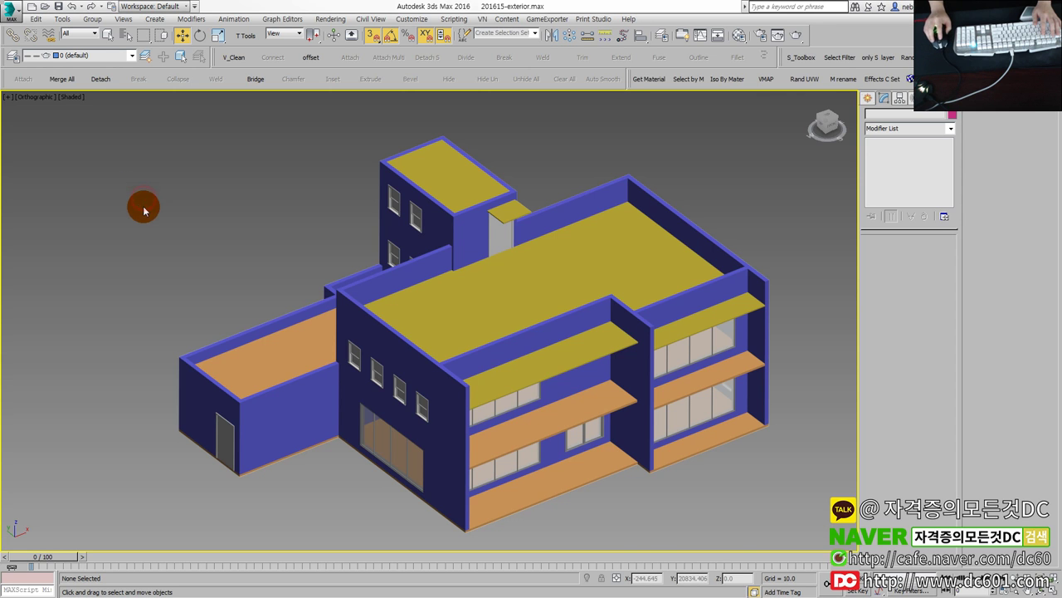
# Frame the building in the perspective viewport, then bring the exam task PDF to the front.
pyautogui.scroll(-1, 145, 207)
pyautogui.moveTo(213, 224); pyautogui.dragTo(410, 299, button='middle')
pyautogui.scroll(3, 410, 298)
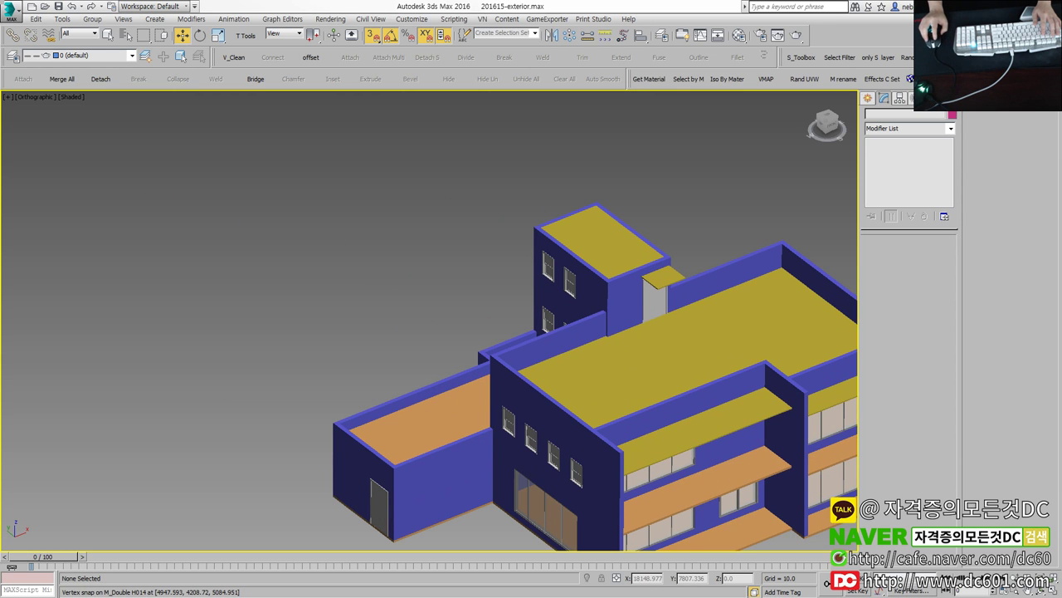
pyautogui.hotkey('alt', 'Tab')
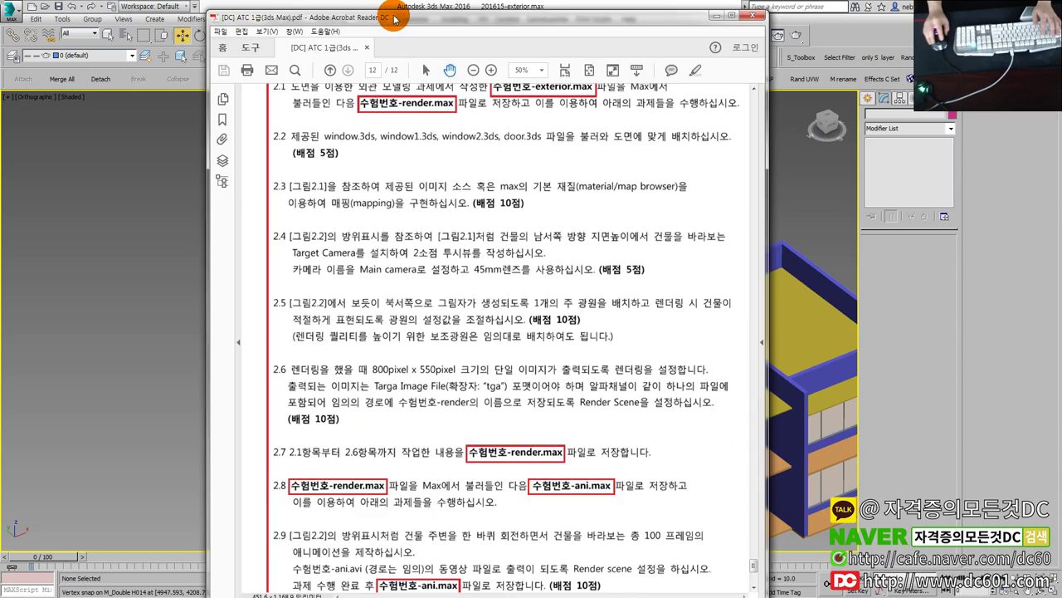
# Review figures 2.1 and 2.2 of the exam PDF at 100% zoom.
pyautogui.scroll(3, 461, 224)
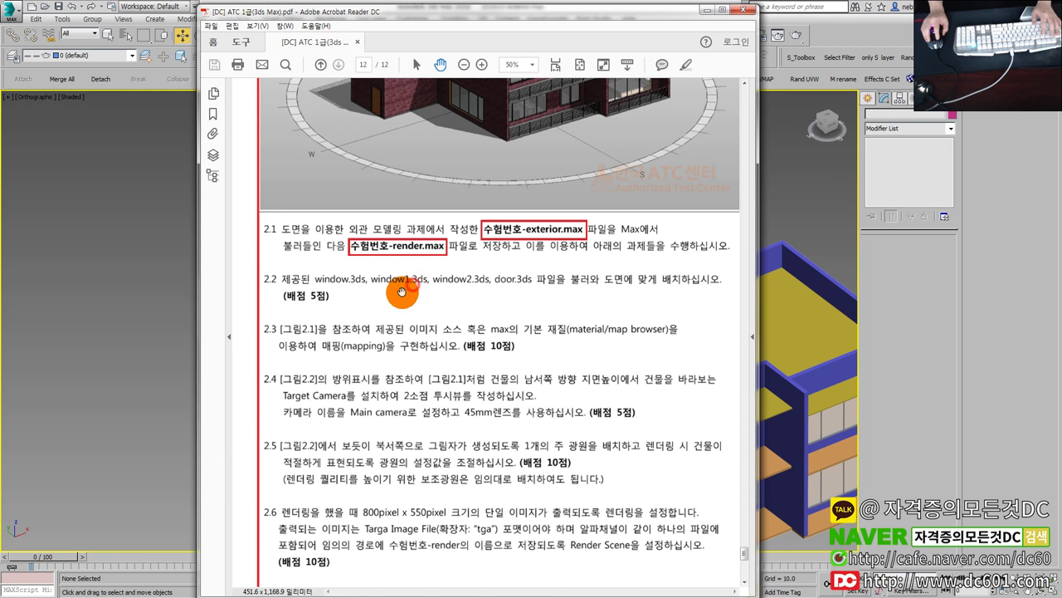
pyautogui.moveTo(455, 271); pyautogui.dragTo(453, 326)
pyautogui.moveTo(468, 362)
pyautogui.mouseDown()
pyautogui.moveTo(480, 390)
pyautogui.moveTo(515, 384)
pyautogui.mouseUp()
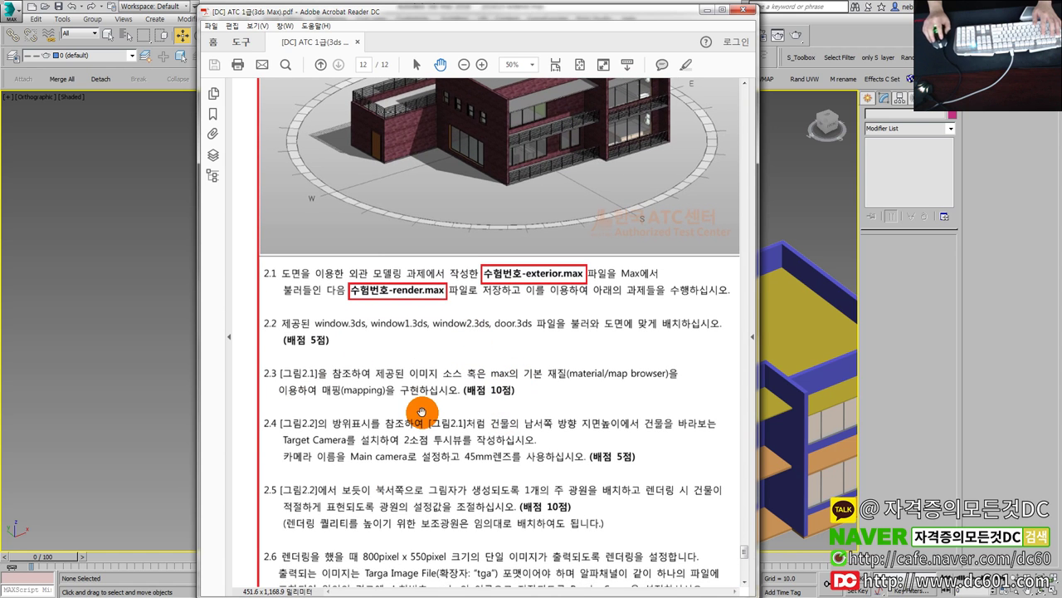
pyautogui.moveTo(510, 254); pyautogui.dragTo(505, 451)
pyautogui.moveTo(482, 230); pyautogui.dragTo(469, 327)
pyautogui.moveTo(478, 367); pyautogui.dragTo(479, 316)
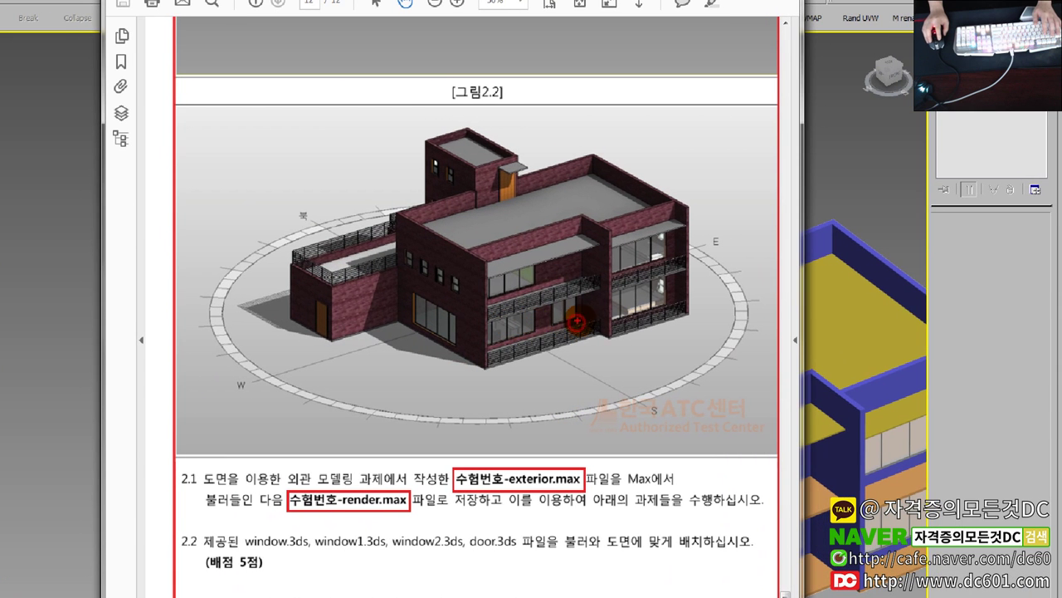
pyautogui.moveTo(578, 318); pyautogui.dragTo(541, 319)
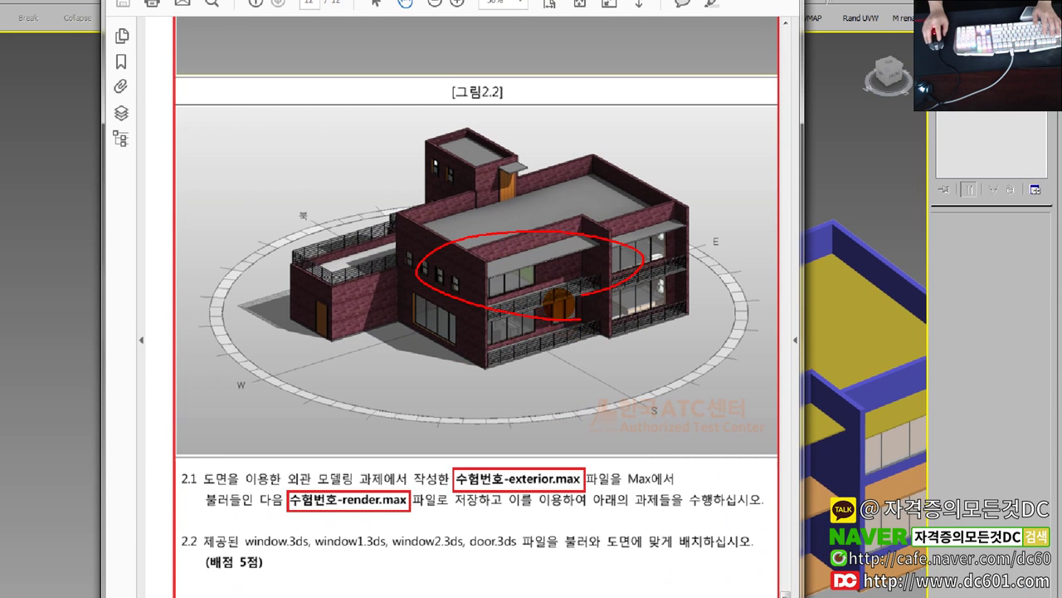
pyautogui.scroll(5, 568, 282)
pyautogui.scroll(1, 558, 254)
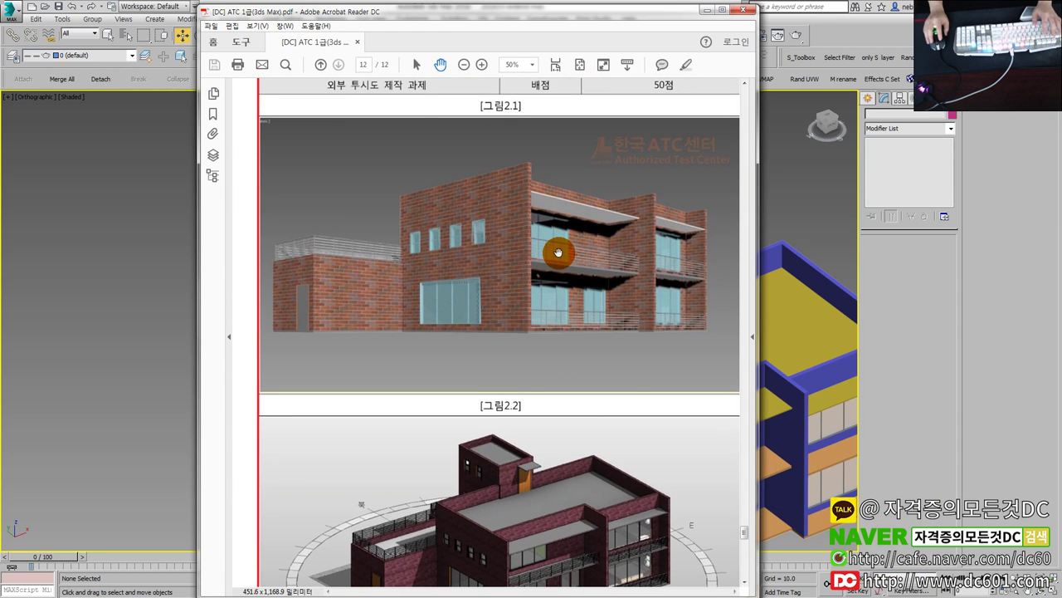
pyautogui.moveTo(558, 253); pyautogui.dragTo(551, 230)
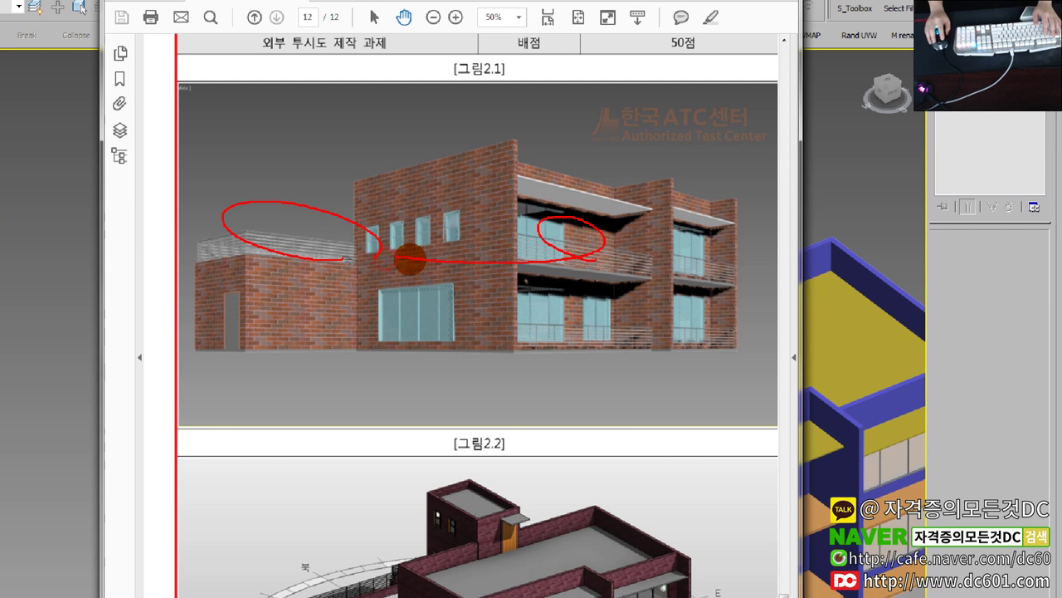
pyautogui.moveTo(304, 245)
pyautogui.mouseDown()
pyautogui.moveTo(690, 382)
pyautogui.moveTo(555, 354)
pyautogui.mouseUp()
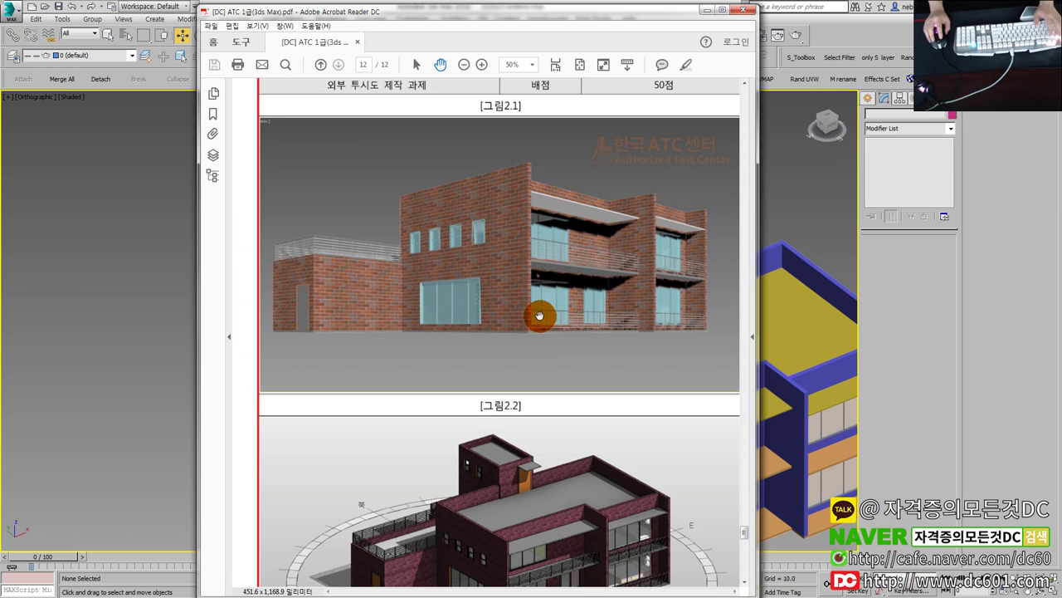
pyautogui.scroll(-3, 531, 274)
pyautogui.scroll(-5, 520, 212)
pyautogui.scroll(-1, 457, 295)
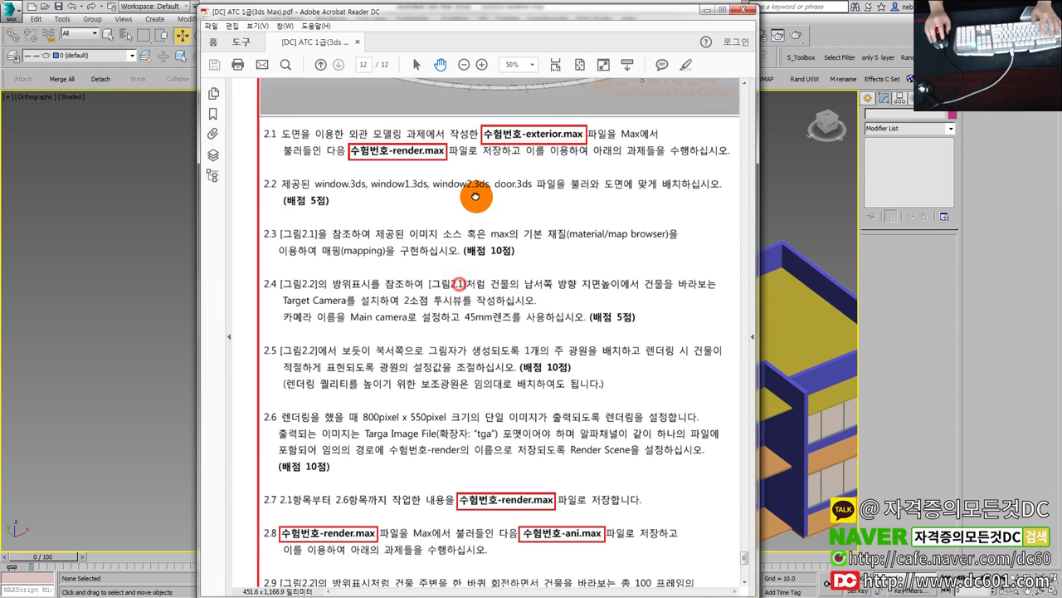
pyautogui.scroll(3, 473, 197)
pyautogui.scroll(2, 486, 360)
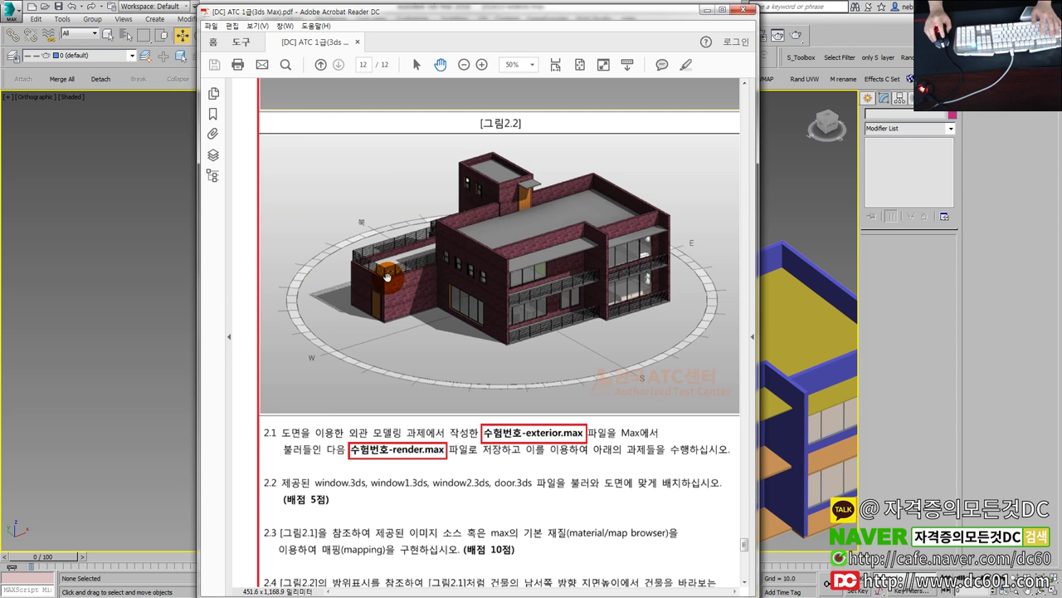
# Return to the 3ds Max model and show it in all four viewports.
pyautogui.click(166, 272)
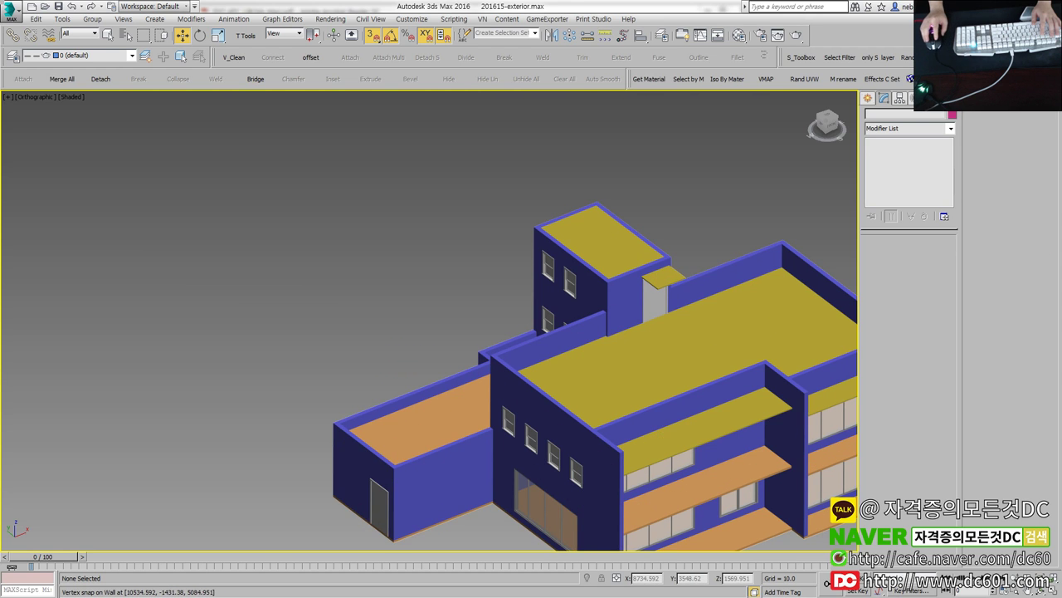
pyautogui.hotkey('alt', 'Tab')
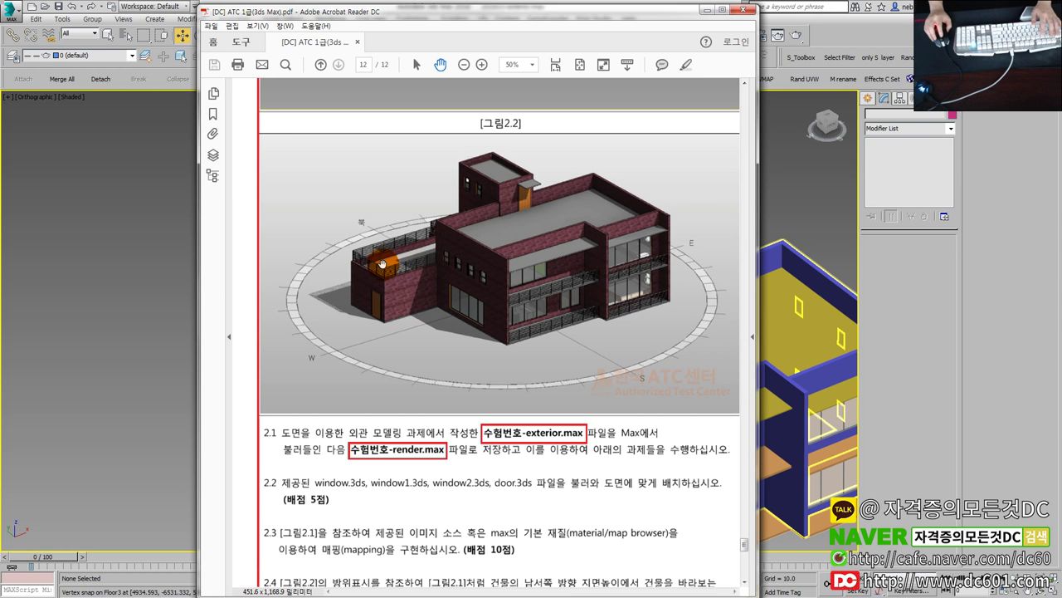
pyautogui.keyDown('ctrl'); pyautogui.scroll(2, 399, 273); pyautogui.keyUp('ctrl')
pyautogui.keyDown('ctrl'); pyautogui.scroll(1, 394, 259); pyautogui.keyUp('ctrl')
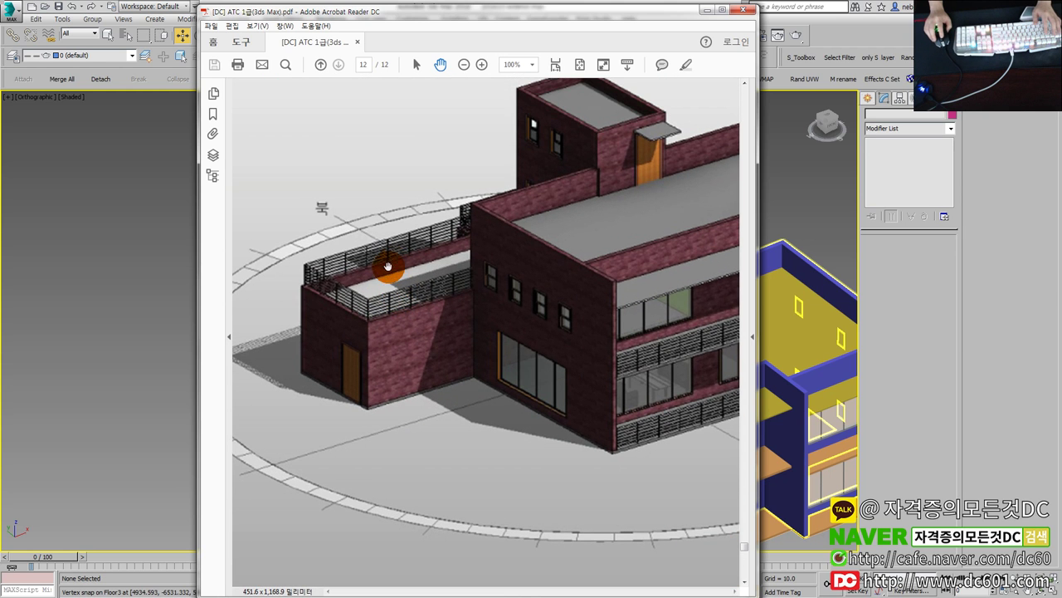
pyautogui.click(150, 298)
pyautogui.hotkey('alt', 'w')
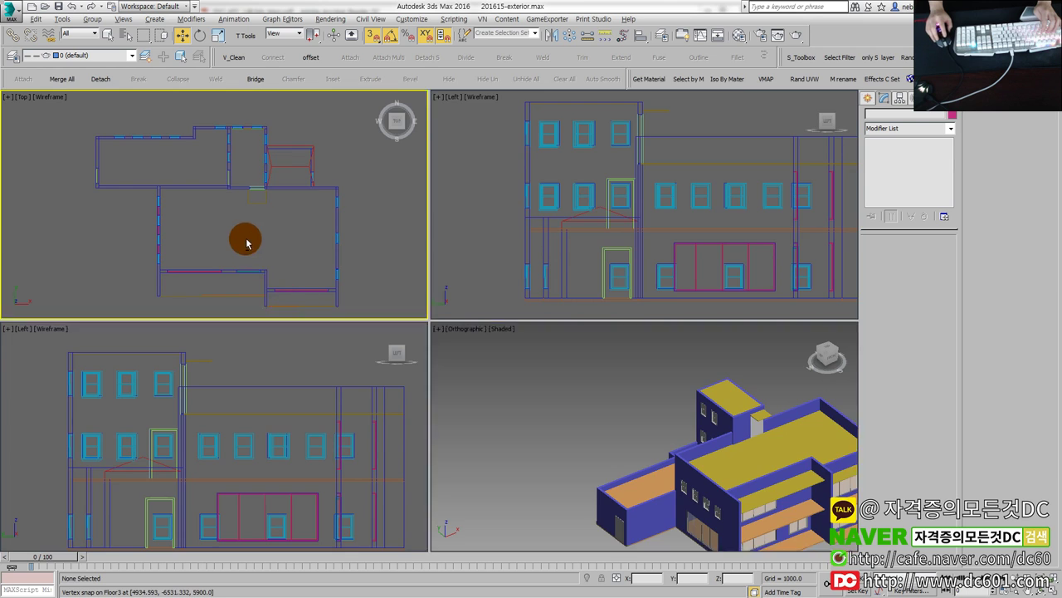
# Isolate the wall object with Alt+Q so windows and other objects are hidden.
pyautogui.hotkey('alt', 'w')
pyautogui.scroll(2, 332, 299)
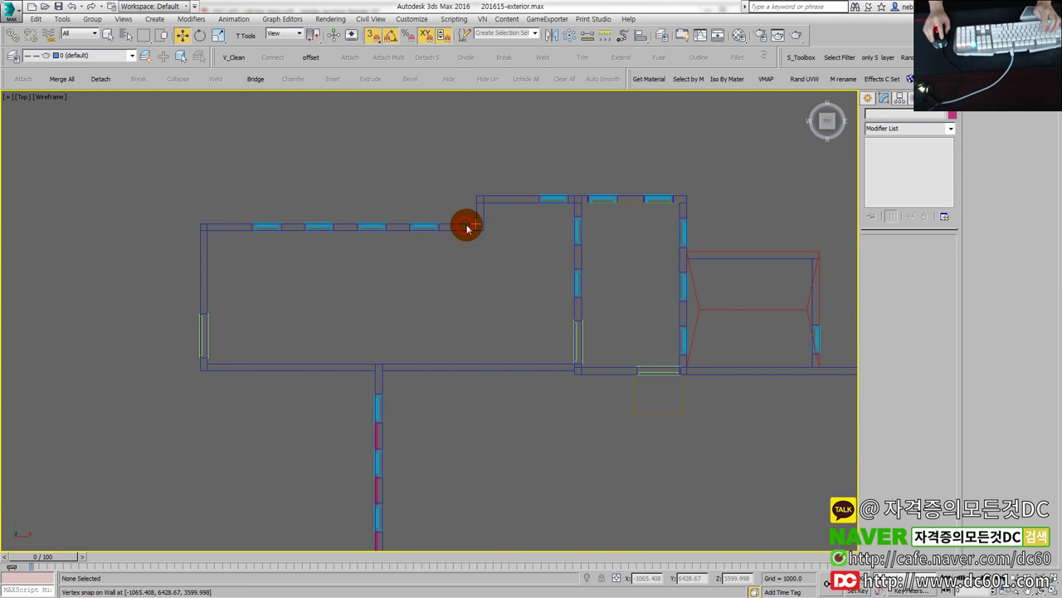
pyautogui.click(465, 229)
pyautogui.hotkey('alt', 'q')
pyautogui.click(359, 151)
pyautogui.scroll(2, 353, 199)
pyautogui.hotkey('alt', 'w')
# Inspect the isolated walls in the enlarged 3D and top views, then restore four viewports.
pyautogui.click(540, 362)
pyautogui.hotkey('alt', 'w')
pyautogui.moveTo(483, 380)
pyautogui.keyDown('alt'); pyautogui.mouseDown(button='middle')
pyautogui.moveTo(445, 368)
pyautogui.moveTo(457, 404)
pyautogui.moveTo(481, 302)
pyautogui.mouseUp(button='middle'); pyautogui.keyUp('alt')
pyautogui.scroll(3, 498, 307)
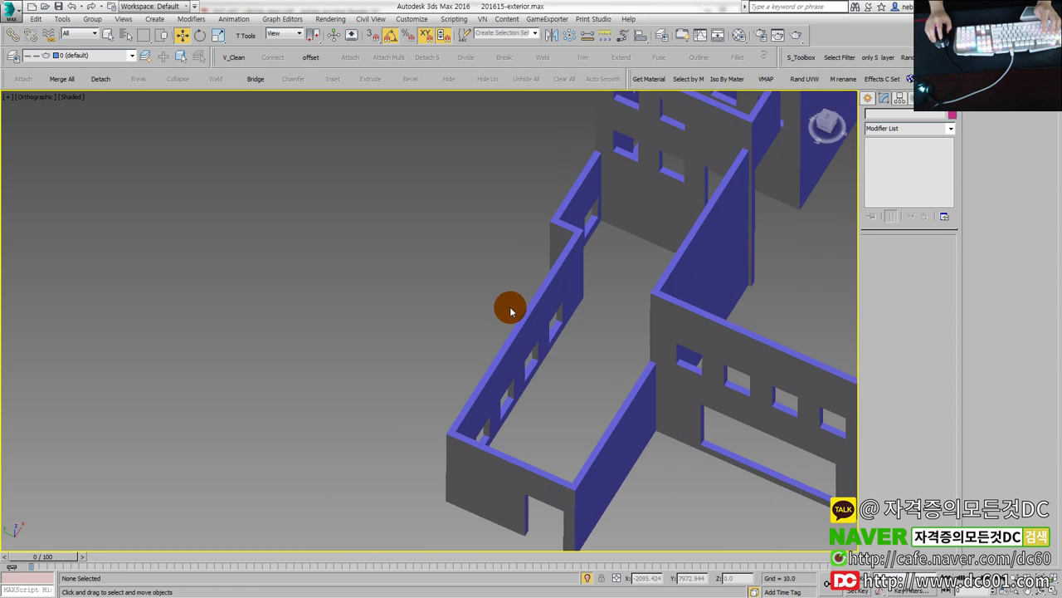
pyautogui.hotkey('alt', 'w')
pyautogui.click(244, 208)
pyautogui.hotkey('alt', 'w')
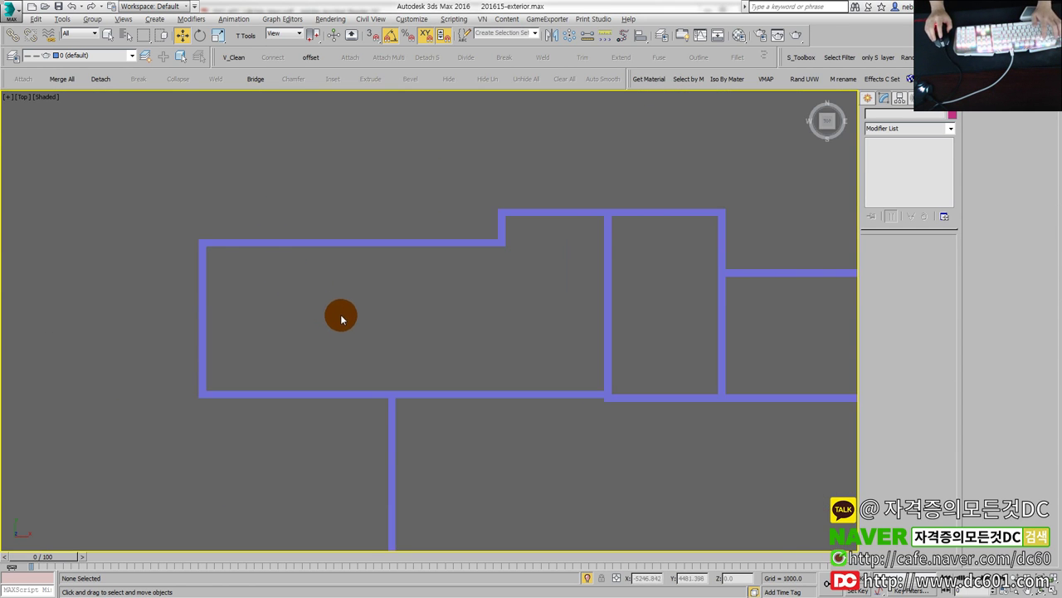
pyautogui.hotkey('alt', 'w')
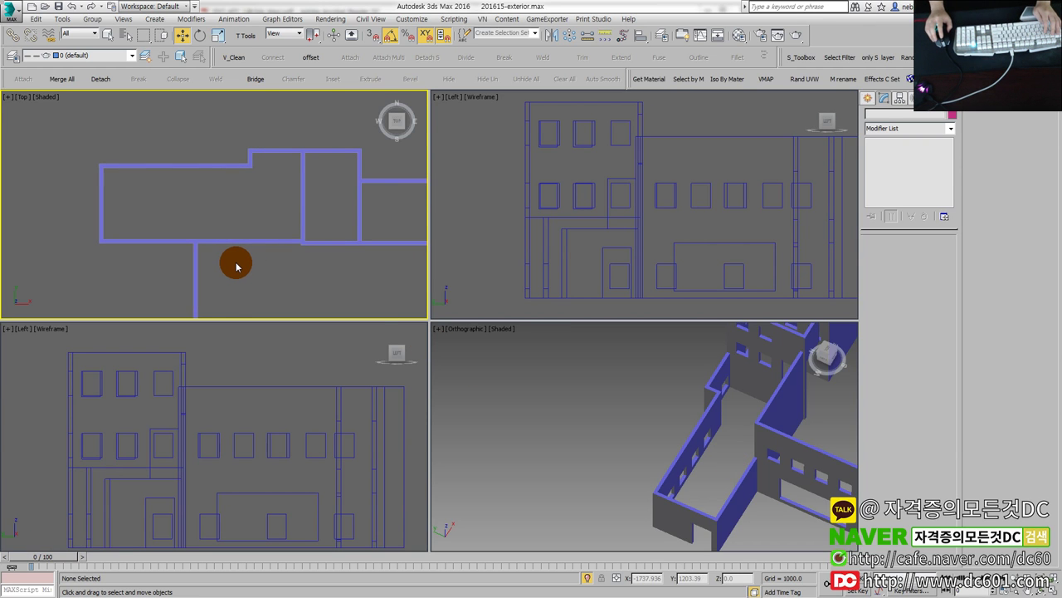
pyautogui.scroll(2, 227, 262)
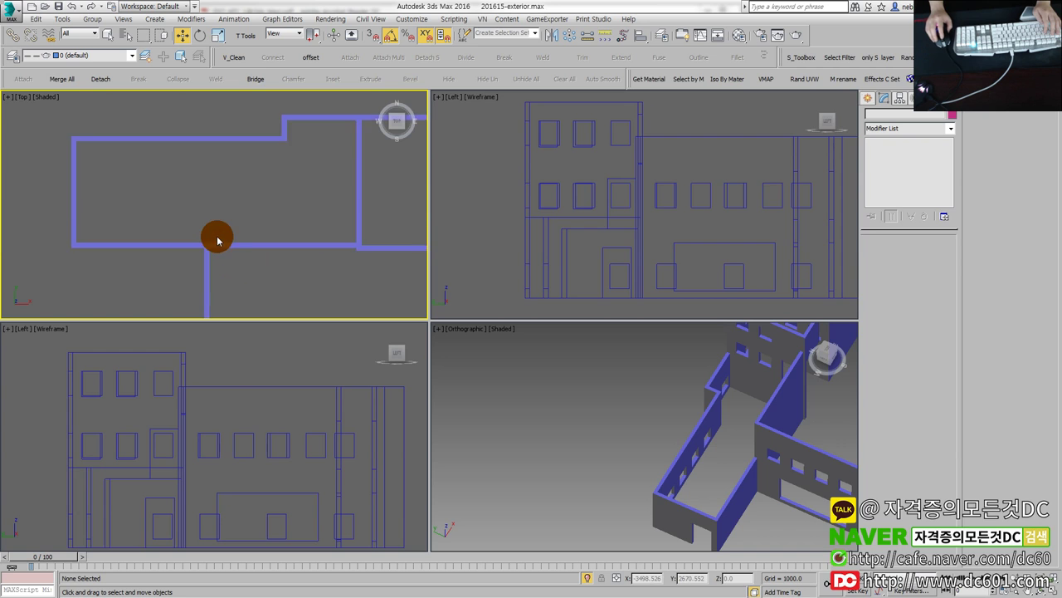
pyautogui.scroll(2, 215, 235)
pyautogui.scroll(-1, 187, 244)
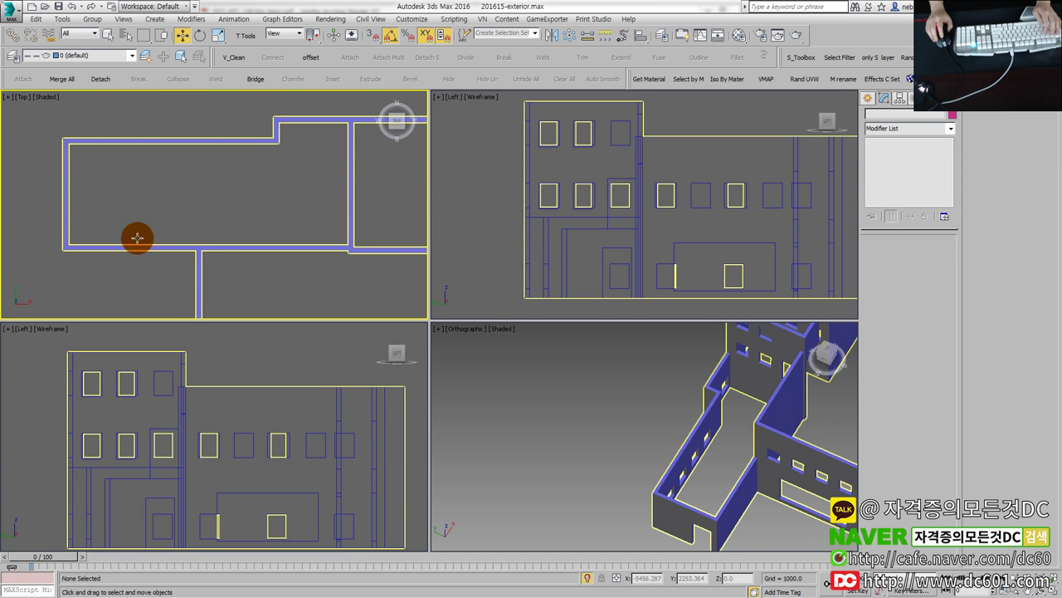
# Start the Line spline tool and turn on vertex snapping in the Top view.
pyautogui.click(868, 98)
pyautogui.click(884, 115)
pyautogui.click(887, 177)
pyautogui.moveTo(174, 256); pyautogui.dragTo(272, 264, button='middle')
pyautogui.scroll(2, 282, 262)
pyautogui.press('s')
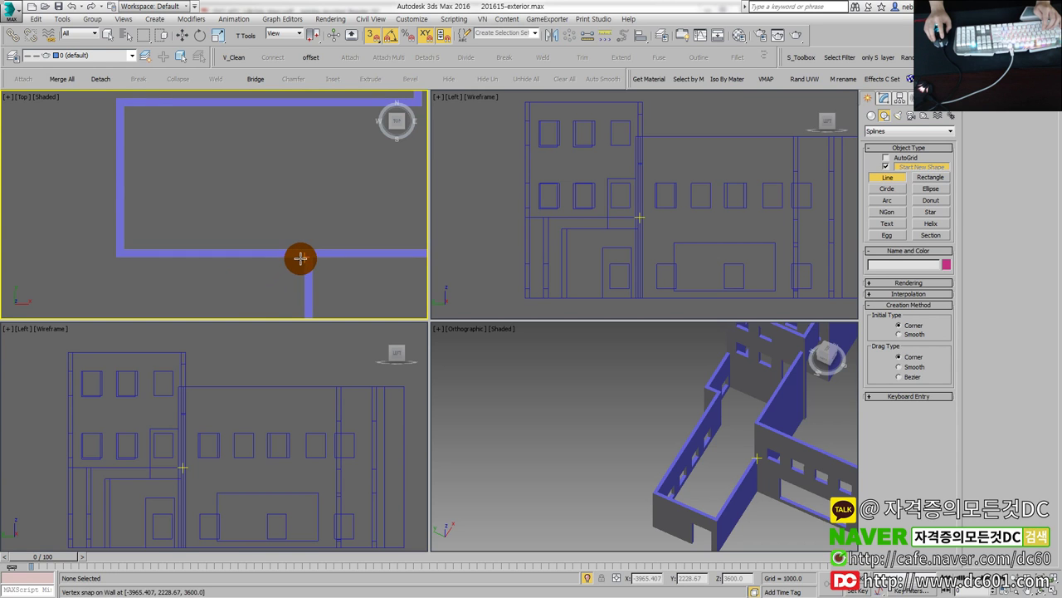
# Trace Line001 through the left wing's wall corner vertices and finish the line.
pyautogui.click(300, 258)
pyautogui.click(118, 254)
pyautogui.scroll(-2, 133, 241)
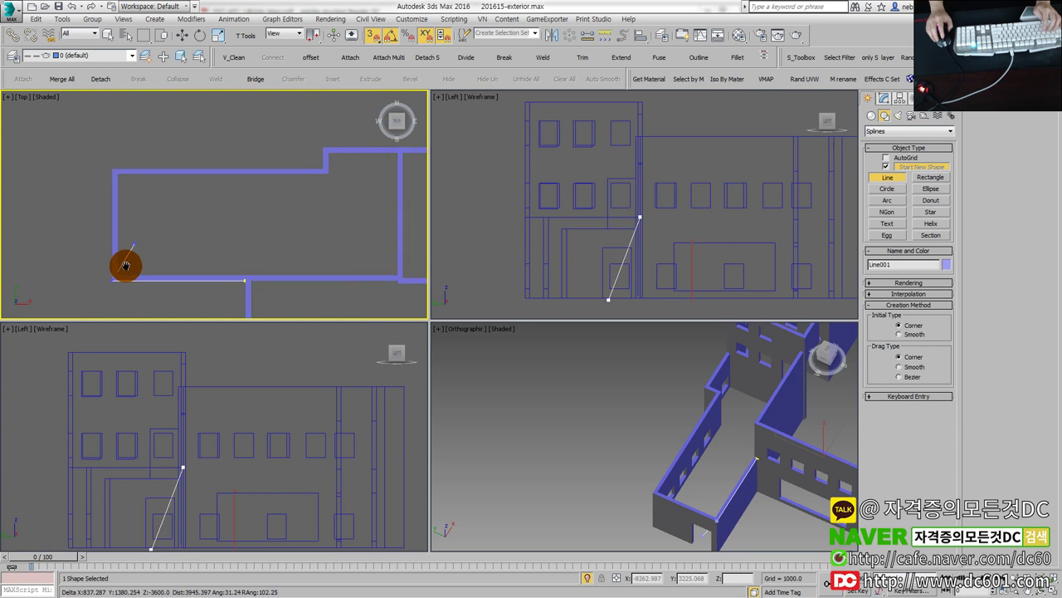
pyautogui.click(98, 194)
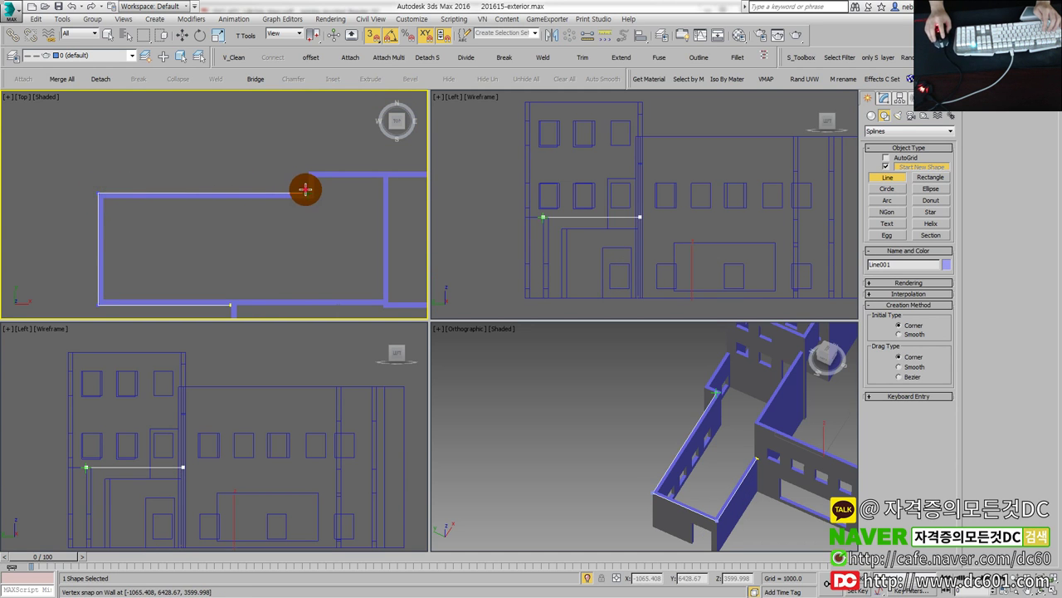
pyautogui.click(313, 163)
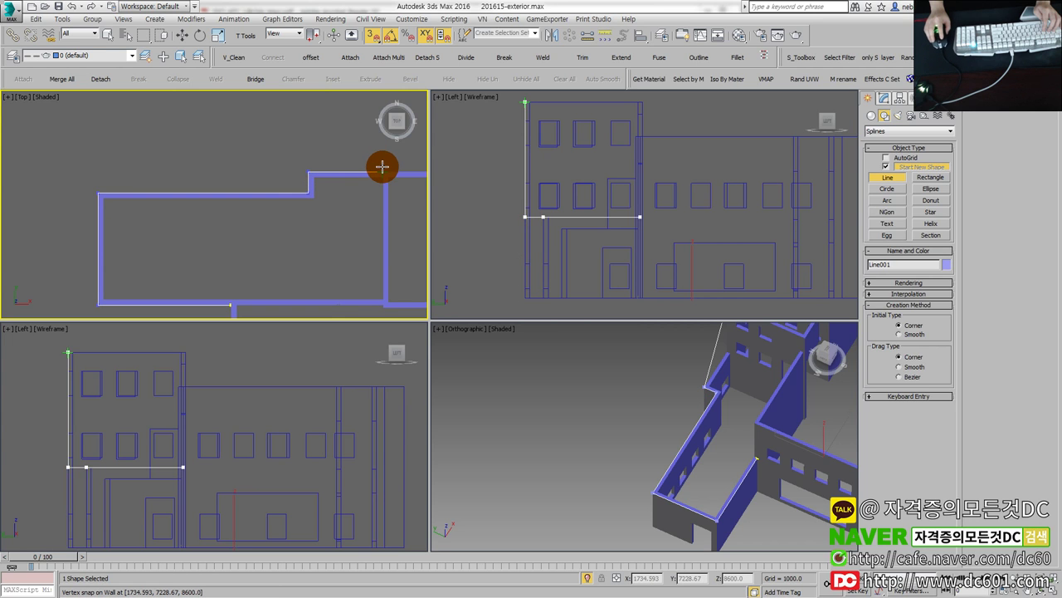
pyautogui.rightClick(328, 158)
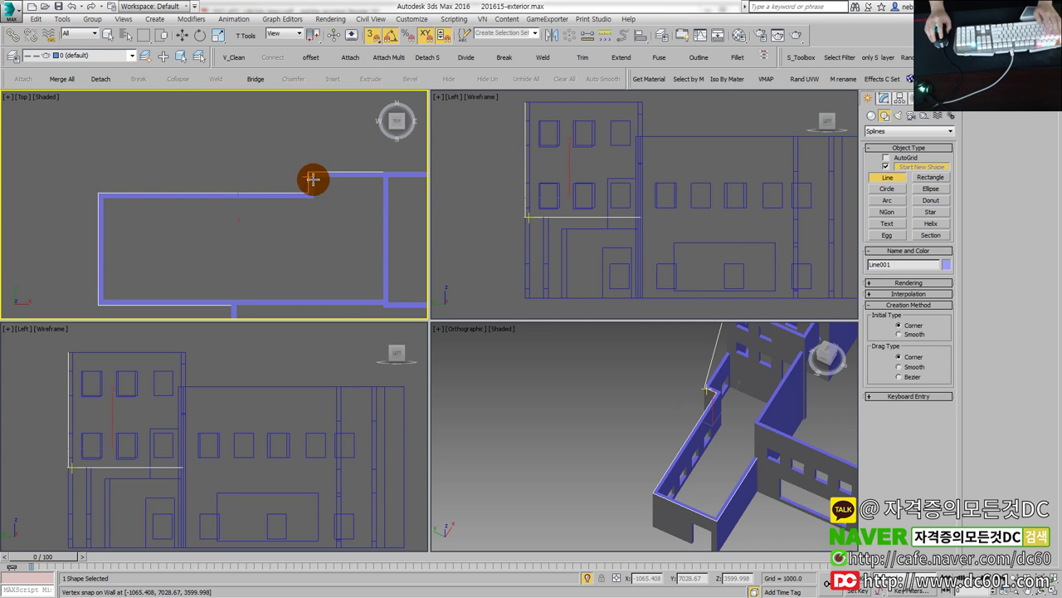
pyautogui.hotkey('alt', 'w')
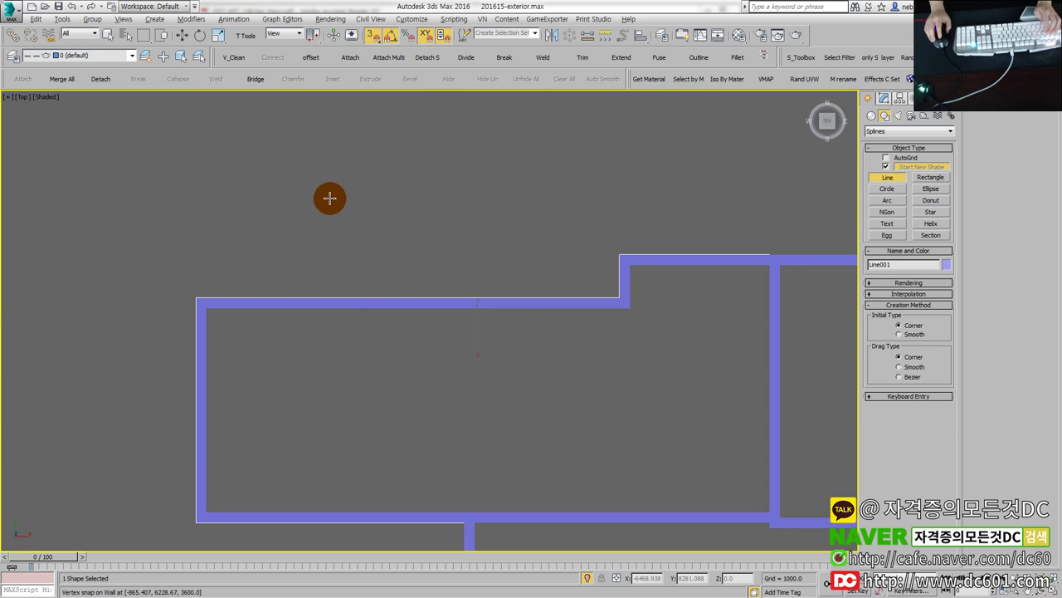
pyautogui.rightClick(330, 197)
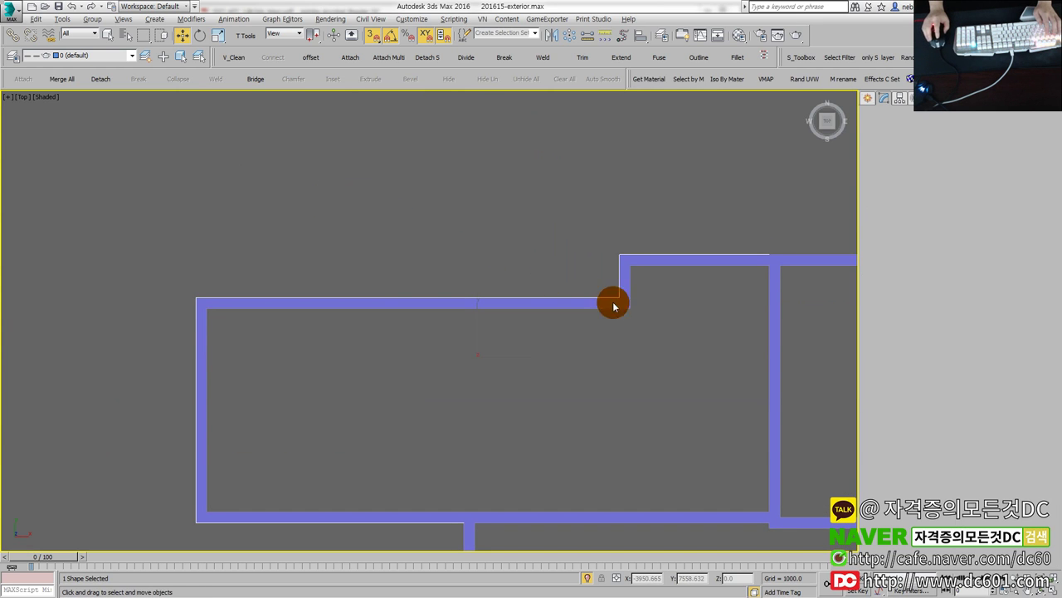
pyautogui.press('w')
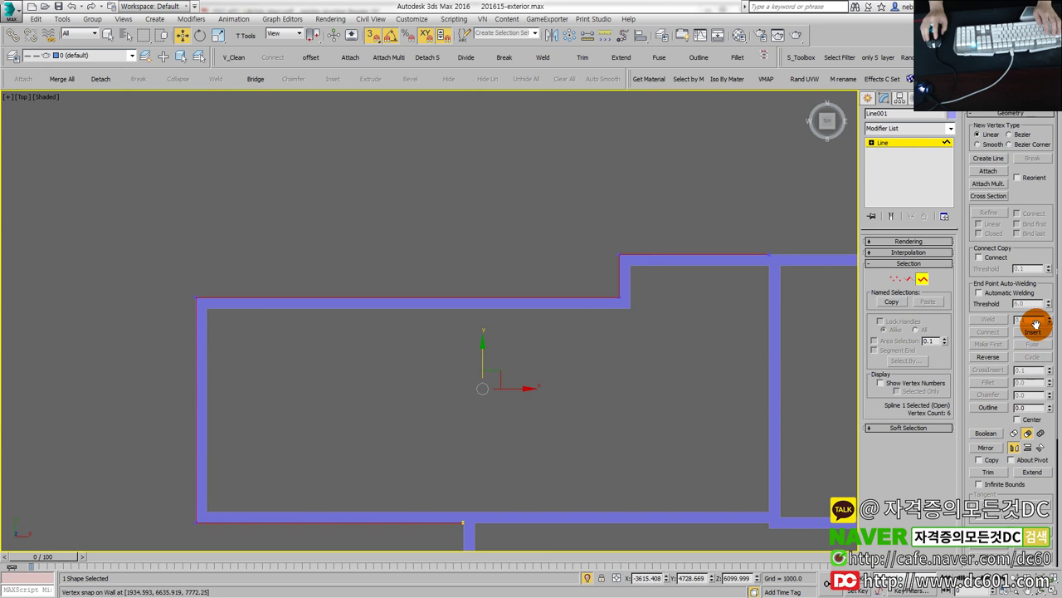
# Try trial Outline widths on Line001, then return it to whole-object level.
pyautogui.moveTo(1020, 260); pyautogui.dragTo(1020, 208)
pyautogui.scroll(-2, 991, 274)
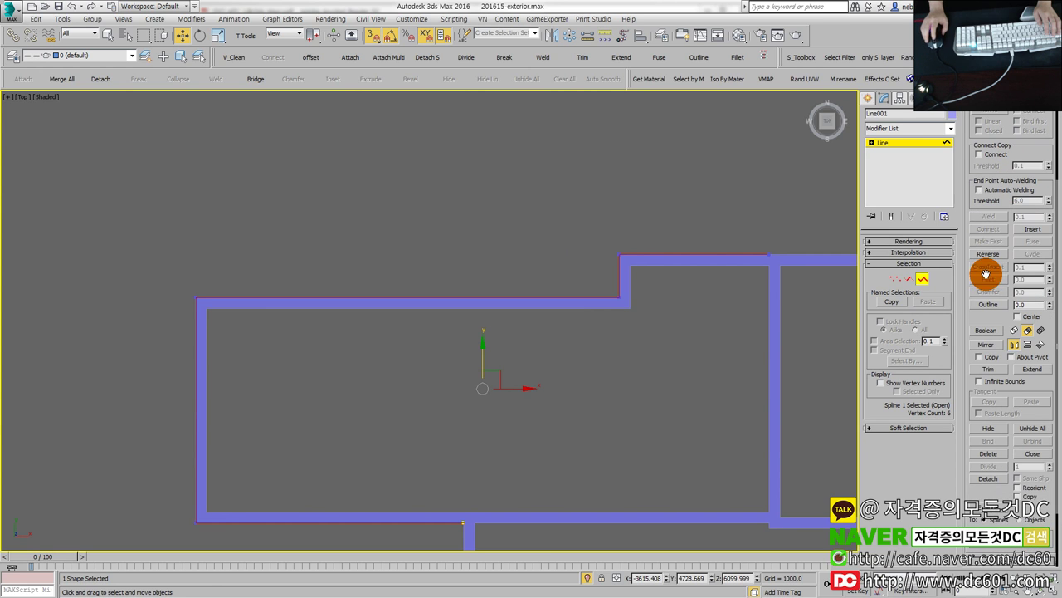
pyautogui.click(697, 57)
pyautogui.scroll(3, 699, 263)
pyautogui.moveTo(666, 245); pyautogui.dragTo(666, 254)
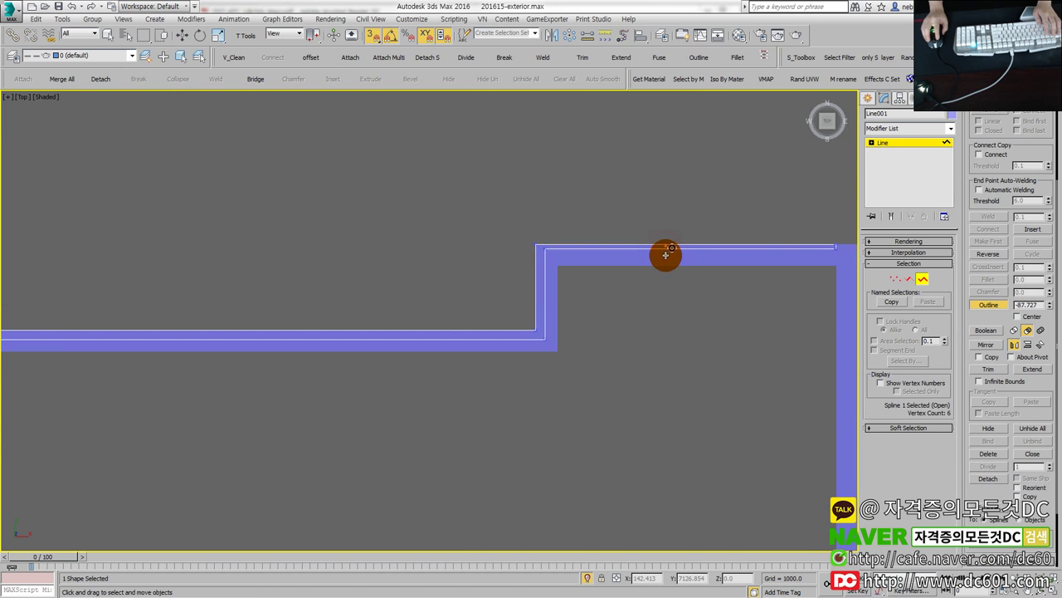
pyautogui.scroll(-2, 666, 254)
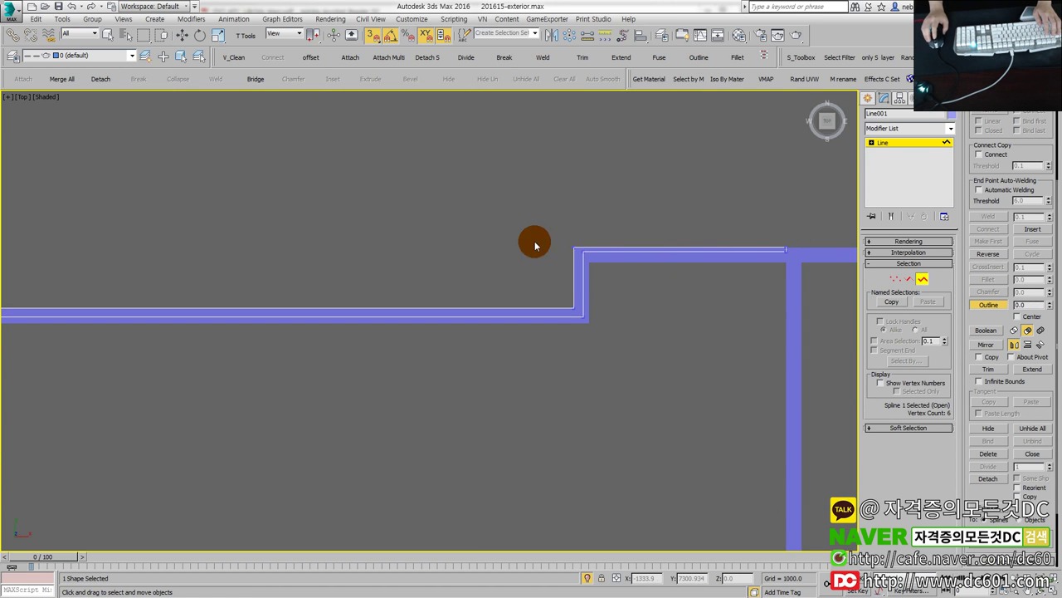
pyautogui.moveTo(586, 308); pyautogui.dragTo(587, 312)
pyautogui.scroll(-2, 587, 312)
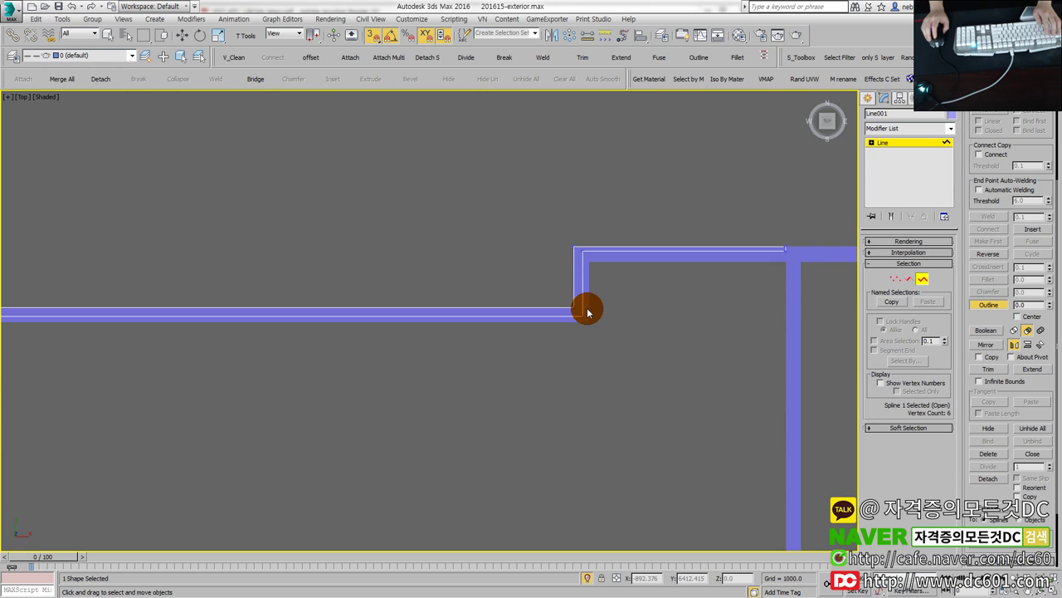
pyautogui.scroll(-1, 587, 312)
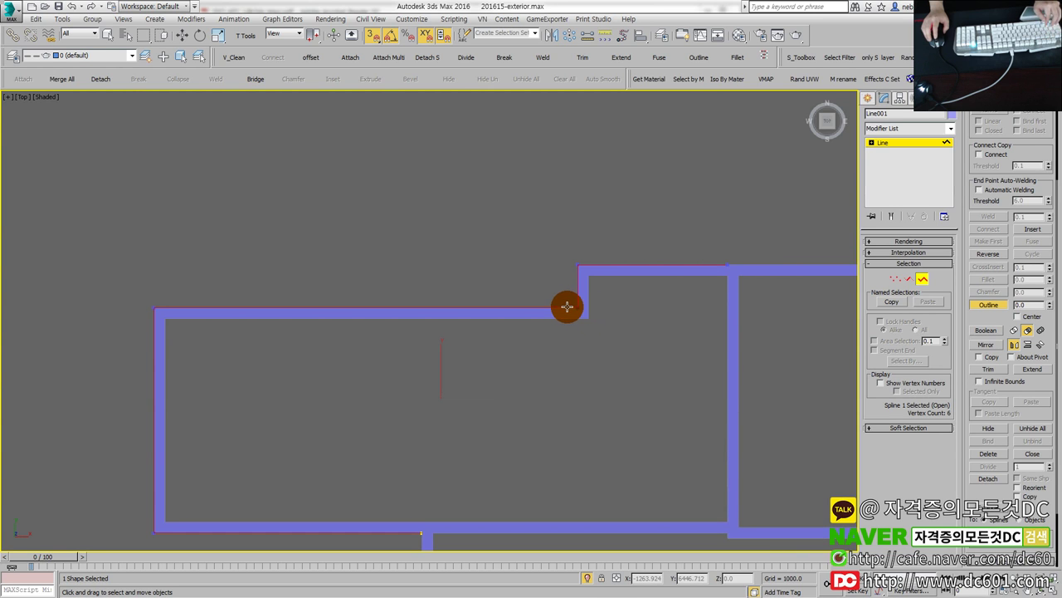
pyautogui.click(920, 278)
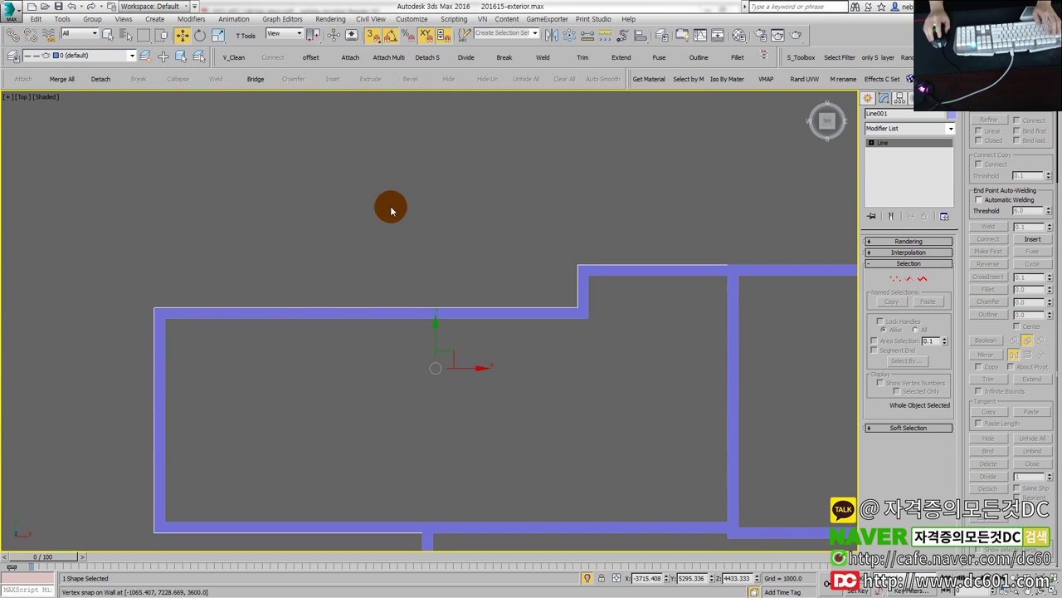
pyautogui.click(310, 57)
pyautogui.moveTo(82, 67); pyautogui.dragTo(238, 130)
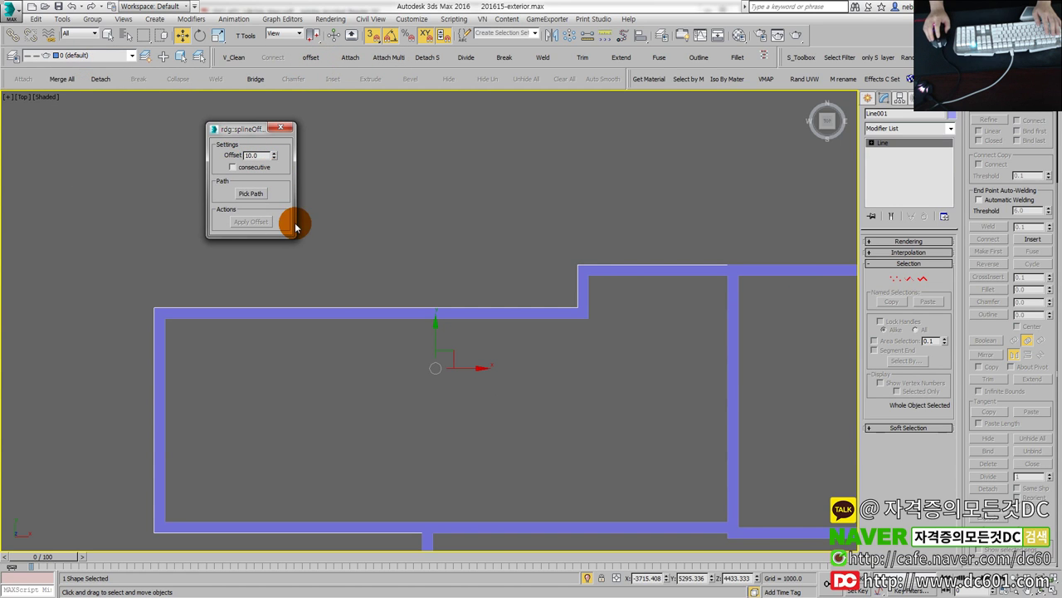
pyautogui.click(257, 195)
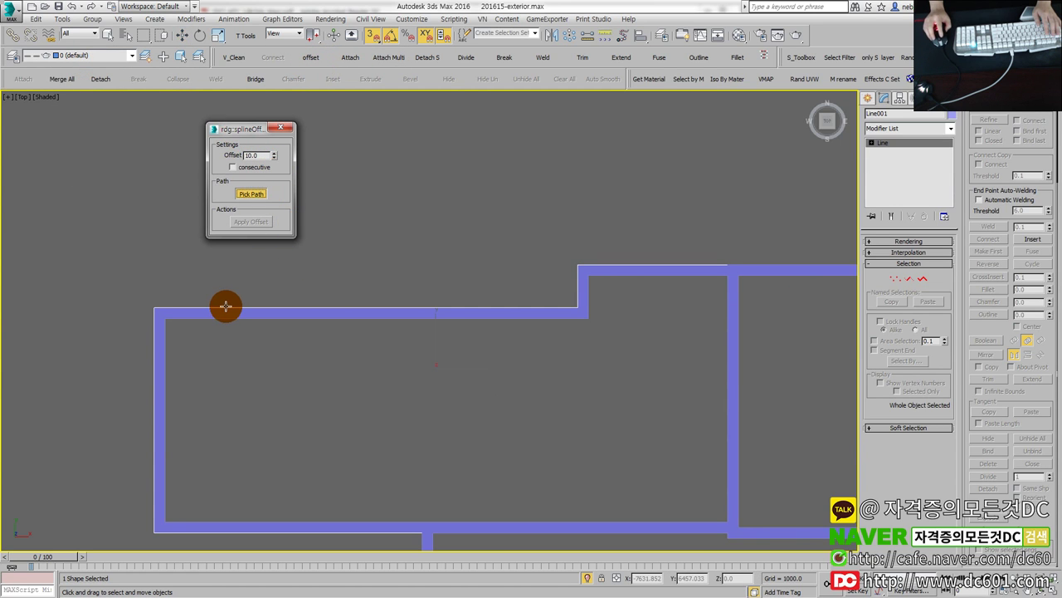
pyautogui.click(228, 308)
pyautogui.doubleClick(250, 155)
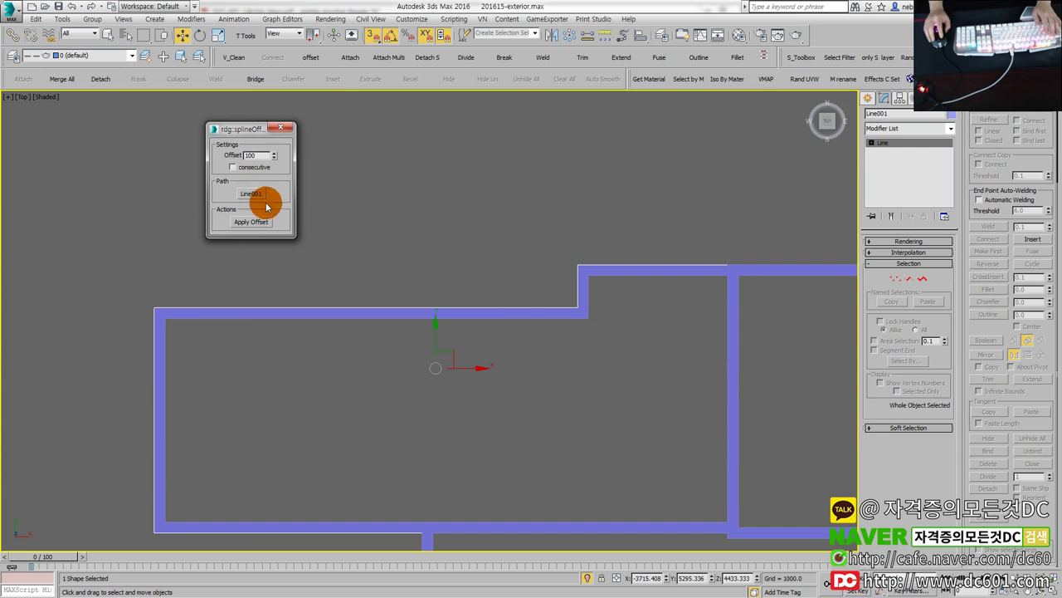
pyautogui.click(250, 222)
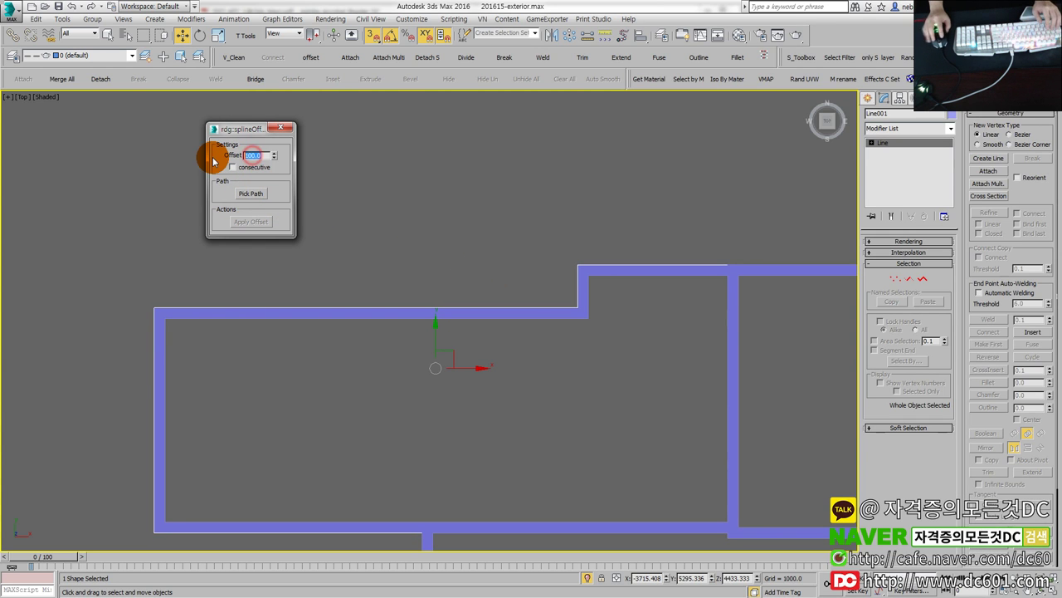
pyautogui.write('-1')
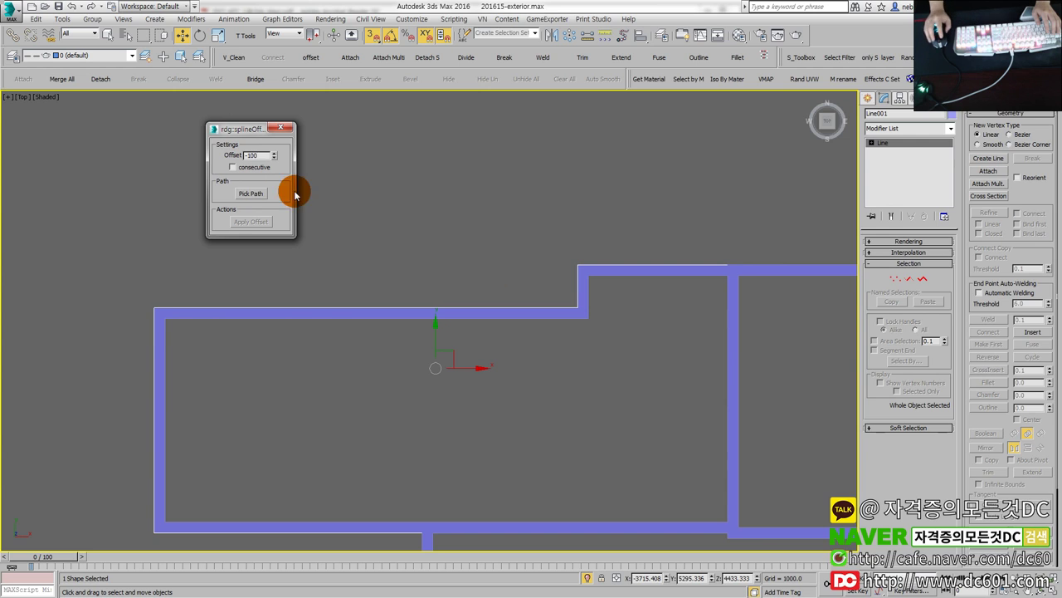
pyautogui.click(253, 194)
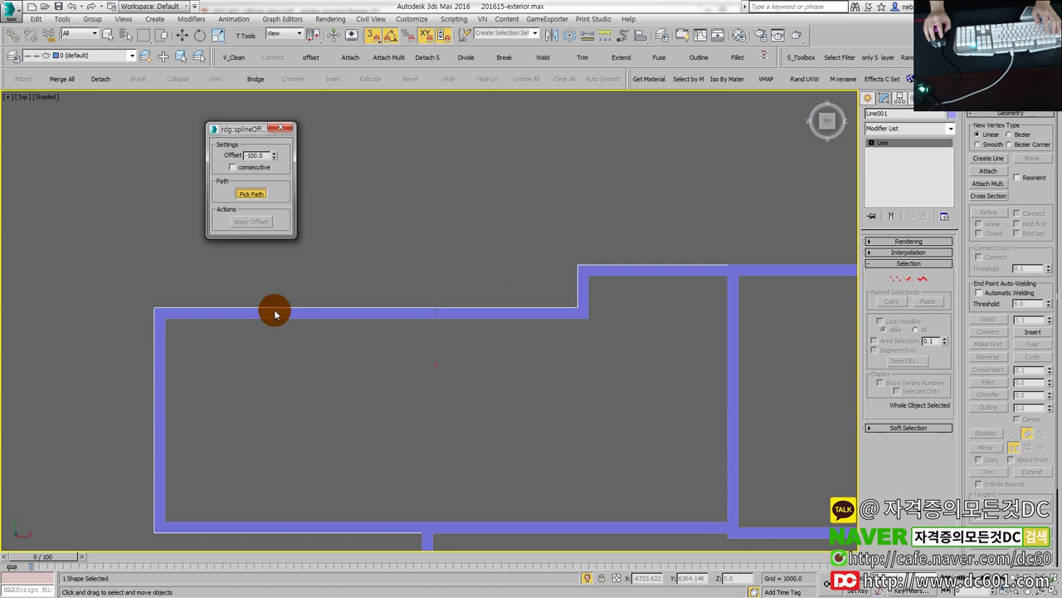
pyautogui.click(273, 312)
pyautogui.click(264, 233)
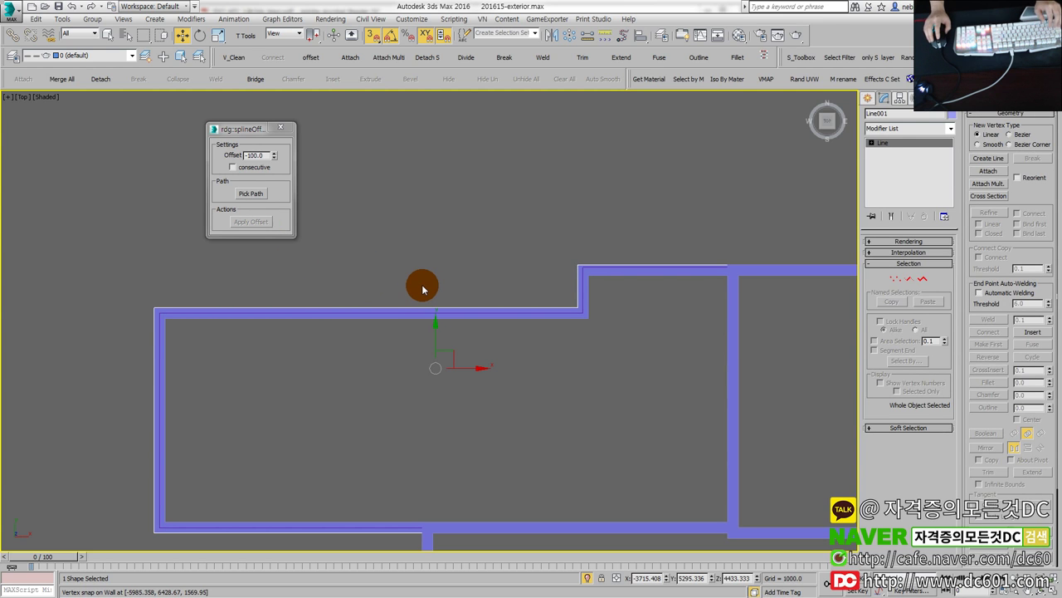
pyautogui.press('1')
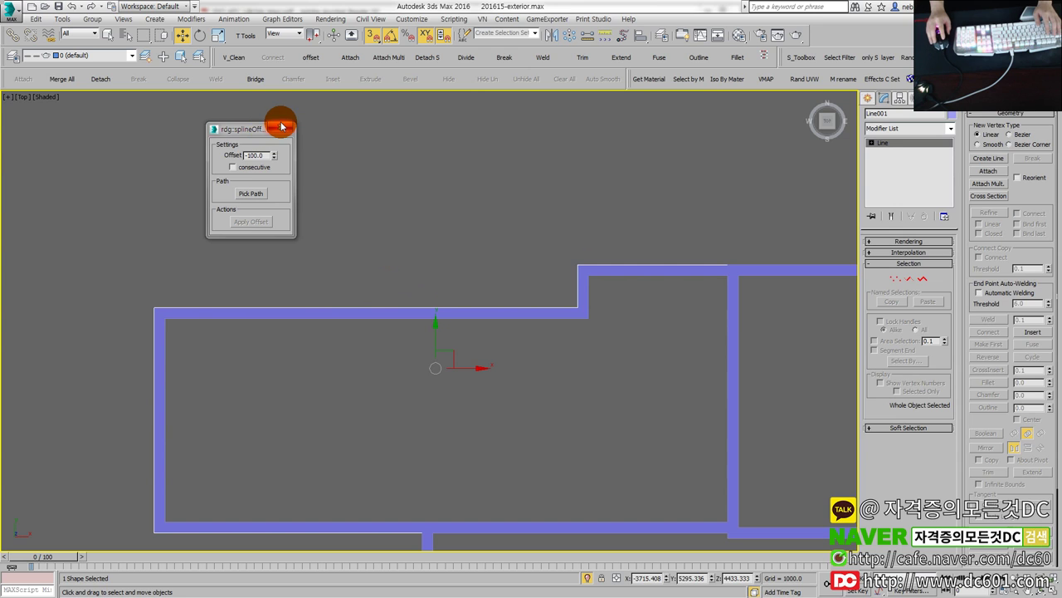
pyautogui.click(283, 126)
pyautogui.press('3')
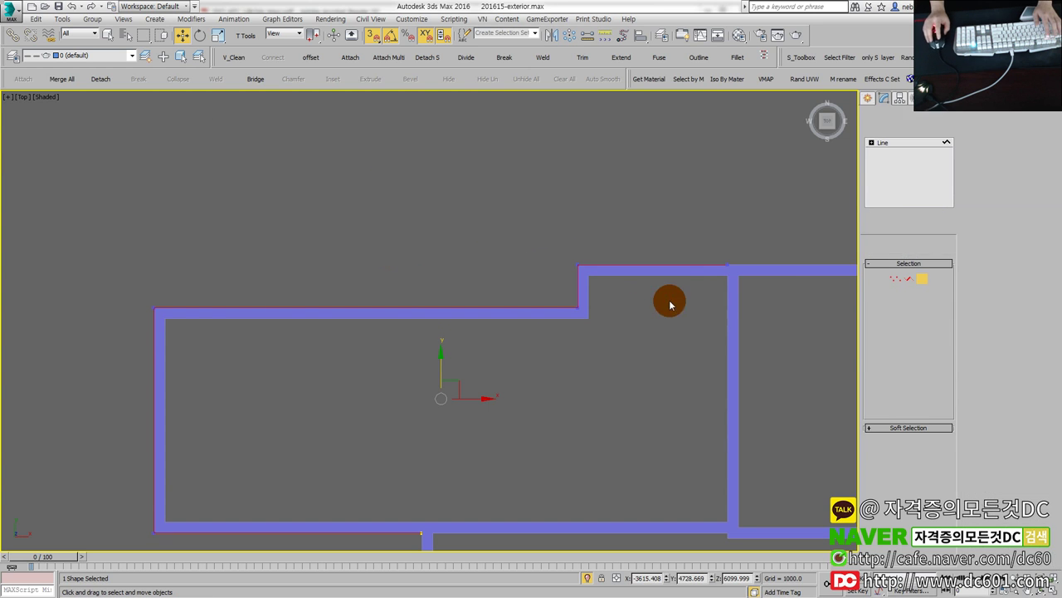
# Outline the wall line by -200 into a closed double line.
pyautogui.moveTo(657, 314); pyautogui.dragTo(579, 251)
pyautogui.click(699, 57)
pyautogui.moveTo(730, 312); pyautogui.dragTo(651, 308, button='middle')
pyautogui.scroll(4, 642, 231)
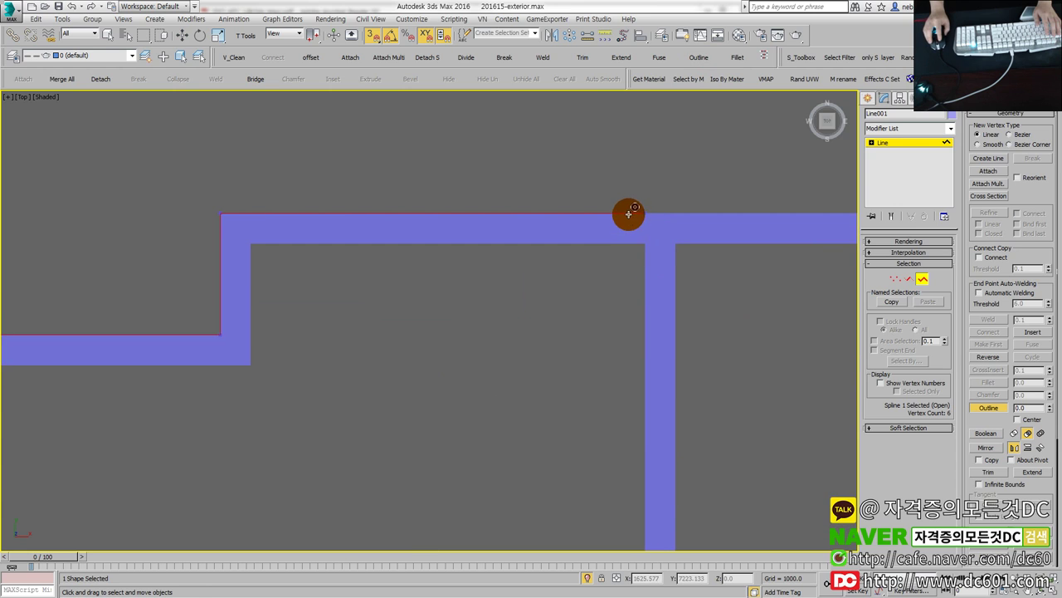
pyautogui.moveTo(629, 214); pyautogui.dragTo(624, 238)
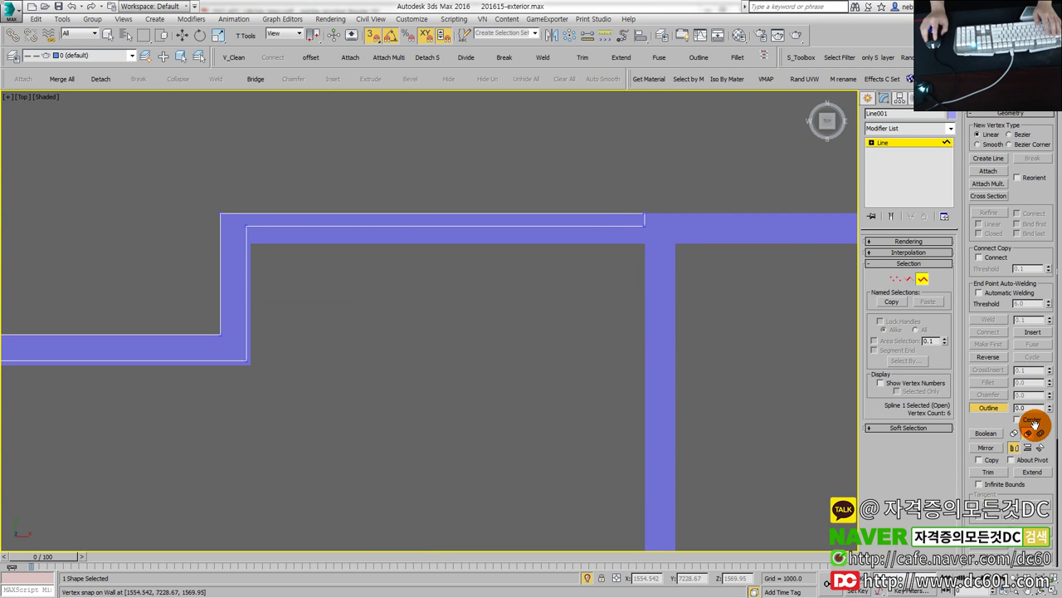
pyautogui.rightClick(666, 270)
pyautogui.click(1025, 408)
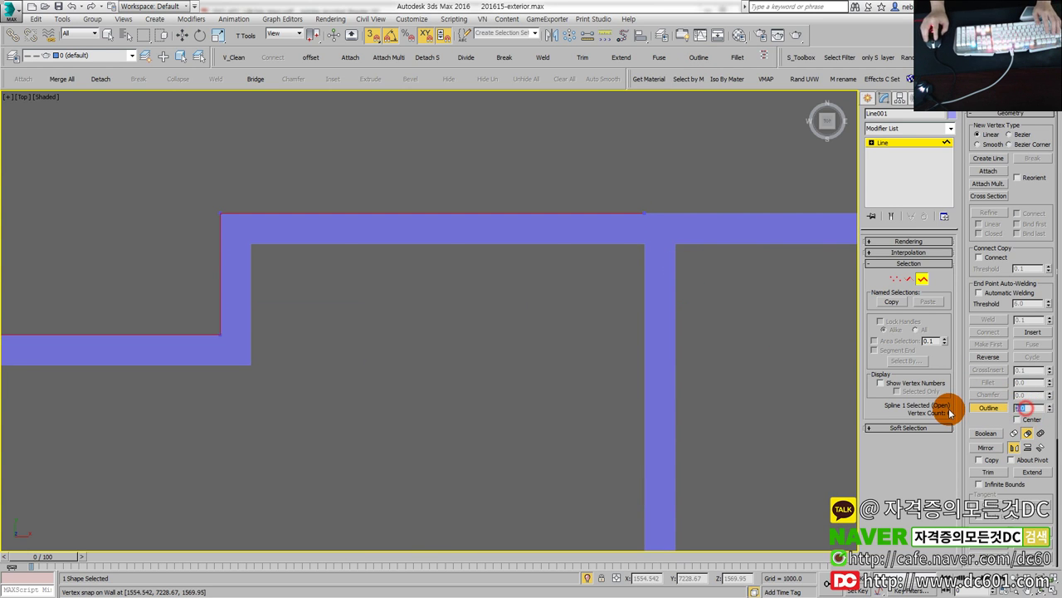
pyautogui.write('-200')
pyautogui.press('Return')
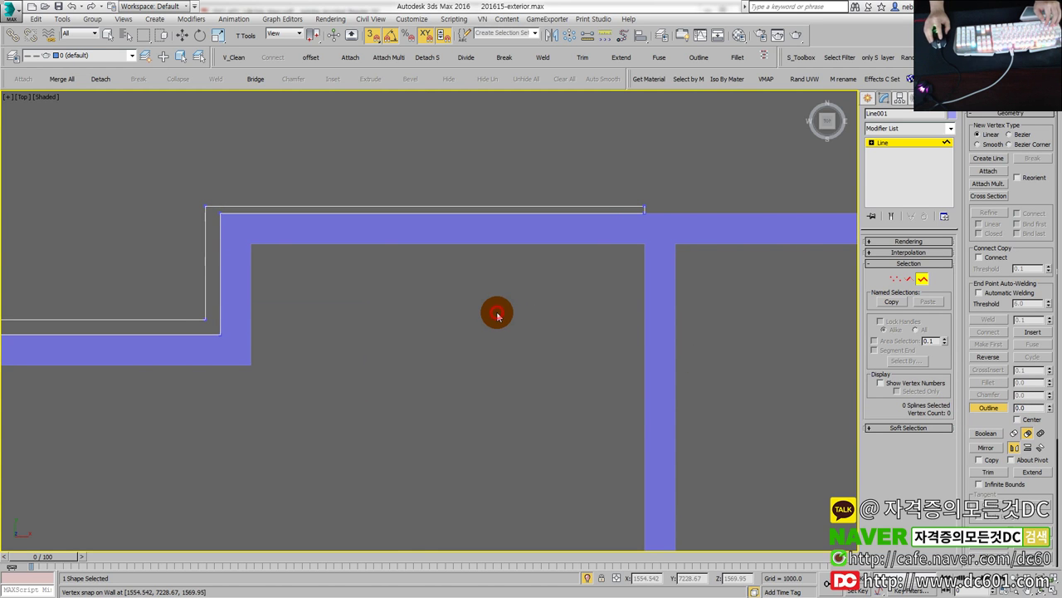
pyautogui.hotkey('ctrl', 'z')
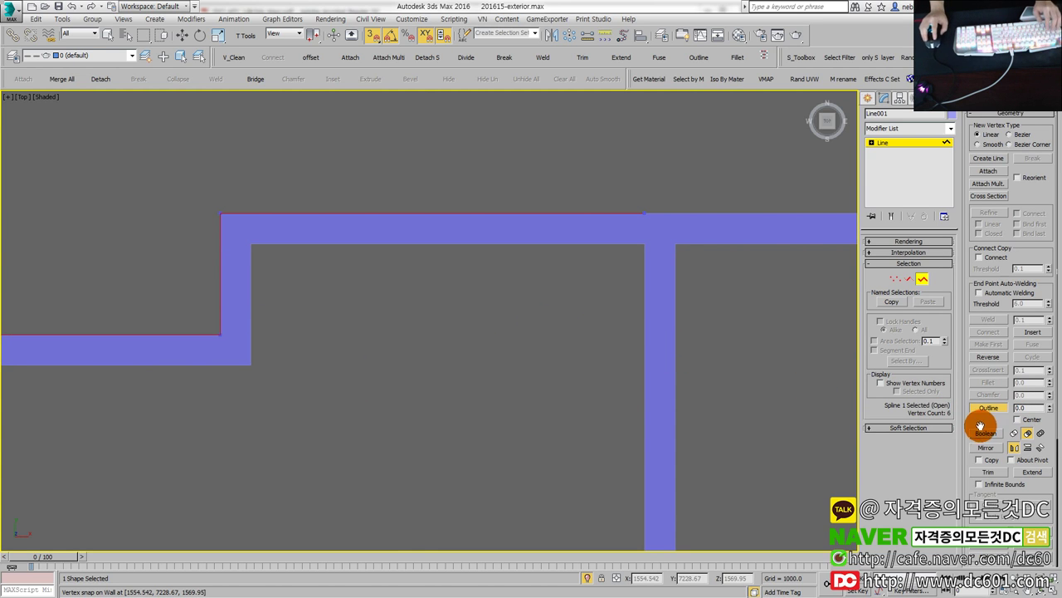
pyautogui.click(1029, 408)
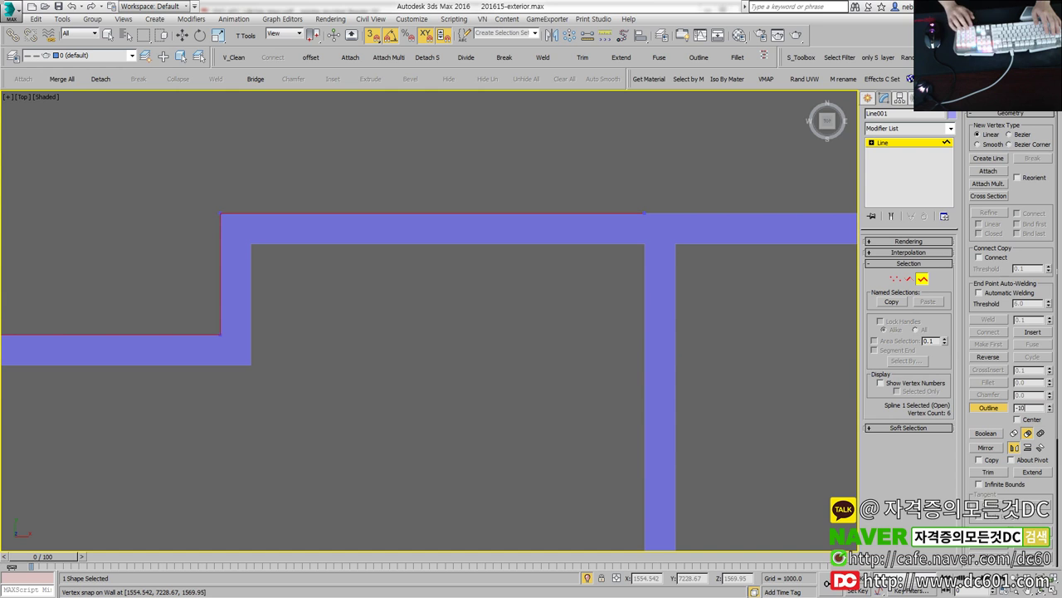
pyautogui.press('Return')
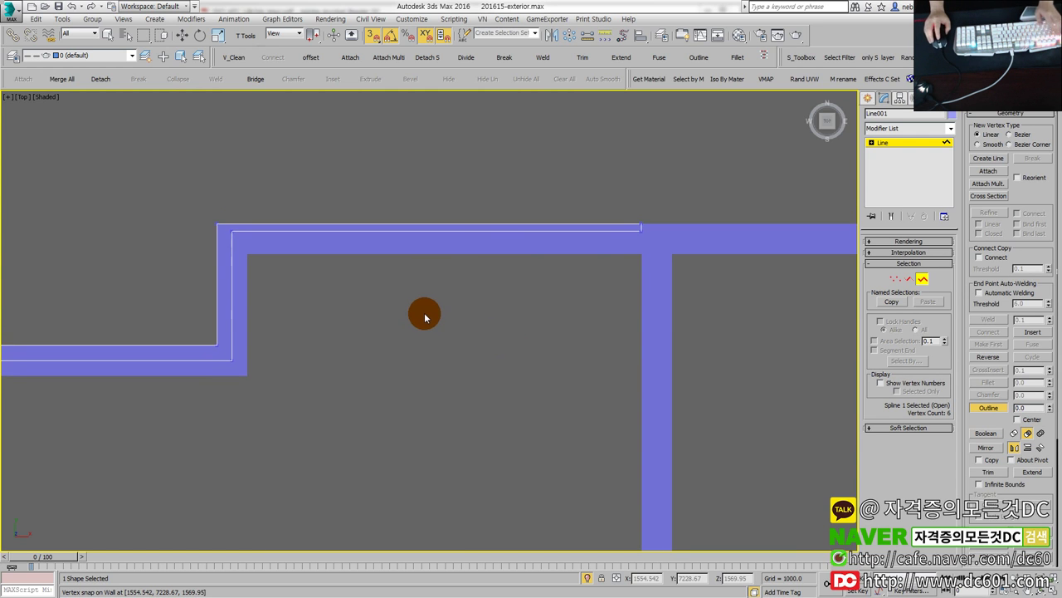
# Select the outlined spline and its top wall segments at Segment level.
pyautogui.moveTo(413, 291); pyautogui.dragTo(521, 322, button='middle')
pyautogui.scroll(2, 344, 274)
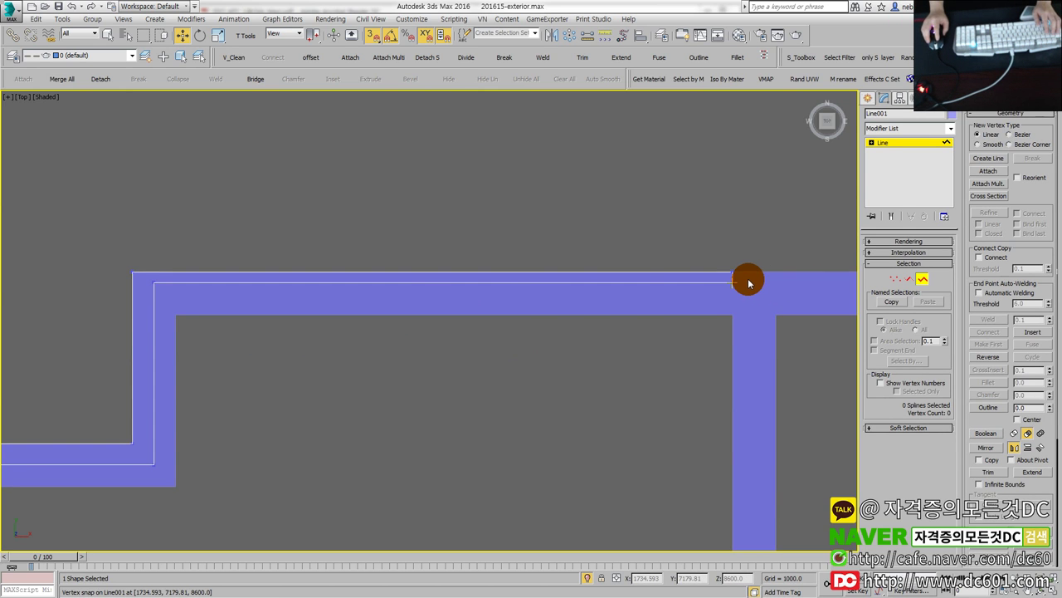
pyautogui.moveTo(748, 283); pyautogui.dragTo(683, 254)
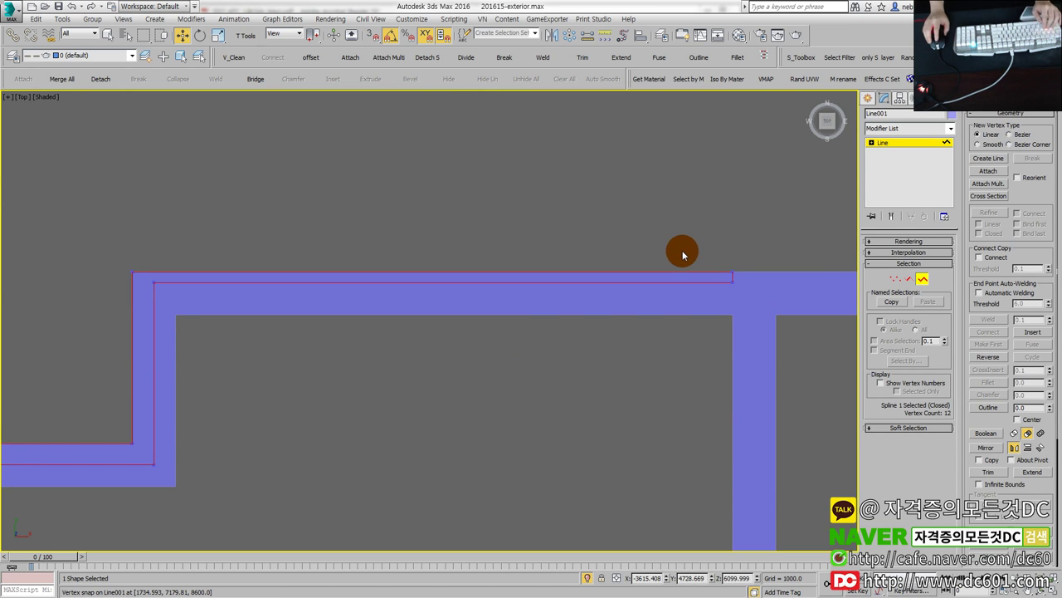
pyautogui.press('2')
pyautogui.moveTo(751, 277); pyautogui.dragTo(706, 256)
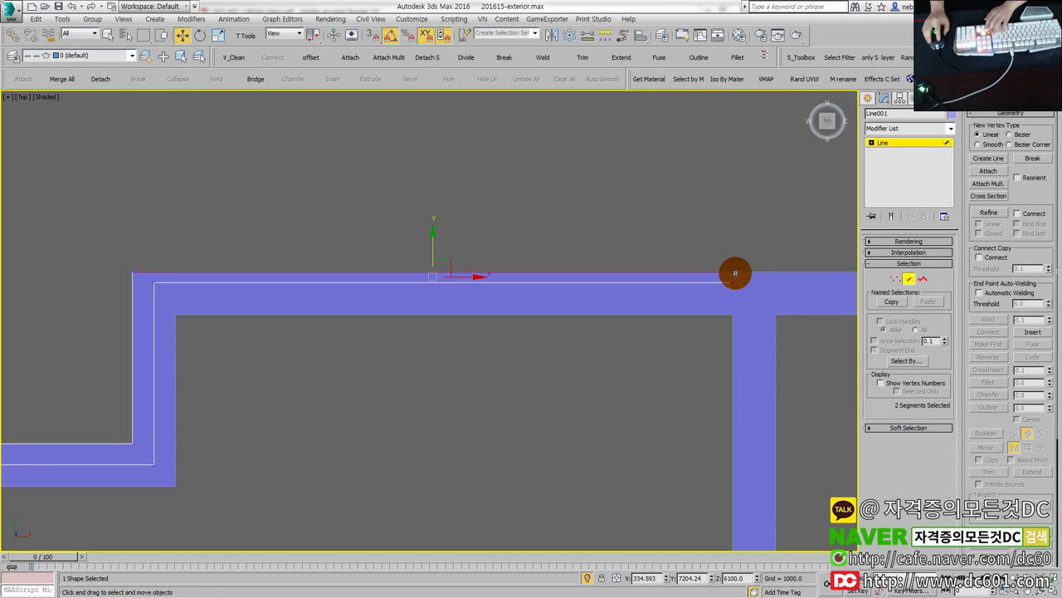
# Refine the segment selection so only the top segment stays selected.
pyautogui.moveTo(751, 282); pyautogui.dragTo(675, 260)
pyautogui.scroll(-3, 675, 261)
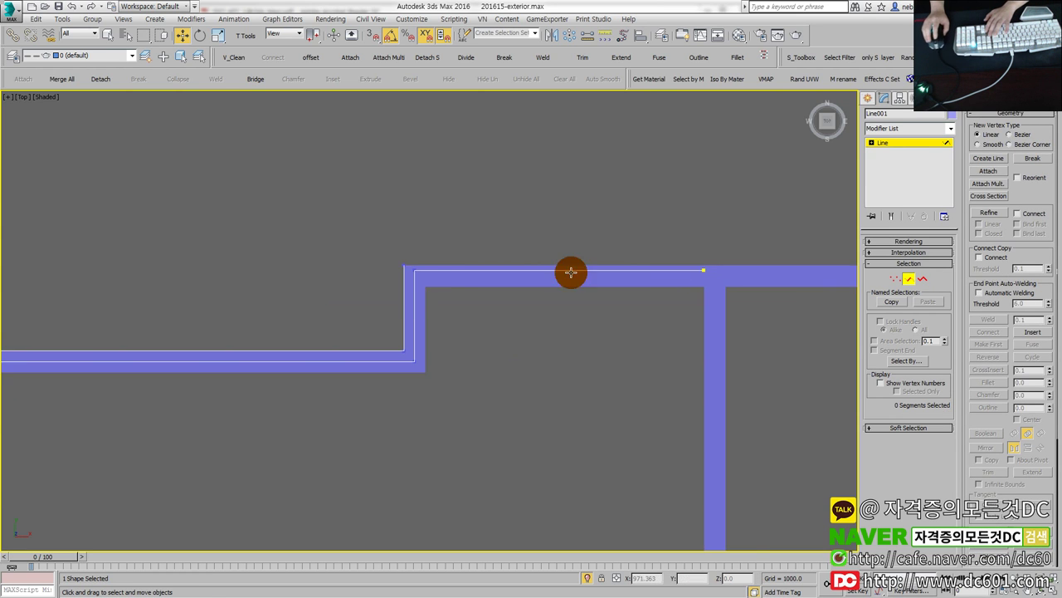
pyautogui.click(407, 316)
pyautogui.scroll(3, 408, 316)
pyautogui.scroll(-3, 332, 348)
pyautogui.scroll(3, 304, 313)
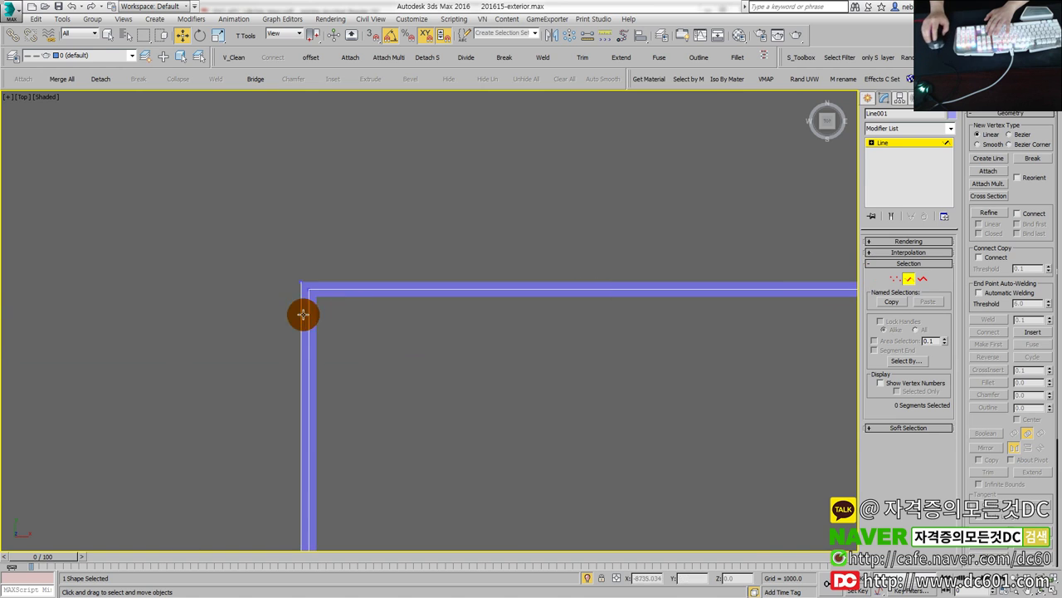
pyautogui.scroll(-3, 282, 298)
pyautogui.scroll(-2, 339, 346)
pyautogui.scroll(2, 404, 437)
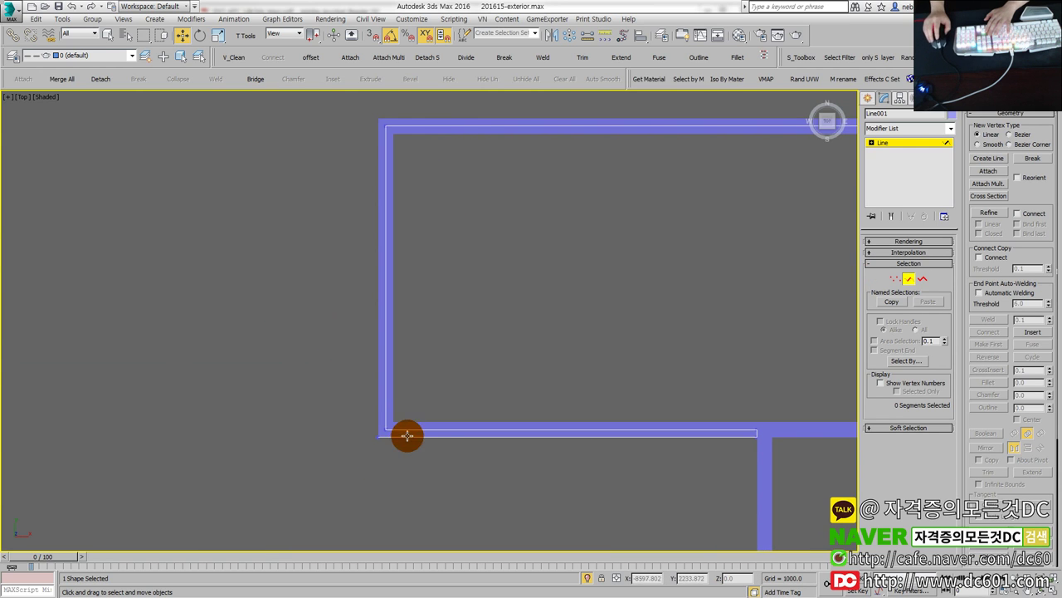
pyautogui.click(433, 436)
pyautogui.scroll(-2, 628, 474)
pyautogui.scroll(2, 675, 427)
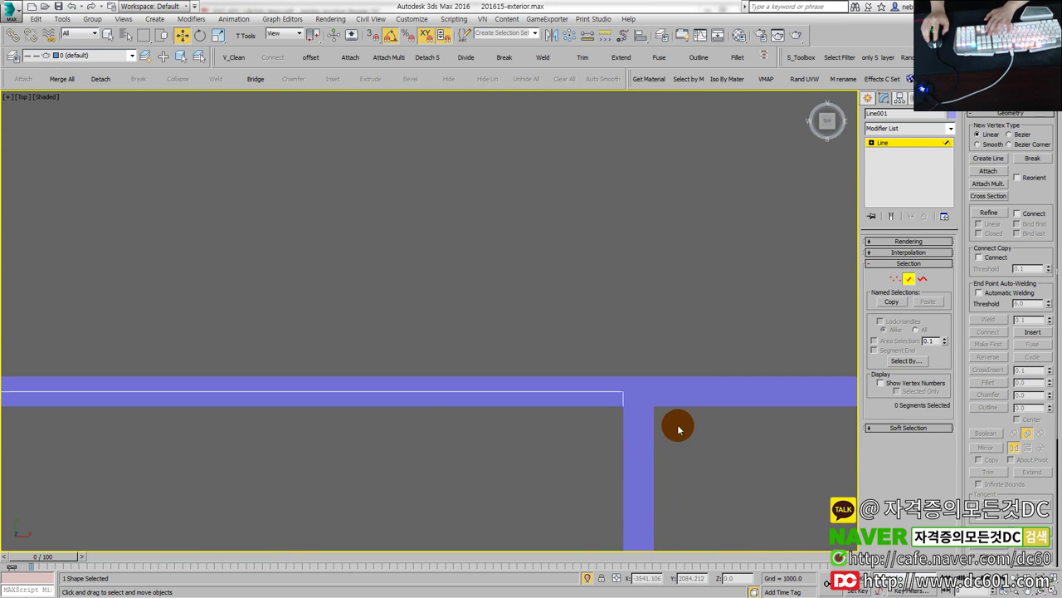
pyautogui.scroll(1, 649, 330)
pyautogui.scroll(-2, 649, 329)
pyautogui.scroll(2, 373, 406)
pyautogui.scroll(1, 308, 263)
# Set the vertices to Corner and move the two top vertices slightly down along Y.
pyautogui.press('1')
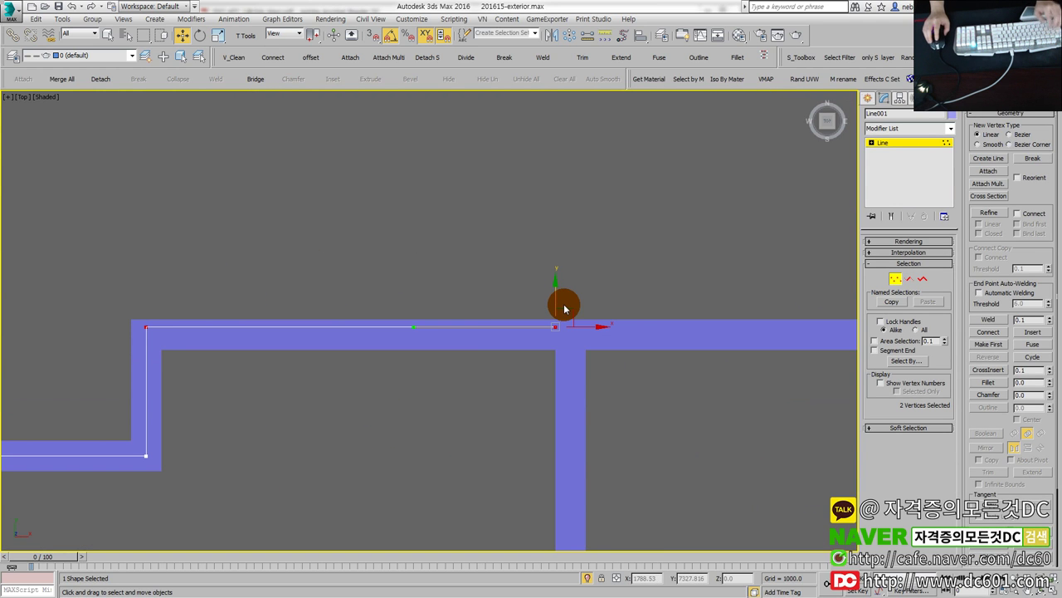
pyautogui.rightClick(543, 308)
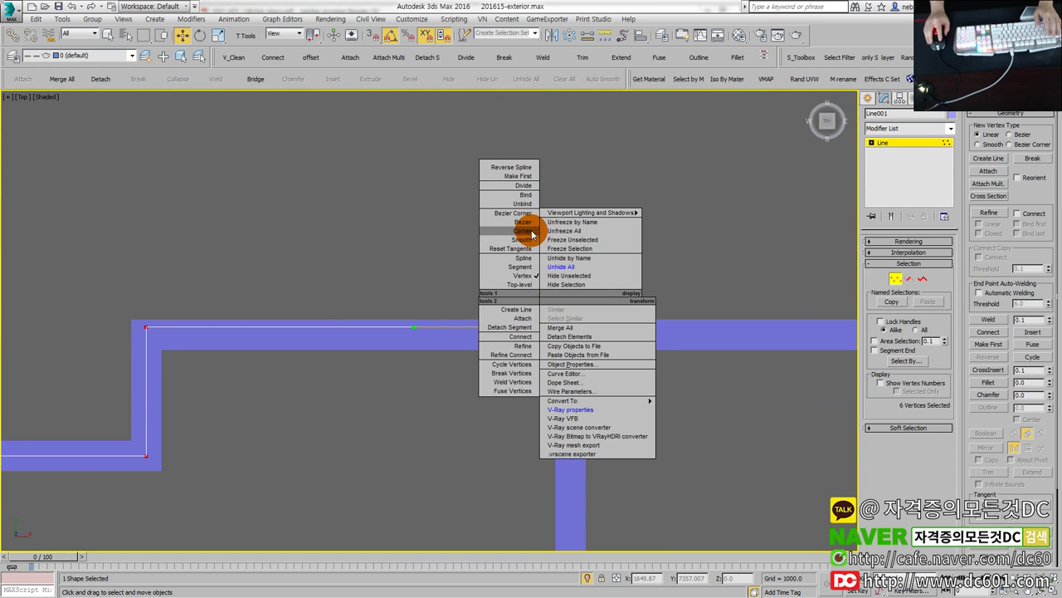
pyautogui.click(182, 263)
pyautogui.moveTo(93, 282); pyautogui.dragTo(578, 339)
pyautogui.moveTo(555, 287); pyautogui.dragTo(561, 295)
pyautogui.click(450, 268)
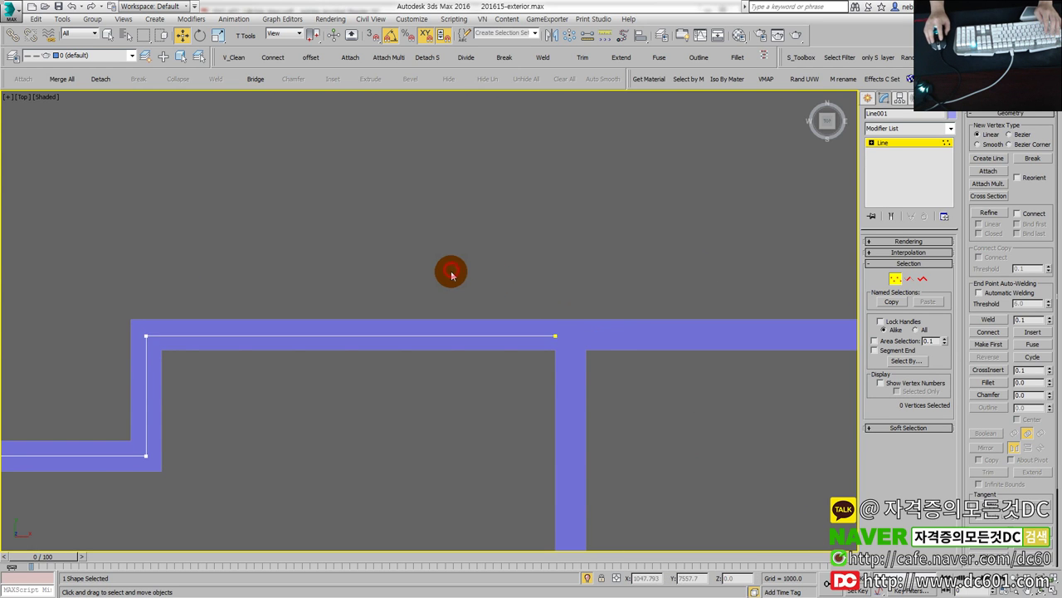
# Switch to the 3D view and select the line's top vertex.
pyautogui.hotkey('alt', 'w')
pyautogui.hotkey('alt', 'w')
pyautogui.scroll(-2, 477, 419)
pyautogui.moveTo(481, 430); pyautogui.dragTo(504, 360, button='middle')
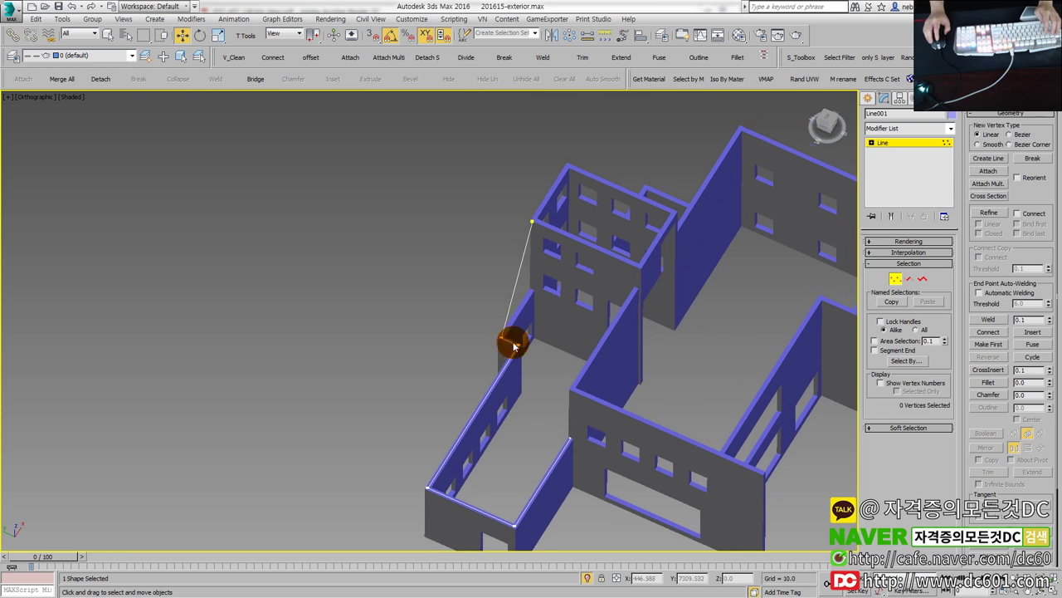
# In the enlarged Left view, snap Line001's top vertex down onto the lower vertex.
pyautogui.moveTo(491, 194); pyautogui.dragTo(593, 266)
pyautogui.hotkey('alt', 'w')
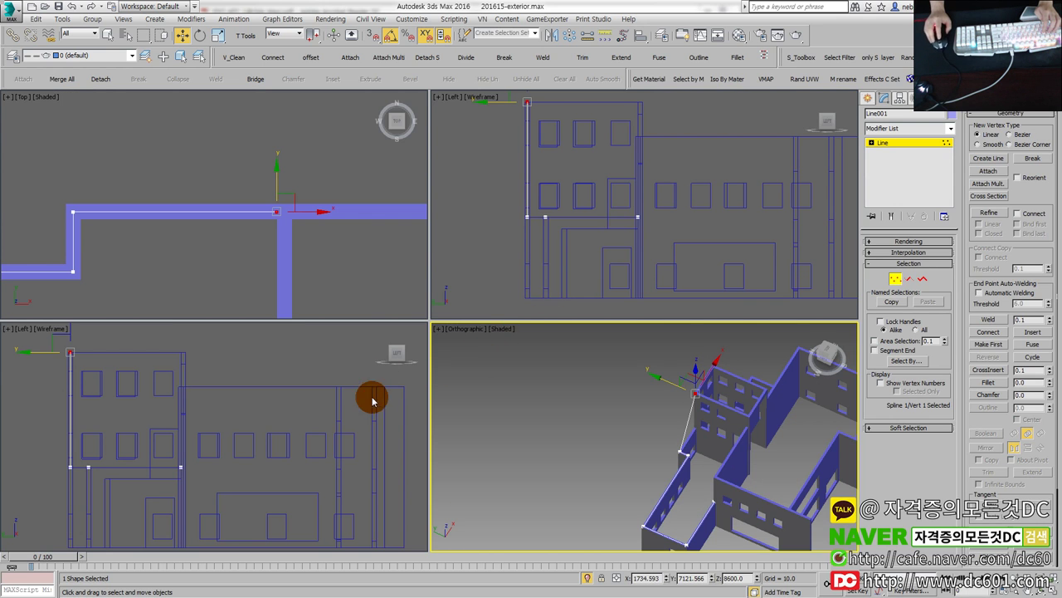
pyautogui.rightClick(497, 149)
pyautogui.hotkey('alt', 'w')
pyautogui.moveTo(274, 101); pyautogui.dragTo(311, 177, button='middle')
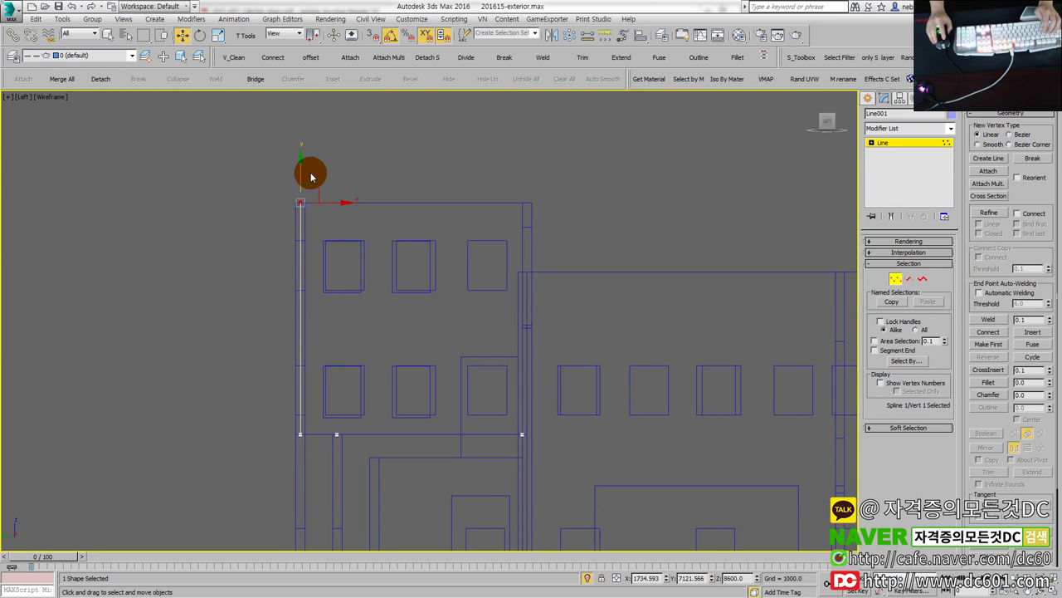
pyautogui.moveTo(301, 164); pyautogui.dragTo(316, 379)
pyautogui.moveTo(310, 428); pyautogui.dragTo(301, 431)
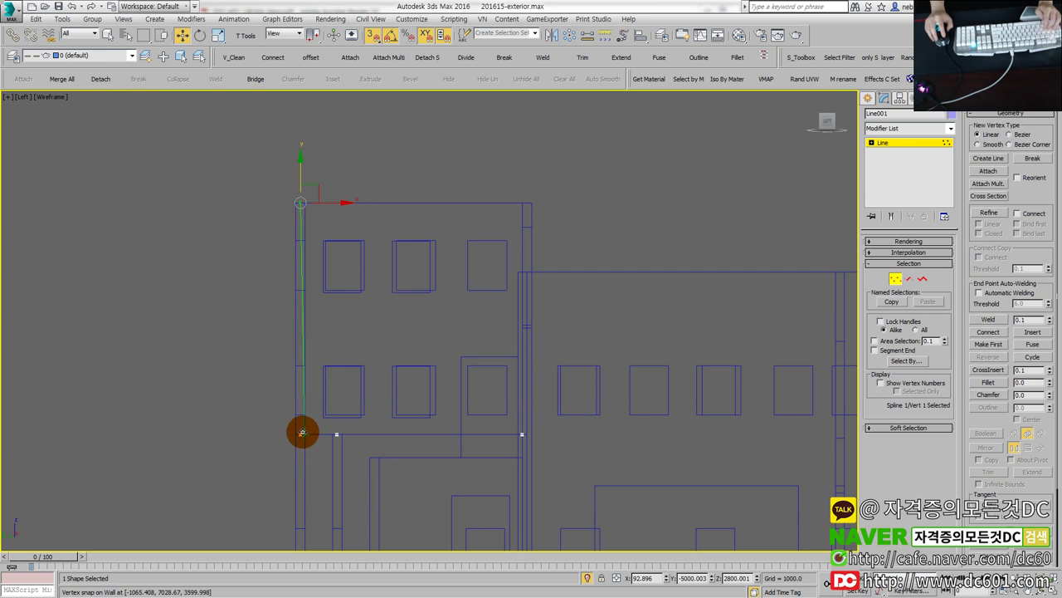
# Exit vertex editing and check Line001 in the enlarged 3D view.
pyautogui.hotkey('alt', 'w')
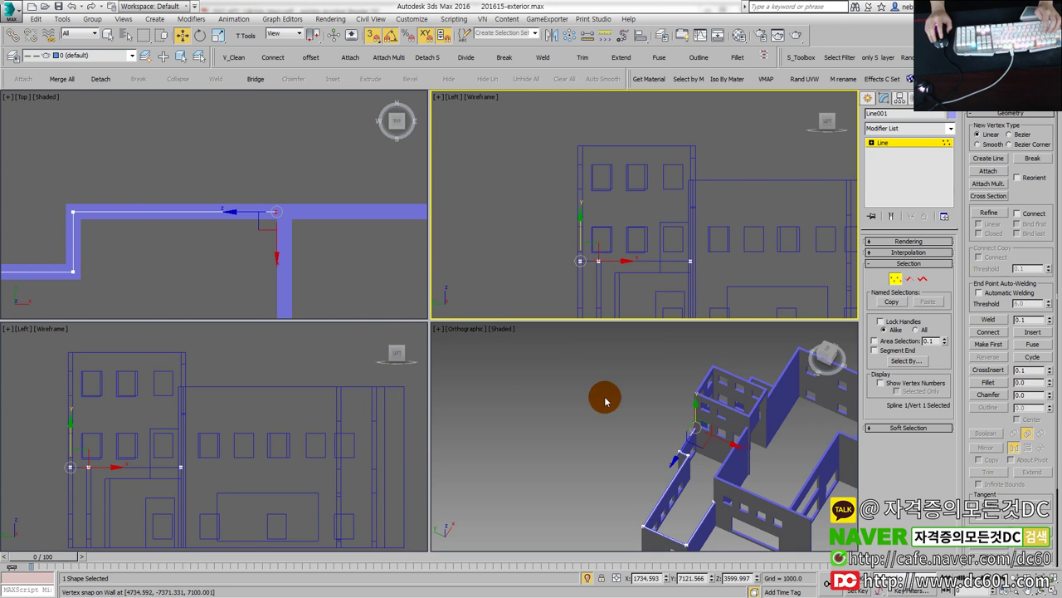
pyautogui.middleClick(526, 374)
pyautogui.hotkey('alt', 'w')
pyautogui.press('1')
pyautogui.scroll(3, 424, 257)
pyautogui.scroll(2, 424, 256)
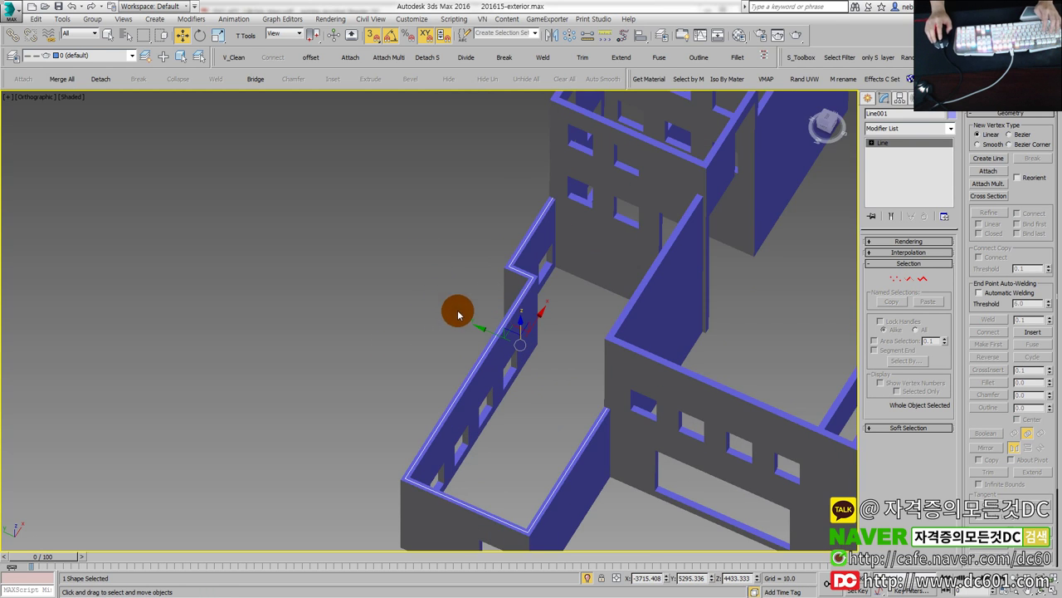
pyautogui.scroll(2, 454, 310)
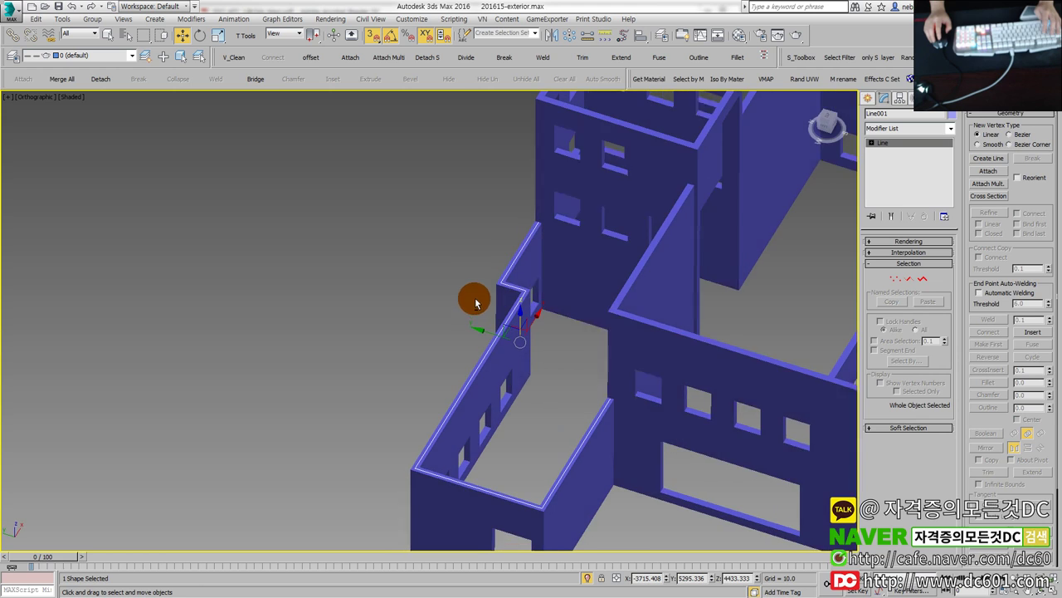
pyautogui.click(867, 98)
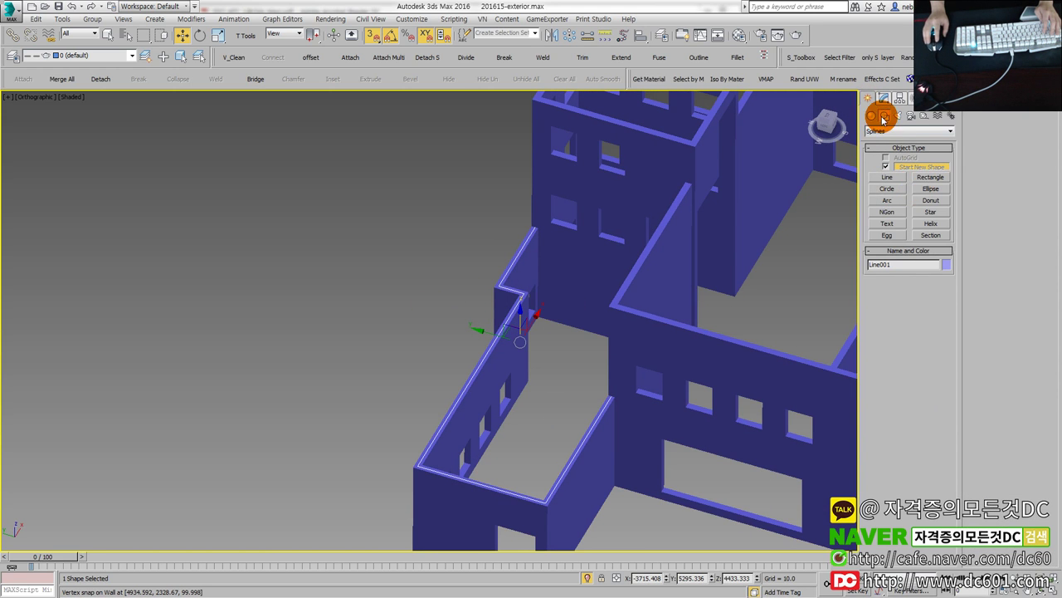
# Pick the Cylinder tool from the Standard Primitives geometry category.
pyautogui.click(871, 116)
pyautogui.click(909, 131)
pyautogui.click(888, 153)
pyautogui.click(877, 133)
pyautogui.click(880, 141)
pyautogui.click(895, 192)
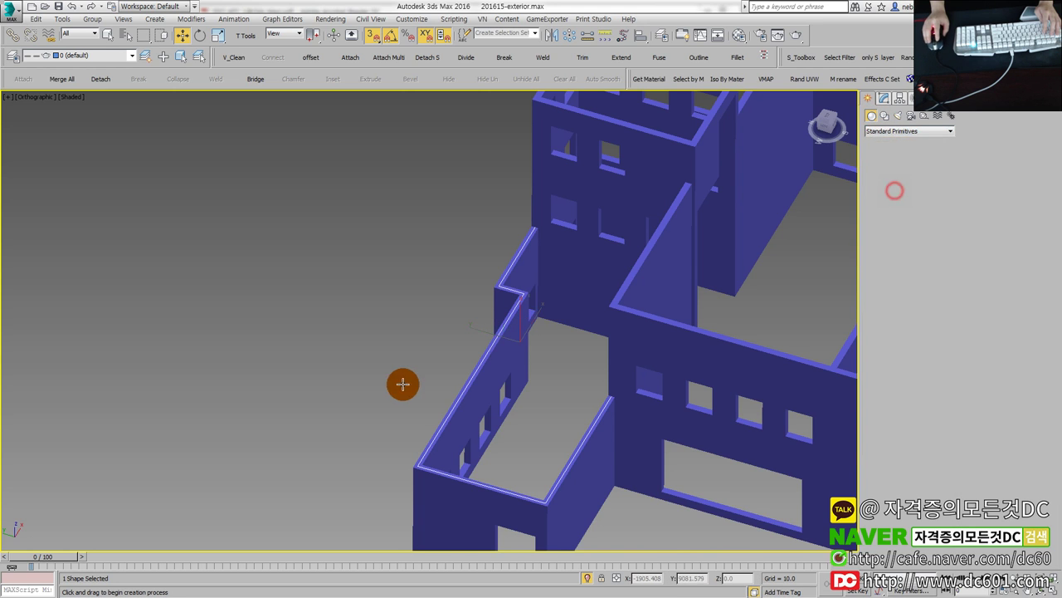
pyautogui.scroll(3, 396, 363)
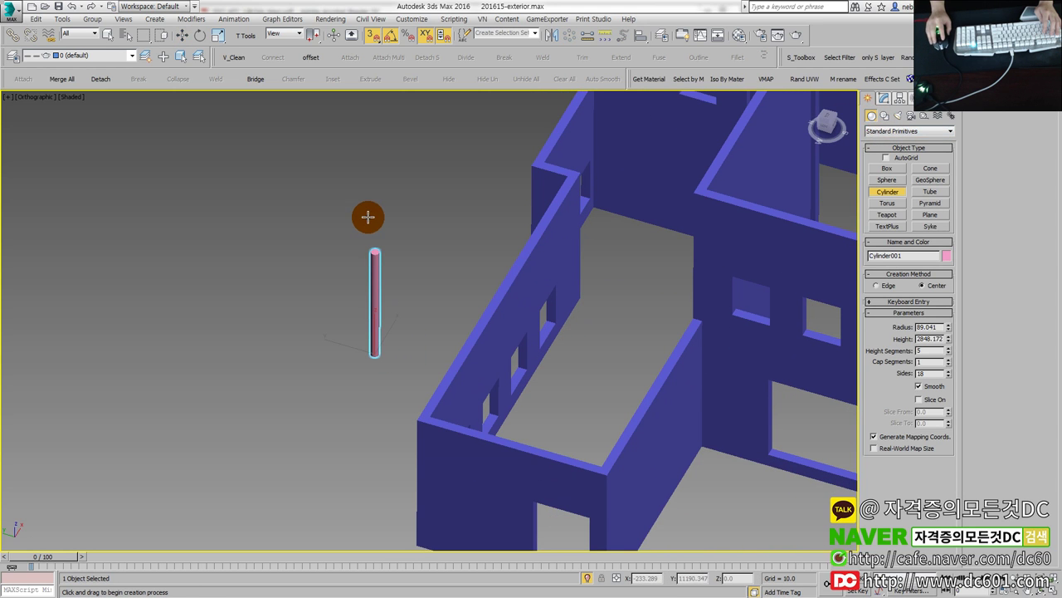
# Give the new cylinder a height of 900 and a radius of 30, then finish creating it.
pyautogui.click(884, 352)
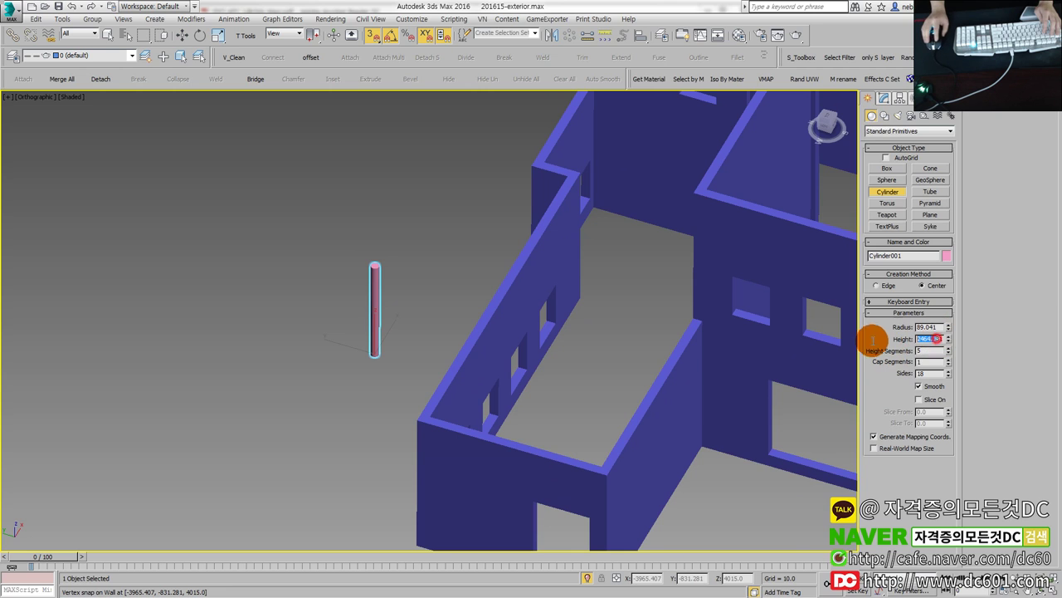
pyautogui.write('31')
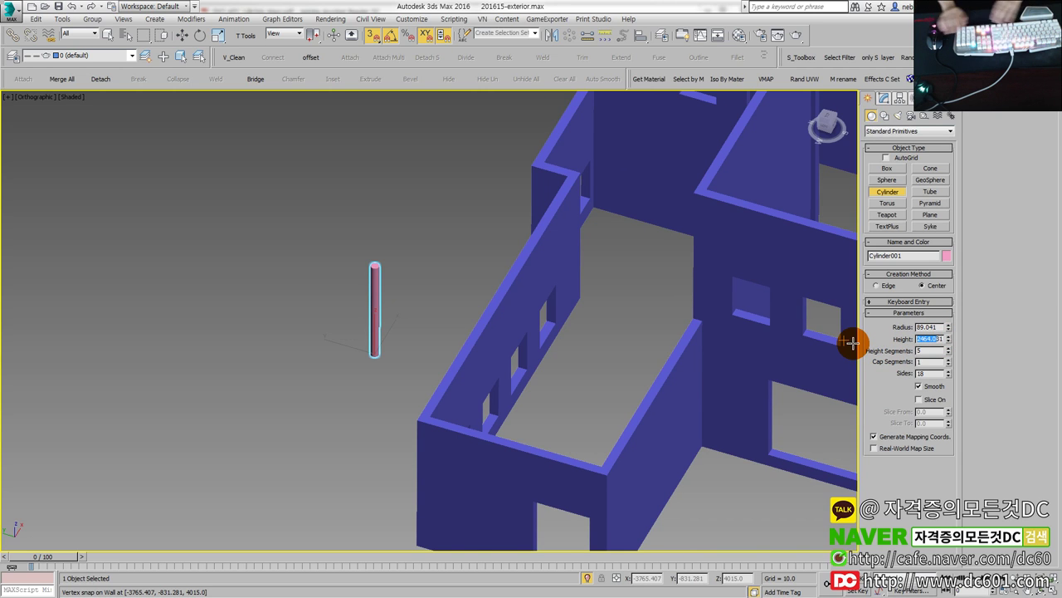
pyautogui.write('00')
pyautogui.press('Return')
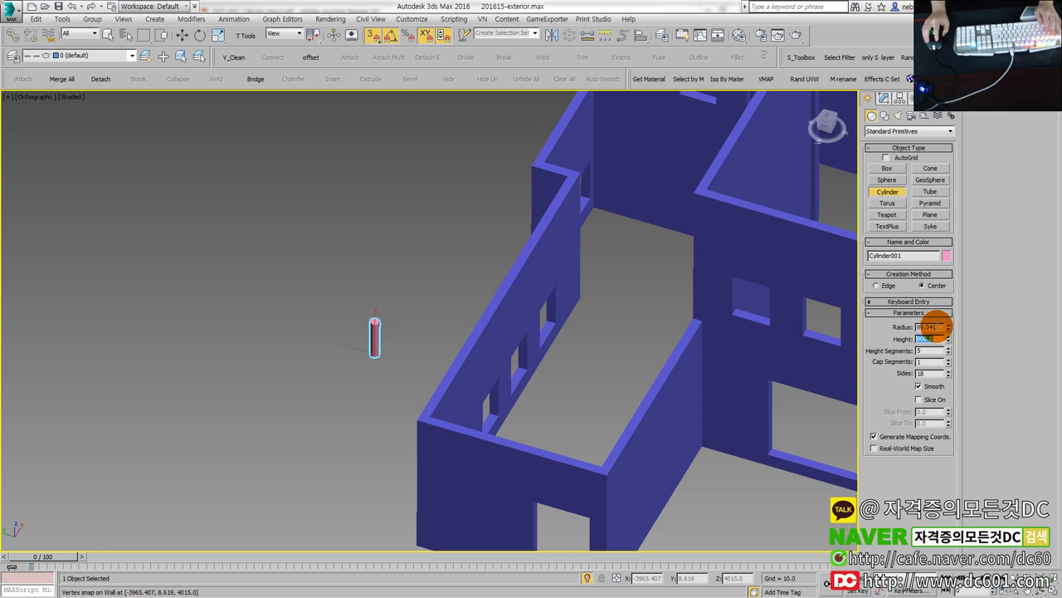
pyautogui.hotkey('shift', 'Tab')
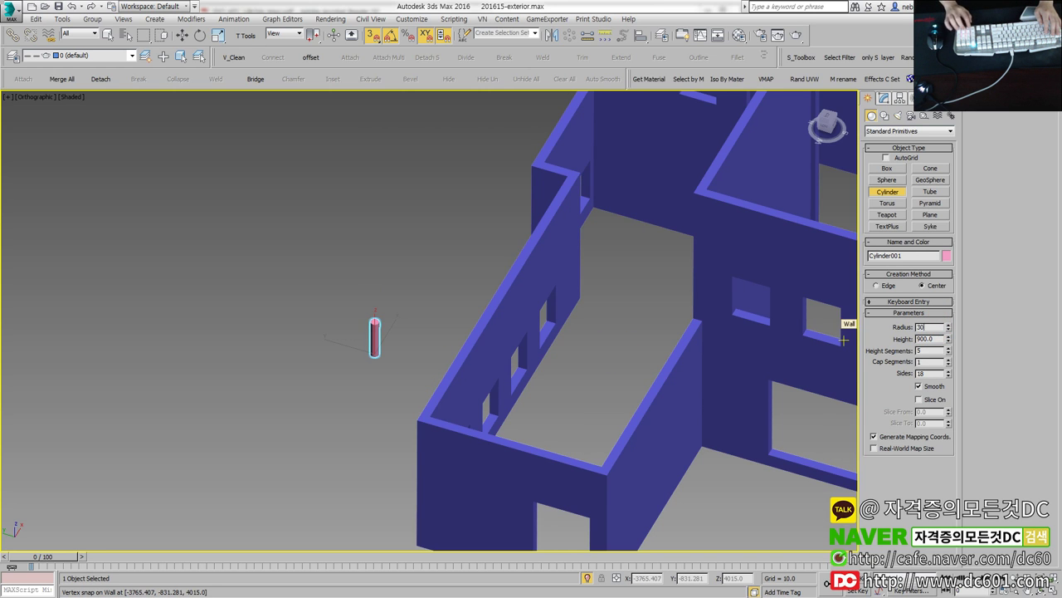
pyautogui.scroll(3, 420, 365)
pyautogui.scroll(-3, 448, 340)
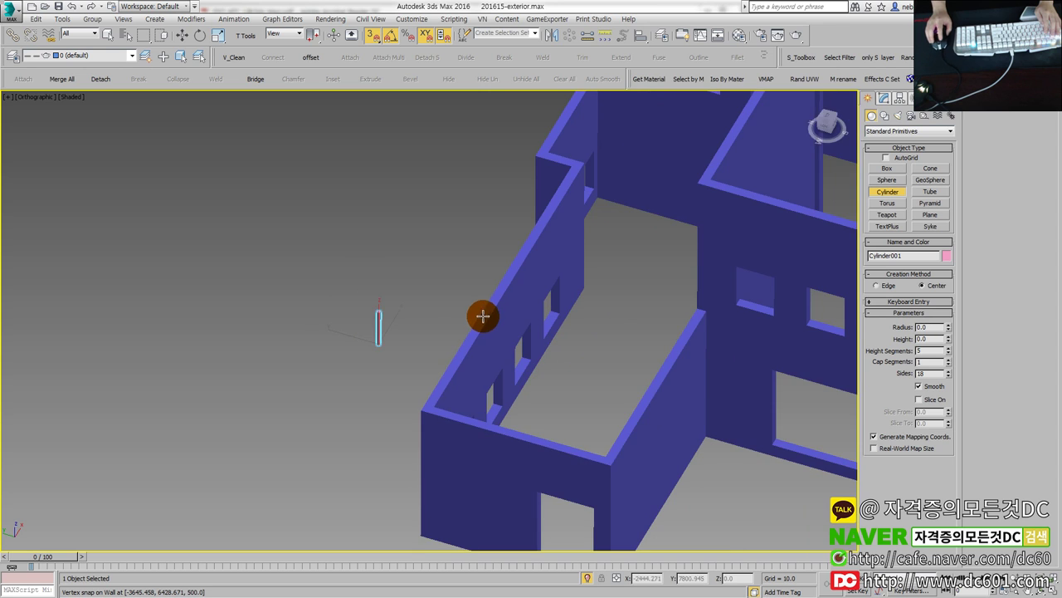
pyautogui.hotkey('alt', 'w')
pyautogui.rightClick(263, 233)
# Select the guide line in the top view and orbit the enlarged view to look down on the walls.
pyautogui.click(264, 211)
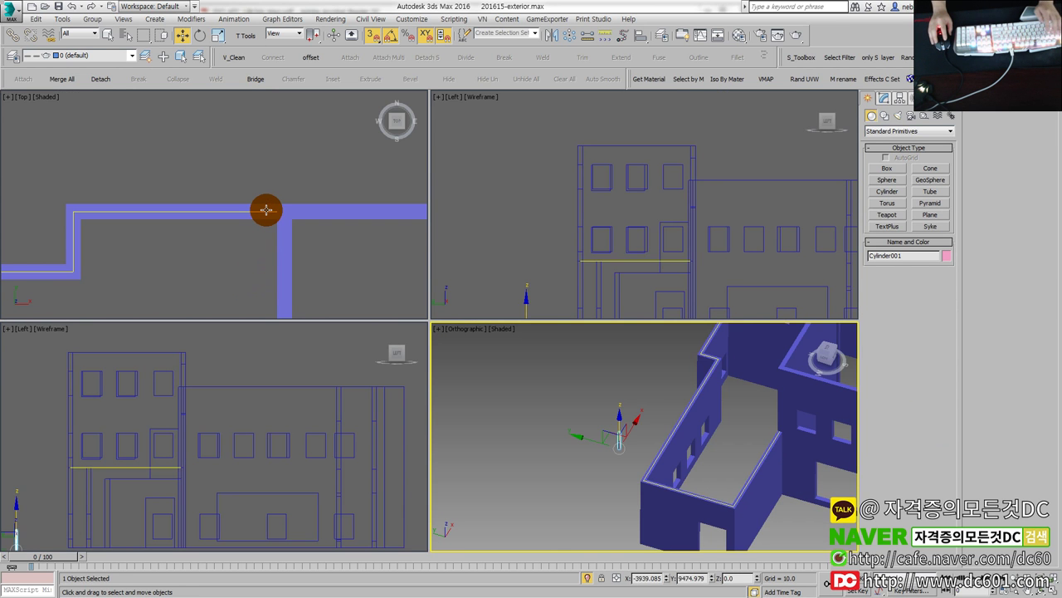
pyautogui.hotkey('alt', 'w')
pyautogui.scroll(3, 396, 420)
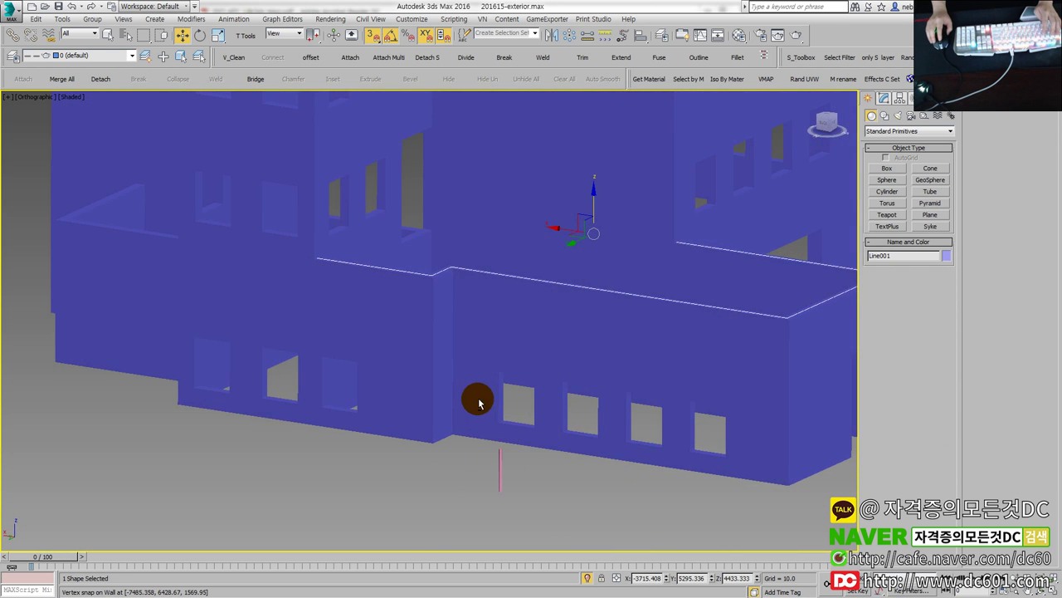
pyautogui.scroll(-2, 473, 399)
pyautogui.moveTo(418, 419)
pyautogui.keyDown('alt'); pyautogui.mouseDown(button='middle')
pyautogui.moveTo(417, 398)
pyautogui.moveTo(390, 403)
pyautogui.mouseUp(button='middle'); pyautogui.keyUp('alt')
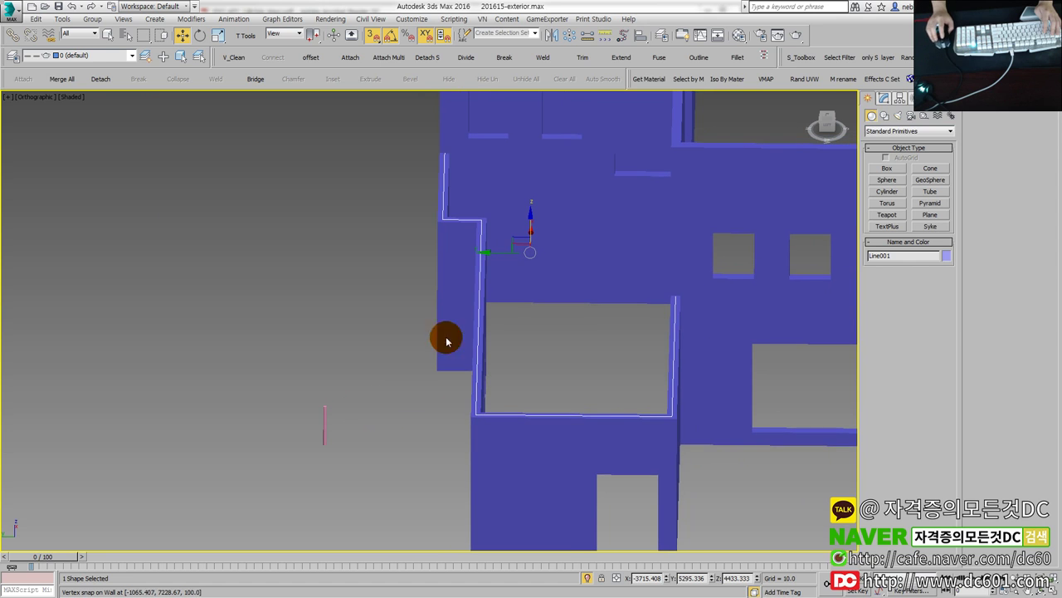
# Open the Spacing Tool, move its dialog aside, and select the small cylinder.
pyautogui.click(599, 39)
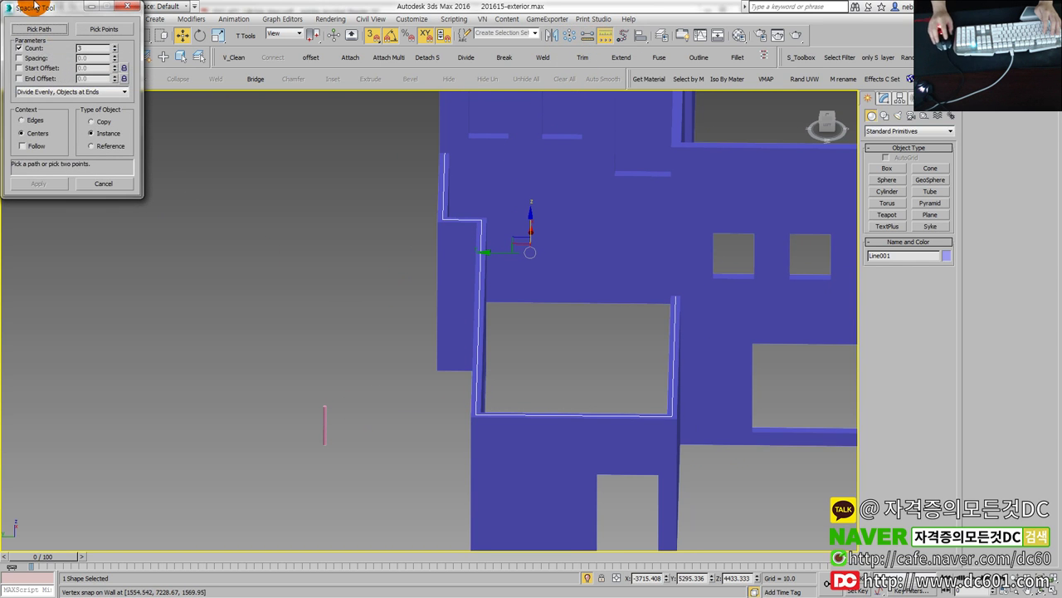
pyautogui.moveTo(41, 8); pyautogui.dragTo(107, 127)
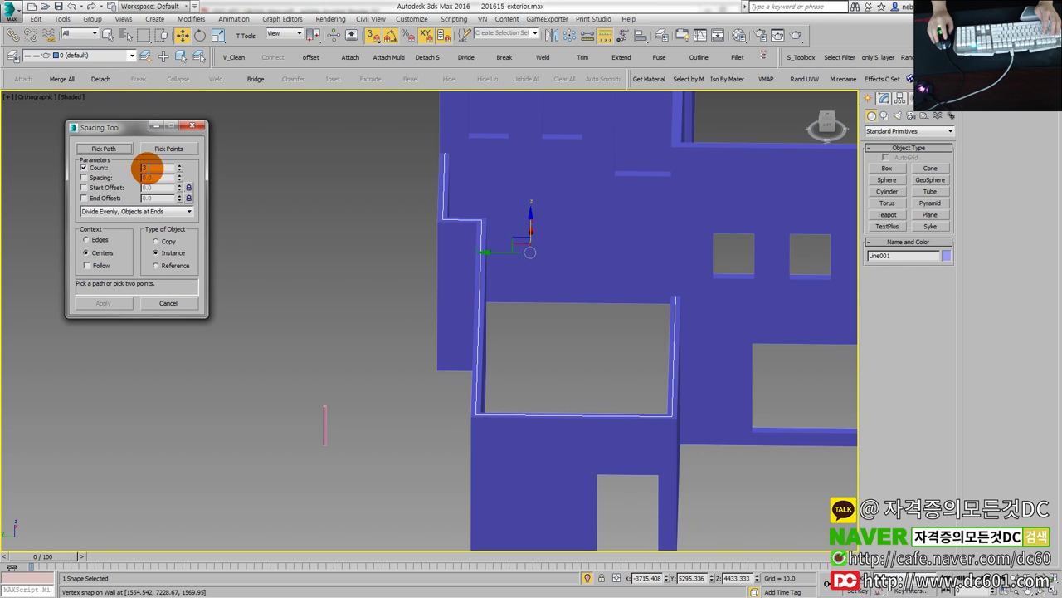
pyautogui.moveTo(285, 356); pyautogui.dragTo(361, 427)
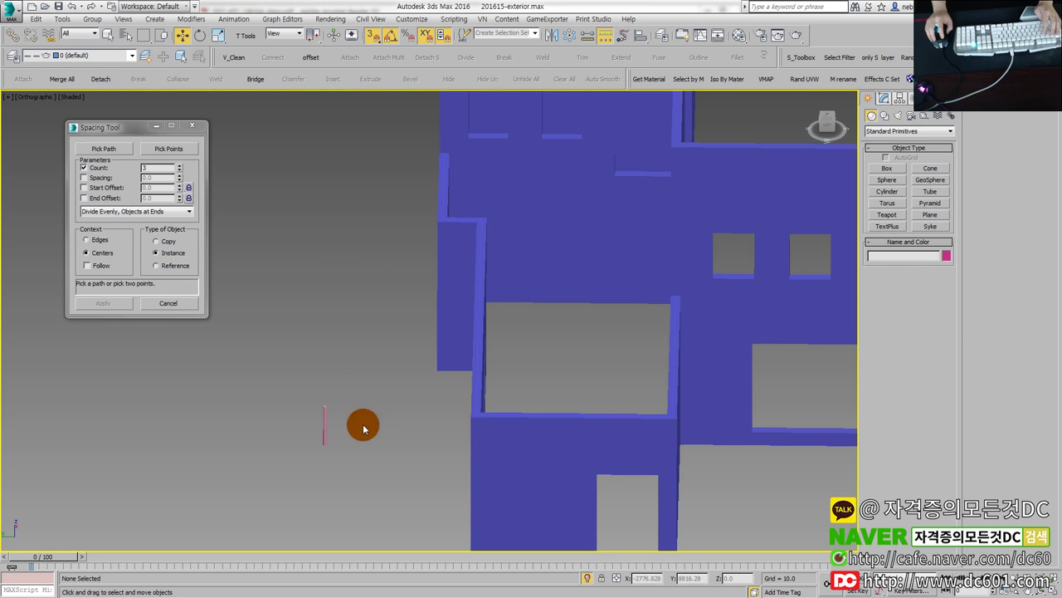
# Pick the wall-top line as the spacing path, keeping the count at 3.
pyautogui.click(103, 150)
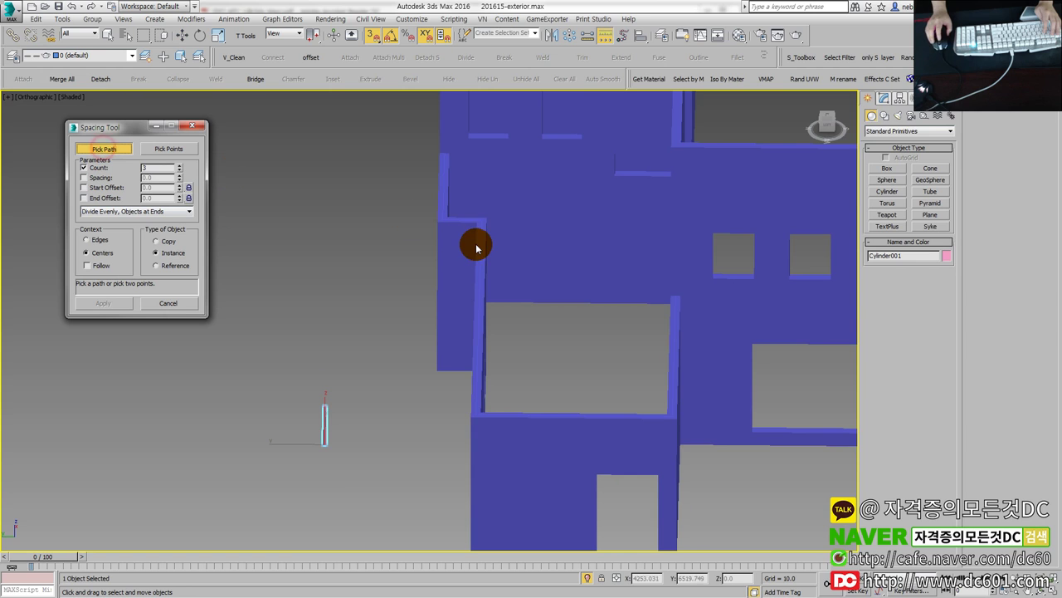
pyautogui.click(482, 239)
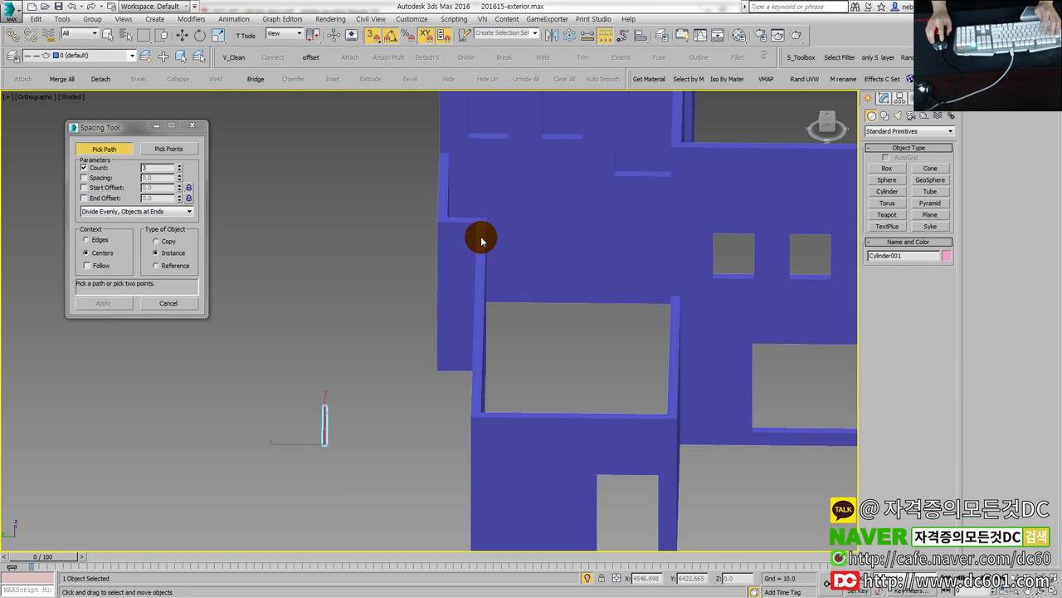
pyautogui.scroll(3, 473, 328)
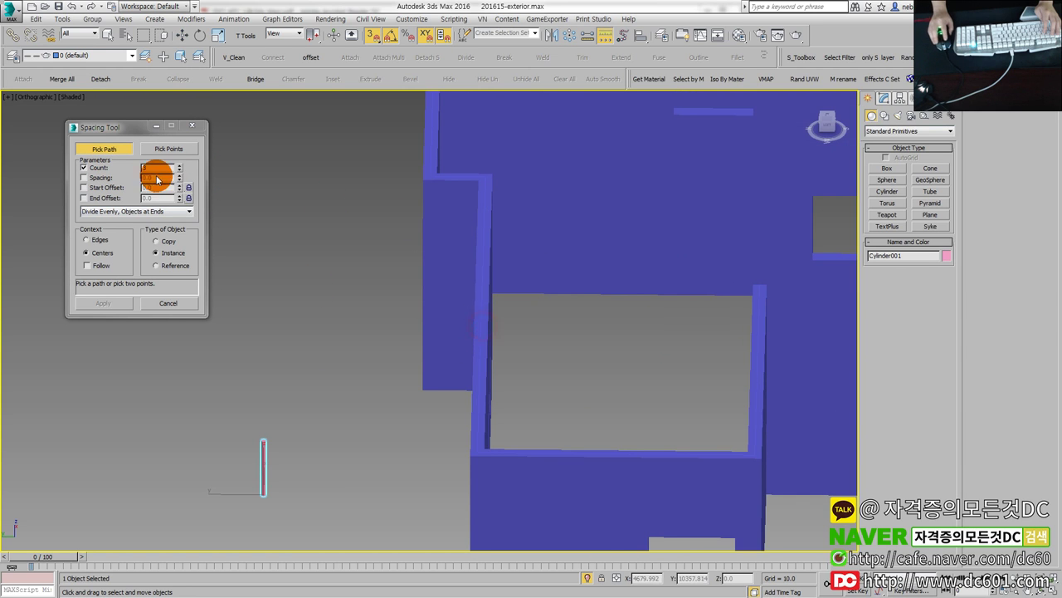
pyautogui.click(105, 147)
pyautogui.click(482, 278)
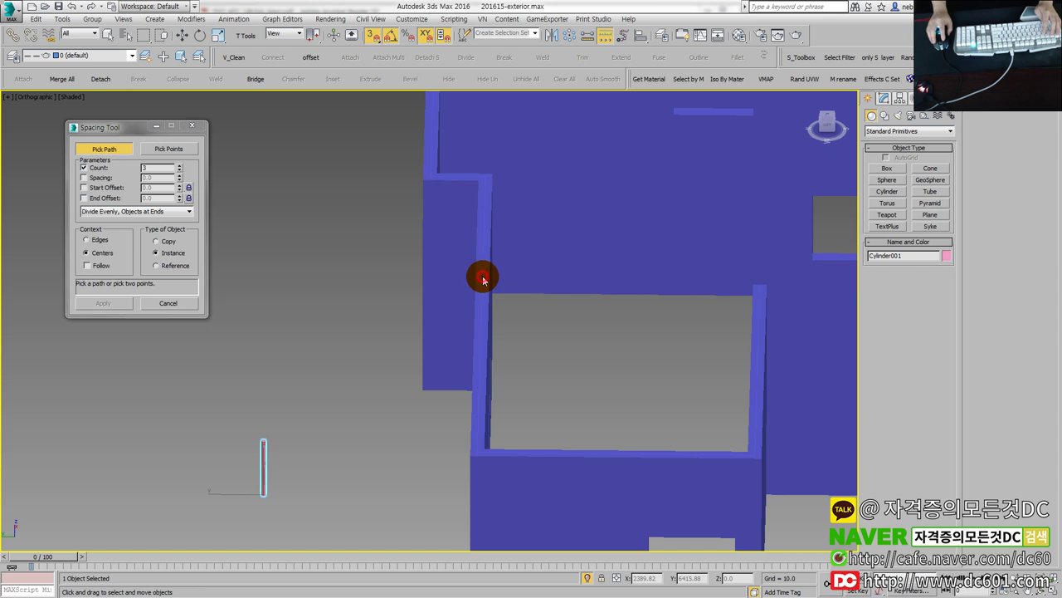
pyautogui.scroll(-5, 474, 306)
pyautogui.scroll(-2, 531, 332)
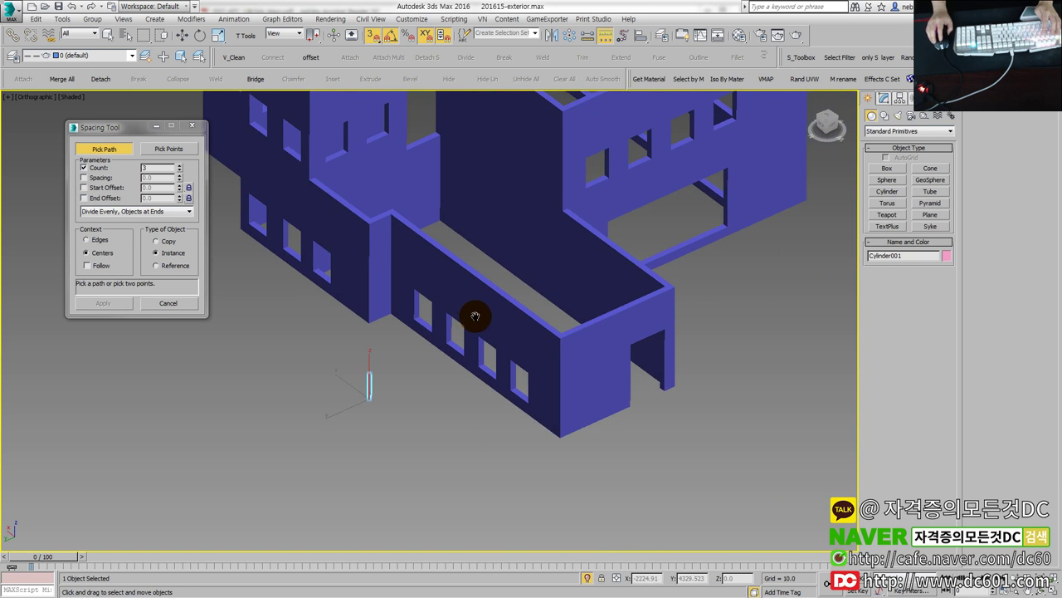
# Orbit out to see the whole building and pick the wall-top line as the path again.
pyautogui.keyDown('alt'); pyautogui.moveTo(477, 315); pyautogui.dragTo(158, 209, button='middle'); pyautogui.keyUp('alt')
pyautogui.click(111, 151)
pyautogui.click(442, 281)
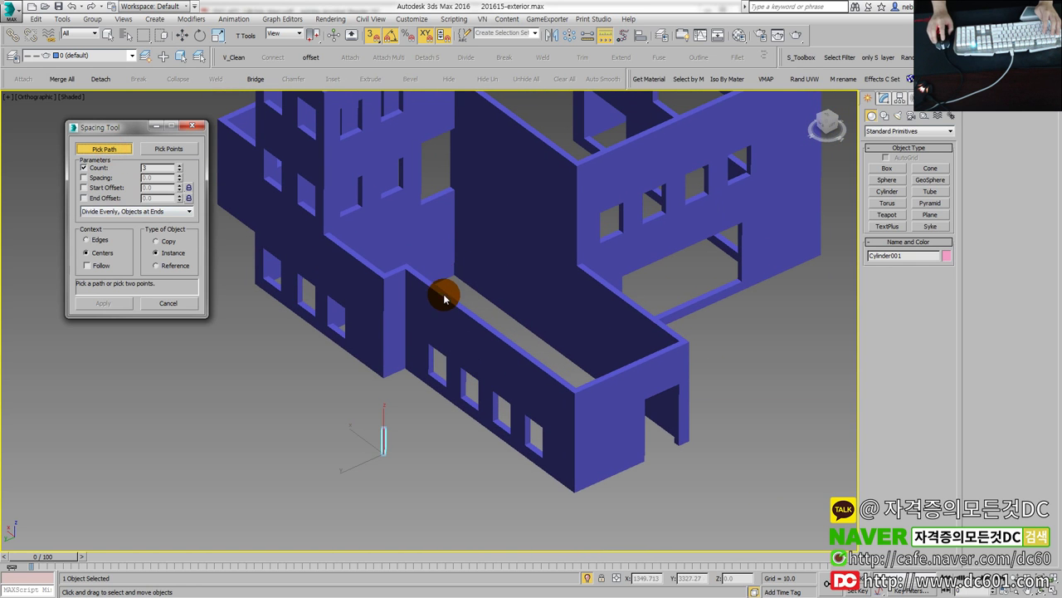
pyautogui.scroll(2, 444, 297)
pyautogui.scroll(2, 446, 297)
pyautogui.scroll(2, 448, 298)
pyautogui.scroll(2, 450, 298)
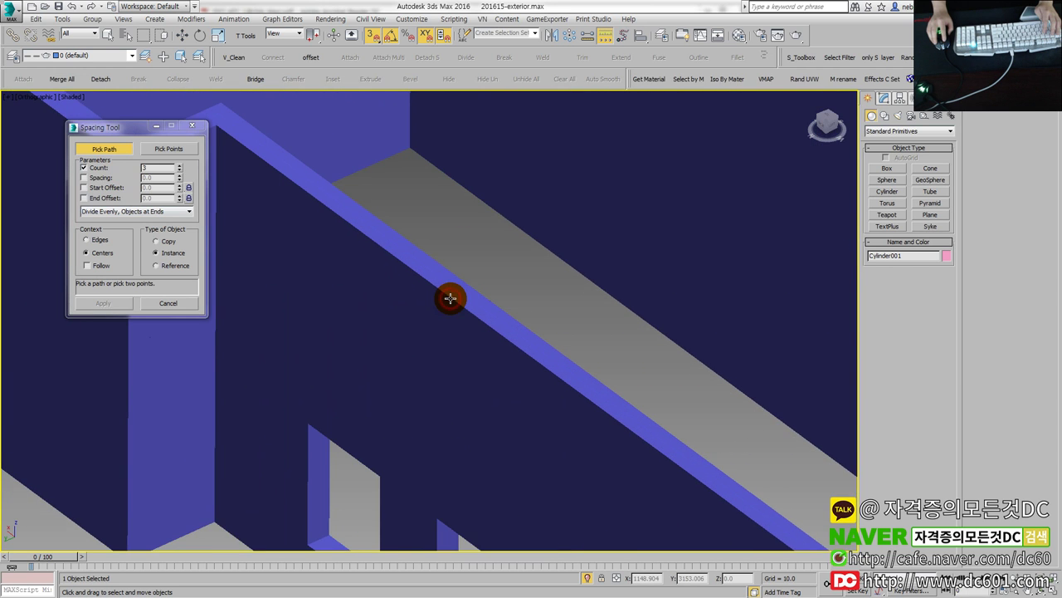
pyautogui.scroll(-5, 450, 298)
pyautogui.scroll(-2, 448, 298)
pyautogui.scroll(2, 431, 315)
pyautogui.click(411, 332)
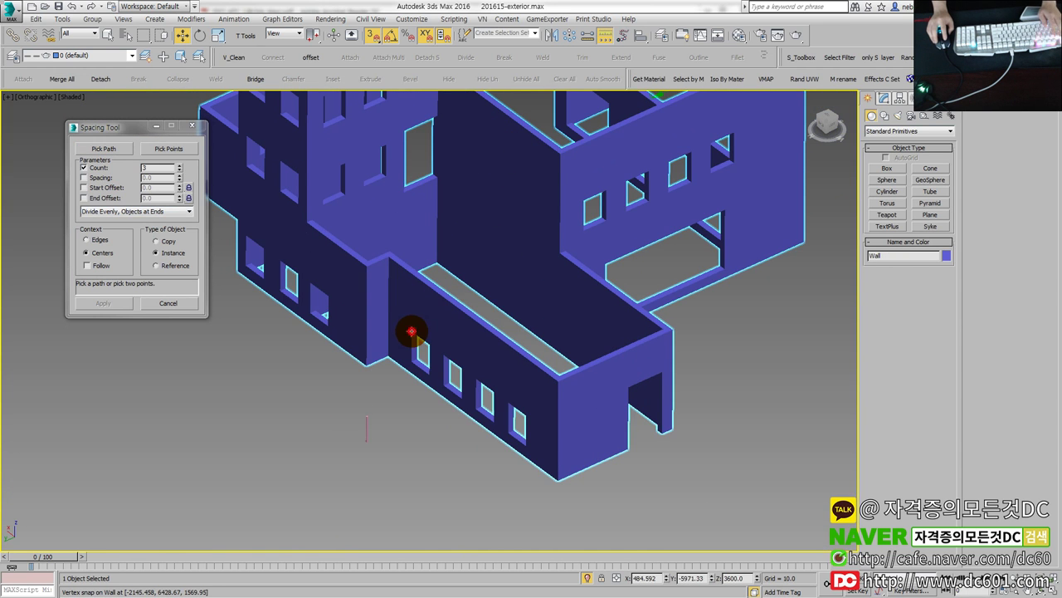
# Select the guide line and the cylinder, isolate them with Alt+Q, and raise the cylinder post.
pyautogui.hotkey('ctrl', 'd')
pyautogui.scroll(5, 462, 296)
pyautogui.scroll(2, 405, 310)
pyautogui.press('F3')
pyautogui.click(405, 311)
pyautogui.scroll(-4, 407, 311)
pyautogui.press('F3')
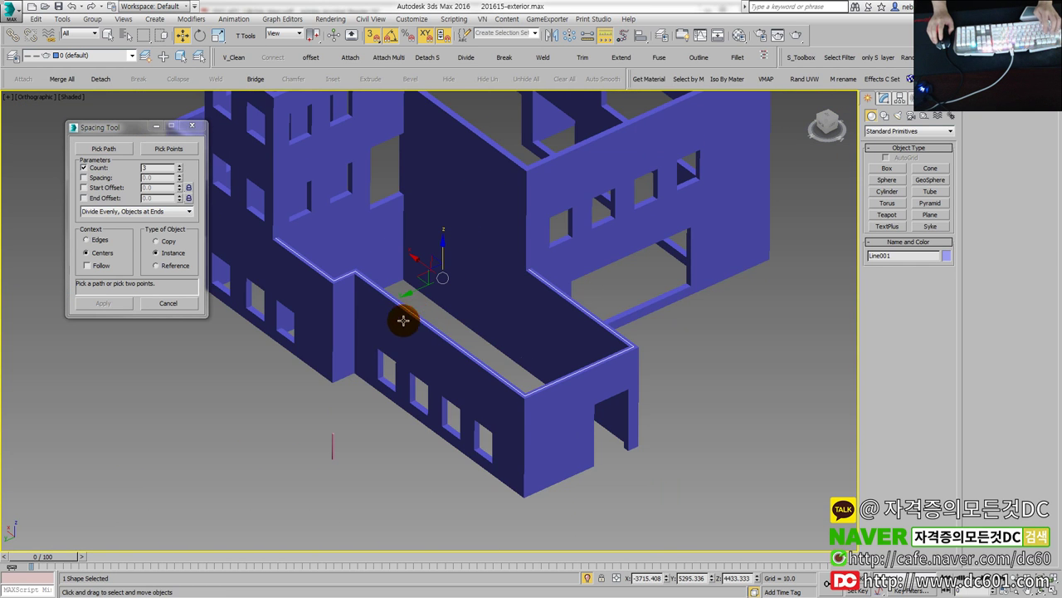
pyautogui.keyDown('ctrl'); pyautogui.click(334, 440); pyautogui.keyUp('ctrl')
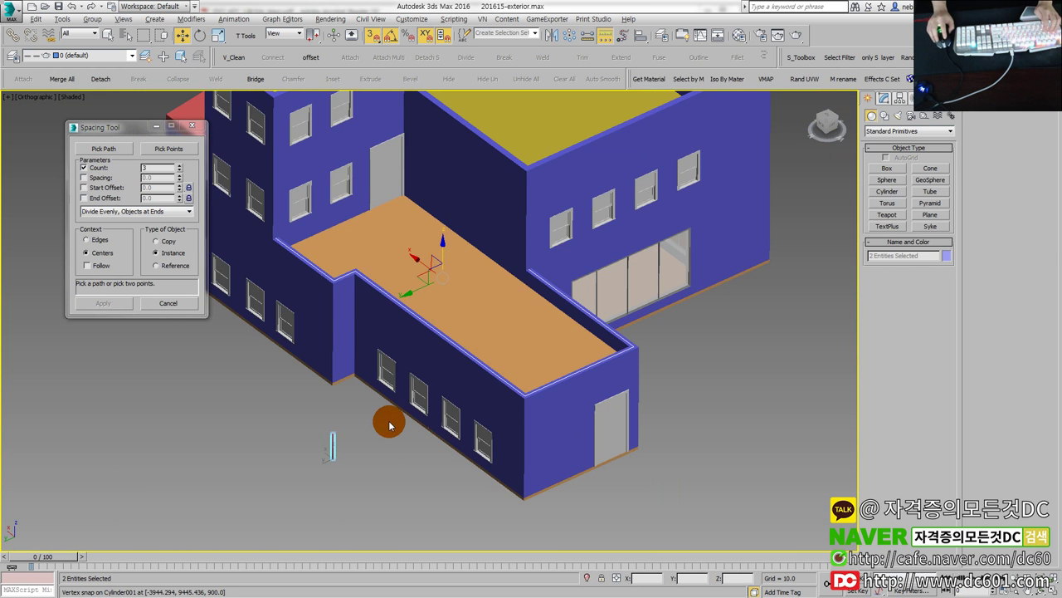
pyautogui.hotkey('alt', 'q')
pyautogui.click(319, 456)
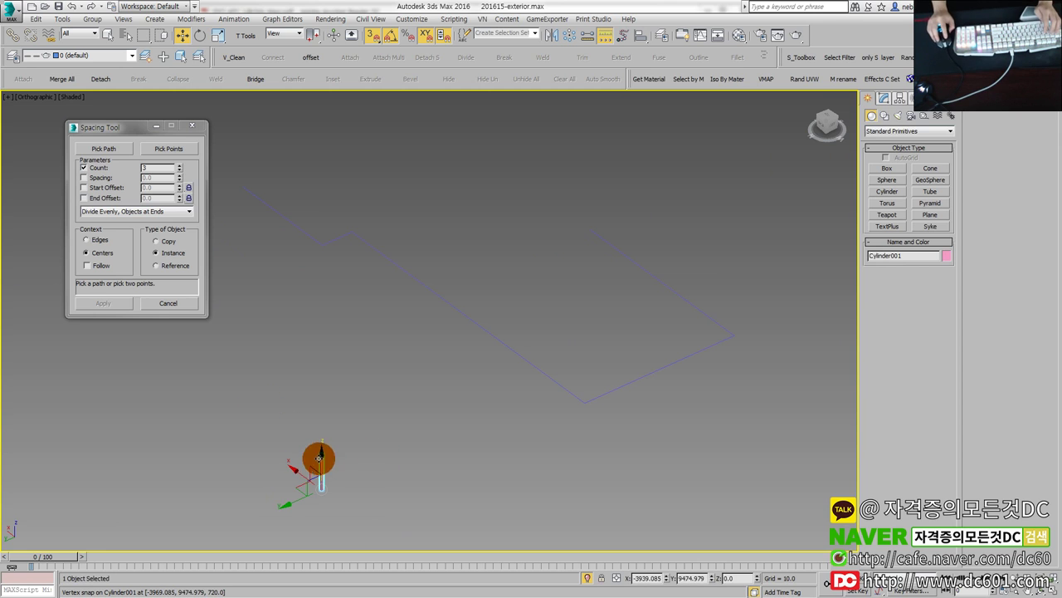
pyautogui.moveTo(322, 459); pyautogui.dragTo(321, 332)
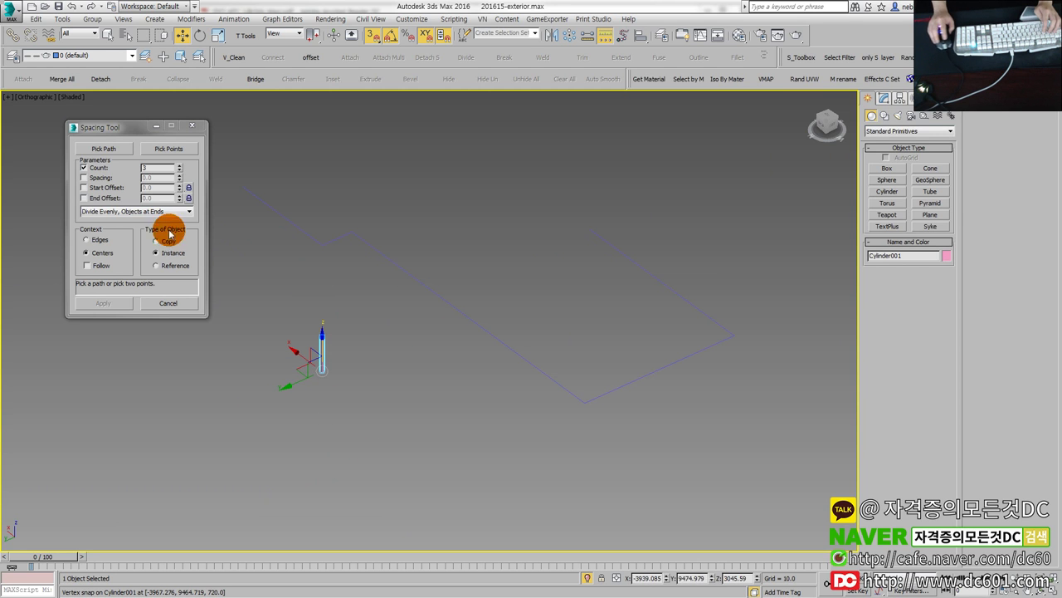
# Pick Line001 as the path, set Count to 25, and apply to space the posts 845.538 mm apart.
pyautogui.click(104, 149)
pyautogui.click(369, 242)
pyautogui.write('20')
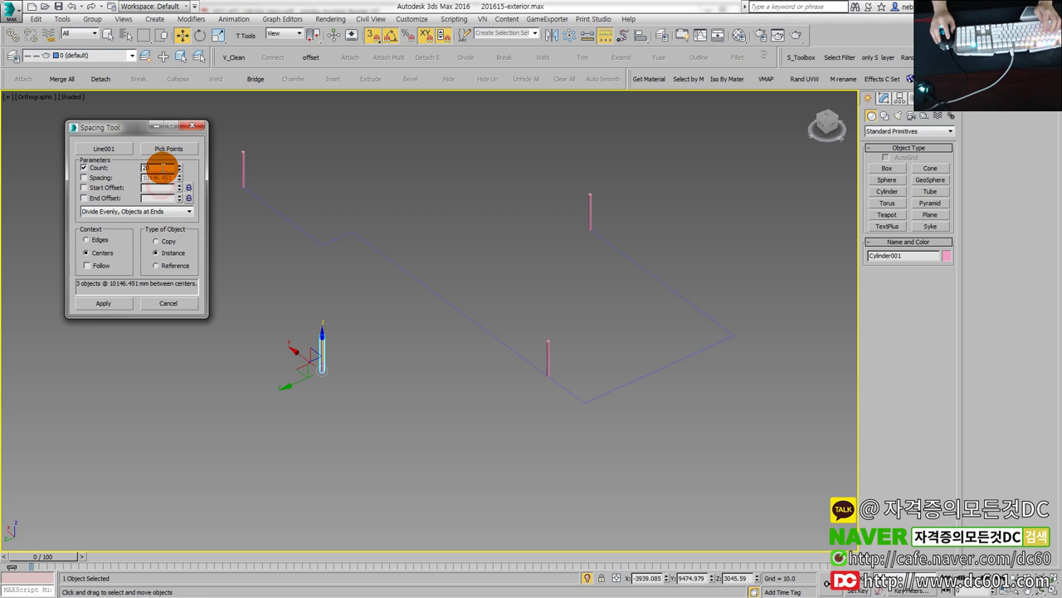
pyautogui.press('Return')
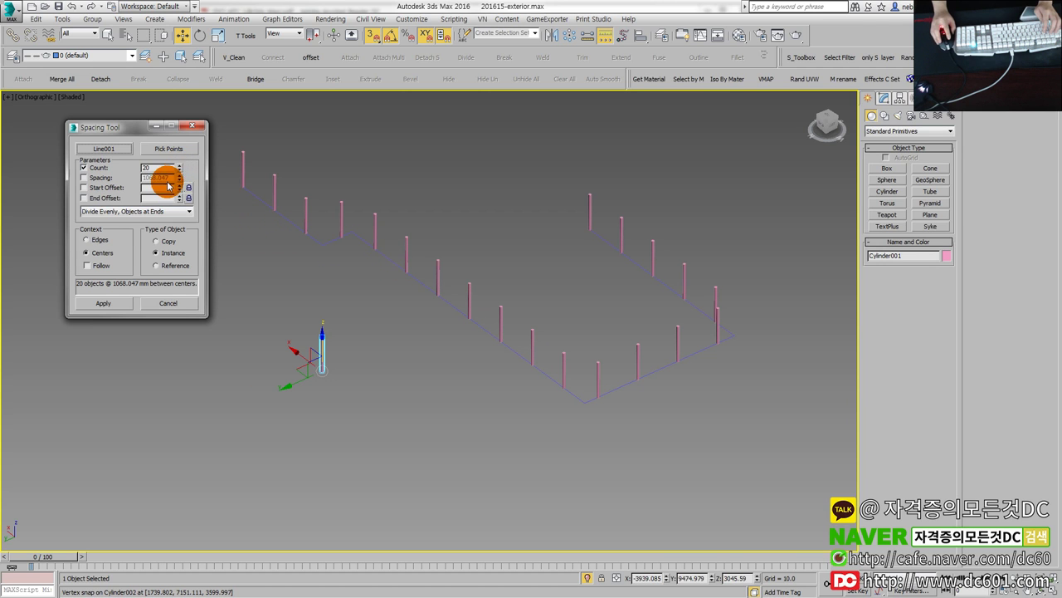
pyautogui.write('25')
pyautogui.press('Return')
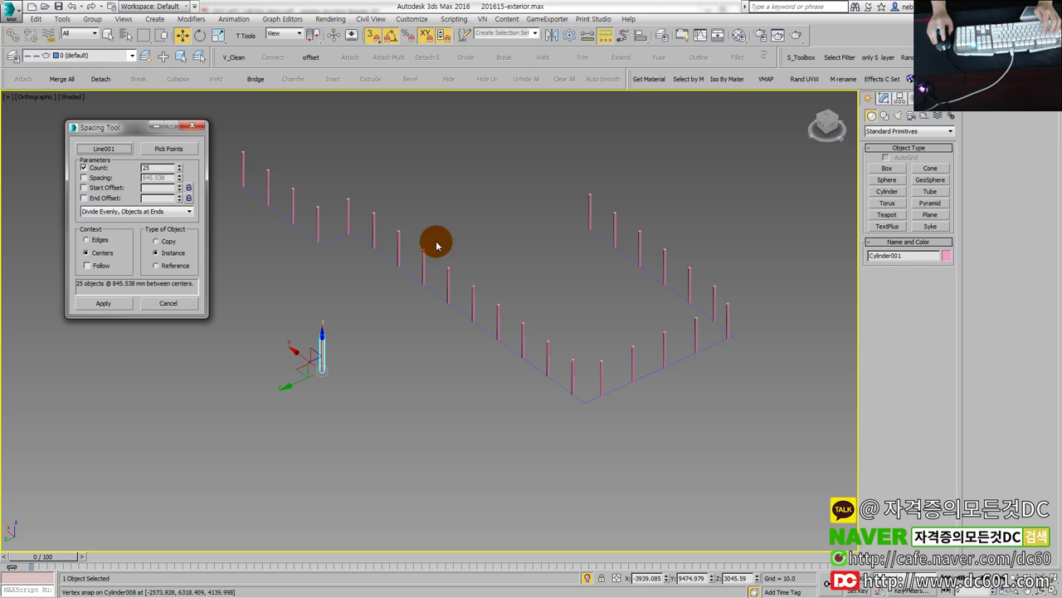
pyautogui.click(118, 304)
pyautogui.click(166, 303)
pyautogui.moveTo(373, 375)
pyautogui.keyDown('alt'); pyautogui.mouseDown(button='middle')
pyautogui.moveTo(432, 355)
pyautogui.moveTo(380, 365)
pyautogui.mouseUp(button='middle'); pyautogui.keyUp('alt')
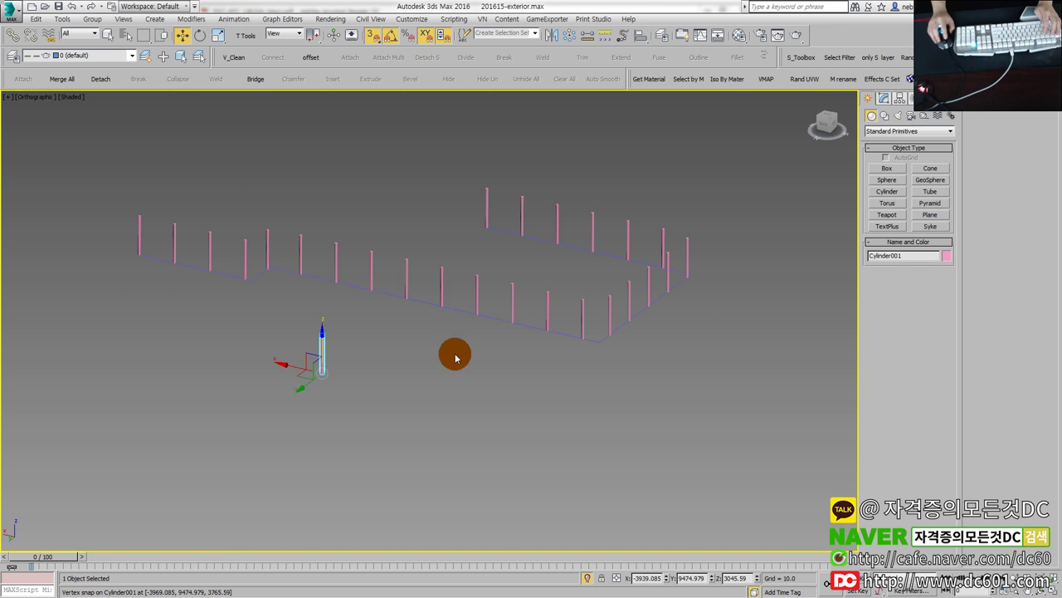
pyautogui.click(884, 98)
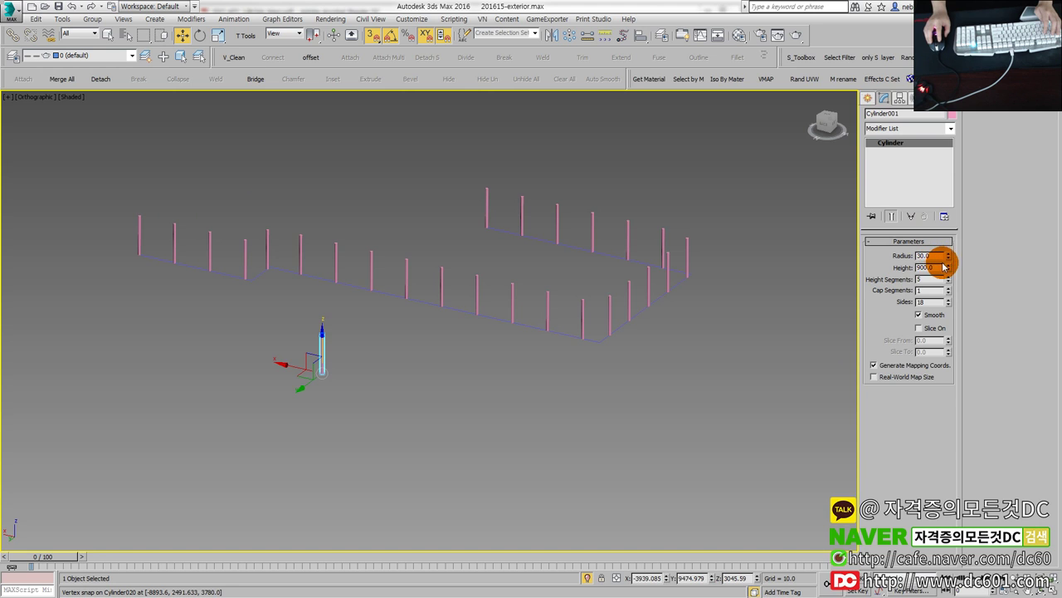
pyautogui.moveTo(950, 258); pyautogui.dragTo(917, 231)
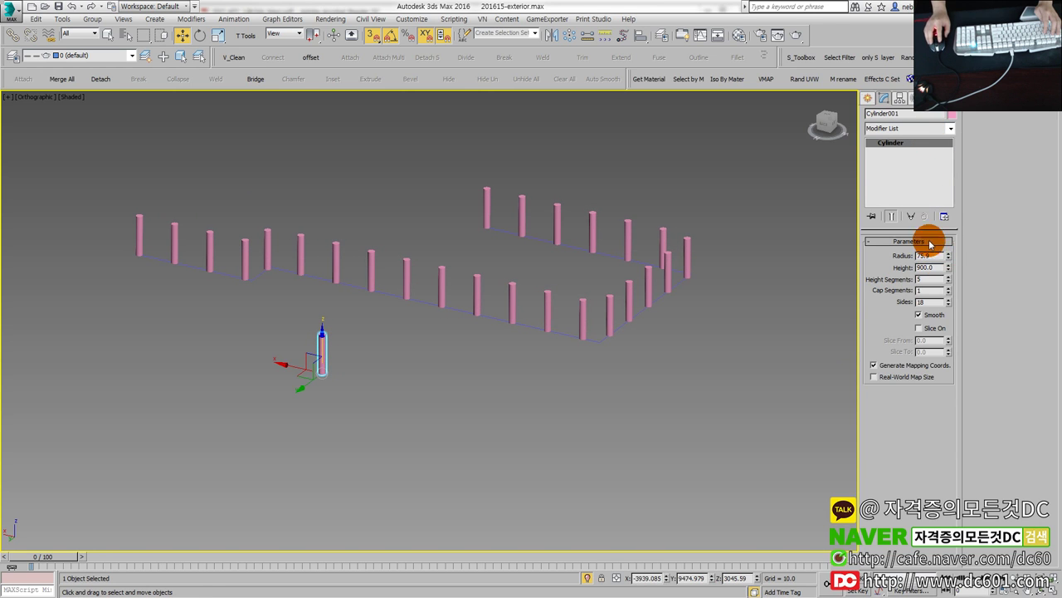
pyautogui.write('0')
pyautogui.click(931, 217)
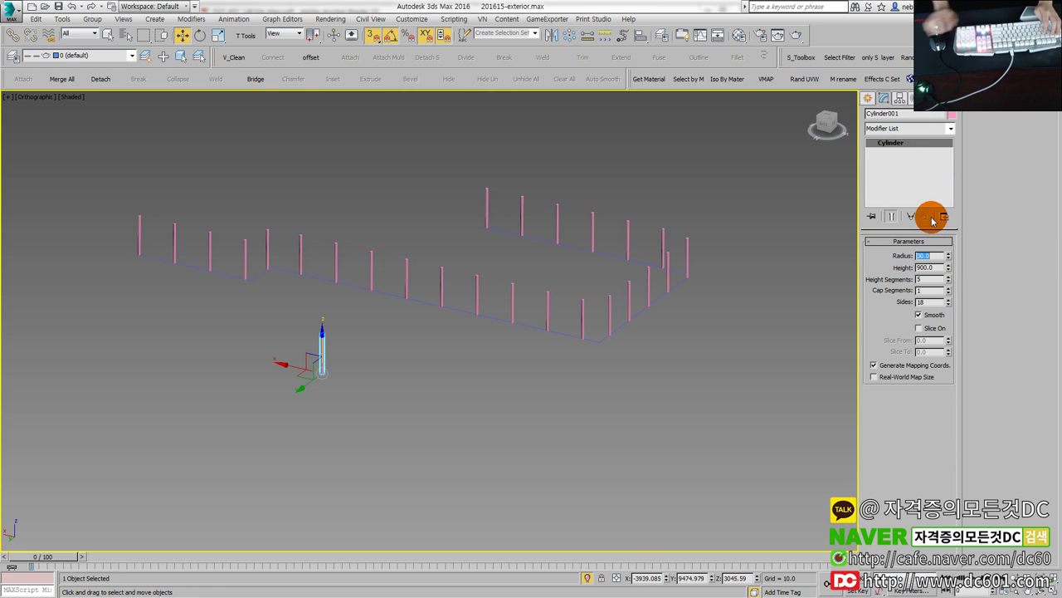
pyautogui.hotkey('alt', 'Tab')
pyautogui.click(885, 427)
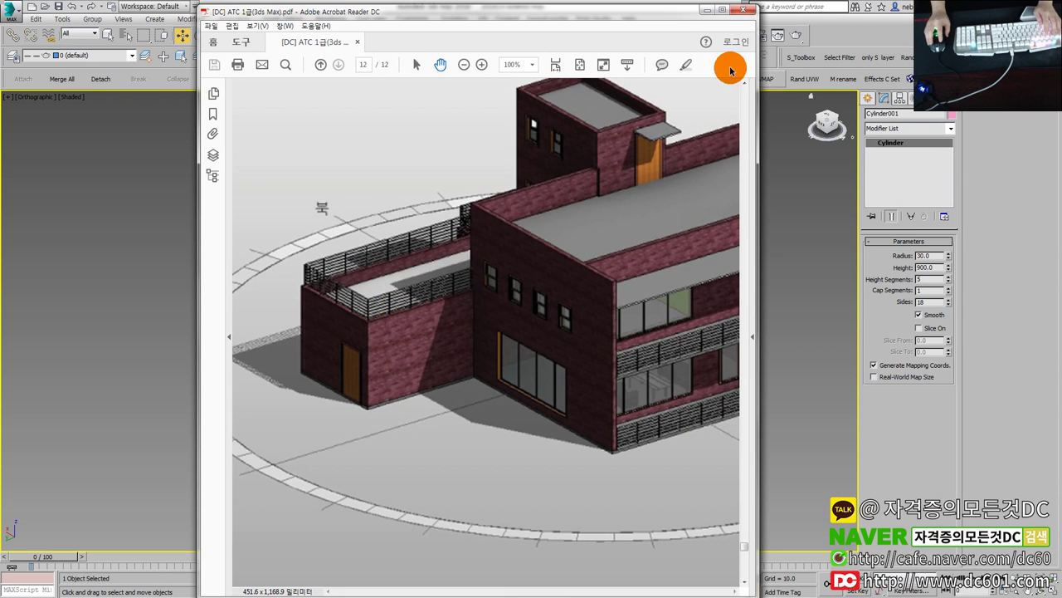
pyautogui.click(813, 224)
pyautogui.click(455, 322)
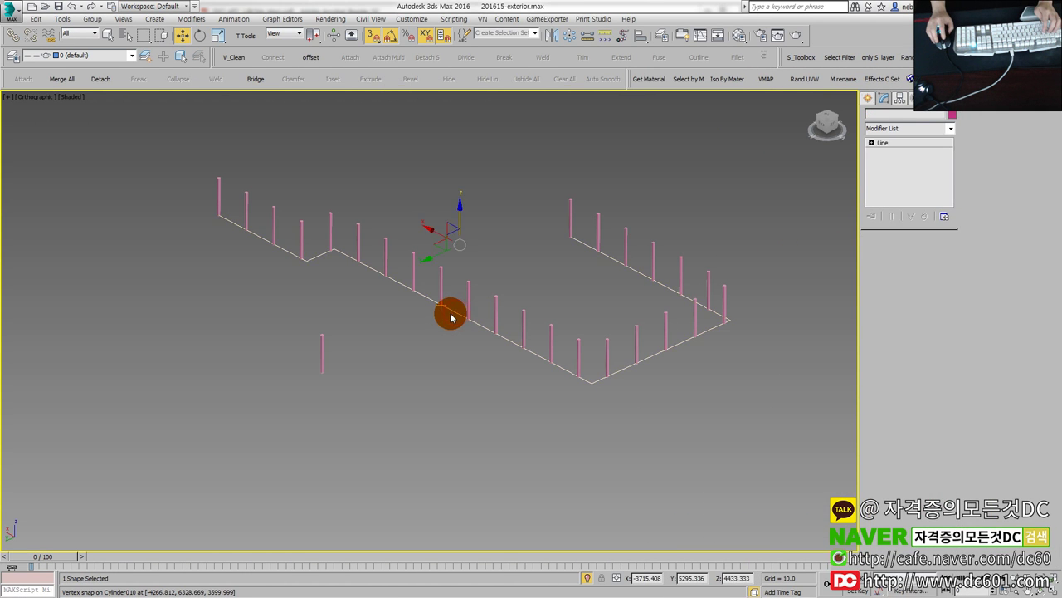
# In the enlarged Left view, Shift-drag Line001 upward to make 6 instanced rail copies.
pyautogui.scroll(2, 450, 309)
pyautogui.hotkey('alt', 'w')
pyautogui.press('l')
pyautogui.hotkey('alt', 'w')
pyautogui.scroll(2, 373, 396)
pyautogui.scroll(2, 455, 356)
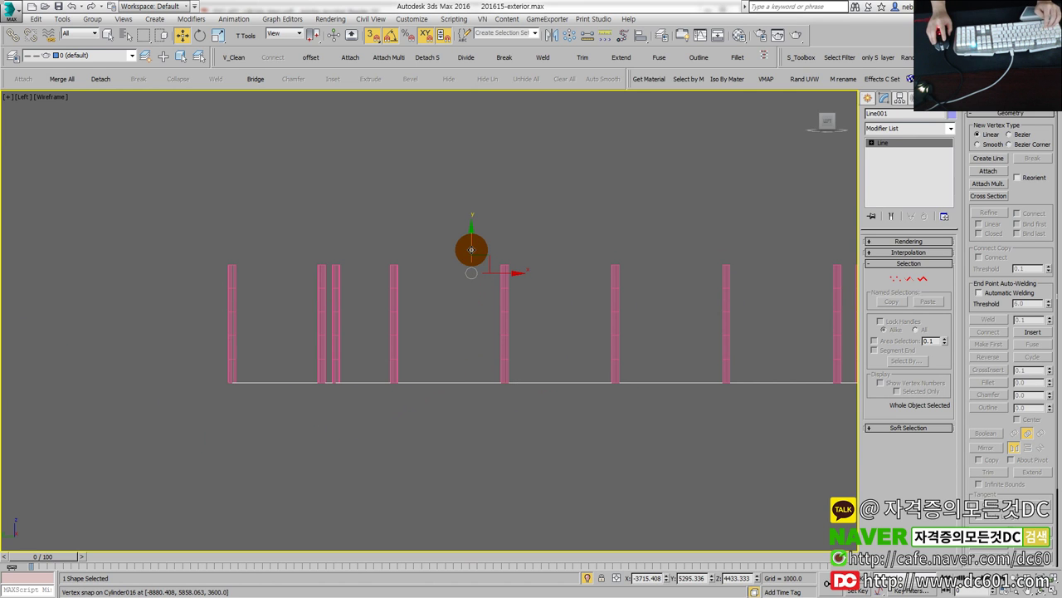
pyautogui.keyDown('shift'); pyautogui.moveTo(471, 249); pyautogui.dragTo(470, 256); pyautogui.keyUp('shift')
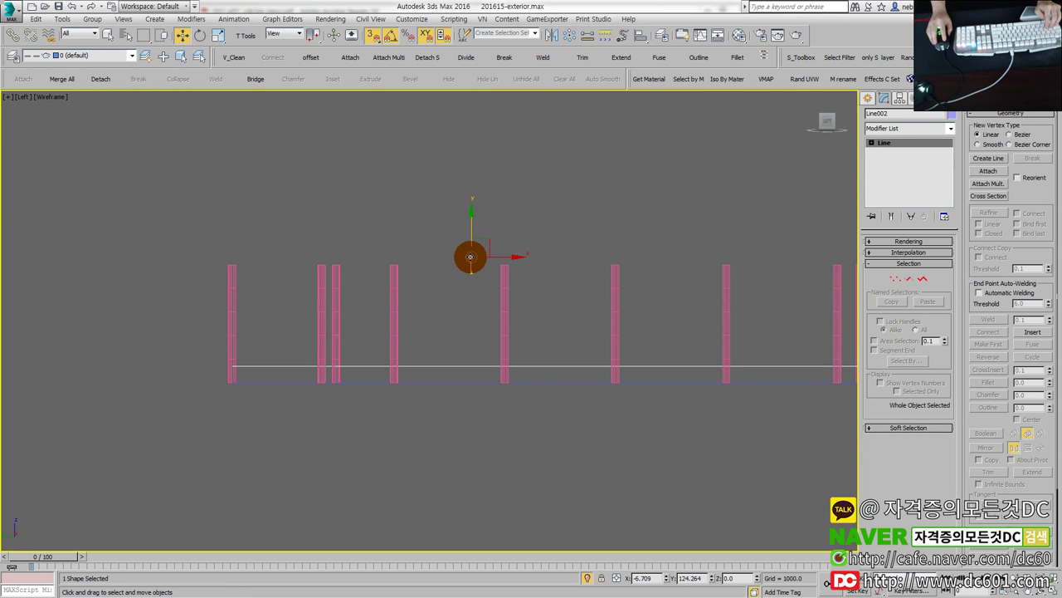
pyautogui.keyDown('shift'); pyautogui.moveTo(471, 256); pyautogui.dragTo(470, 254); pyautogui.keyUp('shift')
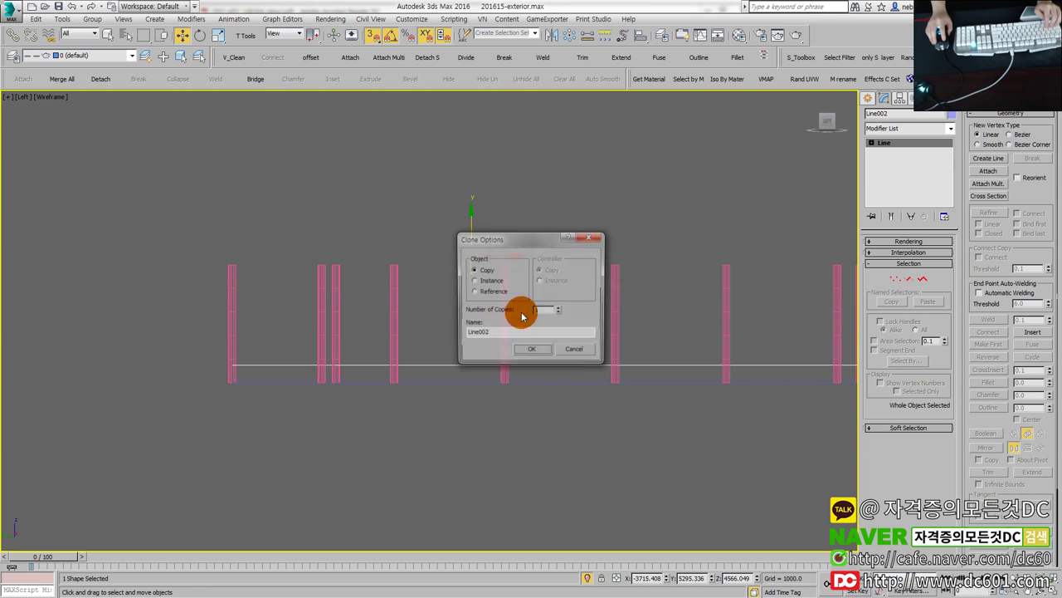
pyautogui.write('6')
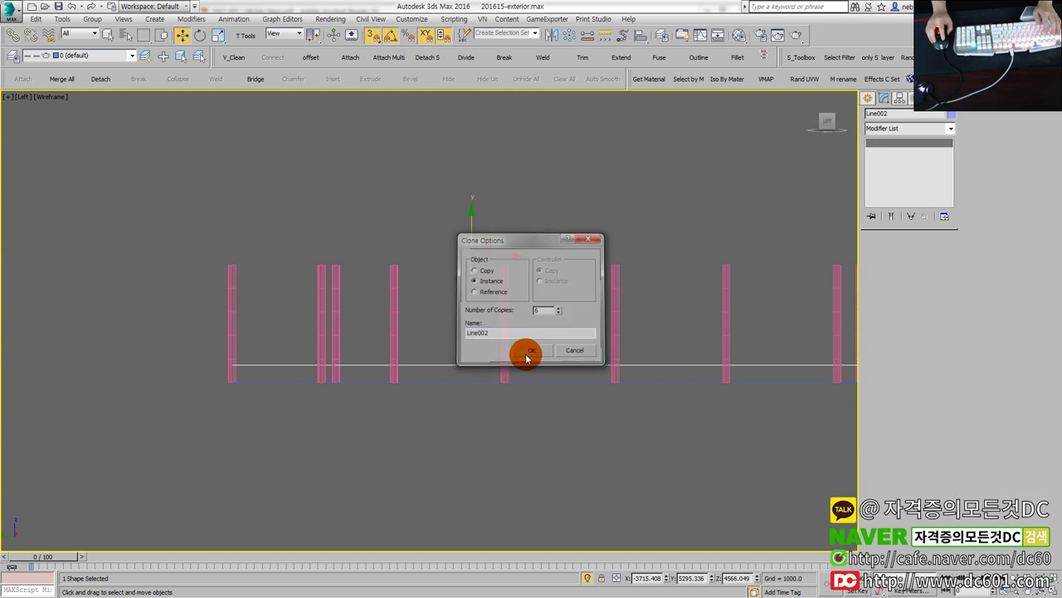
pyautogui.click(522, 350)
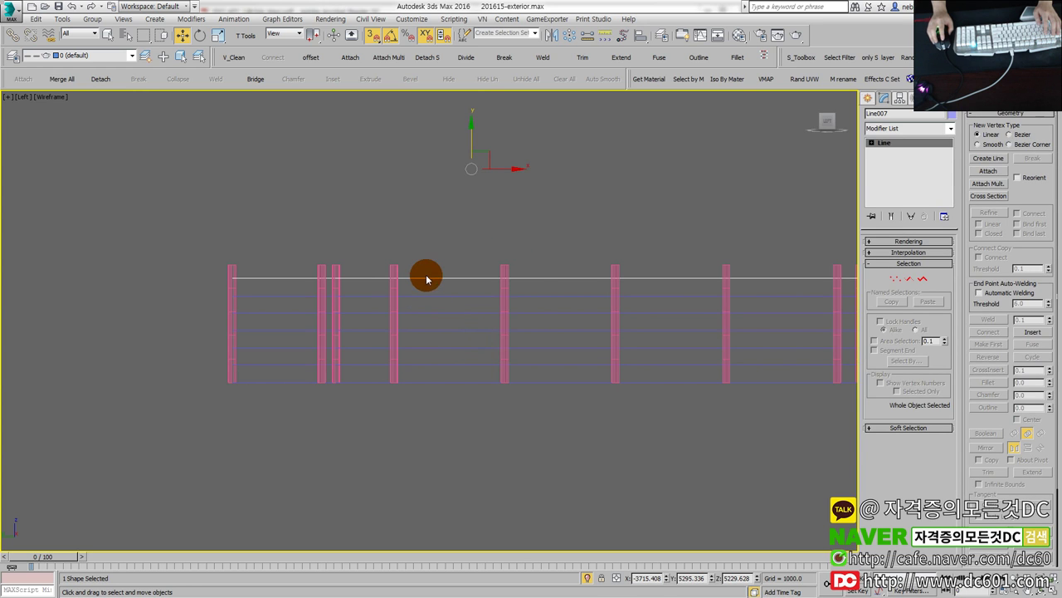
# Shift-drag one more instanced rail up to post height, then enlarge the 3D view.
pyautogui.scroll(2, 426, 278)
pyautogui.moveTo(455, 226); pyautogui.dragTo(453, 259, button='middle')
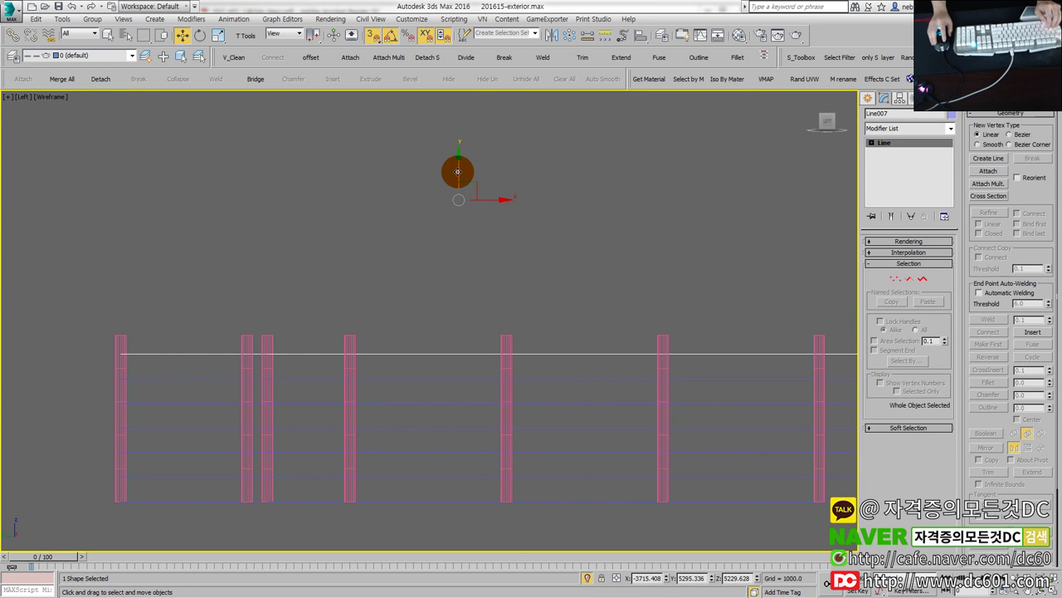
pyautogui.keyDown('shift'); pyautogui.moveTo(457, 170); pyautogui.dragTo(460, 180); pyautogui.keyUp('shift')
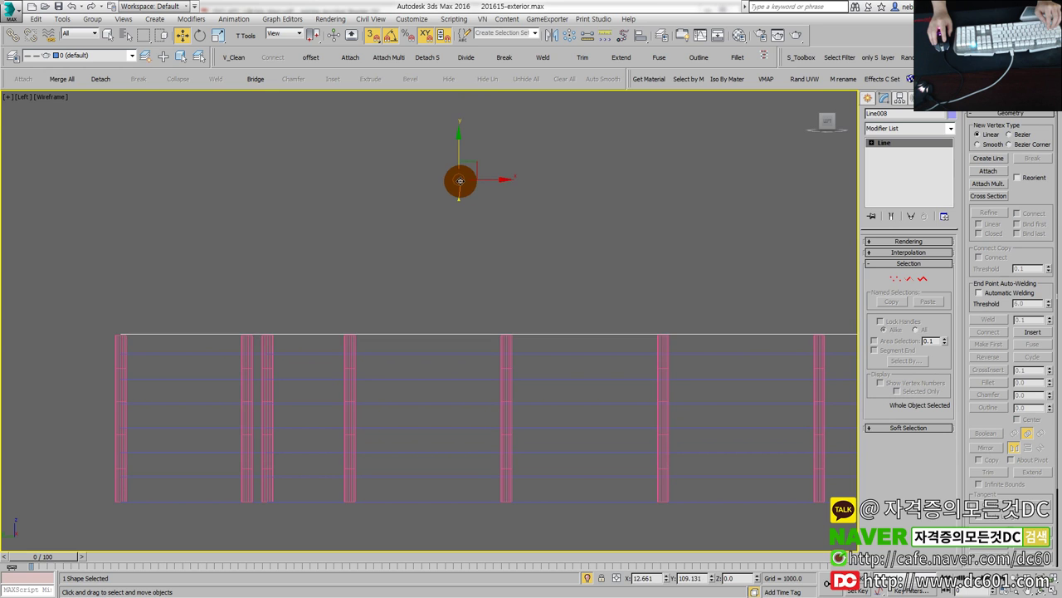
pyautogui.keyDown('shift'); pyautogui.moveTo(460, 181); pyautogui.dragTo(459, 180); pyautogui.keyUp('shift')
pyautogui.click(532, 353)
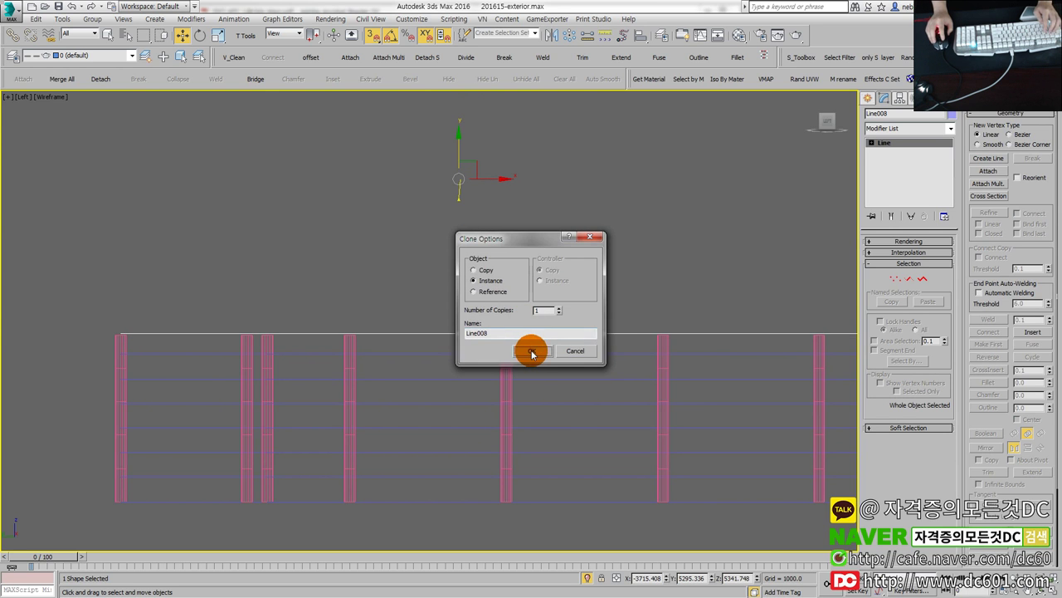
pyautogui.hotkey('alt', 'w')
pyautogui.rightClick(517, 437)
pyautogui.hotkey('alt', 'w')
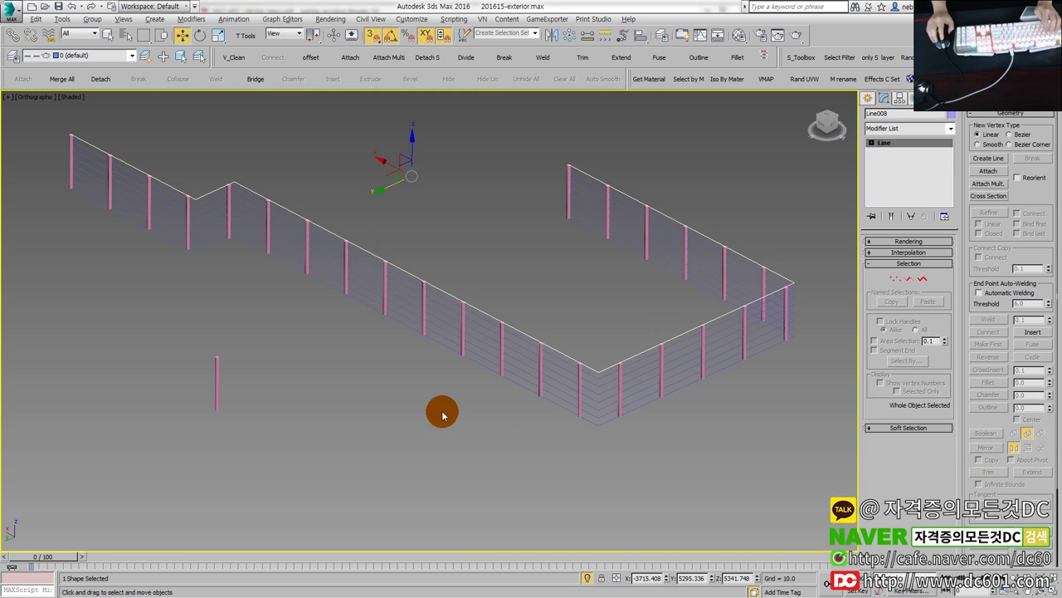
# Enable the line's Rendering option in the viewport so the rails show as round tubes.
pyautogui.click(898, 253)
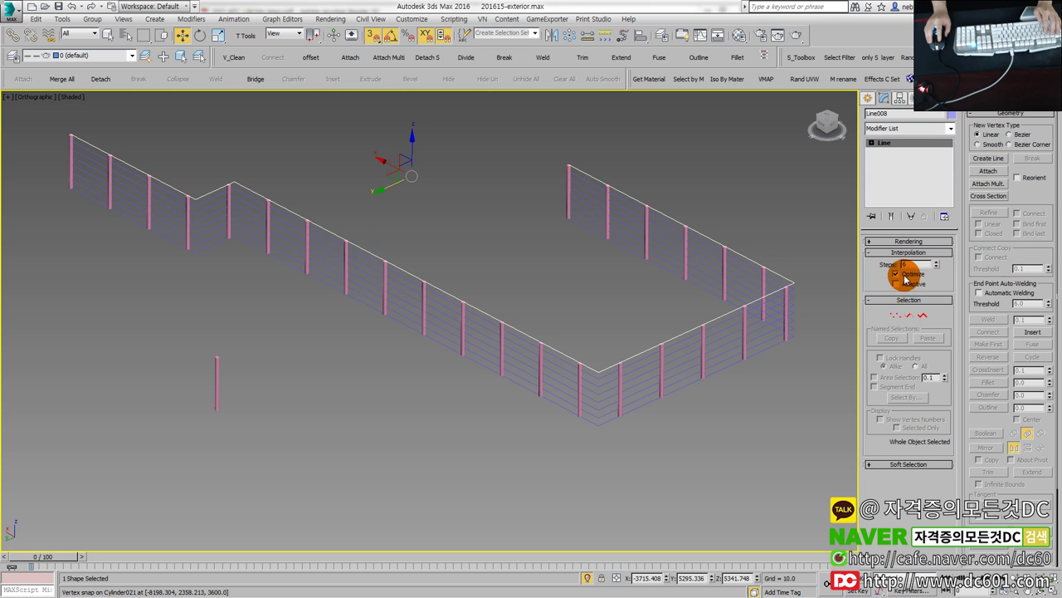
pyautogui.click(906, 241)
pyautogui.click(889, 262)
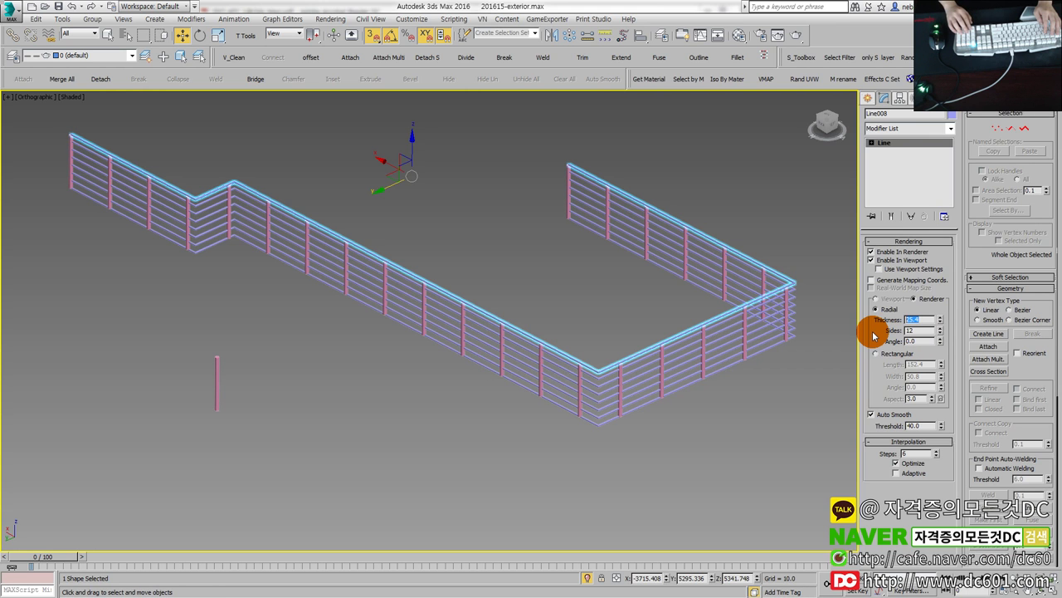
# Deselect the fence and select the top rail, Line008.
pyautogui.click(714, 432)
pyautogui.scroll(3, 683, 403)
pyautogui.scroll(2, 635, 393)
pyautogui.scroll(2, 498, 350)
pyautogui.scroll(-2, 485, 334)
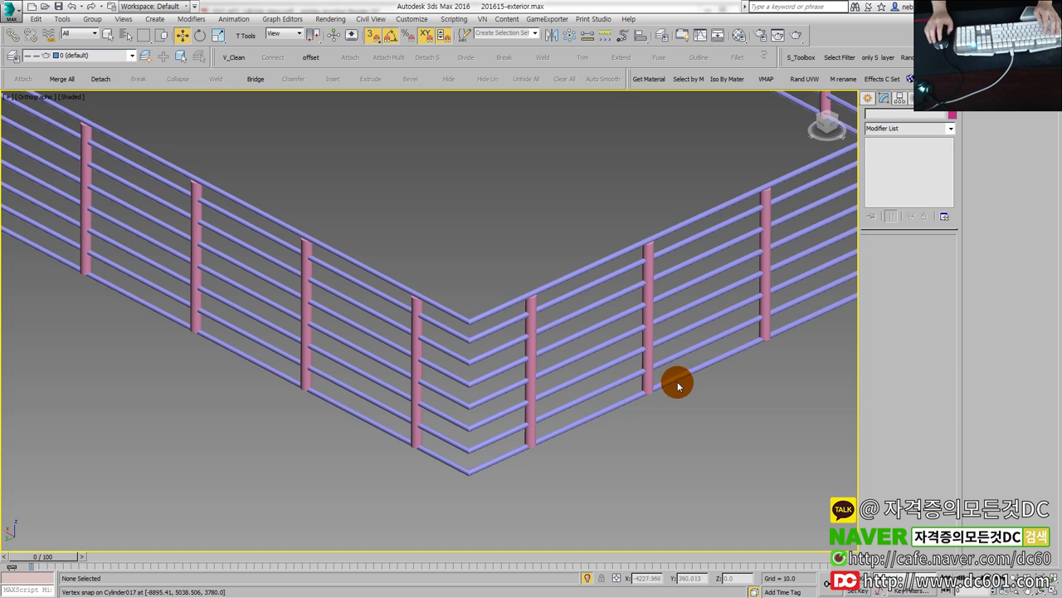
pyautogui.click(474, 312)
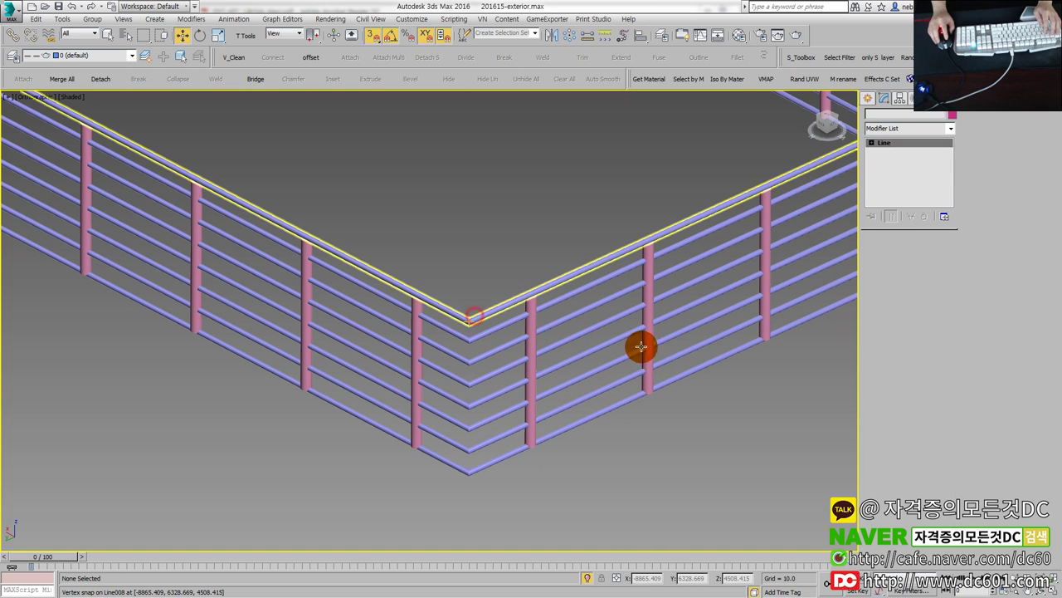
pyautogui.hotkey('alt', 'Tab')
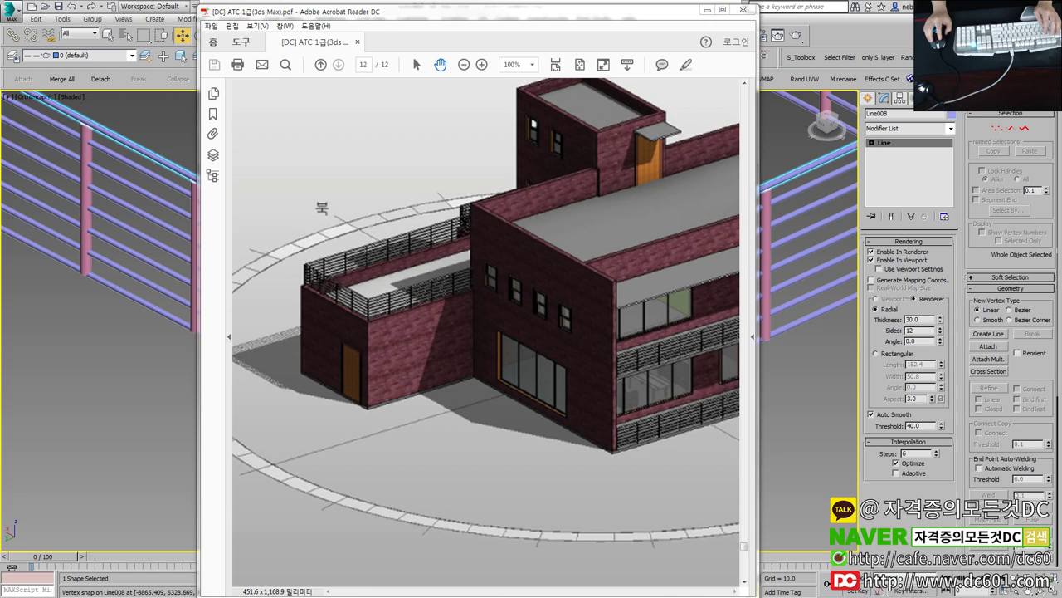
# Back in the scene, give the top rail line the same tube thickness as the others.
pyautogui.click(706, 9)
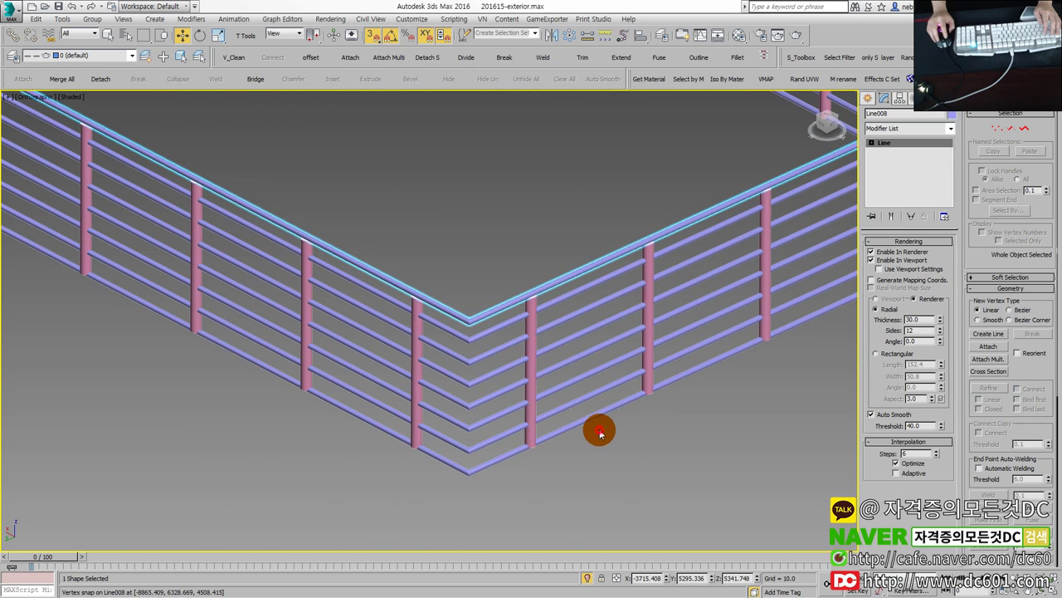
pyautogui.click(600, 429)
pyautogui.scroll(4, 493, 296)
pyautogui.scroll(3, 345, 327)
pyautogui.scroll(1, 345, 327)
pyautogui.click(346, 324)
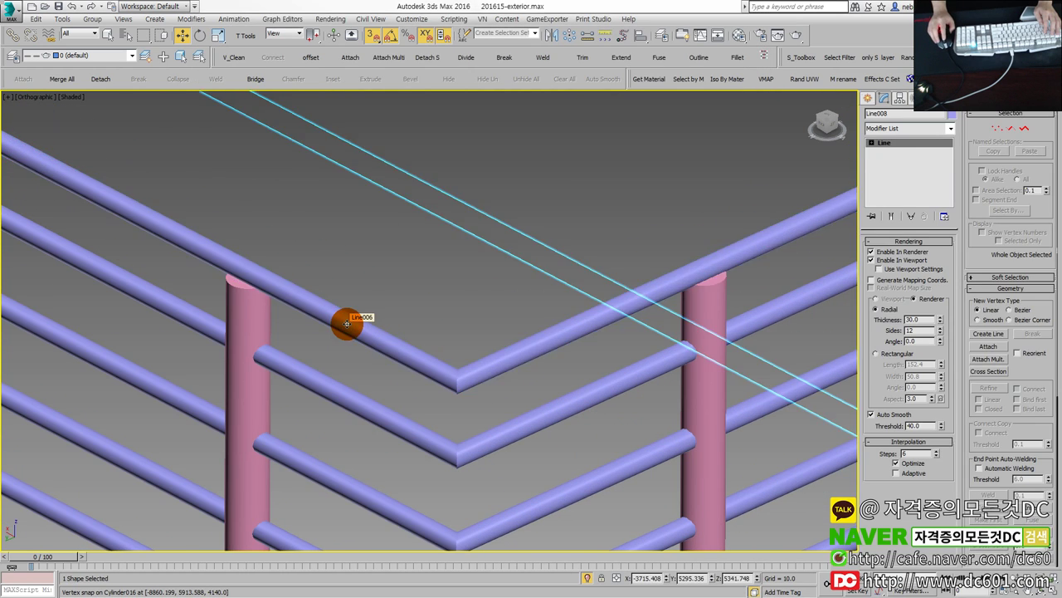
pyautogui.scroll(-4, 347, 323)
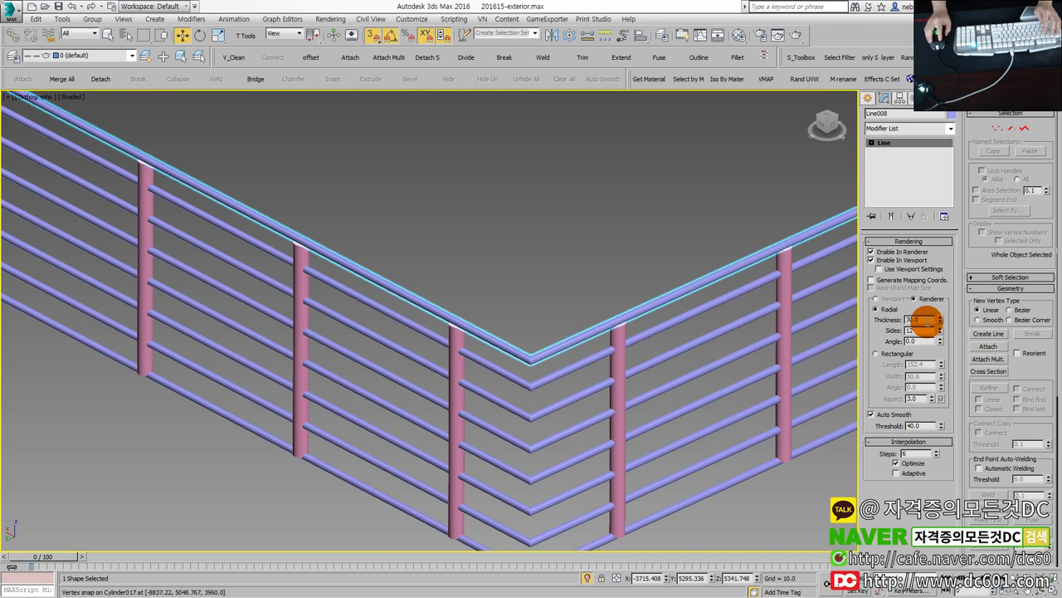
pyautogui.write('50')
pyautogui.press('Return')
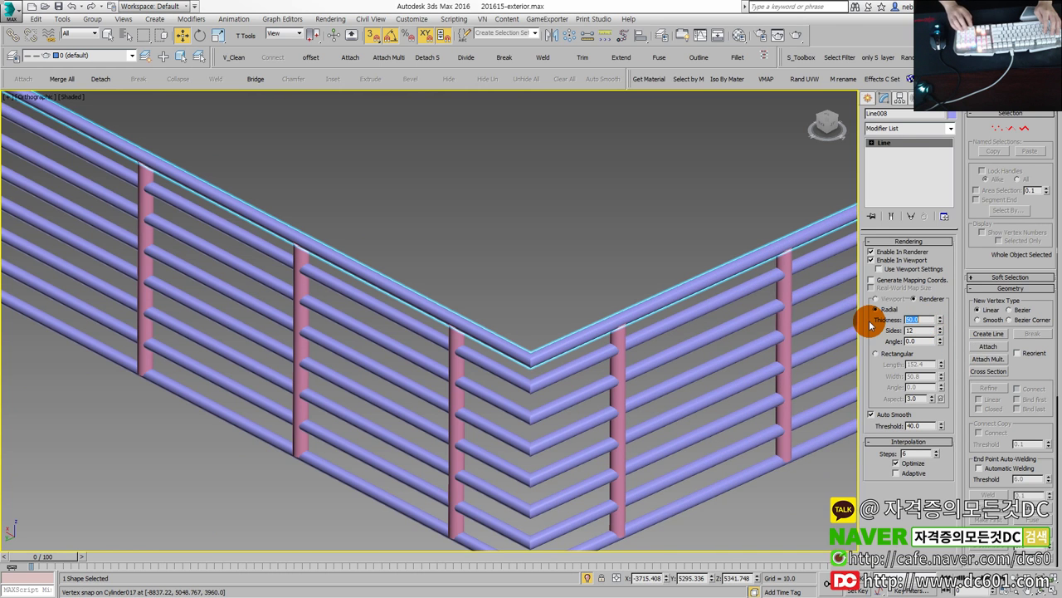
# Thin the pink posts by setting their radius to 25.
pyautogui.click(573, 261)
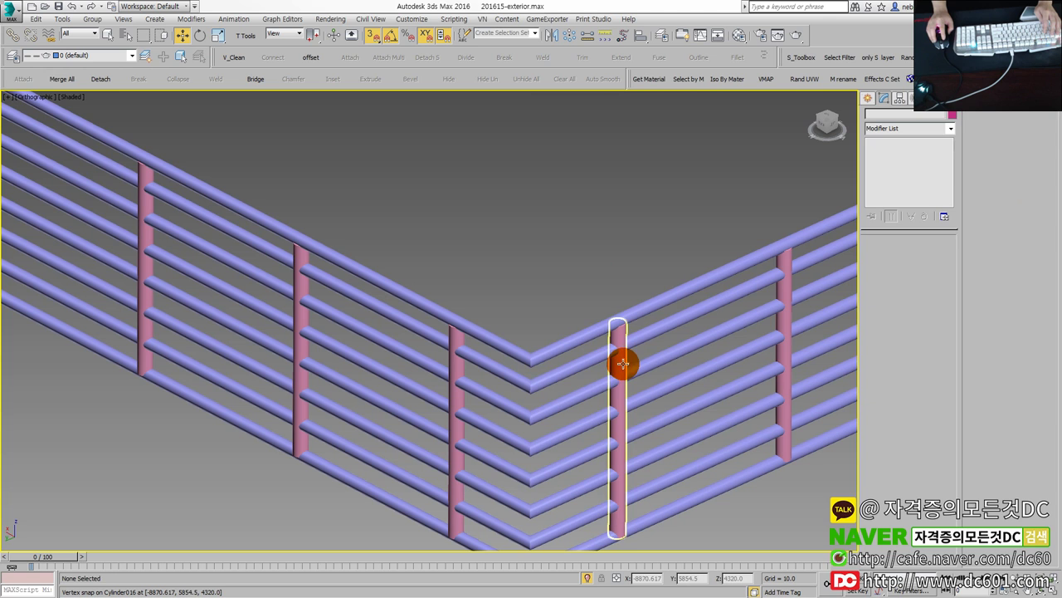
pyautogui.click(622, 364)
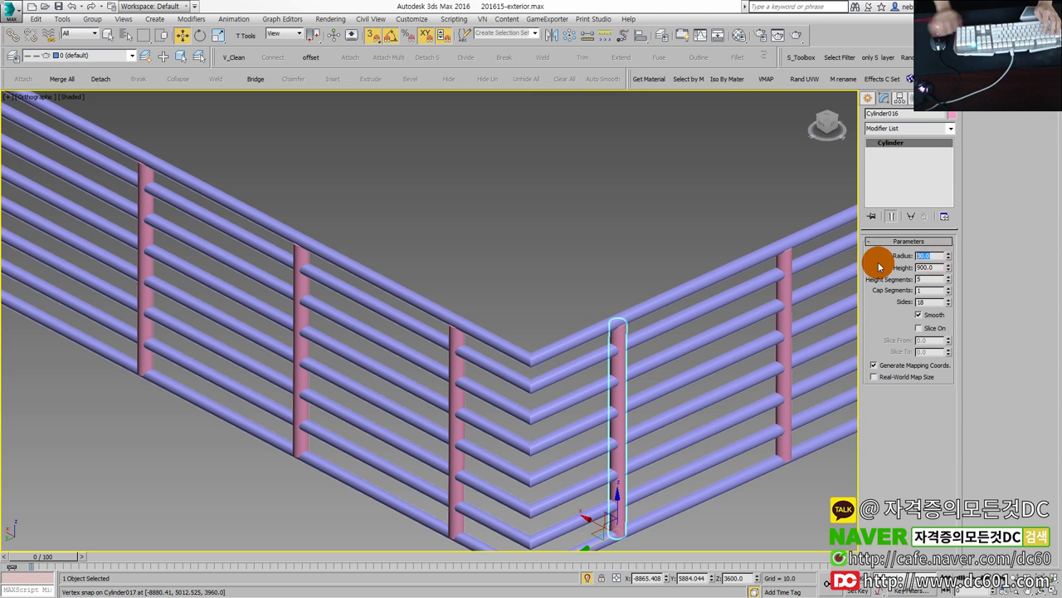
pyautogui.press('Return')
pyautogui.click(612, 247)
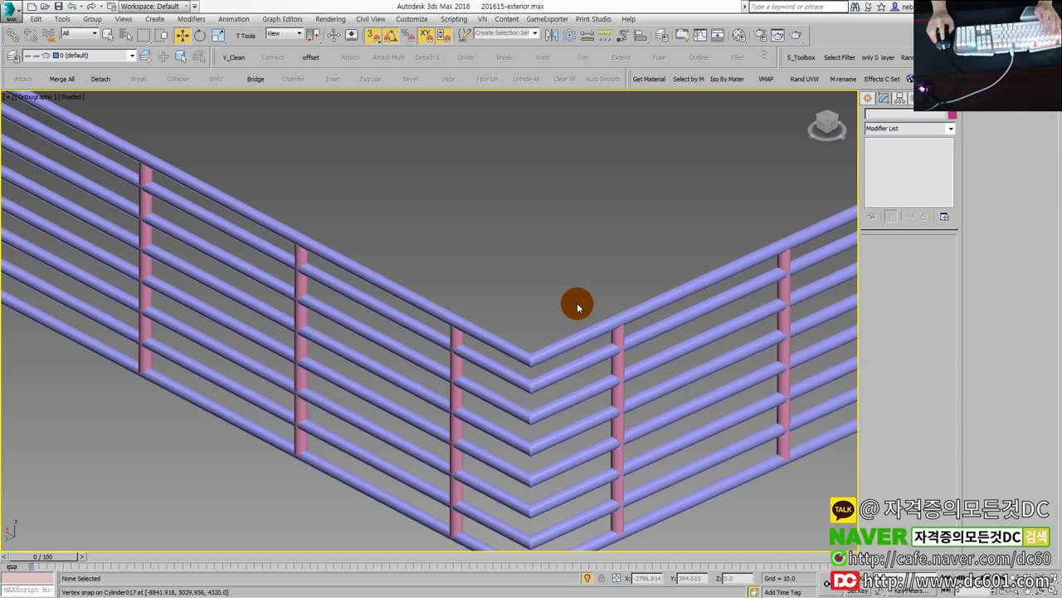
# Frame the whole railing in the view and test-render it.
pyautogui.scroll(-3, 579, 300)
pyautogui.scroll(-3, 580, 301)
pyautogui.moveTo(581, 290); pyautogui.dragTo(481, 277, button='middle')
pyautogui.scroll(-3, 489, 351)
pyautogui.moveTo(489, 351)
pyautogui.mouseDown(button='middle')
pyautogui.moveTo(436, 319)
pyautogui.moveTo(659, 391)
pyautogui.moveTo(711, 373)
pyautogui.moveTo(524, 391)
pyautogui.moveTo(583, 396)
pyautogui.moveTo(664, 391)
pyautogui.moveTo(405, 388)
pyautogui.moveTo(296, 360)
pyautogui.moveTo(372, 368)
pyautogui.moveTo(332, 296)
pyautogui.moveTo(579, 352)
pyautogui.mouseUp(button='middle')
pyautogui.scroll(5, 346, 260)
pyautogui.scroll(3, 574, 347)
pyautogui.click(797, 35)
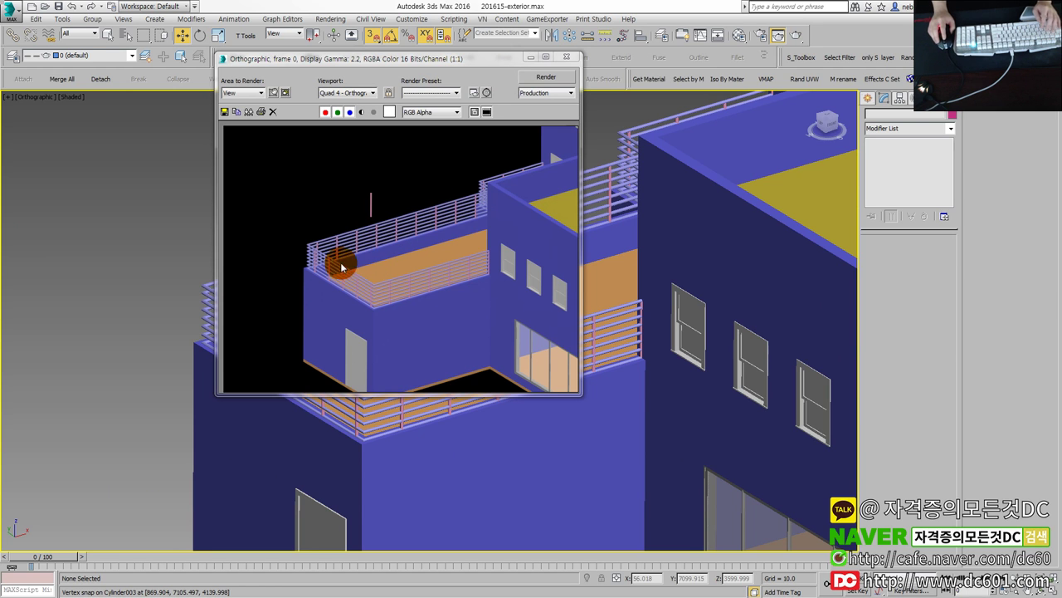
# Close the render window, briefly isolate the railing, then end isolation to show the building.
pyautogui.click(572, 61)
pyautogui.click(390, 229)
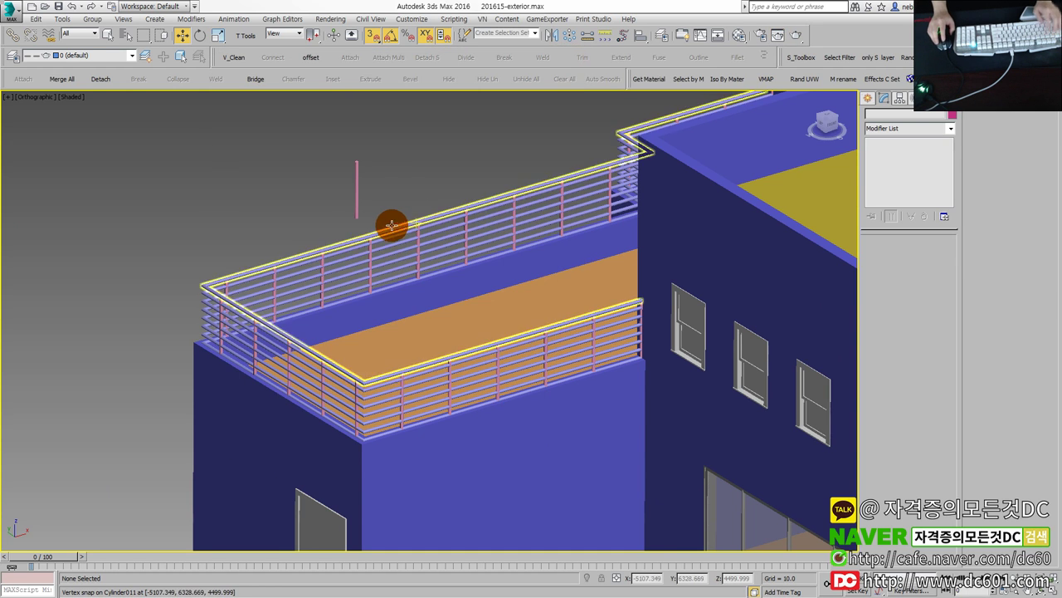
pyautogui.hotkey('alt', 'q')
pyautogui.click(712, 427)
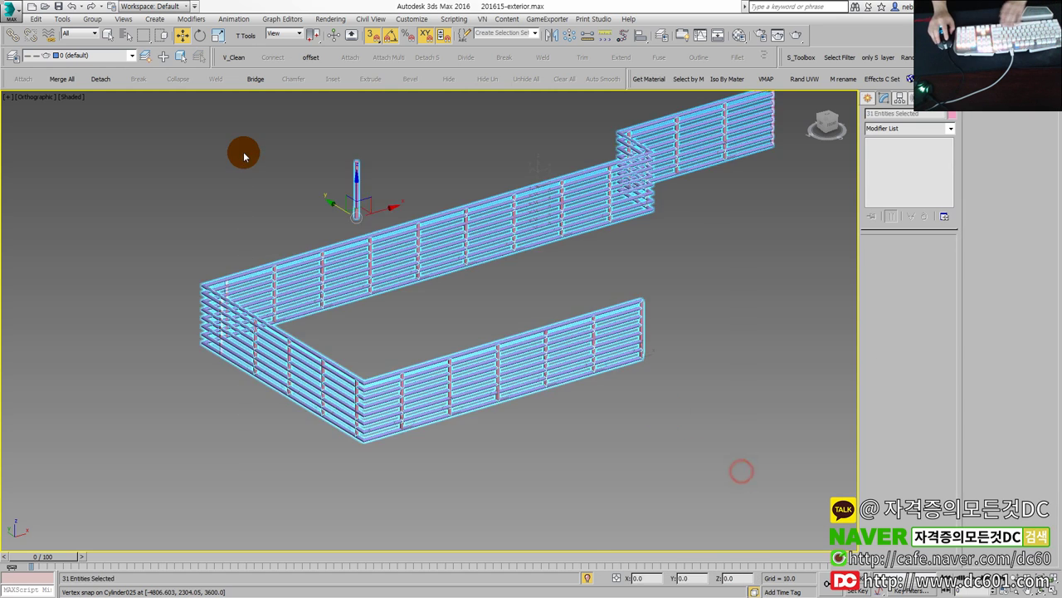
pyautogui.hotkey('alt', 'q')
# Snap the loose pink post to the roof corner and orbit to a new angle.
pyautogui.moveTo(702, 374); pyautogui.dragTo(395, 332, button='middle')
pyautogui.scroll(5, 283, 214)
pyautogui.moveTo(273, 230); pyautogui.dragTo(266, 221)
pyautogui.click(266, 220)
pyautogui.scroll(-5, 266, 221)
pyautogui.moveTo(474, 304)
pyautogui.keyDown('alt'); pyautogui.mouseDown(button='middle')
pyautogui.moveTo(510, 323)
pyautogui.moveTo(587, 287)
pyautogui.mouseUp(button='middle'); pyautogui.keyUp('alt')
pyautogui.moveTo(493, 317); pyautogui.dragTo(569, 301)
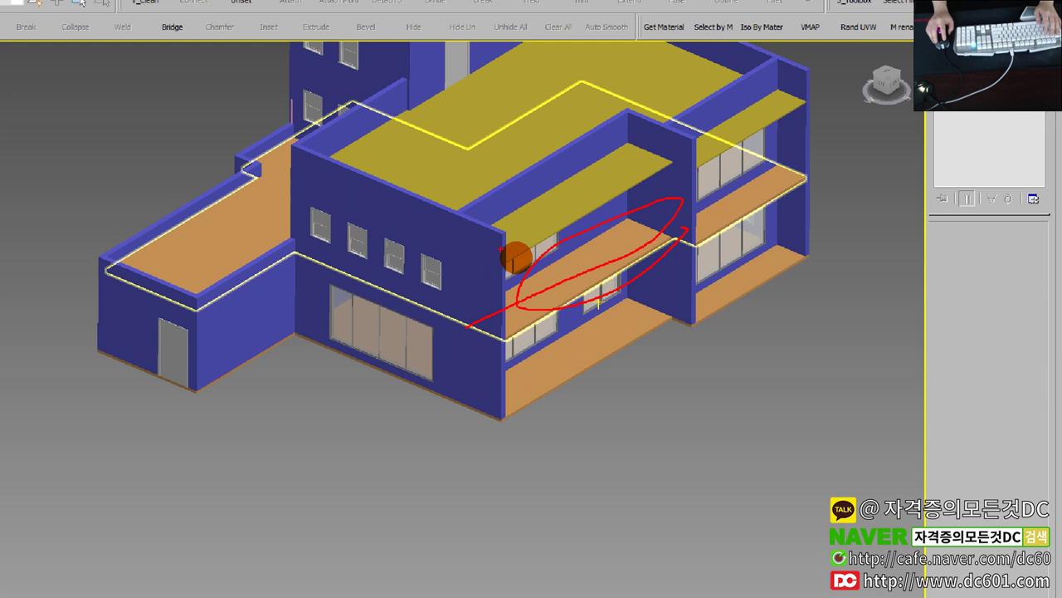
pyautogui.moveTo(585, 282)
pyautogui.mouseDown()
pyautogui.moveTo(650, 356)
pyautogui.moveTo(679, 310)
pyautogui.mouseUp()
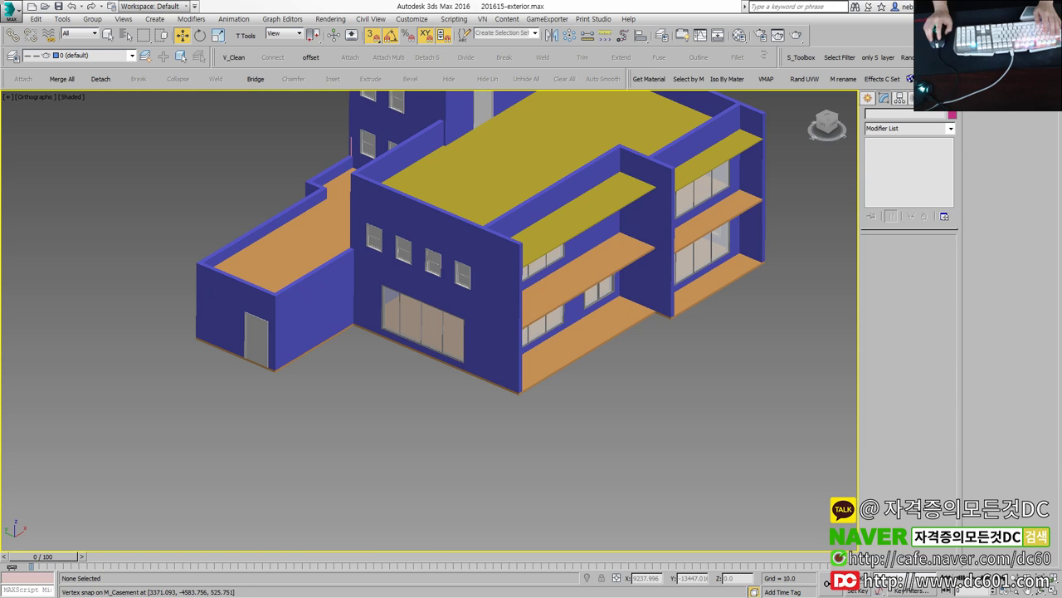
pyautogui.hotkey('alt', 'Tab')
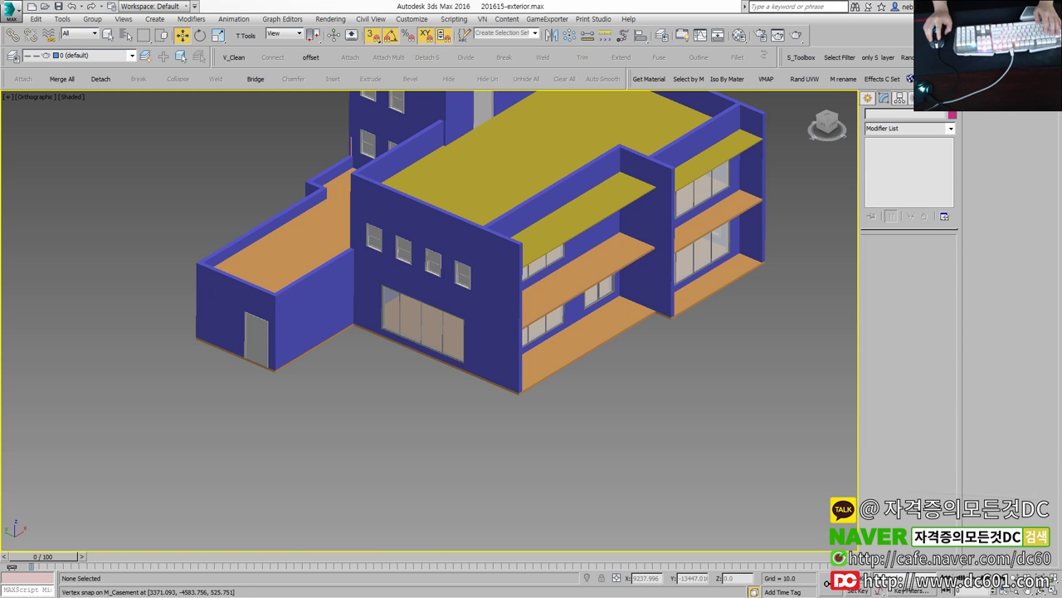
# Scroll through the exam PDF to review figure 2.2 and tasks 2.1–2.6.
pyautogui.scroll(-3, 408, 332)
pyautogui.scroll(-1, 467, 329)
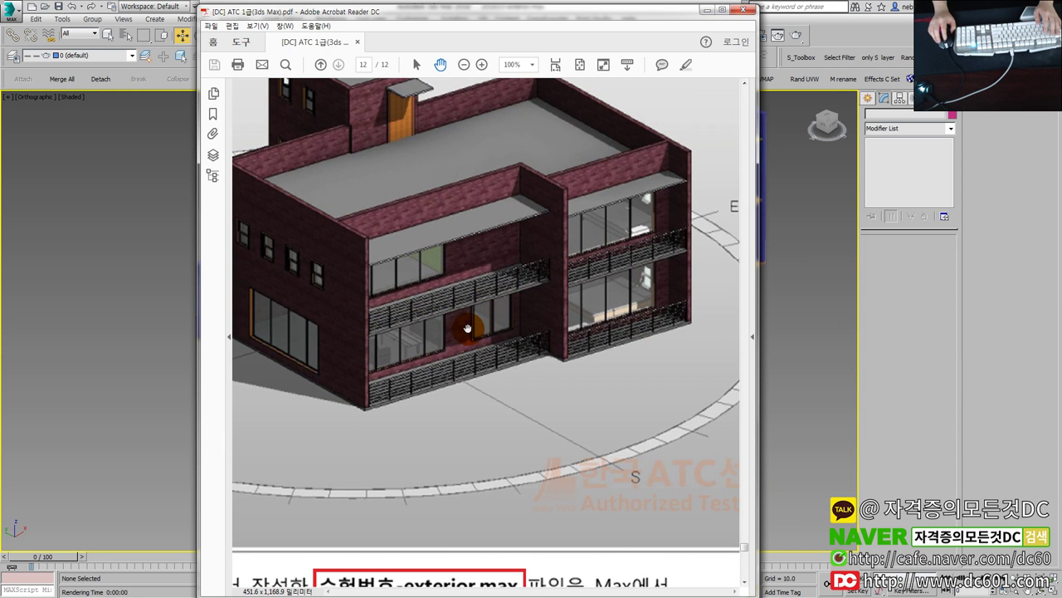
pyautogui.keyDown('ctrl'); pyautogui.scroll(-1, 470, 318); pyautogui.keyUp('ctrl')
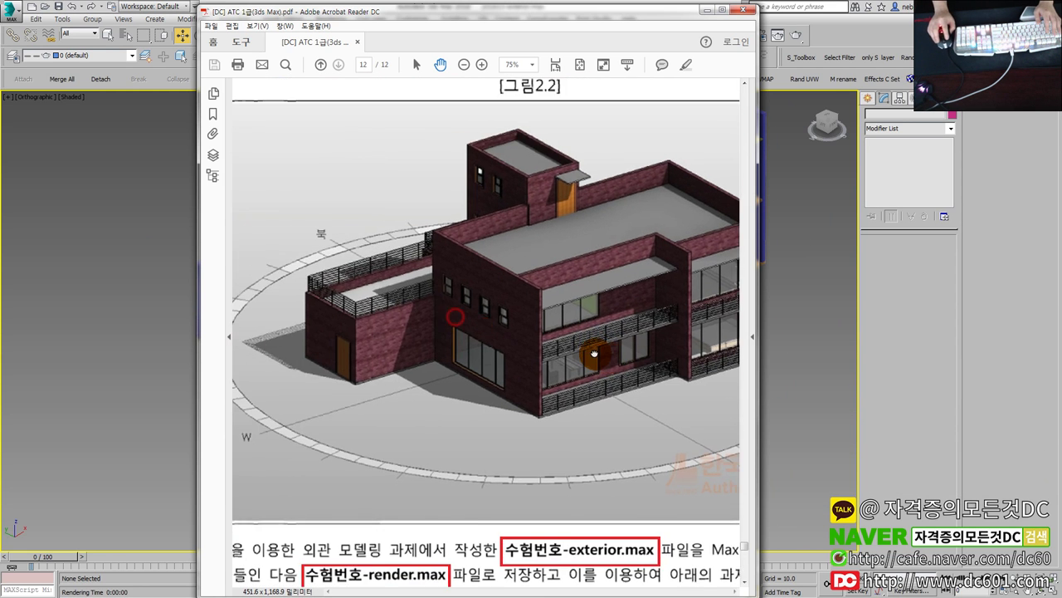
pyautogui.moveTo(402, 314); pyautogui.dragTo(378, 317)
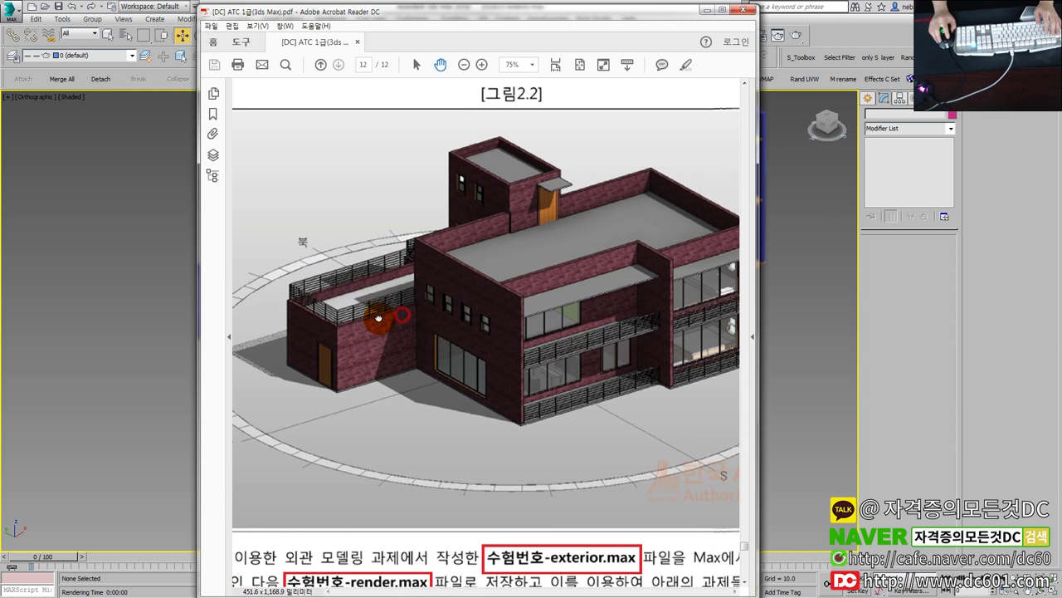
pyautogui.scroll(3, 481, 336)
pyautogui.scroll(5, 514, 334)
pyautogui.scroll(3, 511, 337)
pyautogui.keyDown('ctrl'); pyautogui.scroll(-1, 515, 340); pyautogui.keyUp('ctrl')
pyautogui.keyDown('ctrl'); pyautogui.scroll(1, 498, 241); pyautogui.keyUp('ctrl')
pyautogui.keyDown('ctrl'); pyautogui.scroll(1, 493, 211); pyautogui.keyUp('ctrl')
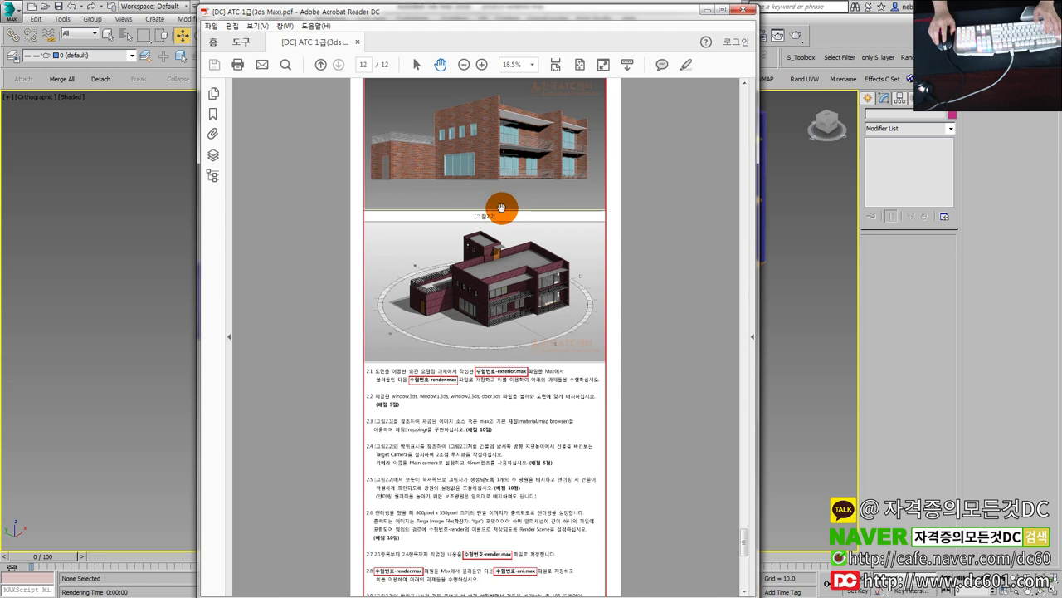
pyautogui.keyDown('ctrl'); pyautogui.scroll(1, 519, 357); pyautogui.keyUp('ctrl')
pyautogui.keyDown('ctrl'); pyautogui.scroll(1, 509, 418); pyautogui.keyUp('ctrl')
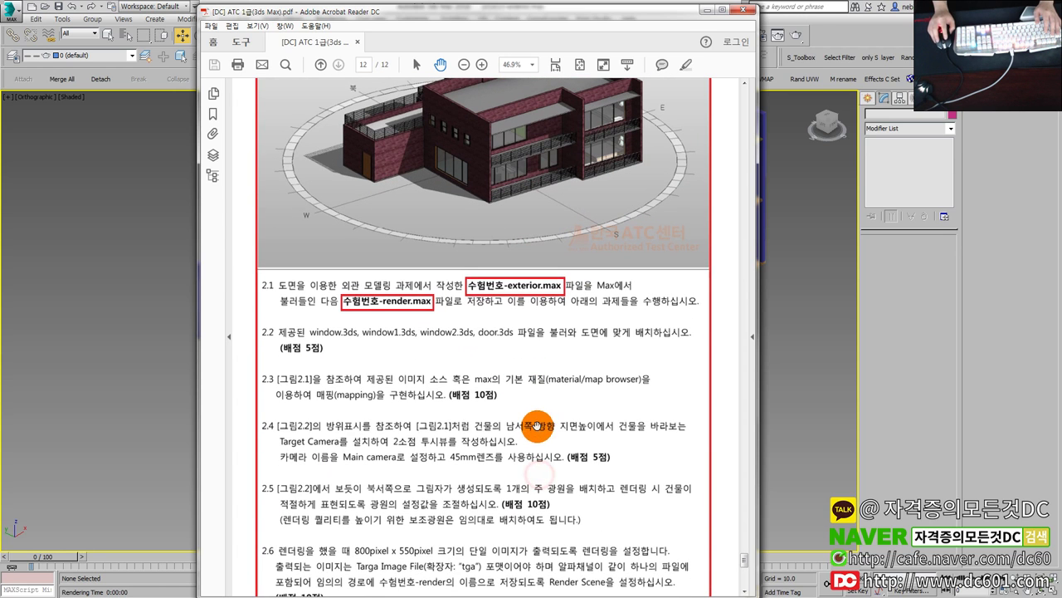
# Return to 3ds Max, orbit to look down on the tower, and select the Wall object.
pyautogui.click(806, 387)
pyautogui.moveTo(641, 388)
pyautogui.keyDown('alt'); pyautogui.mouseDown(button='middle')
pyautogui.moveTo(503, 367)
pyautogui.moveTo(509, 379)
pyautogui.mouseUp(button='middle'); pyautogui.keyUp('alt')
pyautogui.click(495, 355)
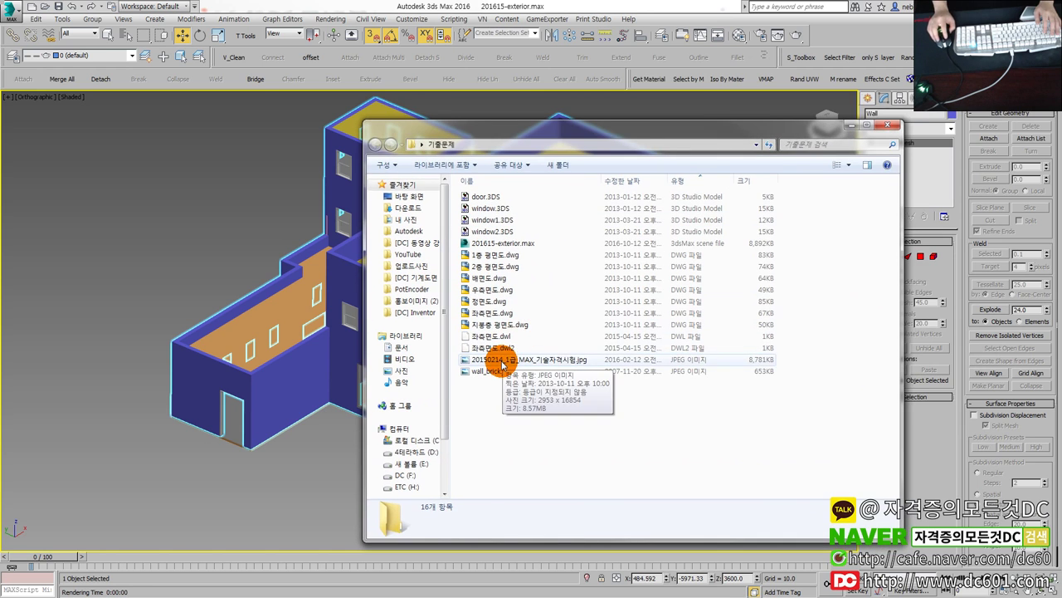
# Check the wall_brick.jpg texture, then deselect the Wall and open the Compact Material Editor.
pyautogui.click(498, 371)
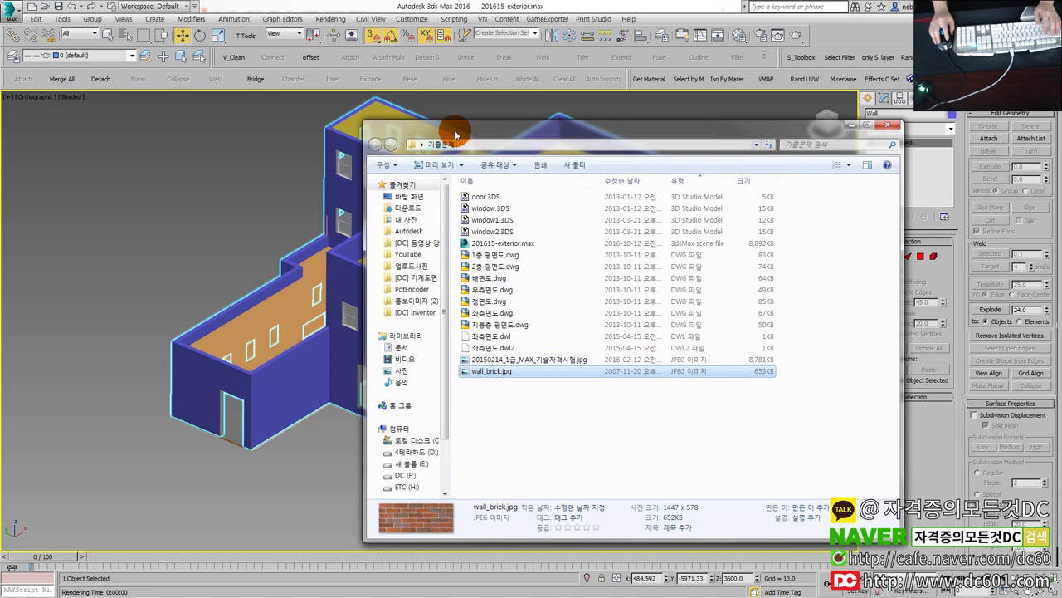
pyautogui.moveTo(395, 128); pyautogui.dragTo(518, 146)
pyautogui.hotkey('alt', 'Tab')
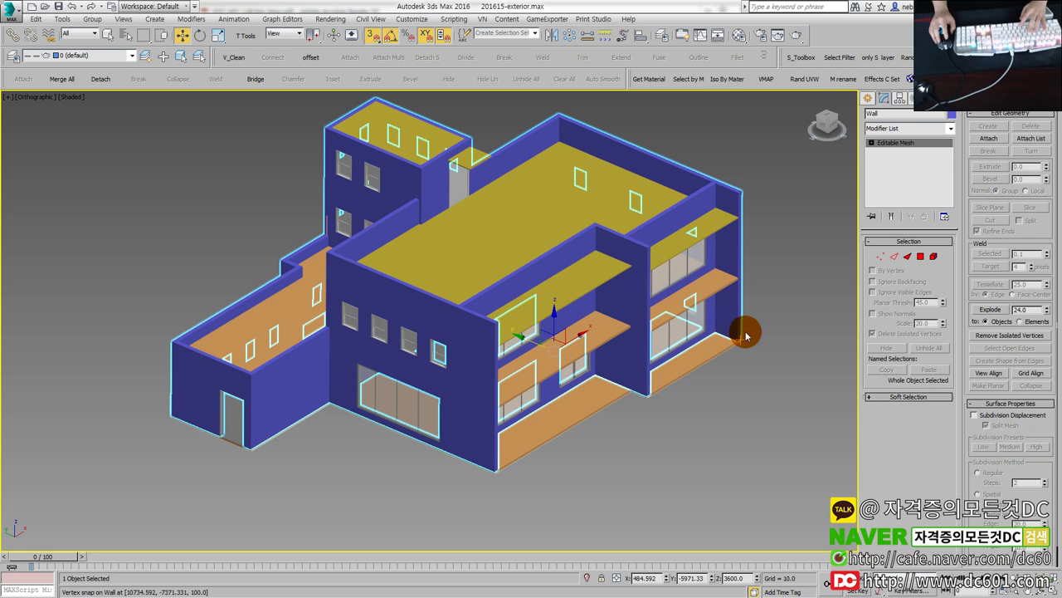
pyautogui.click(719, 437)
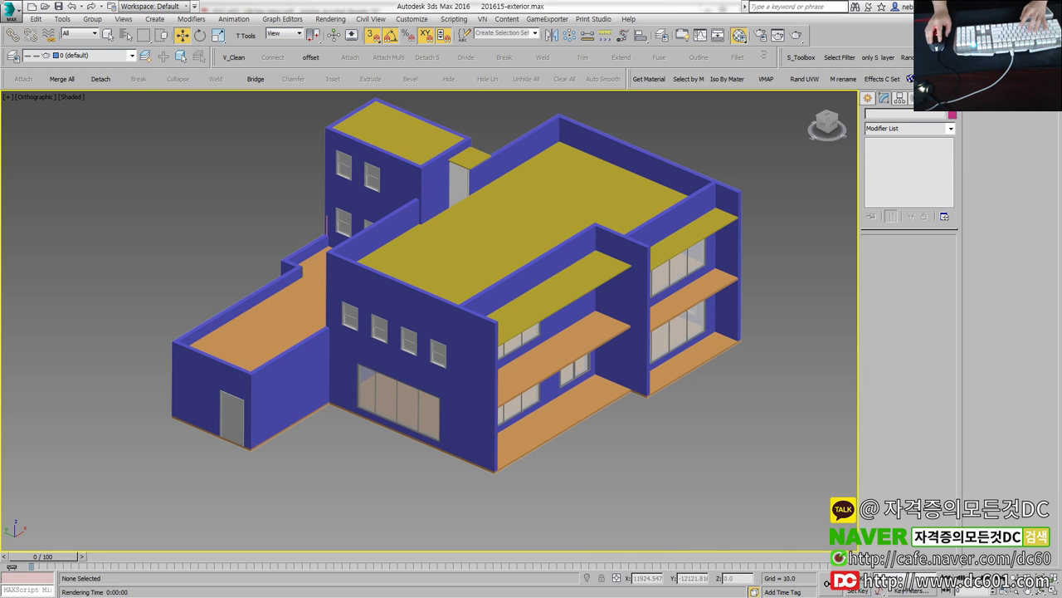
pyautogui.press('m')
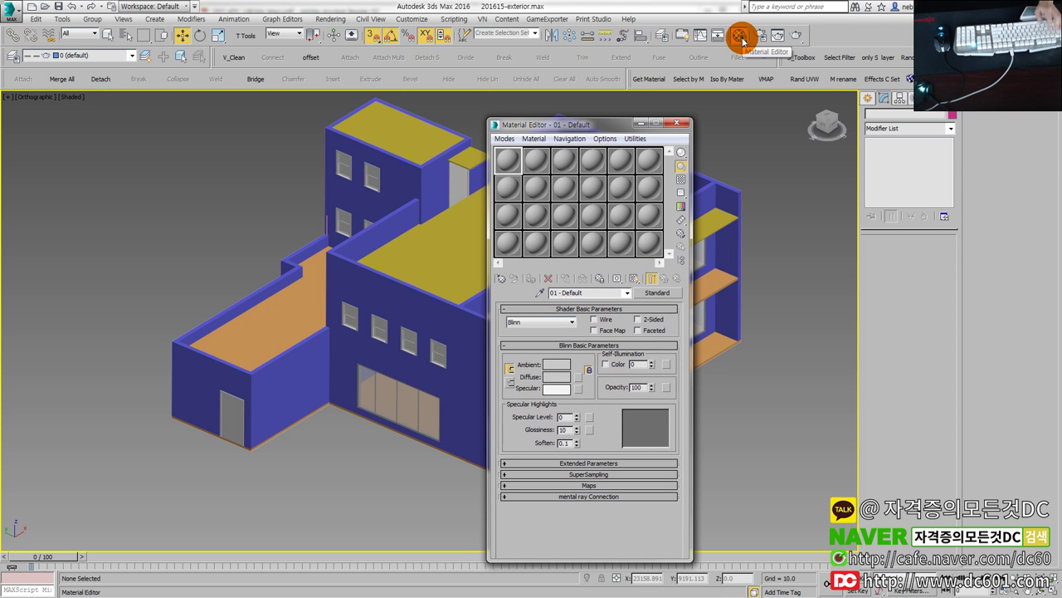
# Load Desktop\기출문제\wall_brick.jpg as a Bitmap diffuse map in the 01 - Default material.
pyautogui.click(504, 139)
pyautogui.click(523, 150)
pyautogui.moveTo(535, 123); pyautogui.dragTo(539, 99)
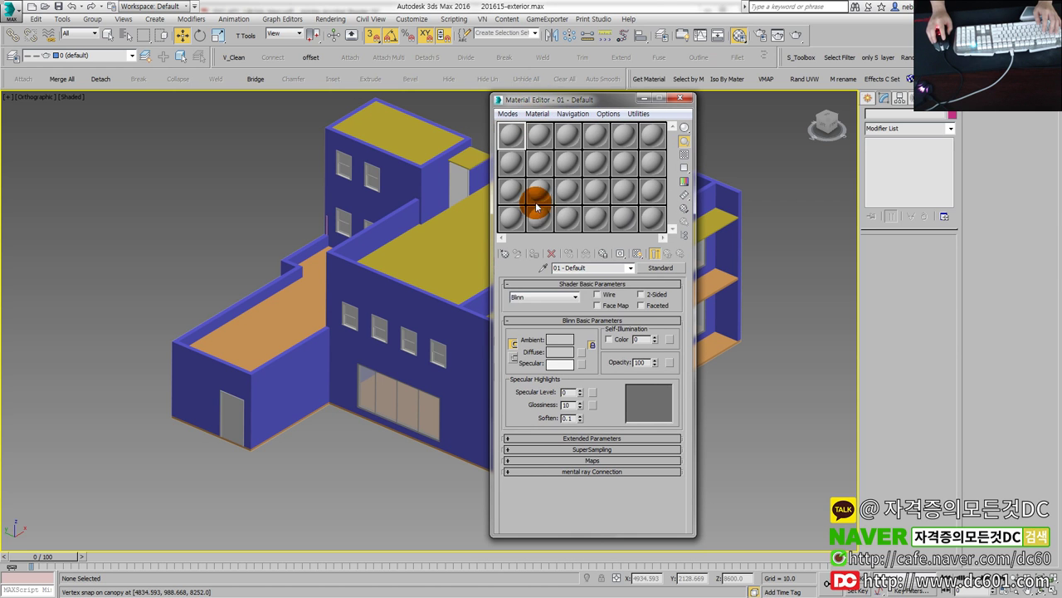
pyautogui.click(586, 352)
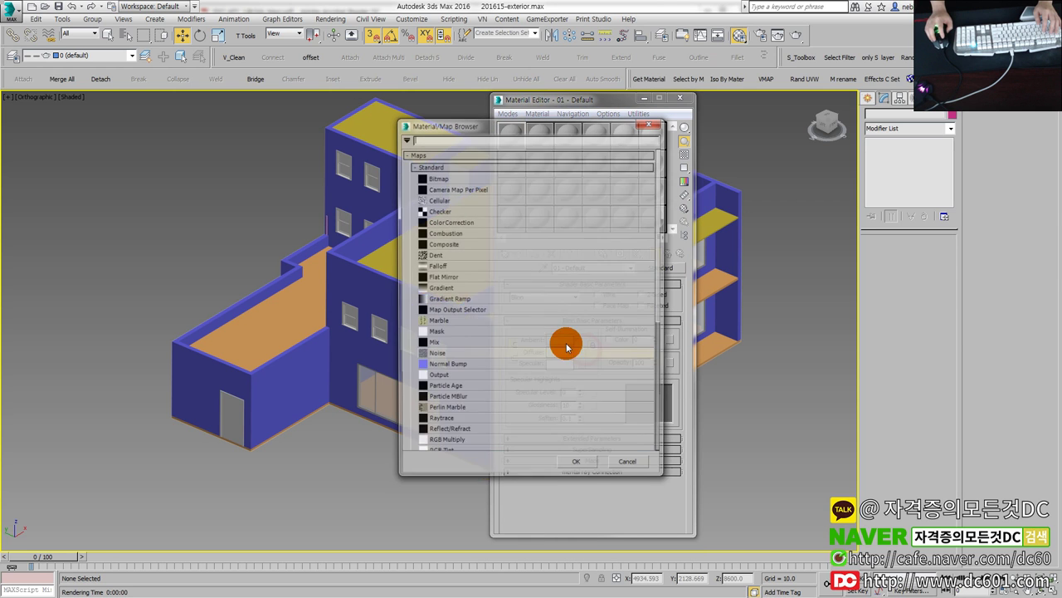
pyautogui.doubleClick(450, 171)
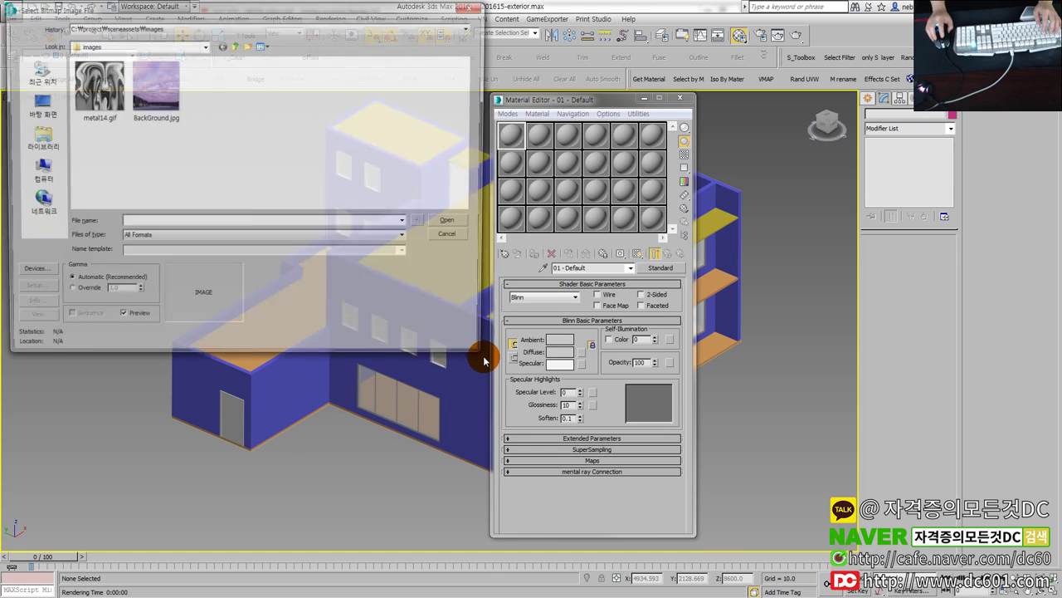
pyautogui.moveTo(218, 12); pyautogui.dragTo(354, 104)
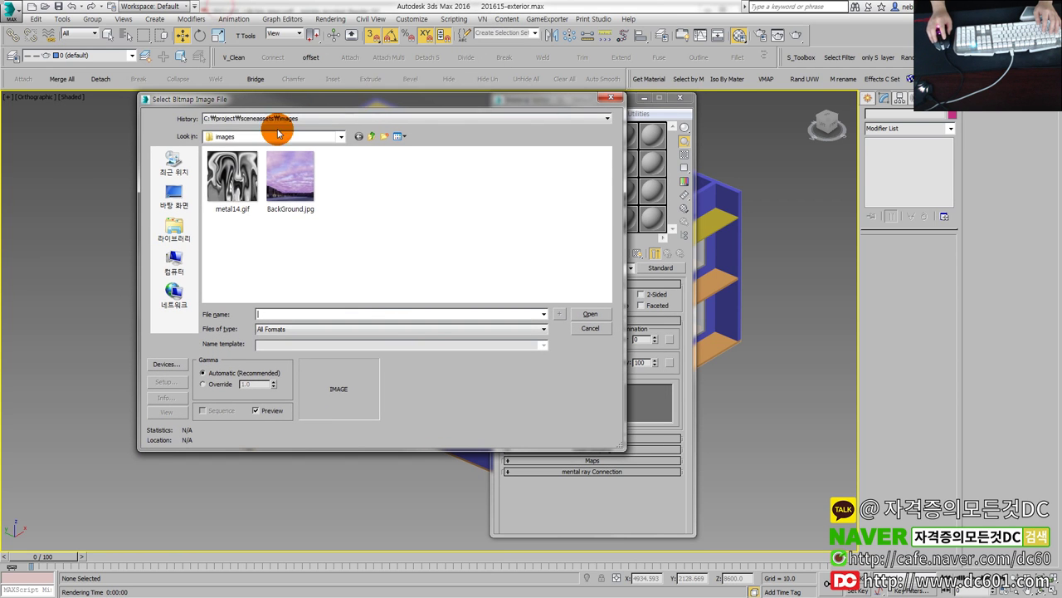
pyautogui.click(331, 138)
pyautogui.click(233, 149)
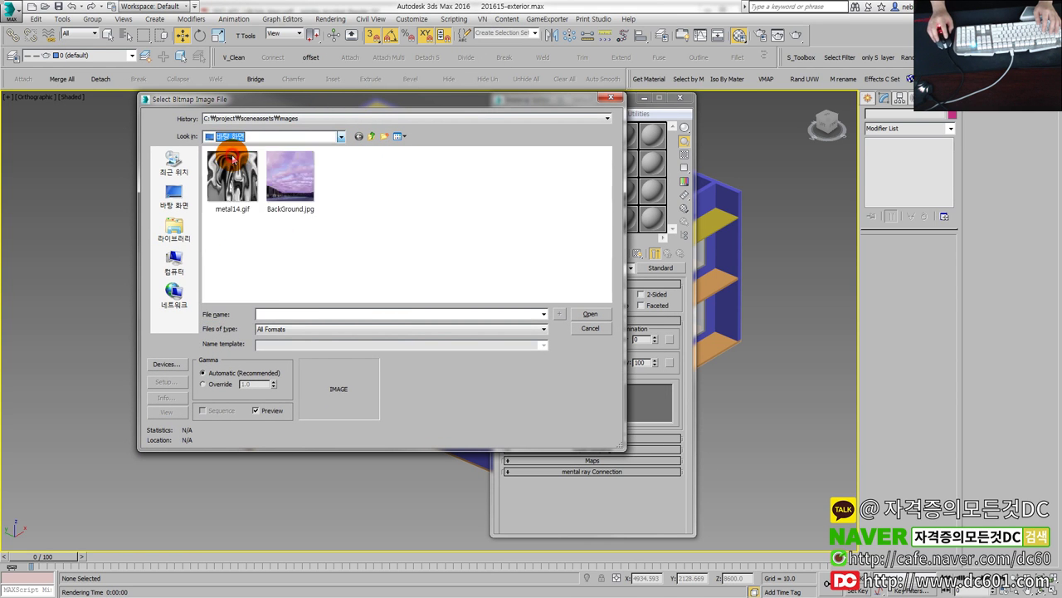
pyautogui.doubleClick(373, 252)
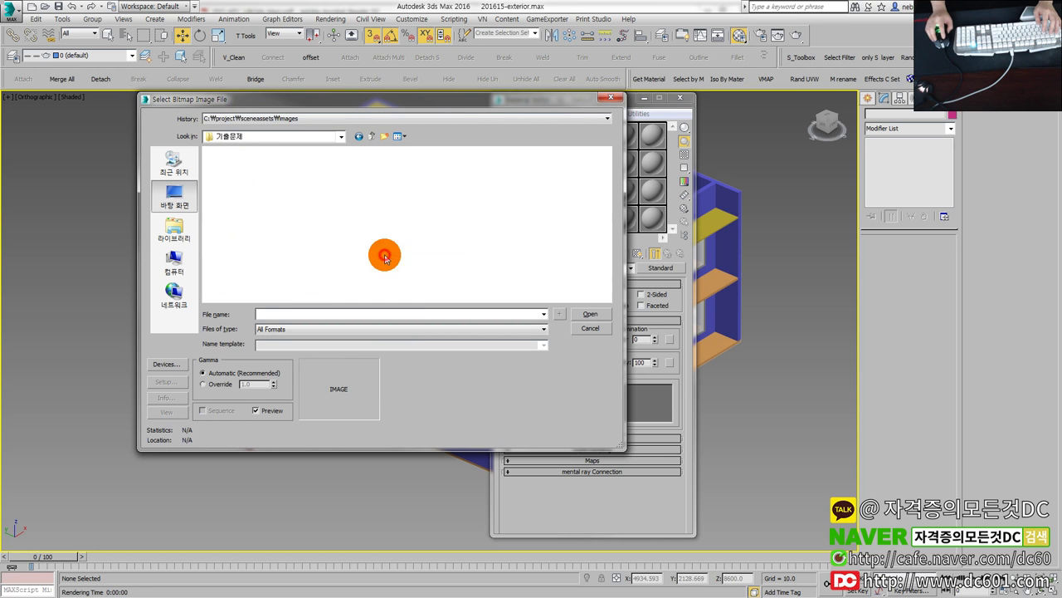
pyautogui.click(300, 206)
pyautogui.click(588, 313)
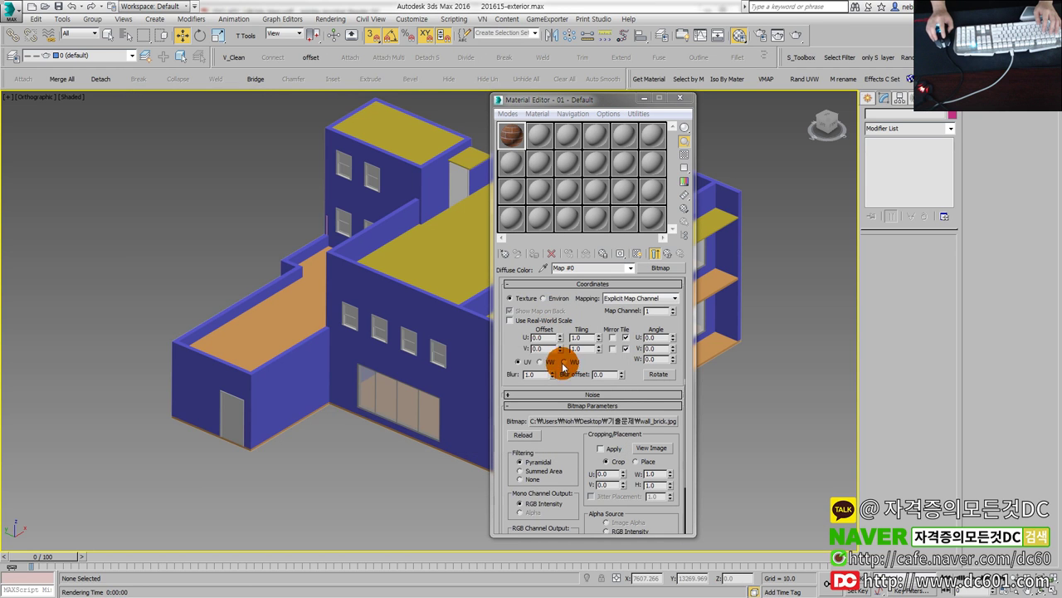
# Select the Wall and assign the brick material to it, with edged faces shown.
pyautogui.keyDown('alt'); pyautogui.moveTo(456, 349); pyautogui.dragTo(368, 351, button='middle'); pyautogui.keyUp('alt')
pyautogui.click(382, 345)
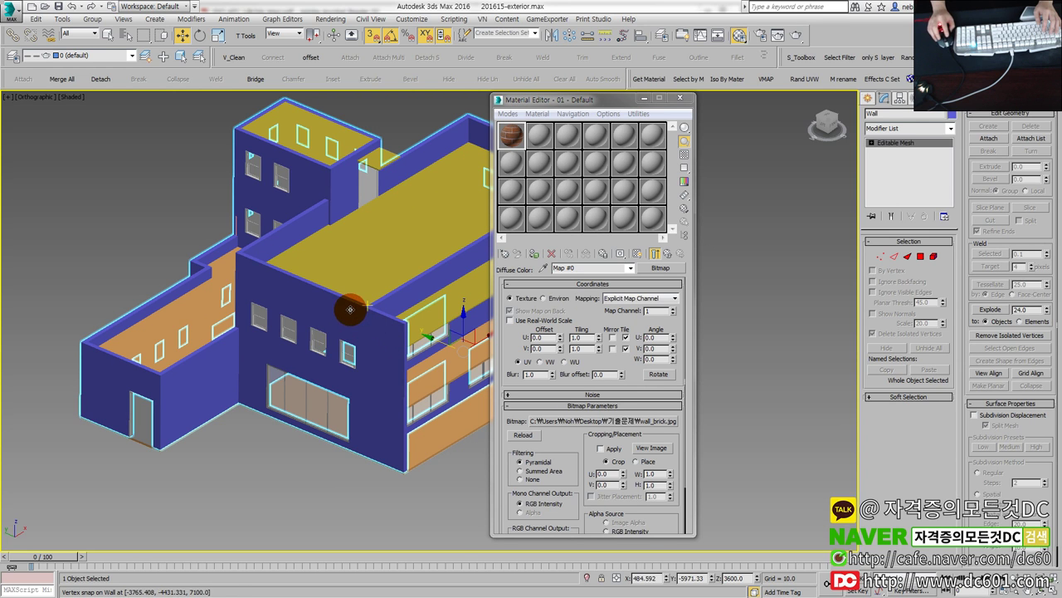
pyautogui.scroll(4, 271, 284)
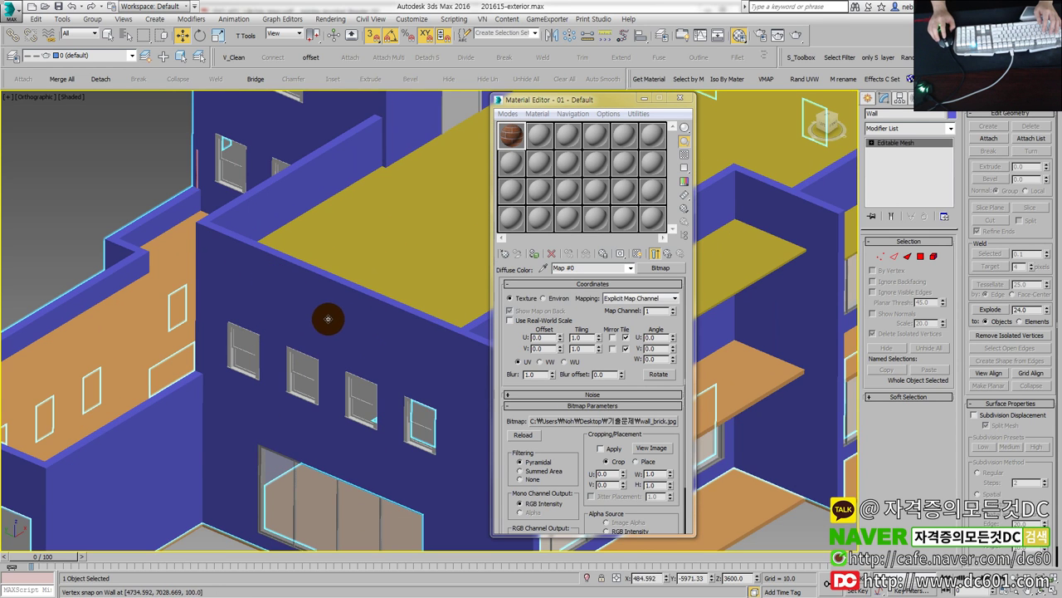
pyautogui.press('F4')
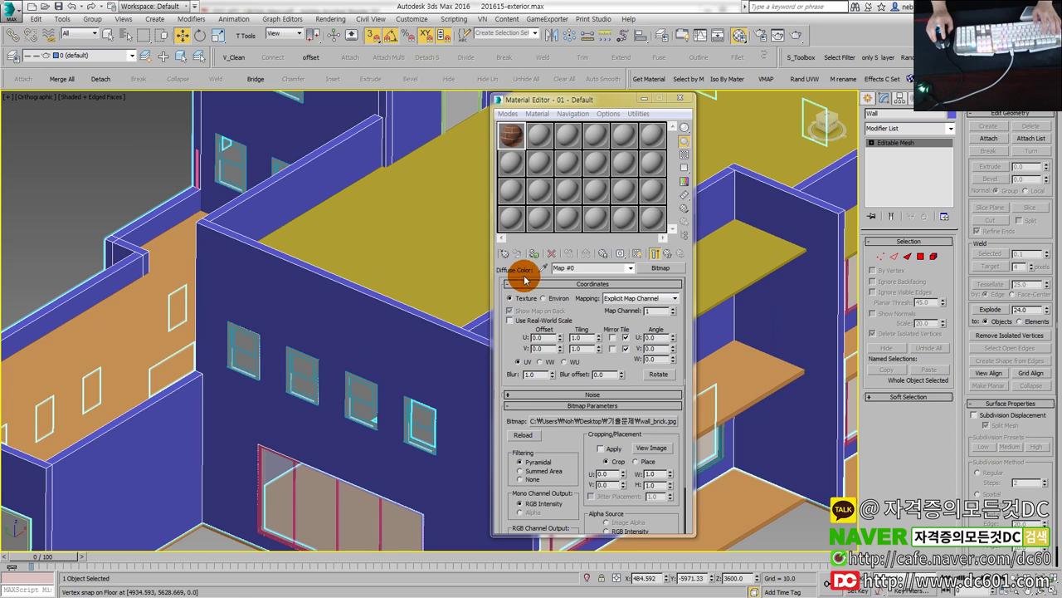
pyautogui.click(533, 253)
pyautogui.scroll(-3, 271, 280)
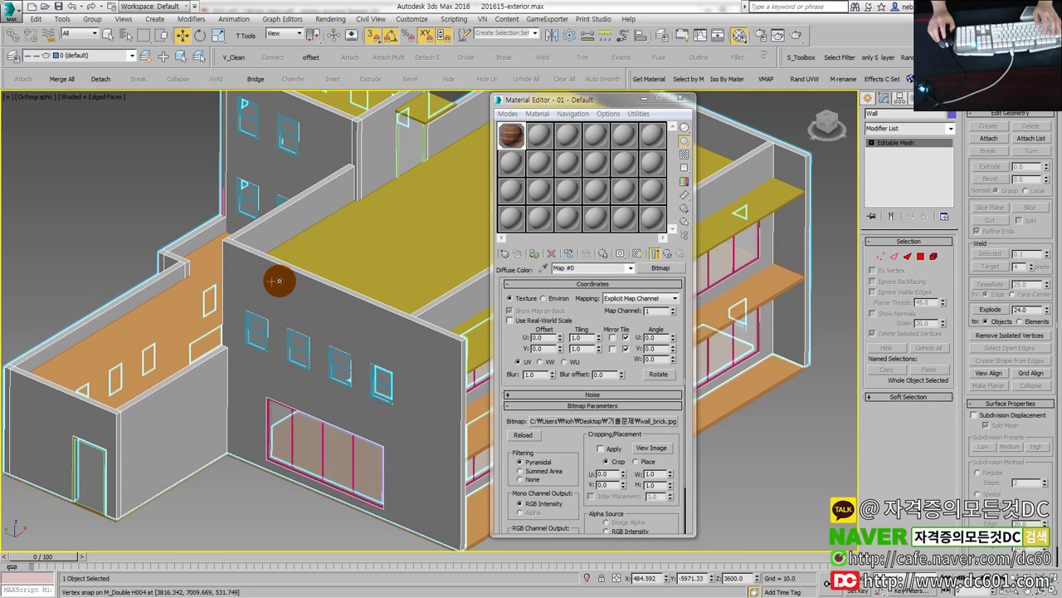
pyautogui.scroll(-3, 272, 279)
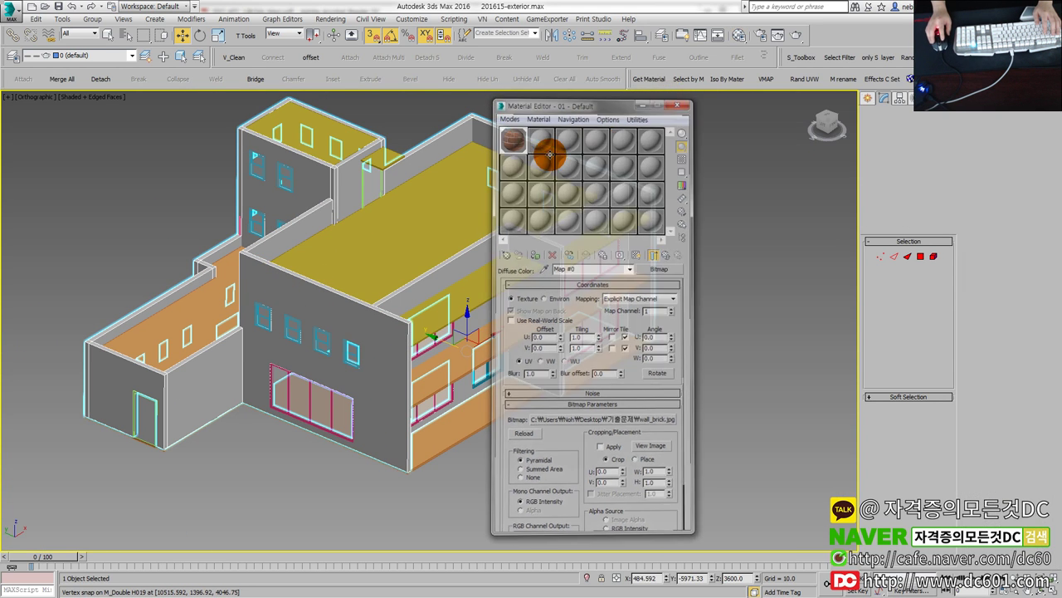
# Add a UVW Map modifier to the Wall with Box mapping.
pyautogui.click(684, 100)
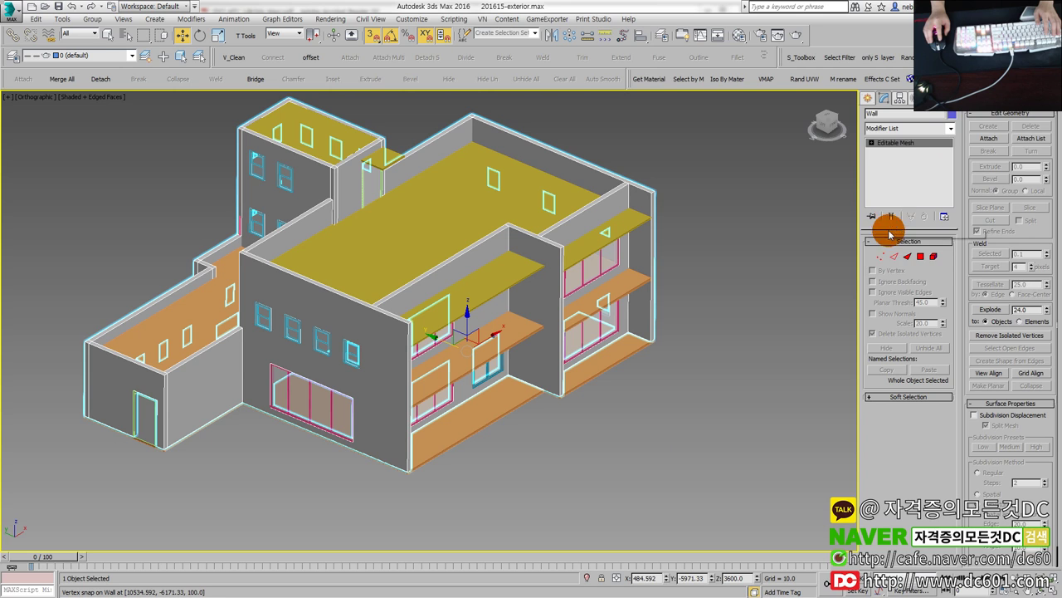
pyautogui.click(950, 130)
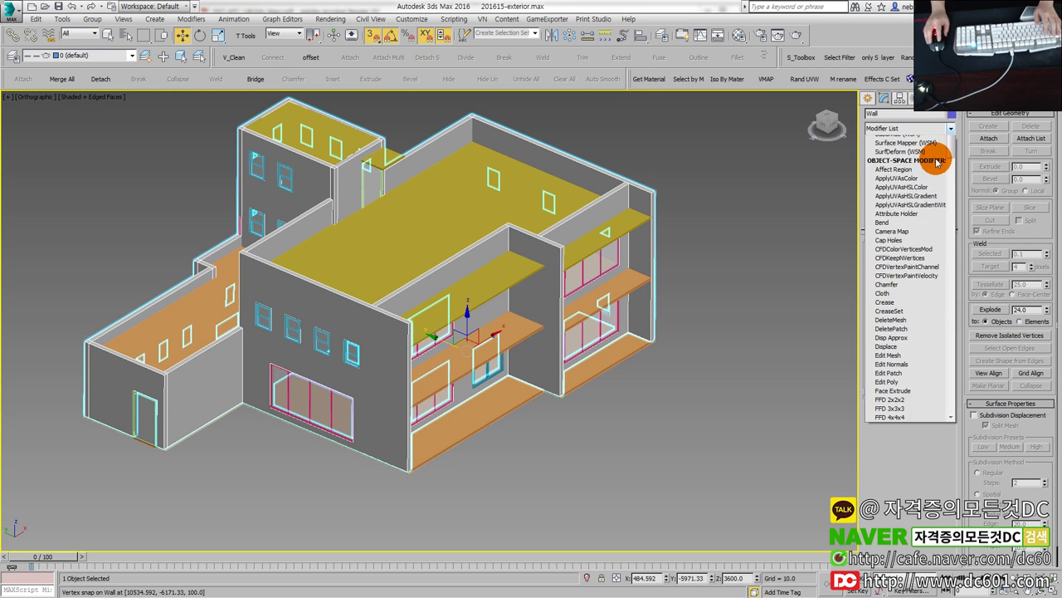
pyautogui.press('u')
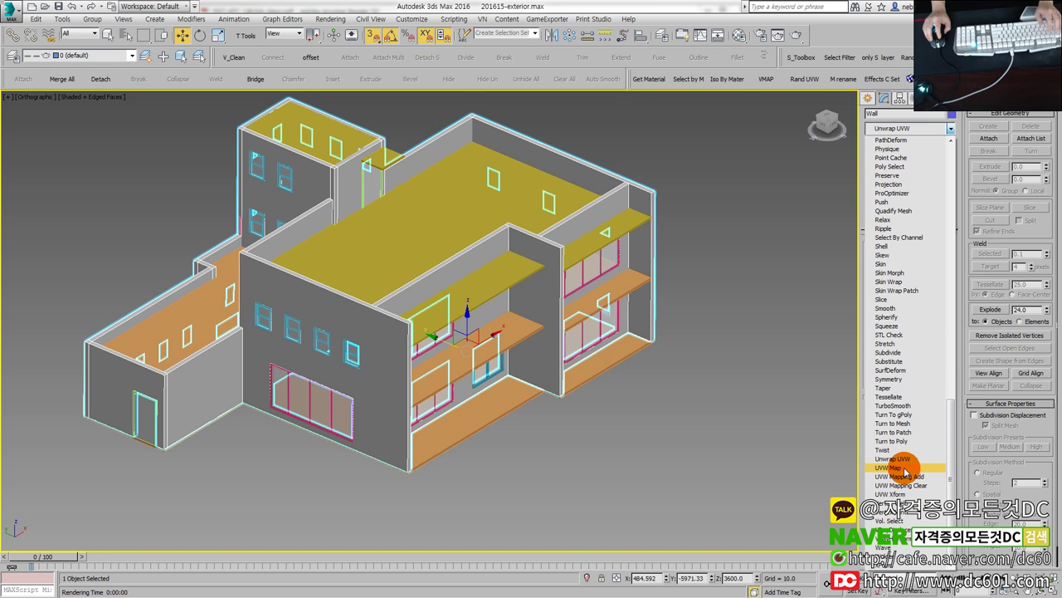
pyautogui.click(905, 470)
pyautogui.moveTo(558, 429); pyautogui.dragTo(618, 429, button='middle')
pyautogui.click(897, 304)
# Show the brick material's texture in the viewport and check the bitmap's pixel size.
pyautogui.press('m')
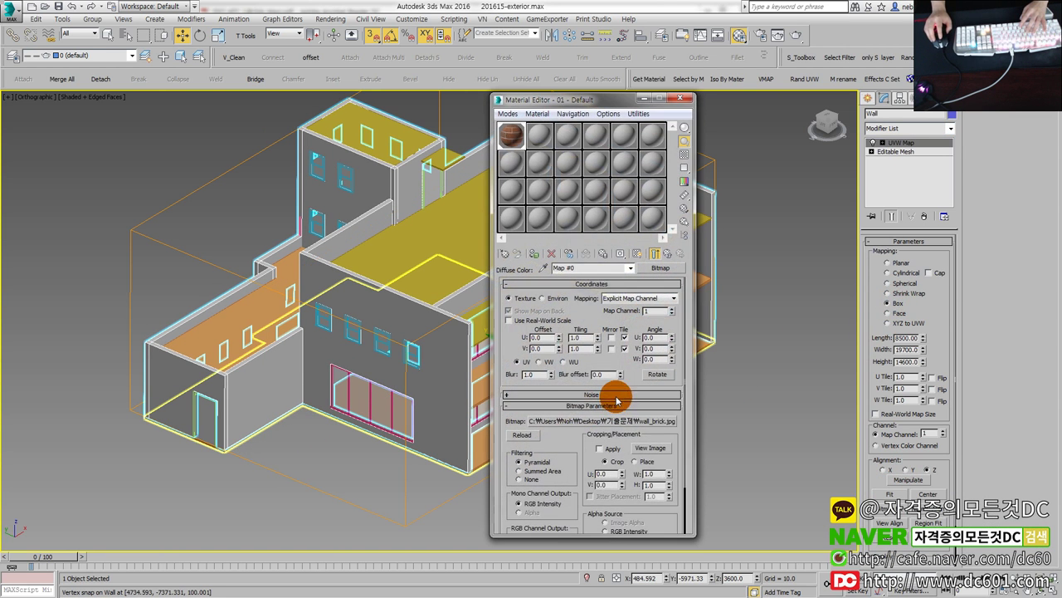
pyautogui.click(511, 135)
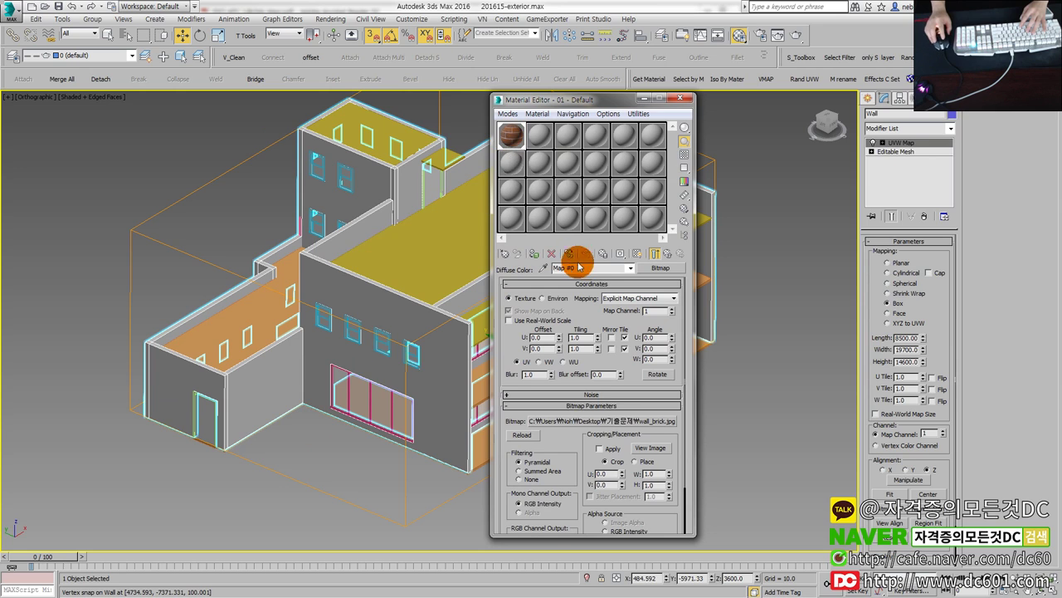
pyautogui.click(636, 255)
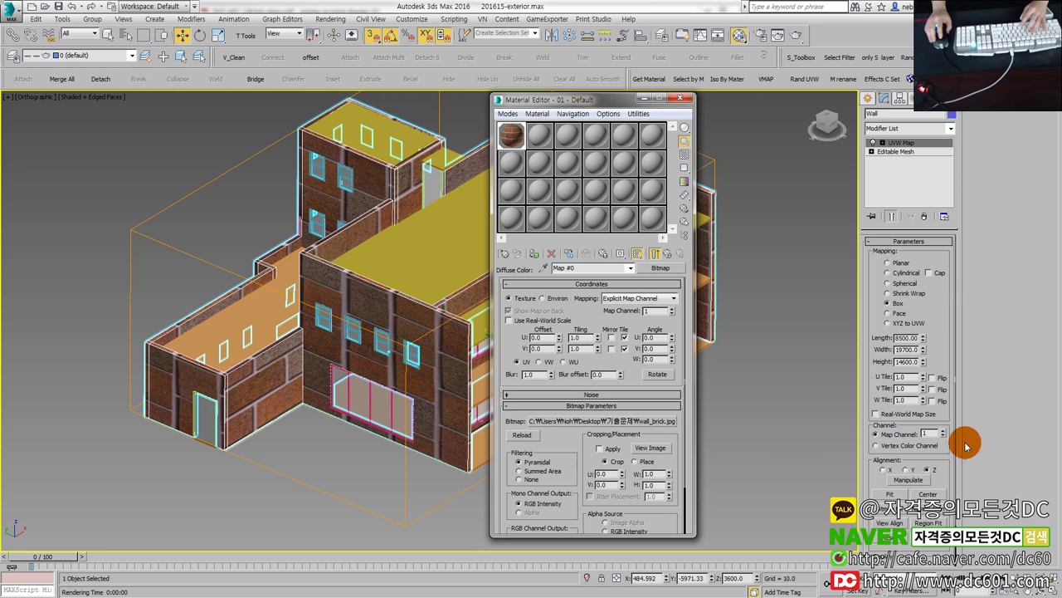
pyautogui.click(908, 337)
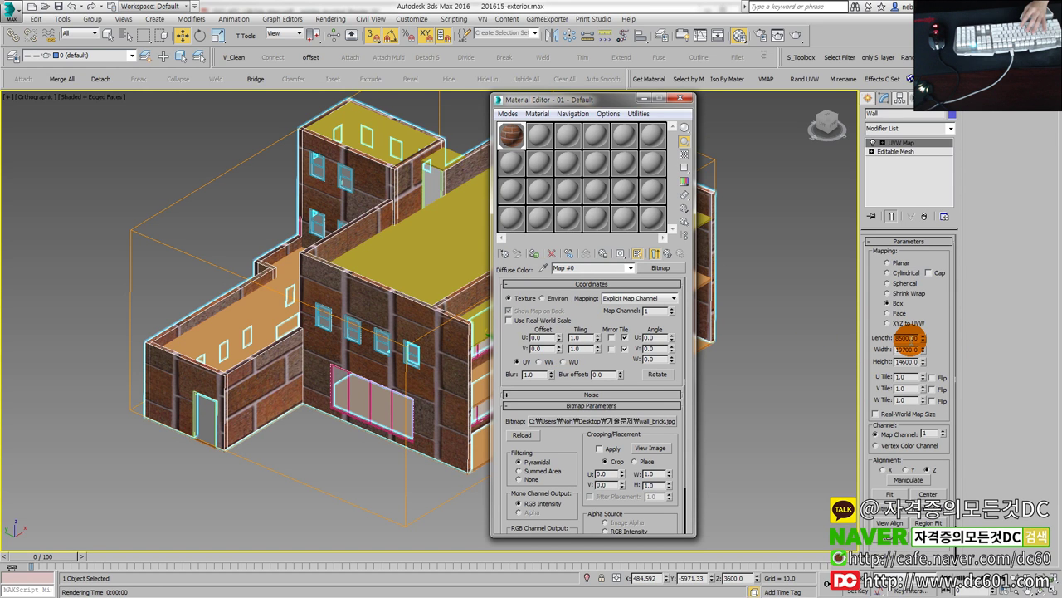
pyautogui.click(614, 421)
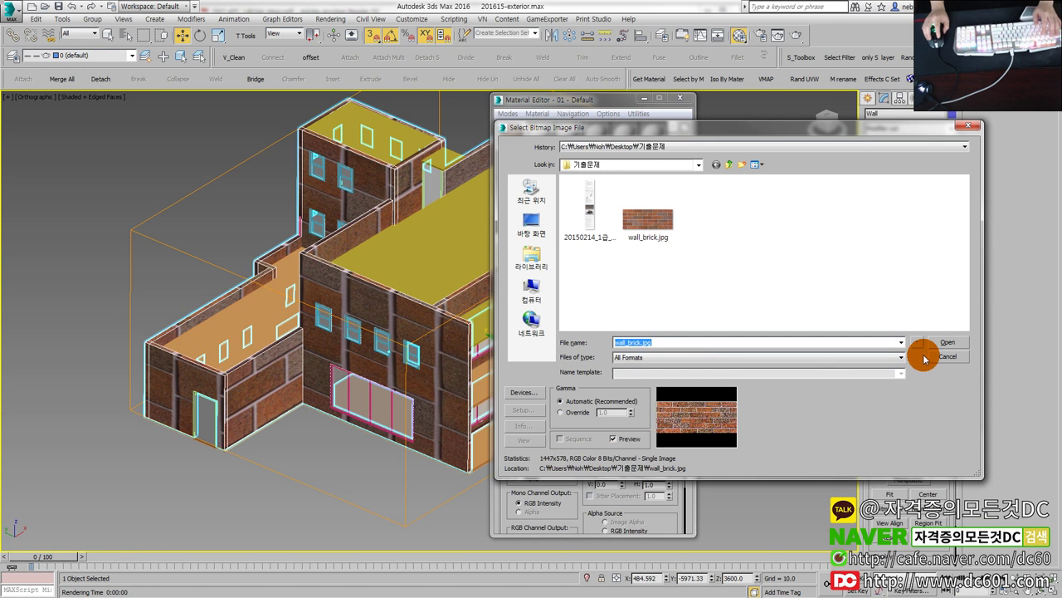
pyautogui.click(924, 358)
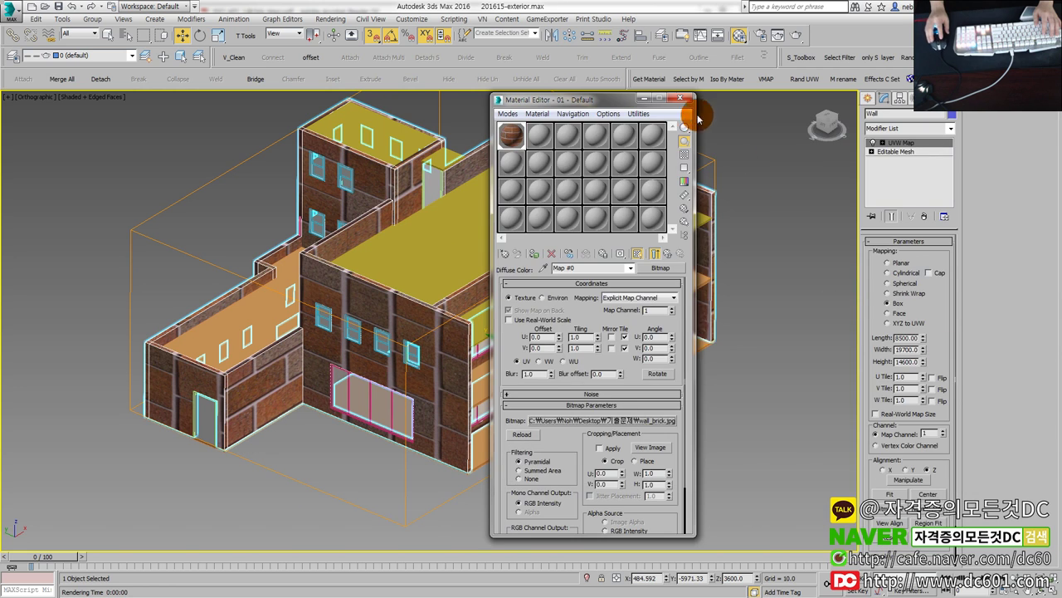
pyautogui.click(685, 98)
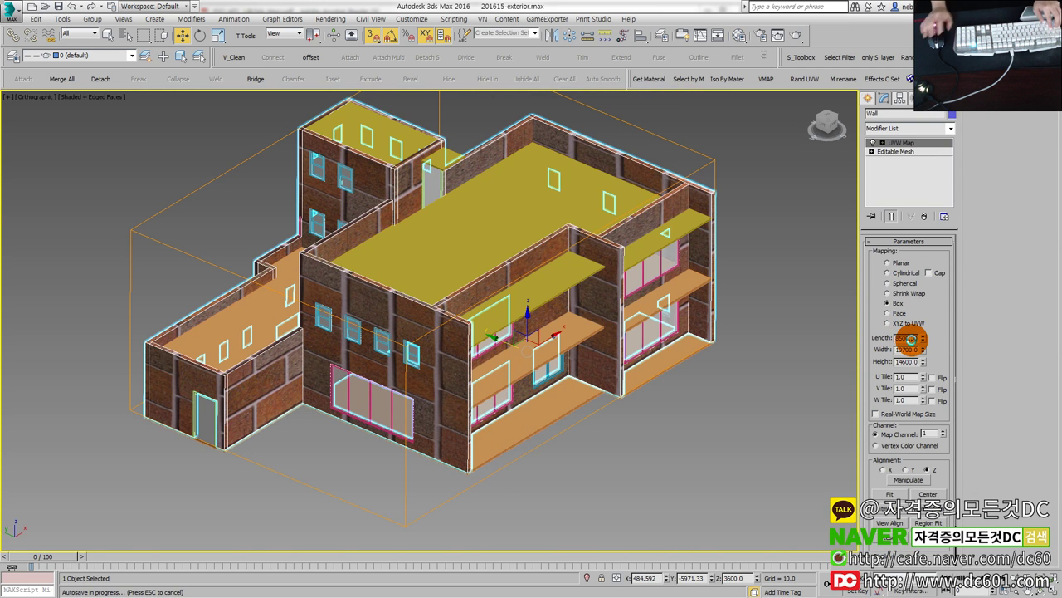
# Set the UVW Map length and width to 1447 and height to 578.
pyautogui.doubleClick(911, 337)
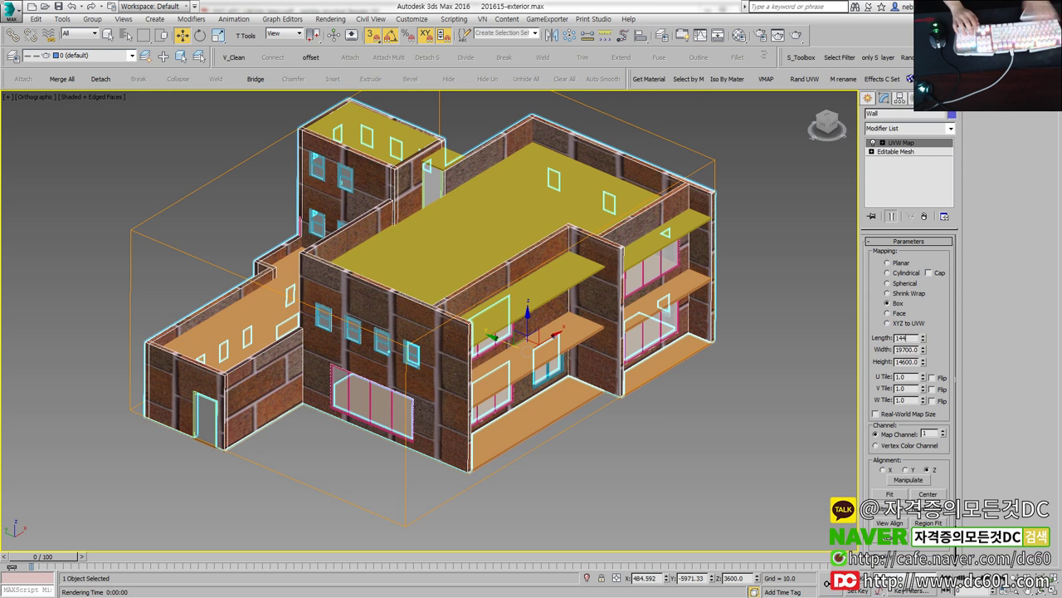
pyautogui.write('70')
pyautogui.press('Return')
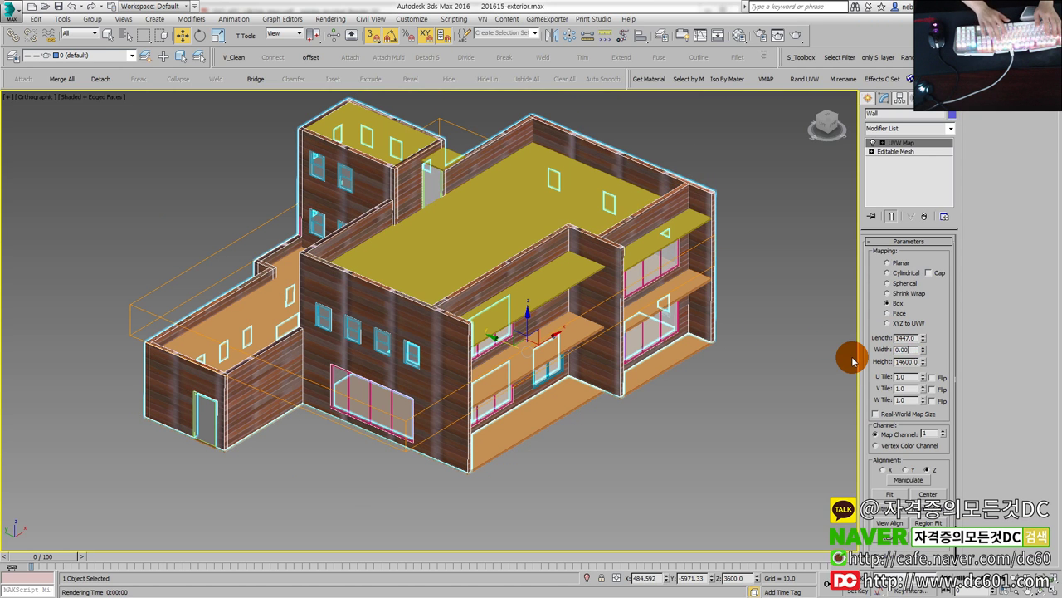
pyautogui.write('1447')
pyautogui.press('Return')
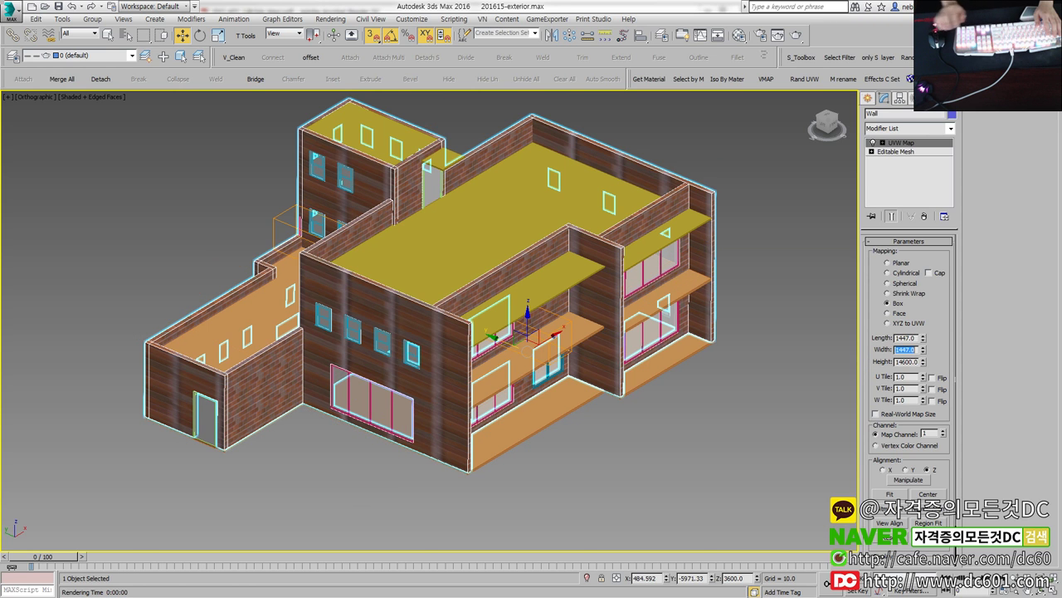
pyautogui.scroll(4, 441, 307)
pyautogui.doubleClick(913, 363)
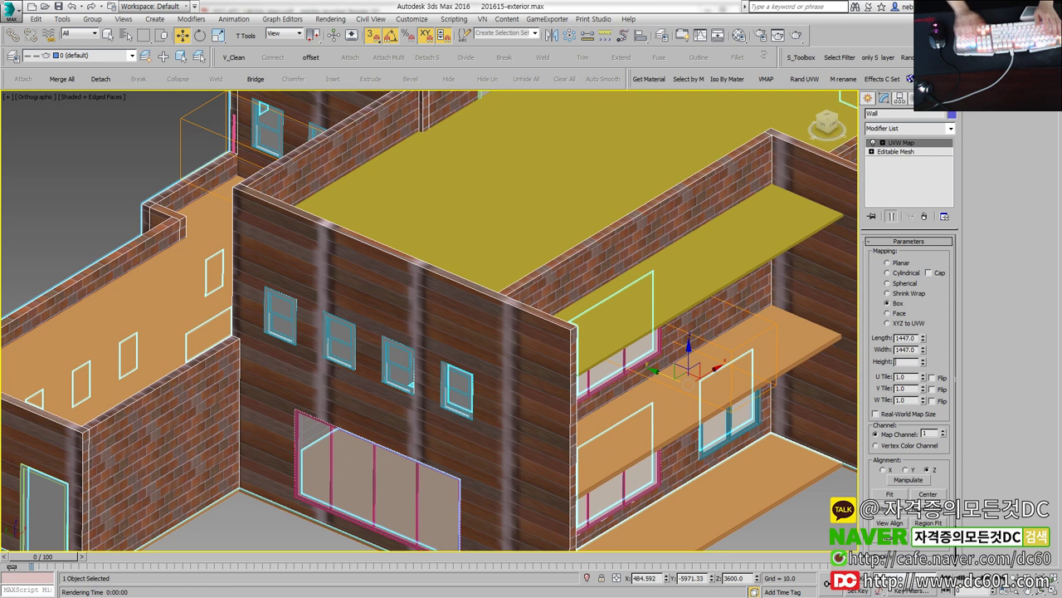
pyautogui.write('578')
pyautogui.press('Return')
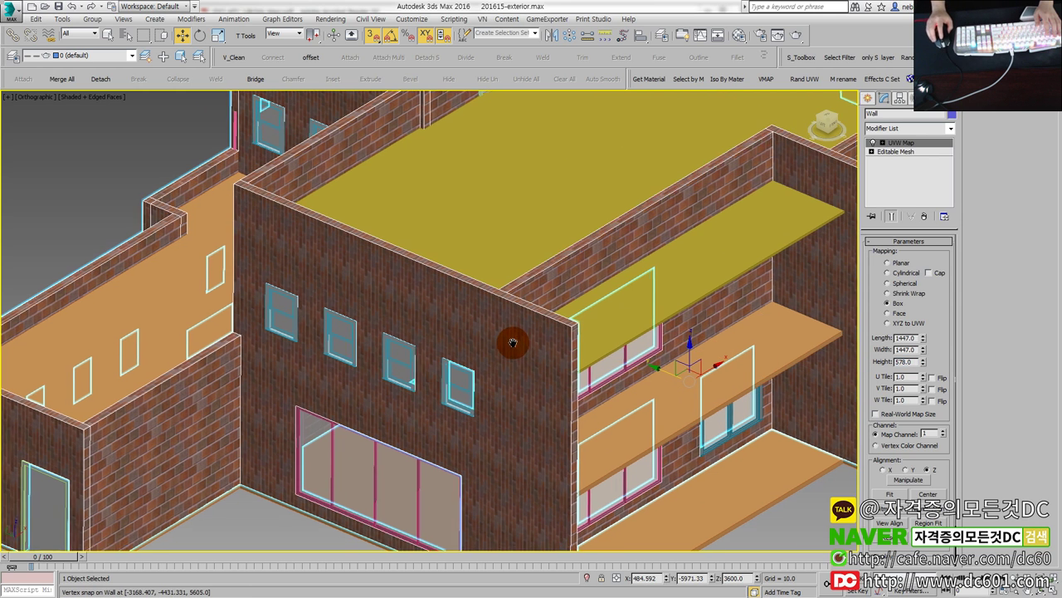
pyautogui.scroll(-2, 509, 339)
pyautogui.scroll(2, 501, 339)
pyautogui.scroll(1, 517, 326)
pyautogui.scroll(1, 517, 326)
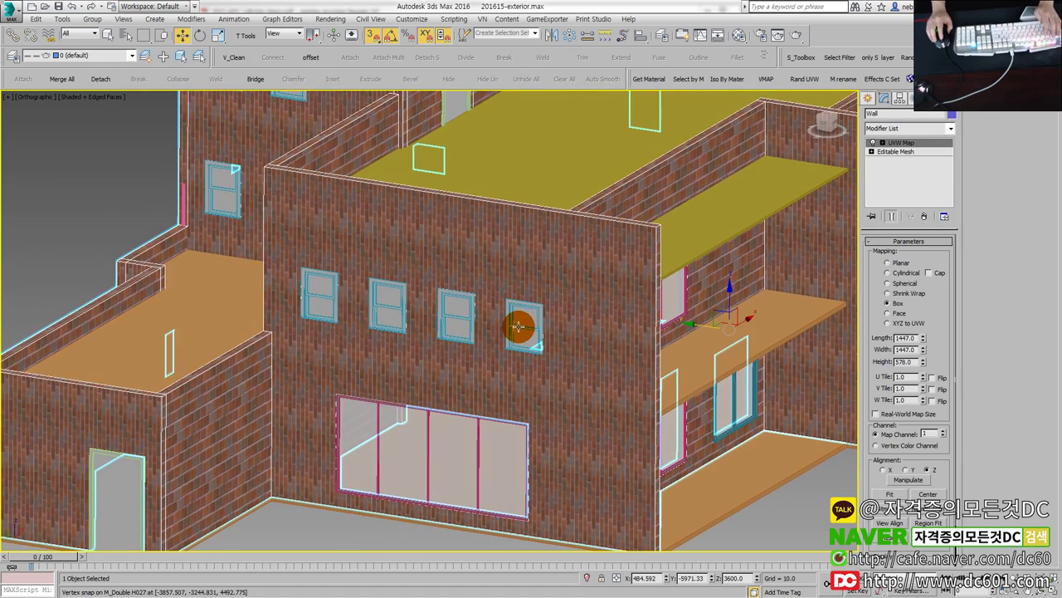
pyautogui.scroll(1, 542, 296)
pyautogui.scroll(2, 470, 266)
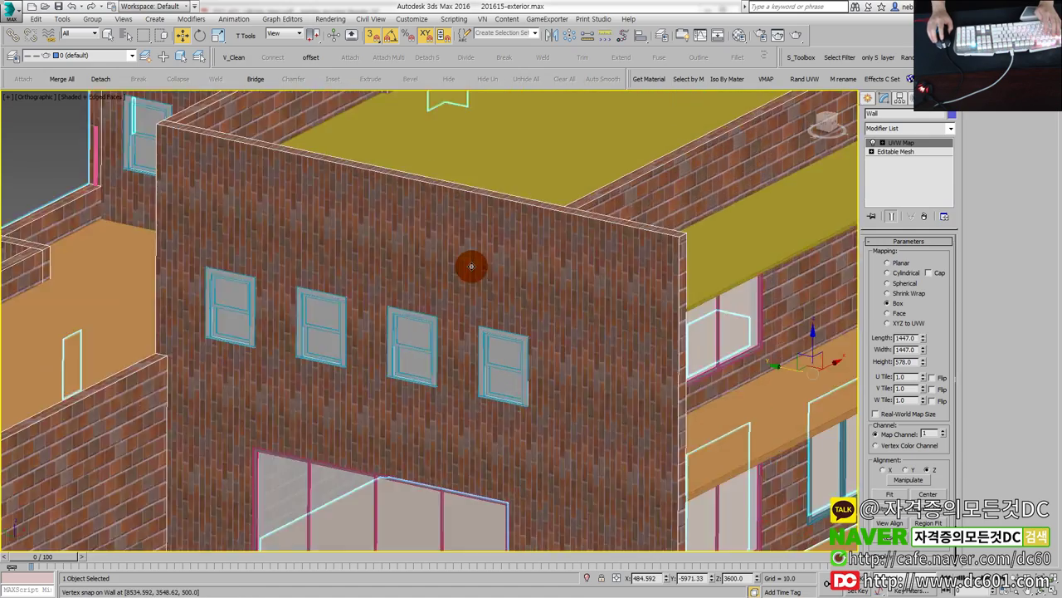
pyautogui.scroll(-5, 471, 266)
pyautogui.scroll(2, 410, 241)
pyautogui.scroll(2, 401, 263)
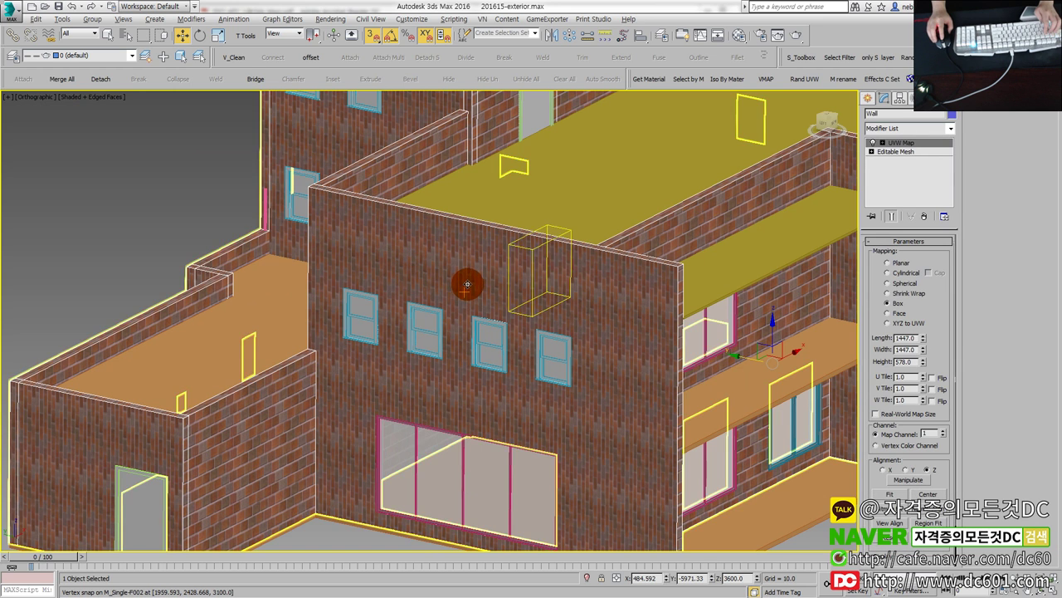
pyautogui.hotkey('alt', 'w')
pyautogui.hotkey('alt', 'w')
pyautogui.scroll(-5, 612, 241)
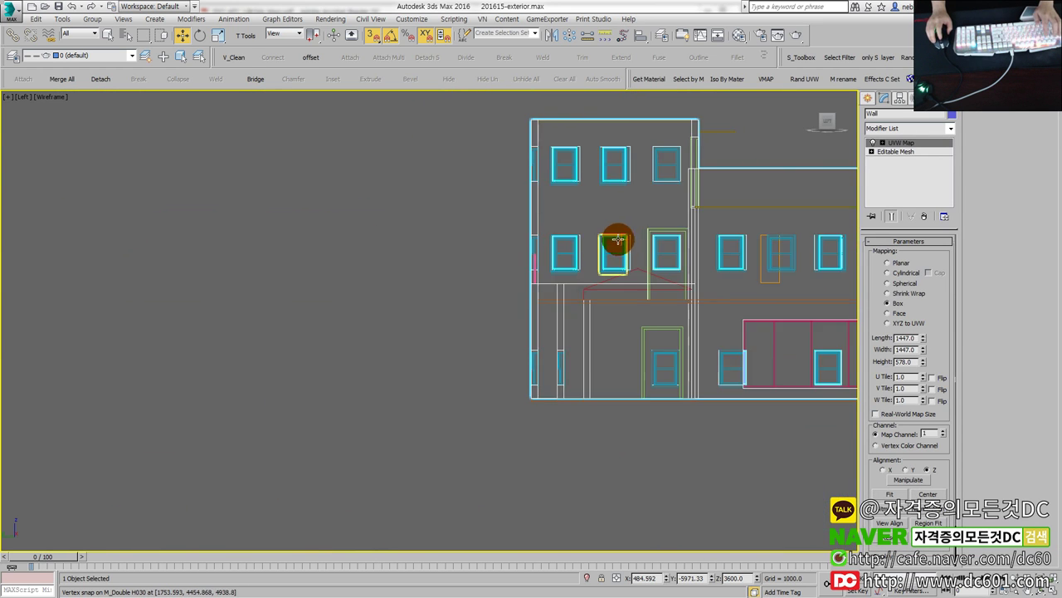
# Rotate the UVW Map gizmo so brick courses run horizontally, then orbit to check the walls.
pyautogui.moveTo(612, 242); pyautogui.dragTo(437, 296, button='middle')
pyautogui.press('F3')
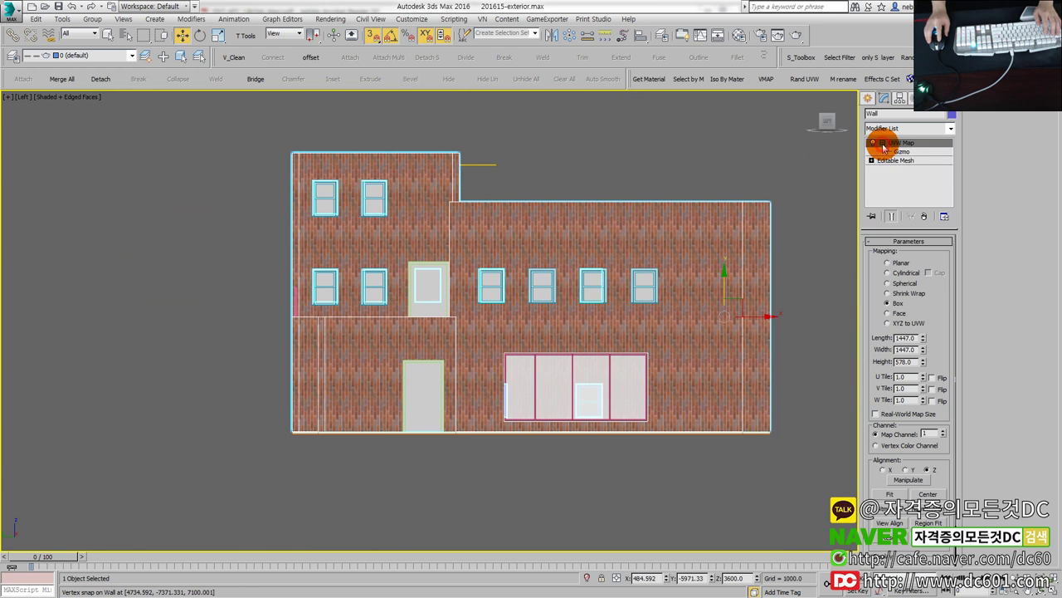
pyautogui.click(902, 153)
pyautogui.press('e')
pyautogui.moveTo(555, 263); pyautogui.dragTo(569, 331)
pyautogui.hotkey('alt', 'w')
pyautogui.hotkey('alt', 'w')
pyautogui.moveTo(609, 446)
pyautogui.keyDown('alt'); pyautogui.mouseDown(button='middle')
pyautogui.moveTo(570, 429)
pyautogui.moveTo(544, 440)
pyautogui.moveTo(458, 395)
pyautogui.moveTo(474, 375)
pyautogui.moveTo(556, 360)
pyautogui.moveTo(434, 359)
pyautogui.moveTo(560, 367)
pyautogui.moveTo(526, 365)
pyautogui.mouseUp(button='middle'); pyautogui.keyUp('alt')
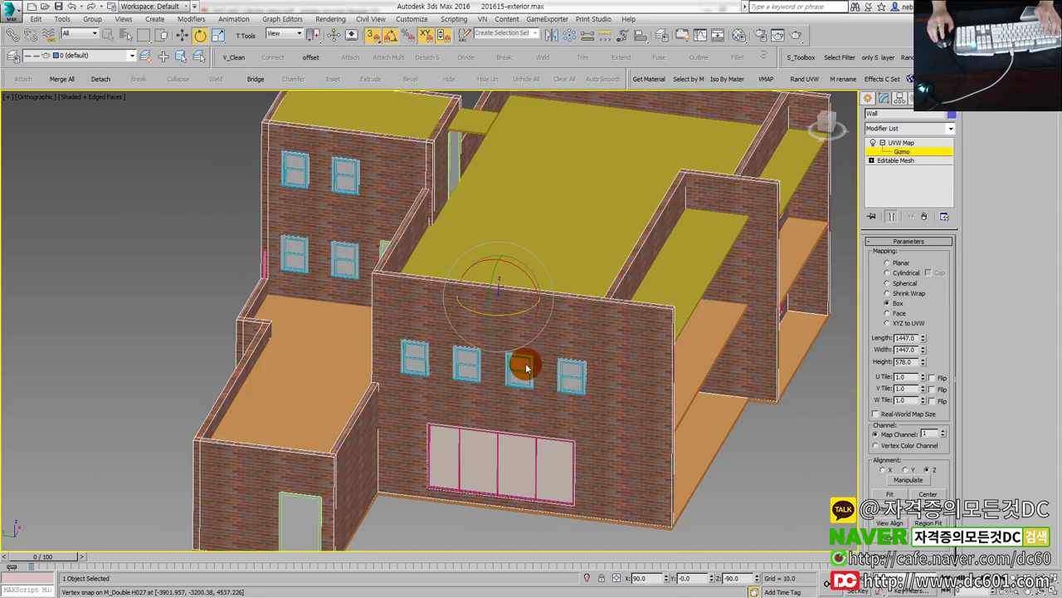
pyautogui.click(199, 260)
pyautogui.moveTo(334, 313)
pyautogui.keyDown('alt'); pyautogui.mouseDown(button='middle')
pyautogui.moveTo(308, 304)
pyautogui.moveTo(380, 308)
pyautogui.mouseUp(button='middle'); pyautogui.keyUp('alt')
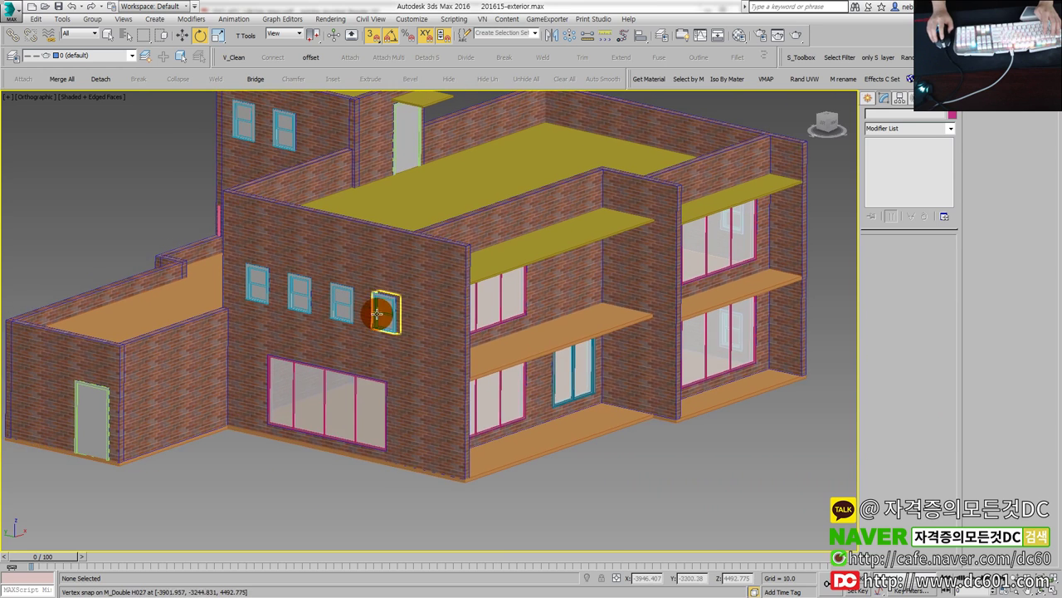
# Review figure 2.2 in the task sheet PDF, then return to 3ds Max and select the wall.
pyautogui.hotkey('alt', 'Tab')
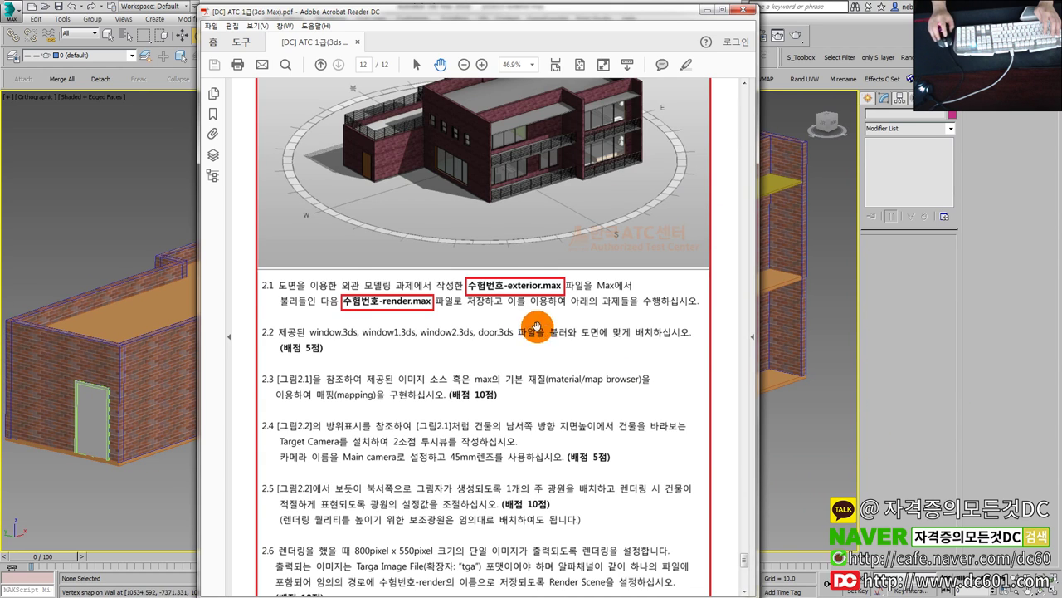
pyautogui.scroll(1, 531, 332)
pyautogui.scroll(4, 532, 391)
pyautogui.keyDown('ctrl'); pyautogui.scroll(2, 481, 179); pyautogui.keyUp('ctrl')
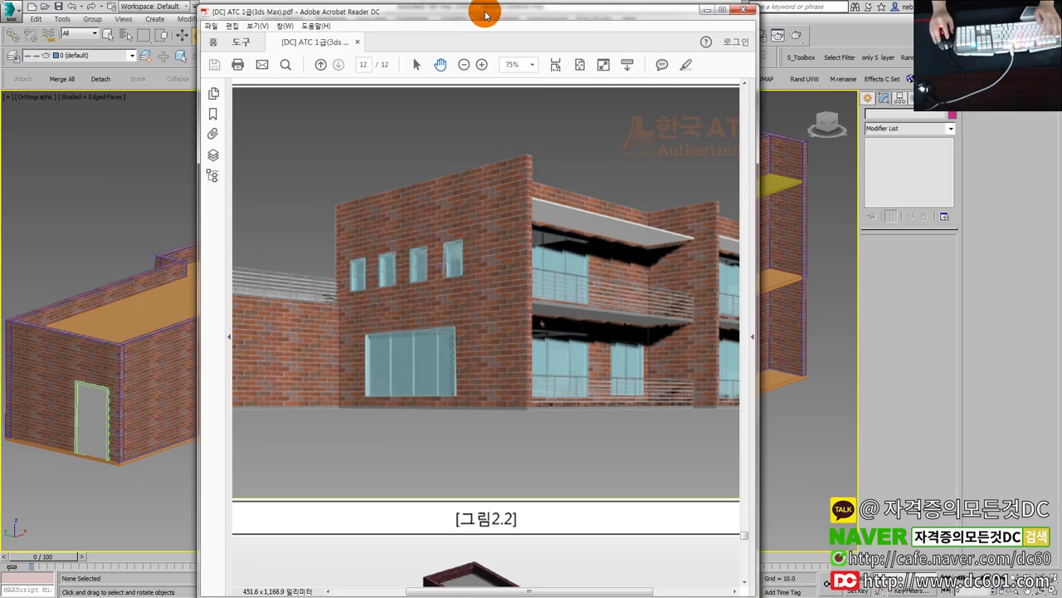
pyautogui.moveTo(484, 9); pyautogui.dragTo(1054, 12)
pyautogui.click(396, 339)
pyautogui.click(427, 304)
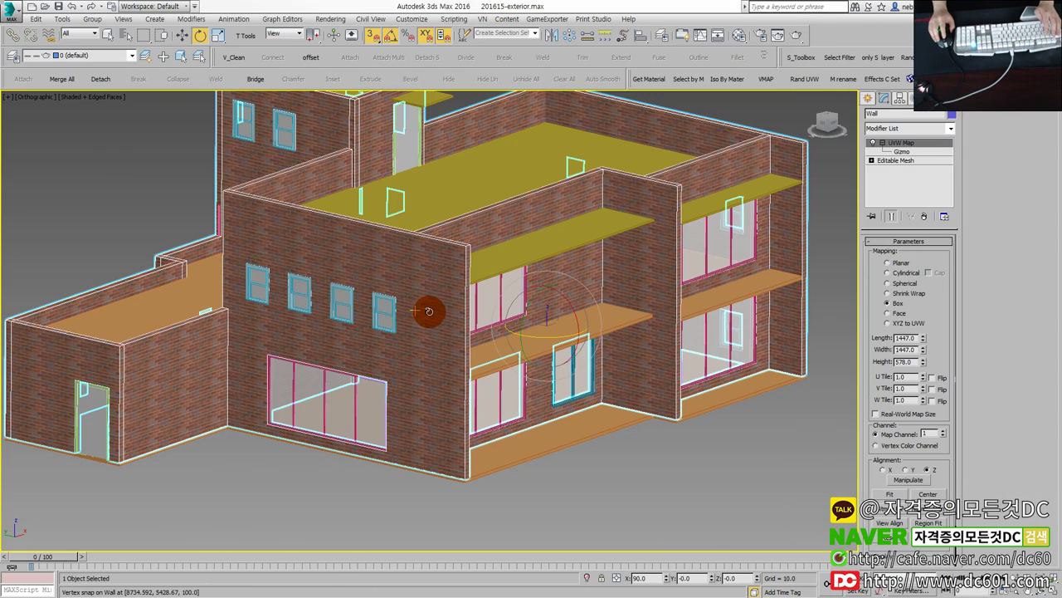
# Uniformly scale up the UVW Map gizmo to enlarge the bricks, then return to Move.
pyautogui.keyDown('alt'); pyautogui.moveTo(427, 304); pyautogui.dragTo(430, 293, button='middle'); pyautogui.keyUp('alt')
pyautogui.scroll(2, 407, 247)
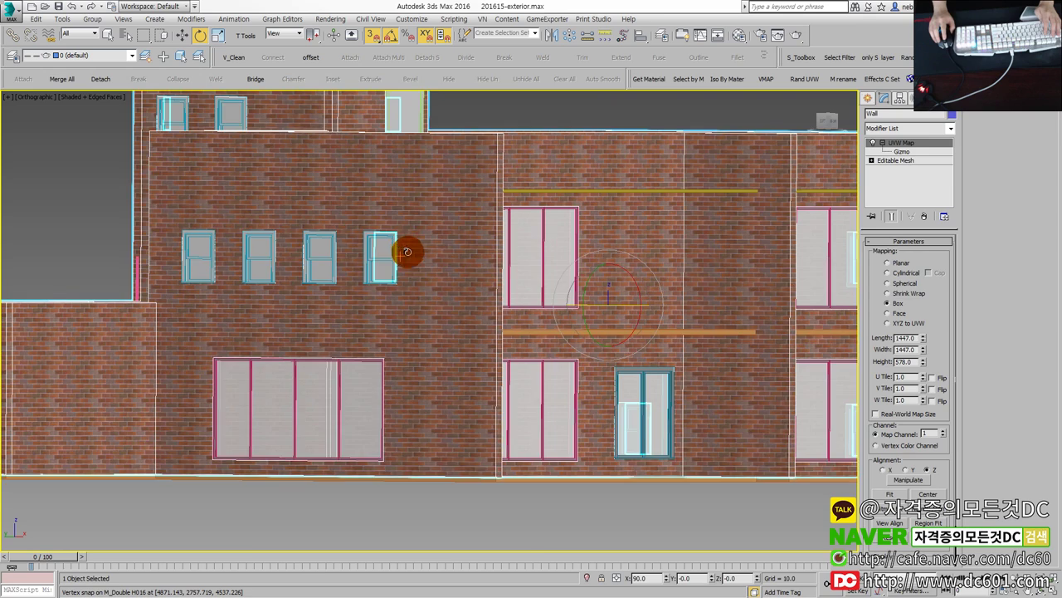
pyautogui.moveTo(408, 247); pyautogui.dragTo(427, 268, button='middle')
pyautogui.press('1')
pyautogui.press('r')
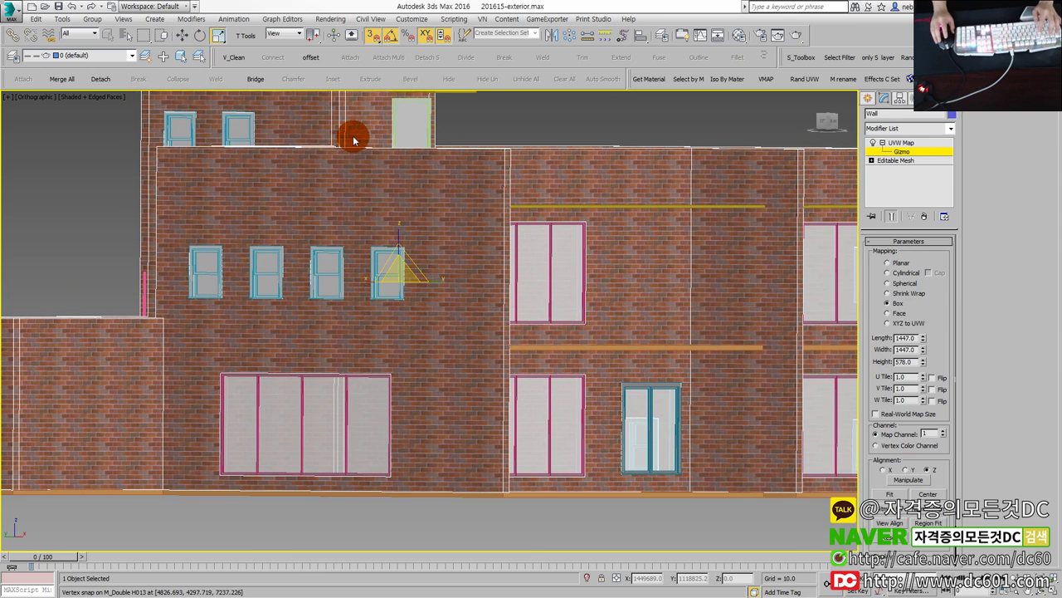
pyautogui.moveTo(398, 271); pyautogui.dragTo(404, 235)
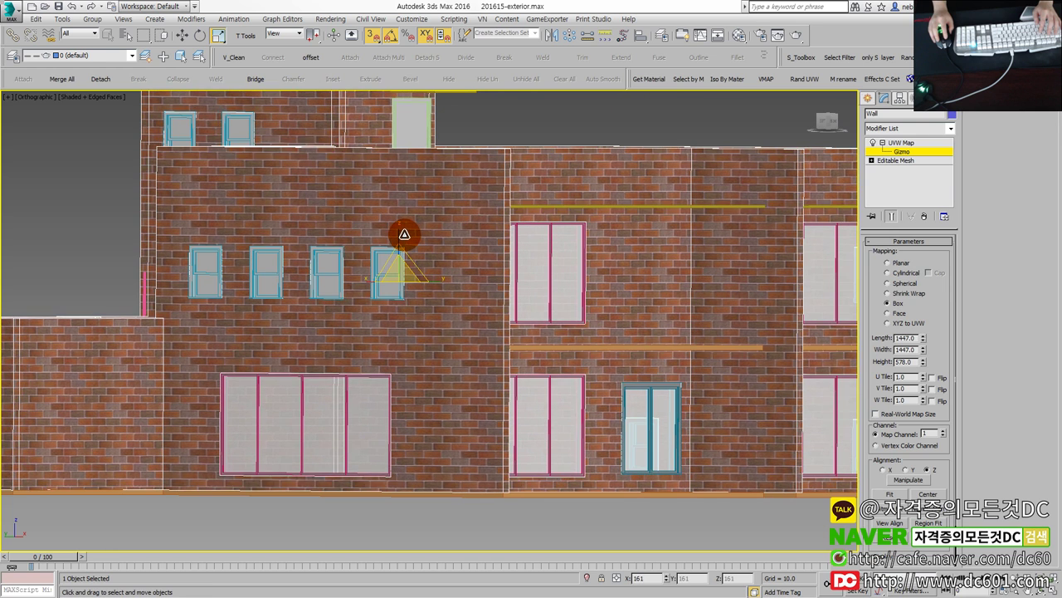
pyautogui.moveTo(404, 236); pyautogui.dragTo(405, 225)
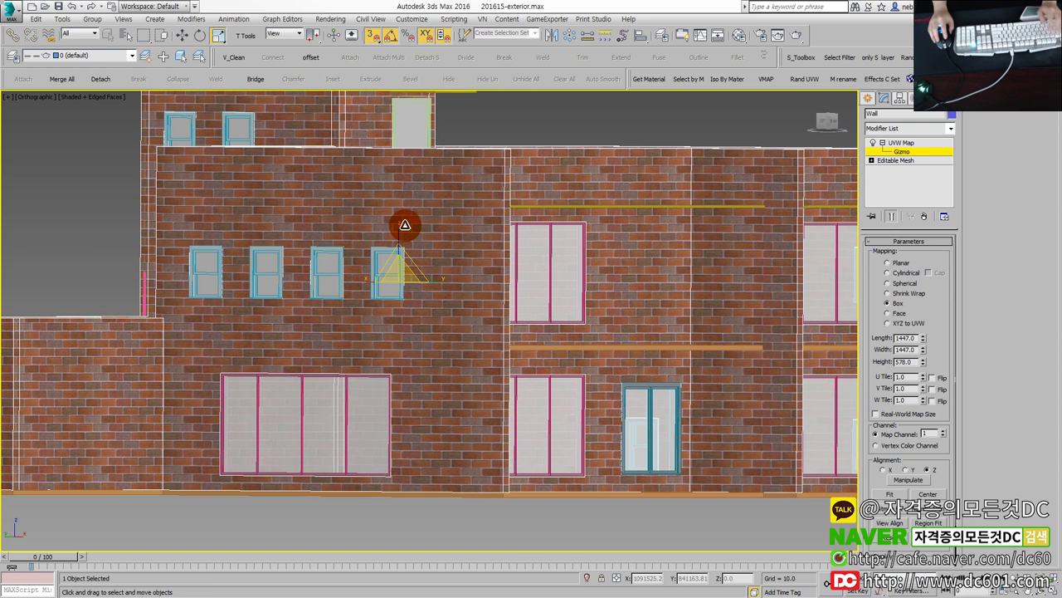
pyautogui.press('w')
# Reposition the task sheet PDF and orbit to a three-quarter view of the building.
pyautogui.scroll(-3, 548, 531)
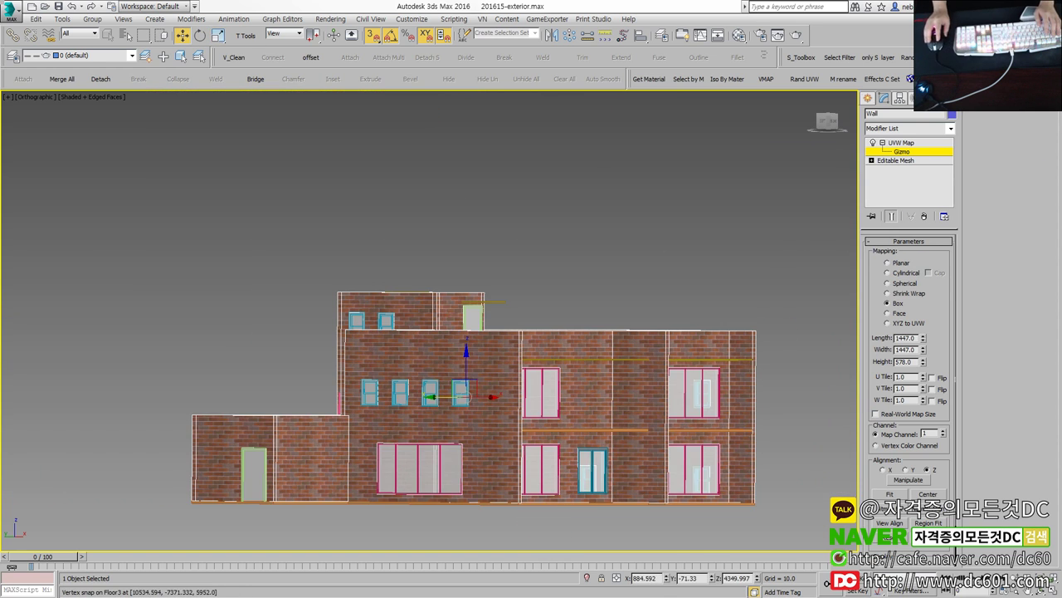
pyautogui.moveTo(653, 119)
pyautogui.mouseDown()
pyautogui.moveTo(534, 124)
pyautogui.moveTo(1054, 125)
pyautogui.mouseUp()
pyautogui.moveTo(574, 297)
pyautogui.mouseDown(button='middle')
pyautogui.moveTo(576, 232)
pyautogui.moveTo(545, 280)
pyautogui.moveTo(638, 285)
pyautogui.mouseUp(button='middle')
pyautogui.scroll(2, 557, 244)
pyautogui.scroll(-2, 544, 257)
pyautogui.moveTo(796, 75); pyautogui.dragTo(431, 74)
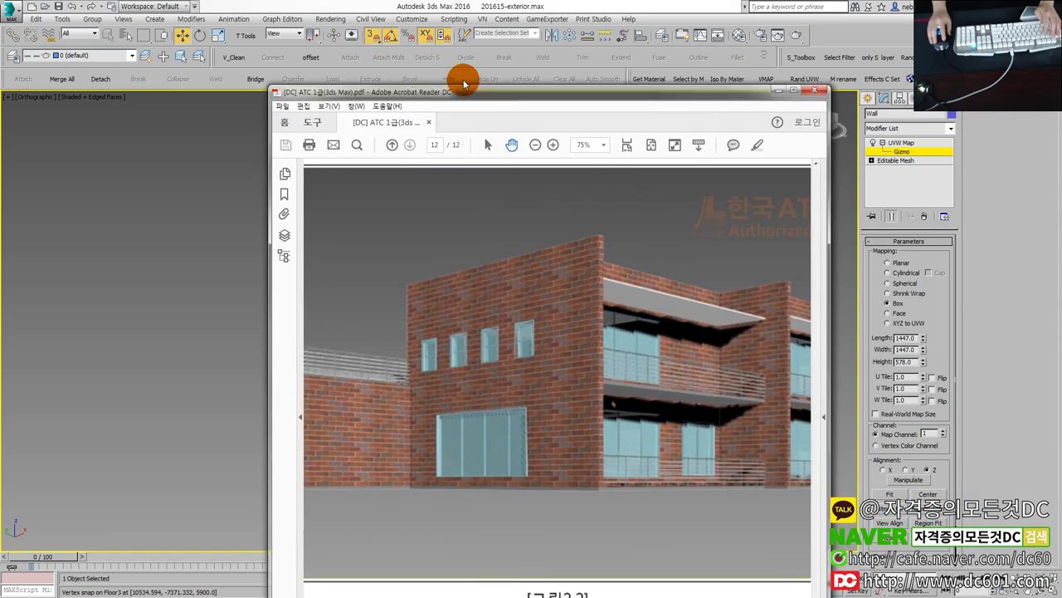
# Scroll the exam PDF through figures 그림2.1 and 그림2.2, then set it aside and return to 3ds Max.
pyautogui.scroll(-5, 522, 368)
pyautogui.scroll(-4, 530, 372)
pyautogui.scroll(-5, 530, 372)
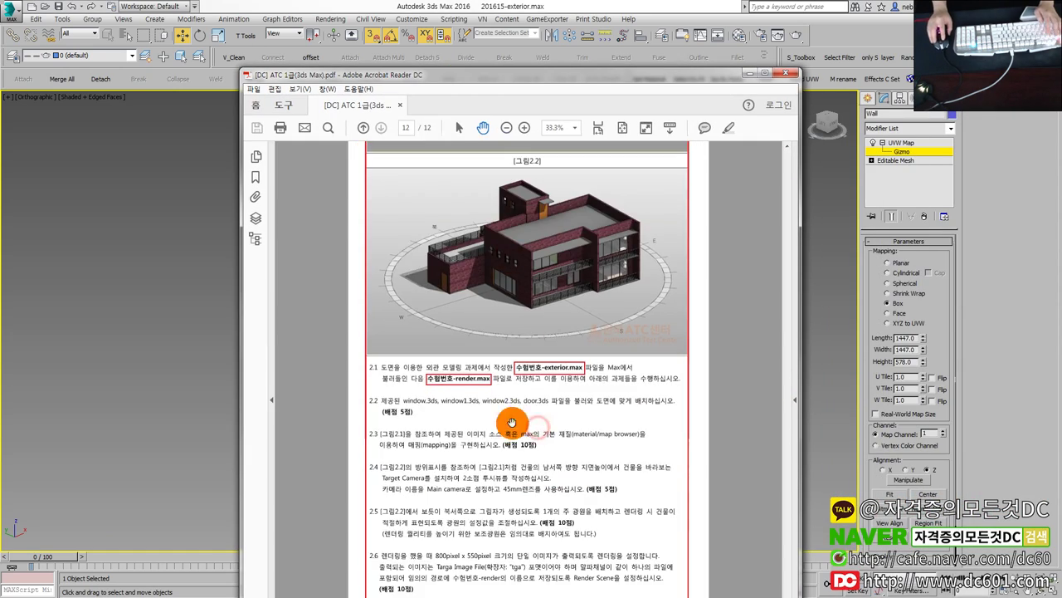
pyautogui.keyDown('ctrl'); pyautogui.scroll(2, 508, 422); pyautogui.keyUp('ctrl')
pyautogui.keyDown('ctrl'); pyautogui.scroll(-1, 551, 435); pyautogui.keyUp('ctrl')
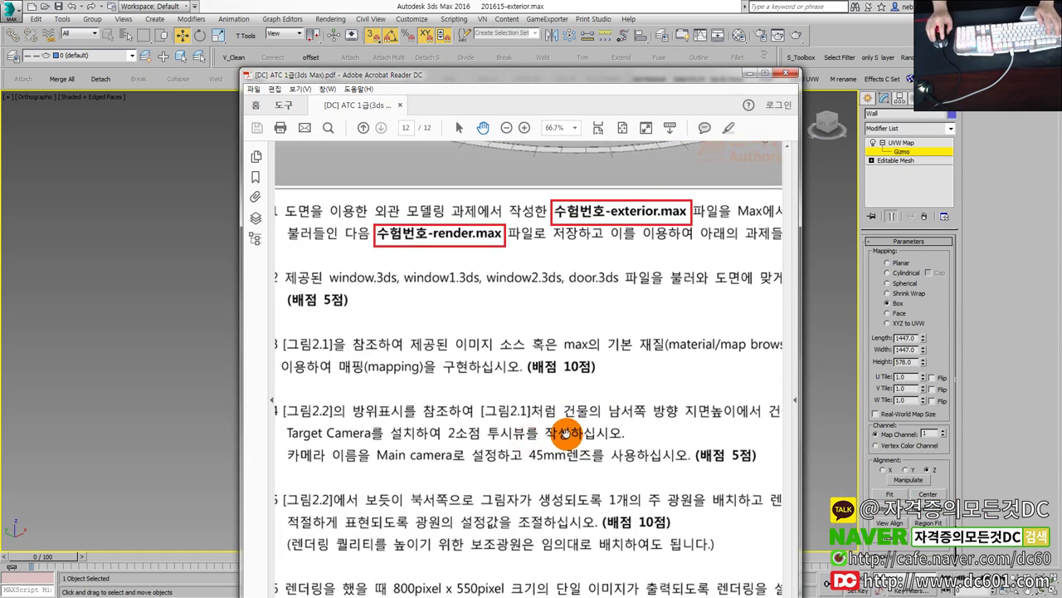
pyautogui.keyDown('ctrl'); pyautogui.scroll(-1, 551, 435); pyautogui.keyUp('ctrl')
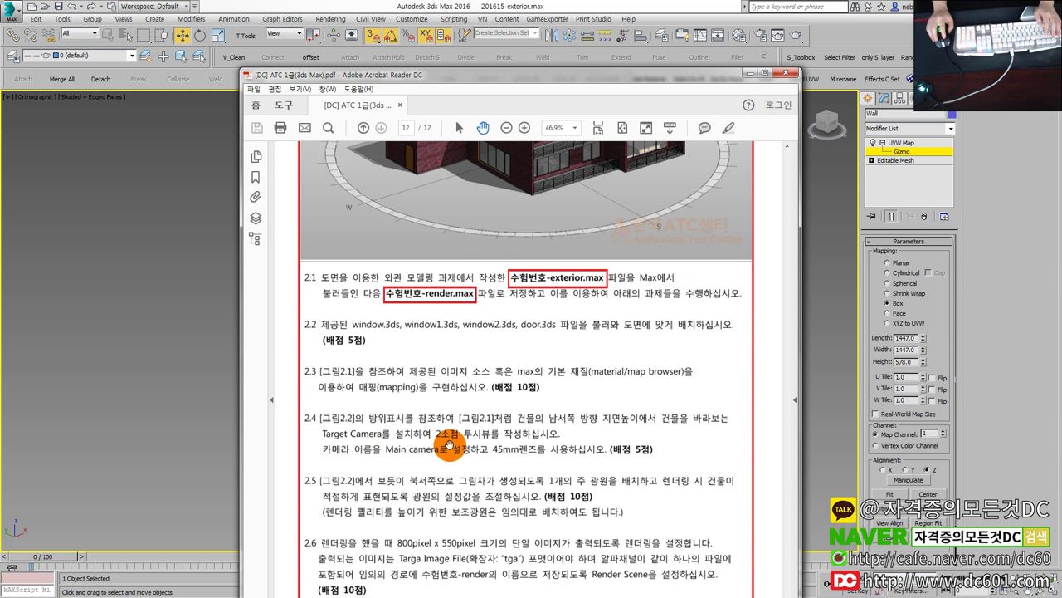
pyautogui.scroll(2, 492, 411)
pyautogui.scroll(3, 497, 406)
pyautogui.scroll(3, 502, 340)
pyautogui.scroll(3, 503, 332)
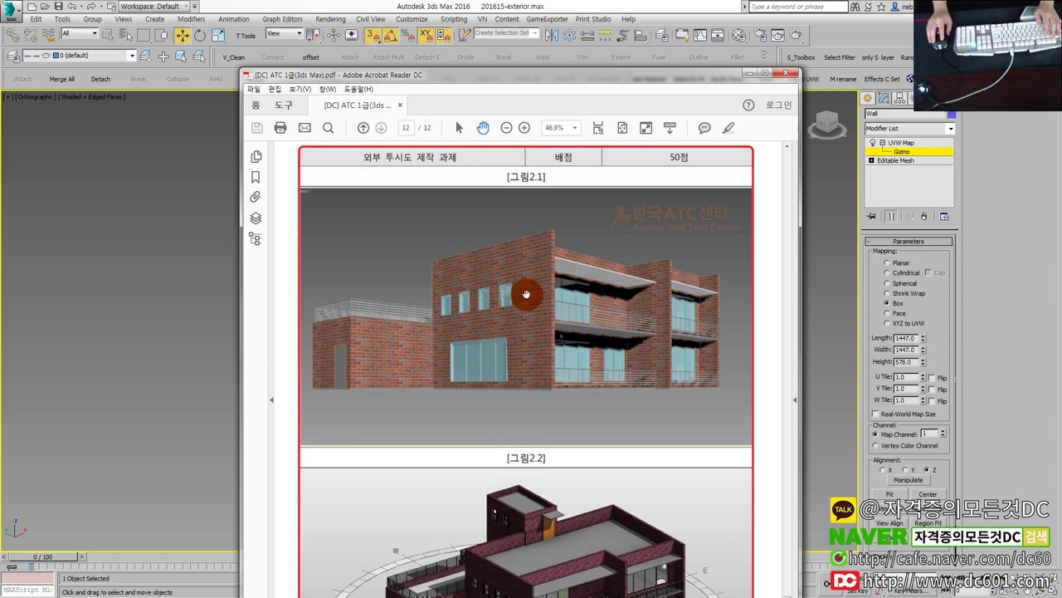
pyautogui.scroll(-2, 607, 282)
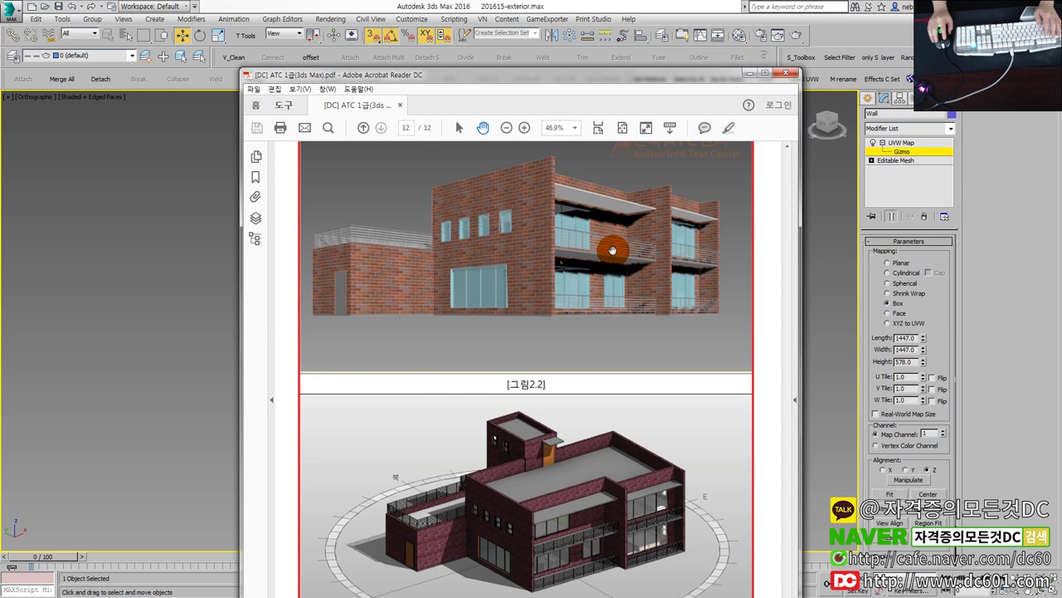
pyautogui.scroll(1, 590, 283)
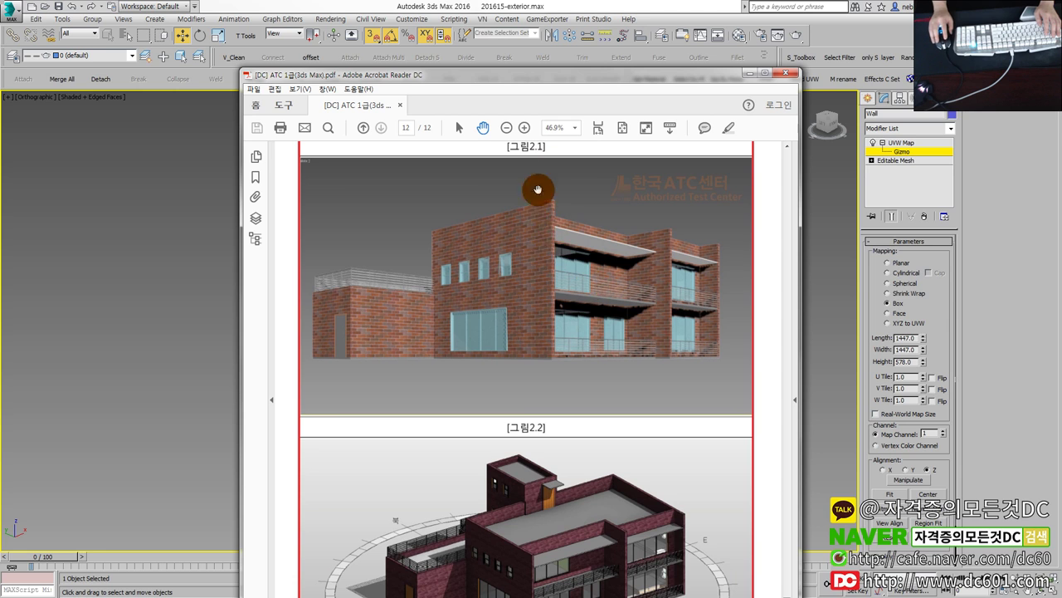
pyautogui.scroll(-2, 595, 336)
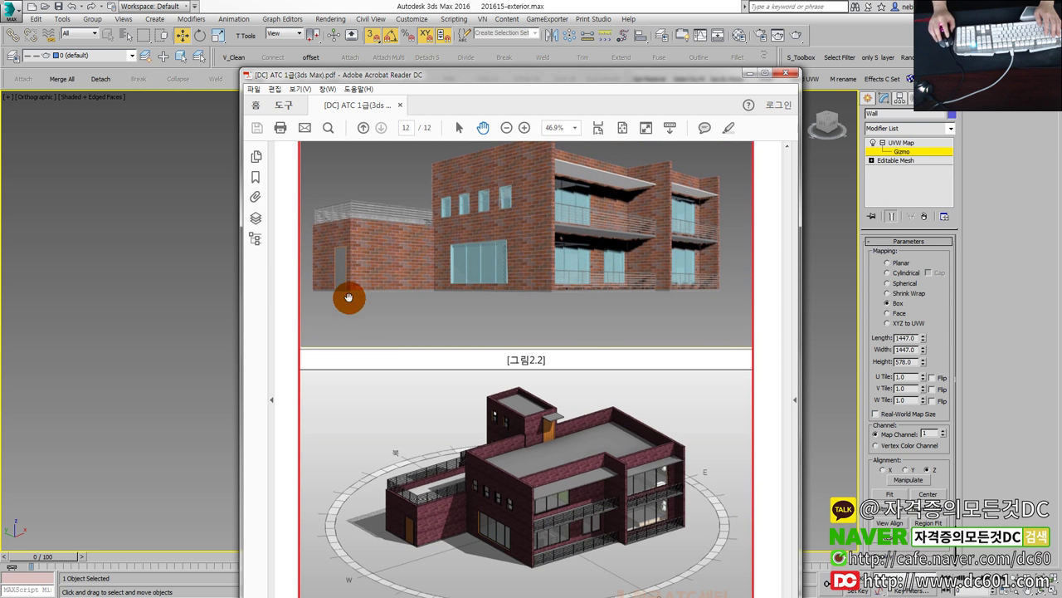
pyautogui.moveTo(496, 86); pyautogui.dragTo(1013, 92)
pyautogui.click(723, 269)
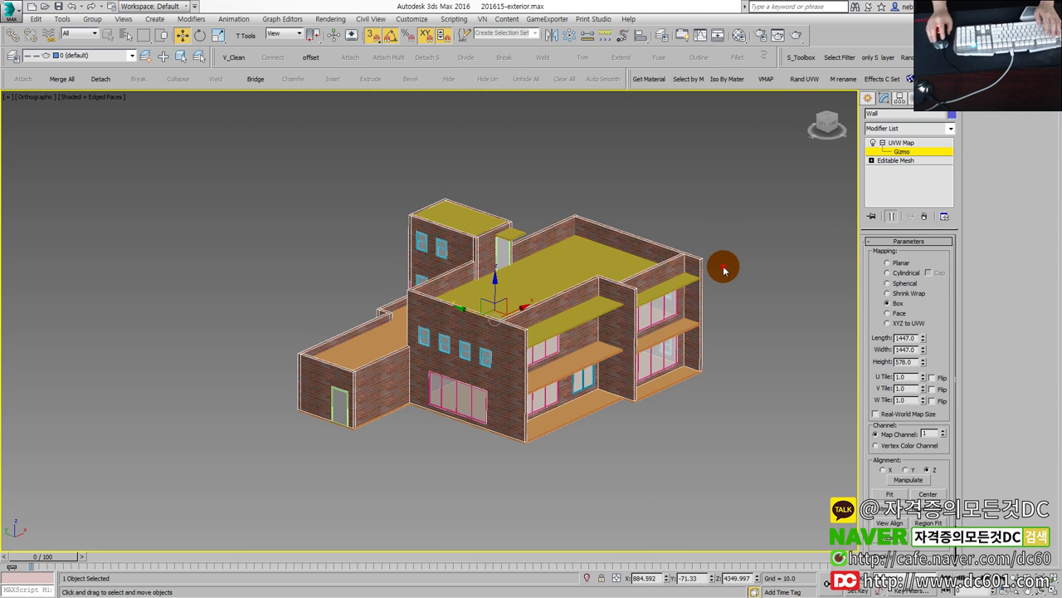
# Exit the gizmo level, deselect the building and maximize the Top viewport.
pyautogui.click(913, 145)
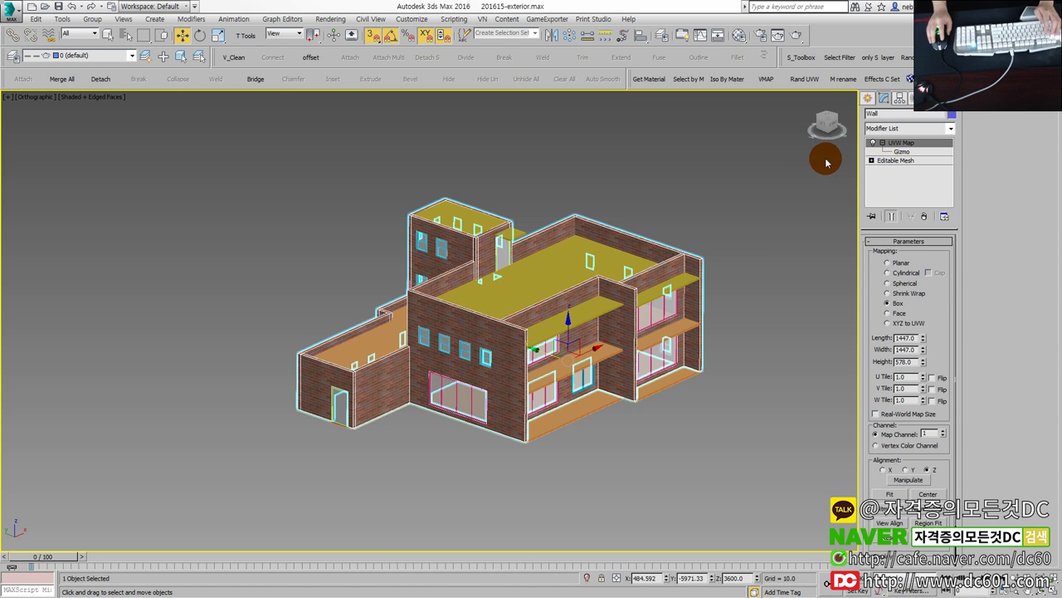
pyautogui.click(793, 166)
pyautogui.hotkey('alt', 'w')
pyautogui.click(306, 200)
pyautogui.hotkey('alt', 'w')
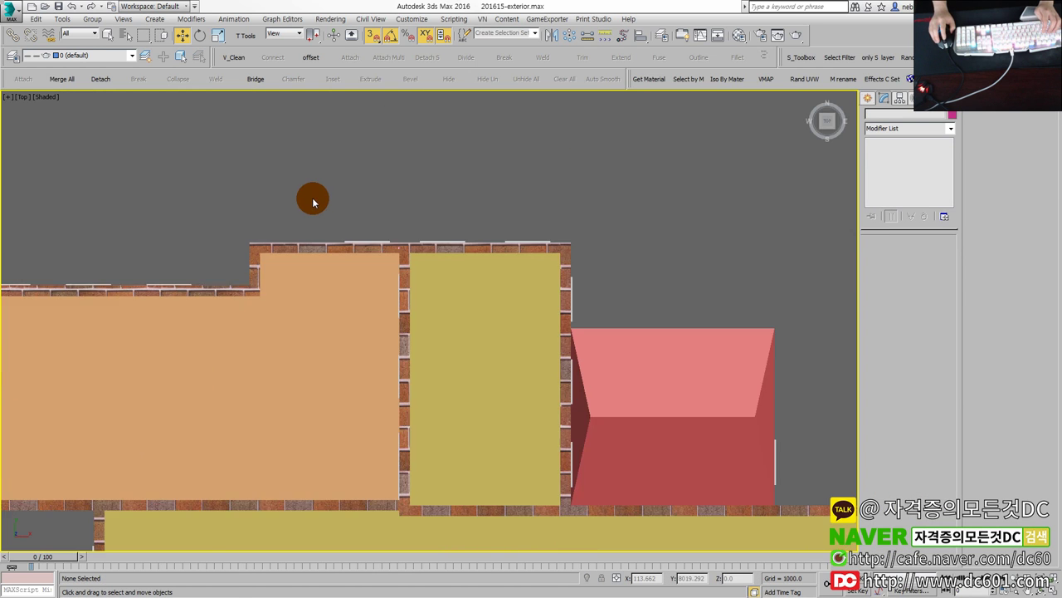
pyautogui.scroll(-5, 312, 202)
# Create a target camera southwest of the building aimed at it, then restore four viewports.
pyautogui.click(868, 98)
pyautogui.click(910, 116)
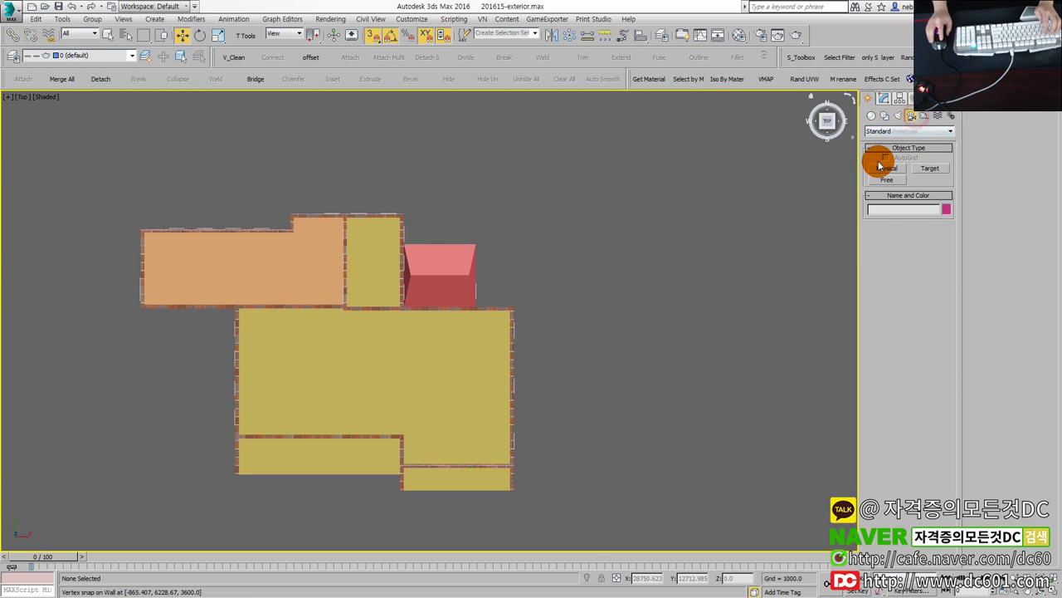
pyautogui.click(893, 170)
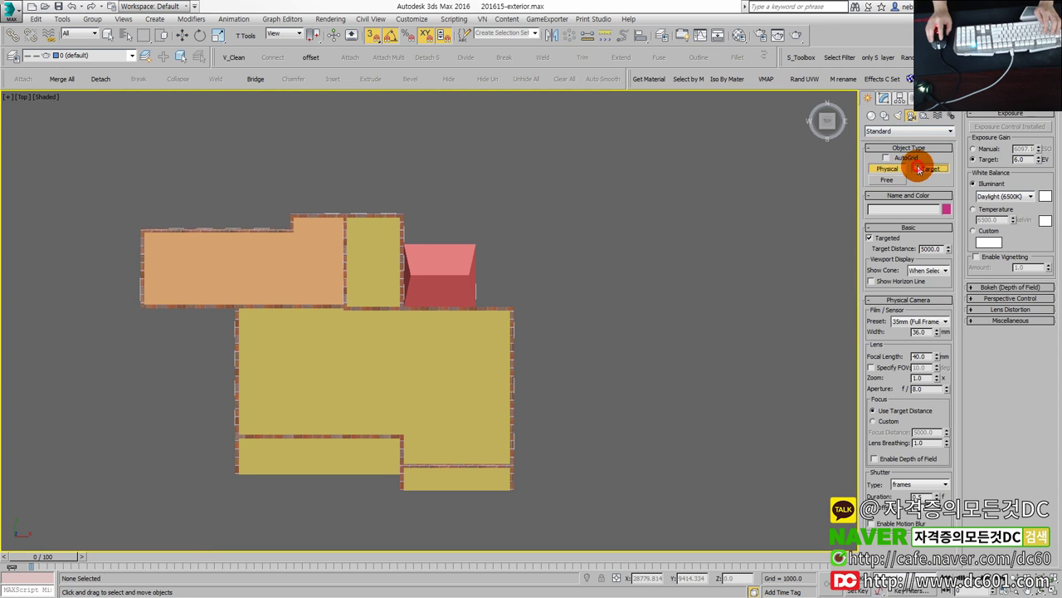
pyautogui.click(919, 169)
pyautogui.moveTo(434, 304); pyautogui.dragTo(625, 247, button='middle')
pyautogui.scroll(-2, 625, 247)
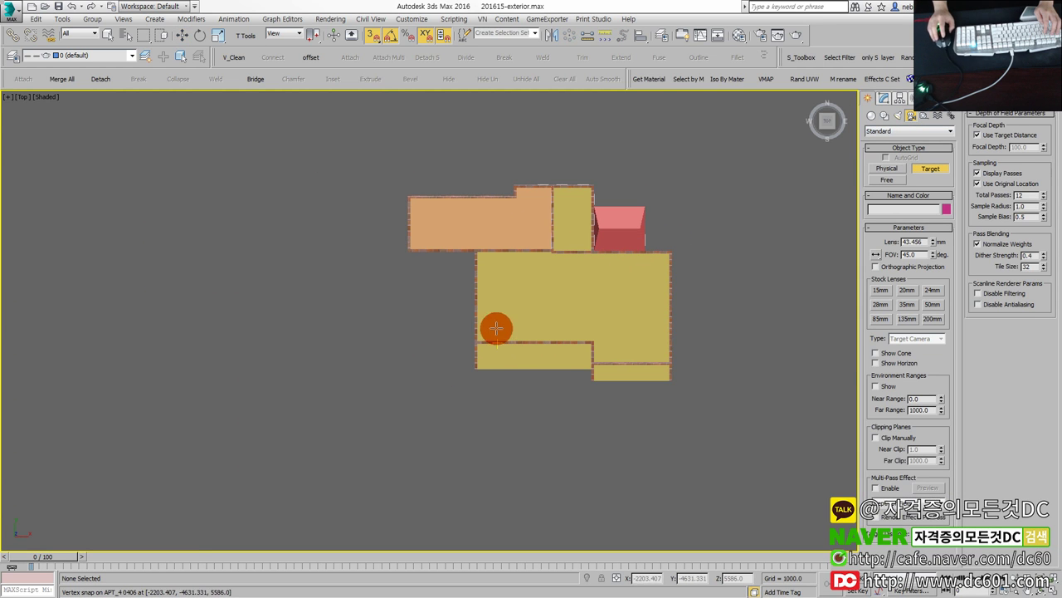
pyautogui.moveTo(323, 465); pyautogui.dragTo(653, 187)
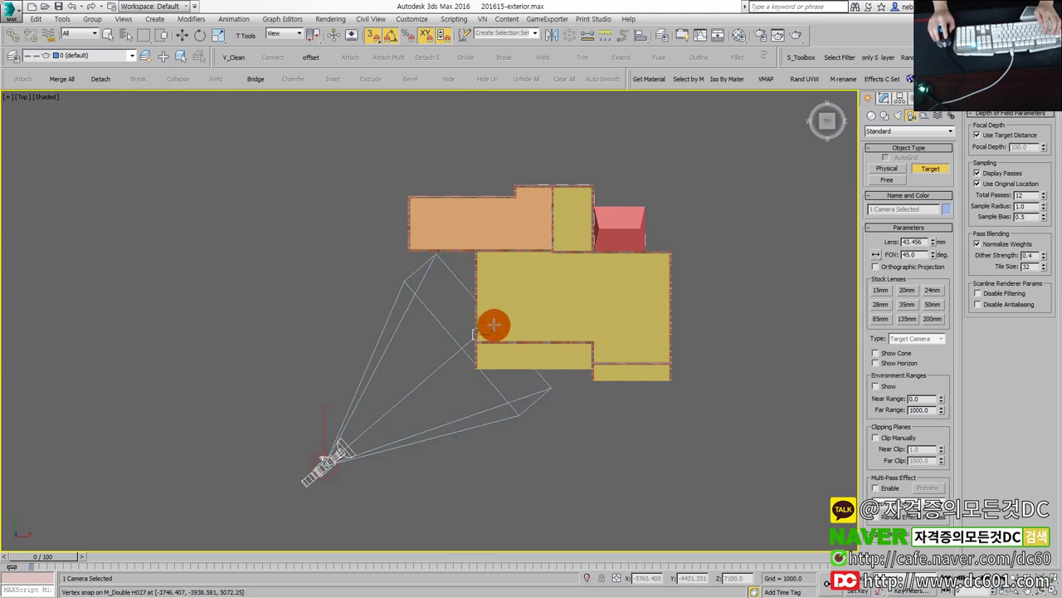
pyautogui.moveTo(654, 187); pyautogui.dragTo(655, 185)
pyautogui.hotkey('alt', 'w')
pyautogui.hotkey('alt', 'w')
pyautogui.hotkey('alt', 'w')
# Show the camera view in the lower-right viewport and raise the camera to a snapped height.
pyautogui.press('w')
pyautogui.press('c')
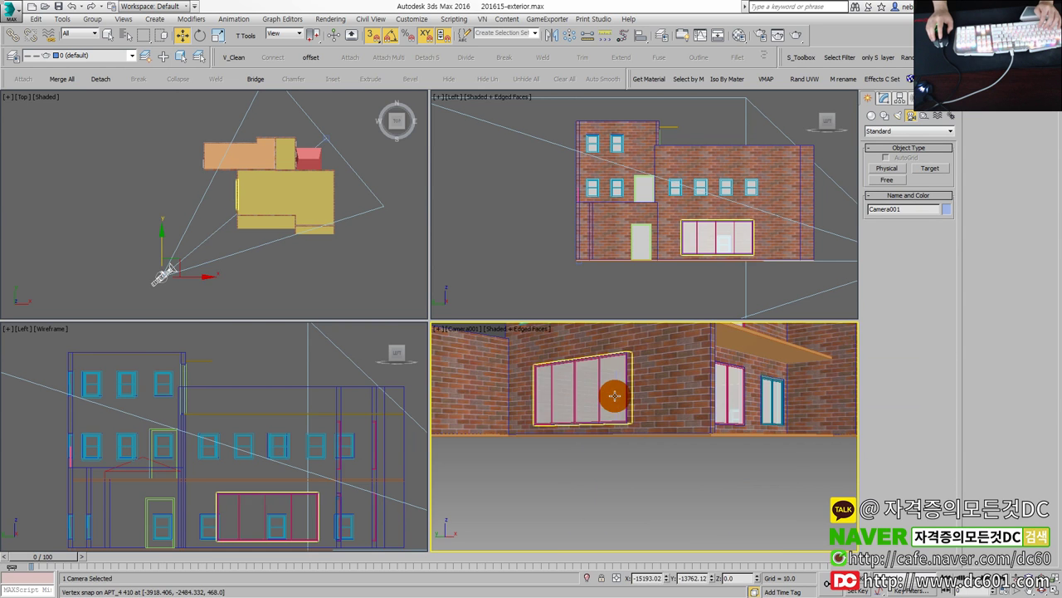
pyautogui.moveTo(618, 412); pyautogui.dragTo(646, 415)
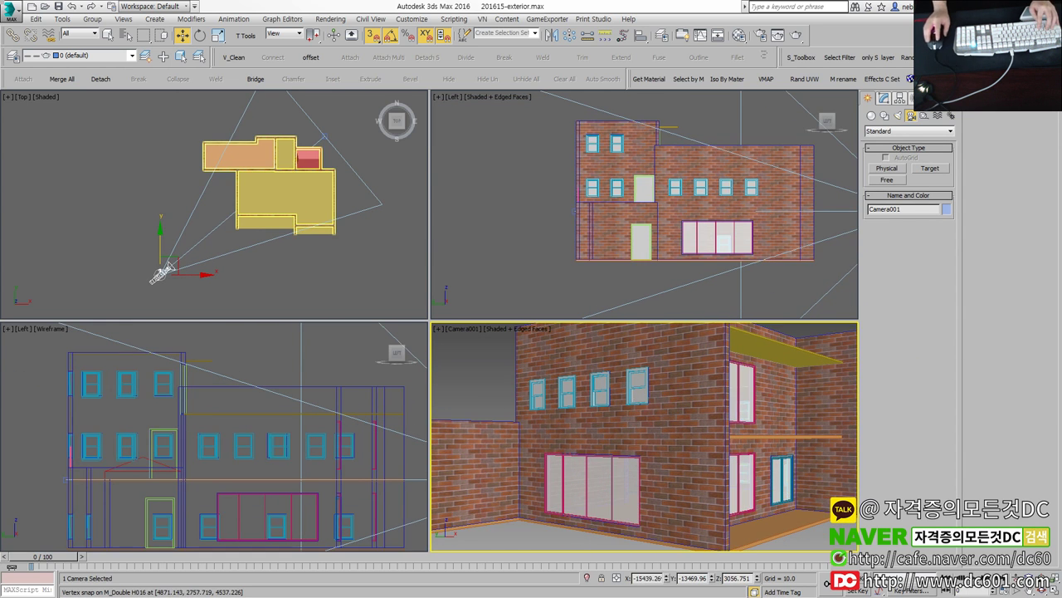
# Consult the exam PDF, then move it aside and return to 3ds Max.
pyautogui.hotkey('alt', 'Tab')
pyautogui.scroll(-2, 508, 248)
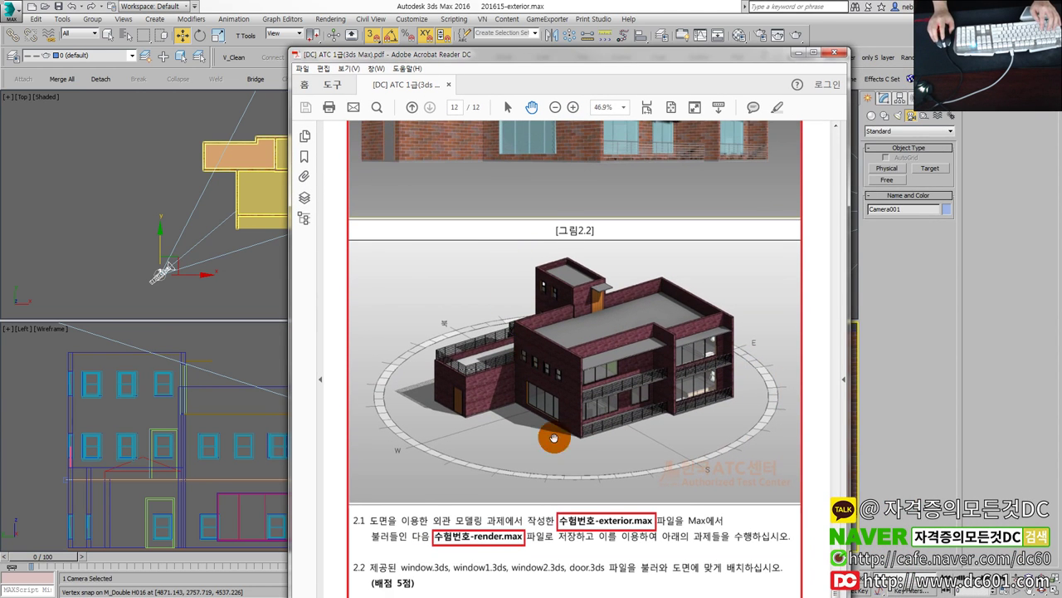
pyautogui.scroll(-3, 509, 248)
pyautogui.scroll(-1, 582, 448)
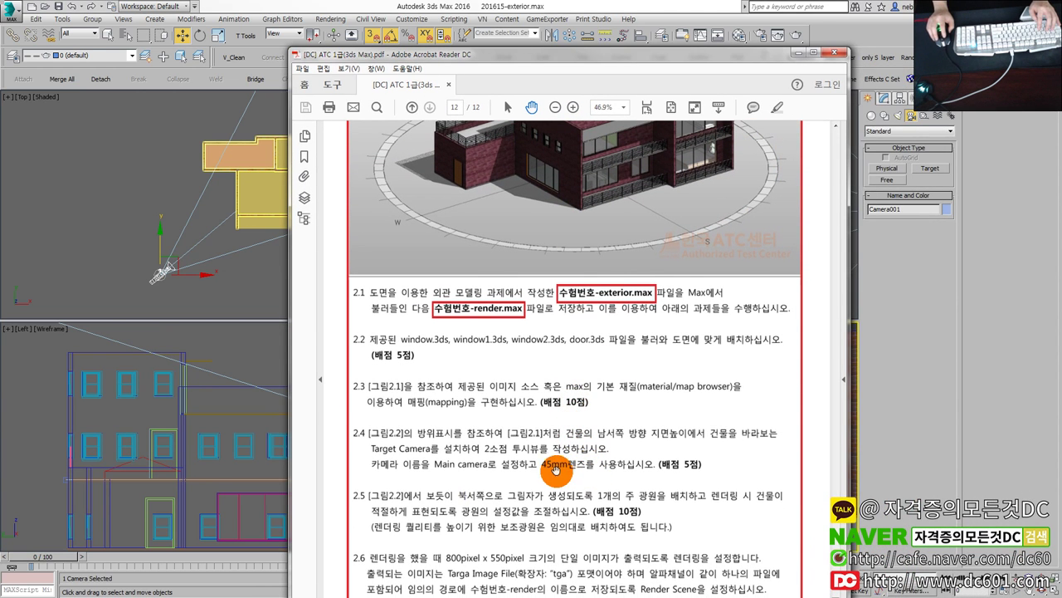
pyautogui.click(976, 473)
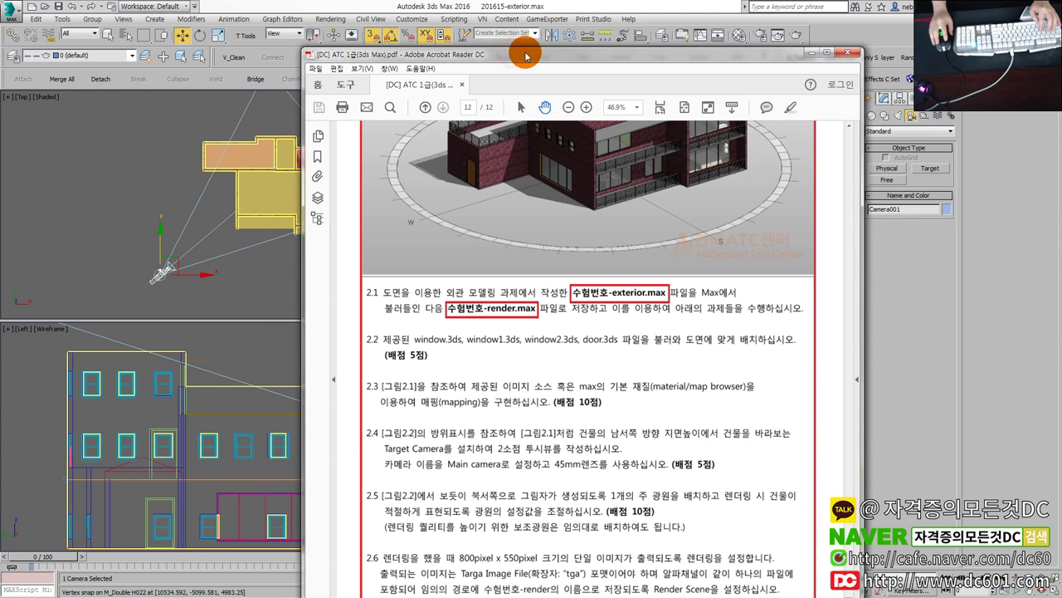
pyautogui.moveTo(512, 56); pyautogui.dragTo(1036, 64)
pyautogui.click(905, 141)
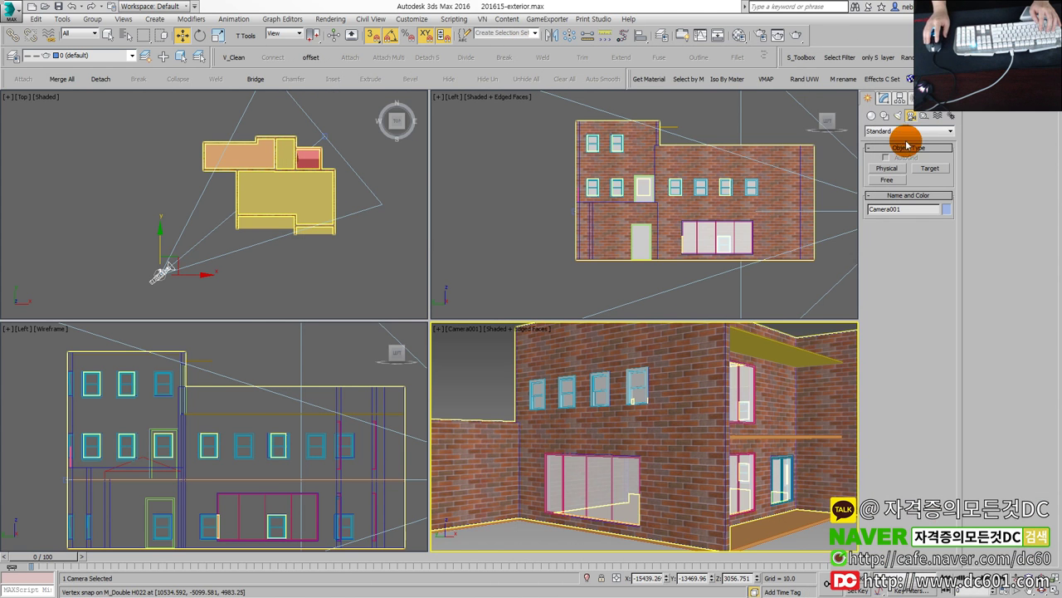
# Rename Camera001 to 'Main camera'.
pyautogui.click(878, 103)
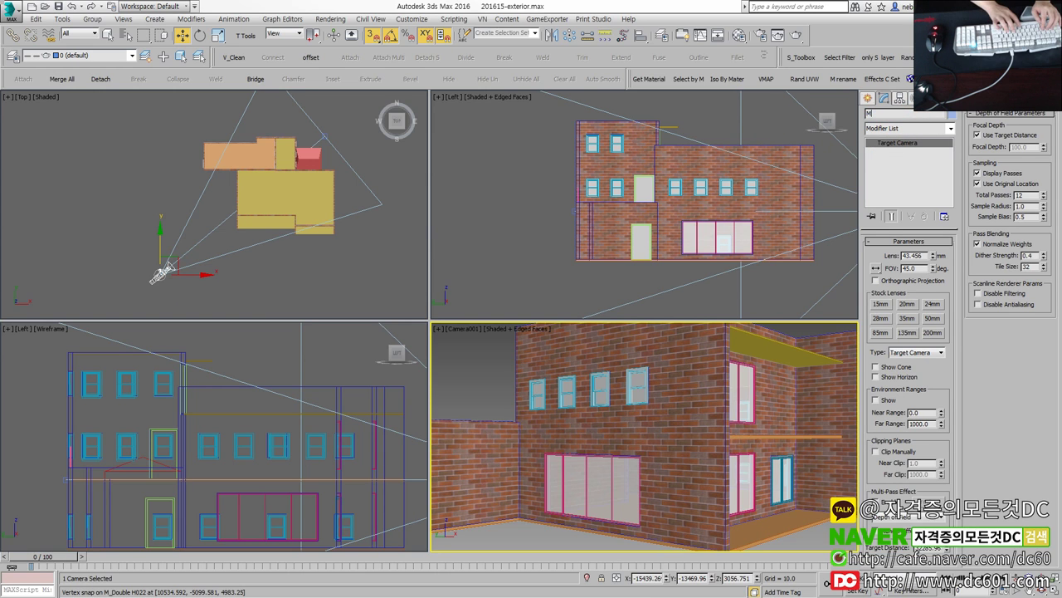
pyautogui.write('Main')
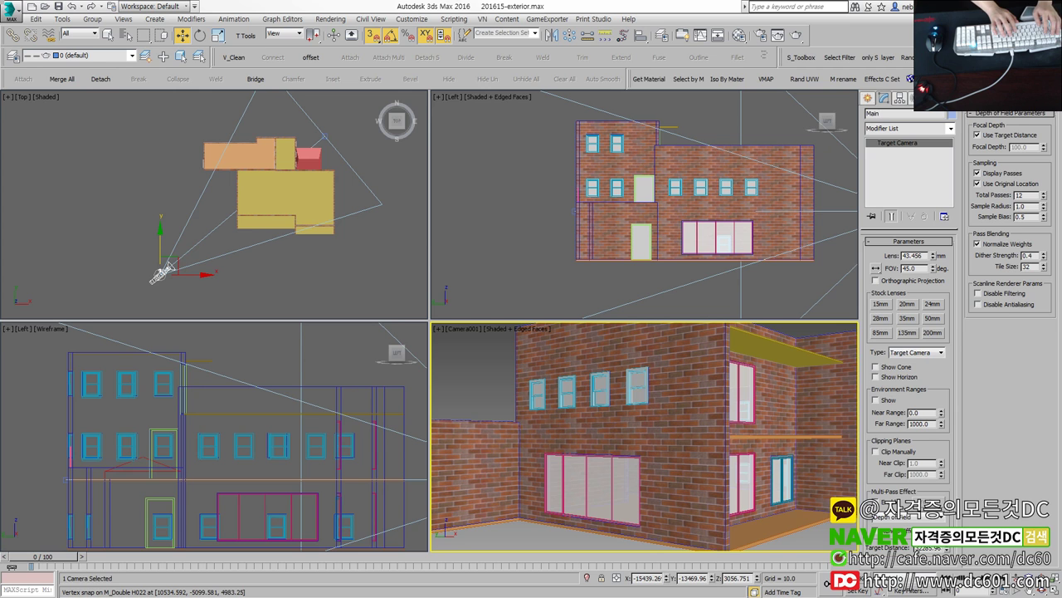
pyautogui.press('BackSpace')
pyautogui.press('BackSpace')
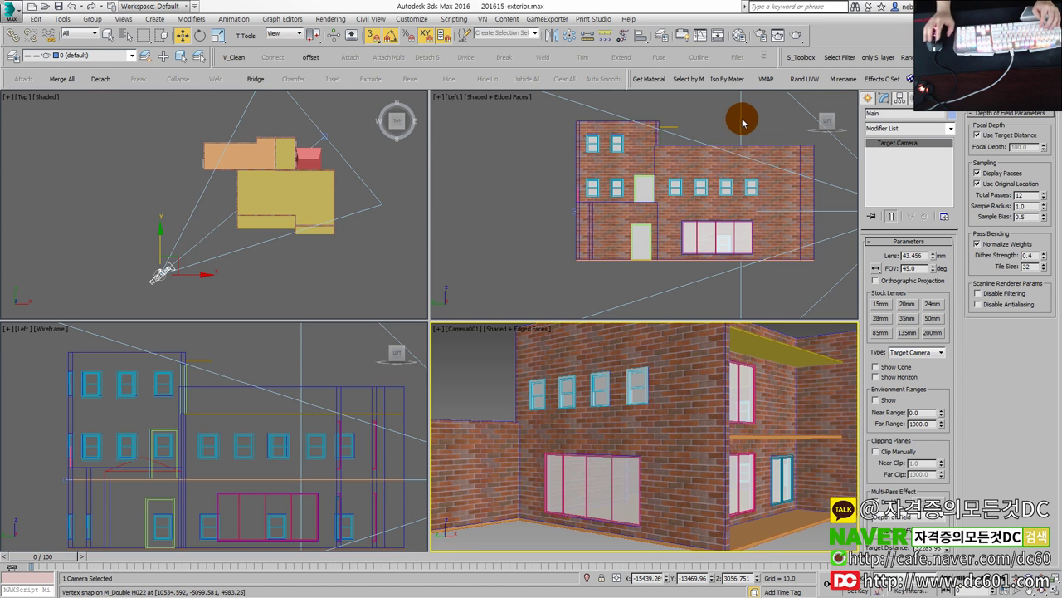
pyautogui.press('Return')
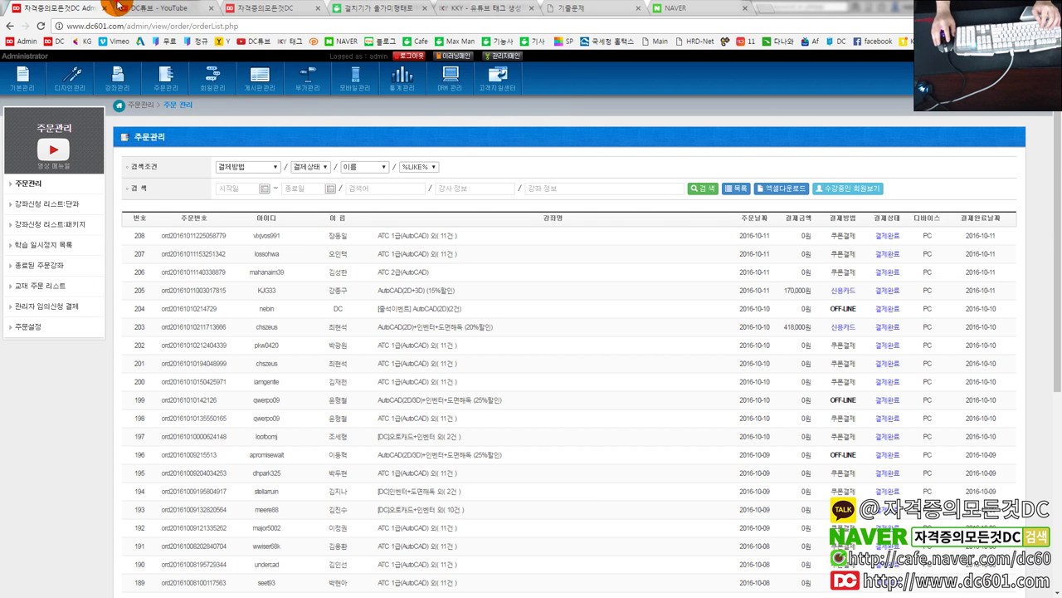
# Check the DC gallery browser tab and the exam PDF, then select the building.
pyautogui.click(184, 7)
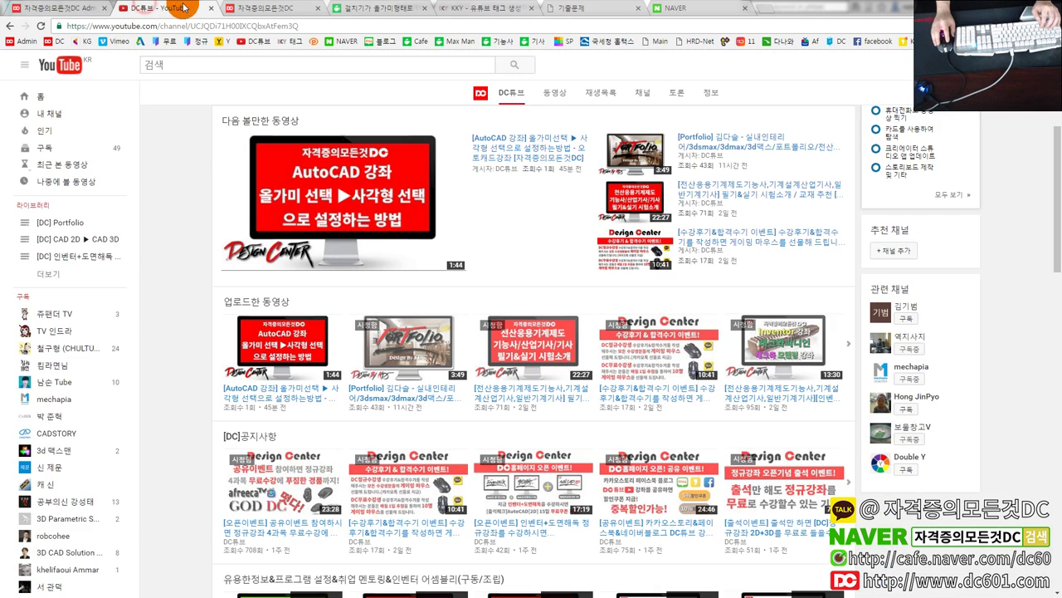
pyautogui.click(264, 7)
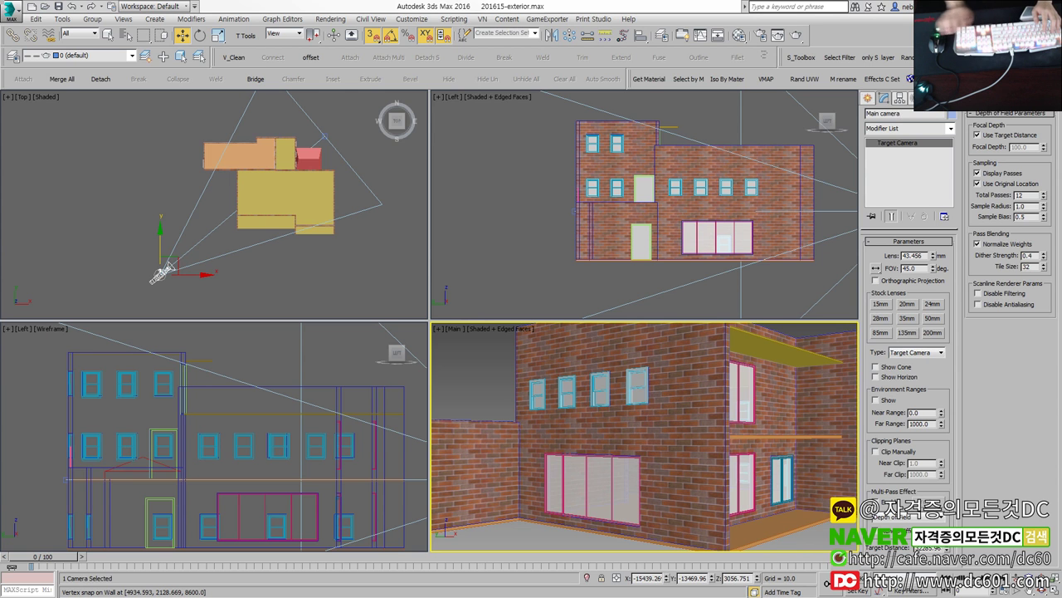
pyautogui.moveTo(1061, 43)
pyautogui.mouseDown()
pyautogui.moveTo(612, 47)
pyautogui.moveTo(1012, 54)
pyautogui.mouseUp()
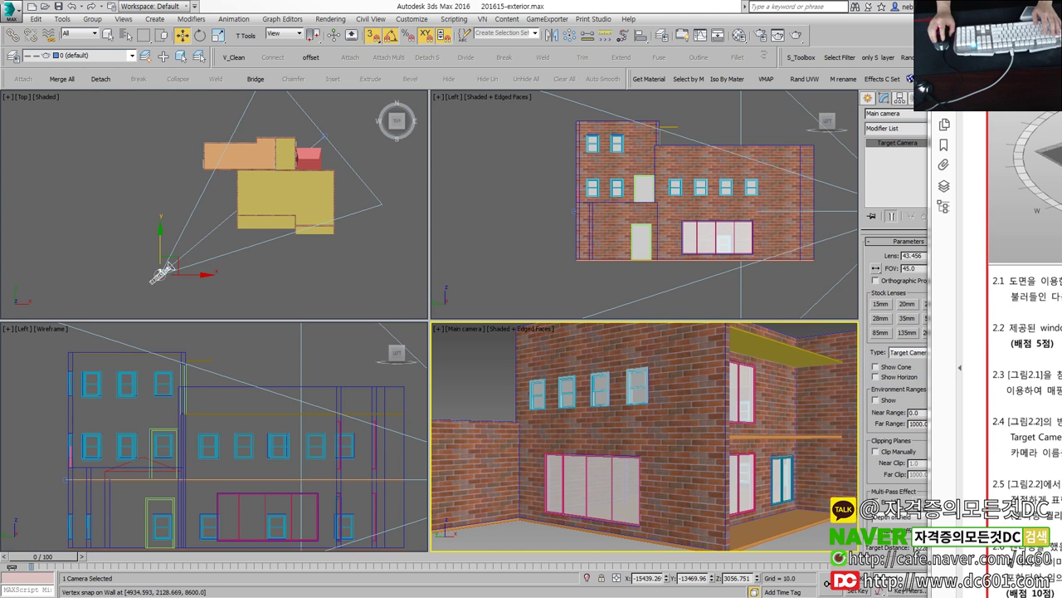
pyautogui.click(681, 329)
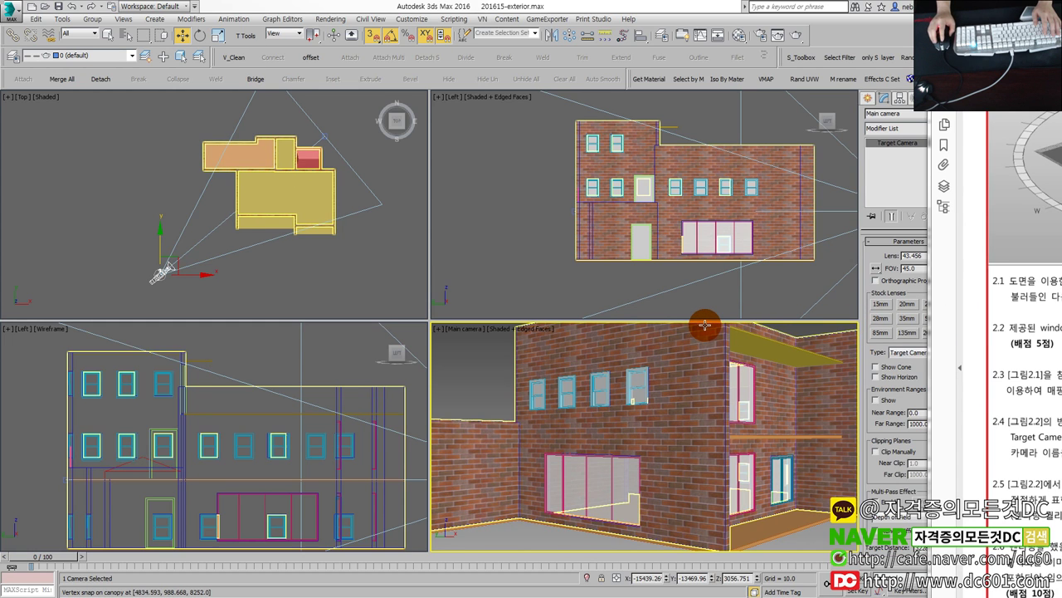
# Set the Main camera's lens to 45 mm in its Parameters rollout.
pyautogui.click(581, 276)
pyautogui.click(164, 276)
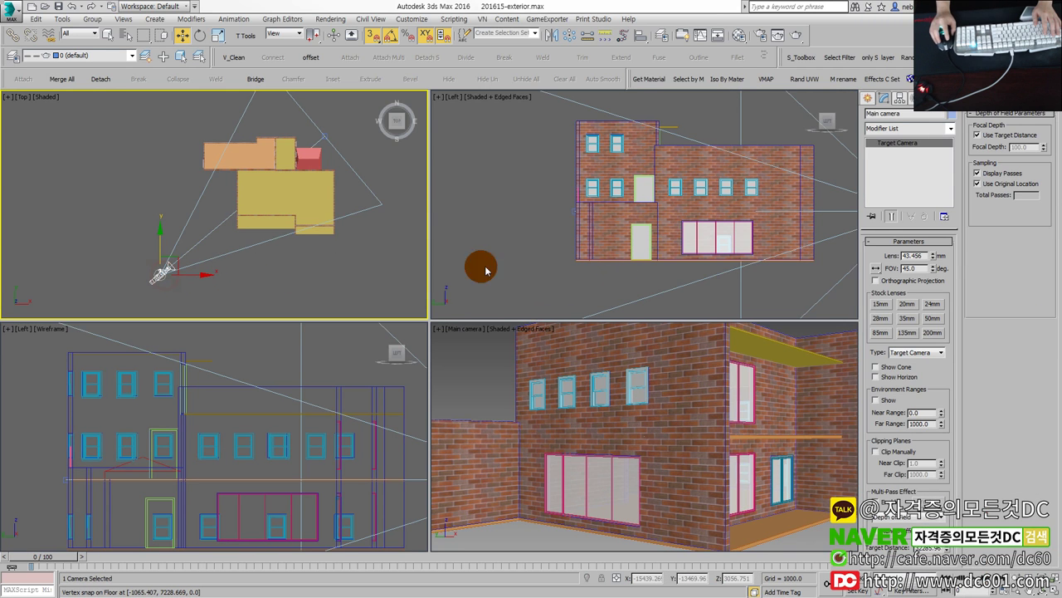
pyautogui.click(931, 317)
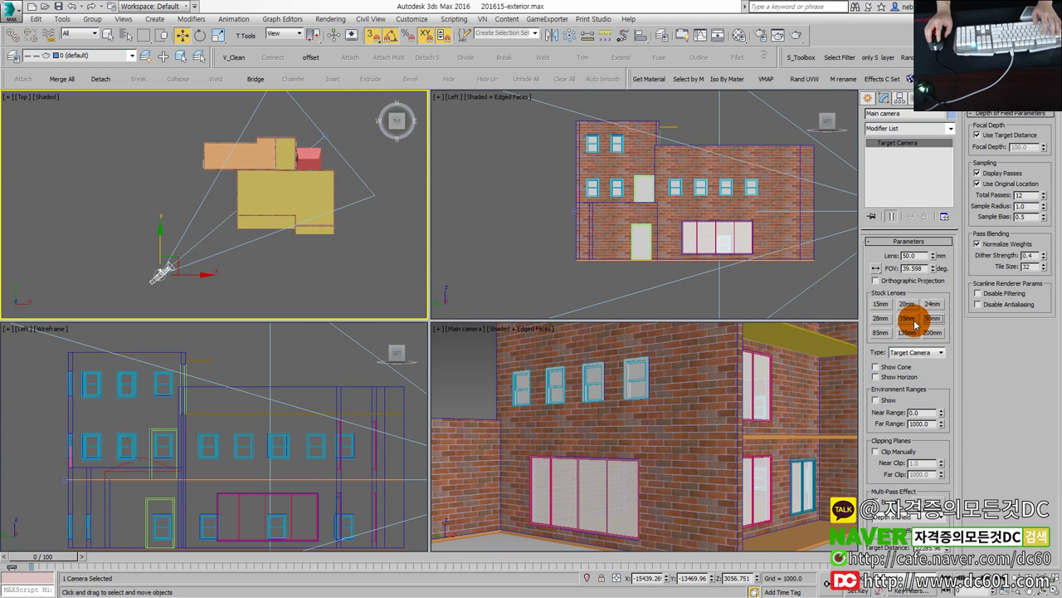
pyautogui.moveTo(923, 256); pyautogui.dragTo(872, 266)
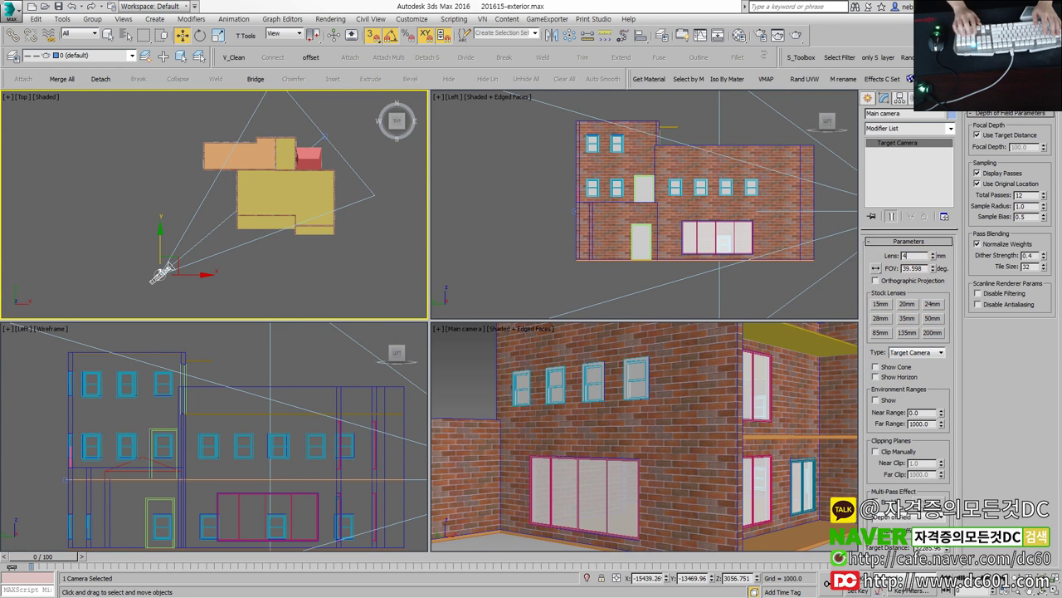
pyautogui.write('45')
pyautogui.press('Return')
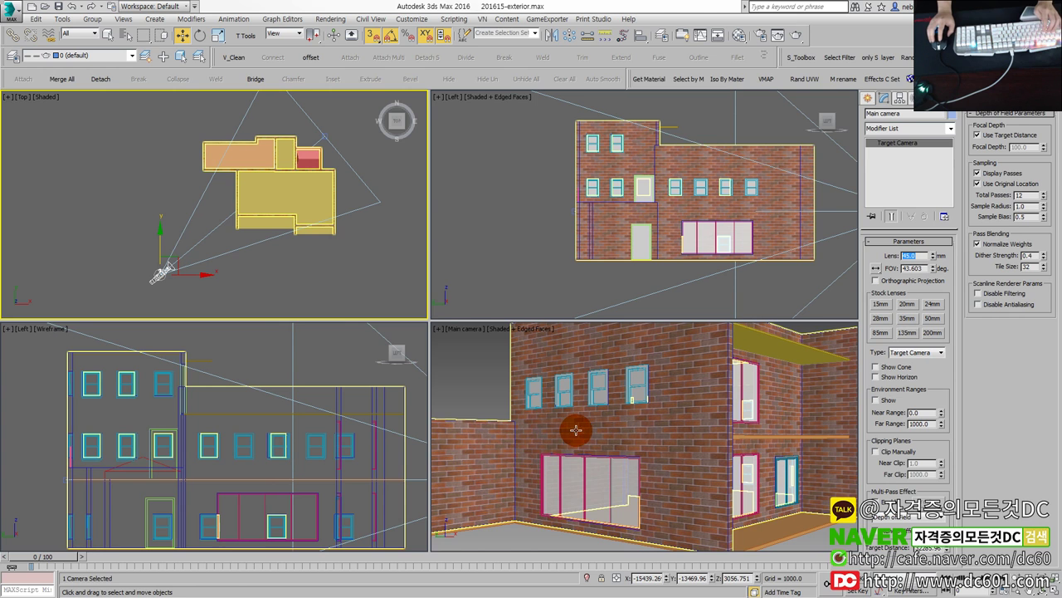
# Make the camera viewport active and bring the exam PDF back beside 3ds Max.
pyautogui.middleClick(577, 429)
pyautogui.click(1021, 366)
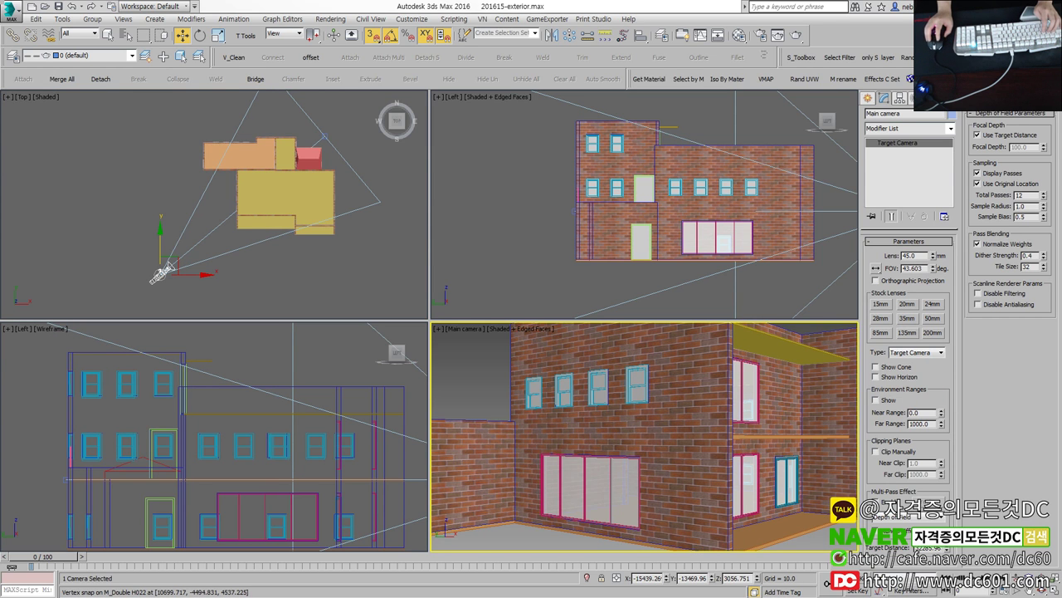
pyautogui.hotkey('alt', 'Tab')
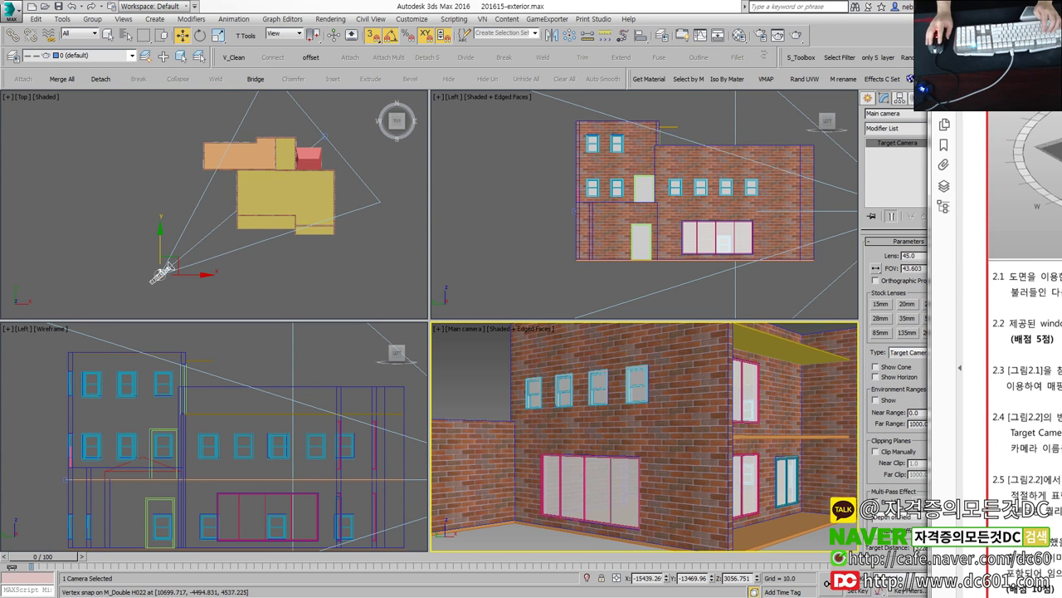
pyautogui.moveTo(1054, 52); pyautogui.dragTo(700, 52)
pyautogui.scroll(-2, 764, 384)
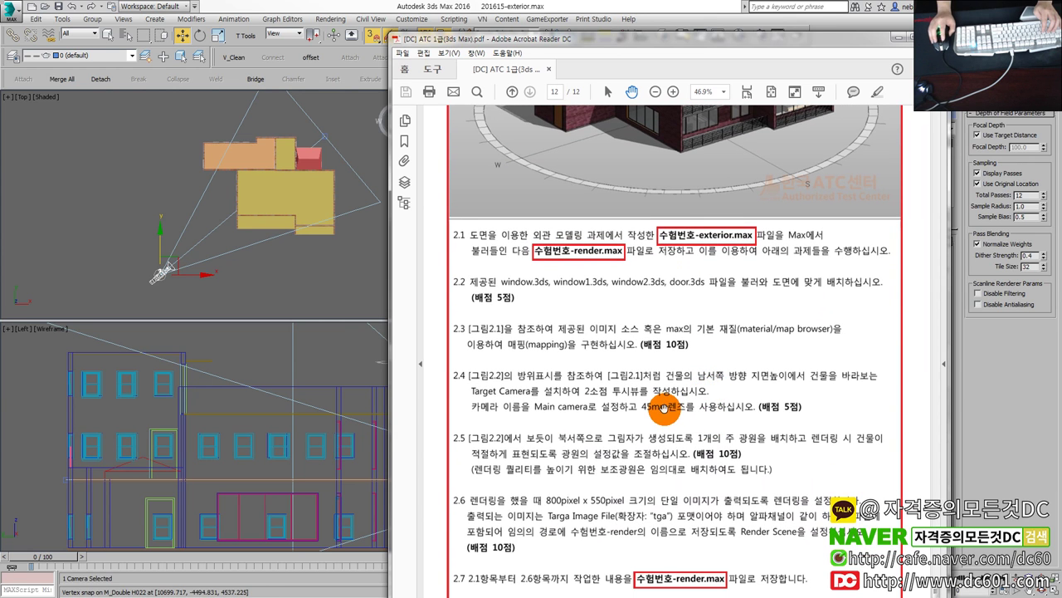
# Read the task sheet down to item 2.8, then return to 3ds Max and select the brick wall.
pyautogui.scroll(-1, 655, 411)
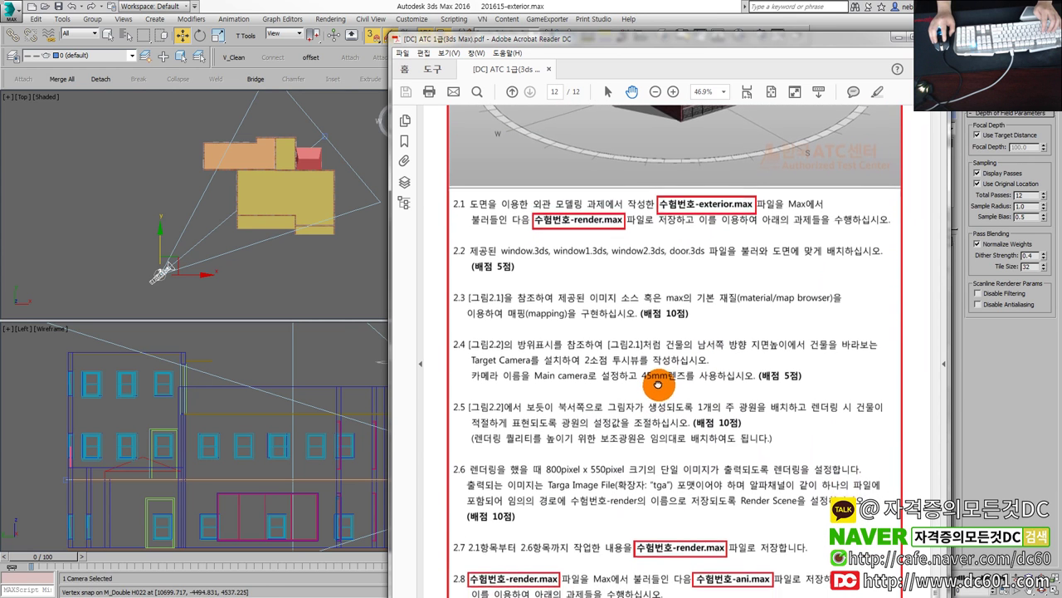
pyautogui.scroll(-1, 639, 382)
pyautogui.scroll(1, 581, 419)
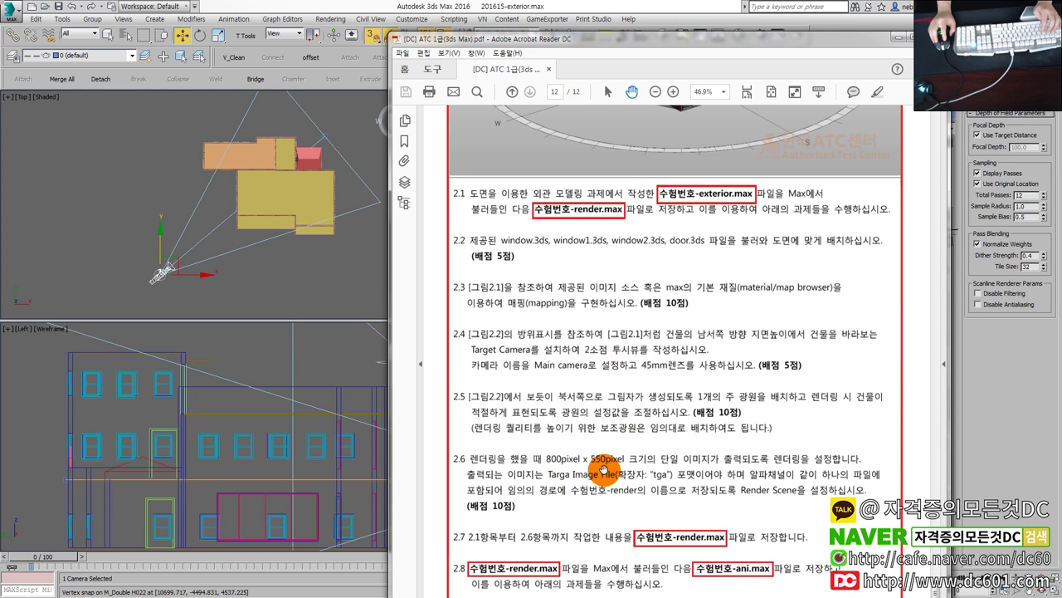
pyautogui.hotkey('alt', 'Tab')
pyautogui.click(517, 343)
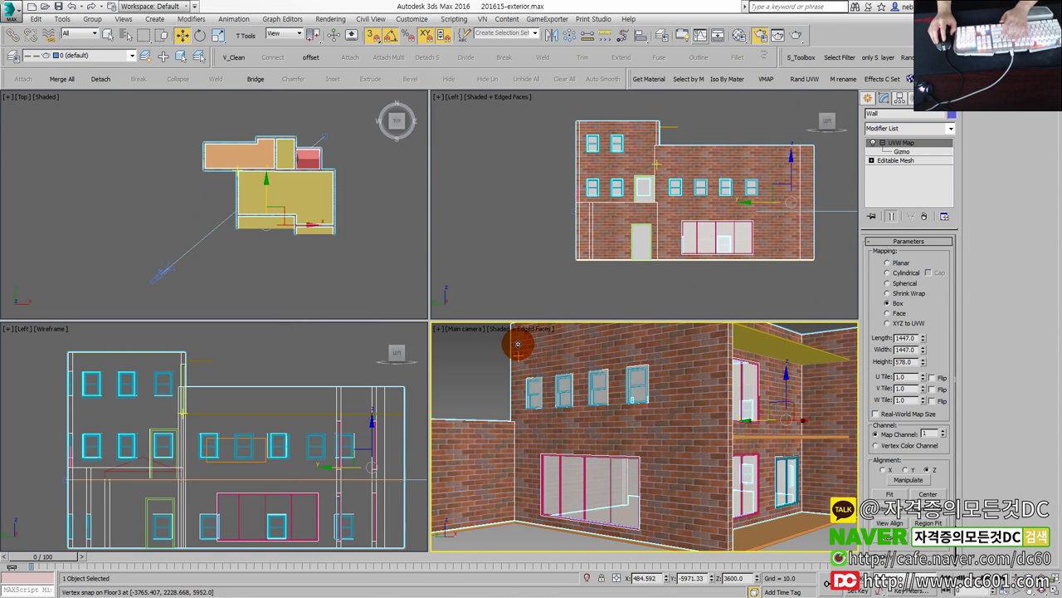
# Set the render Output Size to width 800 and height 450 in Render Setup (F10).
pyautogui.press('F10')
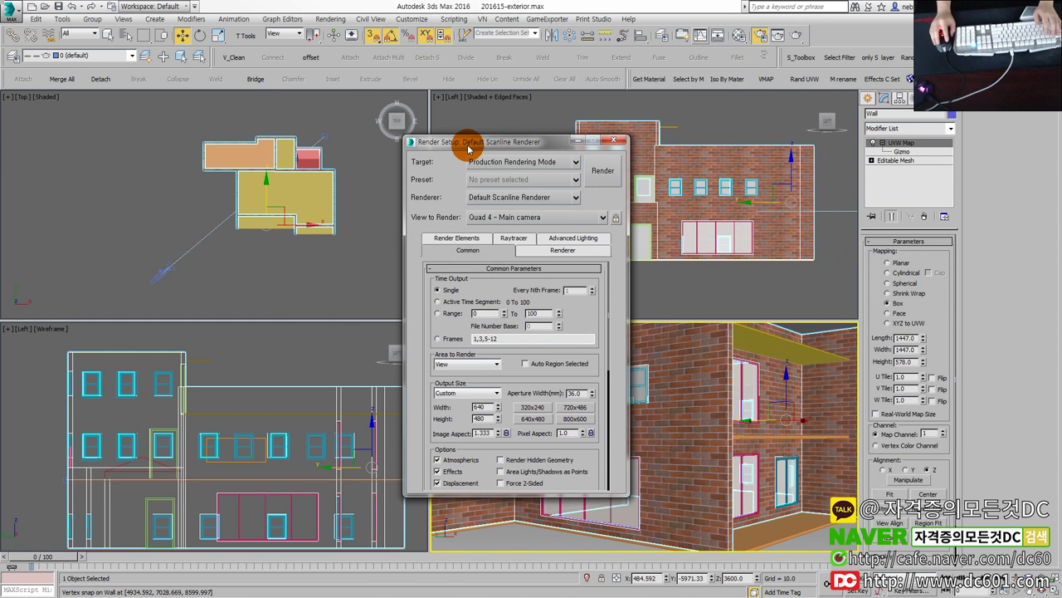
pyautogui.scroll(-3, 576, 296)
pyautogui.scroll(-1, 575, 296)
pyautogui.scroll(-1, 552, 311)
pyautogui.scroll(-1, 502, 320)
pyautogui.scroll(1, 496, 321)
pyautogui.moveTo(488, 304); pyautogui.dragTo(451, 305)
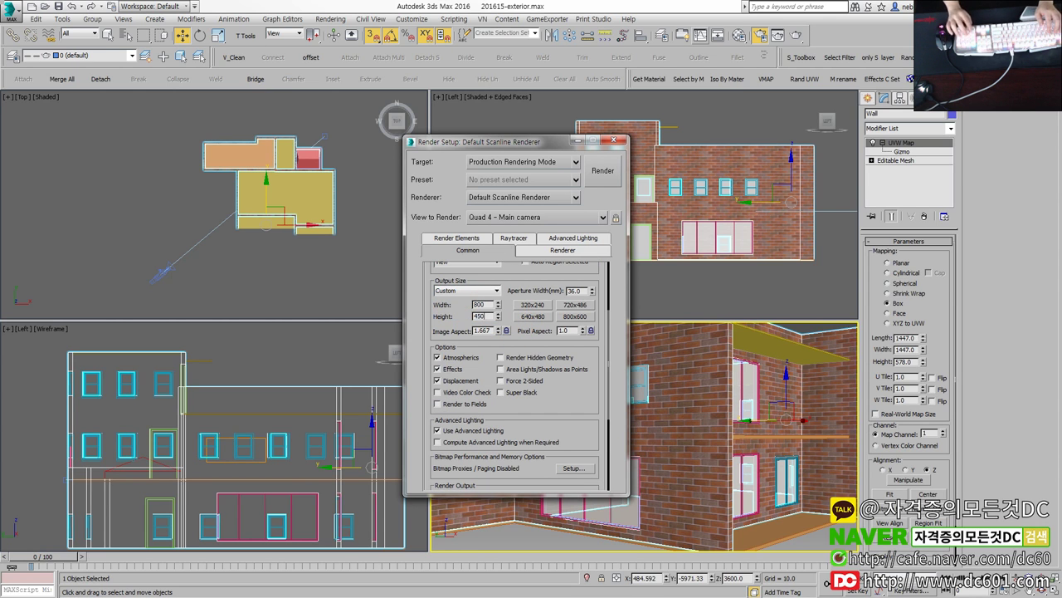
# Store 800x450 in an output-size preset, close Render Setup and deselect the wall.
pyautogui.rightClick(528, 306)
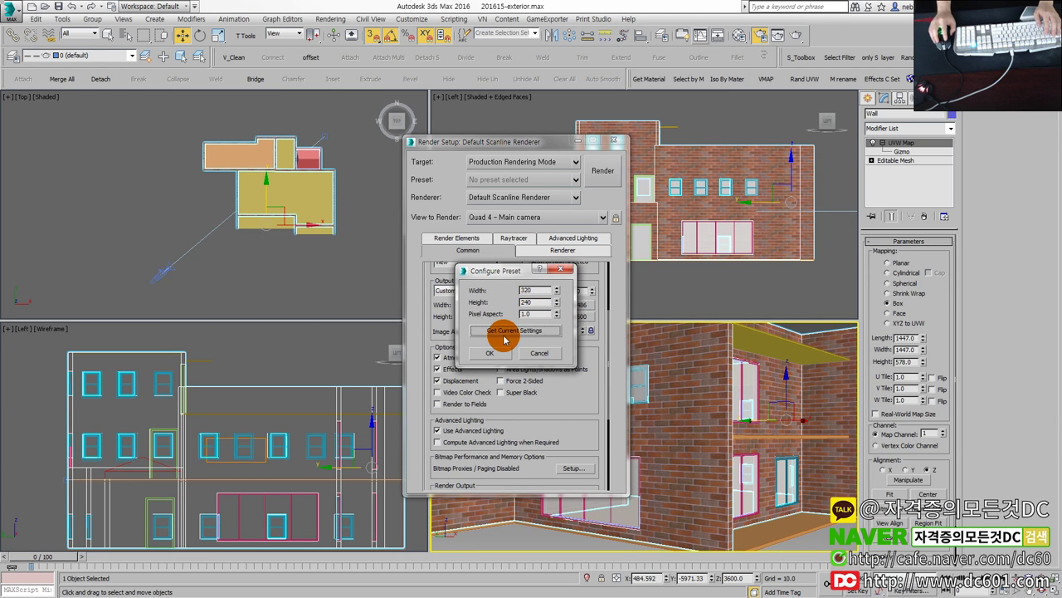
pyautogui.moveTo(494, 270); pyautogui.dragTo(677, 262)
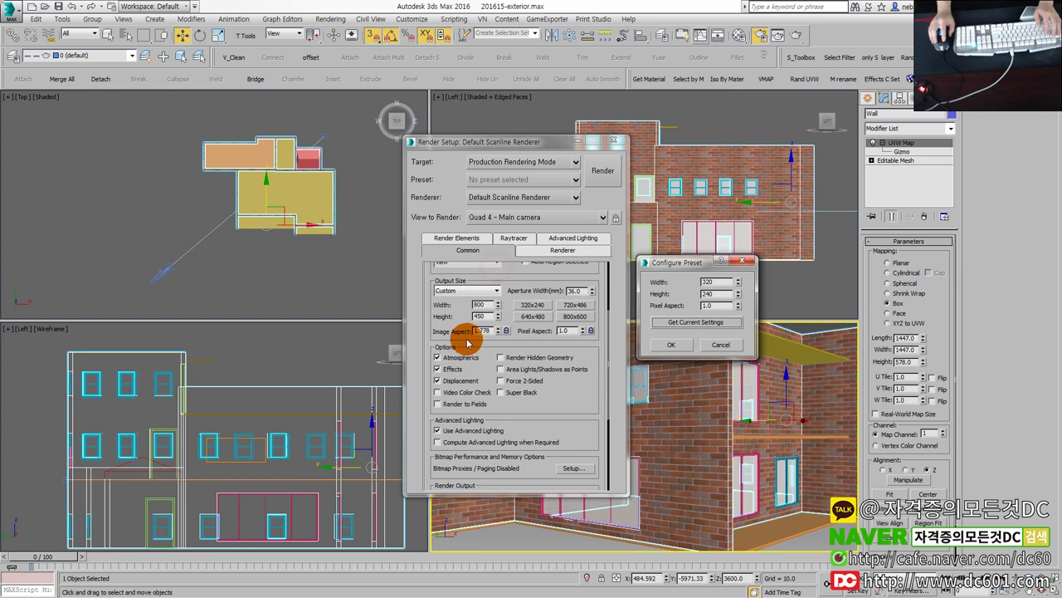
pyautogui.click(685, 322)
pyautogui.click(671, 349)
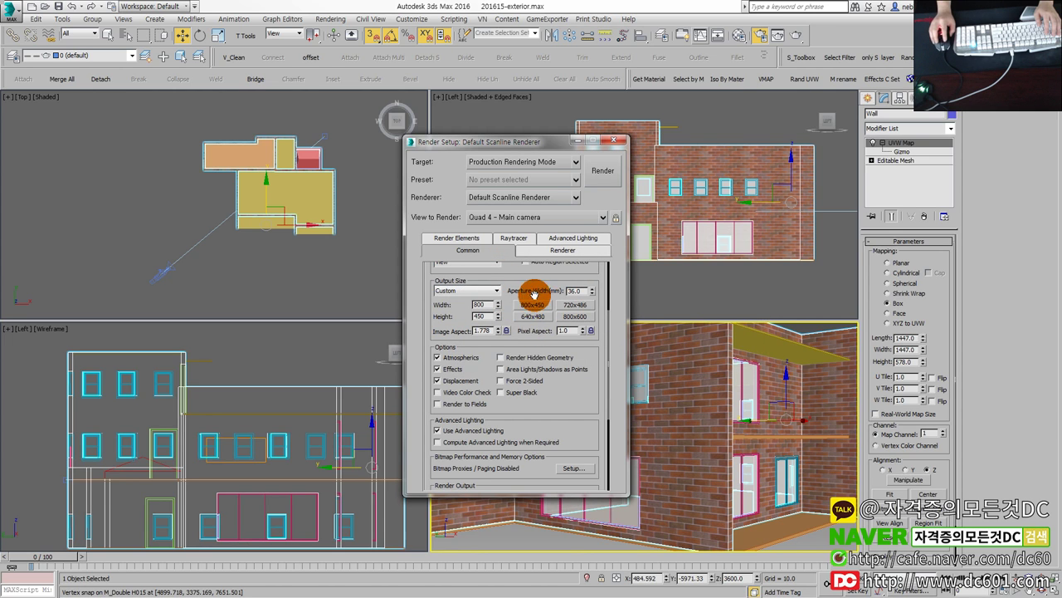
pyautogui.click(612, 140)
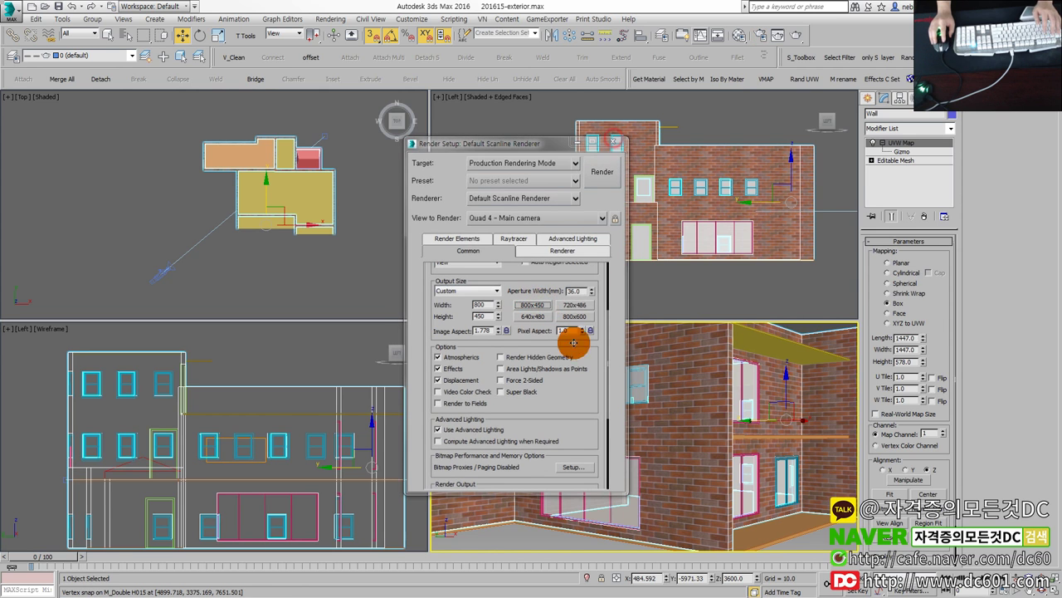
pyautogui.click(496, 363)
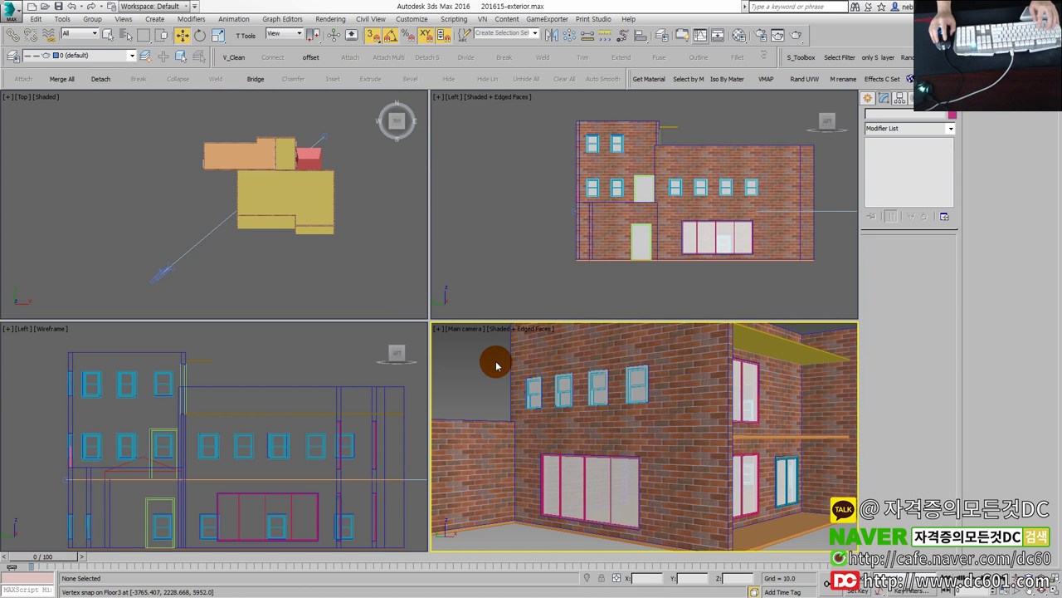
# Turn on the safe frame and orbit the Main camera, keeping its lens at 45 mm.
pyautogui.hotkey('shift', 'f')
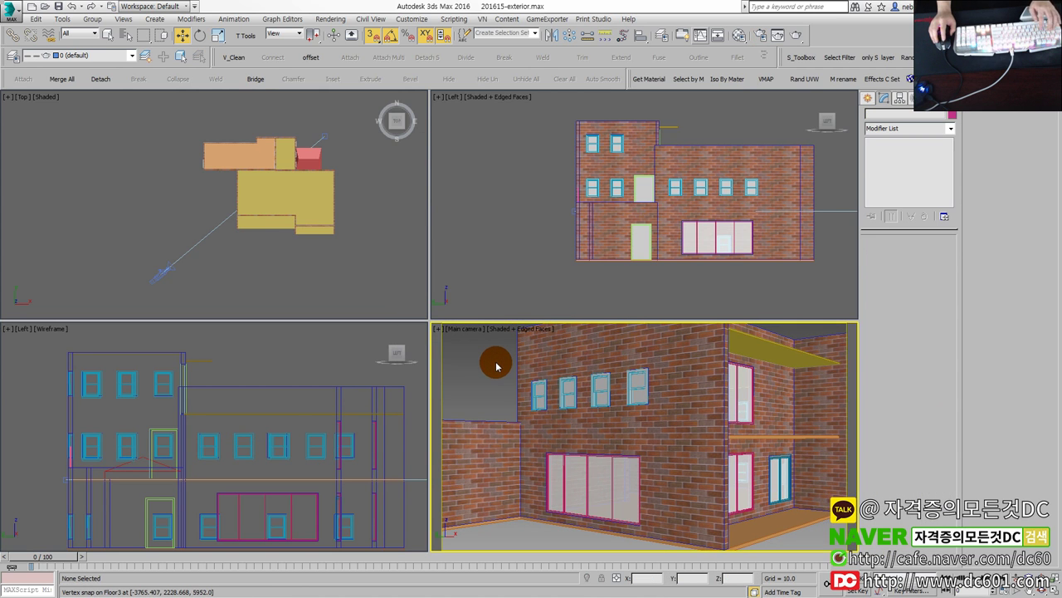
pyautogui.scroll(-4, 510, 372)
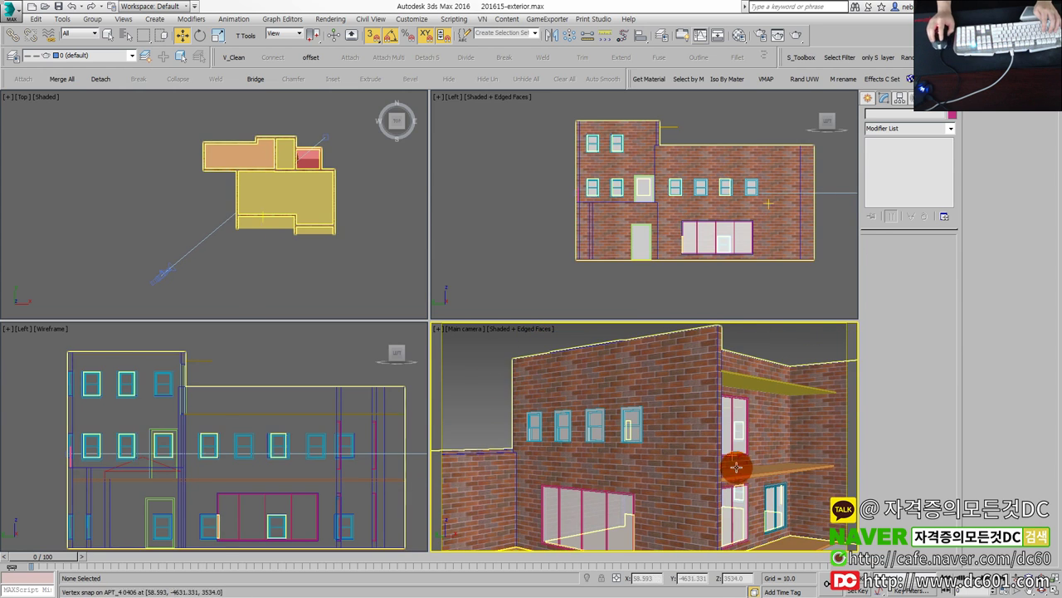
pyautogui.click(161, 266)
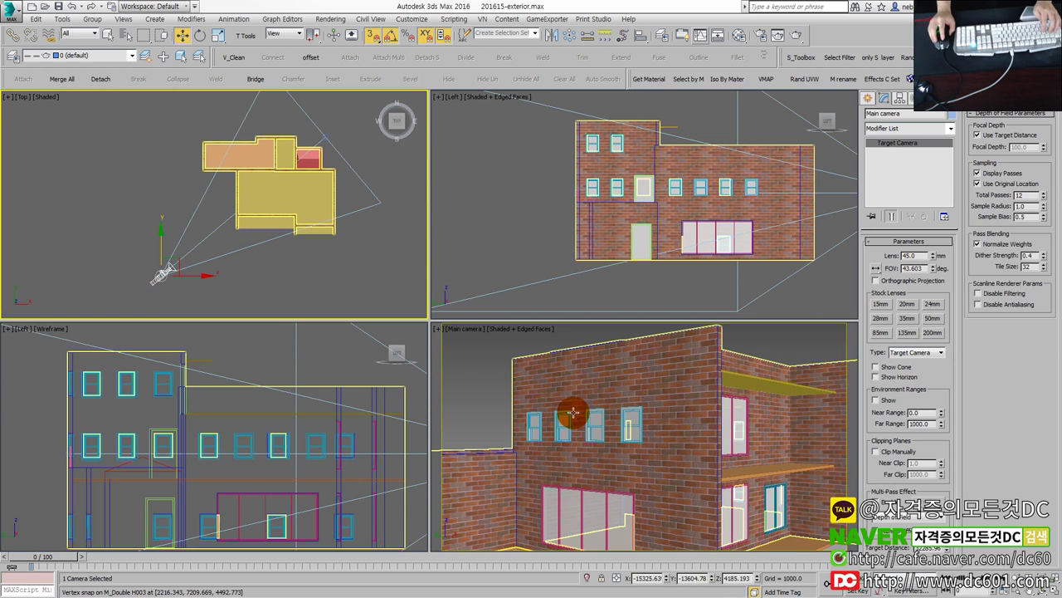
pyautogui.keyDown('alt'); pyautogui.moveTo(516, 391); pyautogui.dragTo(707, 441, button='middle'); pyautogui.keyUp('alt')
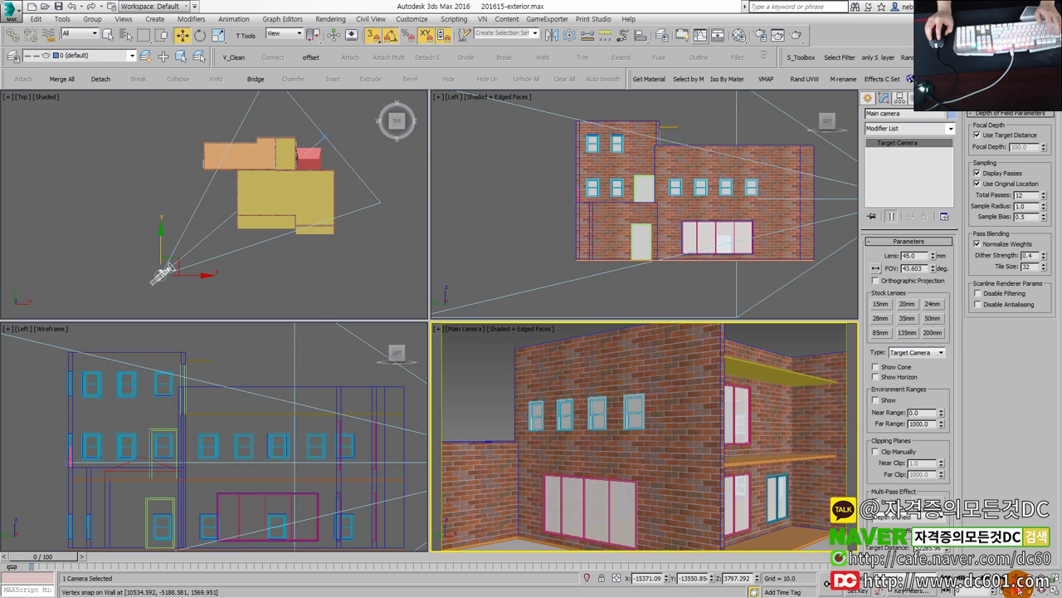
pyautogui.moveTo(619, 441); pyautogui.dragTo(699, 399)
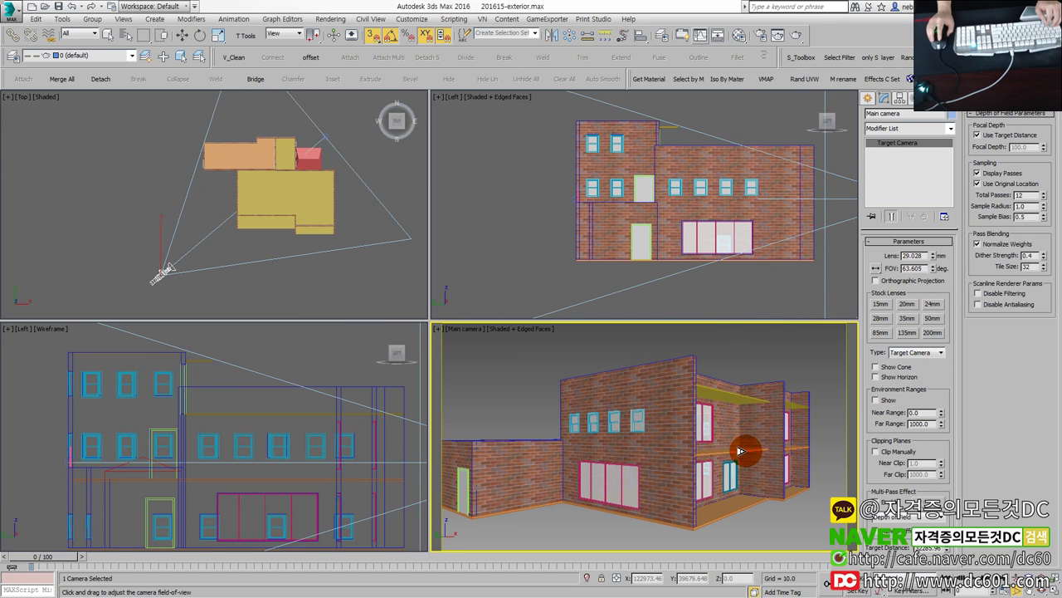
pyautogui.hotkey('ctrl', 'z')
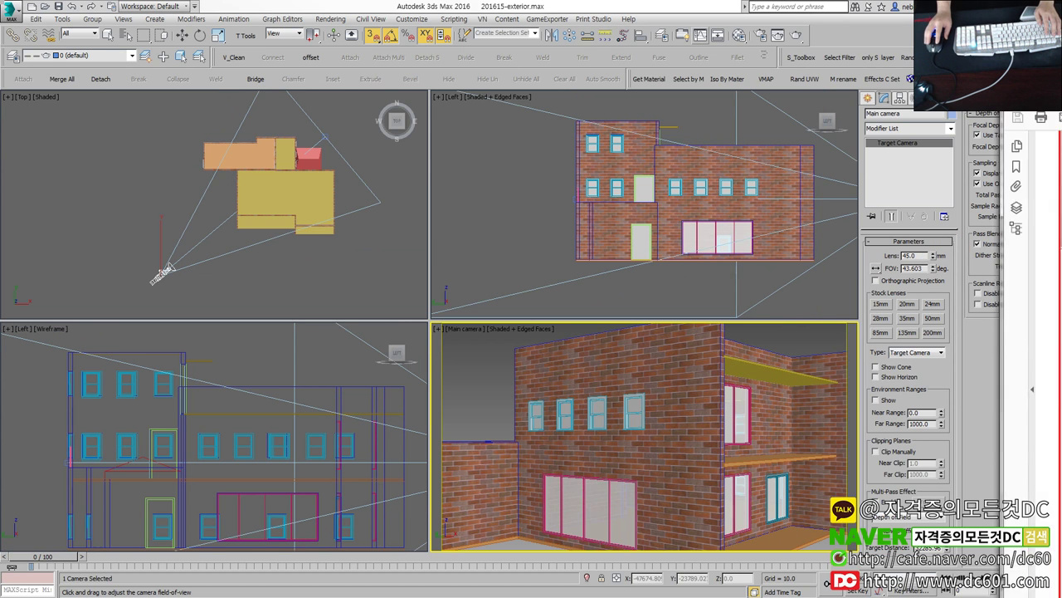
# Check the reference figure in the task sheet before returning to 3ds Max.
pyautogui.hotkey('alt', 'Tab')
pyautogui.scroll(5, 653, 227)
pyautogui.scroll(5, 656, 235)
pyautogui.scroll(3, 655, 235)
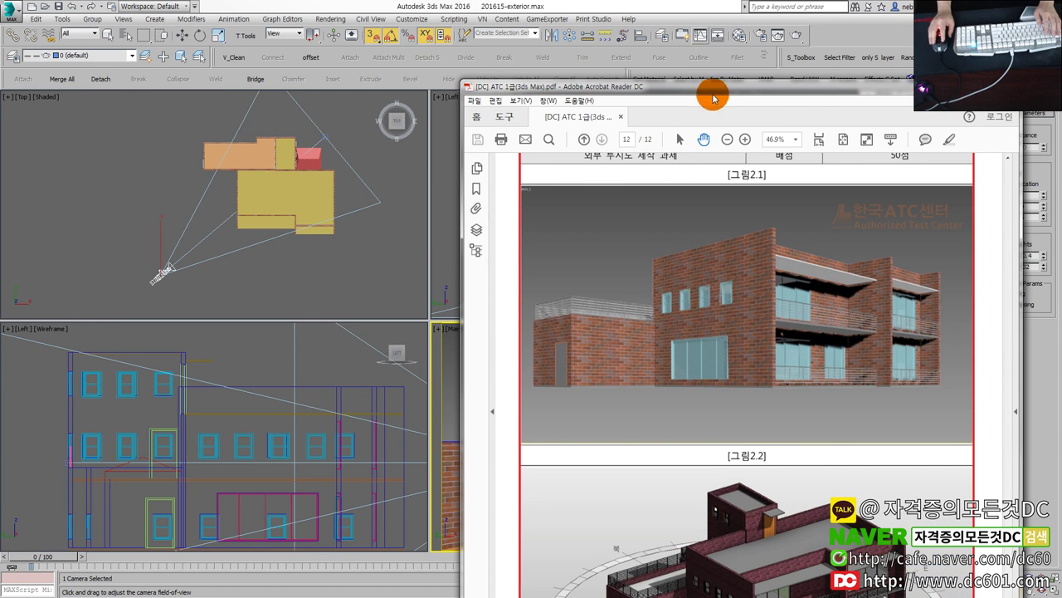
pyautogui.hotkey('alt', 'Tab')
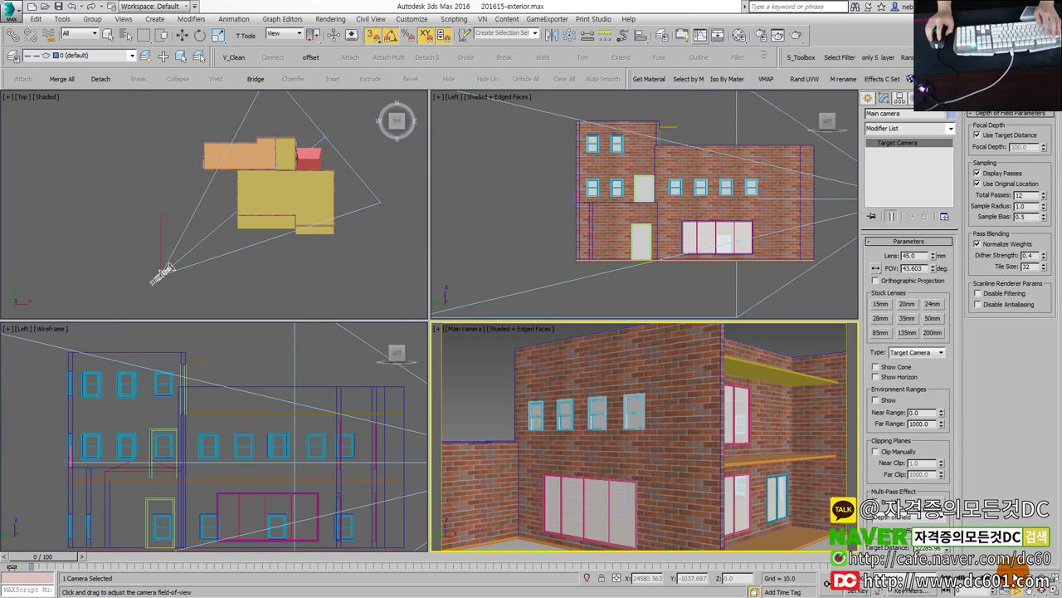
# Dolly the Main camera back to frame the whole building and maximise its view.
pyautogui.moveTo(661, 433); pyautogui.dragTo(664, 462)
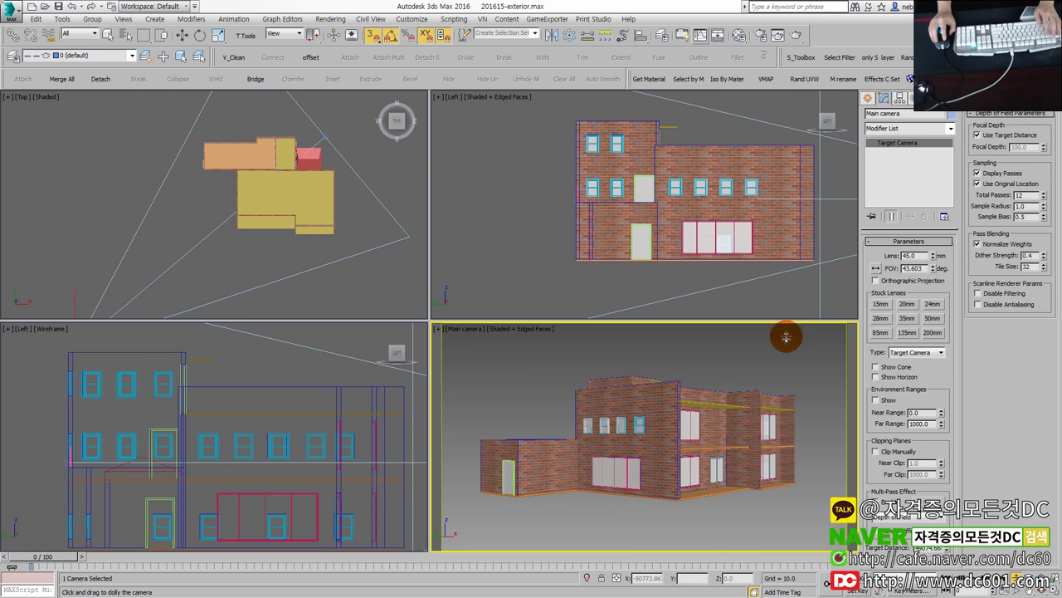
pyautogui.moveTo(682, 435); pyautogui.dragTo(684, 423)
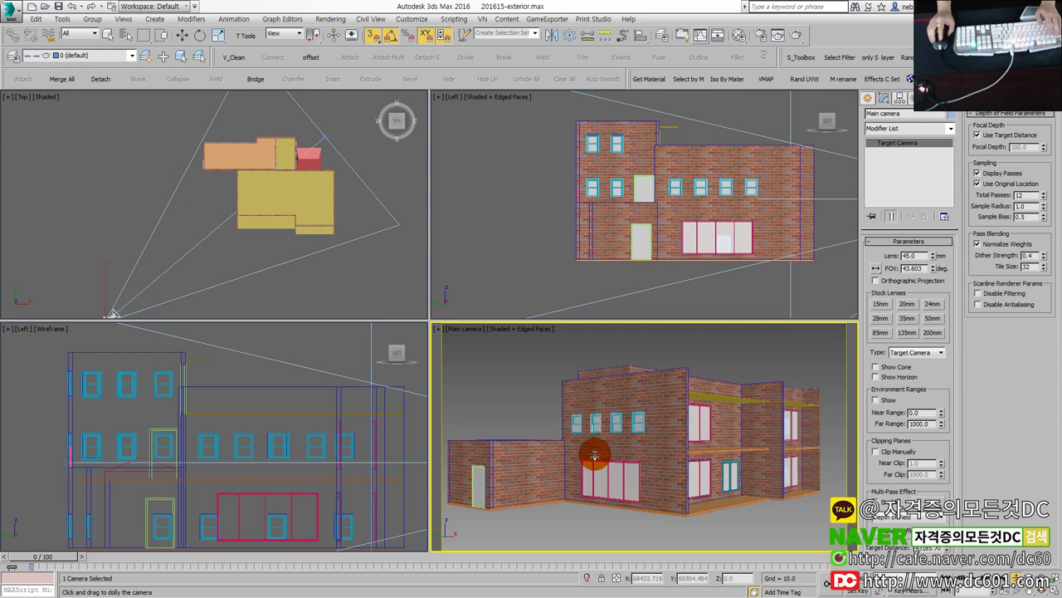
pyautogui.moveTo(592, 451)
pyautogui.mouseDown()
pyautogui.moveTo(600, 420)
pyautogui.moveTo(602, 451)
pyautogui.moveTo(337, 271)
pyautogui.mouseUp()
pyautogui.scroll(-5, 337, 248)
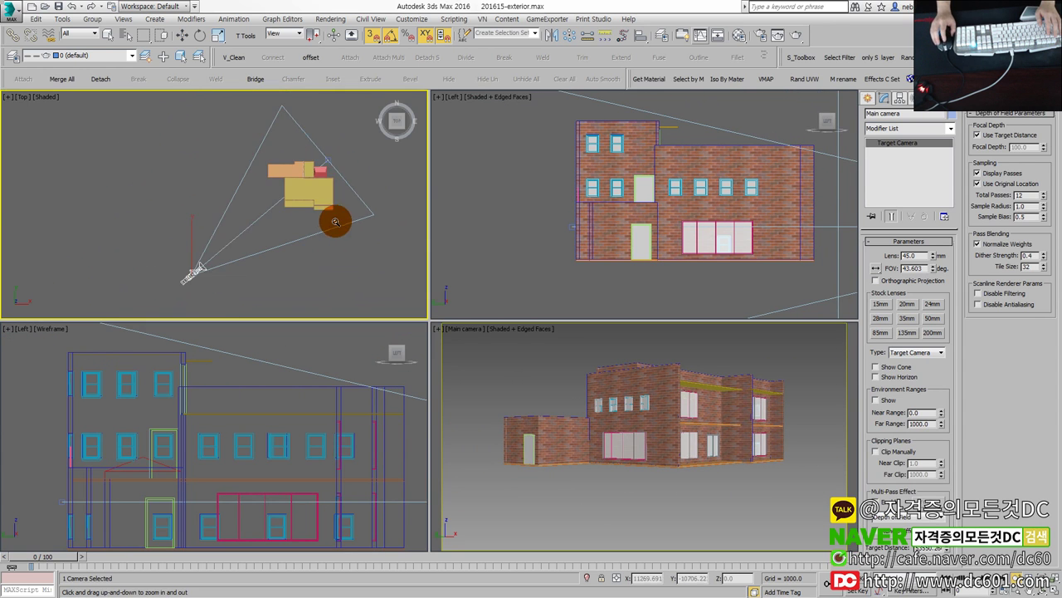
pyautogui.click(605, 411)
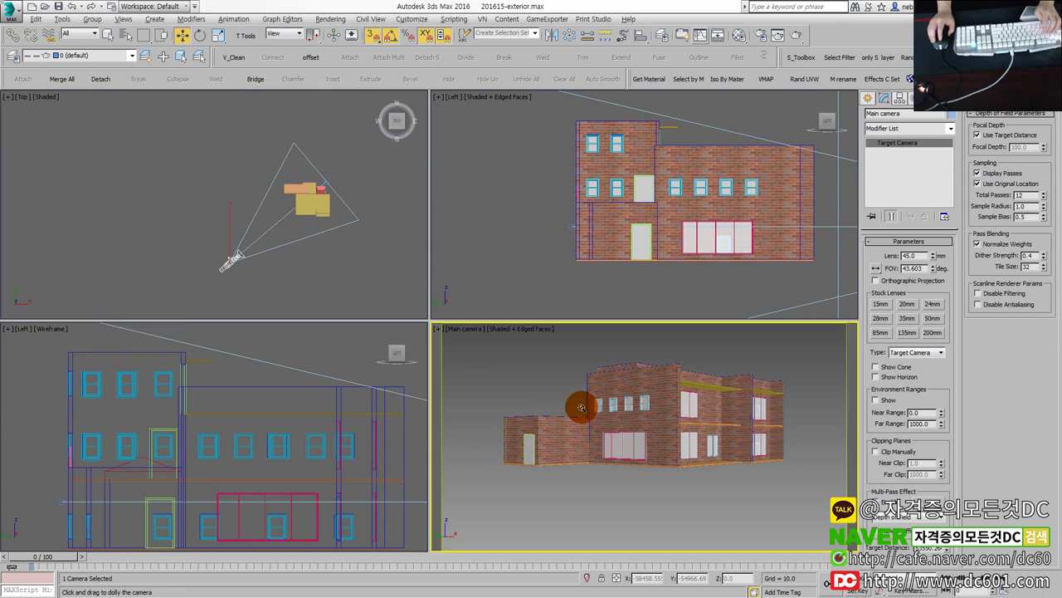
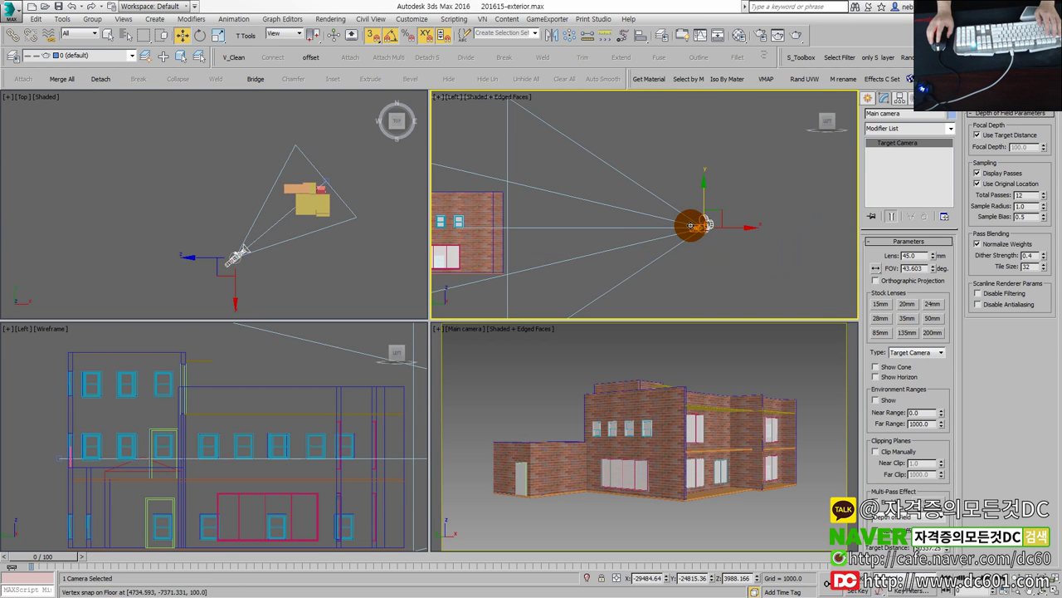
# Lower the camera and raise its target on the building in the Left viewport.
pyautogui.scroll(-2, 690, 225)
pyautogui.moveTo(701, 188); pyautogui.dragTo(699, 244)
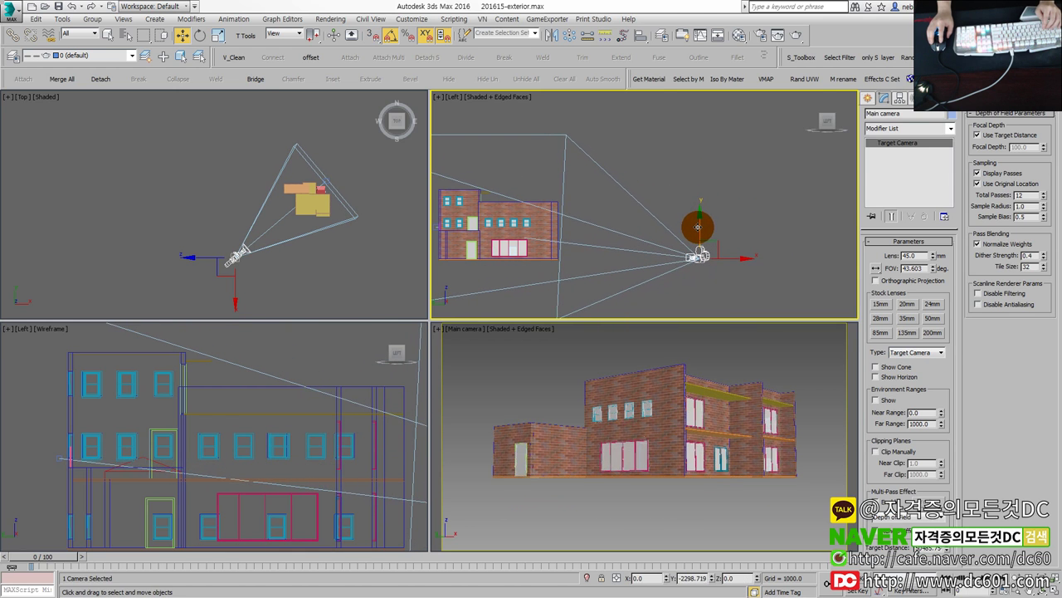
pyautogui.moveTo(697, 224); pyautogui.dragTo(696, 215)
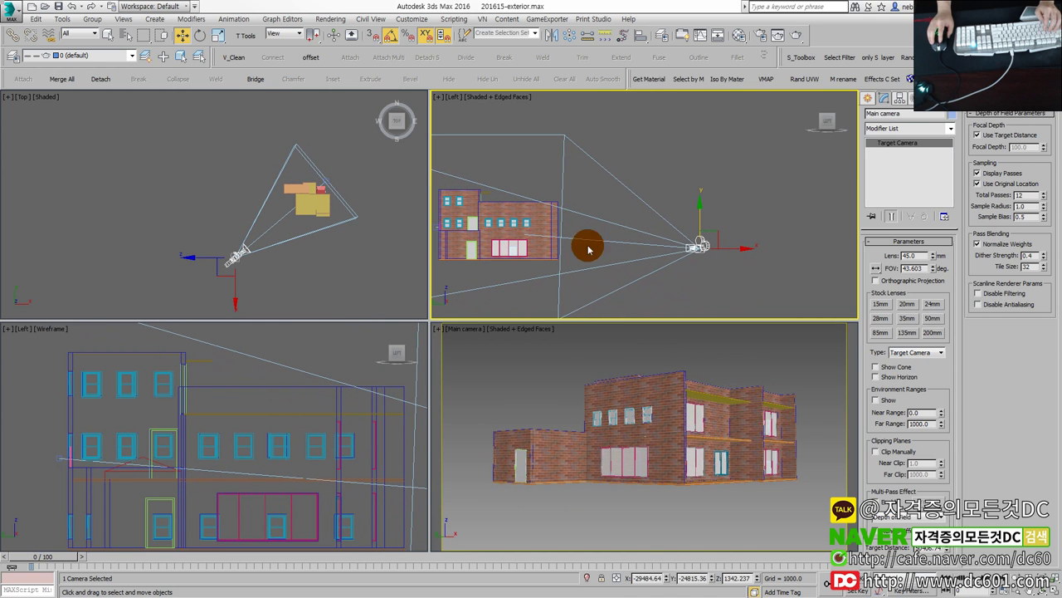
pyautogui.middleClick(595, 387)
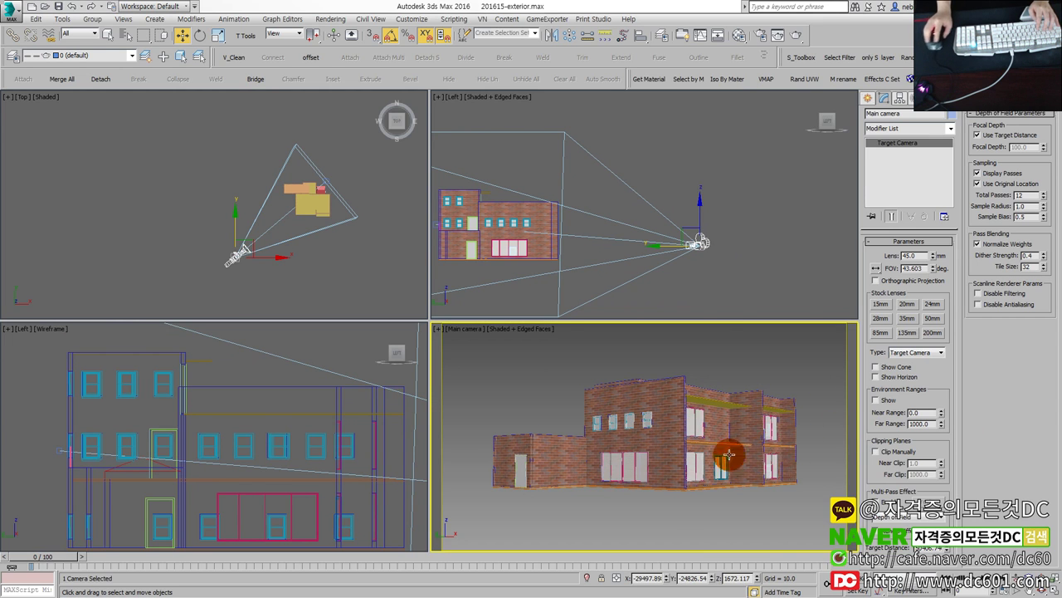
pyautogui.click(553, 397)
# Set the render output size to 800 × 550 (image aspect 1.455) in Render Setup.
pyautogui.press('F10')
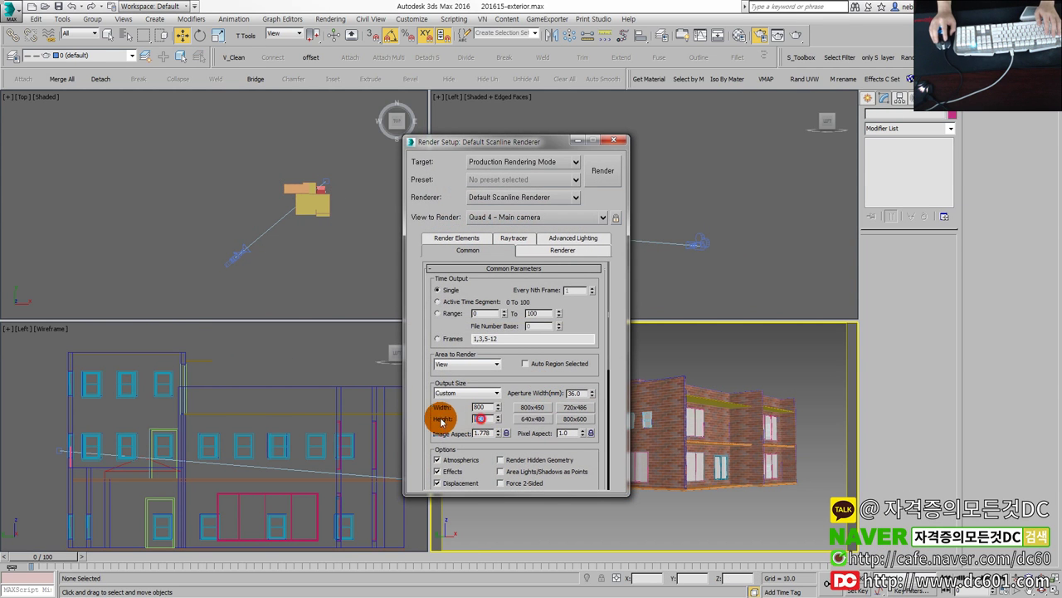
pyautogui.write('550')
pyautogui.press('Return')
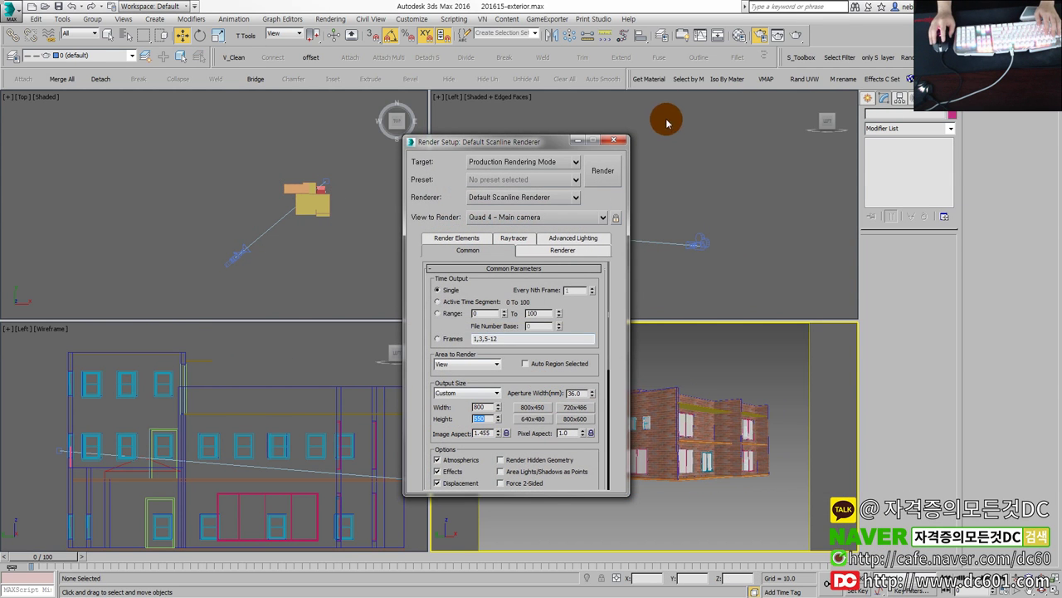
pyautogui.moveTo(606, 140); pyautogui.dragTo(609, 141)
pyautogui.click(613, 141)
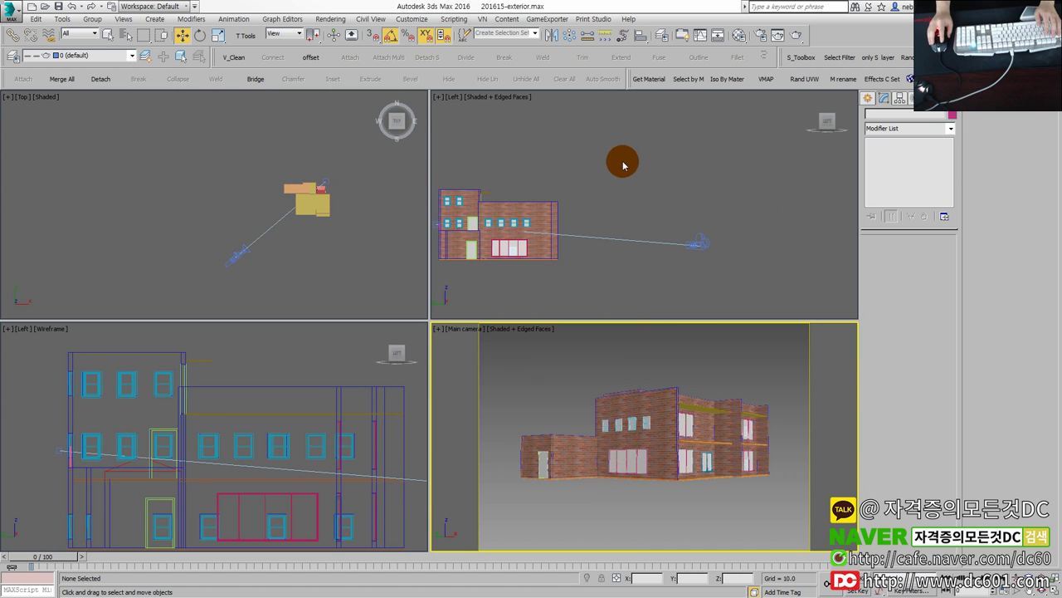
# Re-aim the shot by raising the camera target and moving the camera lower in the Left view.
pyautogui.click(320, 184)
pyautogui.moveTo(560, 284); pyautogui.dragTo(633, 284, button='middle')
pyautogui.moveTo(332, 173); pyautogui.dragTo(355, 158)
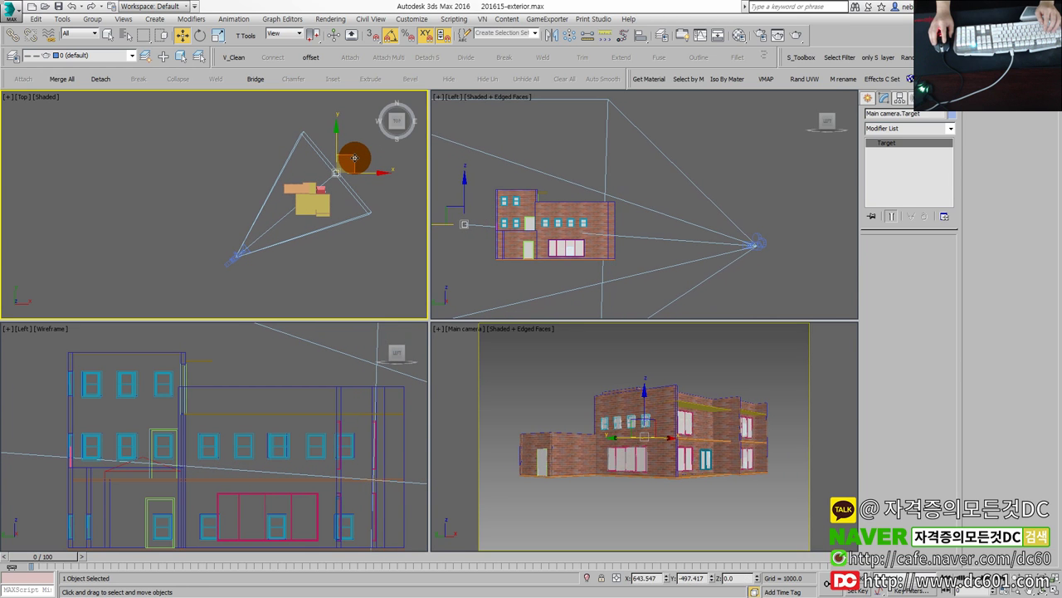
pyautogui.click(758, 237)
pyautogui.moveTo(758, 240)
pyautogui.mouseDown()
pyautogui.moveTo(755, 251)
pyautogui.moveTo(751, 231)
pyautogui.moveTo(757, 246)
pyautogui.mouseUp()
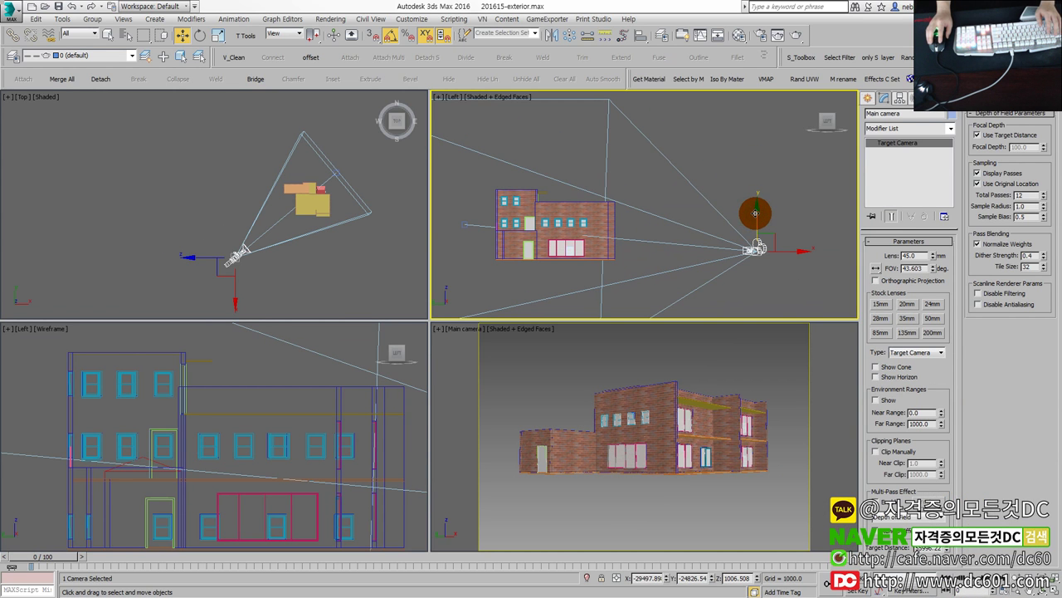
pyautogui.click(323, 255)
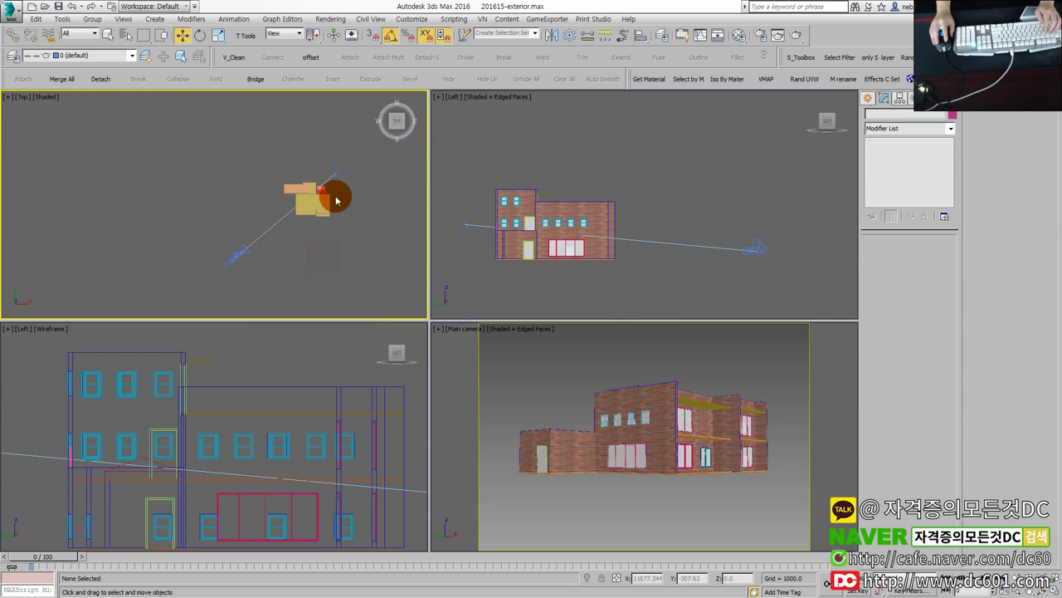
pyautogui.click(337, 172)
pyautogui.rightClick(482, 208)
pyautogui.moveTo(470, 193); pyautogui.dragTo(473, 186)
pyautogui.click(761, 249)
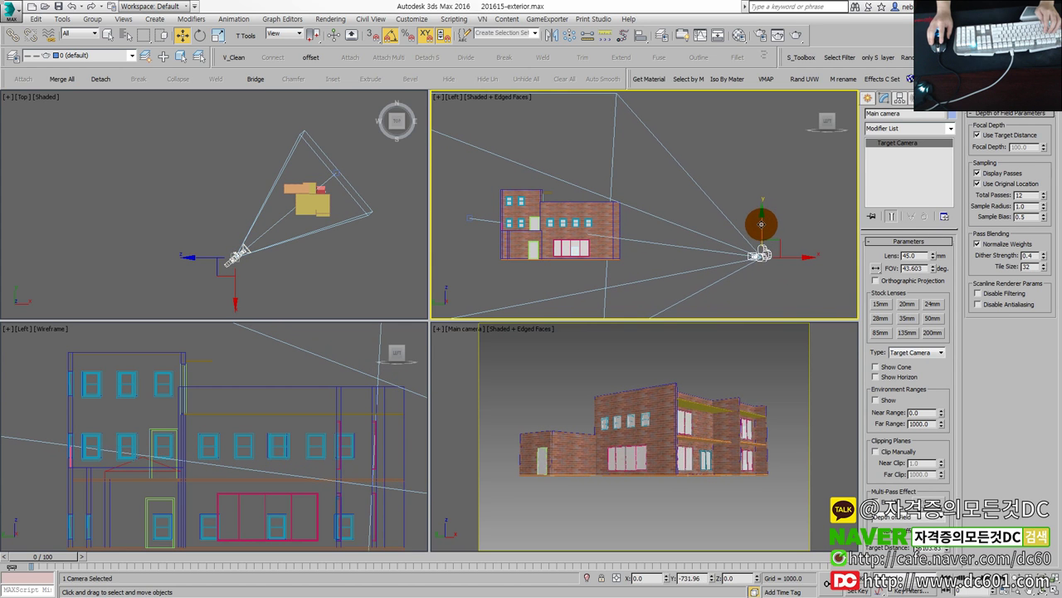
# Maximize the Main camera view, dolly it closer to the building, and bring up the task PDF.
pyautogui.rightClick(689, 413)
pyautogui.hotkey('alt', 'w')
pyautogui.moveTo(589, 409); pyautogui.dragTo(587, 414, button='middle')
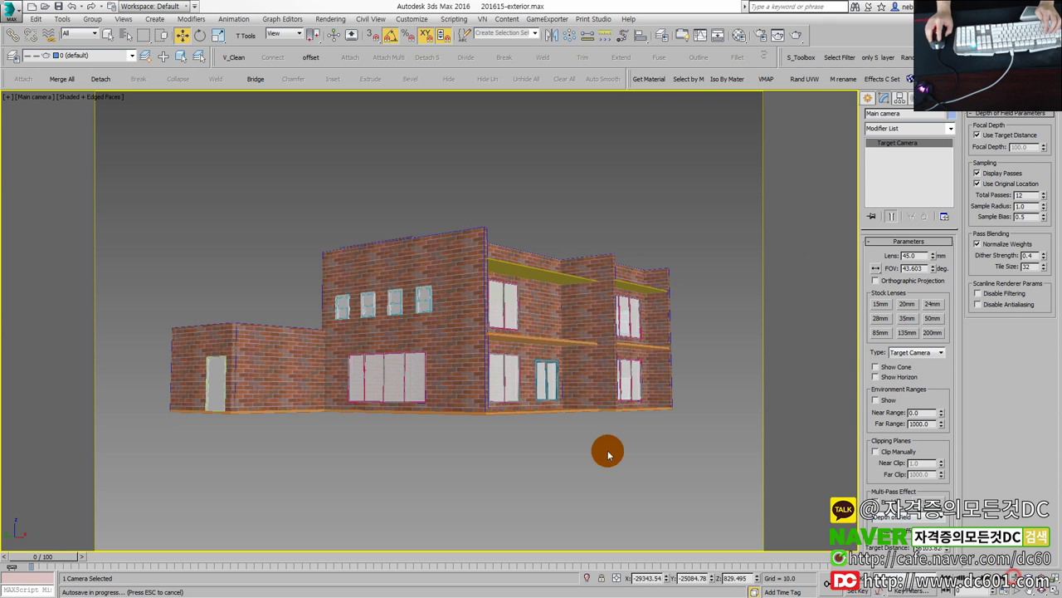
pyautogui.scroll(2, 603, 441)
pyautogui.scroll(2, 603, 441)
pyautogui.scroll(1, 590, 440)
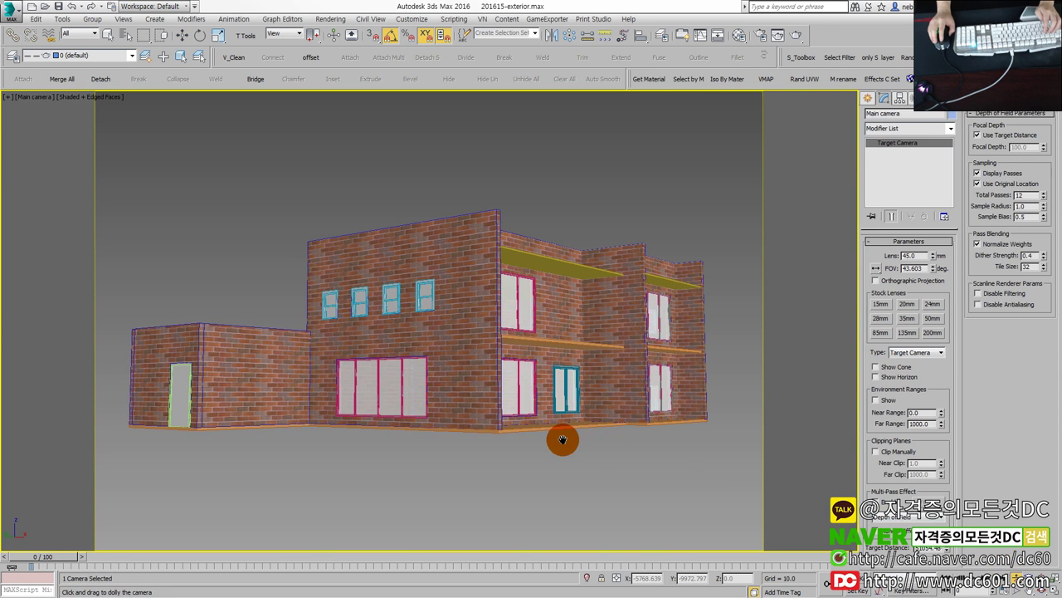
pyautogui.moveTo(562, 439); pyautogui.dragTo(563, 439, button='middle')
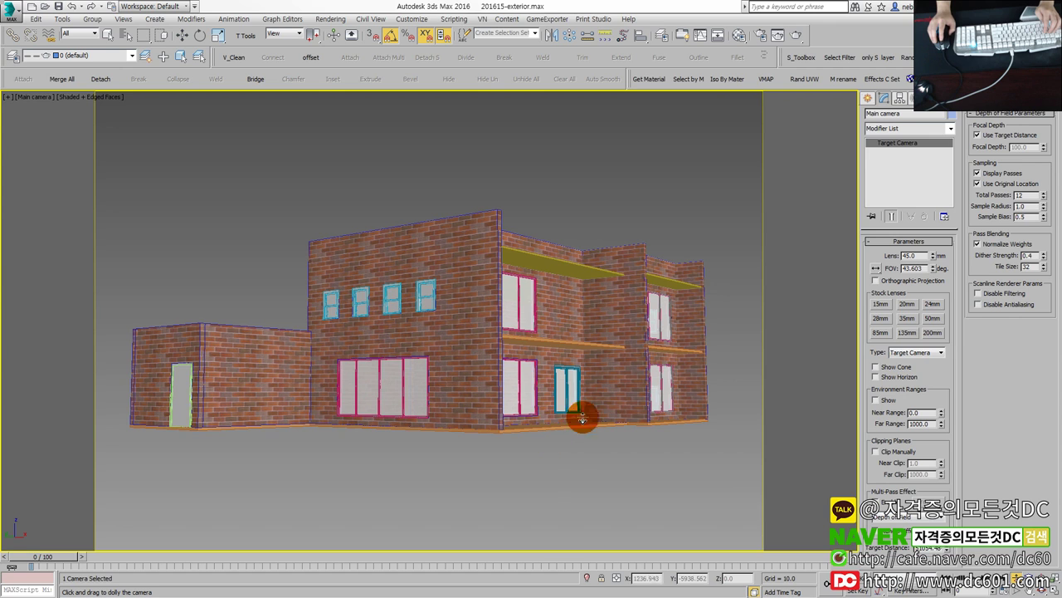
pyautogui.hotkey('alt', 'Tab')
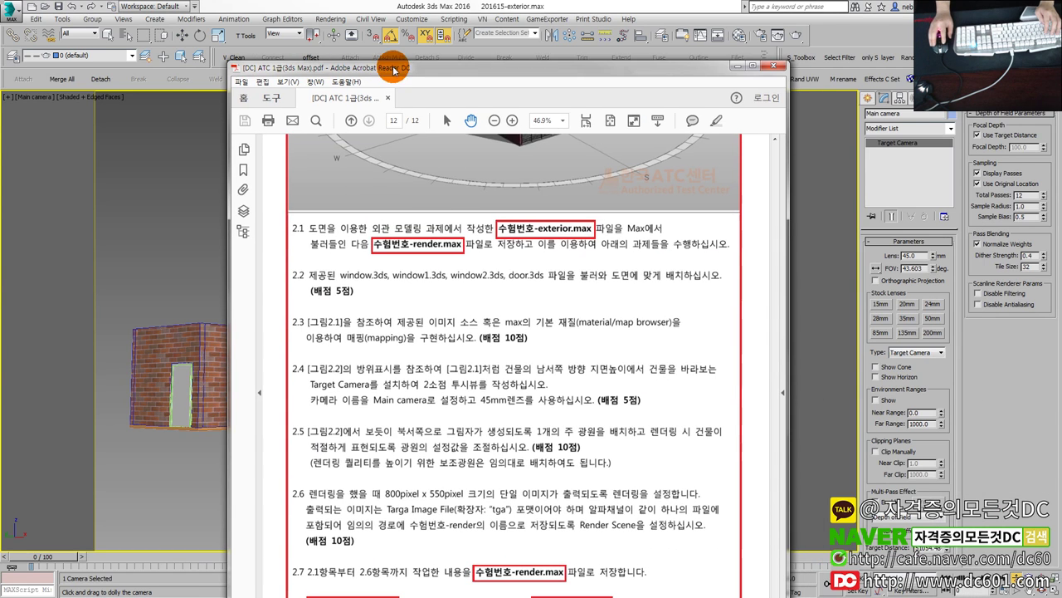
# Scroll through the task sheet to the reference building image and back.
pyautogui.moveTo(439, 409); pyautogui.dragTo(456, 280)
pyautogui.scroll(-1, 456, 280)
pyautogui.scroll(-1, 444, 295)
pyautogui.scroll(-1, 429, 313)
pyautogui.scroll(-1, 432, 314)
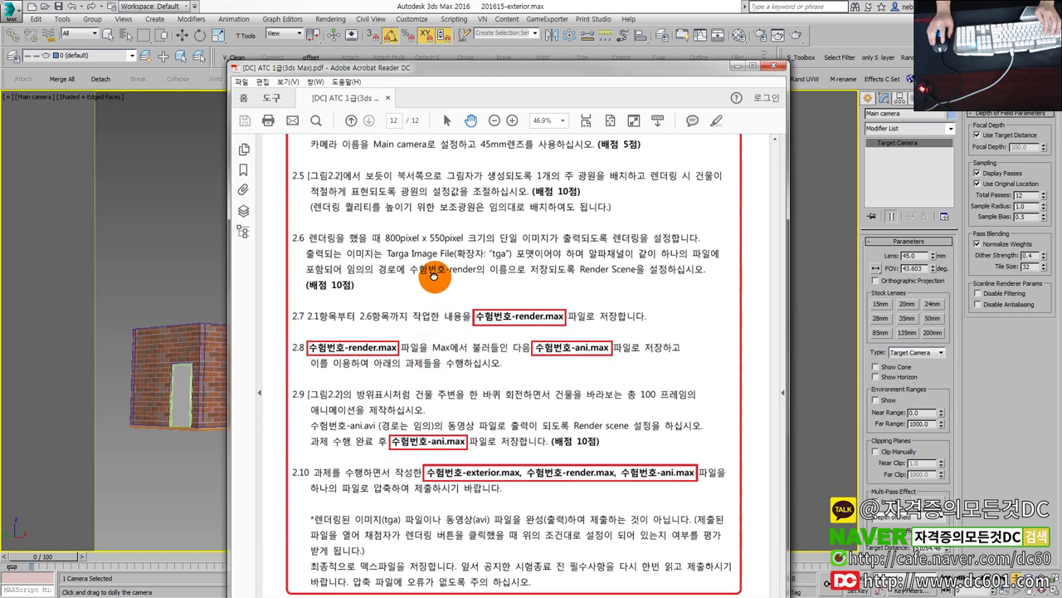
pyautogui.scroll(4, 431, 316)
pyautogui.scroll(2, 433, 320)
pyautogui.scroll(4, 433, 326)
pyautogui.scroll(5, 433, 326)
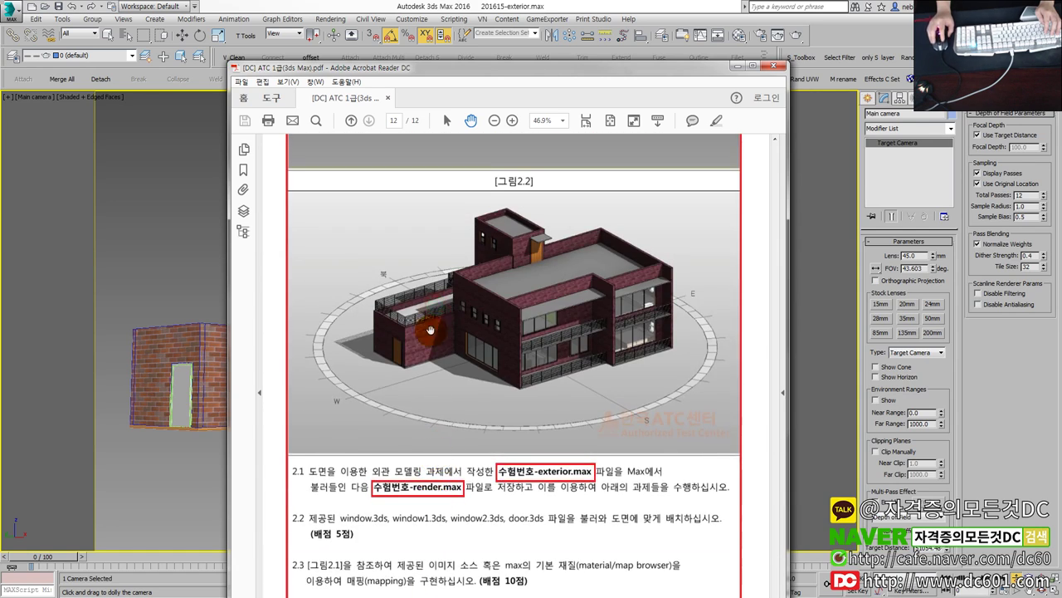
pyautogui.scroll(7, 427, 365)
pyautogui.scroll(2, 422, 396)
# Sketch marks over the reference image, clear them, and drag the PDF window off-screen.
pyautogui.hotkey('ctrl', '1')
pyautogui.moveTo(287, 252); pyautogui.dragTo(302, 363)
pyautogui.moveTo(431, 172); pyautogui.dragTo(448, 319)
pyautogui.moveTo(579, 125); pyautogui.dragTo(567, 368)
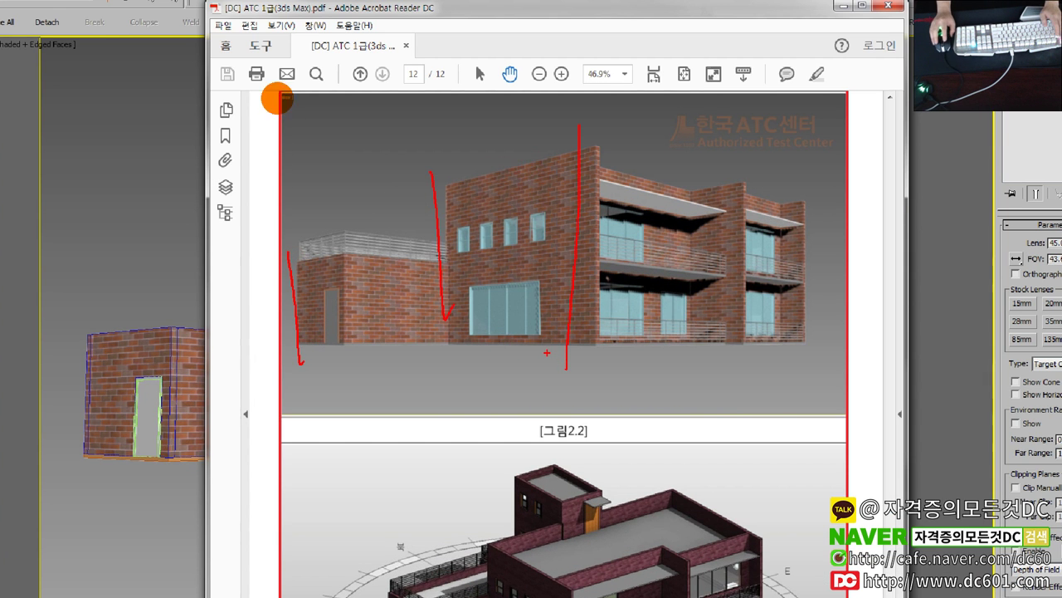
pyautogui.press('Escape')
pyautogui.moveTo(362, 69); pyautogui.dragTo(1061, 83)
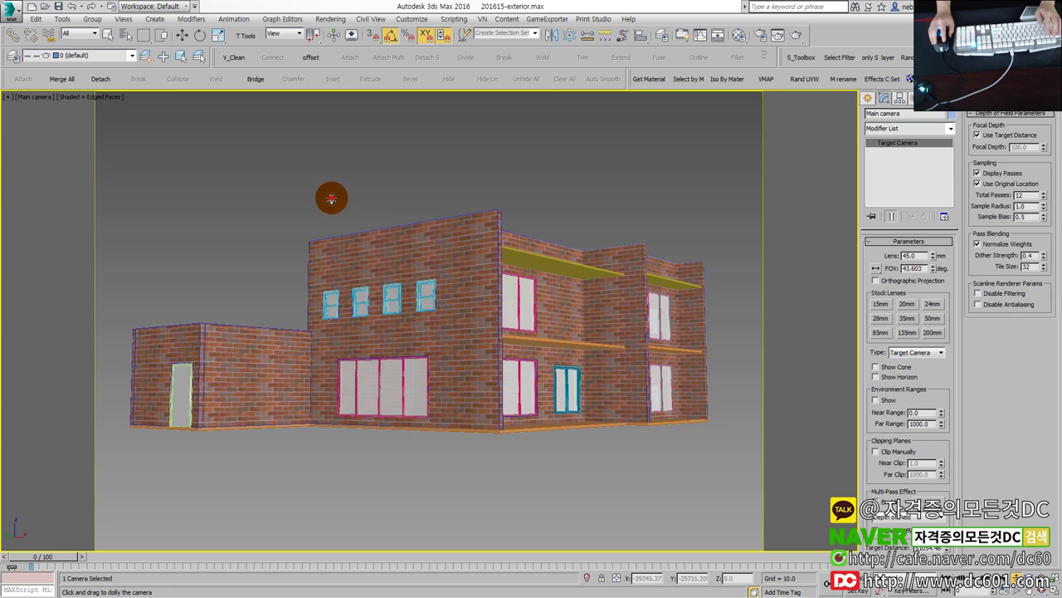
# Dolly the Main camera slightly, sketch and clear marks over the building, then return to four viewports.
pyautogui.moveTo(332, 198); pyautogui.dragTo(265, 235)
pyautogui.click(191, 348)
pyautogui.hotkey('ctrl', '1')
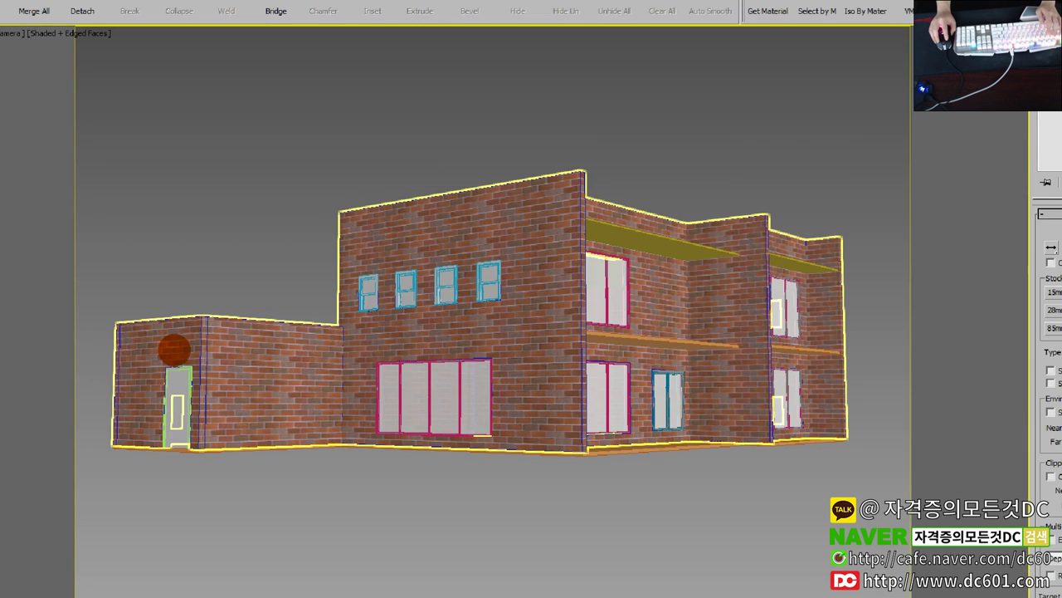
pyautogui.moveTo(122, 326); pyautogui.dragTo(111, 454)
pyautogui.moveTo(348, 209); pyautogui.dragTo(324, 370)
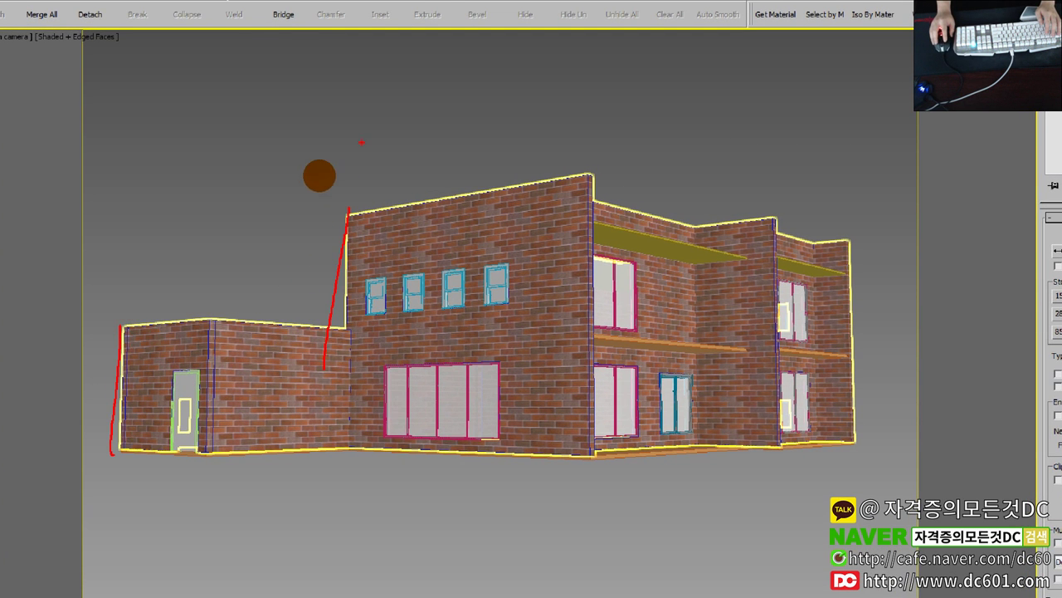
pyautogui.moveTo(315, 105); pyautogui.dragTo(236, 466)
pyautogui.moveTo(554, 77); pyautogui.dragTo(769, 541)
pyautogui.moveTo(317, 106); pyautogui.dragTo(555, 106)
pyautogui.press('Escape')
pyautogui.click(167, 318)
pyautogui.hotkey('alt', 'w')
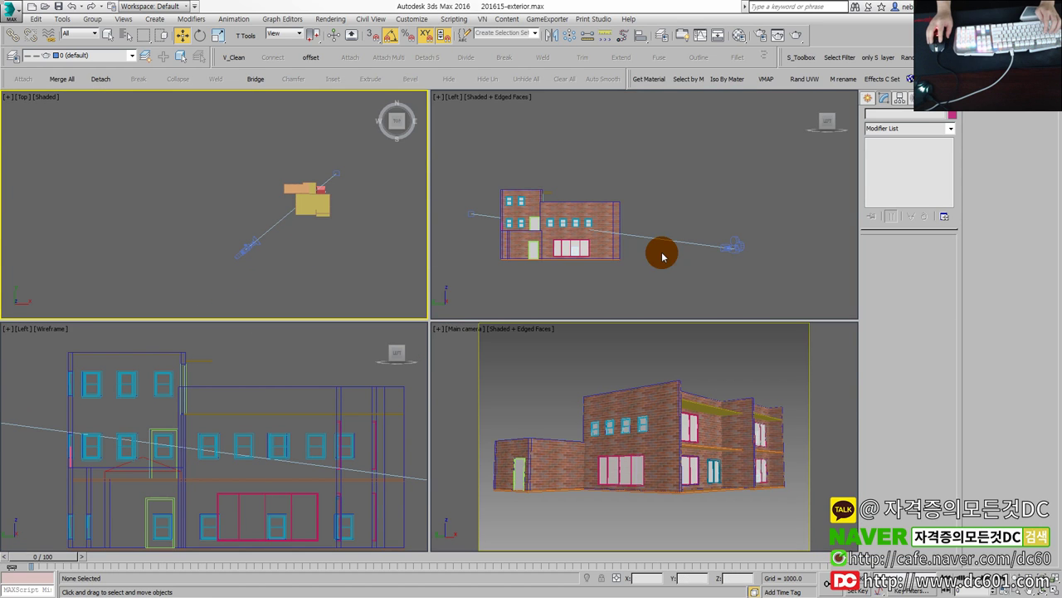
# Apply a Camera Correction modifier (Amount -3.417) to the Main camera from its quad menu.
pyautogui.click(734, 245)
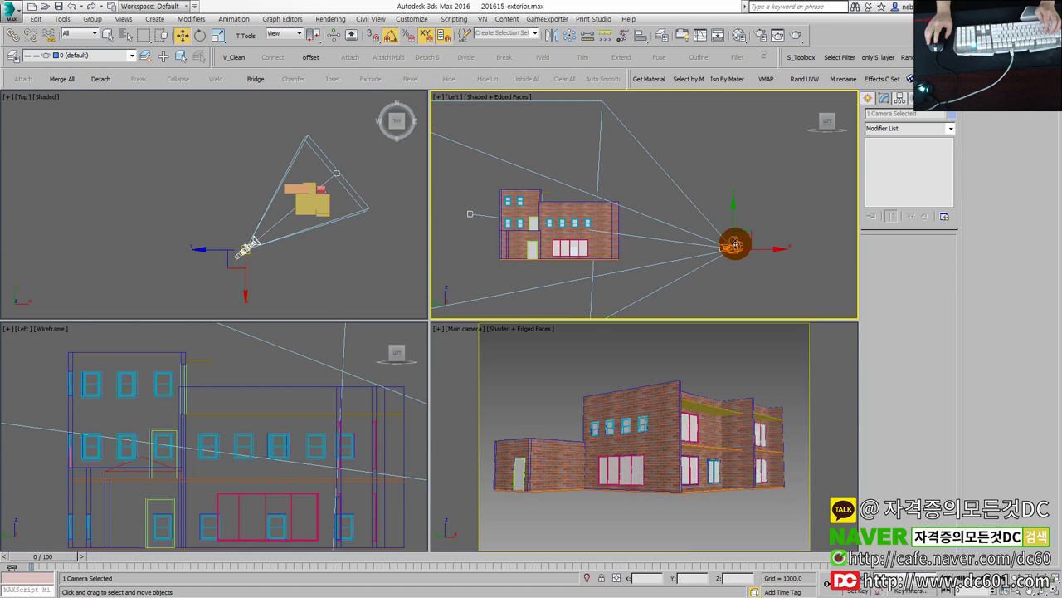
pyautogui.rightClick(735, 245)
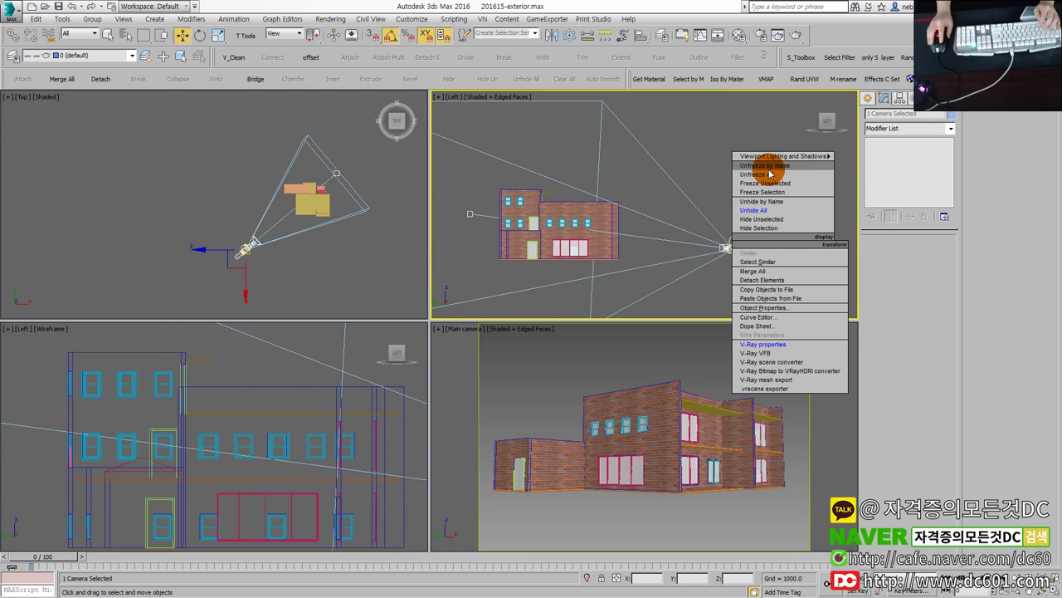
pyautogui.click(705, 174)
pyautogui.click(736, 244)
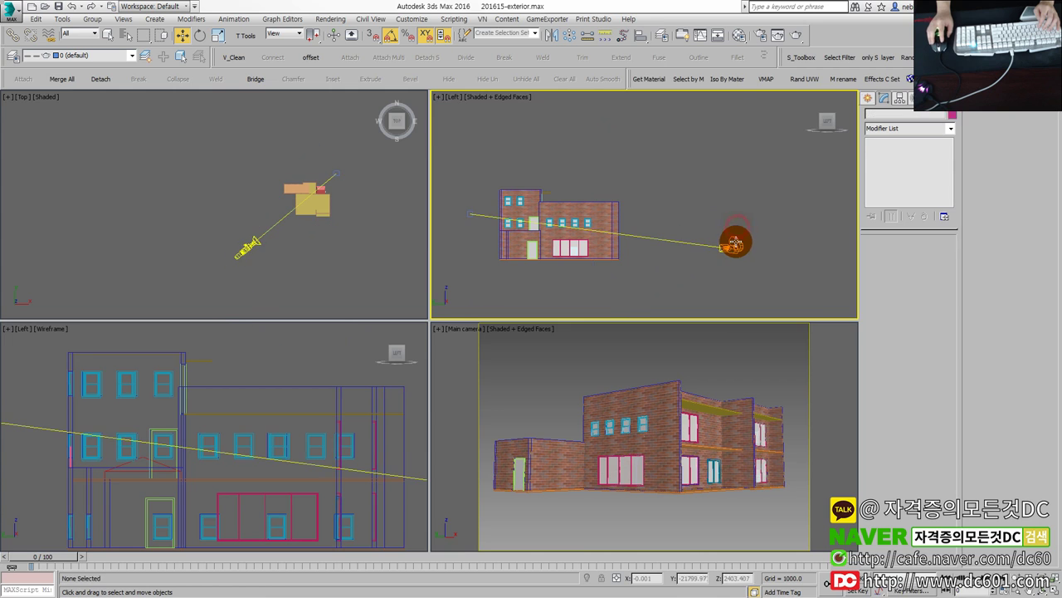
pyautogui.rightClick(735, 244)
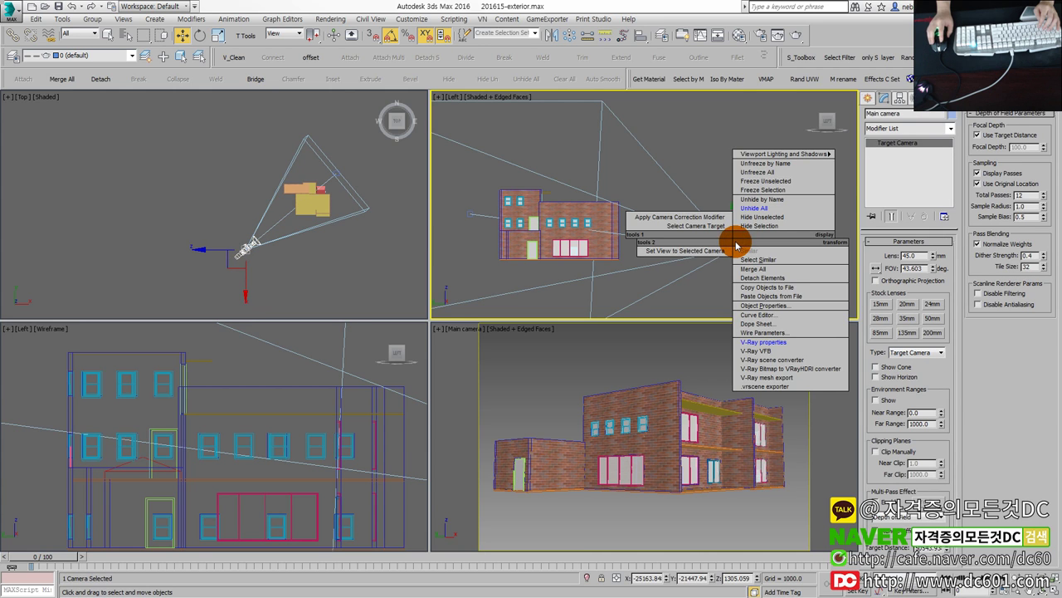
pyautogui.click(695, 217)
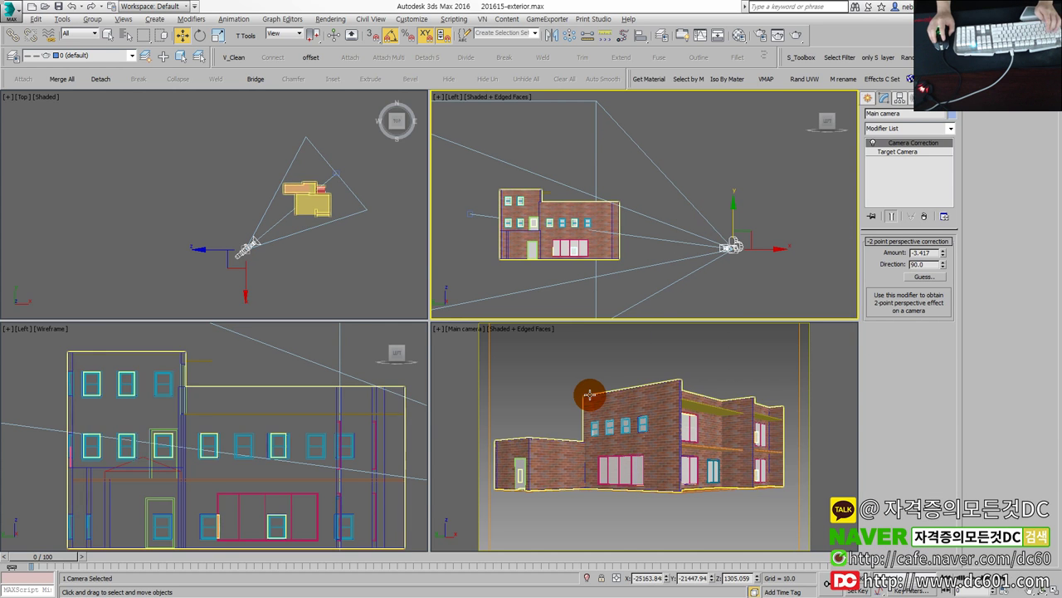
# Maximize the camera view, compare the correction on and off, and pan to reframe the building.
pyautogui.hotkey('alt', 'w')
pyautogui.click(872, 143)
pyautogui.click(872, 143)
pyautogui.click(872, 143)
pyautogui.click(872, 143)
pyautogui.click(655, 376)
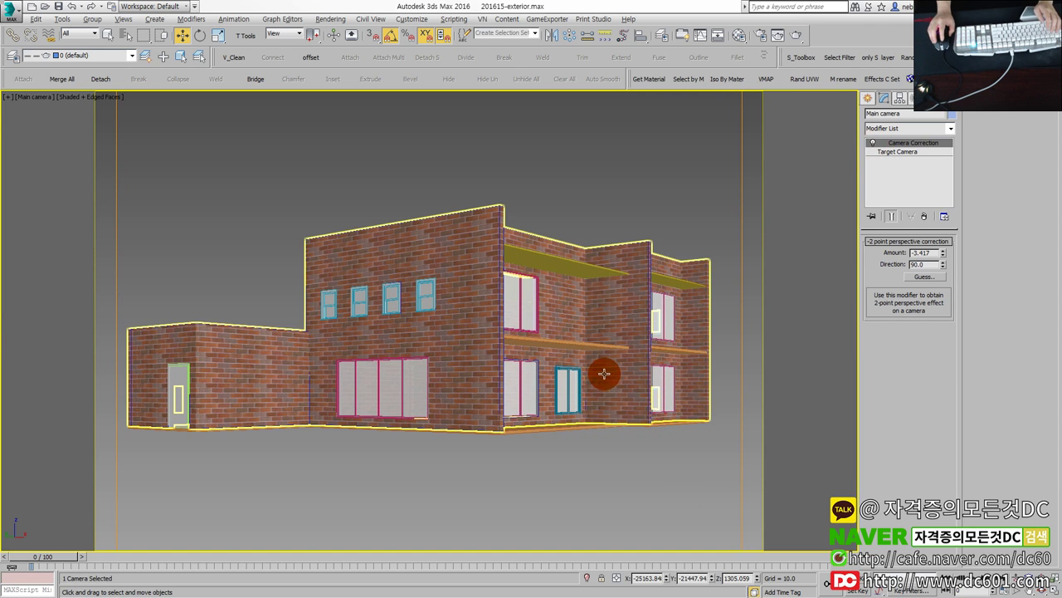
pyautogui.moveTo(541, 291); pyautogui.dragTo(546, 286, button='middle')
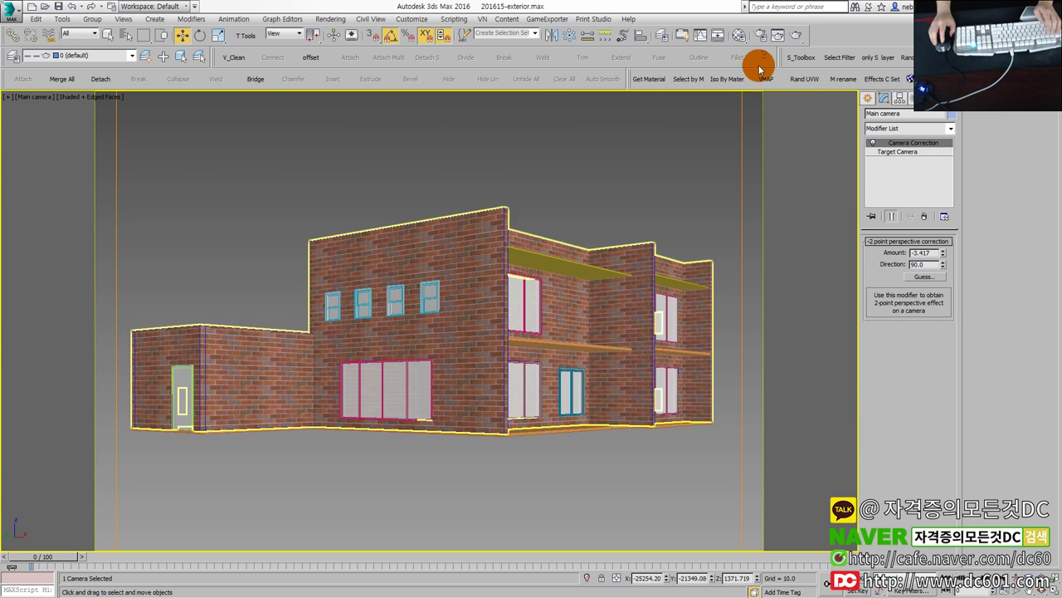
# Set Exposure Control to <no exposure control> in the Environment and Effects settings.
pyautogui.click(795, 37)
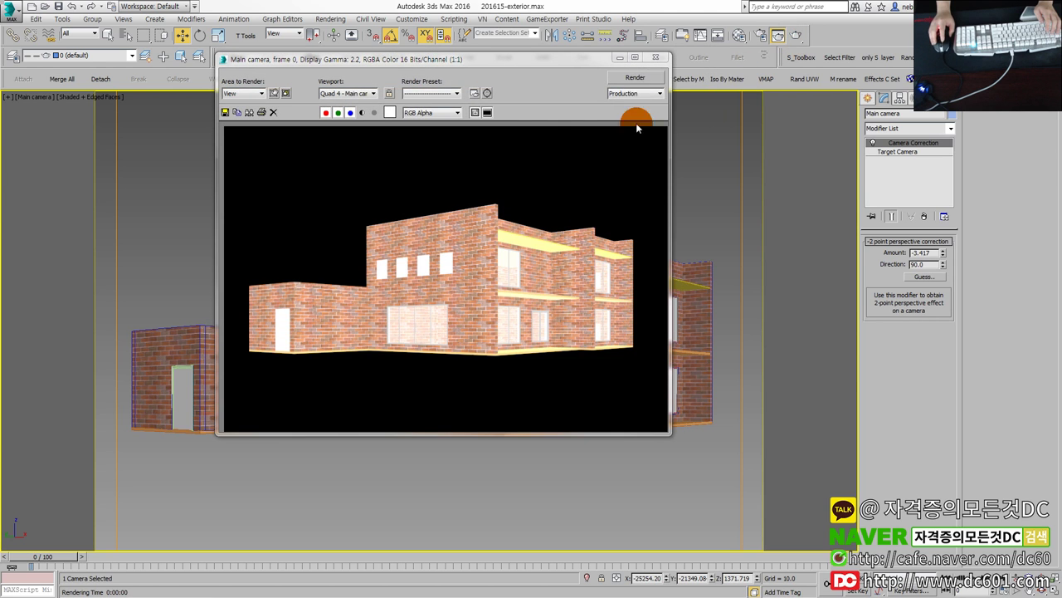
pyautogui.click(656, 70)
pyautogui.click(529, 195)
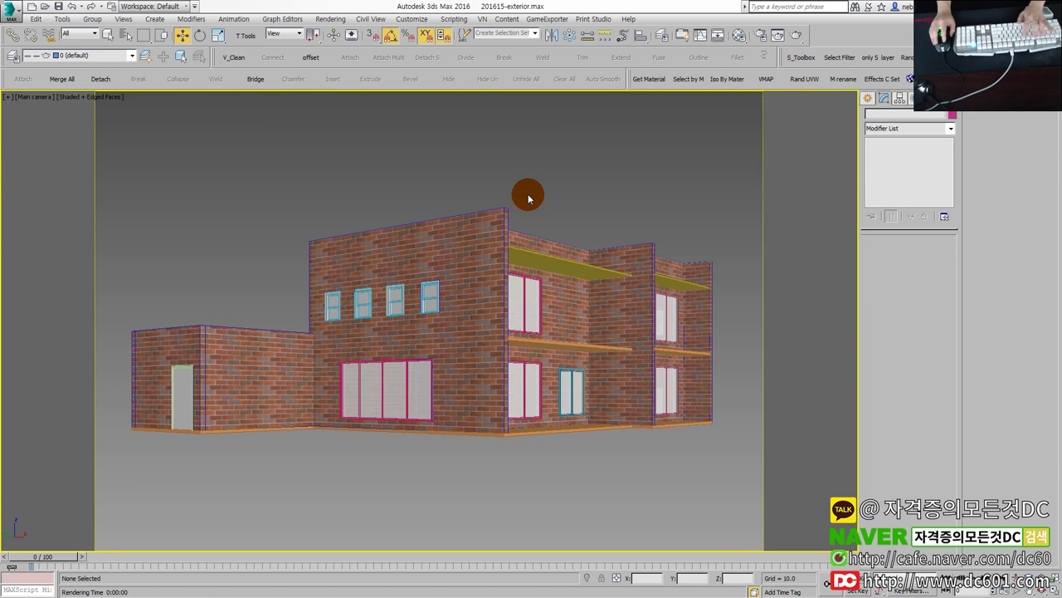
pyautogui.press('8')
pyautogui.click(365, 306)
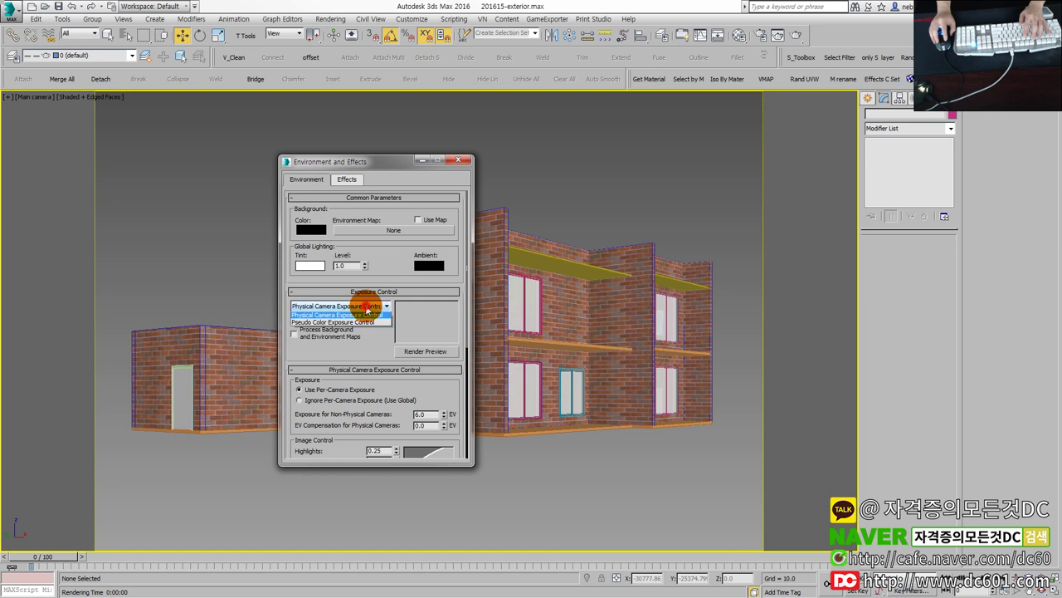
pyautogui.click(337, 316)
pyautogui.click(464, 162)
# Test-render the Main camera view, compare it with the PDF, and restore four viewports.
pyautogui.click(778, 35)
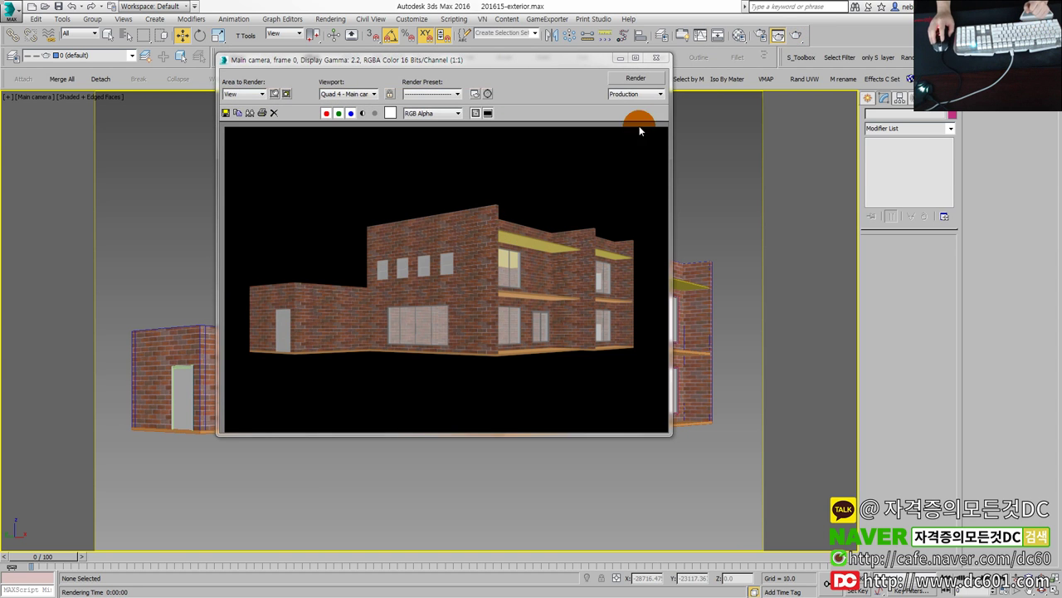
pyautogui.click(655, 57)
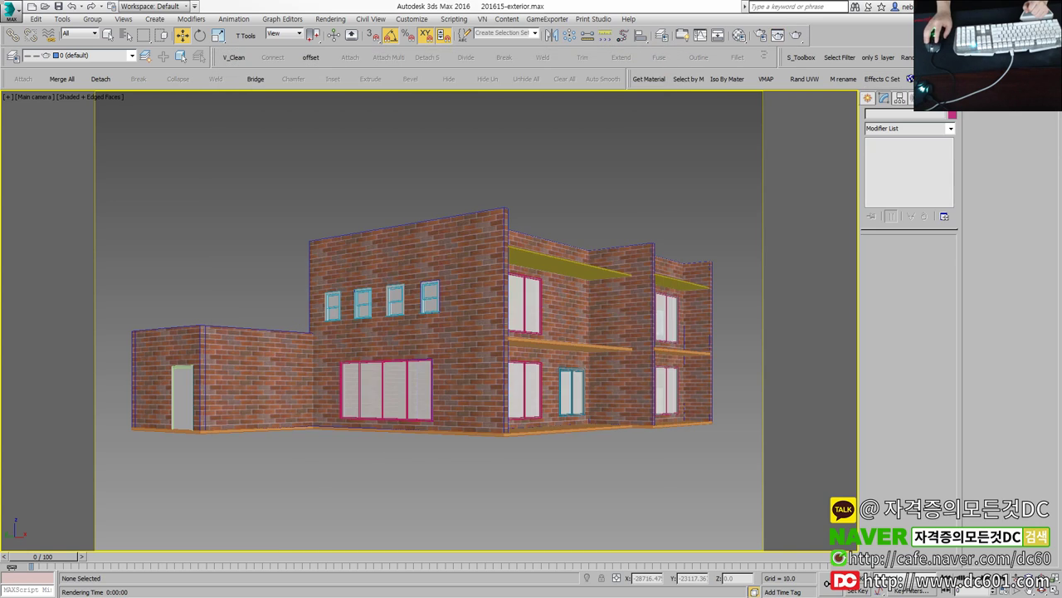
pyautogui.moveTo(1061, 100); pyautogui.dragTo(400, 101)
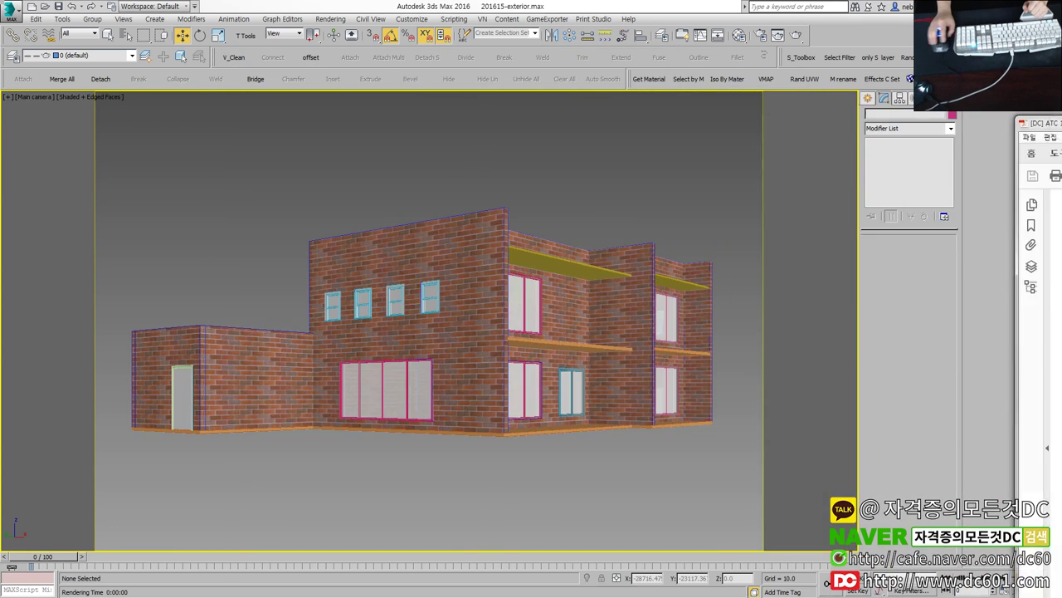
pyautogui.moveTo(401, 101)
pyautogui.mouseDown()
pyautogui.moveTo(325, 121)
pyautogui.moveTo(1061, 122)
pyautogui.mouseUp()
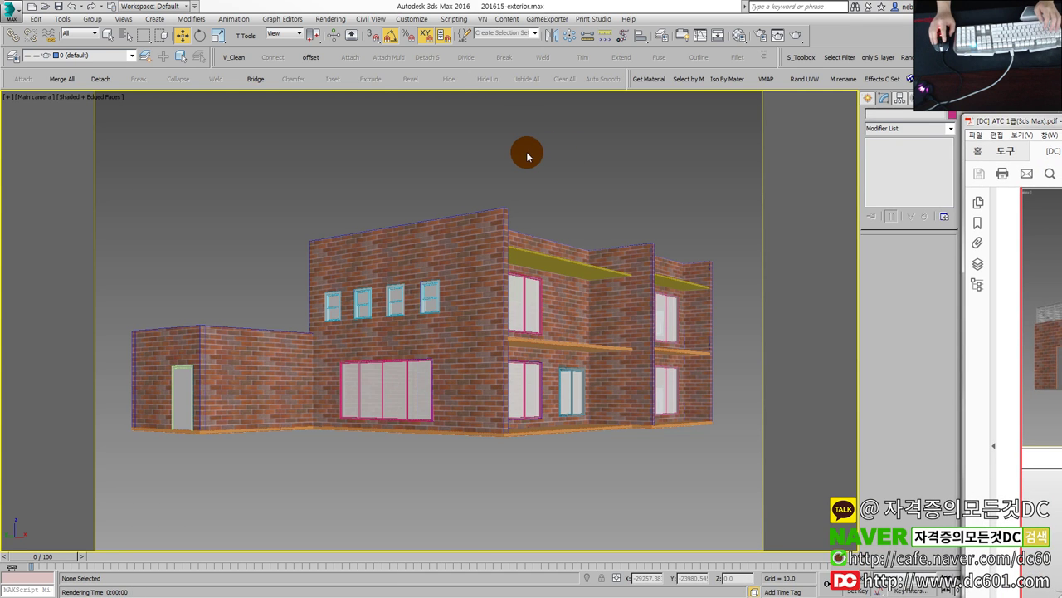
pyautogui.click(528, 154)
pyautogui.hotkey('alt', 'w')
pyautogui.click(257, 242)
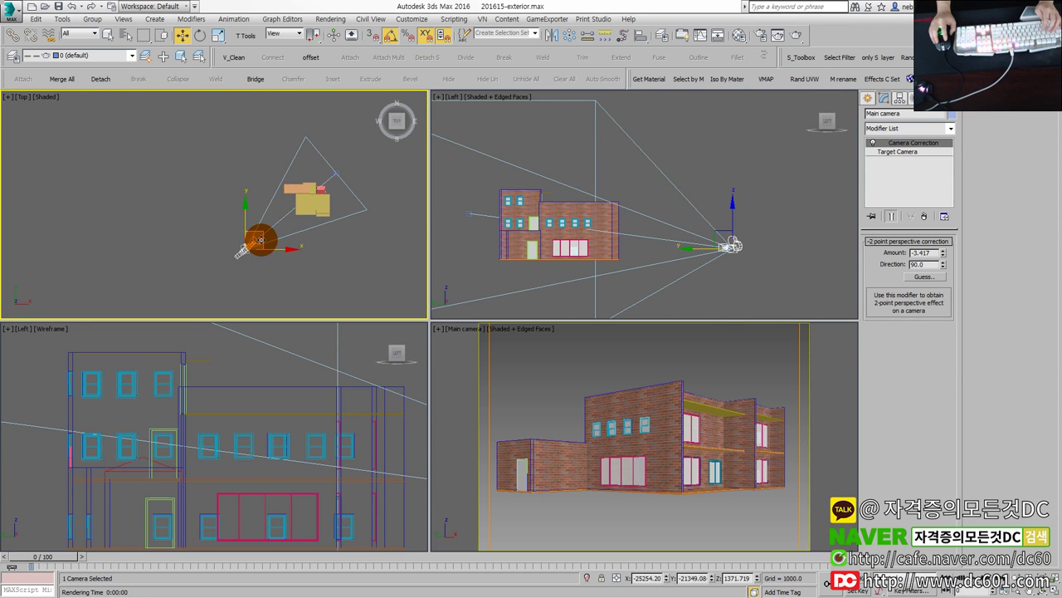
# Nudge the Main camera slightly to the right in the Top view.
pyautogui.moveTo(261, 240); pyautogui.dragTo(266, 240)
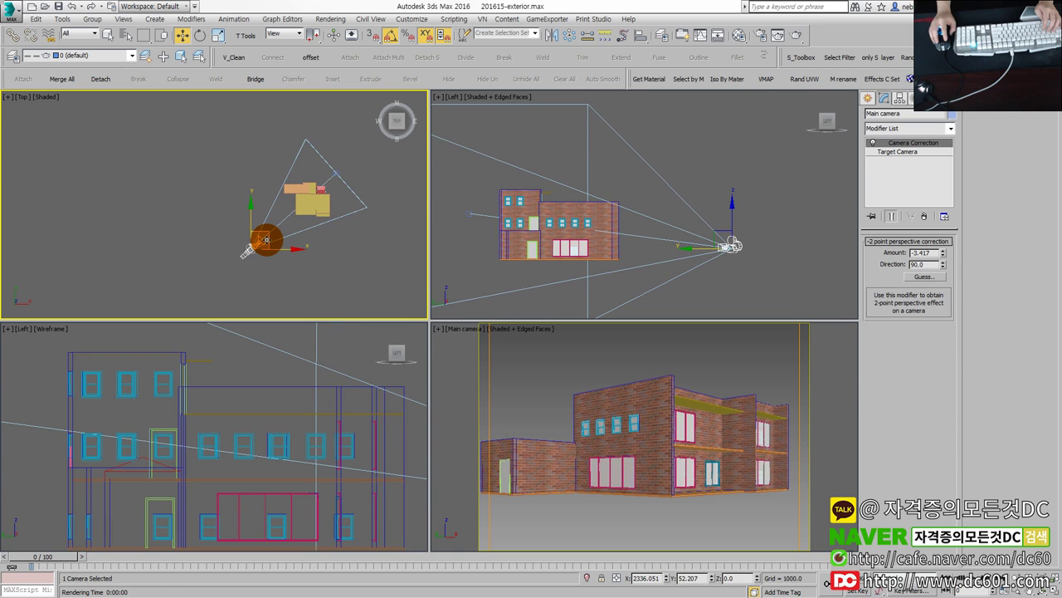
pyautogui.click(664, 384)
pyautogui.click(570, 385)
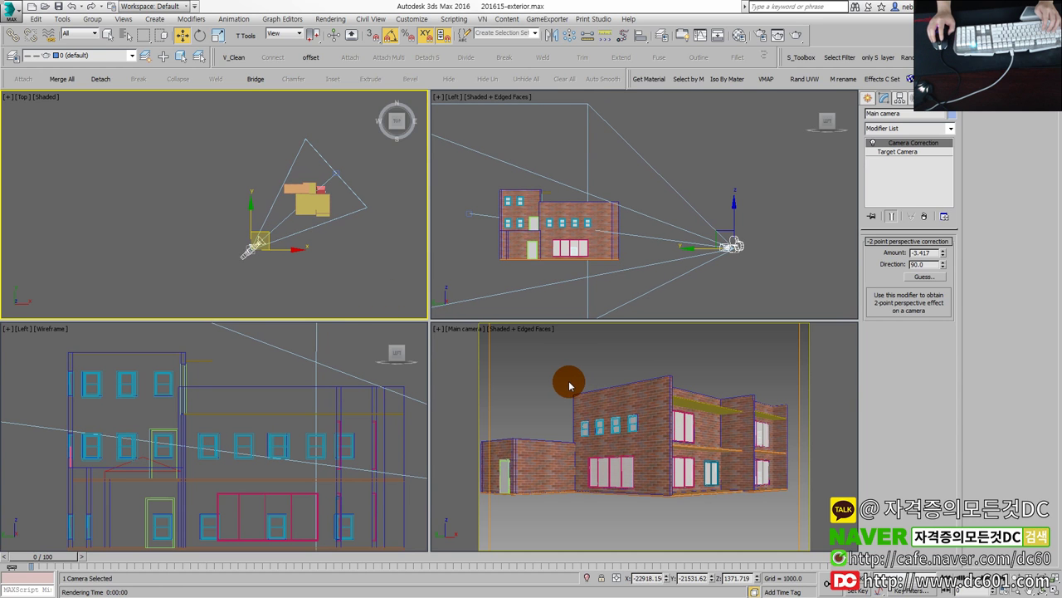
pyautogui.click(263, 244)
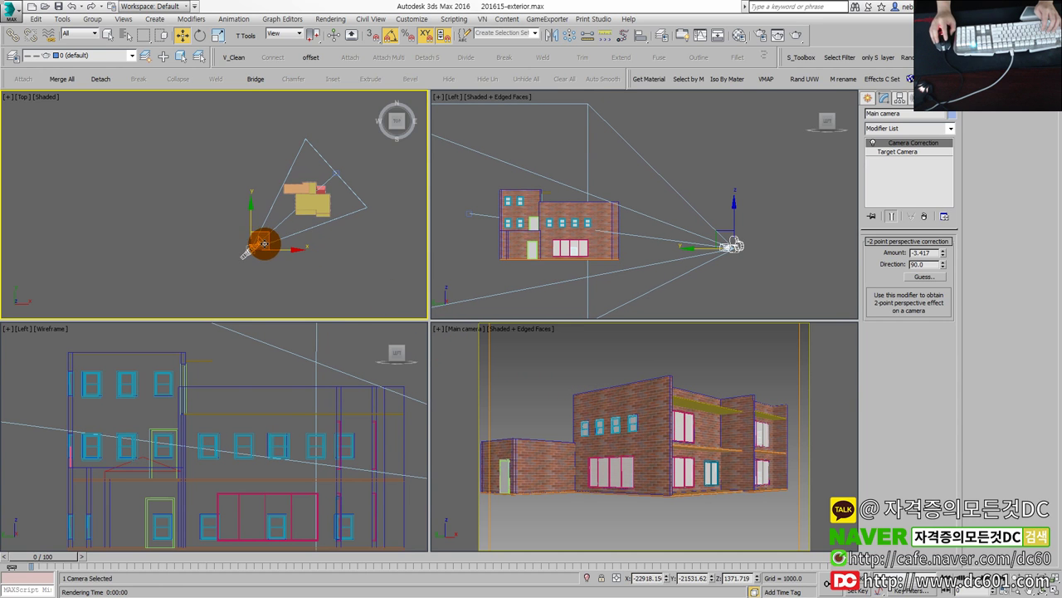
pyautogui.moveTo(265, 240); pyautogui.dragTo(267, 244)
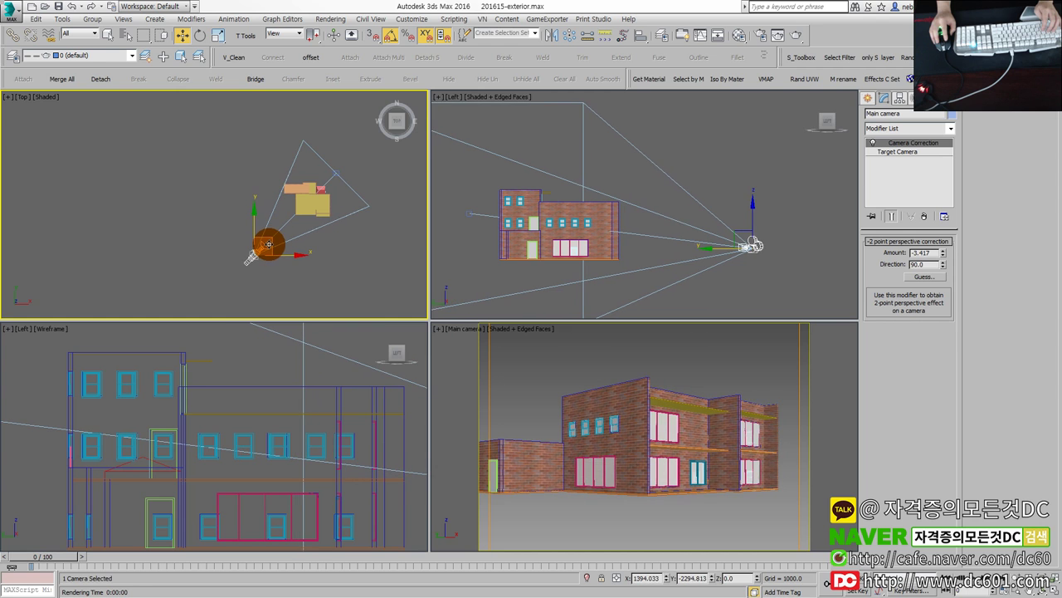
# Maximize the Main camera view, recentre the building, and dolly the camera back.
pyautogui.middleClick(689, 425)
pyautogui.hotkey('alt', 'w')
pyautogui.moveTo(553, 432); pyautogui.dragTo(582, 431, button='middle')
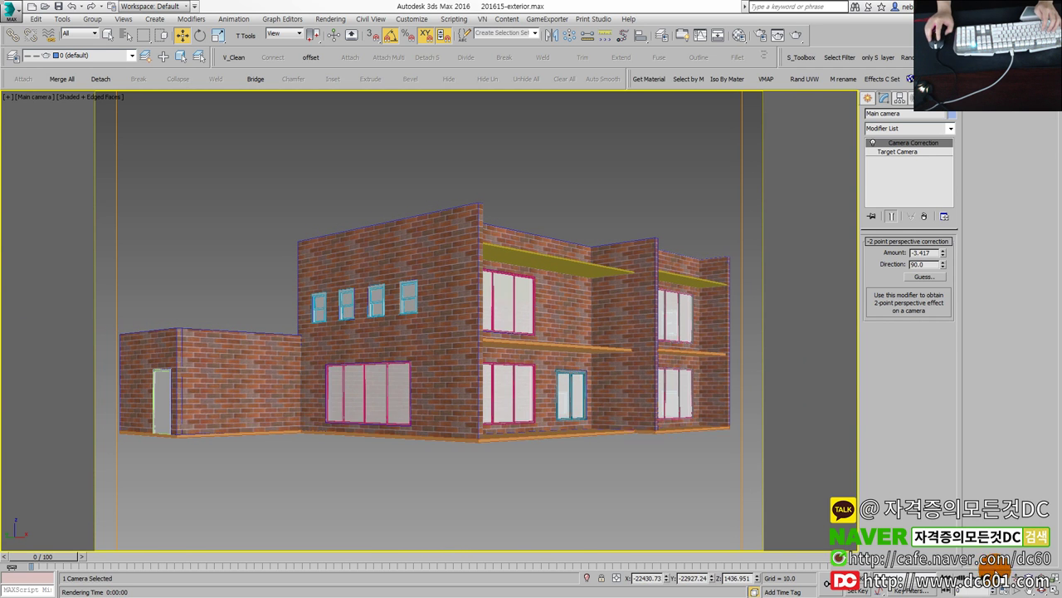
pyautogui.click(1019, 579)
pyautogui.moveTo(548, 410); pyautogui.dragTo(522, 384)
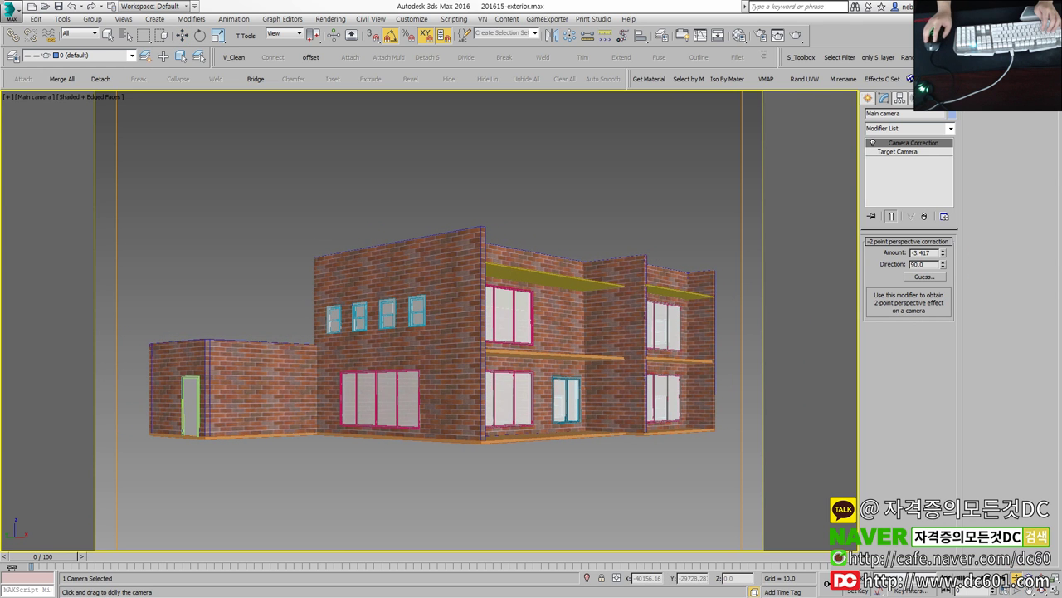
# Move the task PDF aside, then bring it back and scroll to the numbered instructions 2.1–2.8.
pyautogui.hotkey('alt', 'Tab')
pyautogui.moveTo(813, 121); pyautogui.dragTo(358, 117)
pyautogui.moveTo(439, 123)
pyautogui.mouseDown()
pyautogui.moveTo(628, 180)
pyautogui.moveTo(356, 130)
pyautogui.moveTo(1061, 153)
pyautogui.mouseUp()
pyautogui.click(670, 192)
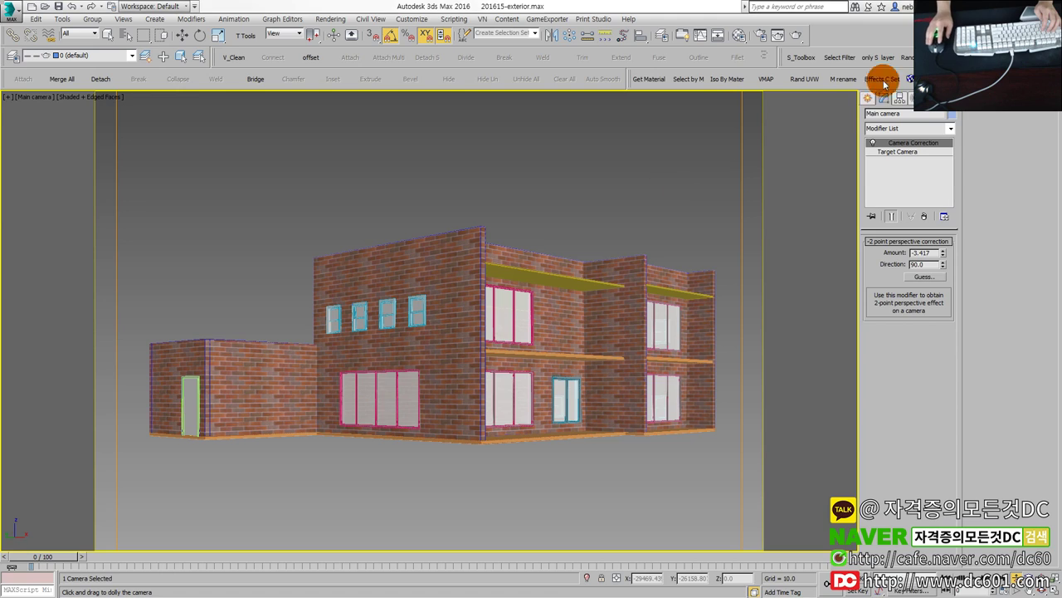
pyautogui.moveTo(731, 137); pyautogui.dragTo(610, 78)
pyautogui.scroll(-1, 434, 260)
pyautogui.scroll(-5, 509, 291)
pyautogui.scroll(-4, 510, 290)
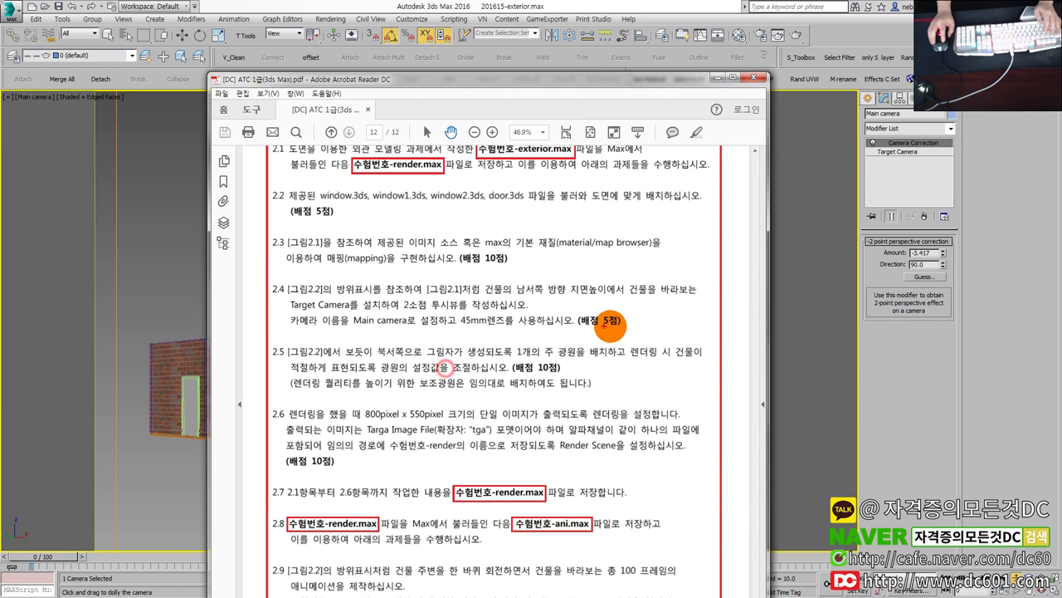
# Mark the camera instructions in sections 2.4 and 2.5 with pen strokes, then clear them.
pyautogui.moveTo(610, 326)
pyautogui.mouseDown()
pyautogui.moveTo(438, 306)
pyautogui.moveTo(441, 231)
pyautogui.moveTo(667, 219)
pyautogui.moveTo(337, 214)
pyautogui.moveTo(490, 213)
pyautogui.mouseUp()
pyautogui.moveTo(308, 348); pyautogui.dragTo(683, 333)
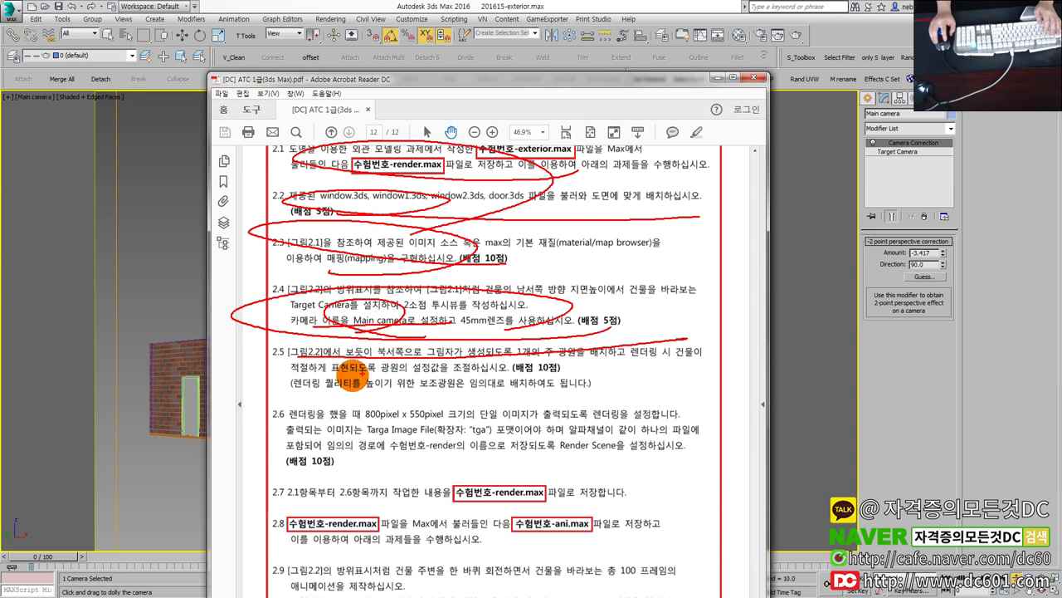
pyautogui.moveTo(292, 372); pyautogui.dragTo(664, 385)
pyautogui.moveTo(501, 364); pyautogui.dragTo(629, 362)
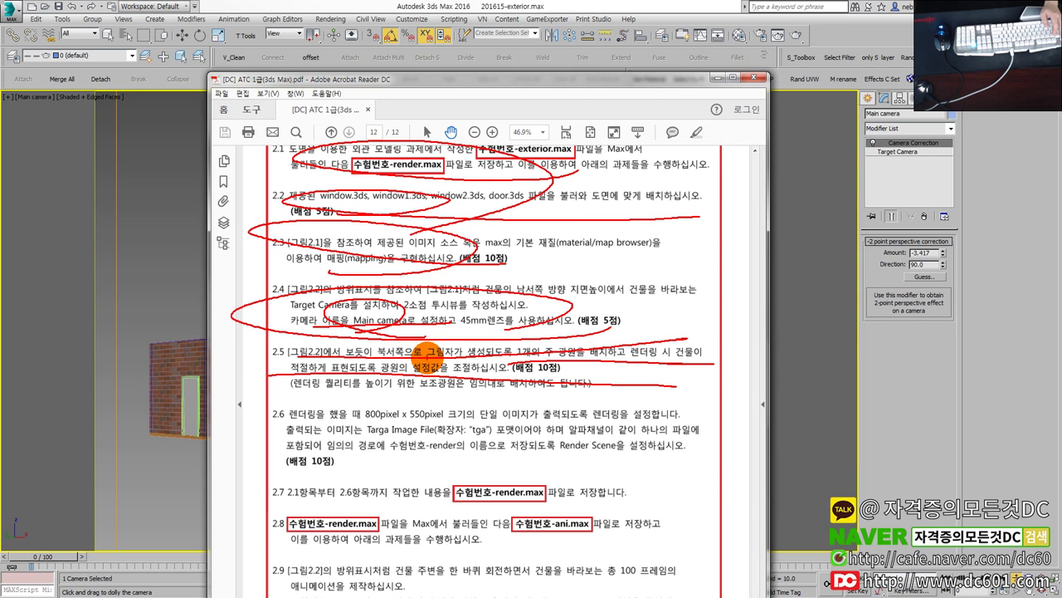
pyautogui.press('Escape')
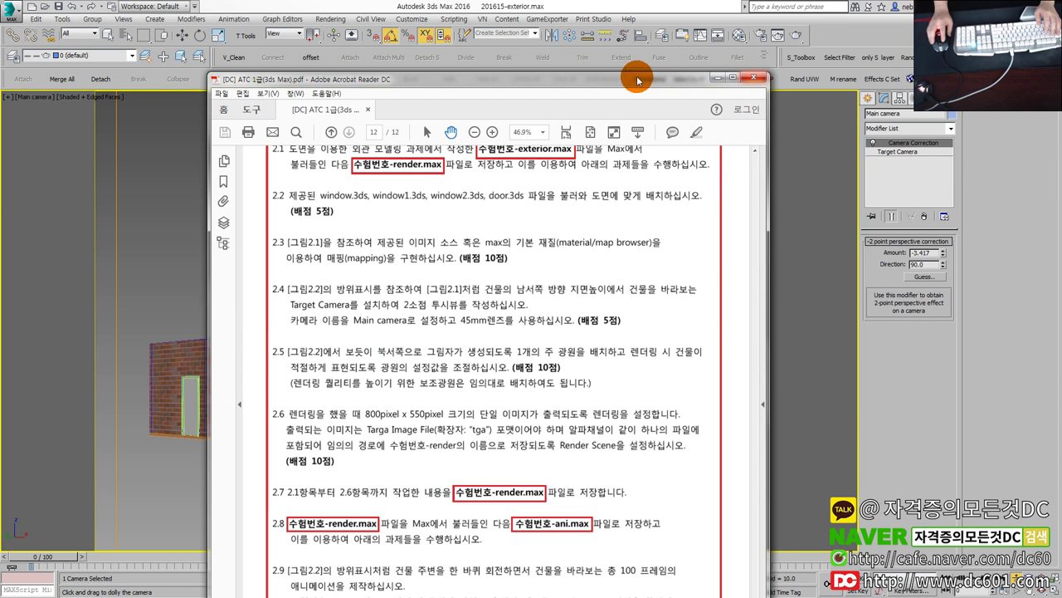
# Close the PDF, exit dolly mode, and truck the camera to shift the building slightly.
pyautogui.click(755, 79)
pyautogui.rightClick(633, 217)
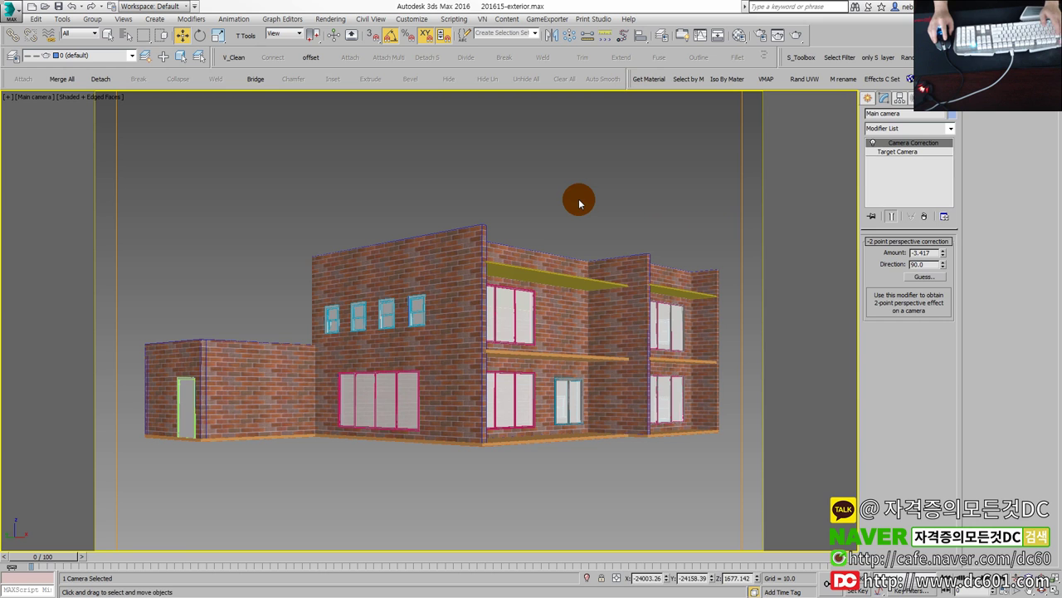
pyautogui.moveTo(571, 204); pyautogui.dragTo(569, 214, button='middle')
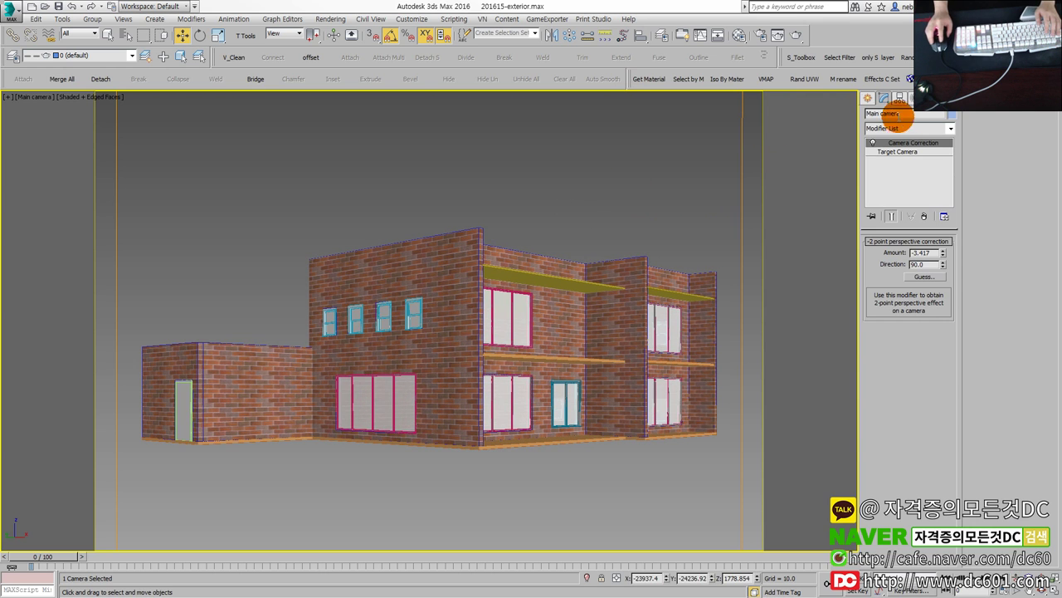
# Zoom four viewports to all objects and arm the Standard Target Direct light.
pyautogui.click(865, 98)
pyautogui.hotkey('alt', 'w')
pyautogui.click(349, 181)
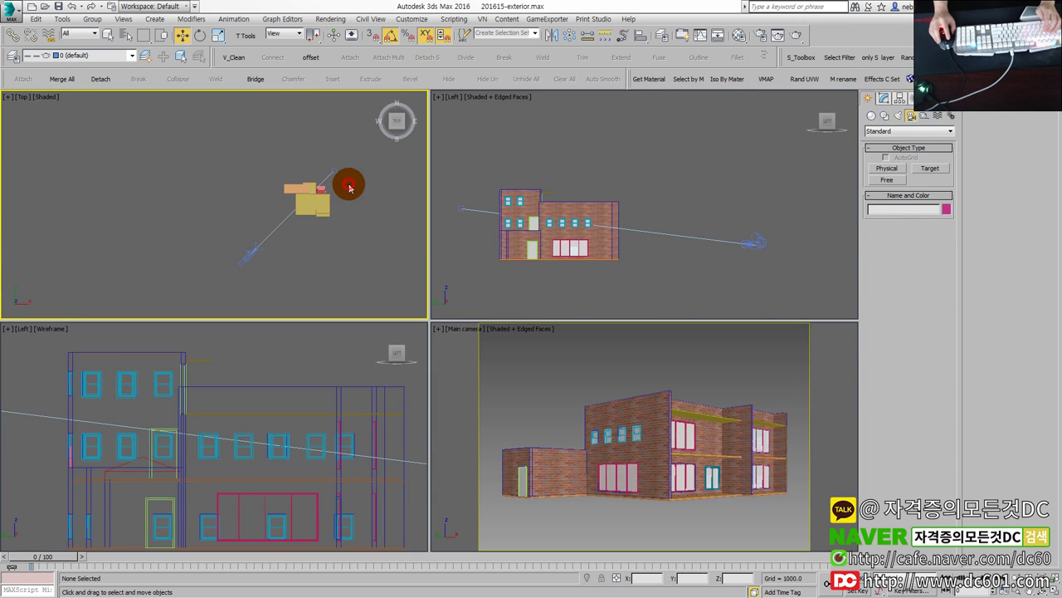
pyautogui.hotkey('ctrl', 'shift', 'z')
pyautogui.click(899, 117)
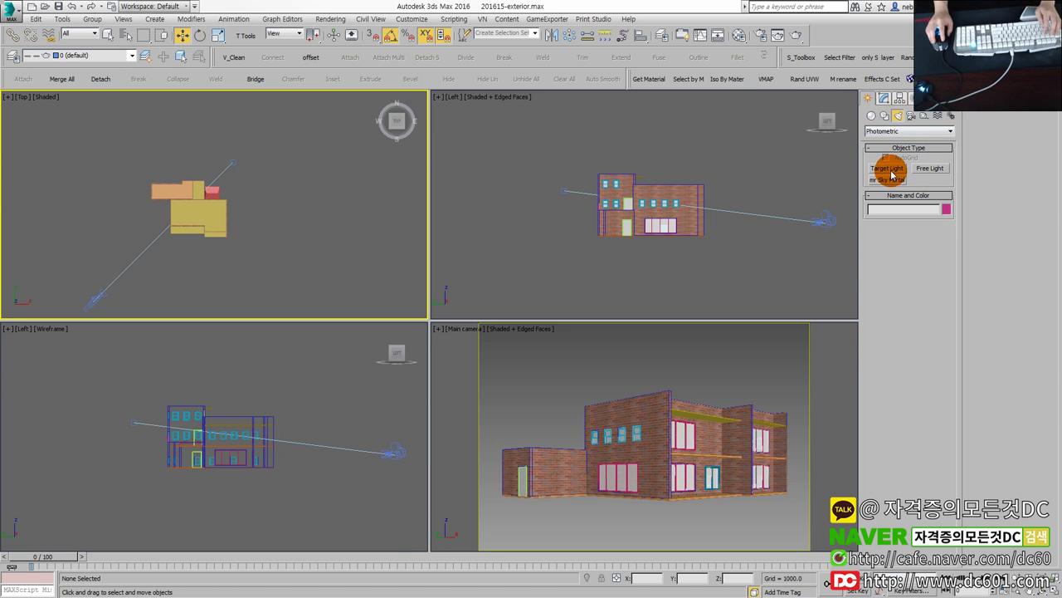
pyautogui.click(913, 131)
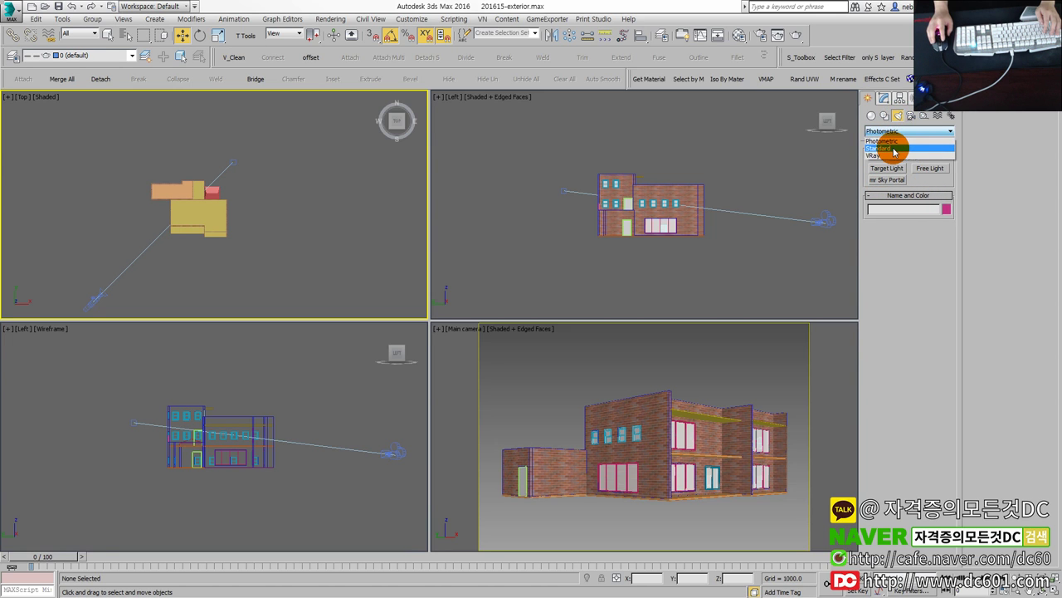
pyautogui.click(894, 148)
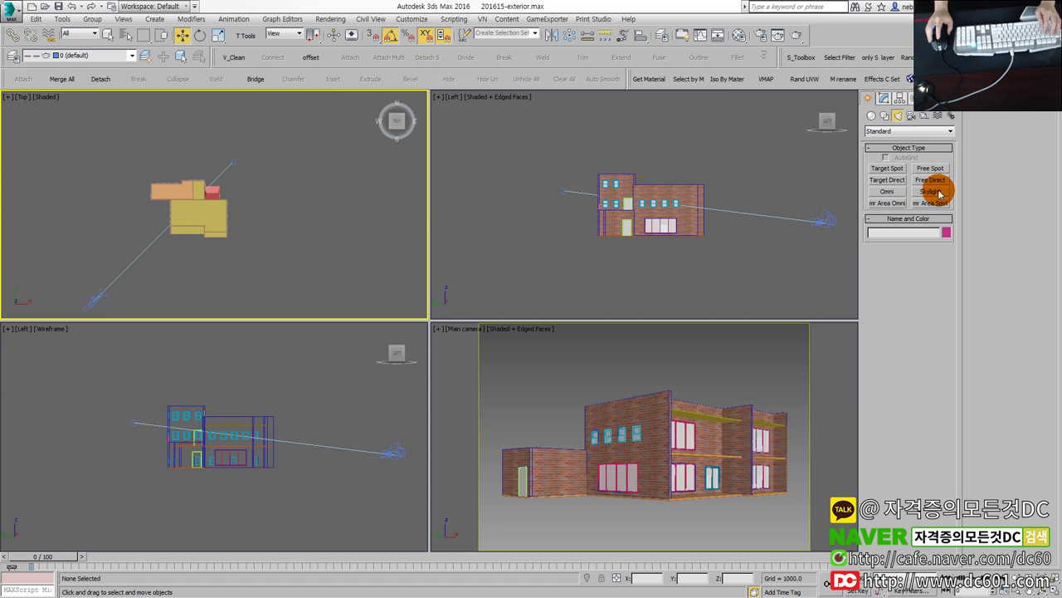
pyautogui.click(885, 182)
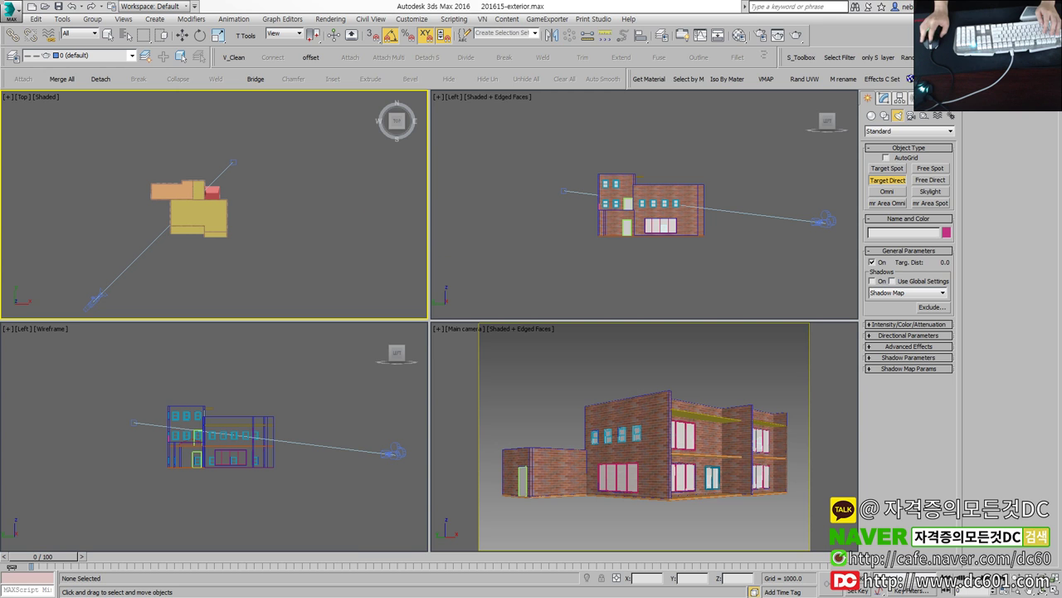
# Scroll the task PDF up to Figure 2.1, sketch the sun direction, then move the PDF off screen.
pyautogui.hotkey('alt', 'Tab')
pyautogui.scroll(2, 747, 368)
pyautogui.scroll(2, 750, 356)
pyautogui.scroll(1, 770, 326)
pyautogui.scroll(1, 770, 325)
pyautogui.scroll(1, 747, 307)
pyautogui.scroll(1, 728, 292)
pyautogui.scroll(1, 706, 272)
pyautogui.scroll(1, 671, 265)
pyautogui.scroll(2, 680, 258)
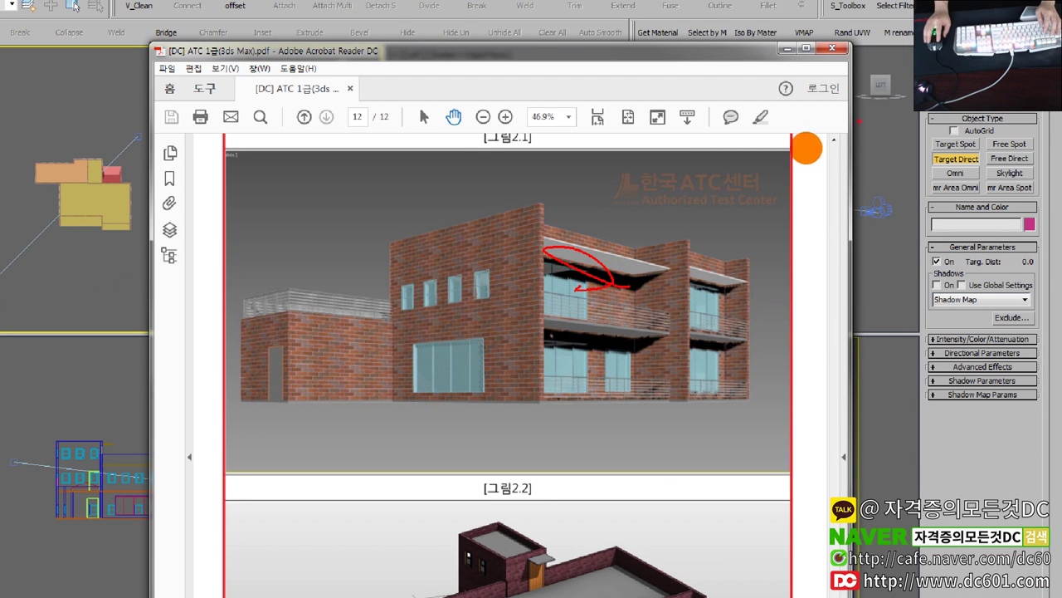
pyautogui.moveTo(813, 143)
pyautogui.mouseDown()
pyautogui.moveTo(514, 332)
pyautogui.moveTo(647, 273)
pyautogui.mouseUp()
pyautogui.moveTo(410, 101); pyautogui.dragTo(833, 300)
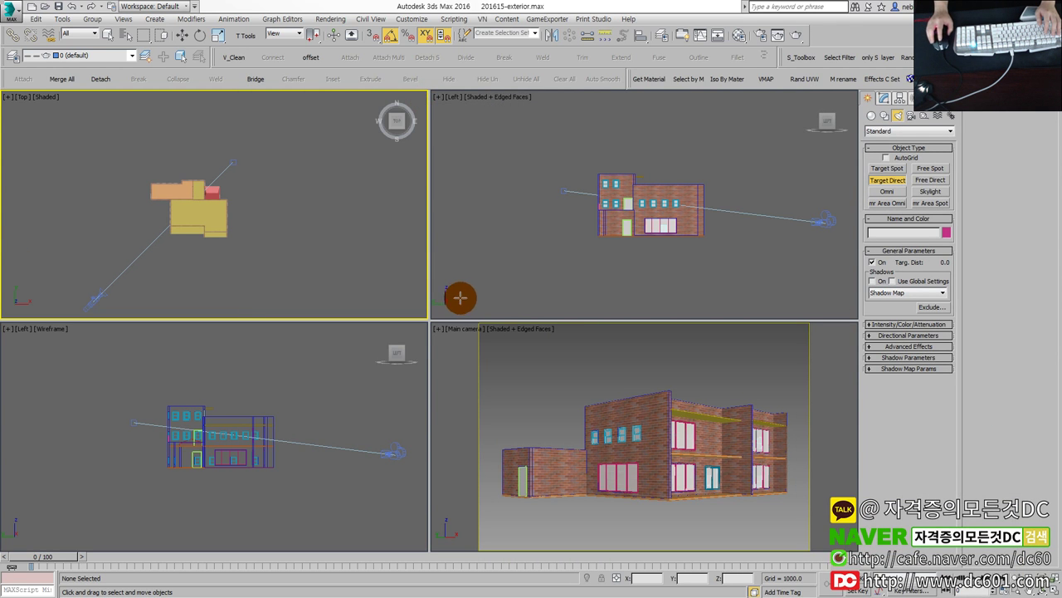
# Create a directional light aimed at the building and raise it above the house.
pyautogui.moveTo(256, 275)
pyautogui.mouseDown()
pyautogui.moveTo(119, 155)
pyautogui.moveTo(145, 163)
pyautogui.mouseUp()
pyautogui.press('w')
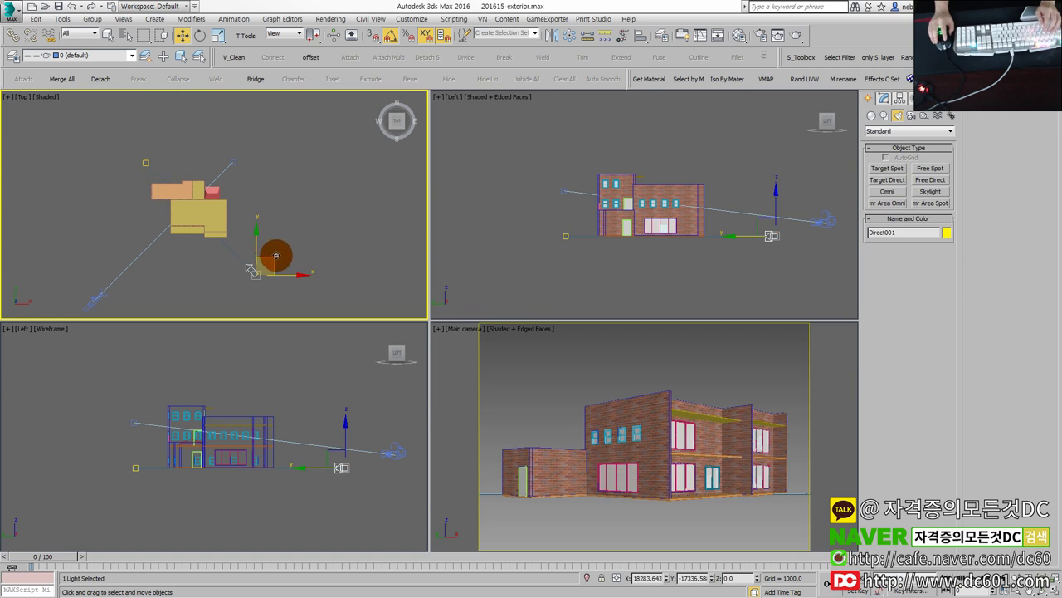
pyautogui.moveTo(264, 274)
pyautogui.mouseDown()
pyautogui.moveTo(292, 260)
pyautogui.moveTo(251, 279)
pyautogui.mouseUp()
pyautogui.scroll(2, 253, 276)
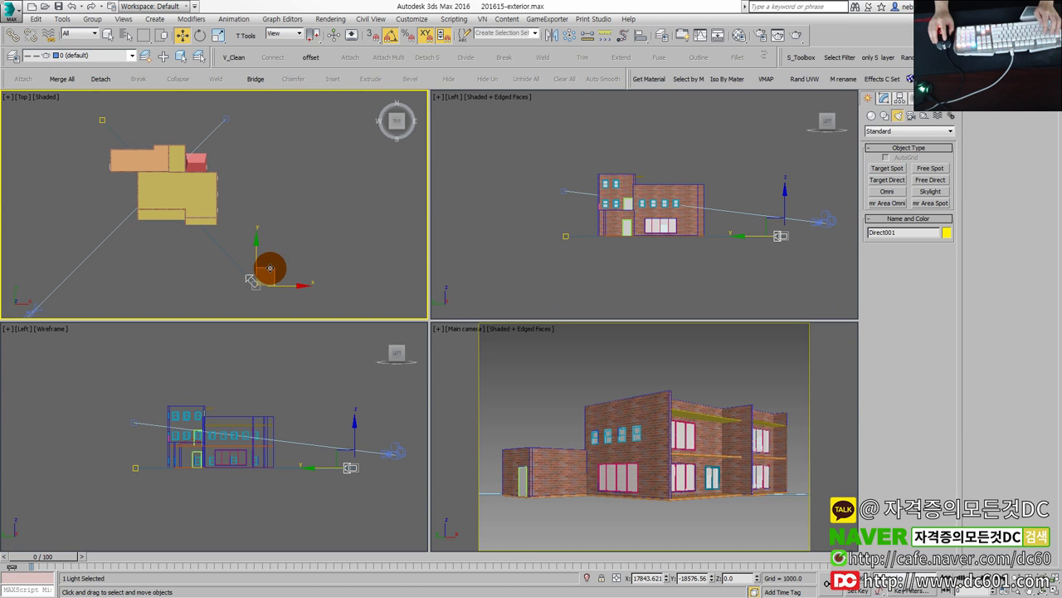
pyautogui.scroll(-2, 639, 266)
pyautogui.moveTo(628, 259); pyautogui.dragTo(613, 131)
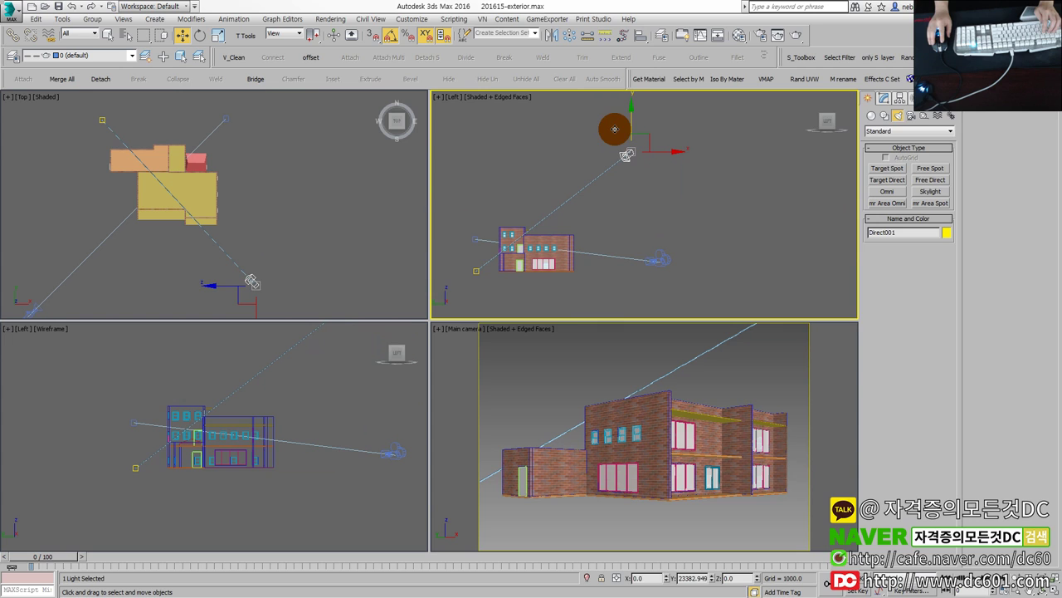
# Make Direct001 cast Ray Traced Shadows with a multiplier of 1.5.
pyautogui.click(884, 98)
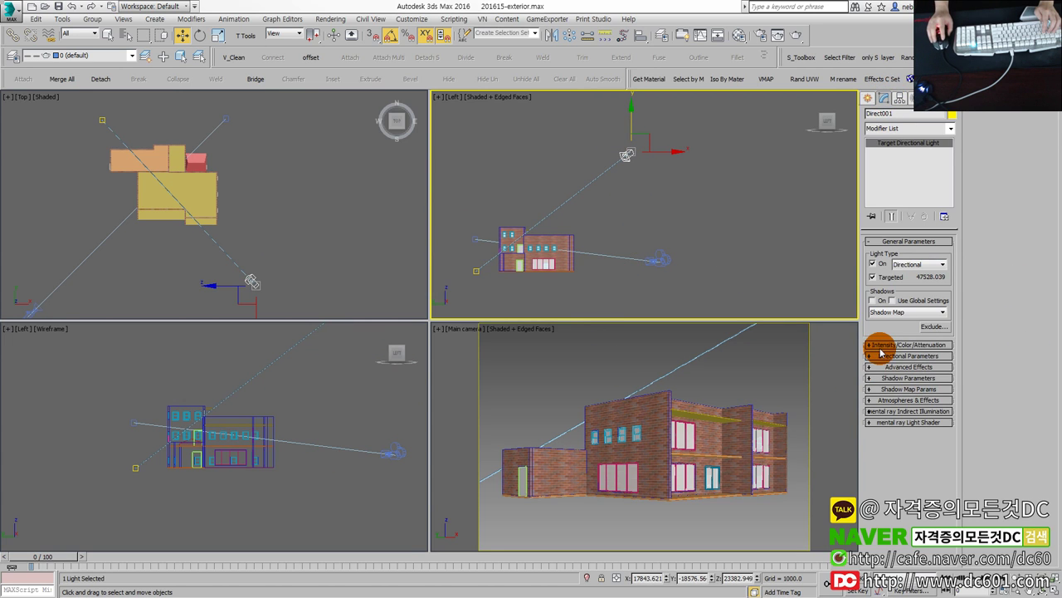
pyautogui.click(887, 347)
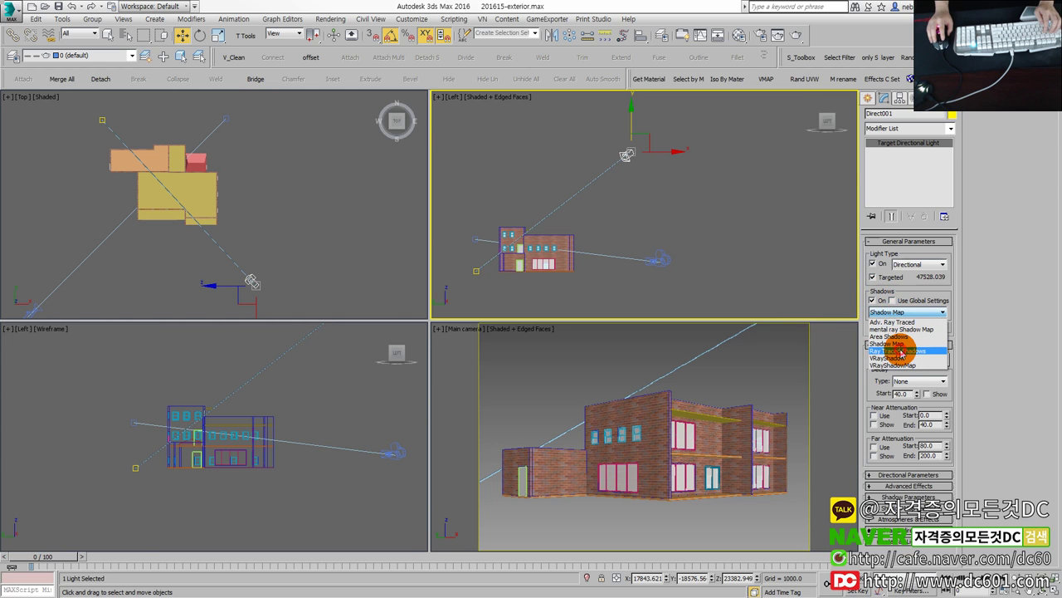
pyautogui.click(903, 351)
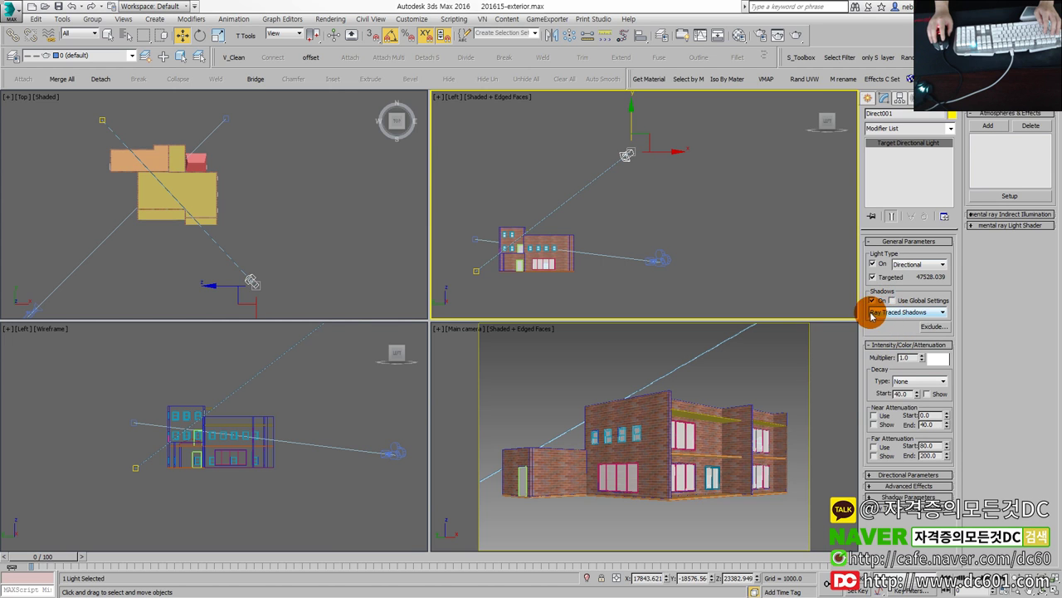
pyautogui.doubleClick(909, 357)
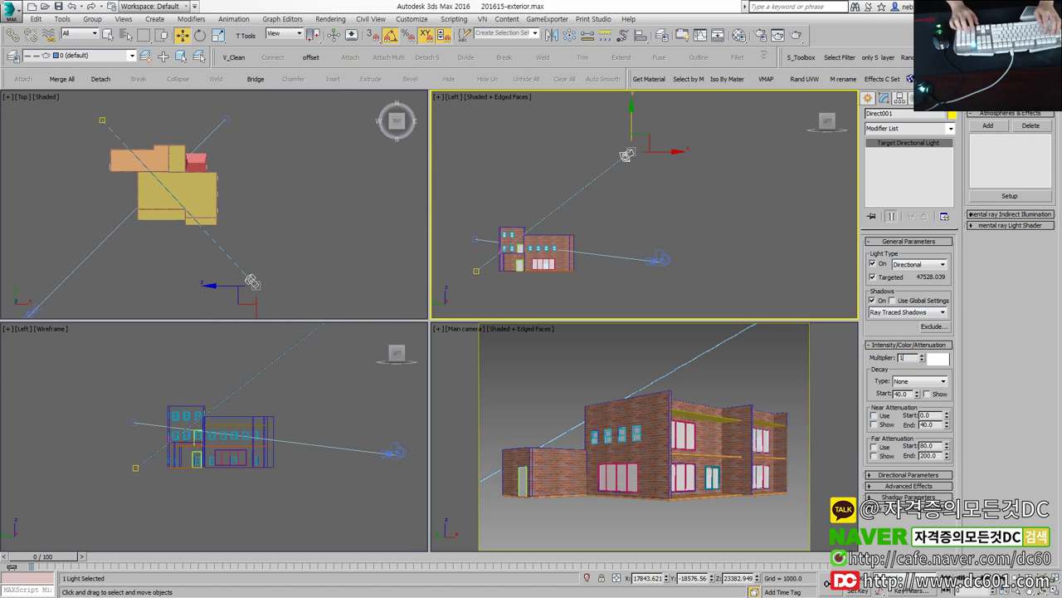
# Maximize the Left view with Alt+W so it fills the viewport area.
pyautogui.click(724, 378)
pyautogui.click(626, 162)
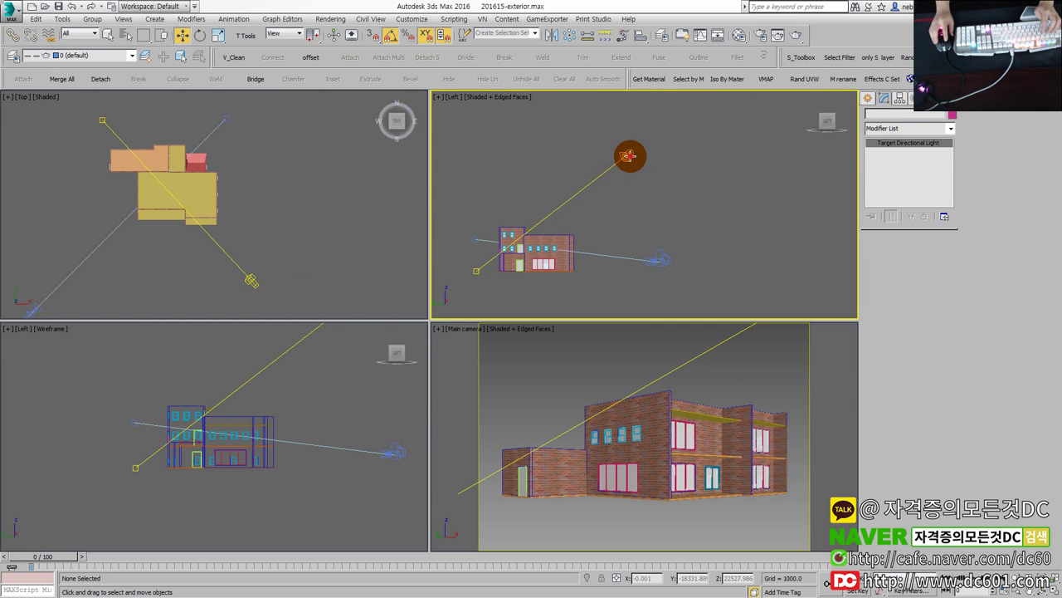
pyautogui.hotkey('alt', 'w')
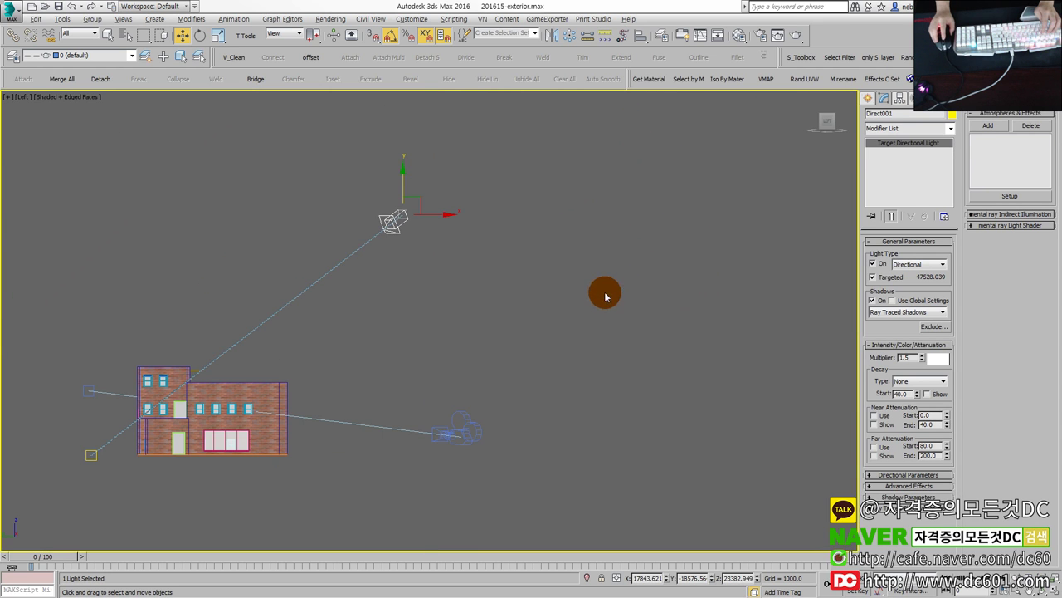
# Orbit the Left view into an orthographic 3D view and turn on Show Cone for the light.
pyautogui.keyDown('alt'); pyautogui.moveTo(497, 309); pyautogui.dragTo(506, 343, button='middle'); pyautogui.keyUp('alt')
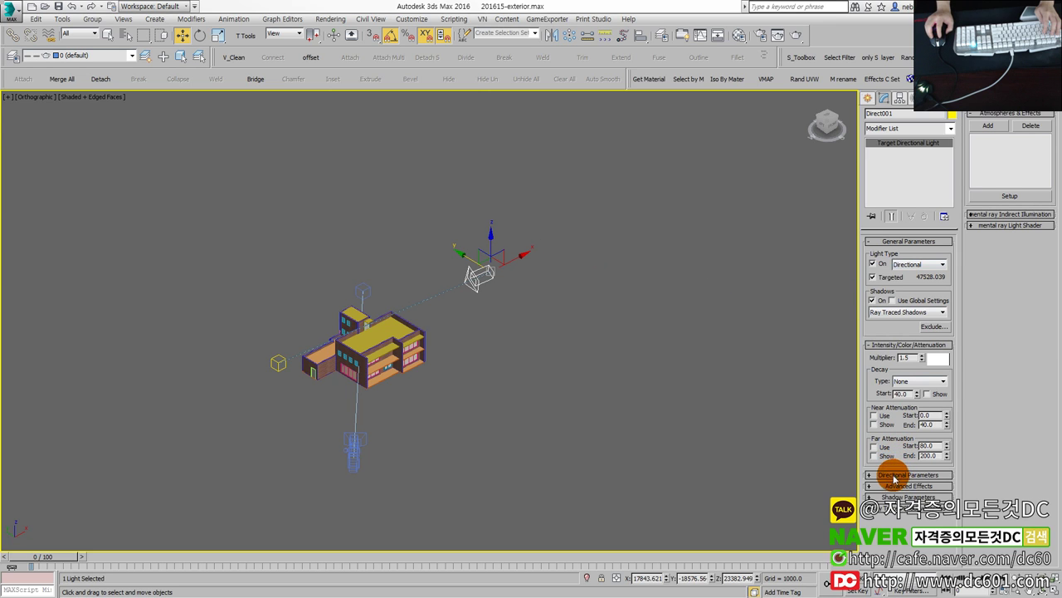
pyautogui.scroll(1, 498, 301)
pyautogui.scroll(2, 531, 303)
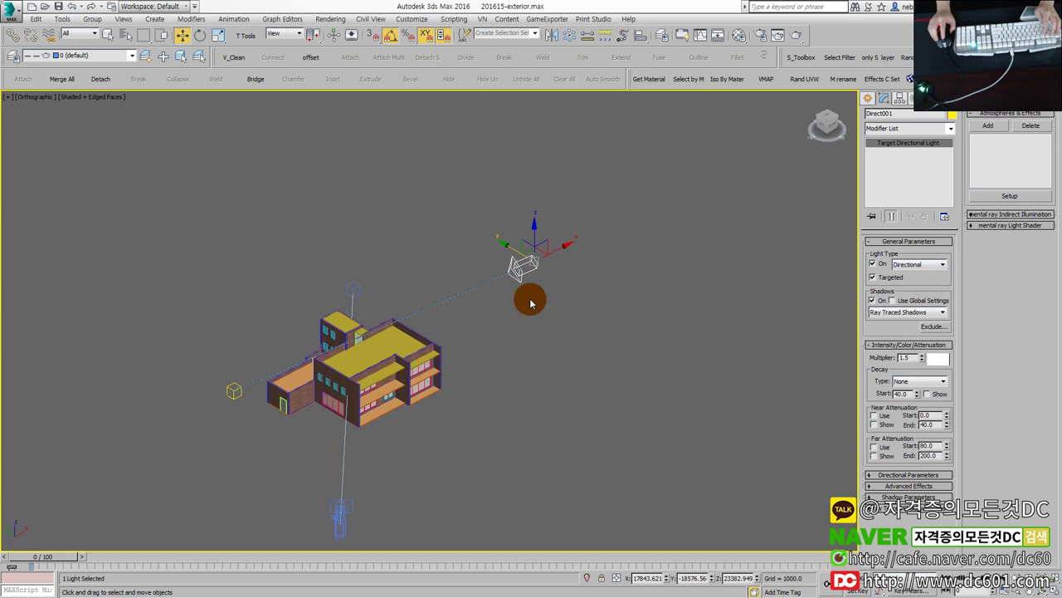
pyautogui.click(907, 477)
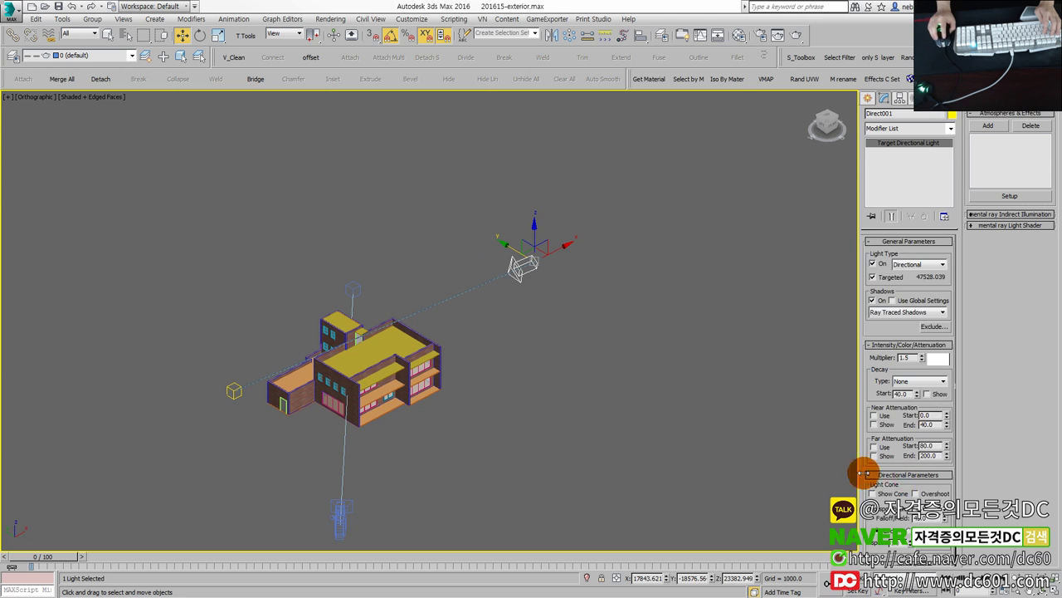
pyautogui.moveTo(536, 424); pyautogui.dragTo(543, 420, button='middle')
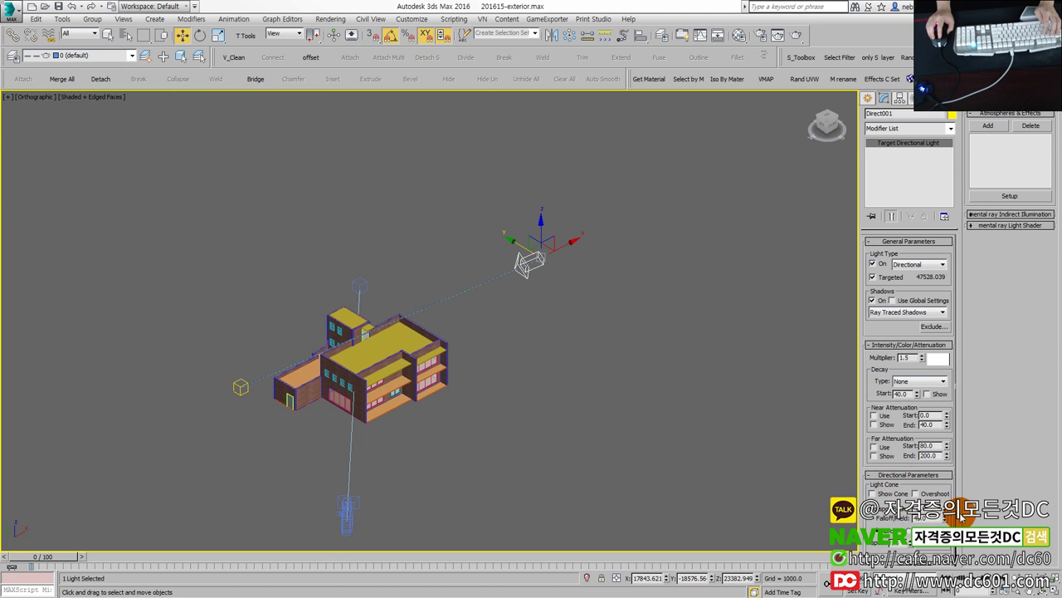
pyautogui.click(944, 495)
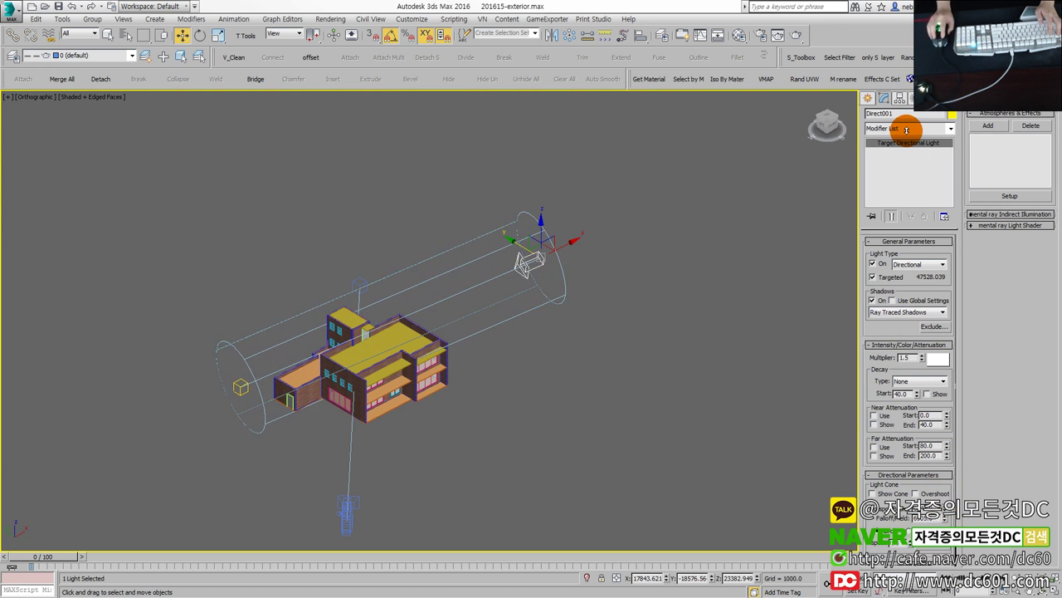
# Orbit around the building to inspect the cylindrical light beam, then restore the four-view layout.
pyautogui.moveTo(517, 432)
pyautogui.keyDown('alt'); pyautogui.mouseDown(button='middle')
pyautogui.moveTo(436, 429)
pyautogui.moveTo(491, 419)
pyautogui.mouseUp(button='middle'); pyautogui.keyUp('alt')
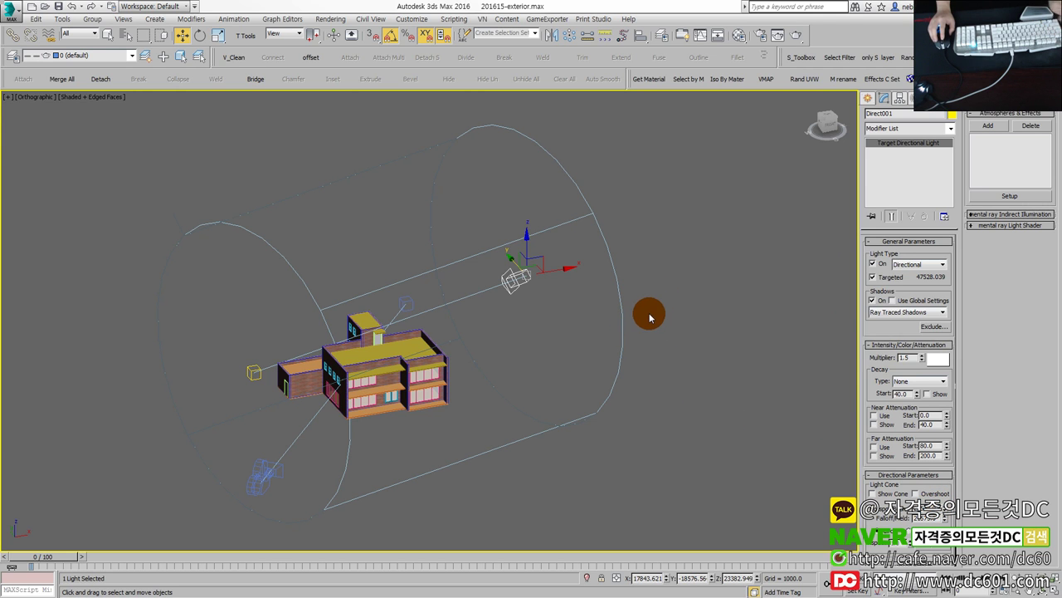
pyautogui.moveTo(635, 344)
pyautogui.keyDown('alt'); pyautogui.mouseDown(button='middle')
pyautogui.moveTo(584, 356)
pyautogui.moveTo(599, 339)
pyautogui.mouseUp(button='middle'); pyautogui.keyUp('alt')
pyautogui.hotkey('alt', 'w')
# Run a test render of the Main camera view.
pyautogui.rightClick(643, 386)
pyautogui.click(797, 35)
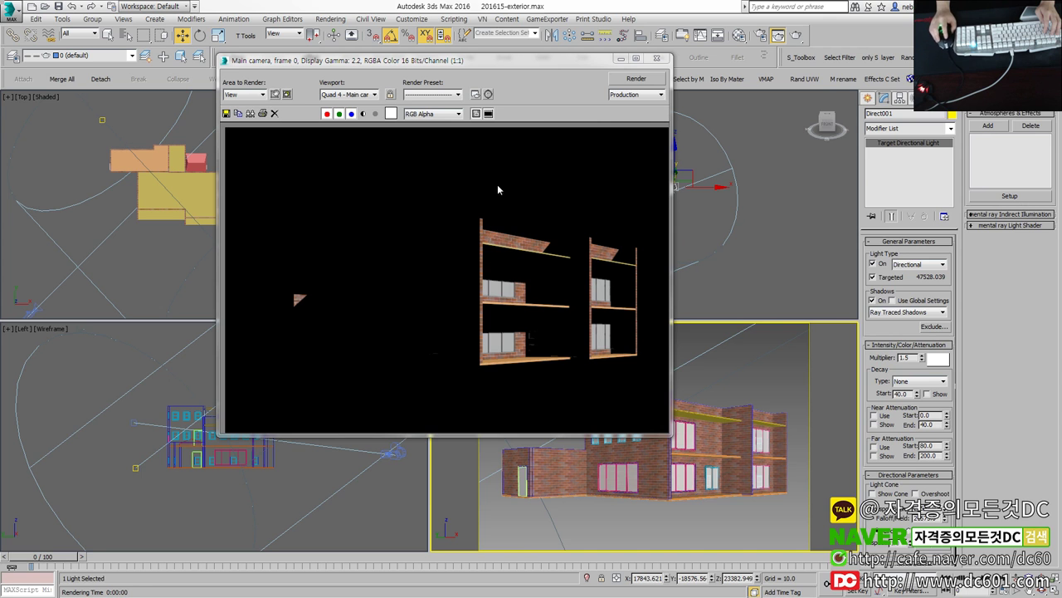
pyautogui.click(680, 91)
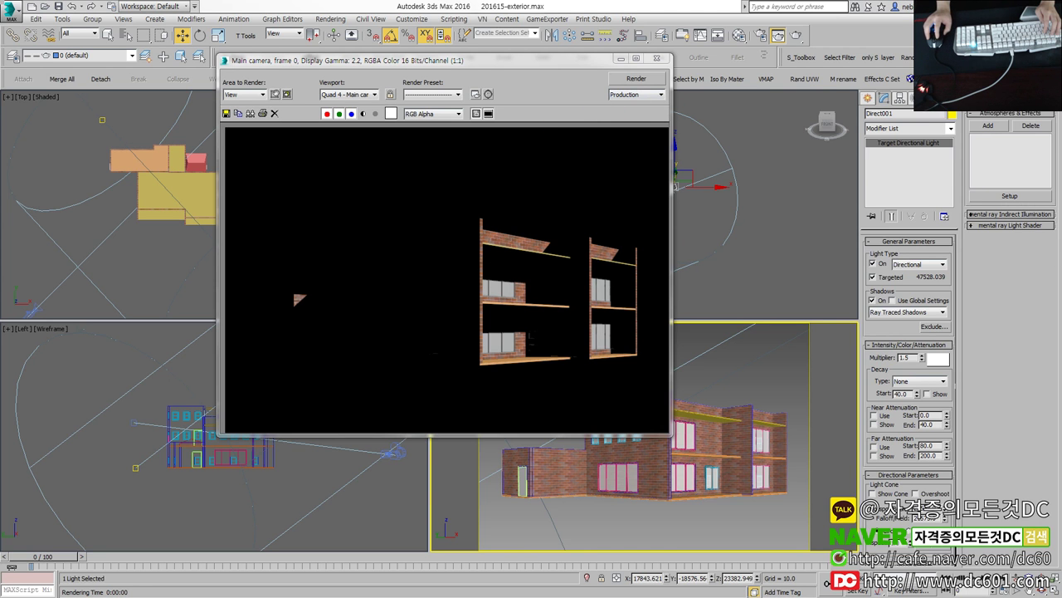
# Review the exam PDF, underline its rendering quality note, then minimize the PDF and render window.
pyautogui.hotkey('alt', 'Tab')
pyautogui.scroll(-5, 434, 182)
pyautogui.scroll(-4, 547, 400)
pyautogui.scroll(-2, 527, 334)
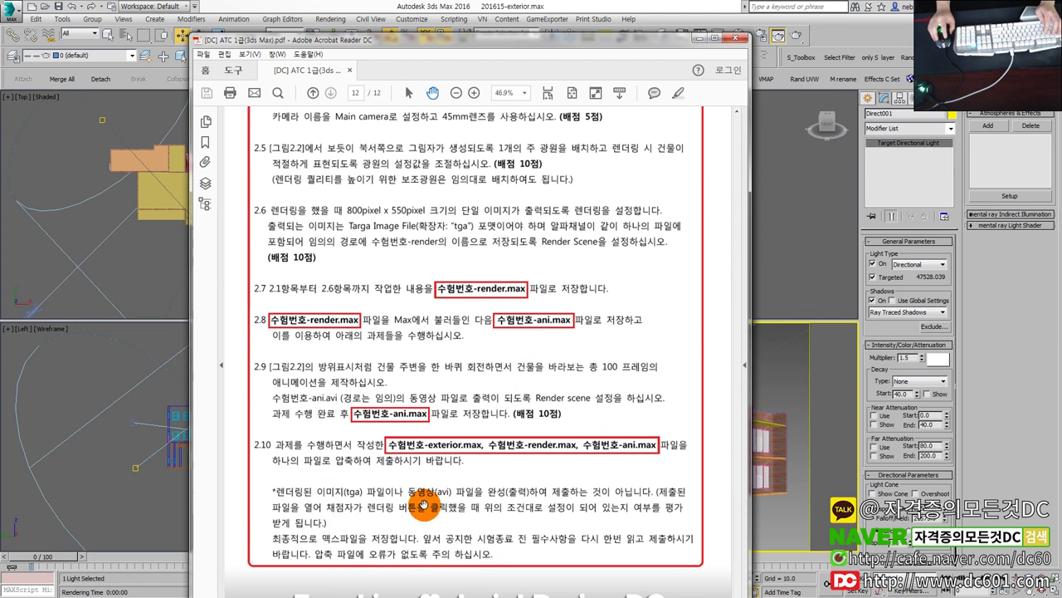
pyautogui.scroll(1, 430, 446)
pyautogui.scroll(1, 440, 391)
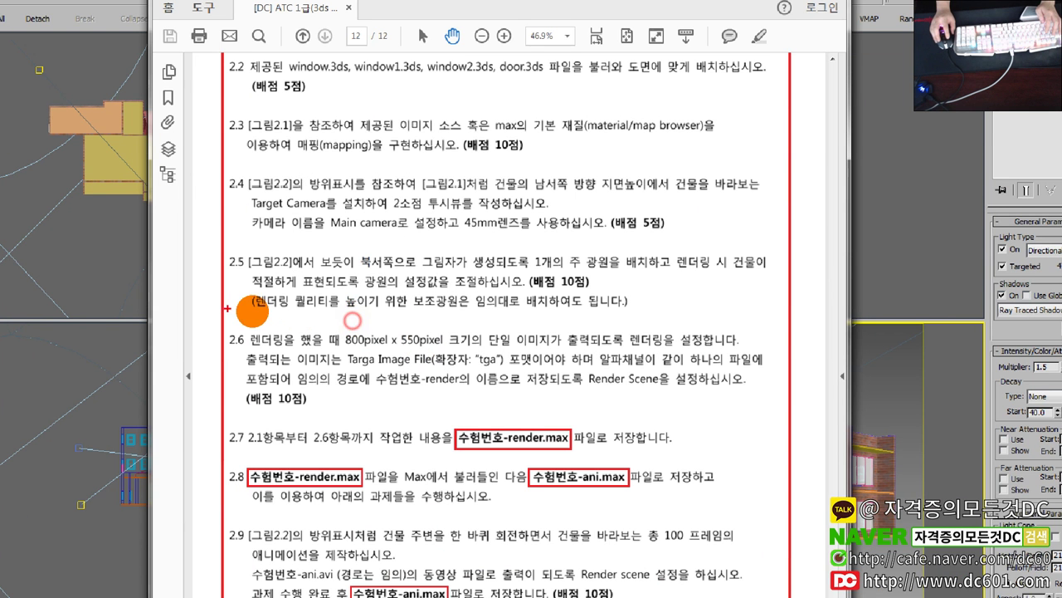
pyautogui.moveTo(236, 307)
pyautogui.mouseDown()
pyautogui.moveTo(519, 309)
pyautogui.moveTo(439, 296)
pyautogui.moveTo(307, 307)
pyautogui.mouseUp()
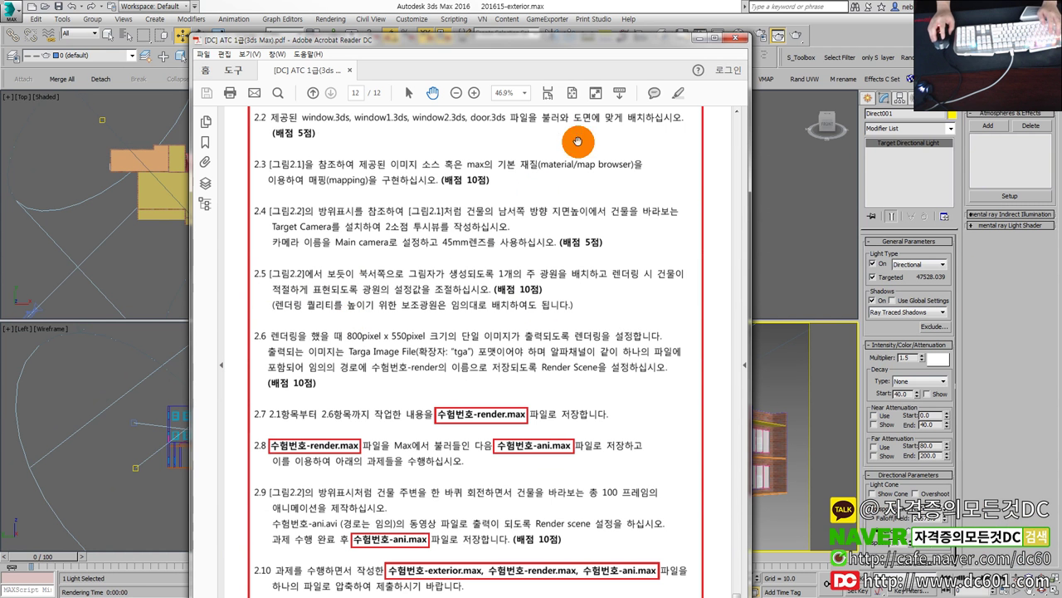
pyautogui.click(700, 39)
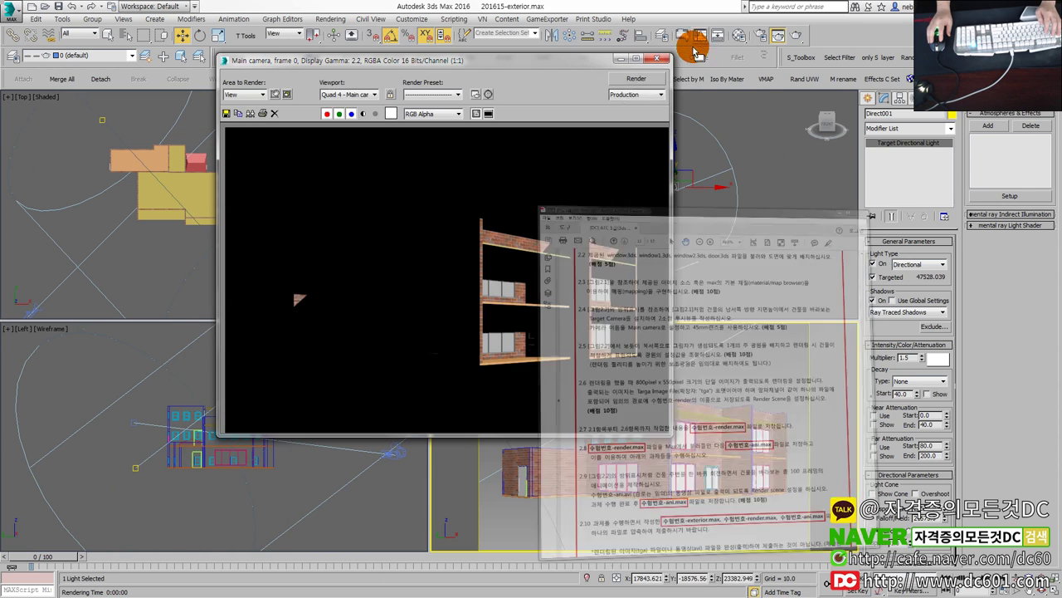
pyautogui.click(617, 60)
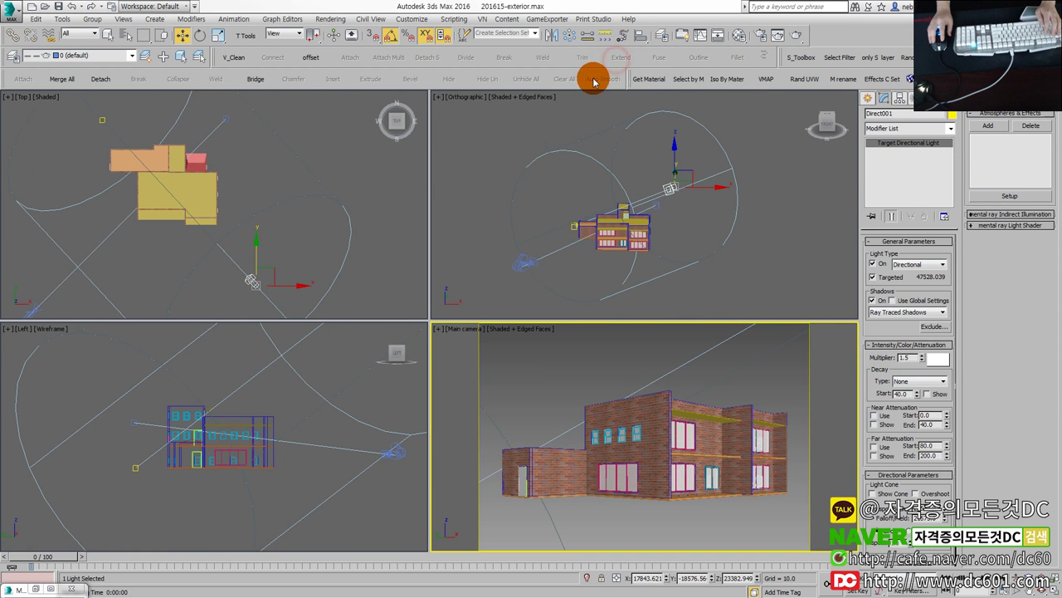
# Create Omni001 in the Top view beside the house and test-render the Main camera.
pyautogui.click(866, 97)
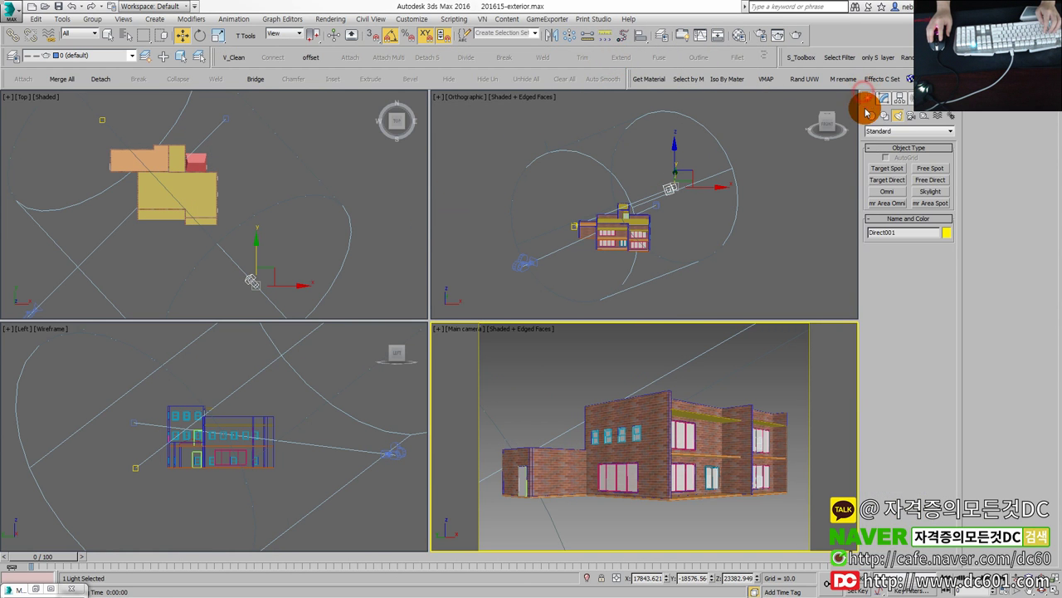
pyautogui.click(887, 193)
pyautogui.click(129, 240)
pyautogui.rightClick(581, 239)
pyautogui.moveTo(595, 180); pyautogui.dragTo(590, 238)
pyautogui.rightClick(664, 347)
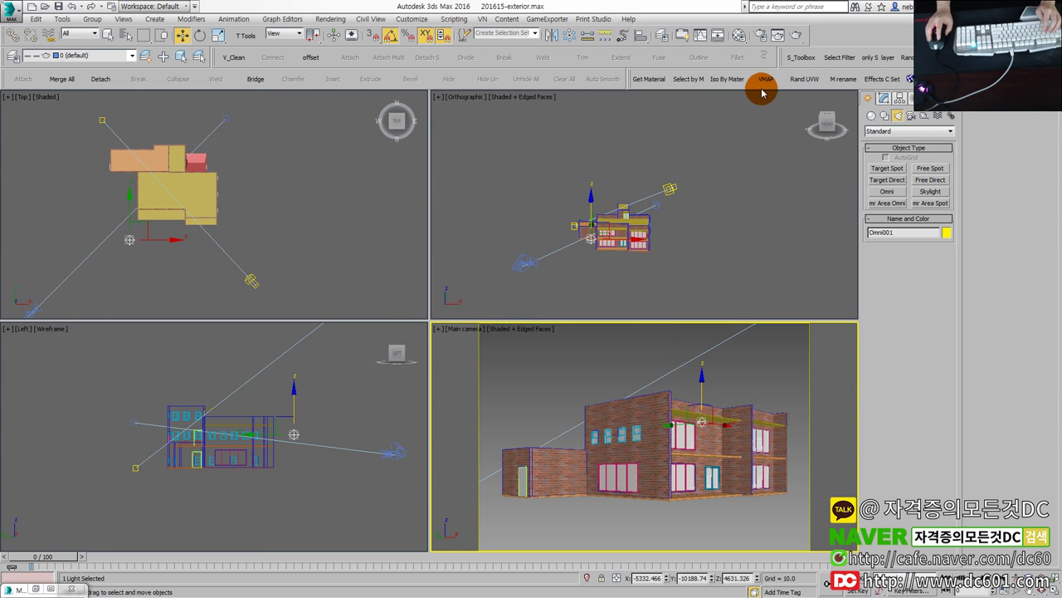
pyautogui.click(798, 36)
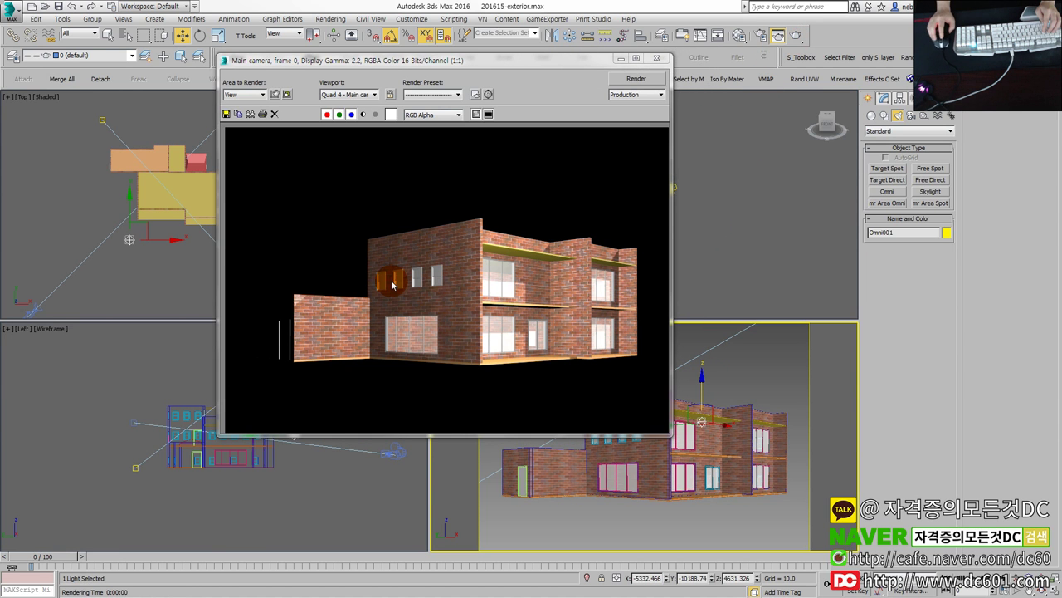
pyautogui.click(657, 58)
# Move Omni001 left, re-render the Main camera, then shift the light right and down.
pyautogui.moveTo(145, 228); pyautogui.dragTo(74, 216)
pyautogui.rightClick(587, 322)
pyautogui.click(800, 36)
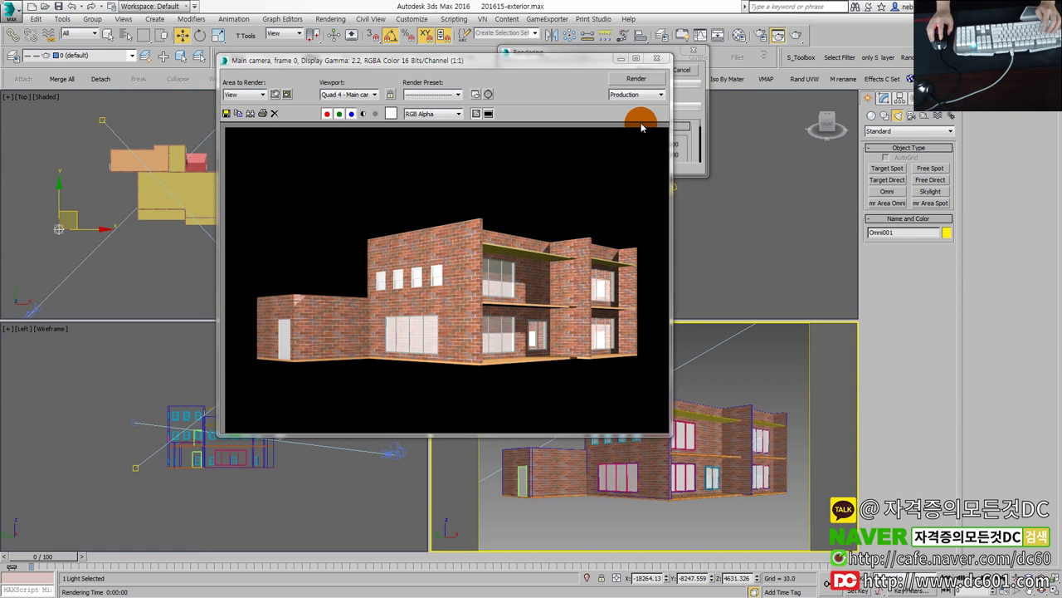
pyautogui.click(656, 58)
pyautogui.click(75, 213)
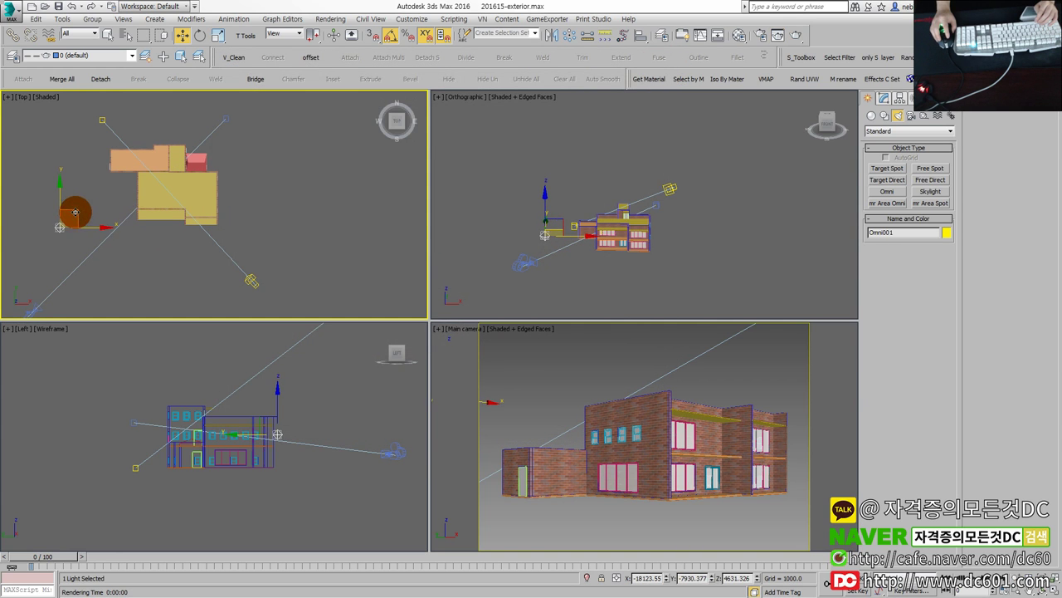
pyautogui.moveTo(75, 213); pyautogui.dragTo(137, 234)
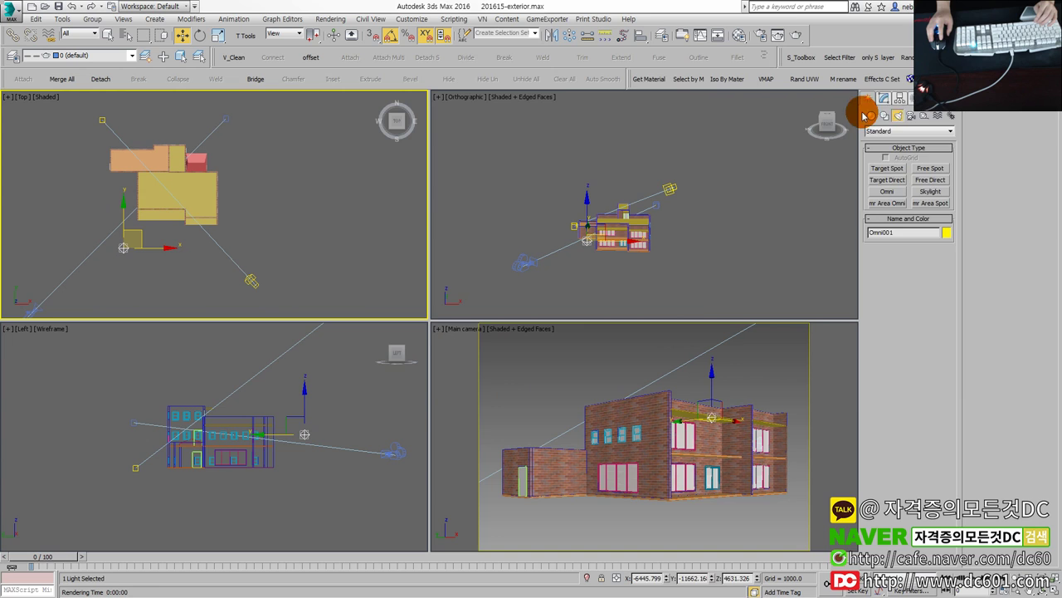
# Enable Ambient Only in Omni001's Advanced Effects and test-render the Main camera view.
pyautogui.click(883, 98)
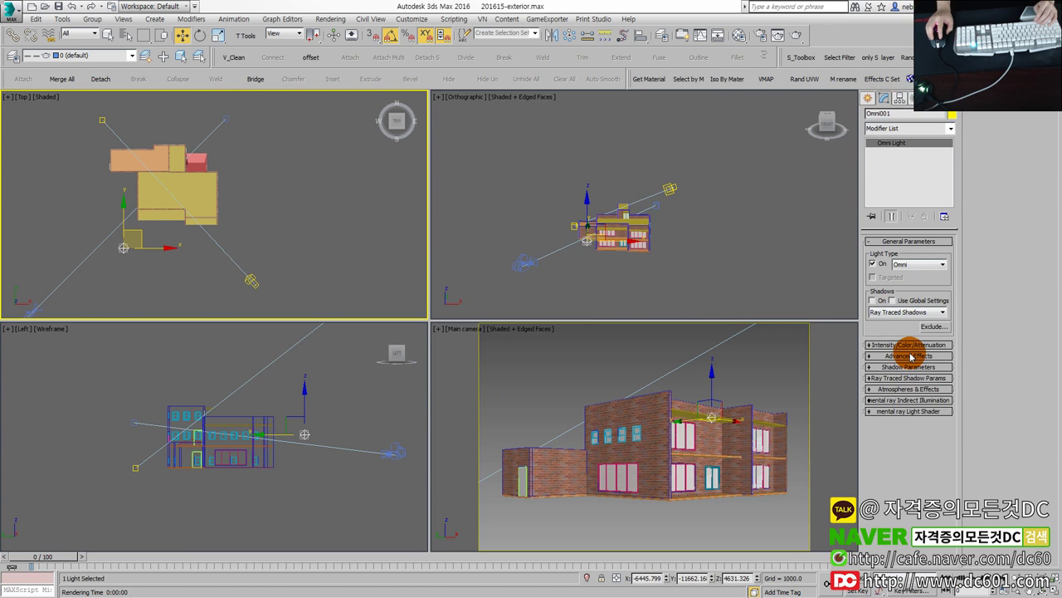
pyautogui.click(911, 356)
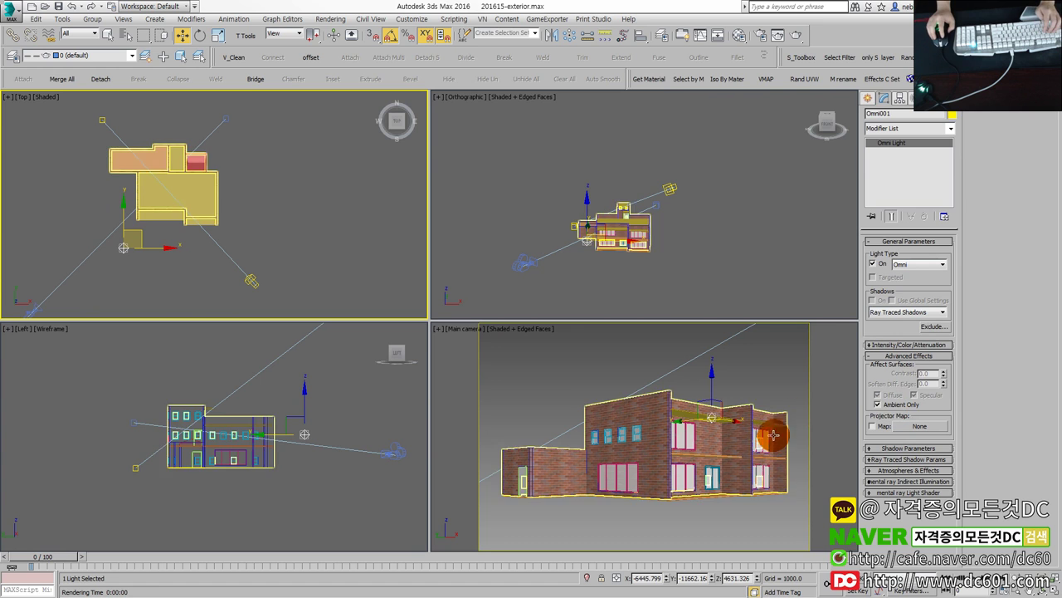
pyautogui.rightClick(760, 377)
pyautogui.click(796, 35)
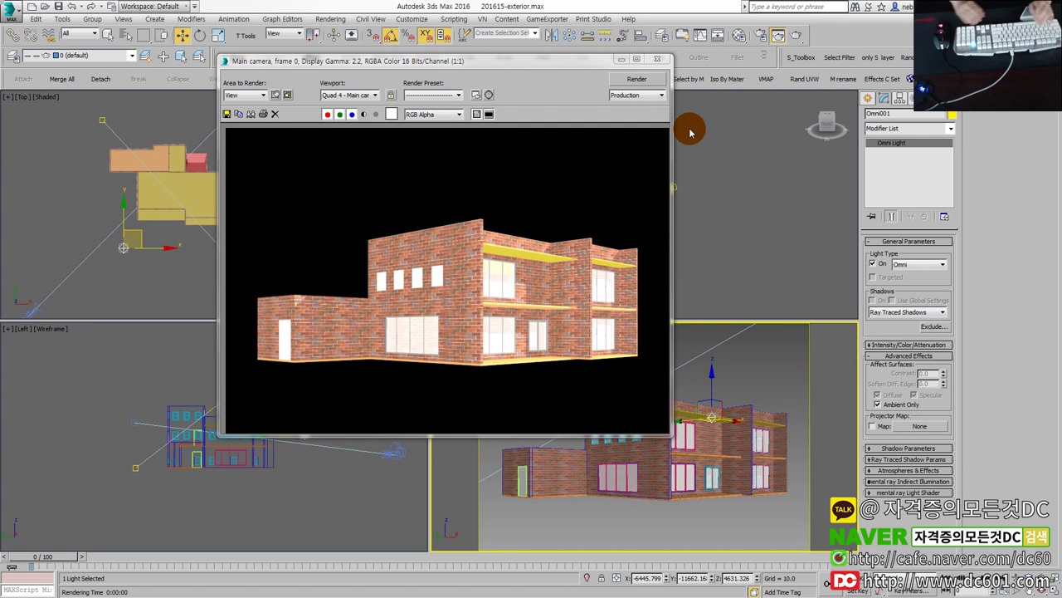
pyautogui.click(657, 59)
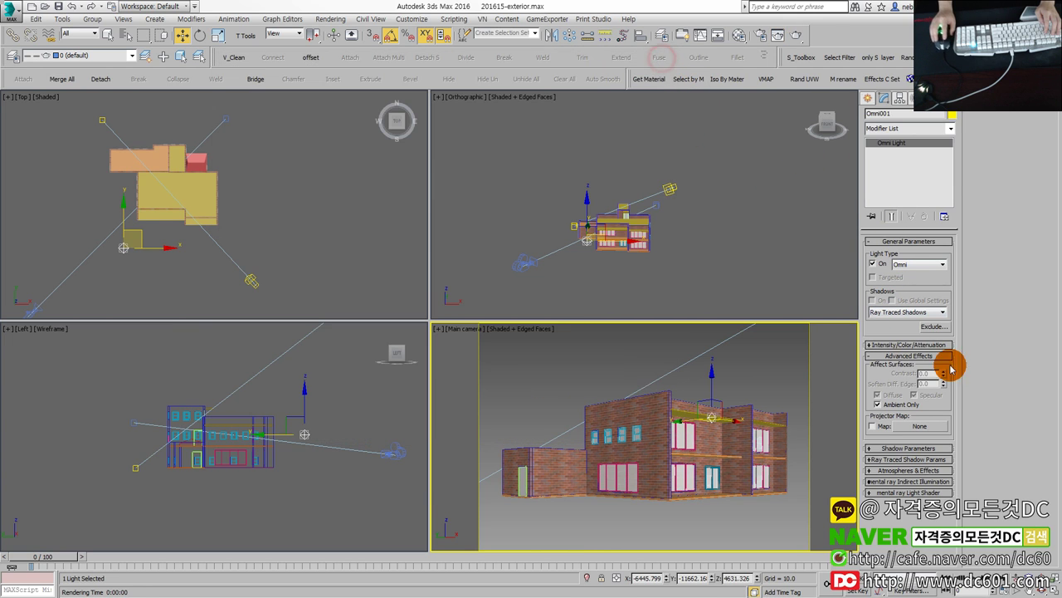
# Edit Omni001's multiplier value and test-render the Main camera view.
pyautogui.click(909, 344)
pyautogui.doubleClick(905, 356)
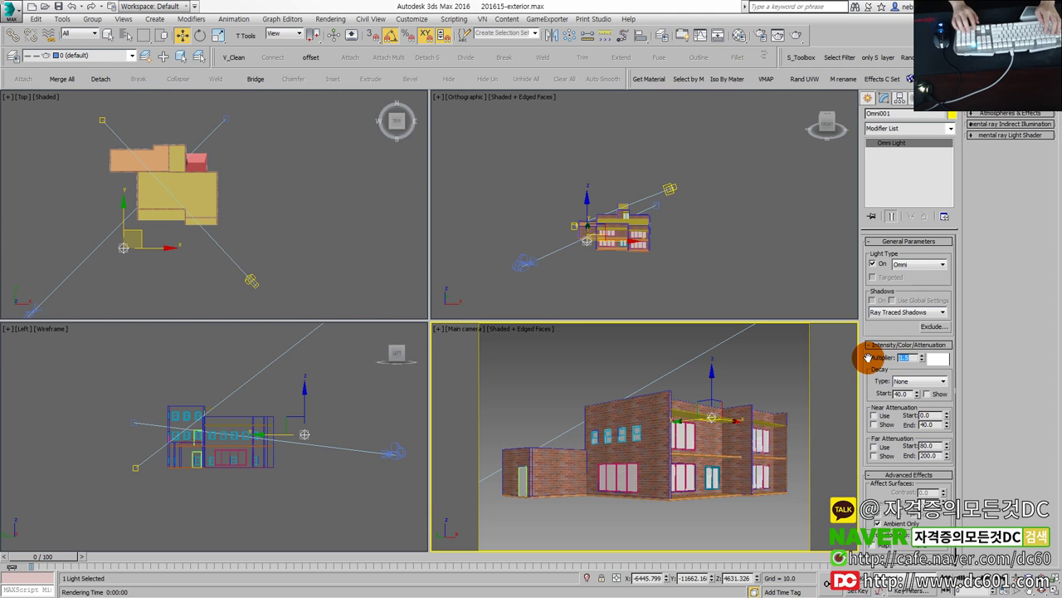
pyautogui.write('0.3')
pyautogui.click(778, 35)
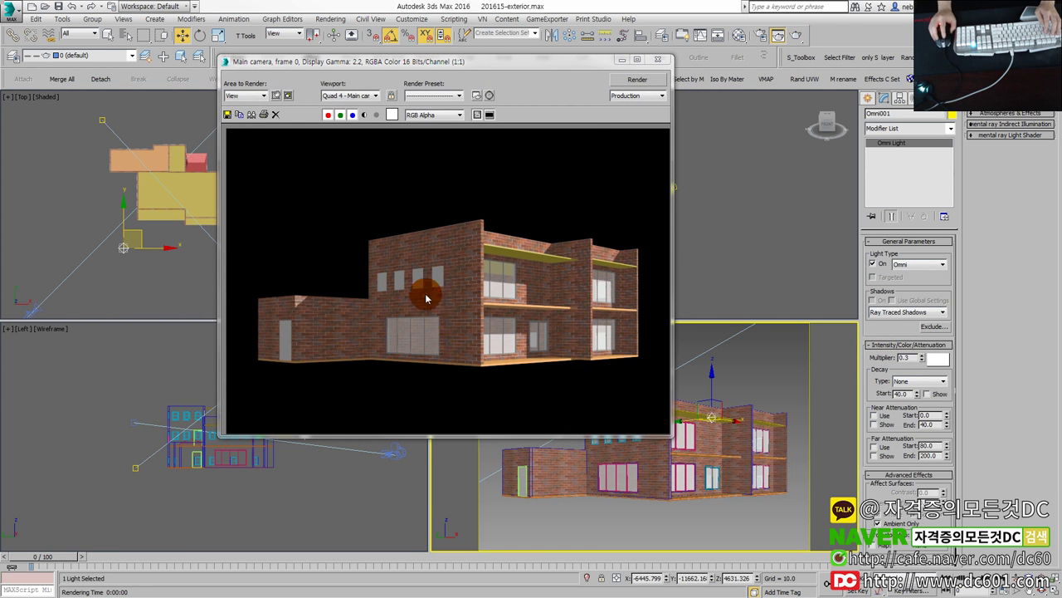
pyautogui.click(657, 59)
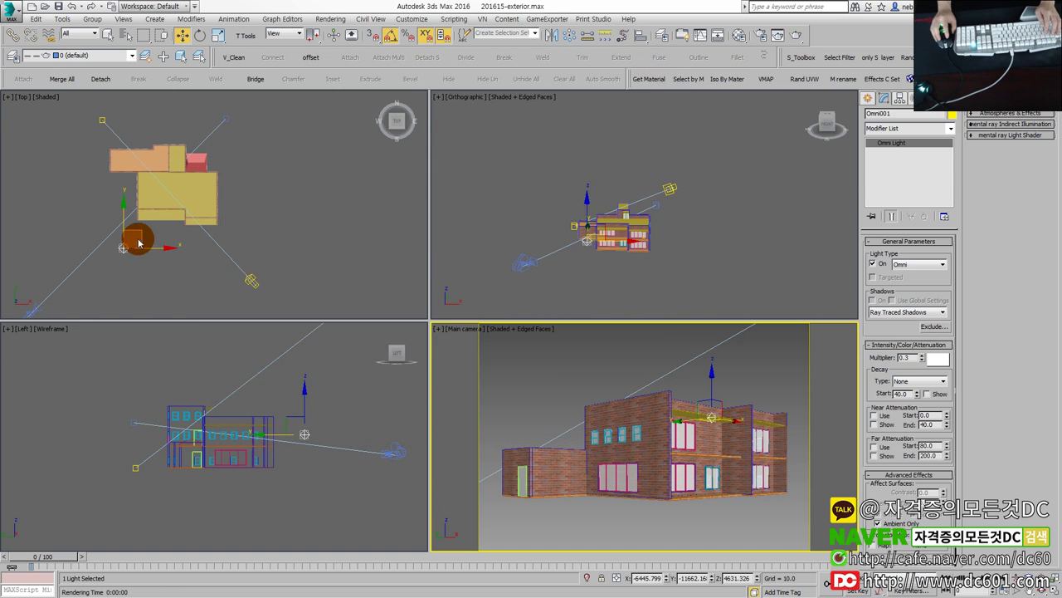
# Move the omni light up and right in the Top view and render again.
pyautogui.moveTo(141, 236)
pyautogui.mouseDown()
pyautogui.moveTo(399, 119)
pyautogui.moveTo(350, 144)
pyautogui.mouseUp()
pyautogui.rightClick(573, 344)
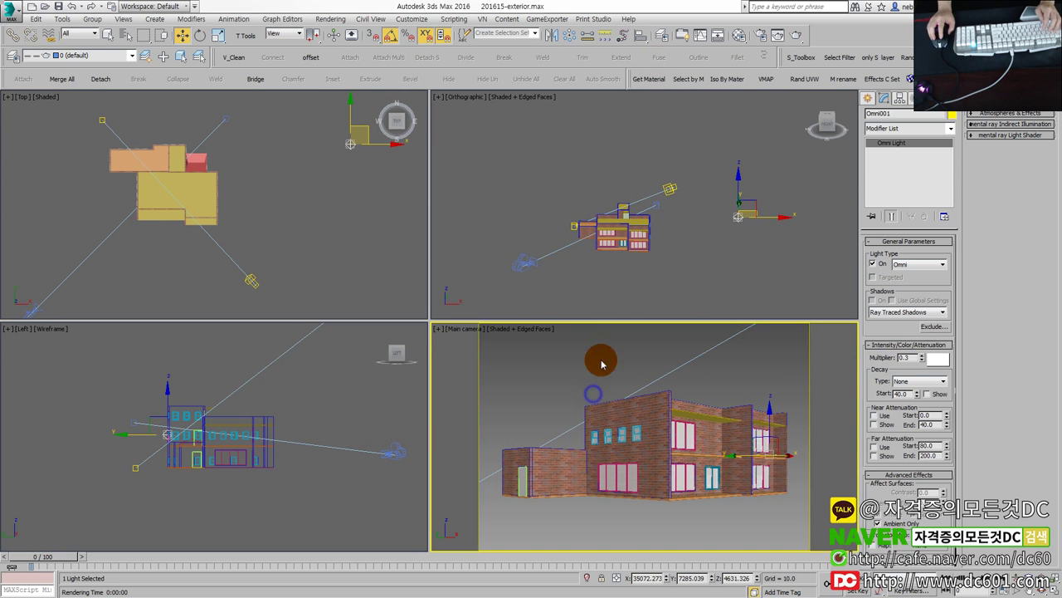
pyautogui.click(791, 42)
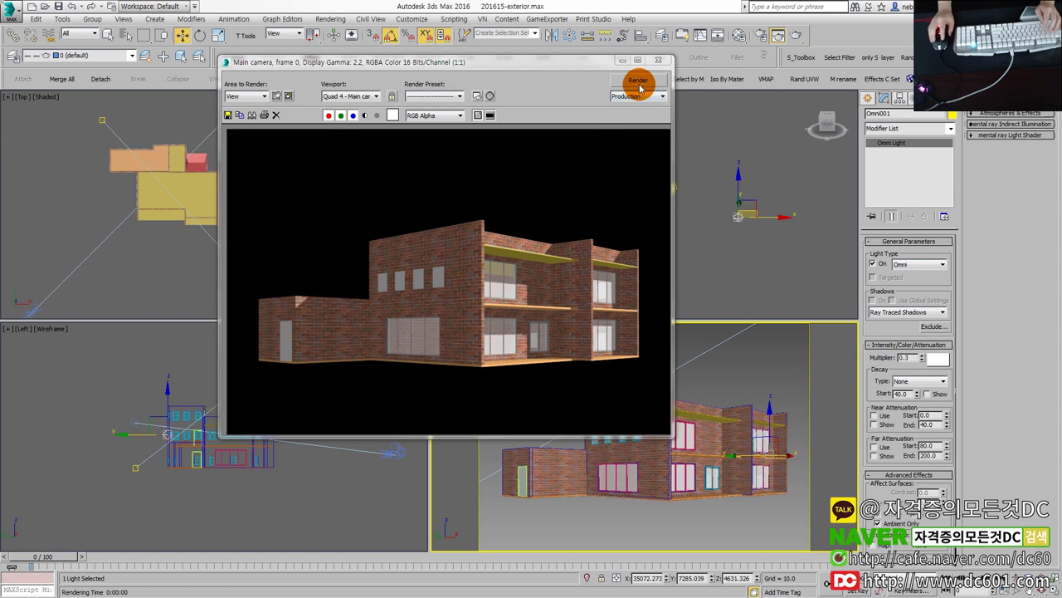
pyautogui.click(658, 60)
# Move the omni light back to the building's lower-left corner and re-render.
pyautogui.click(362, 130)
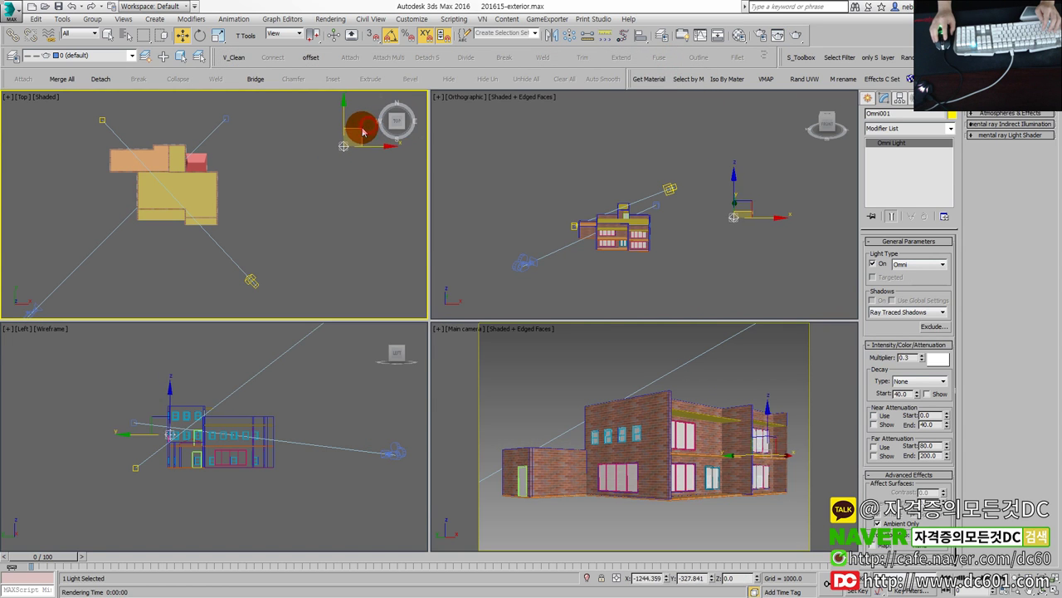
pyautogui.moveTo(363, 130); pyautogui.dragTo(137, 224)
pyautogui.rightClick(608, 392)
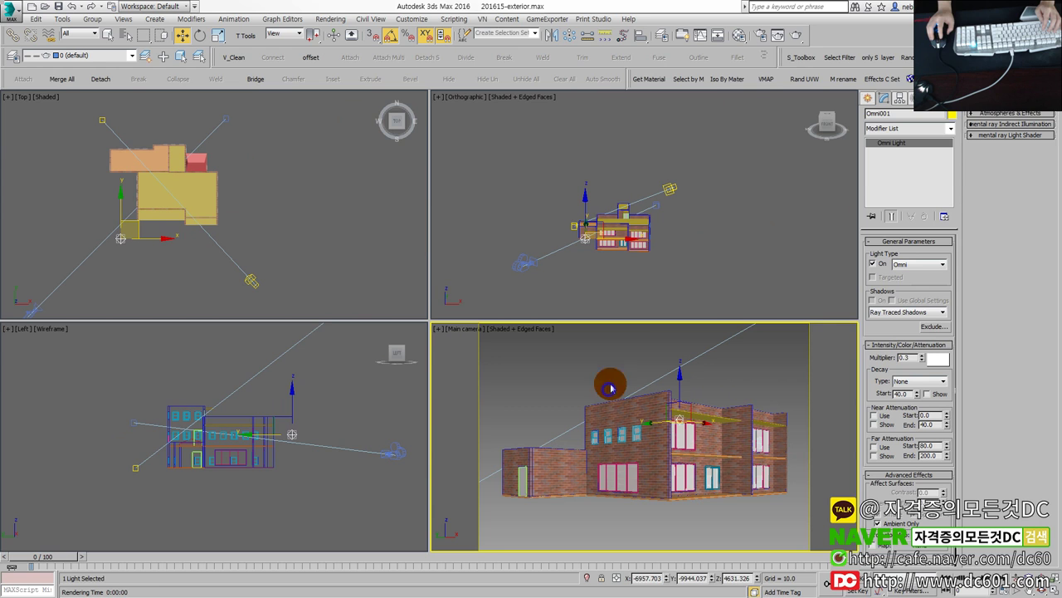
pyautogui.click(799, 36)
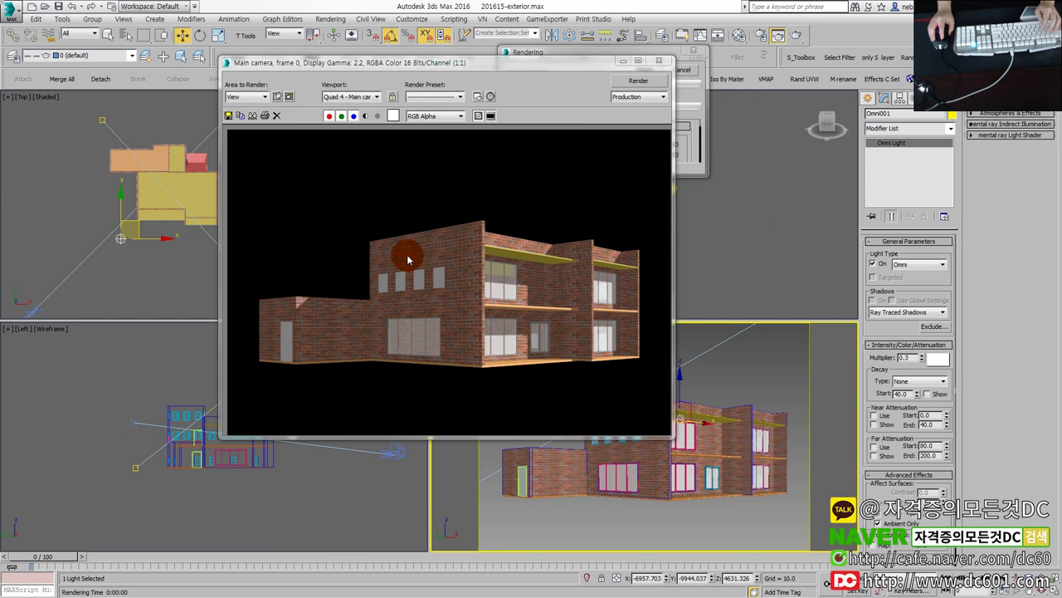
pyautogui.click(658, 60)
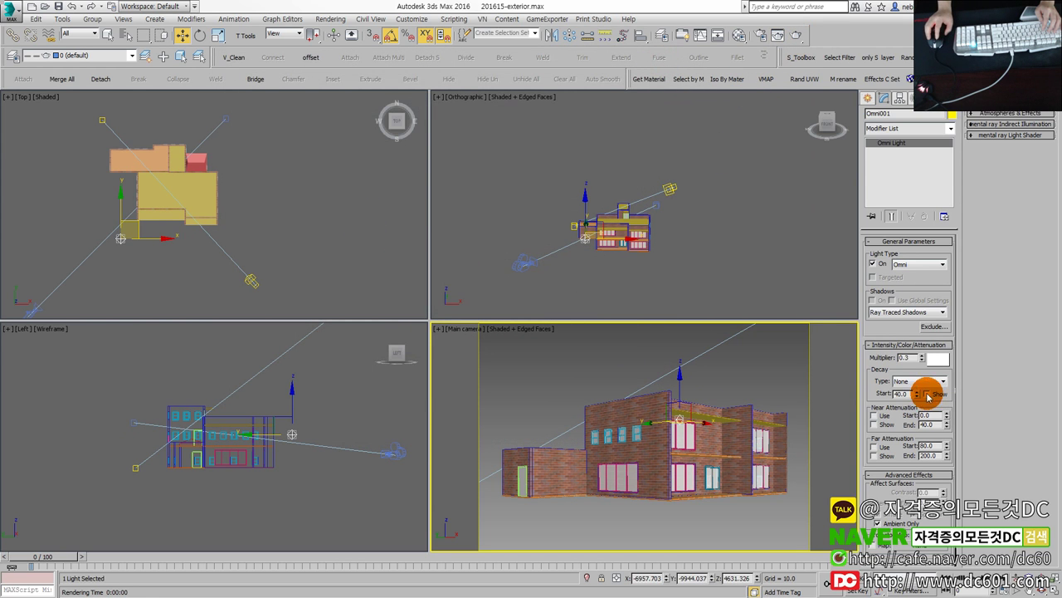
# Tint Omni001 pale green and test-render the Main camera view.
pyautogui.click(936, 361)
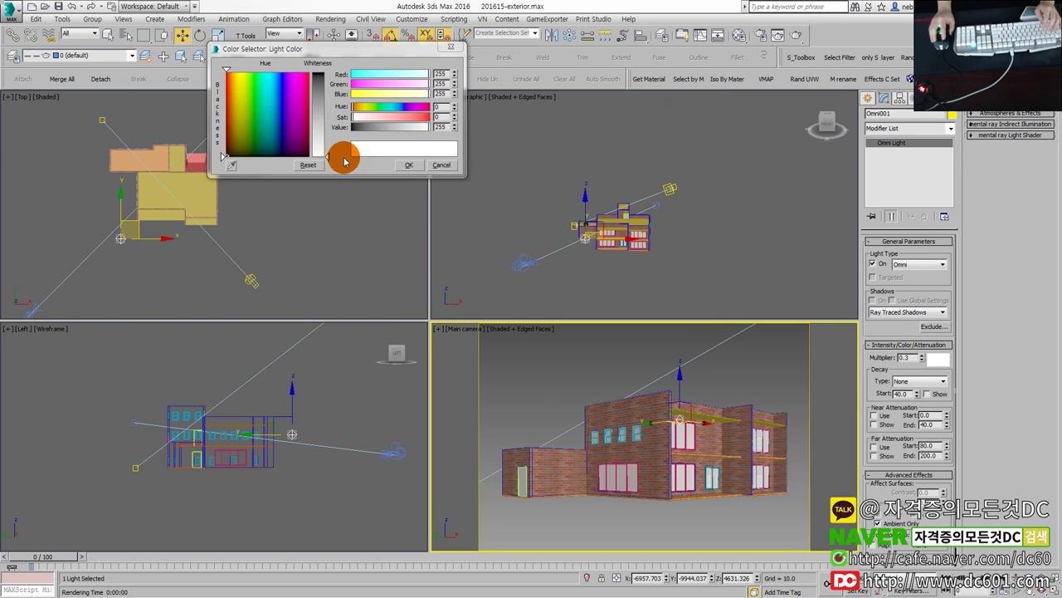
pyautogui.moveTo(280, 110)
pyautogui.mouseDown()
pyautogui.moveTo(278, 94)
pyautogui.moveTo(328, 125)
pyautogui.mouseUp()
pyautogui.click(408, 164)
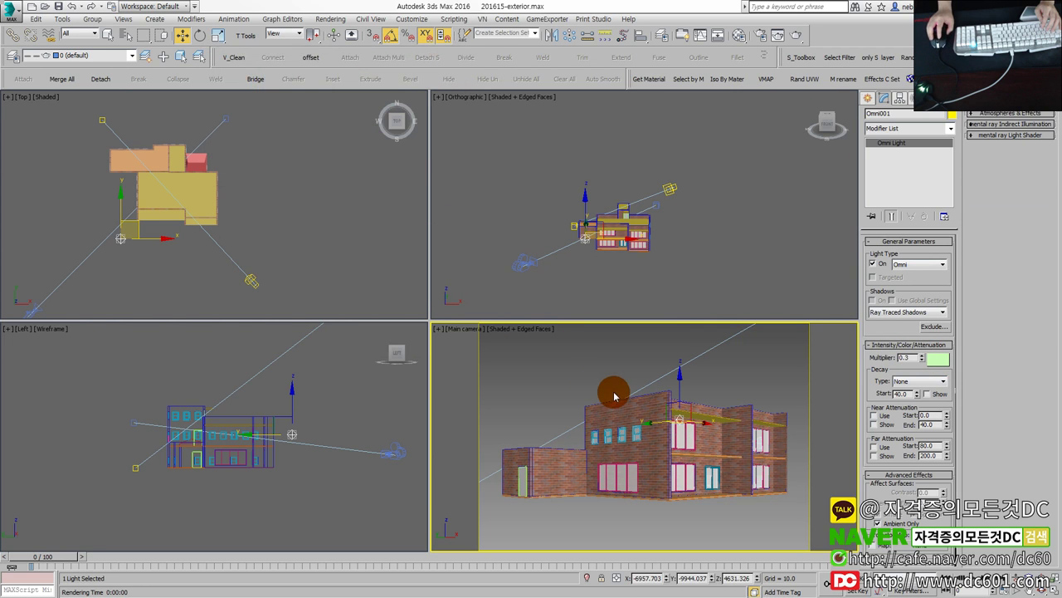
pyautogui.click(778, 34)
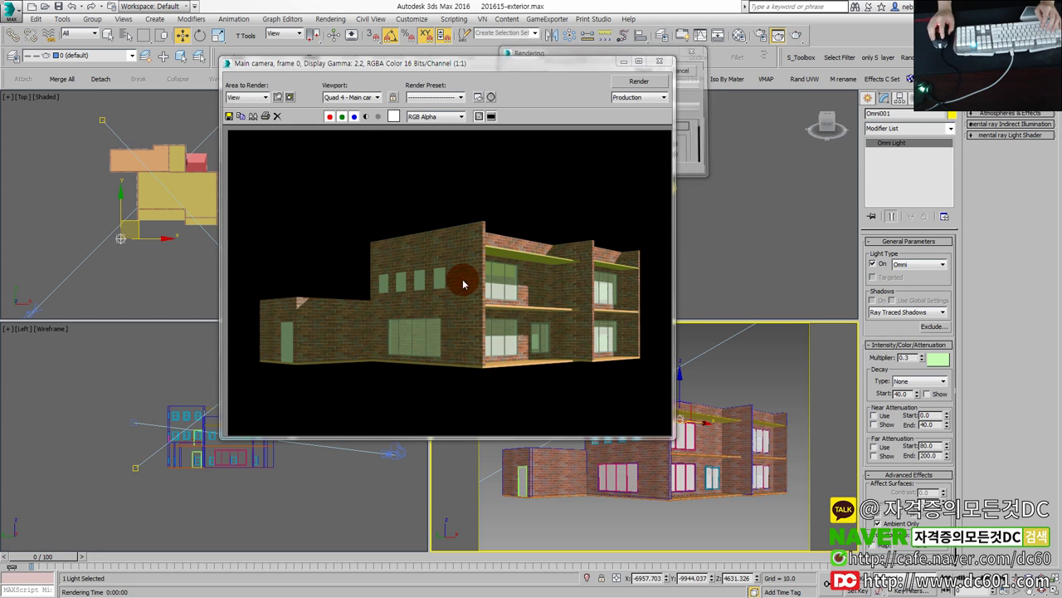
pyautogui.click(660, 63)
# Change the light colour to pale blue, render again, then deselect everything.
pyautogui.click(922, 357)
pyautogui.click(934, 359)
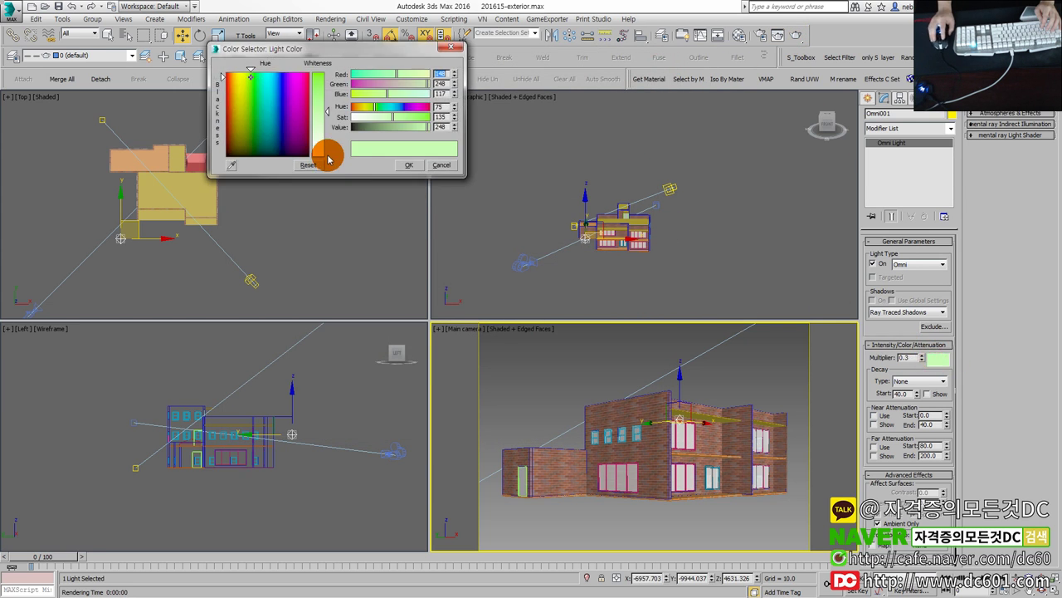
pyautogui.moveTo(281, 111); pyautogui.dragTo(280, 87)
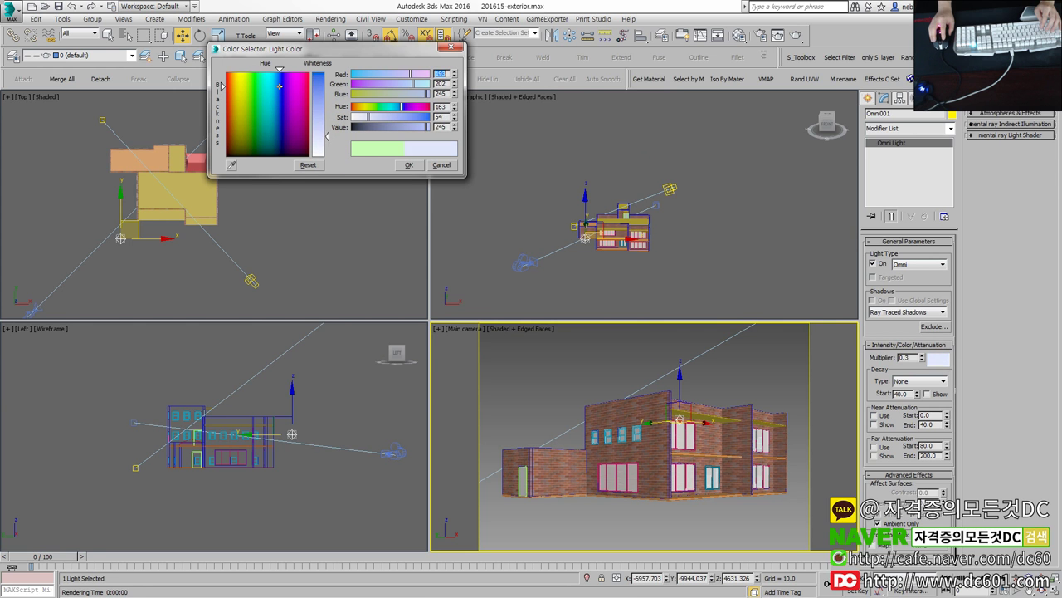
pyautogui.click(408, 164)
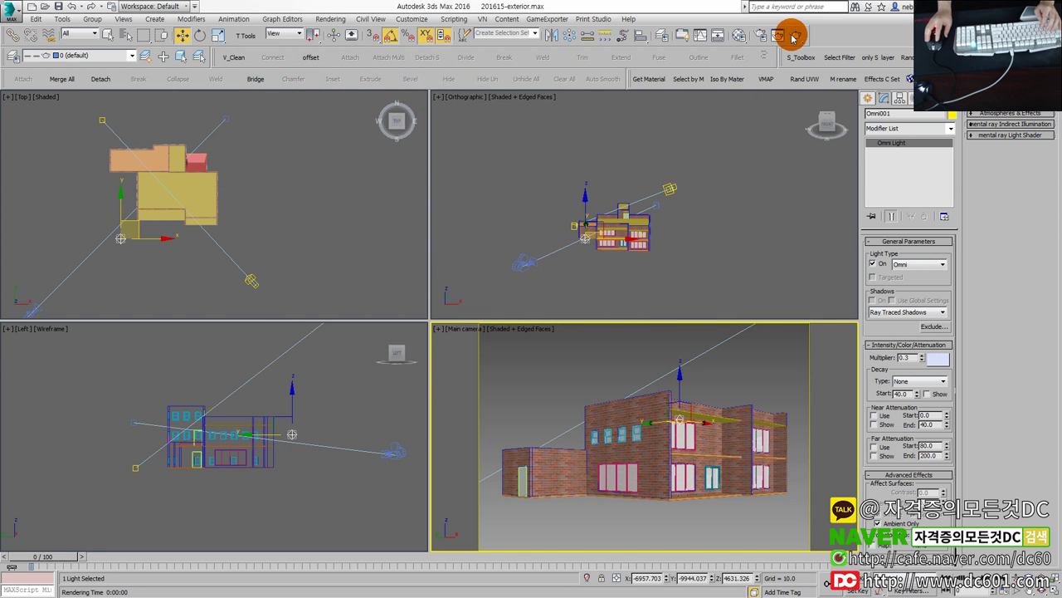
pyautogui.click(794, 37)
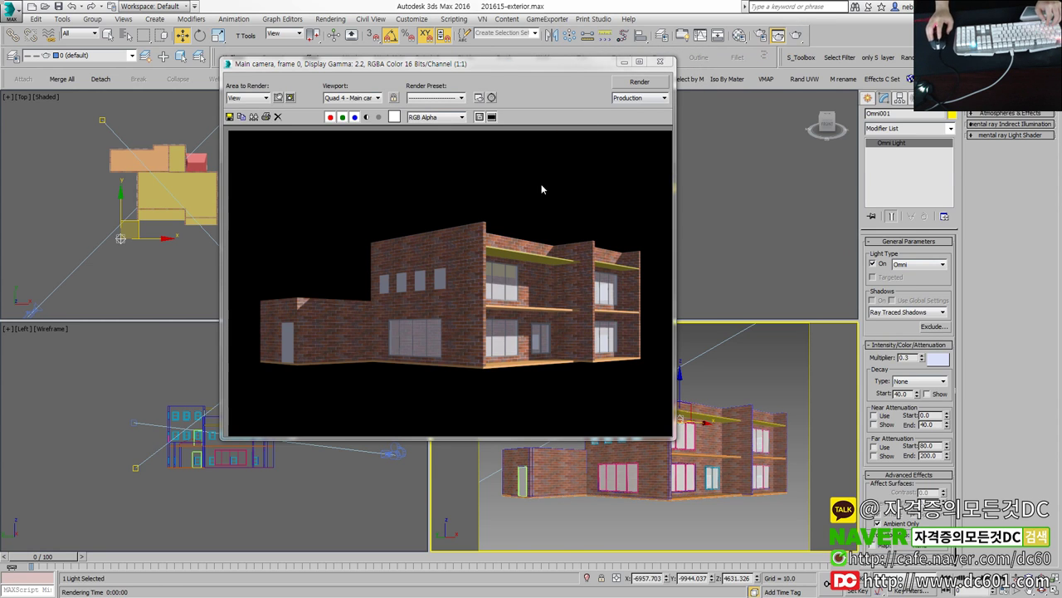
pyautogui.click(664, 79)
pyautogui.click(661, 63)
pyautogui.click(138, 237)
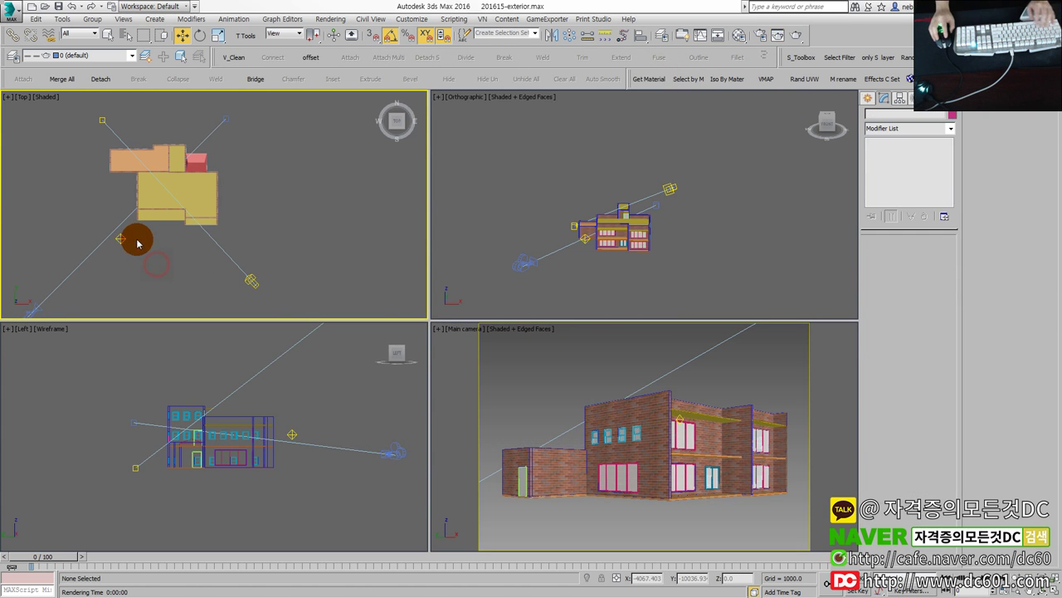
pyautogui.click(253, 281)
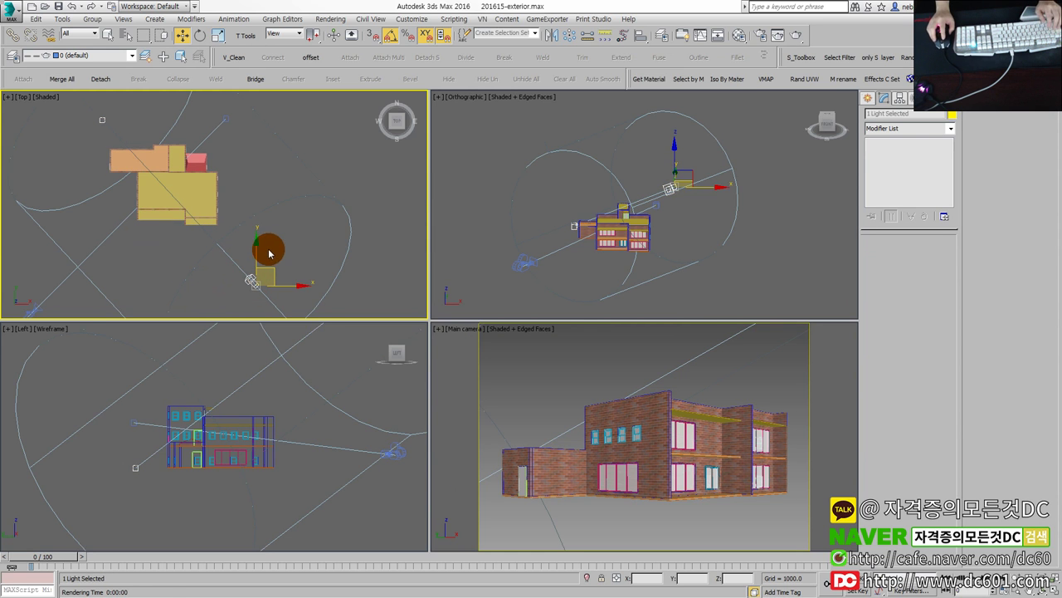
pyautogui.press('e')
pyautogui.moveTo(208, 180); pyautogui.dragTo(218, 238)
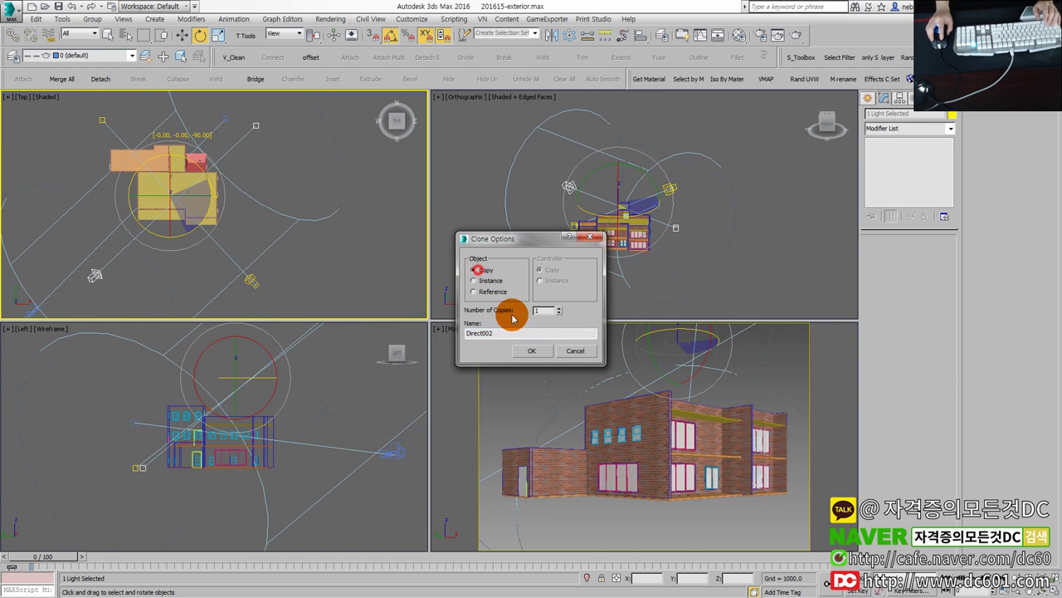
pyautogui.click(529, 350)
pyautogui.click(586, 371)
pyautogui.click(789, 46)
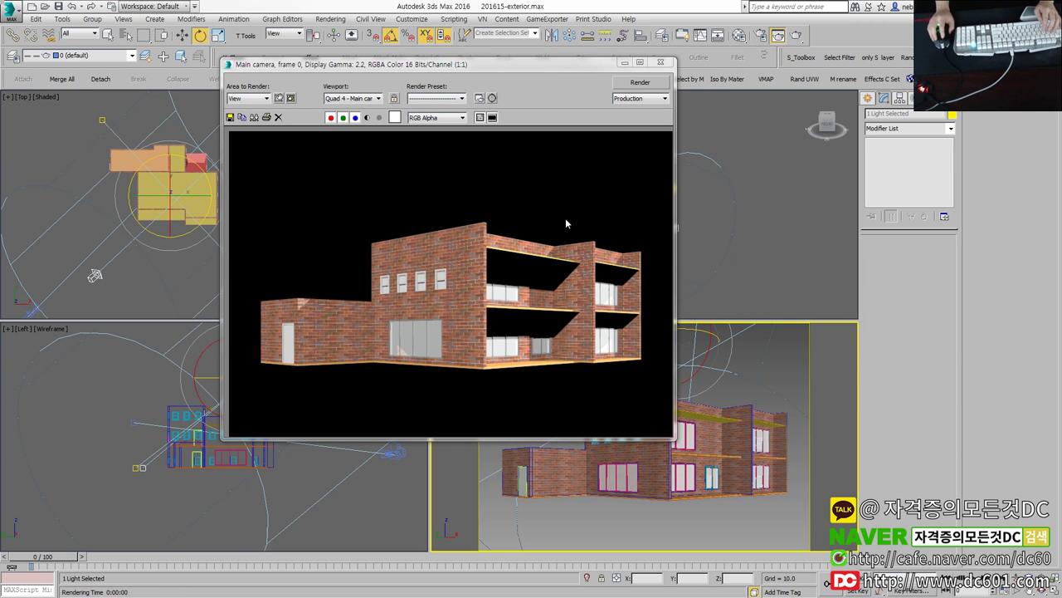
pyautogui.click(664, 64)
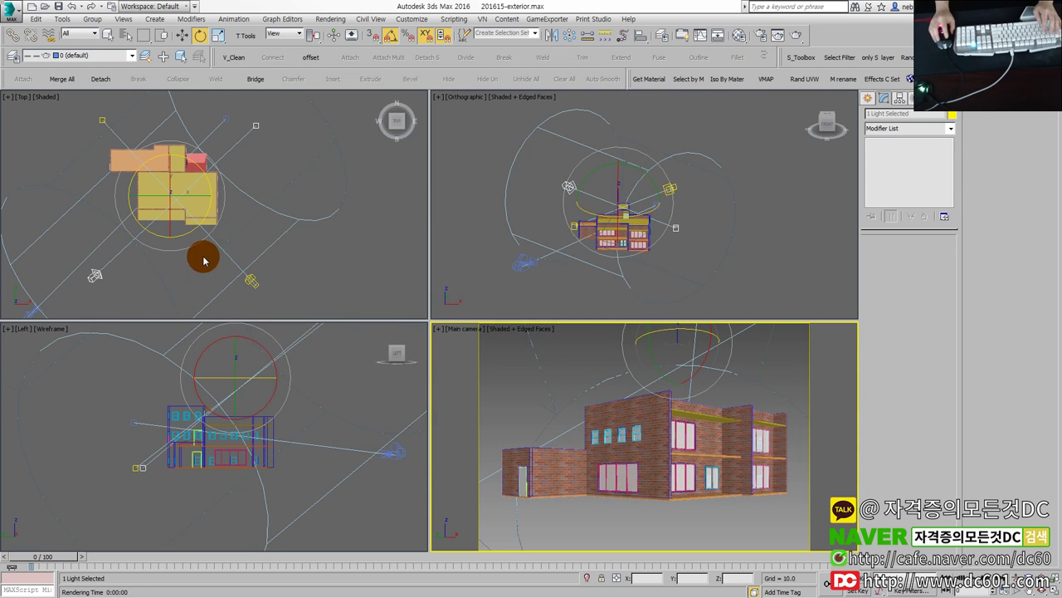
pyautogui.click(99, 278)
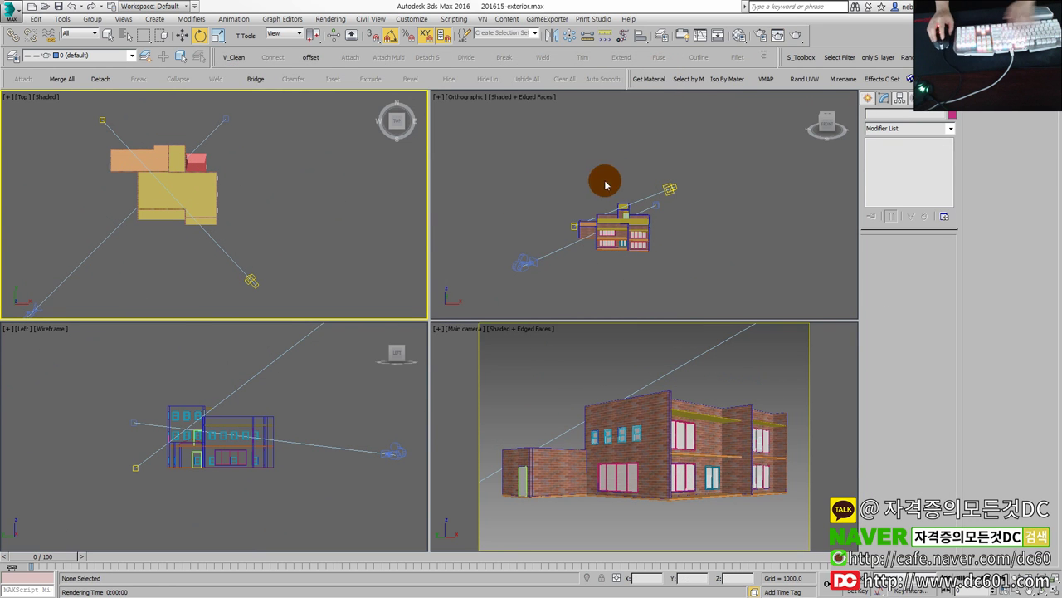
# Create a new Omni light and nudge it near the building's lower-left corner in a maximized Top view.
pyautogui.click(869, 98)
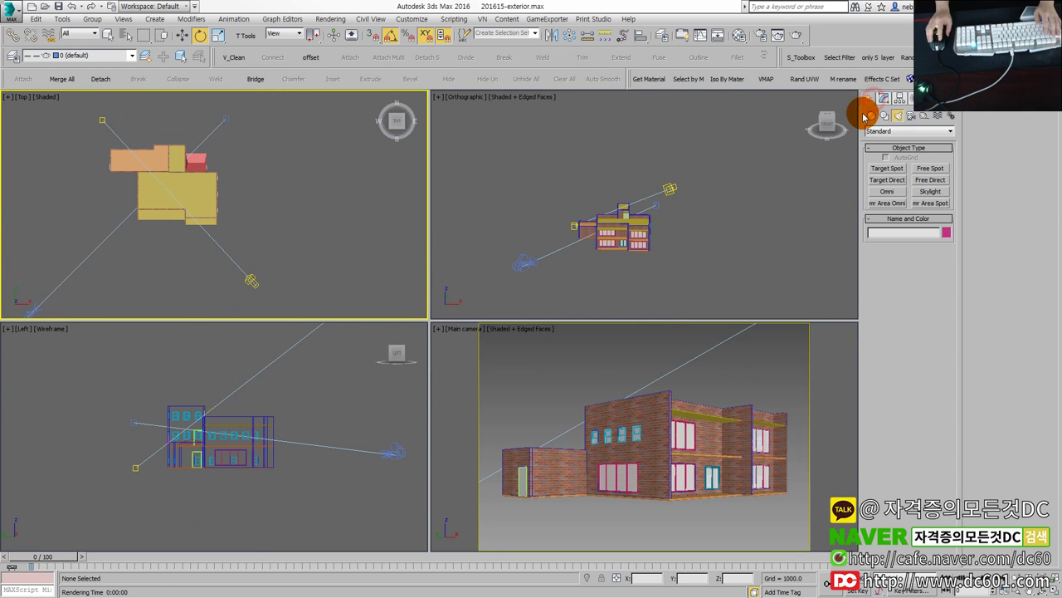
pyautogui.click(887, 193)
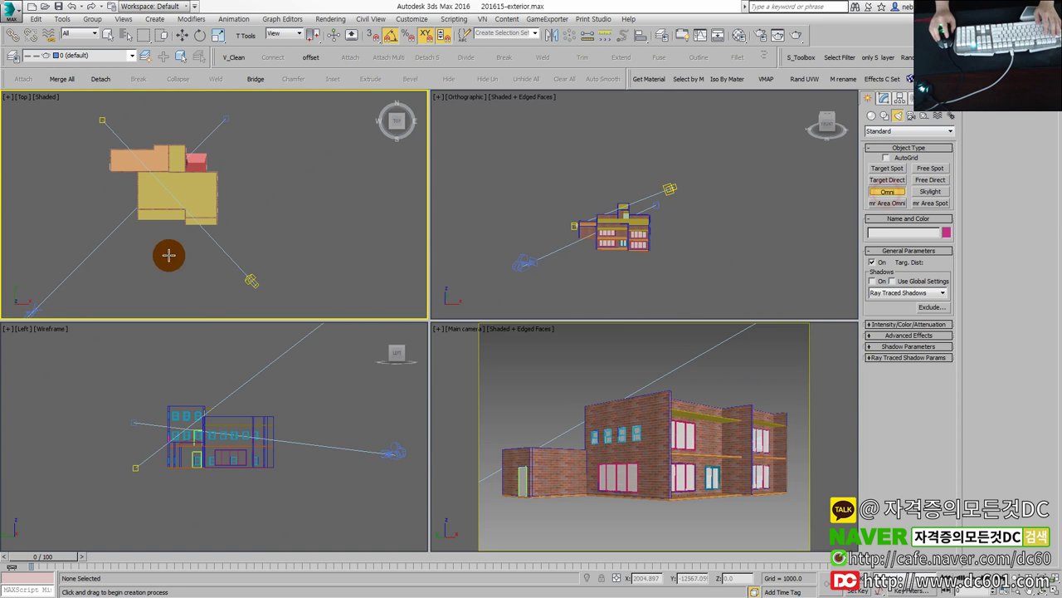
pyautogui.rightClick(589, 411)
pyautogui.press('w')
pyautogui.rightClick(187, 214)
pyautogui.hotkey('alt', 'w')
pyautogui.moveTo(258, 366); pyautogui.dragTo(242, 351)
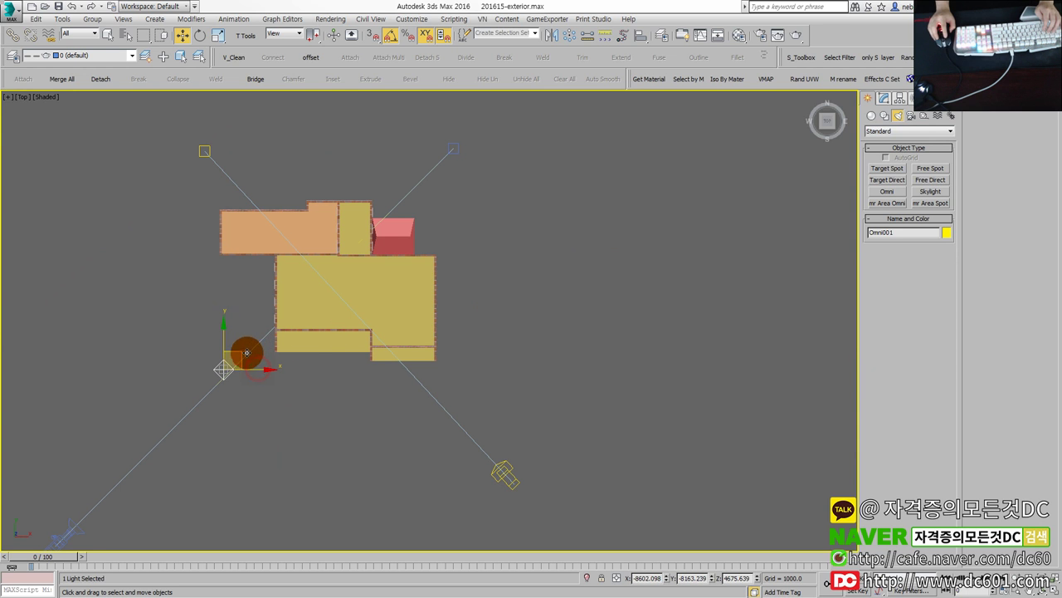
# Check the exam reference PDF, then return to the scene.
pyautogui.hotkey('alt', 'Tab')
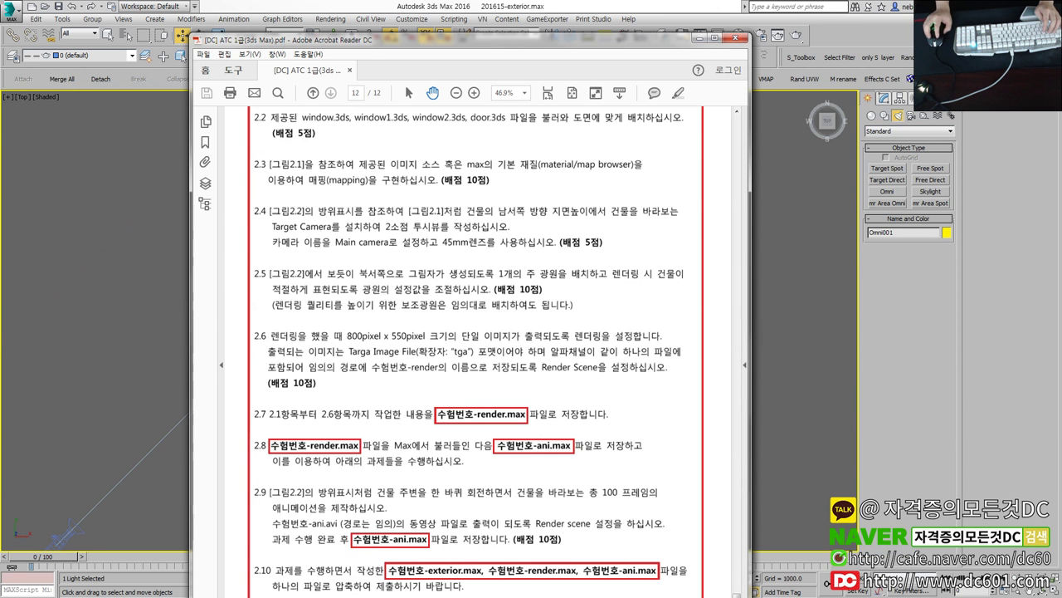
pyautogui.scroll(5, 612, 284)
pyautogui.scroll(5, 545, 288)
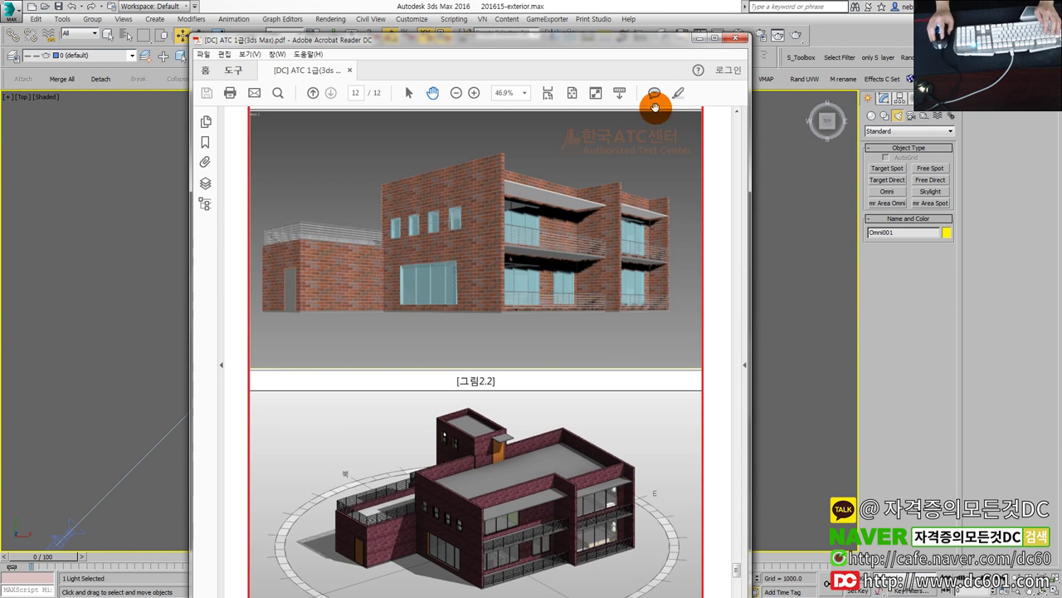
pyautogui.click(698, 38)
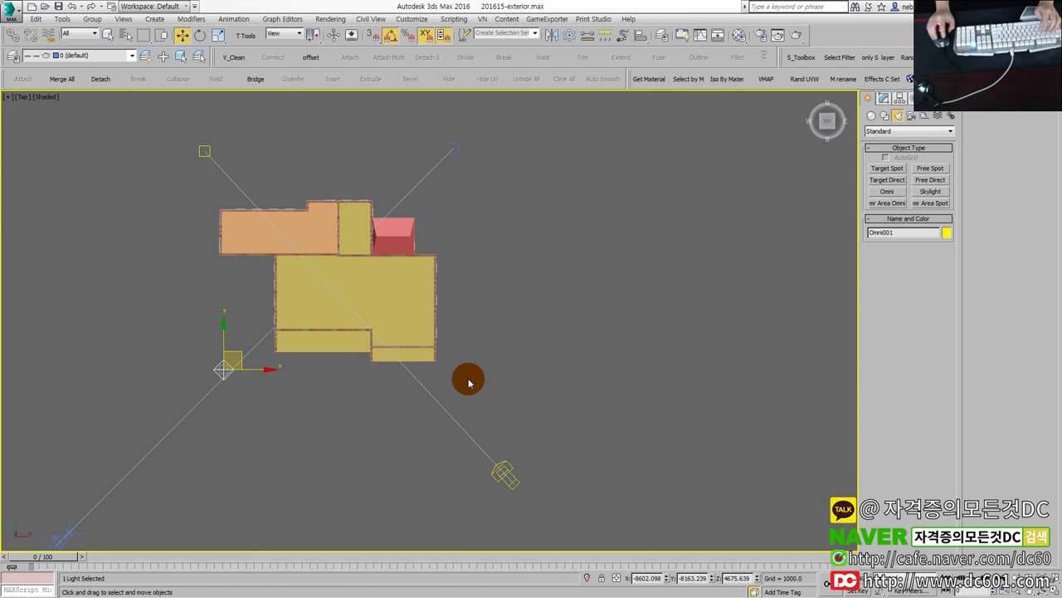
# Turn off the omni light's shadows, clear its multiplier, and test-render the maximized Main camera view.
pyautogui.hotkey('alt', 'w')
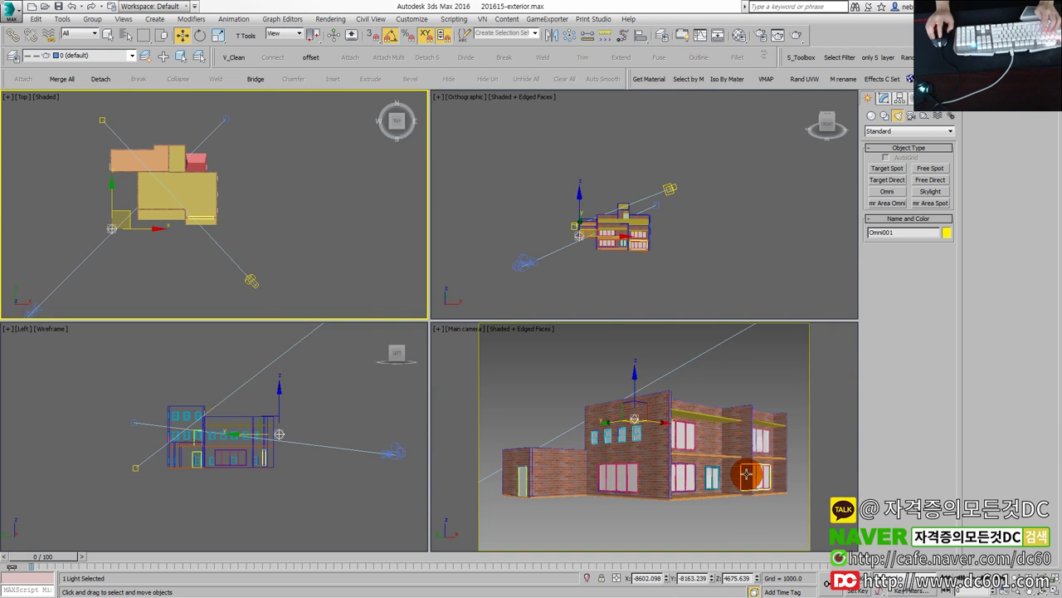
pyautogui.rightClick(746, 474)
pyautogui.hotkey('alt', 'w')
pyautogui.click(884, 98)
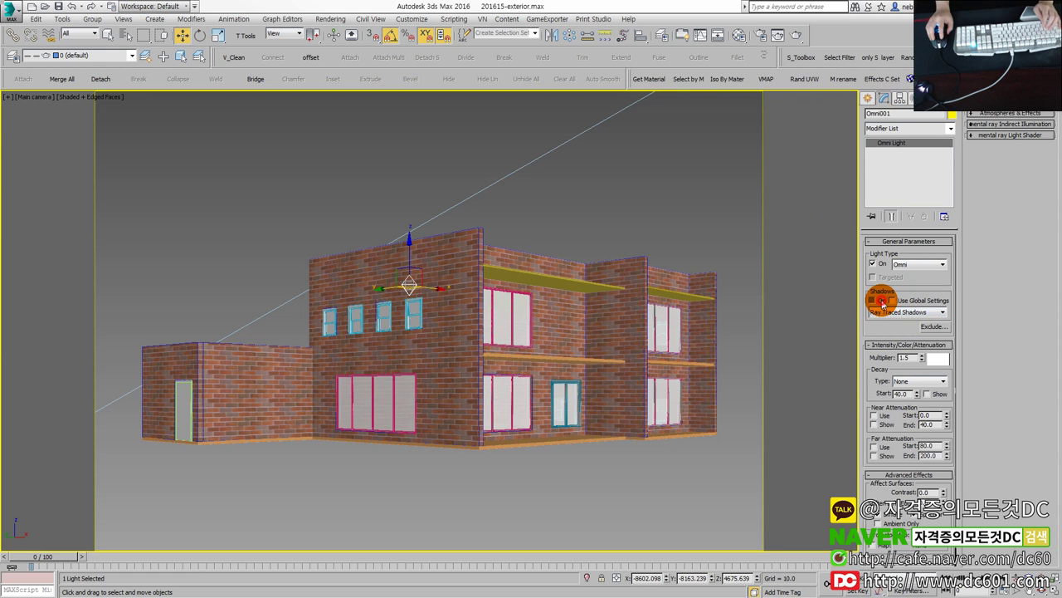
pyautogui.click(882, 303)
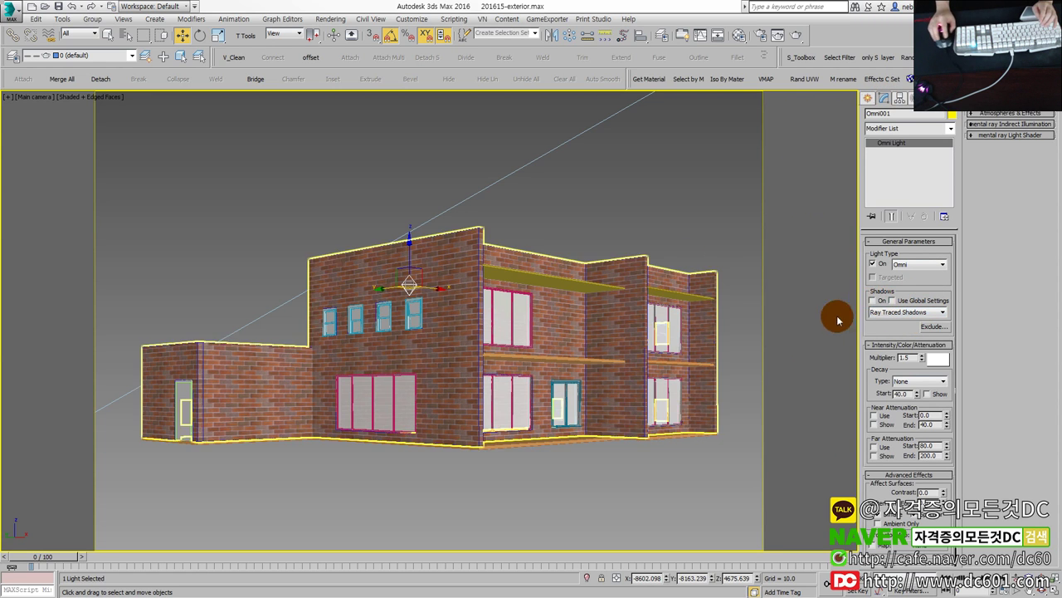
pyautogui.moveTo(920, 253); pyautogui.dragTo(921, 235)
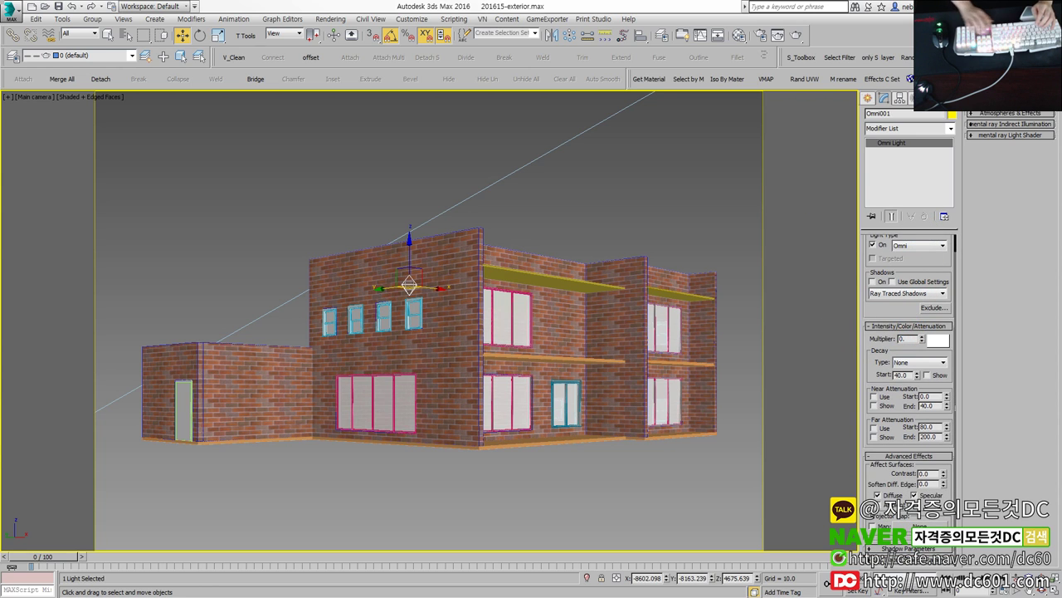
pyautogui.press('BackSpace')
pyautogui.press('BackSpace')
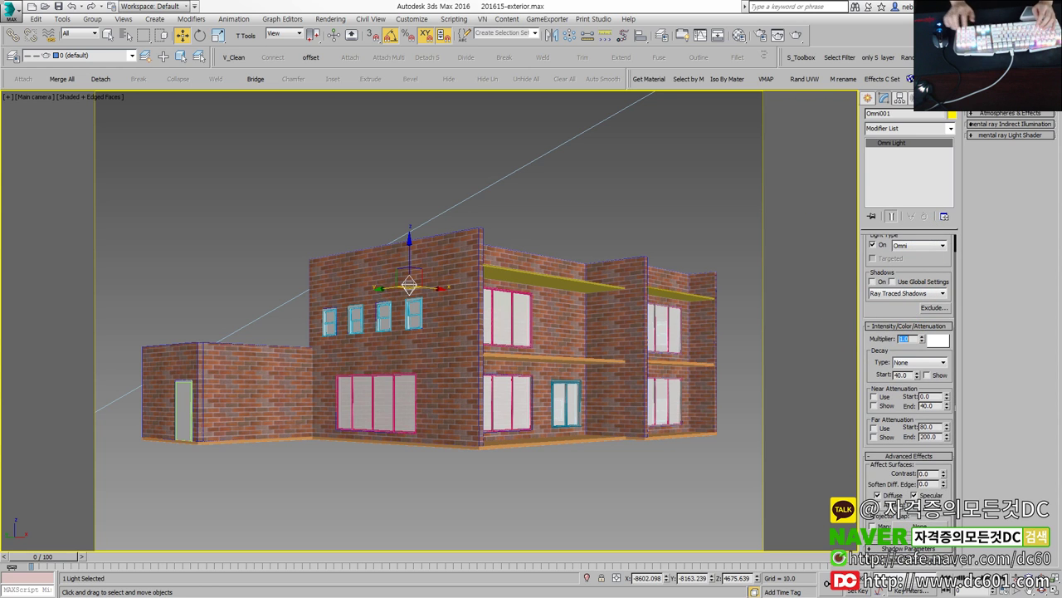
pyautogui.click(827, 339)
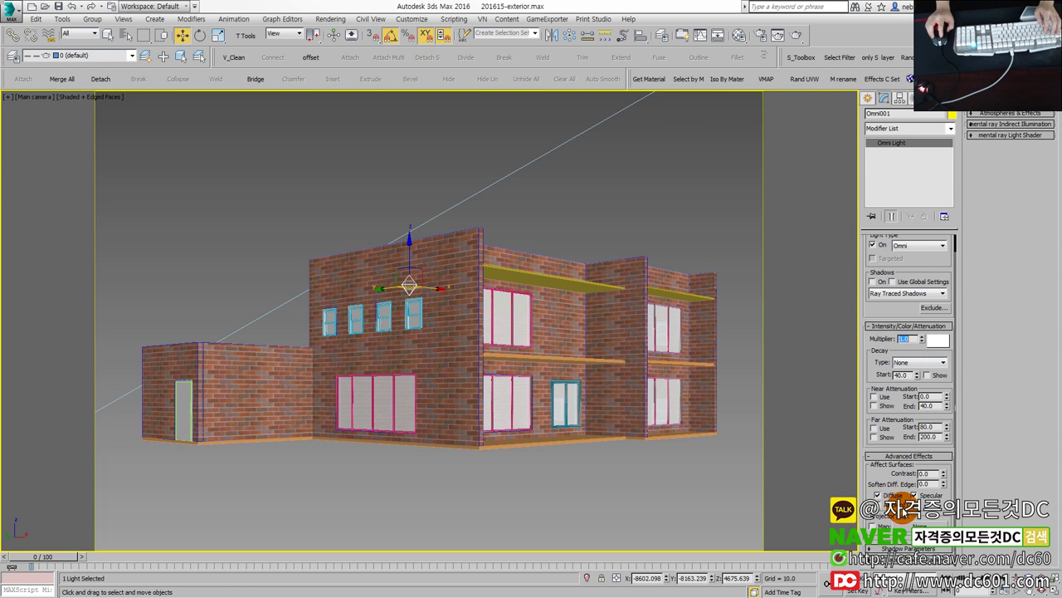
pyautogui.click(796, 37)
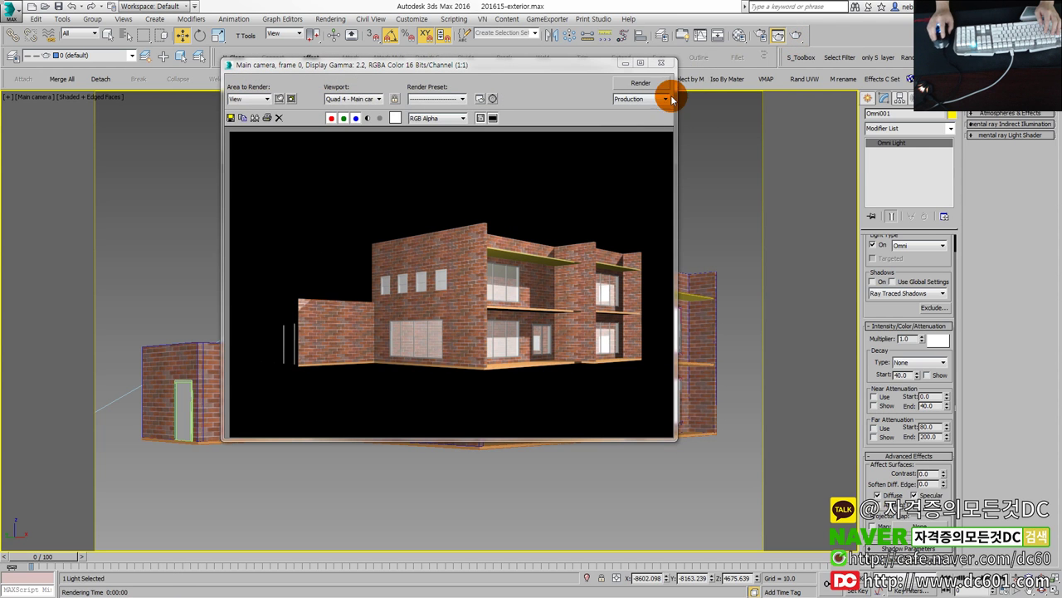
pyautogui.click(661, 63)
# Move the omni light up-left beside the building and render the camera view.
pyautogui.hotkey('alt', 'w')
pyautogui.moveTo(169, 221)
pyautogui.mouseDown()
pyautogui.moveTo(170, 236)
pyautogui.moveTo(318, 182)
pyautogui.moveTo(179, 241)
pyautogui.mouseUp()
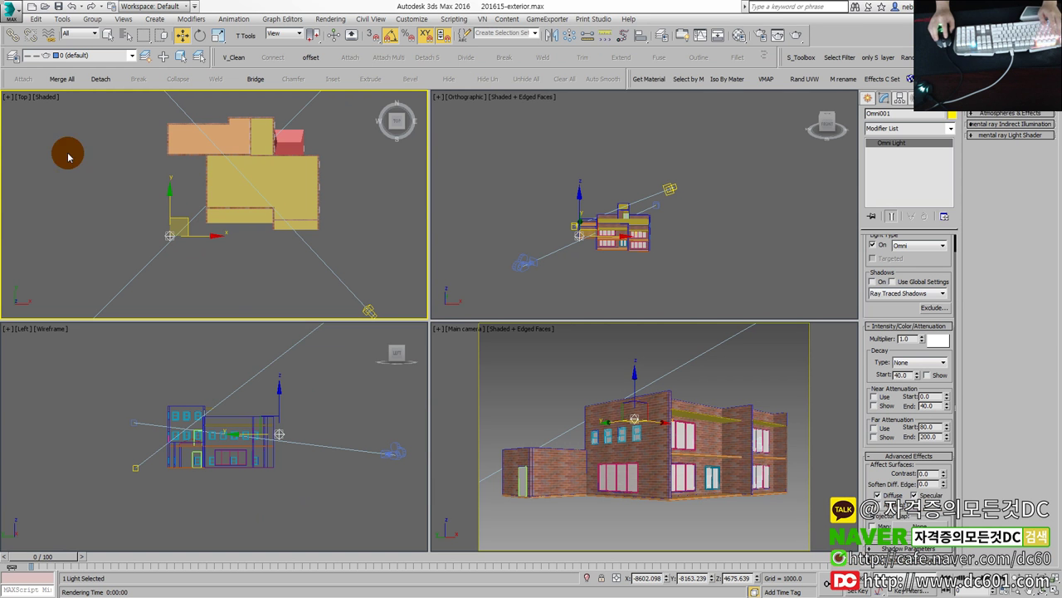
pyautogui.moveTo(186, 220); pyautogui.dragTo(145, 198)
pyautogui.rightClick(557, 360)
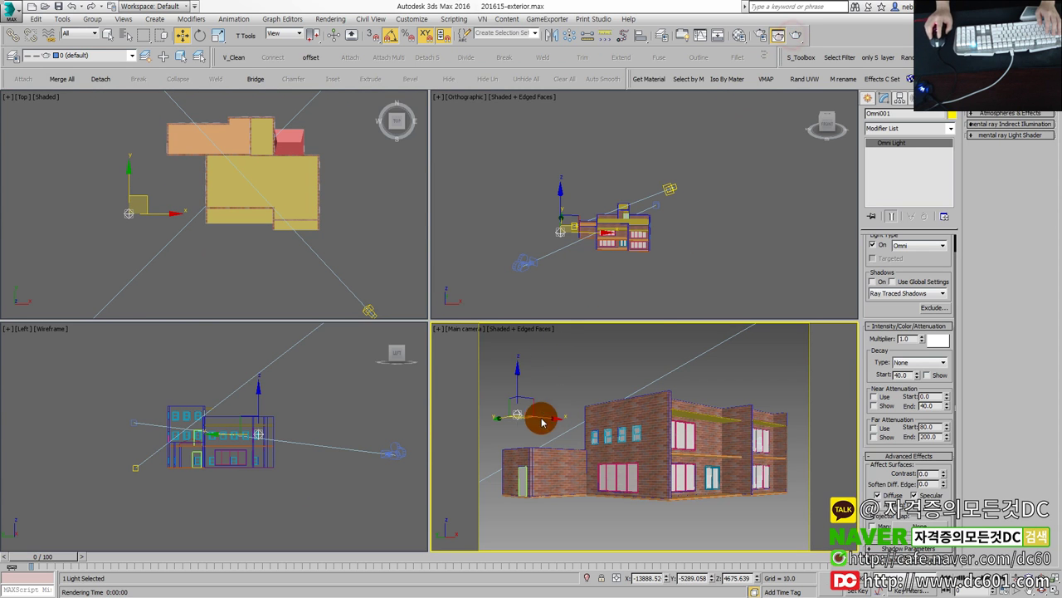
pyautogui.hotkey('shift', 'q')
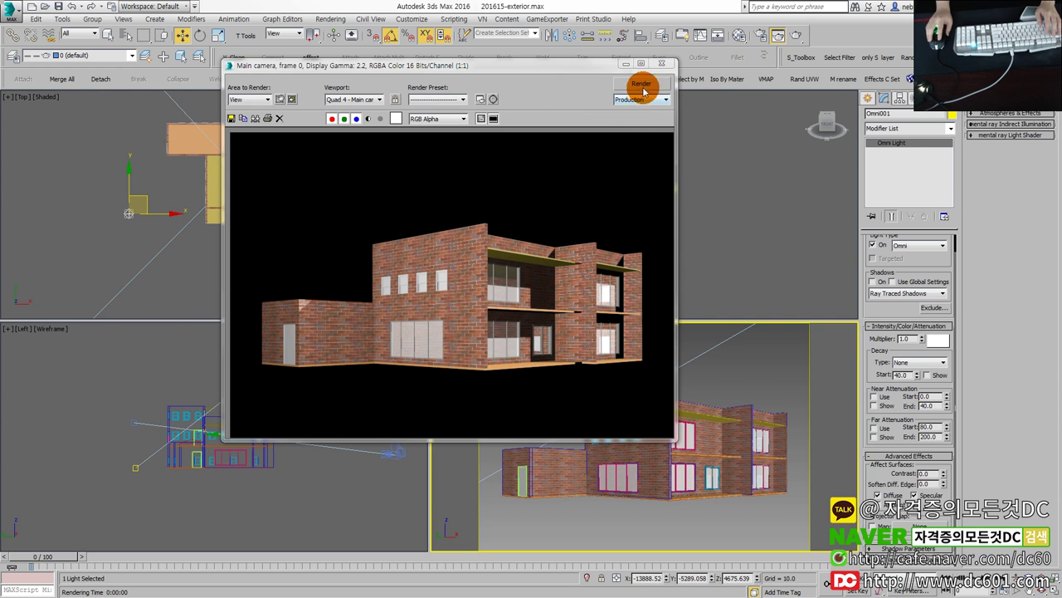
pyautogui.click(663, 64)
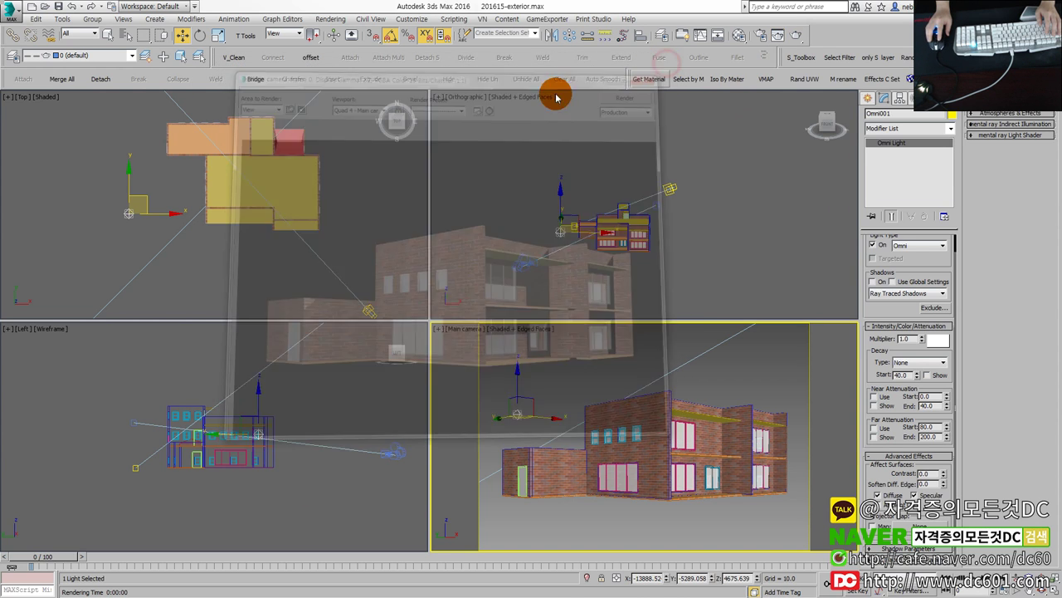
# Shift the omni light right and up in the Top view and render again.
pyautogui.click(148, 204)
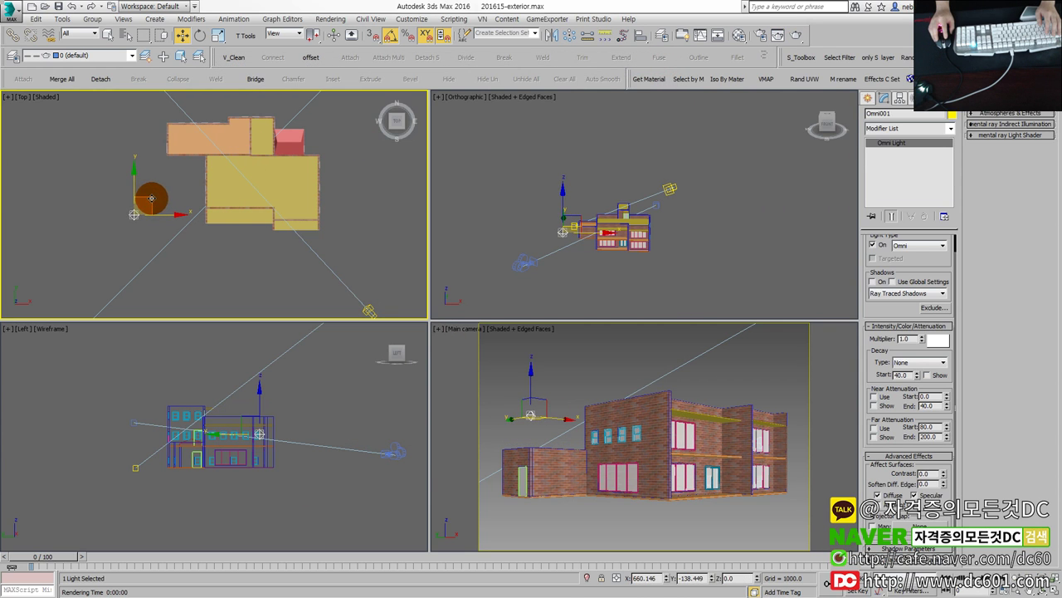
pyautogui.moveTo(148, 203)
pyautogui.mouseDown()
pyautogui.moveTo(363, 170)
pyautogui.moveTo(214, 242)
pyautogui.moveTo(142, 254)
pyautogui.moveTo(171, 247)
pyautogui.moveTo(155, 265)
pyautogui.mouseUp()
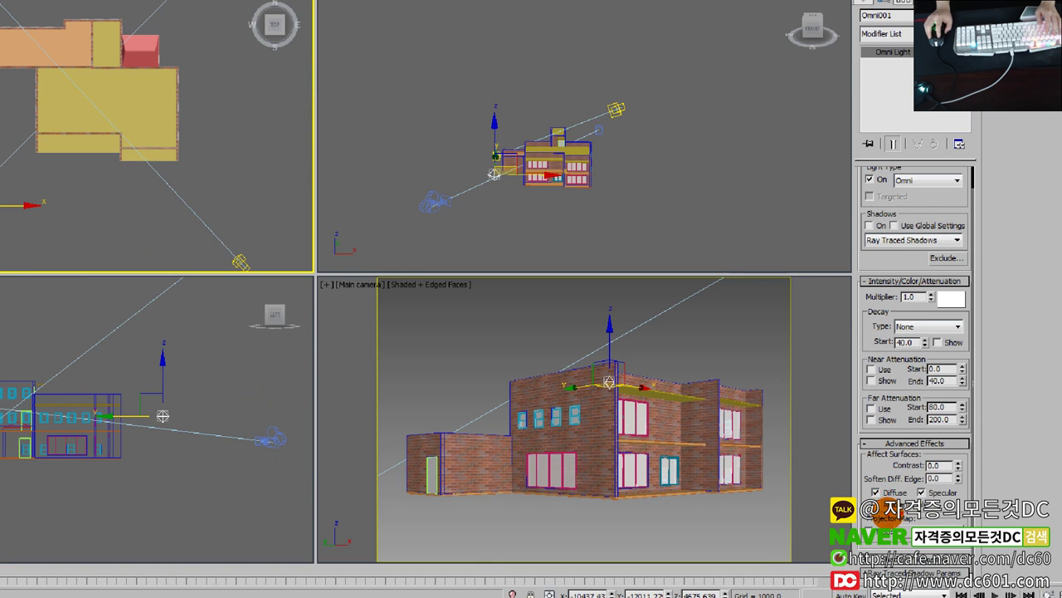
pyautogui.click(880, 495)
pyautogui.rightClick(732, 386)
pyautogui.click(799, 37)
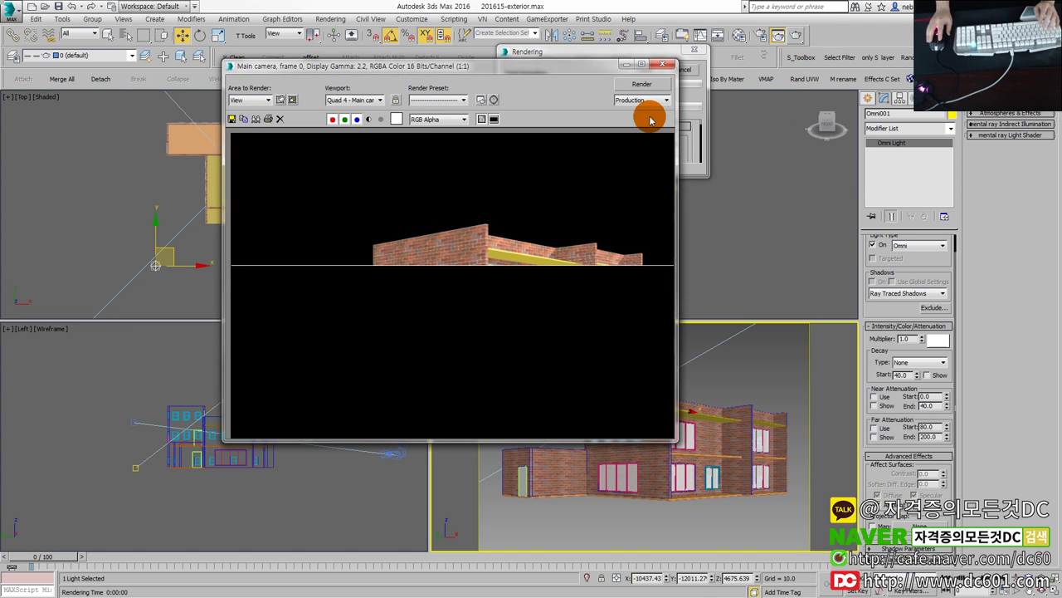
pyautogui.click(645, 117)
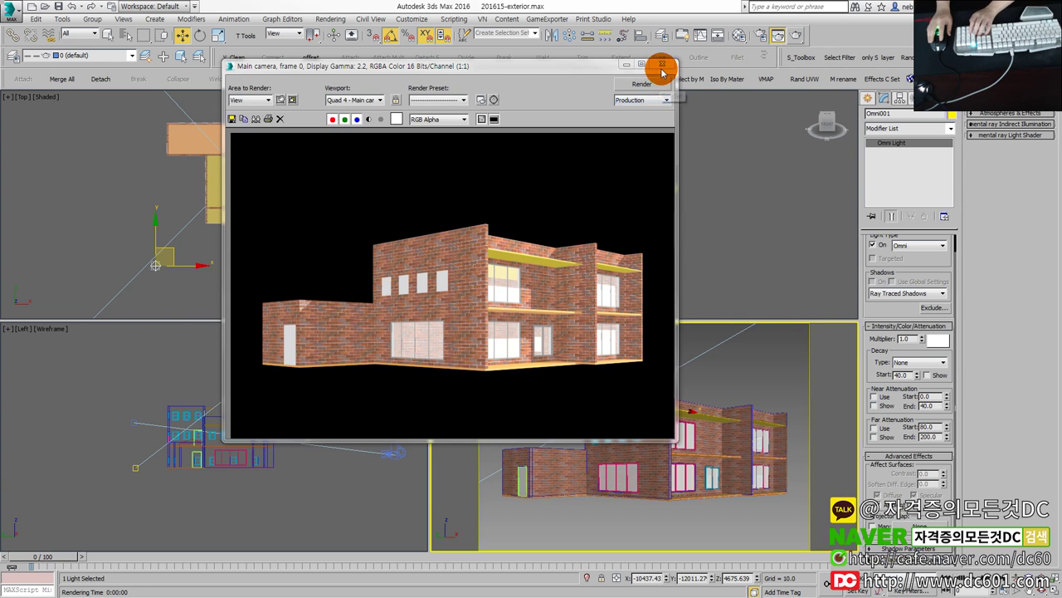
pyautogui.click(661, 65)
# Set the omni multiplier to 0.7, render, and compare against the reference house image.
pyautogui.doubleClick(907, 339)
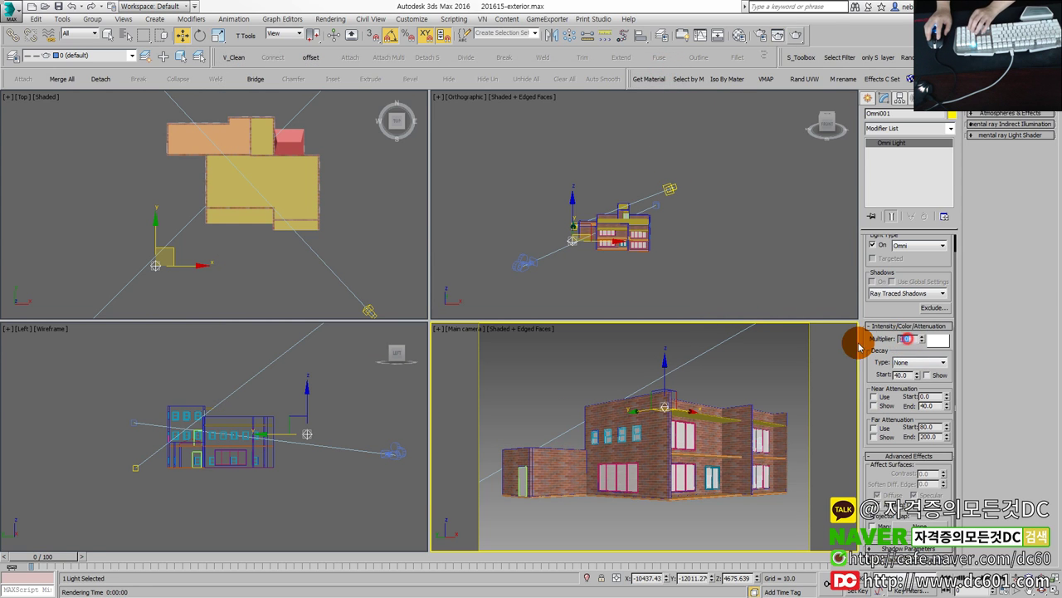
pyautogui.write('0.17')
pyautogui.click(796, 35)
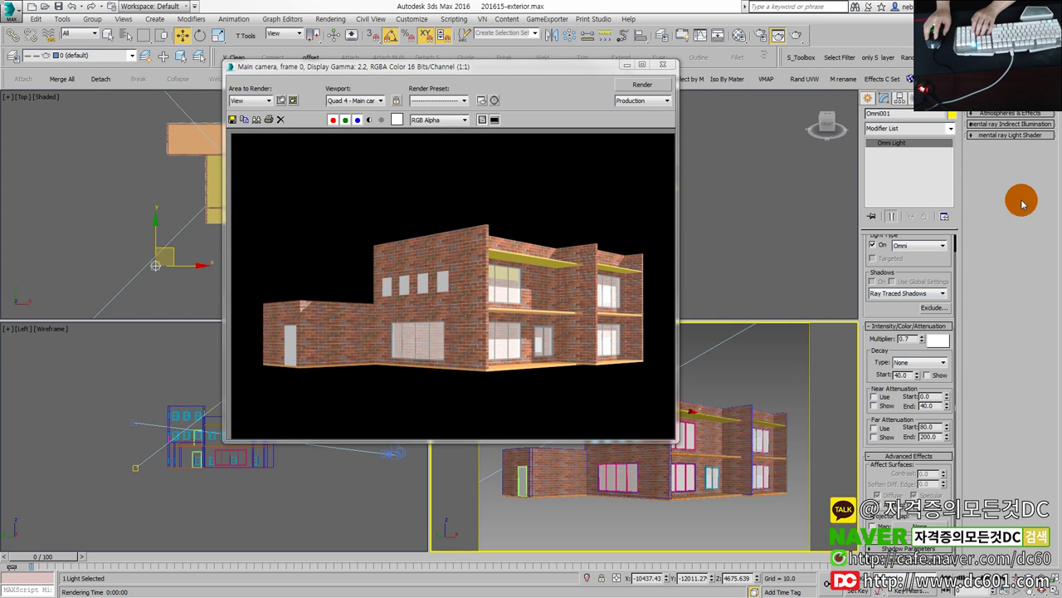
pyautogui.hotkey('alt', 'Tab')
pyautogui.click(538, 261)
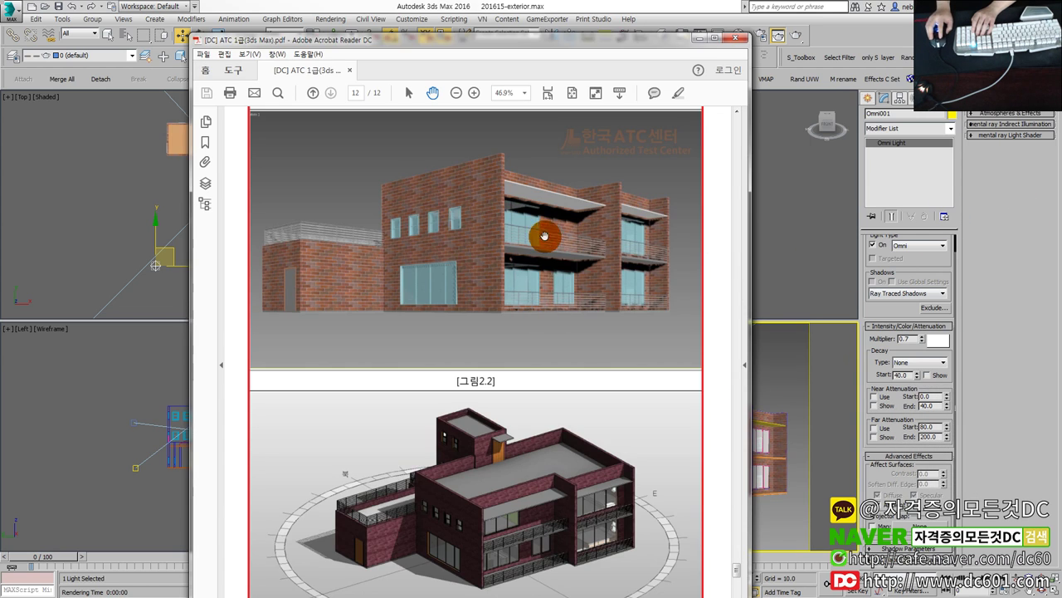
pyautogui.click(700, 39)
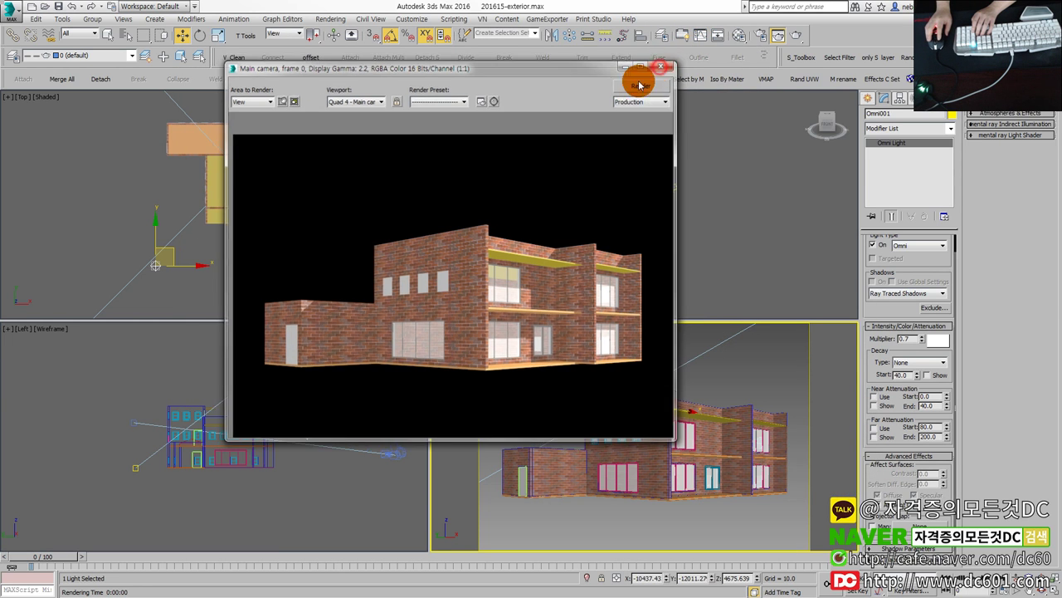
pyautogui.click(661, 64)
# Move the omni light further up-left in the Top view and test-render the camera view.
pyautogui.click(219, 240)
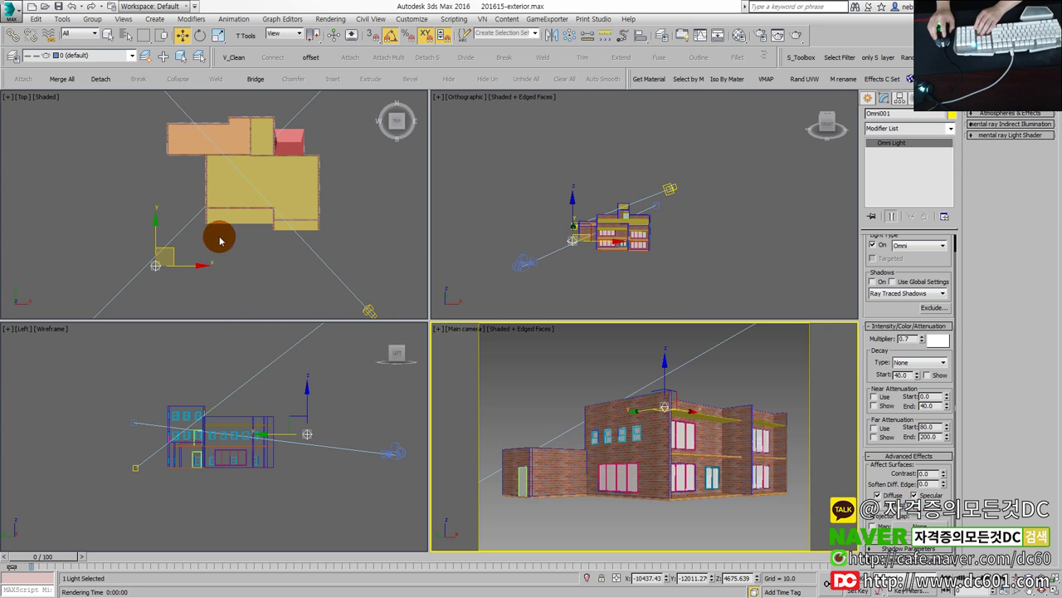
pyautogui.click(168, 256)
pyautogui.click(171, 251)
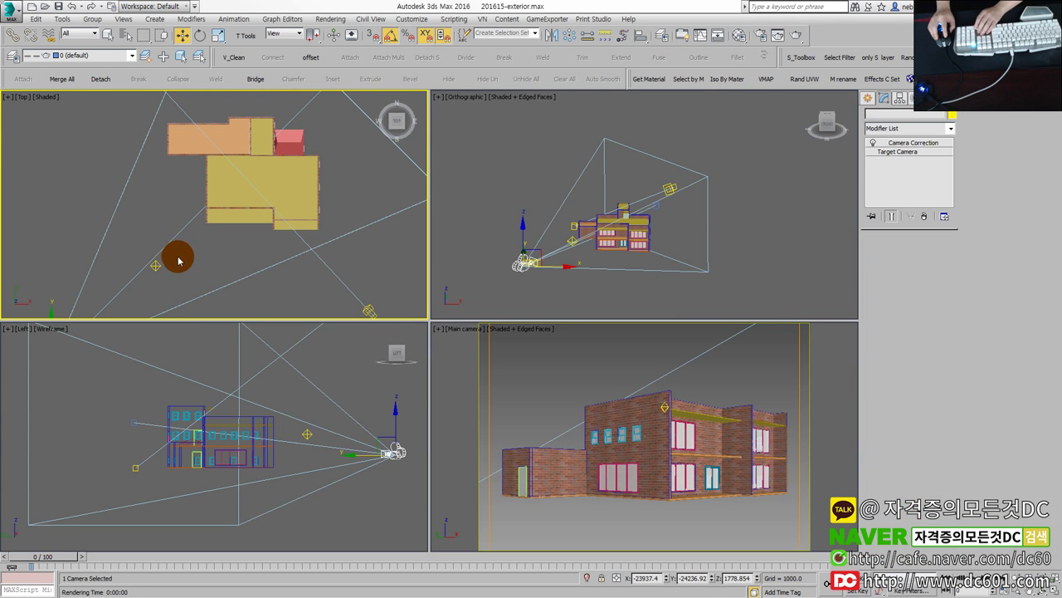
pyautogui.moveTo(166, 255)
pyautogui.mouseDown()
pyautogui.moveTo(137, 202)
pyautogui.moveTo(134, 249)
pyautogui.mouseUp()
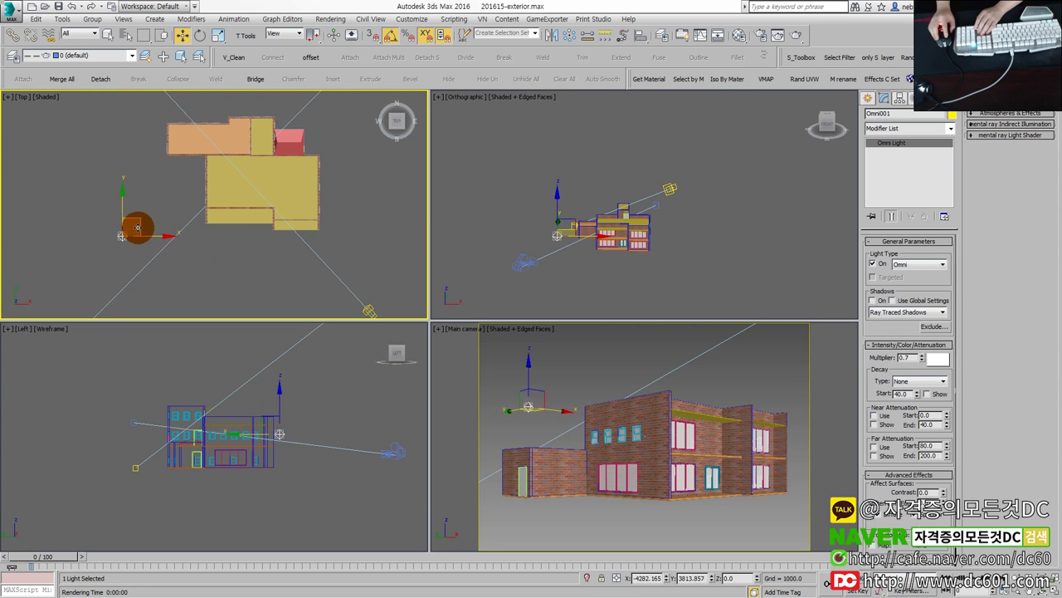
pyautogui.rightClick(593, 360)
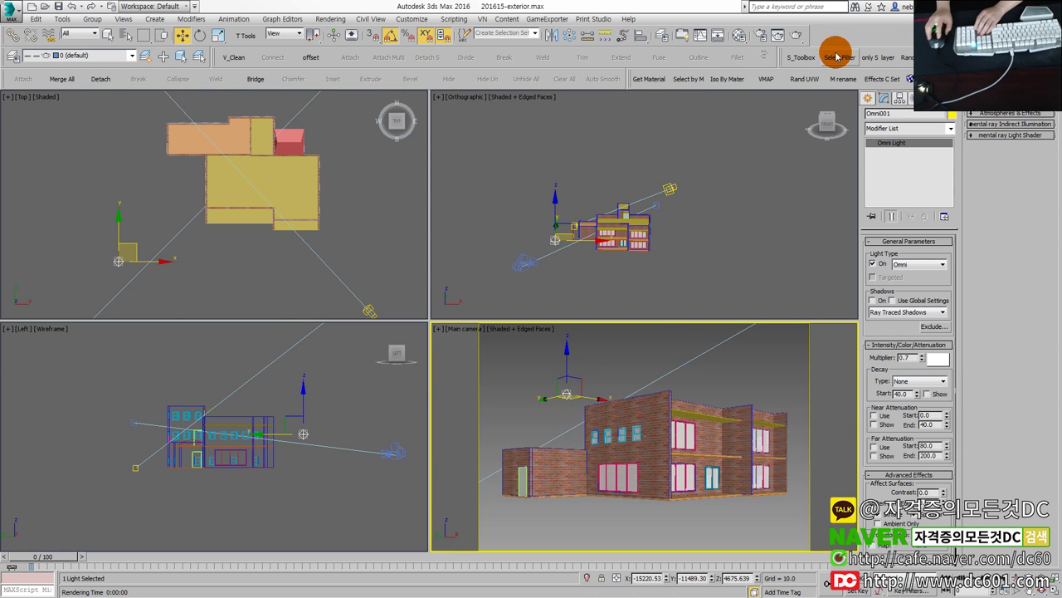
pyautogui.click(794, 37)
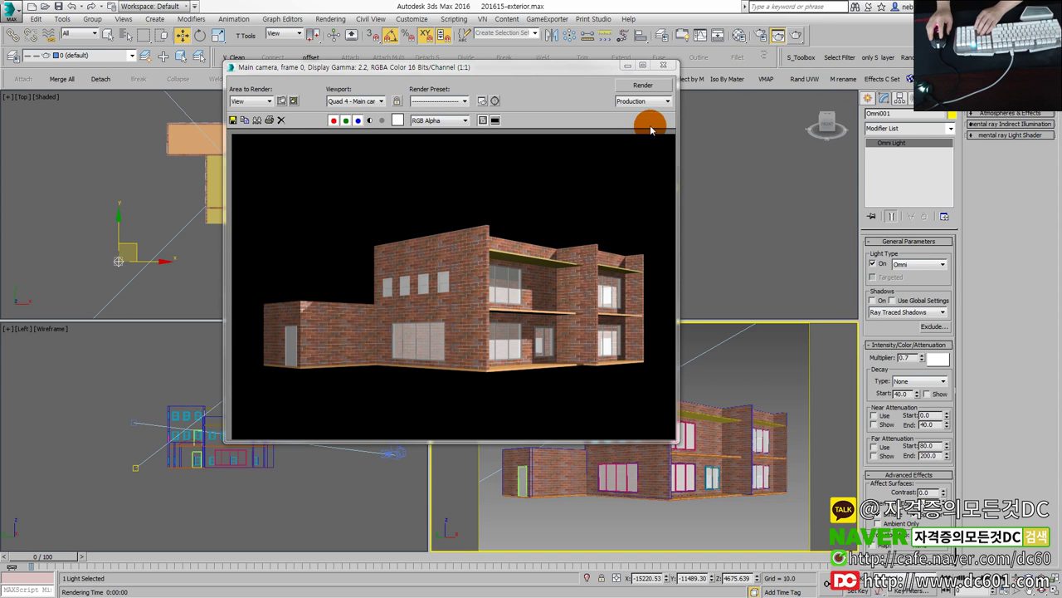
pyautogui.click(669, 67)
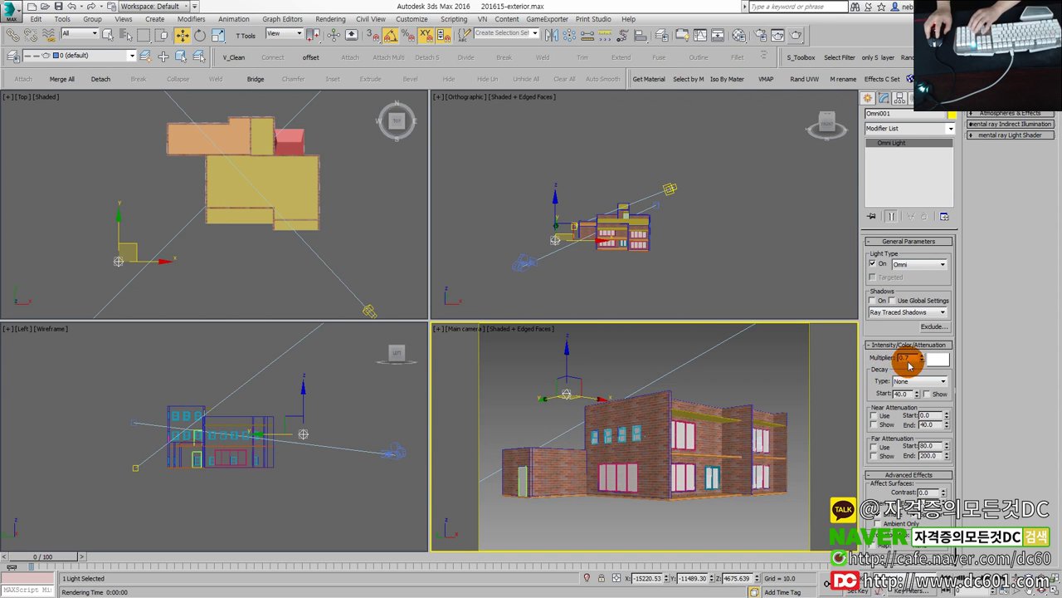
# Deselect the light, render the camera view again, then select a light in the orthographic view.
pyautogui.click(712, 381)
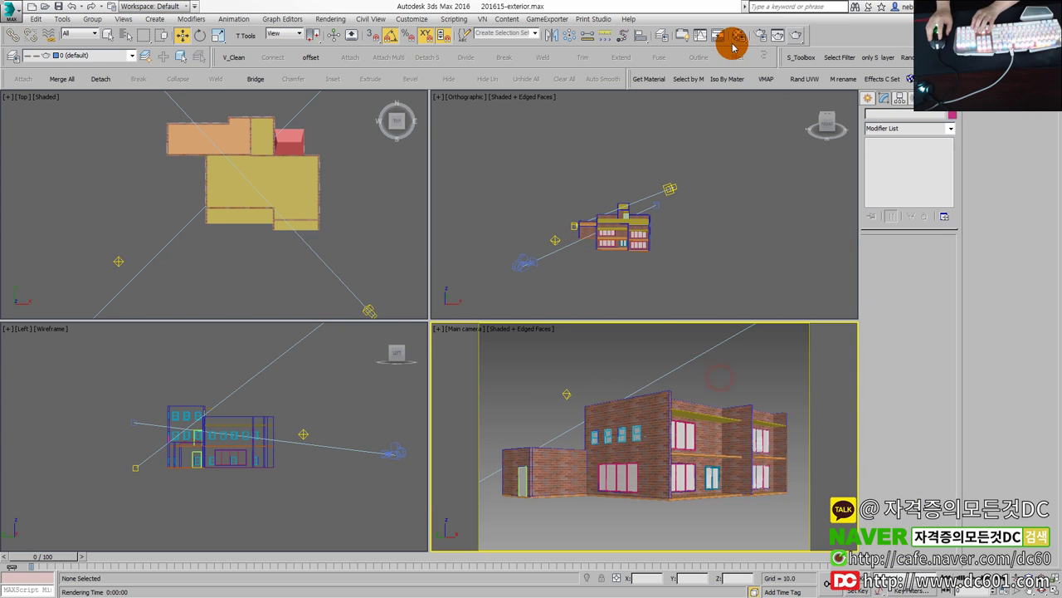
pyautogui.click(795, 37)
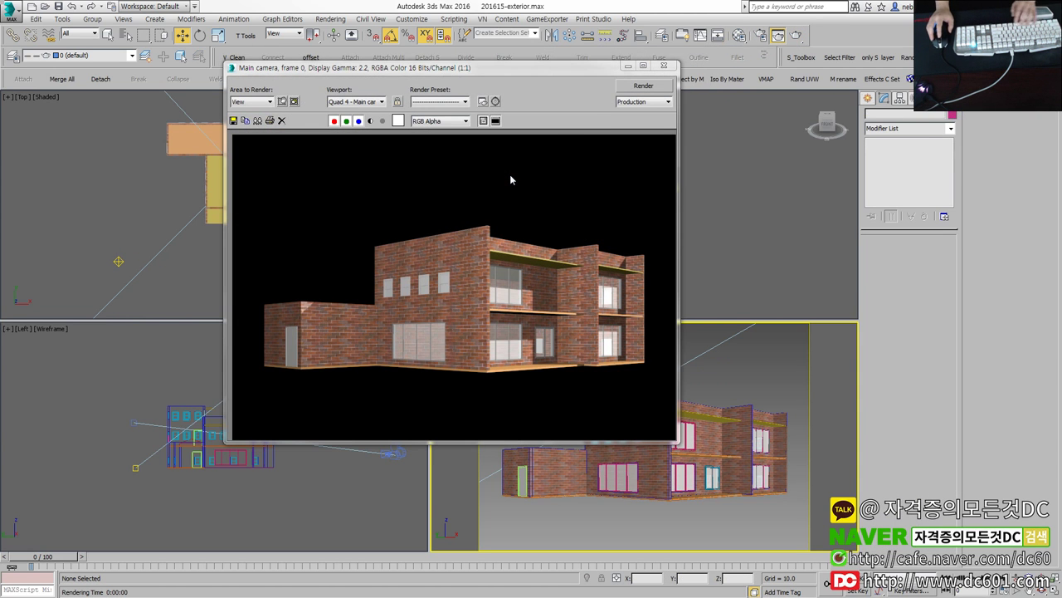
pyautogui.click(663, 66)
pyautogui.scroll(-2, 584, 191)
pyautogui.scroll(2, 584, 190)
pyautogui.scroll(2, 621, 185)
pyautogui.click(654, 171)
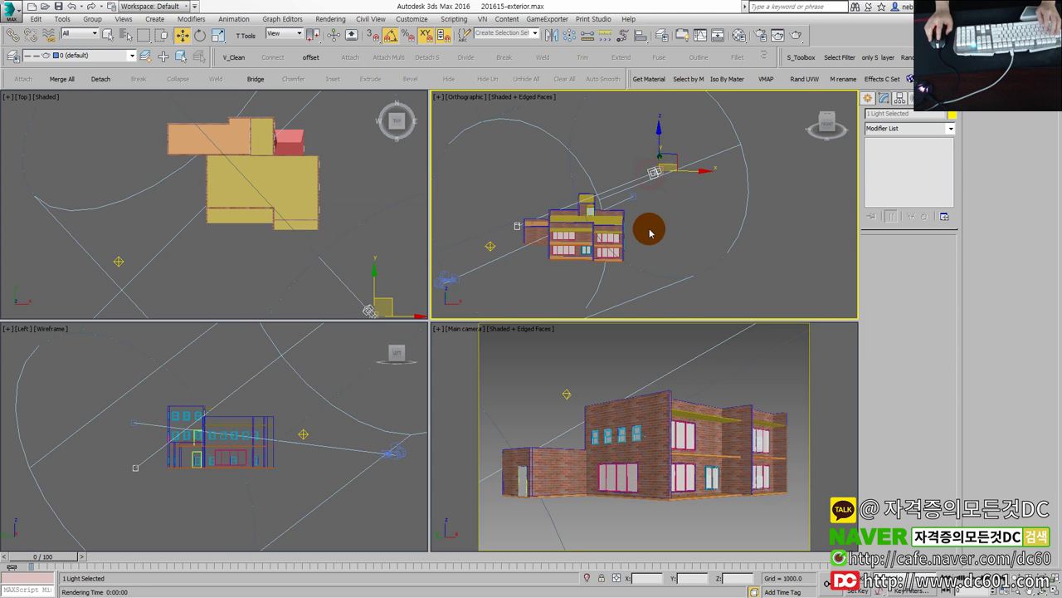
# In the maximized Left view, move Direct001 and its target downward, then reselect the light.
pyautogui.rightClick(330, 391)
pyautogui.hotkey('alt', 'w')
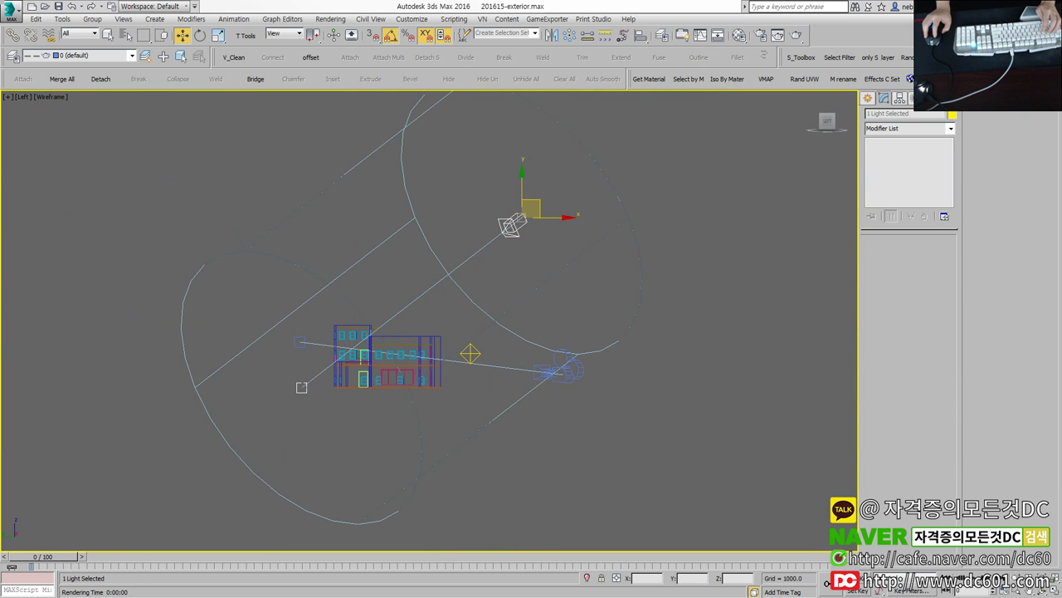
pyautogui.hotkey('alt', 'Tab')
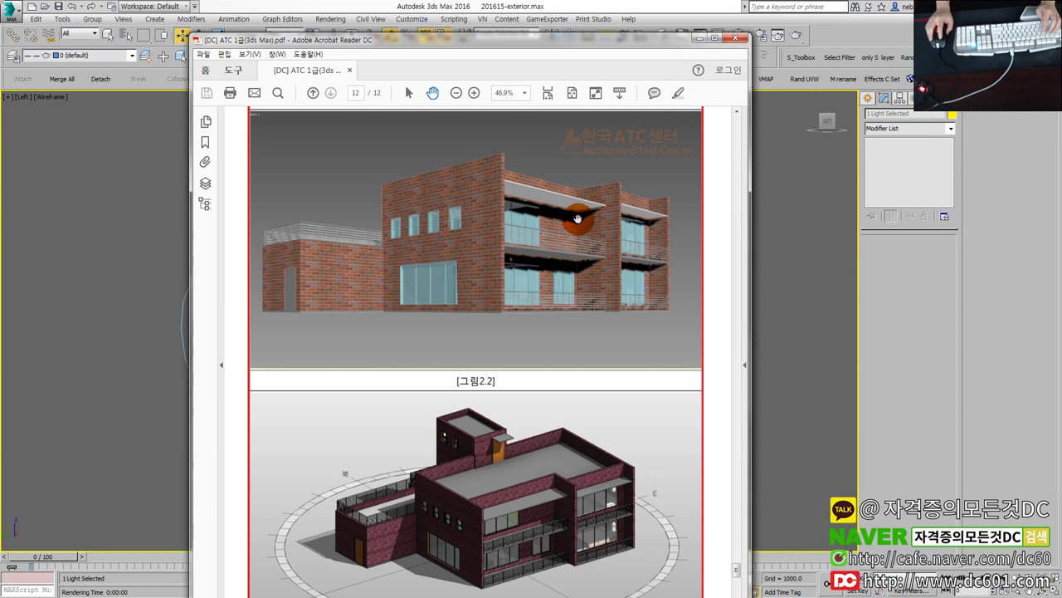
pyautogui.click(700, 38)
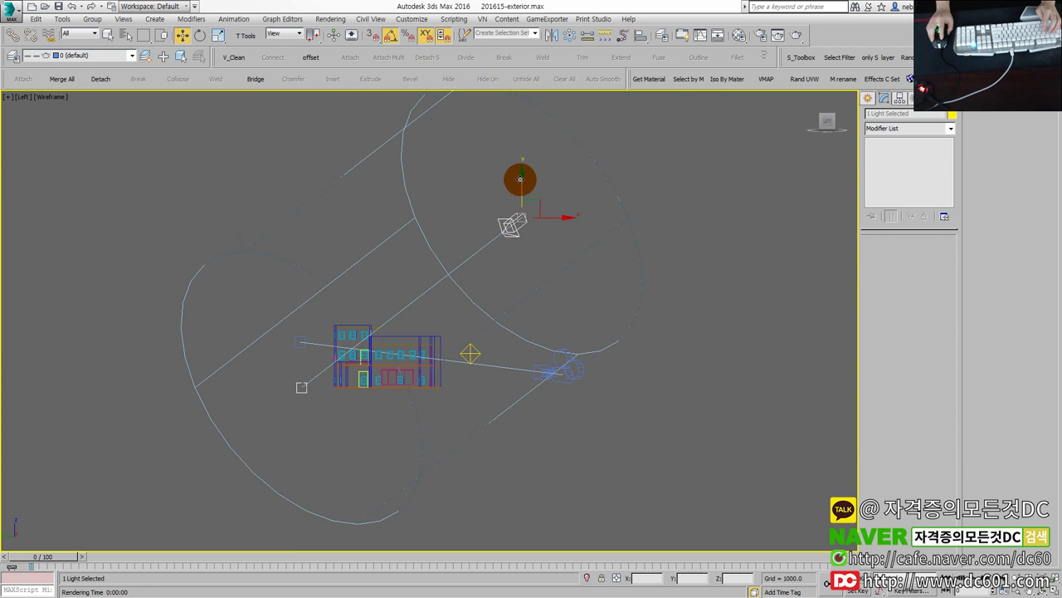
pyautogui.moveTo(520, 178); pyautogui.dragTo(519, 219)
pyautogui.click(479, 249)
pyautogui.click(304, 430)
pyautogui.click(515, 241)
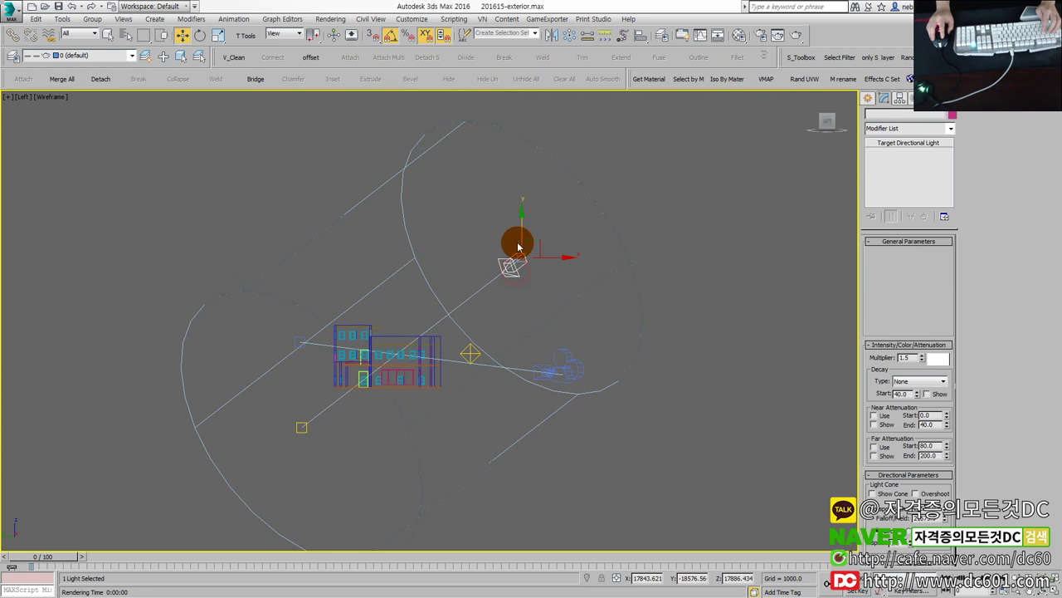
# Reposition Direct001 in the Top view, test-rendering the camera view twice to check lighting.
pyautogui.hotkey('alt', 'w')
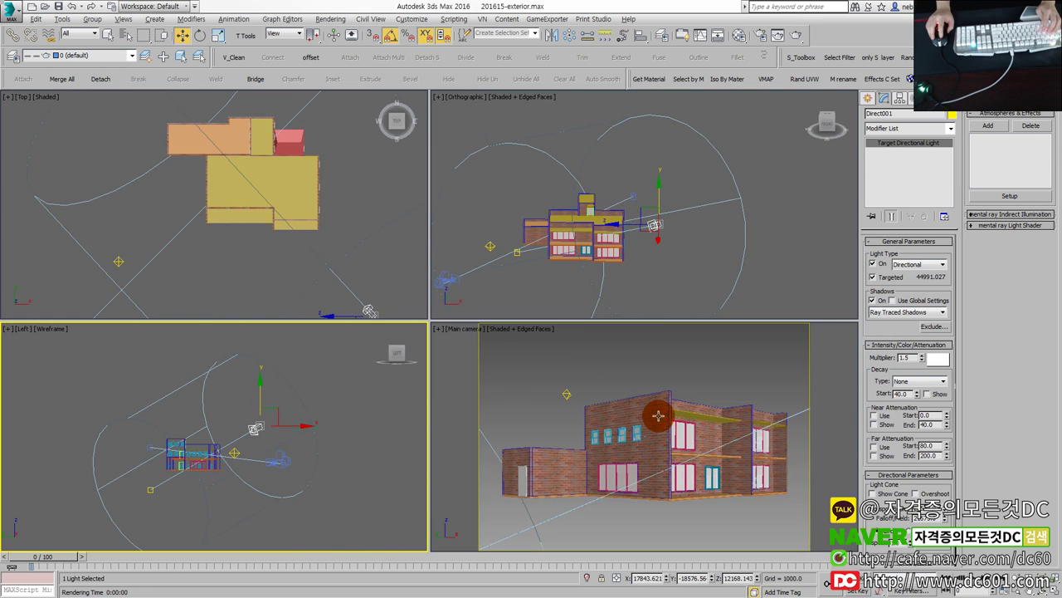
pyautogui.rightClick(625, 406)
pyautogui.hotkey('alt', 'w')
pyautogui.hotkey('alt', 'w')
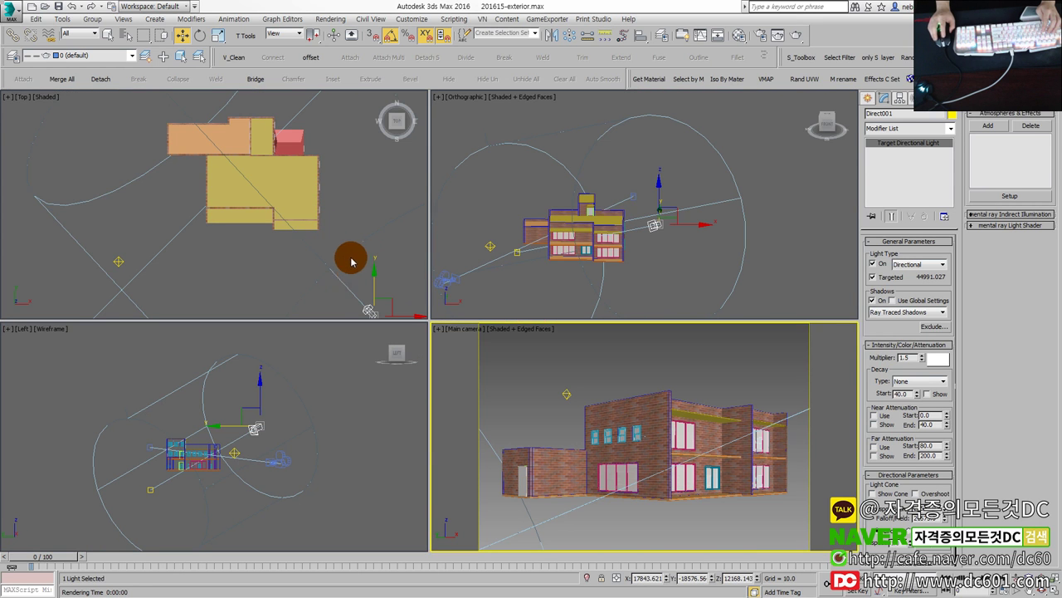
pyautogui.moveTo(351, 268); pyautogui.dragTo(360, 247, button='middle')
pyautogui.moveTo(370, 260); pyautogui.dragTo(342, 268)
pyautogui.rightClick(596, 352)
pyautogui.click(795, 34)
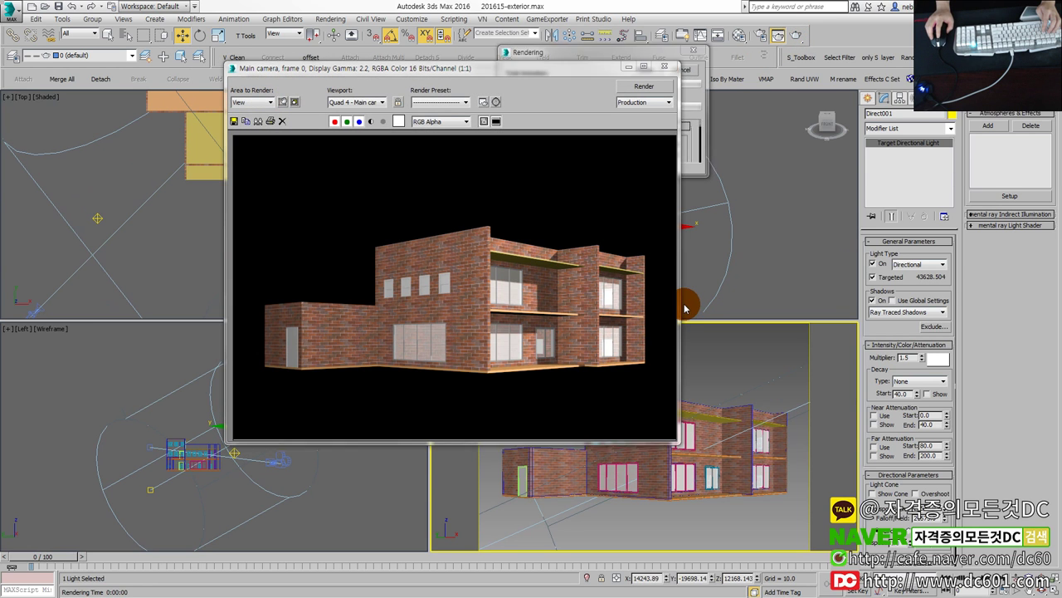
pyautogui.click(664, 65)
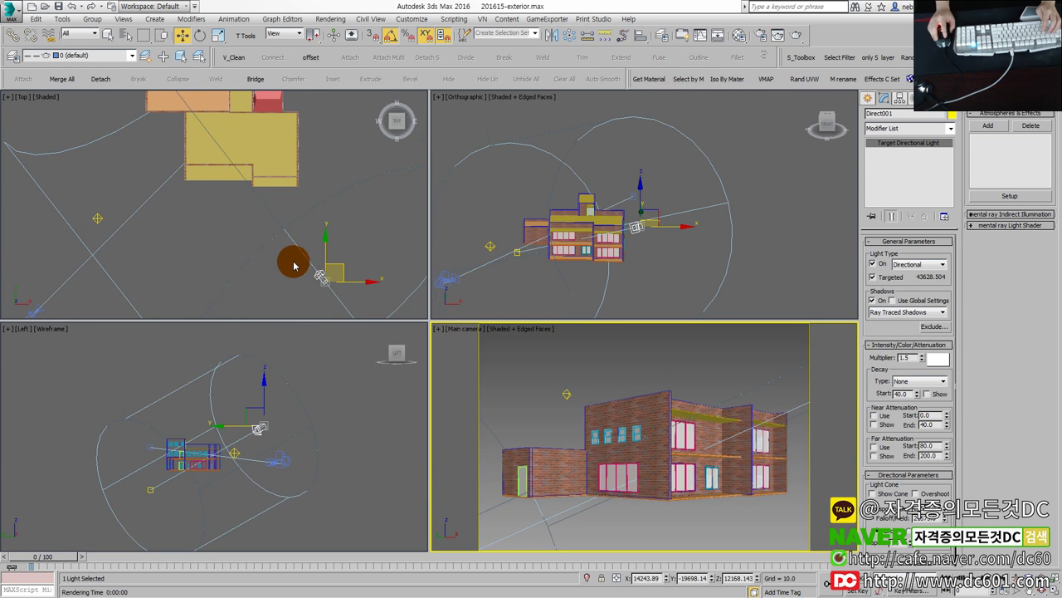
pyautogui.moveTo(337, 267); pyautogui.dragTo(382, 236)
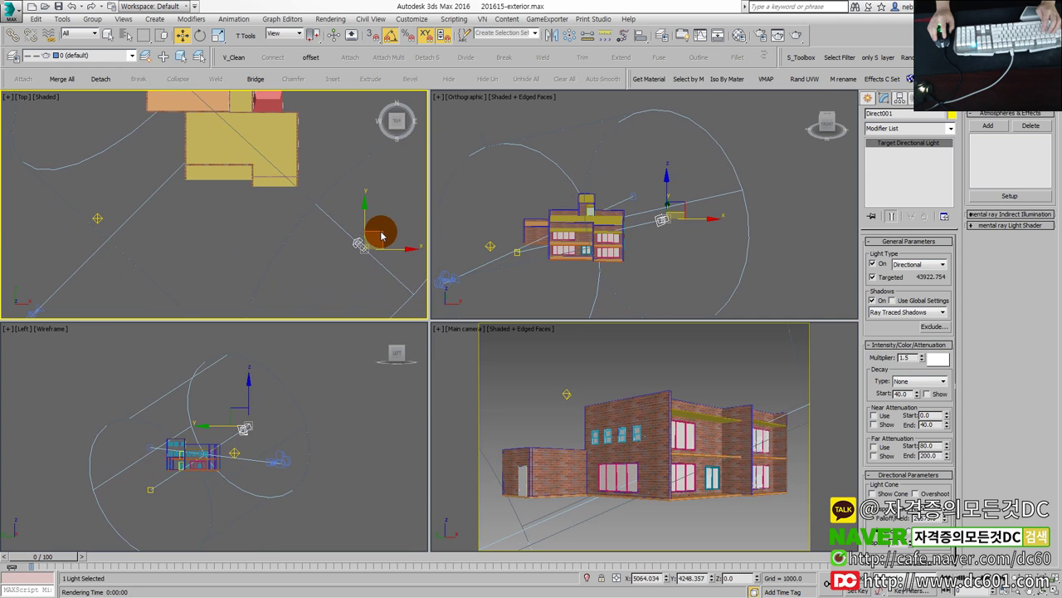
pyautogui.click(556, 349)
pyautogui.click(795, 34)
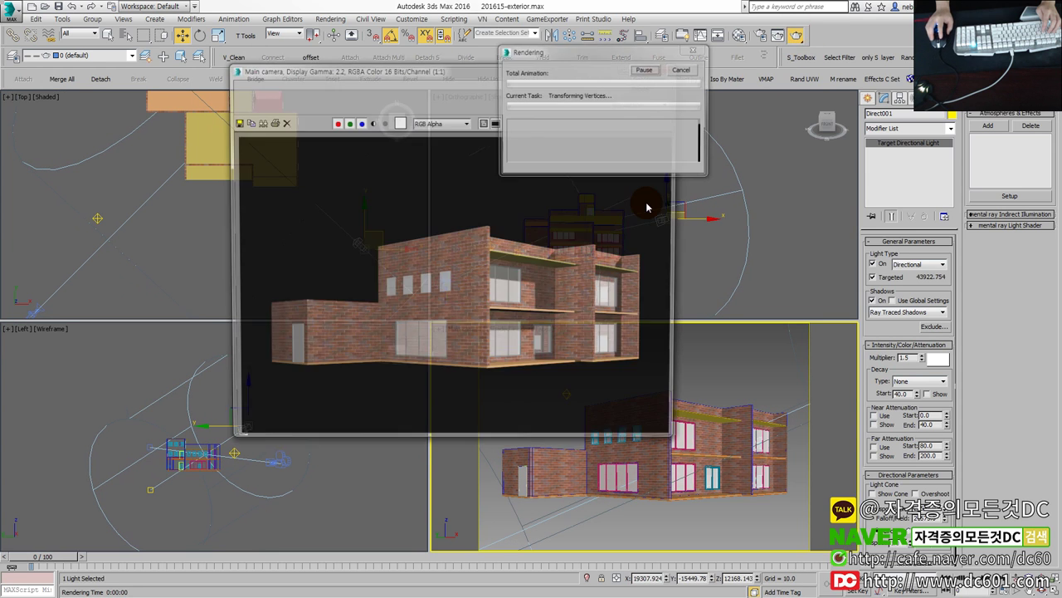
pyautogui.click(670, 68)
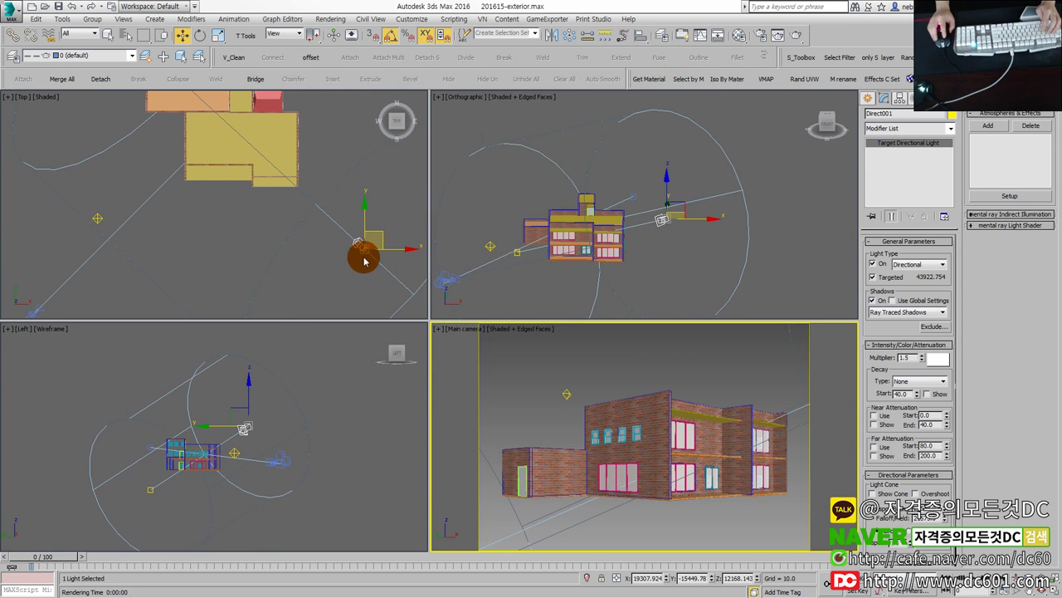
# Switch the camera viewport shading to Realistic.
pyautogui.click(389, 239)
pyautogui.click(403, 285)
pyautogui.click(552, 351)
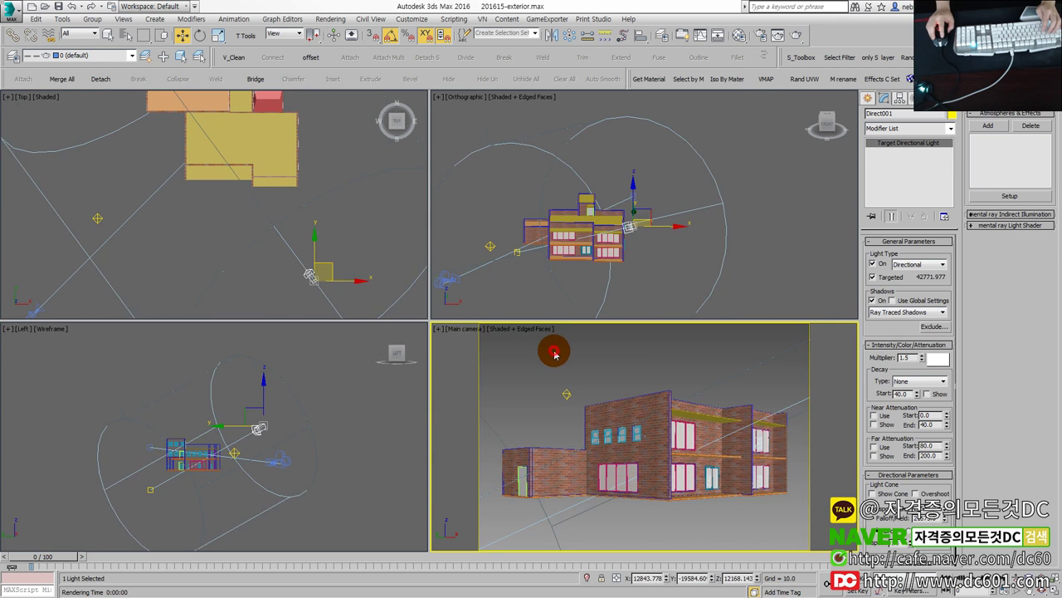
pyautogui.click(520, 332)
pyautogui.moveTo(521, 334); pyautogui.dragTo(540, 357)
pyautogui.click(548, 342)
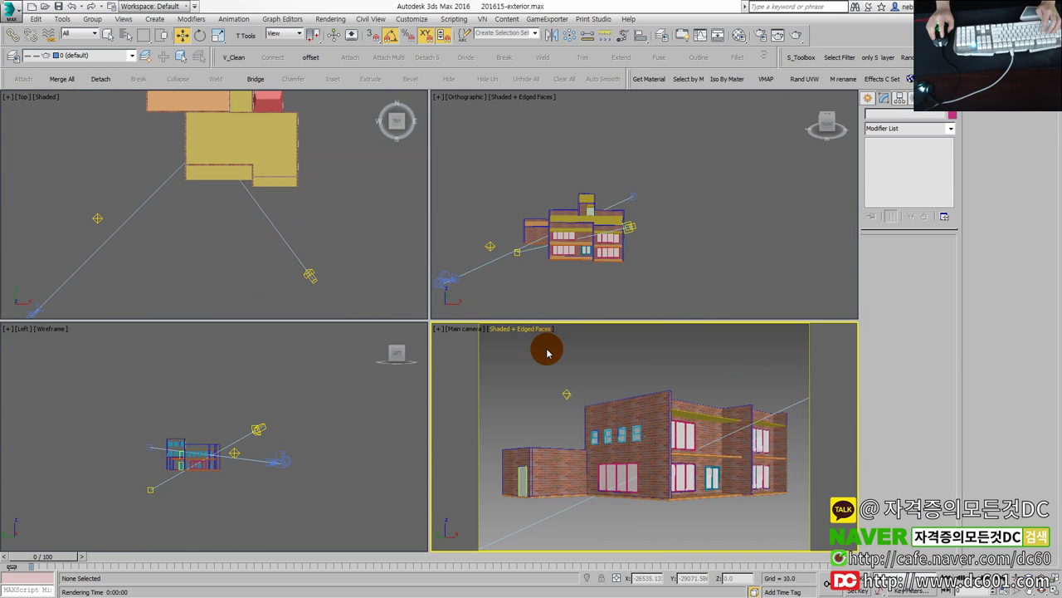
# Move the directional light further left in the Top view.
pyautogui.click(308, 249)
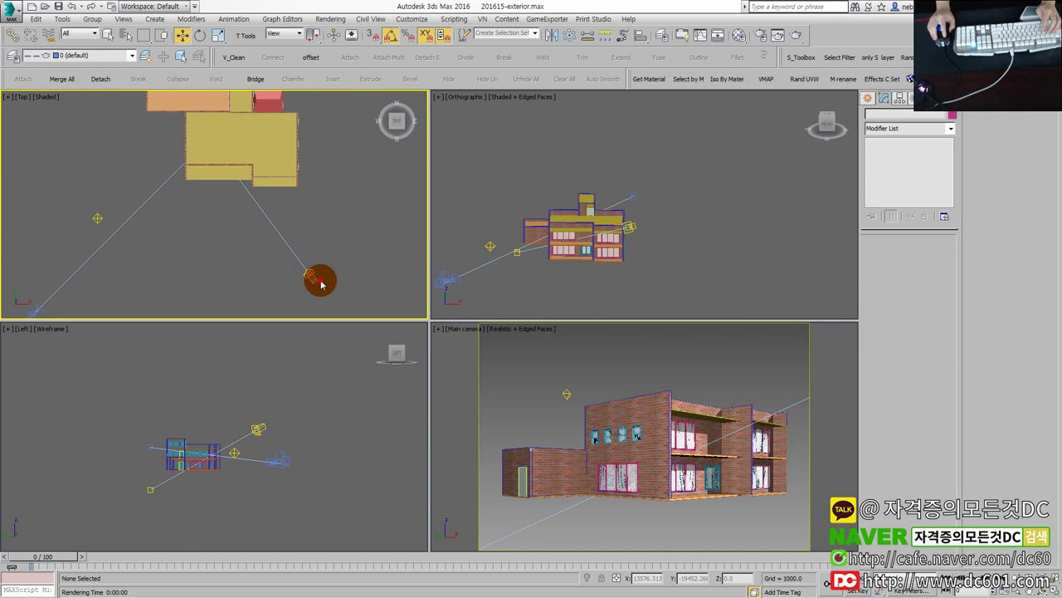
pyautogui.click(308, 277)
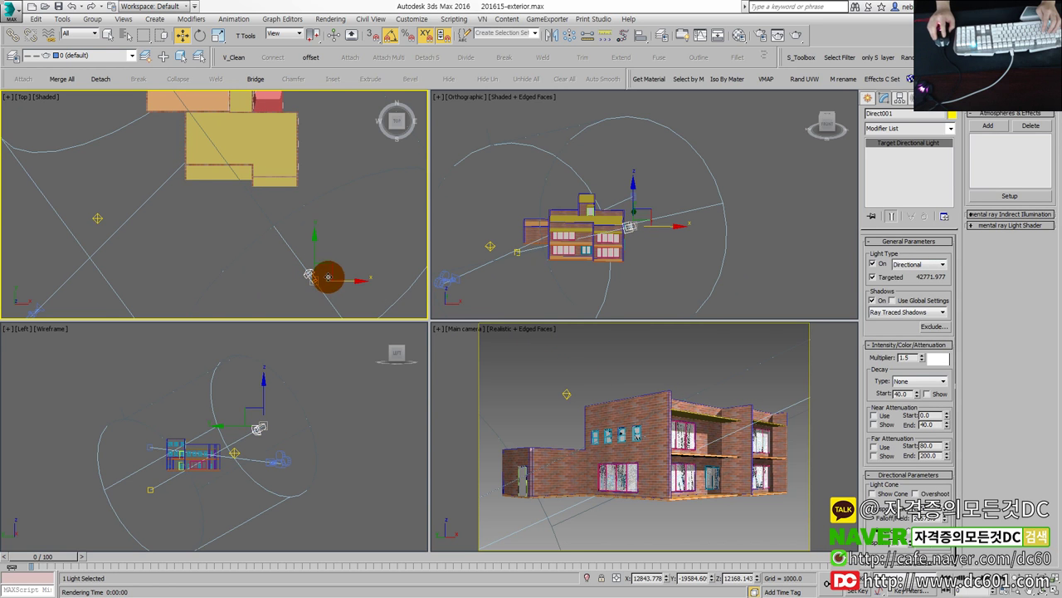
pyautogui.moveTo(330, 265)
pyautogui.mouseDown()
pyautogui.moveTo(166, 273)
pyautogui.moveTo(228, 266)
pyautogui.mouseUp()
pyautogui.scroll(-2, 228, 265)
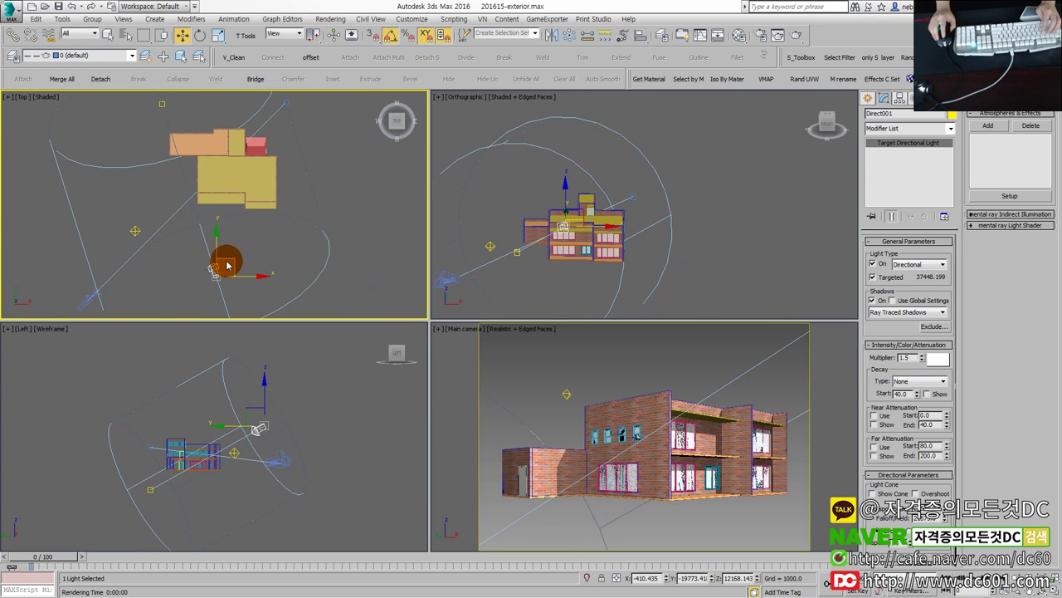
# Move Direct001's target down, shift the light right and up, then lower it in the Left view.
pyautogui.click(165, 103)
pyautogui.moveTo(191, 114); pyautogui.dragTo(198, 137, button='middle')
pyautogui.moveTo(187, 114); pyautogui.dragTo(210, 170)
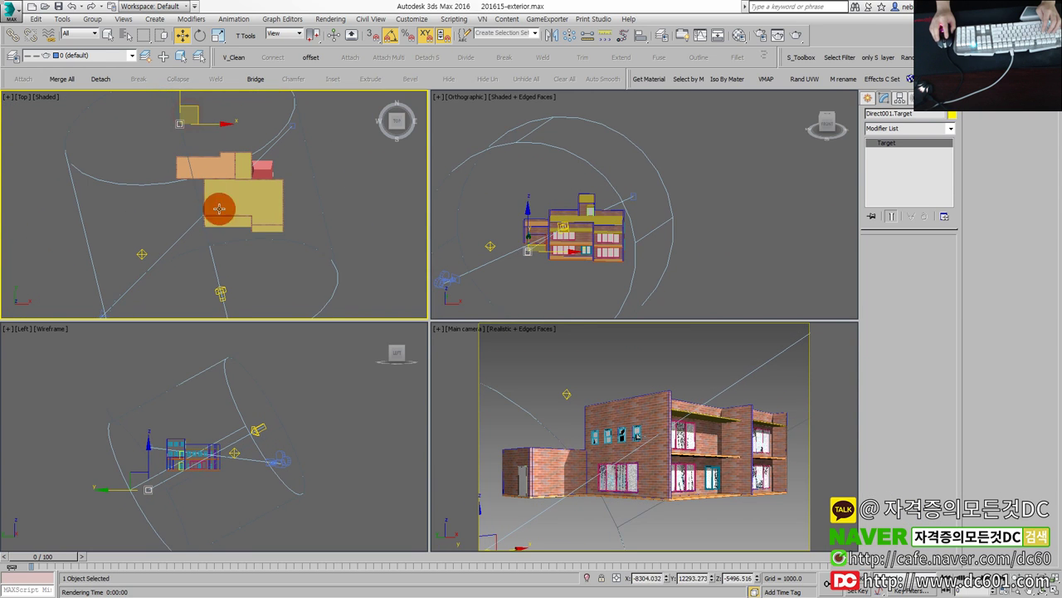
pyautogui.click(227, 296)
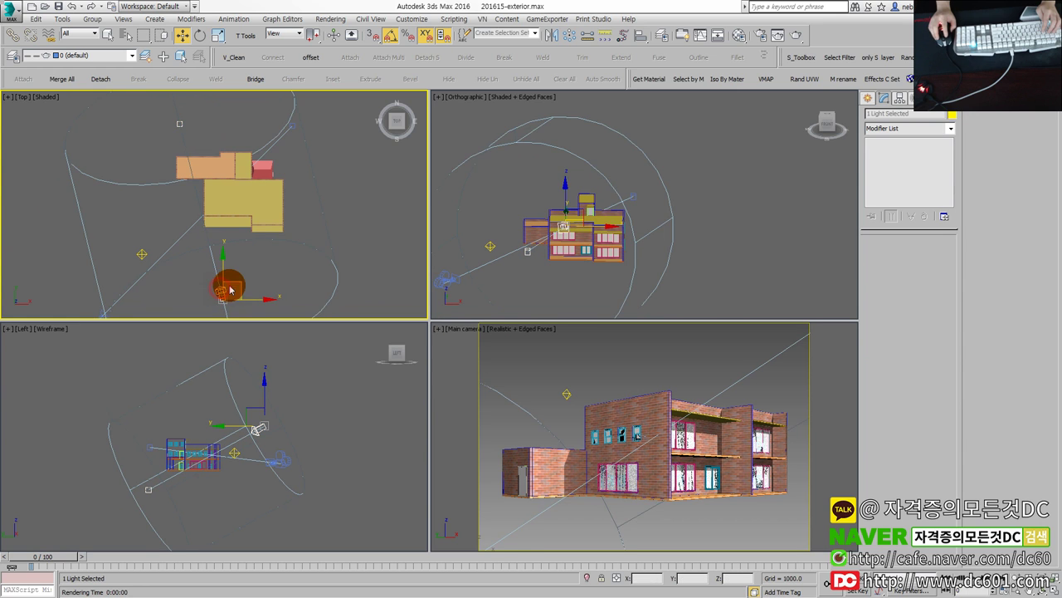
pyautogui.moveTo(241, 285); pyautogui.dragTo(284, 274)
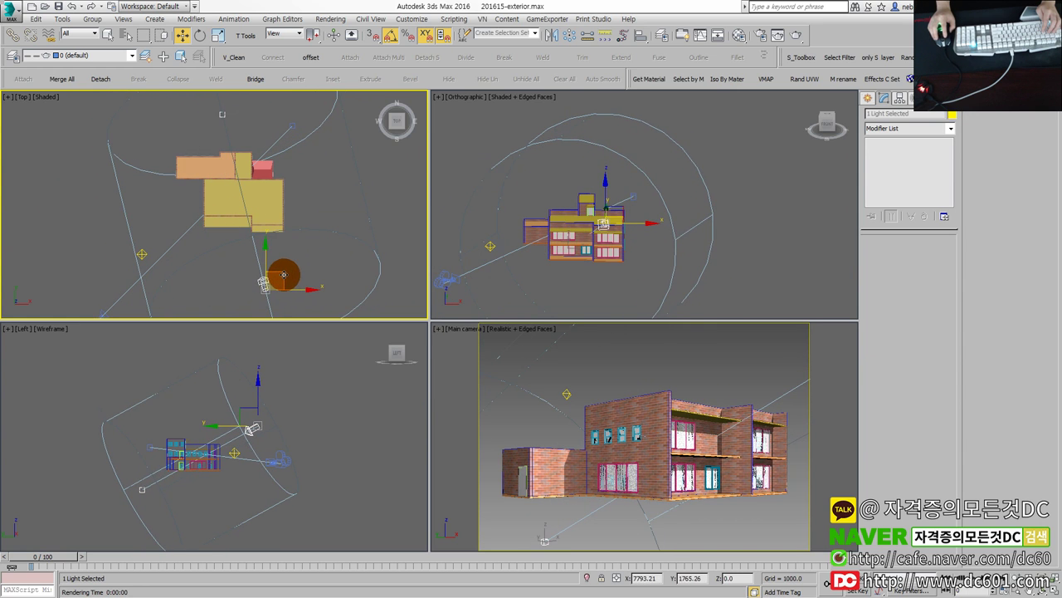
pyautogui.click(259, 414)
pyautogui.moveTo(265, 385)
pyautogui.mouseDown()
pyautogui.moveTo(249, 421)
pyautogui.moveTo(254, 372)
pyautogui.moveTo(266, 407)
pyautogui.mouseUp()
# Shift Direct001's target left along X and move the light up to a new spot.
pyautogui.click(228, 111)
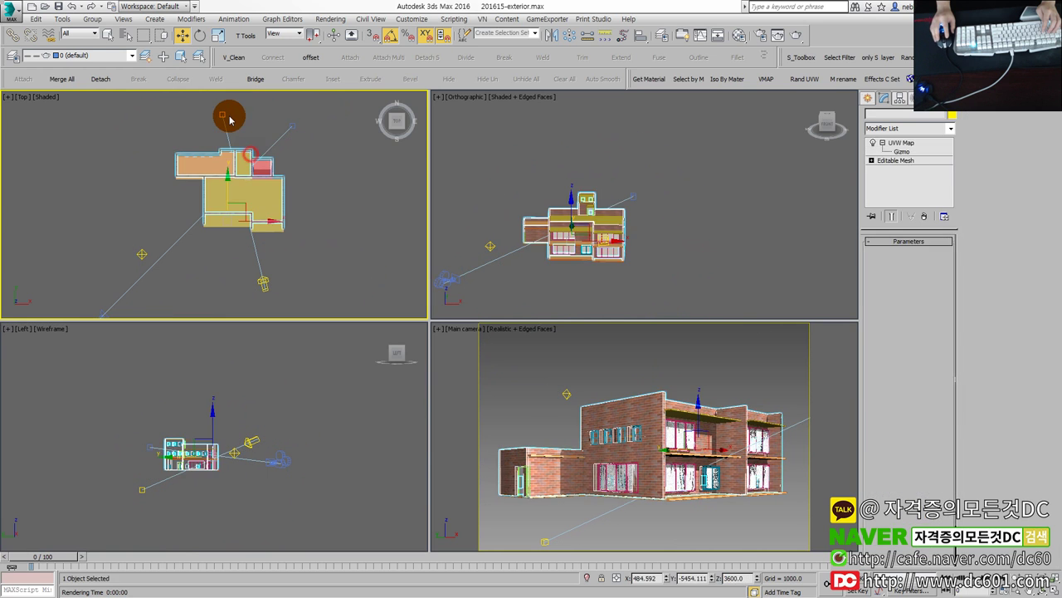
pyautogui.click(249, 125)
pyautogui.moveTo(254, 133); pyautogui.dragTo(257, 157, button='middle')
pyautogui.click(227, 142)
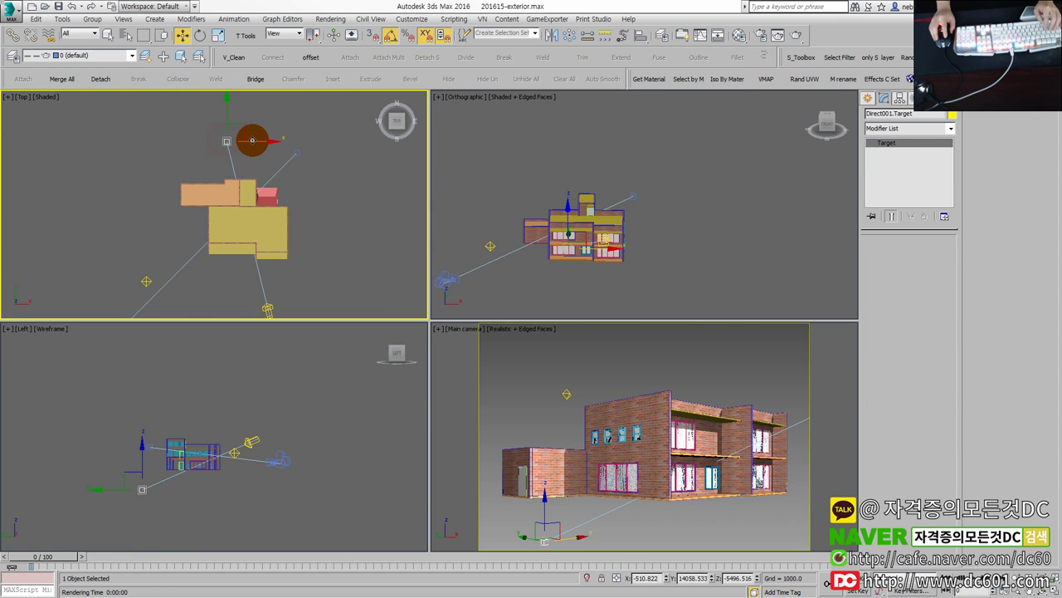
pyautogui.moveTo(249, 142); pyautogui.dragTo(216, 142)
pyautogui.click(266, 306)
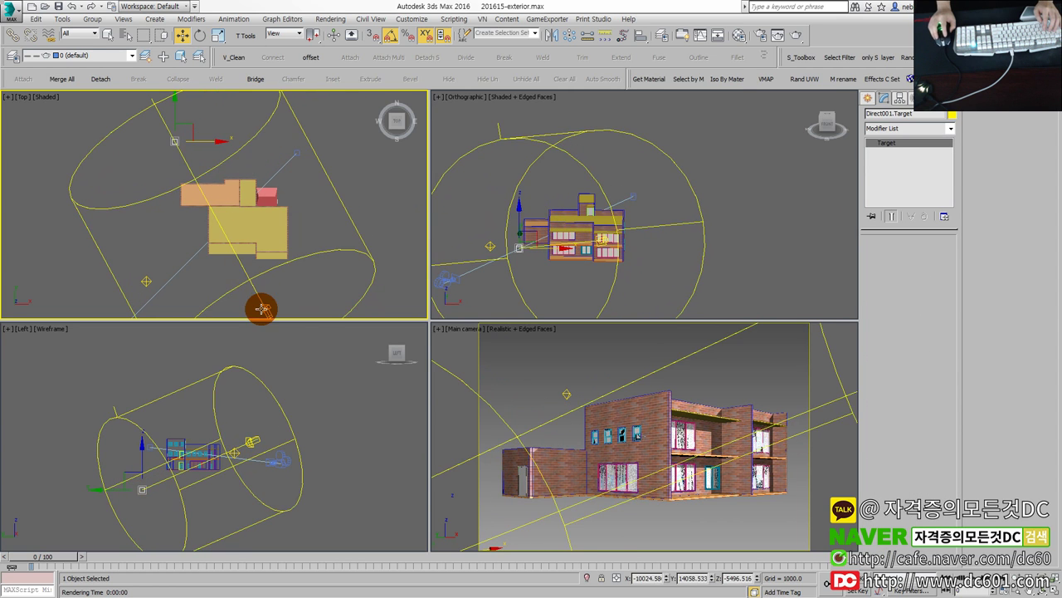
pyautogui.moveTo(266, 298)
pyautogui.mouseDown()
pyautogui.moveTo(185, 142)
pyautogui.moveTo(217, 195)
pyautogui.moveTo(190, 125)
pyautogui.moveTo(216, 125)
pyautogui.mouseUp()
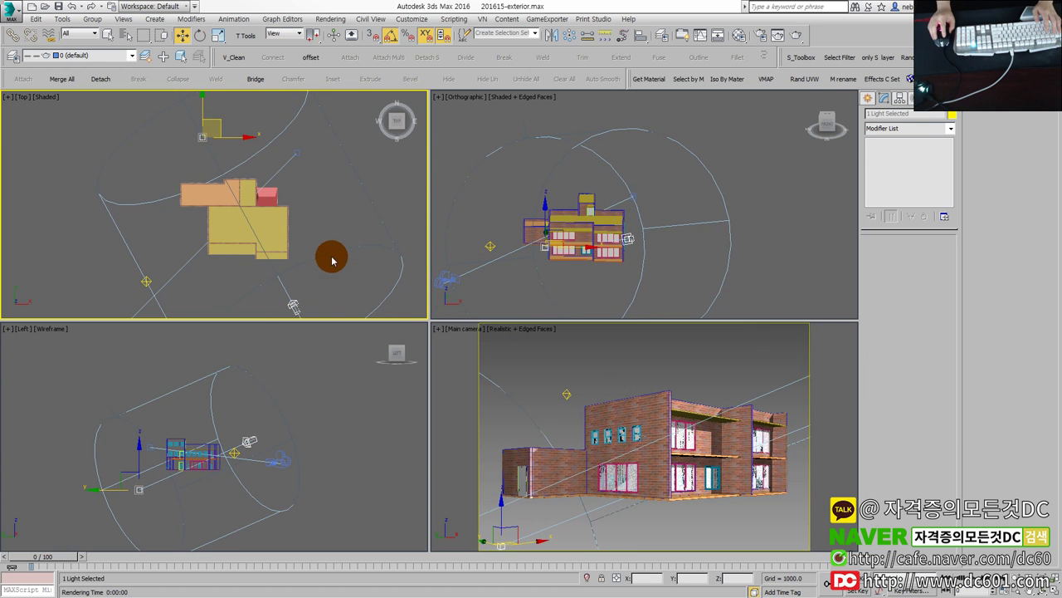
# Maximize the camera view and render it with Shift+Q.
pyautogui.click(333, 258)
pyautogui.click(569, 365)
pyautogui.hotkey('alt', 'w')
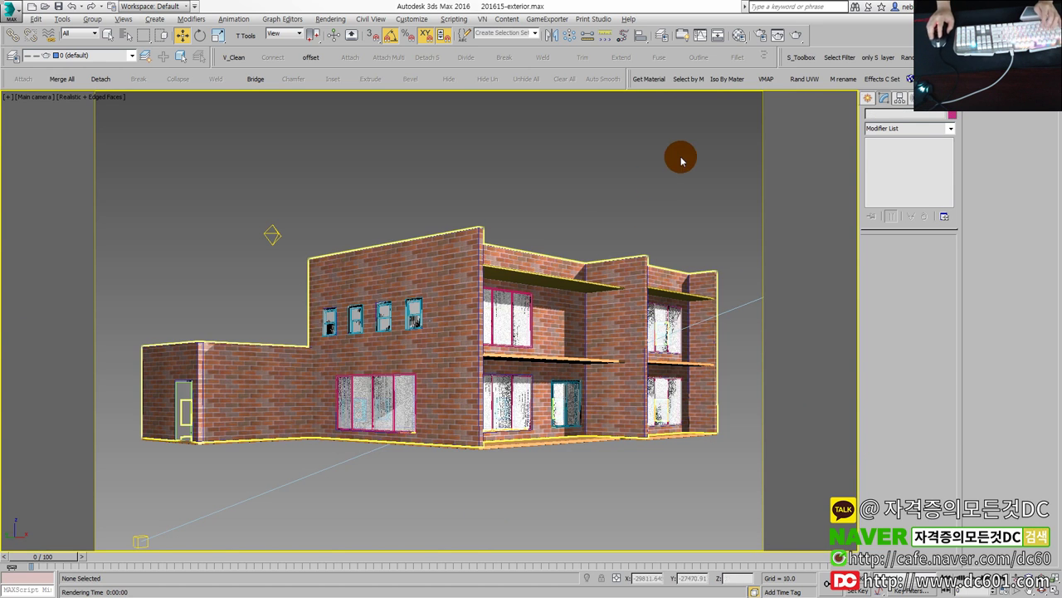
pyautogui.hotkey('shift', 'q')
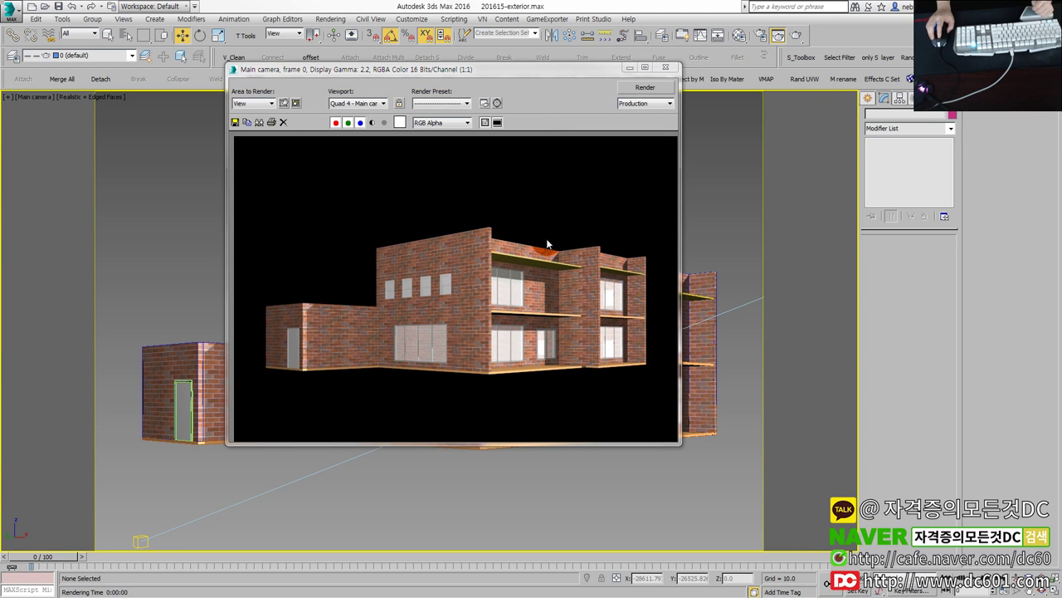
# Close the render and set the camera view shading to Shaded.
pyautogui.click(664, 67)
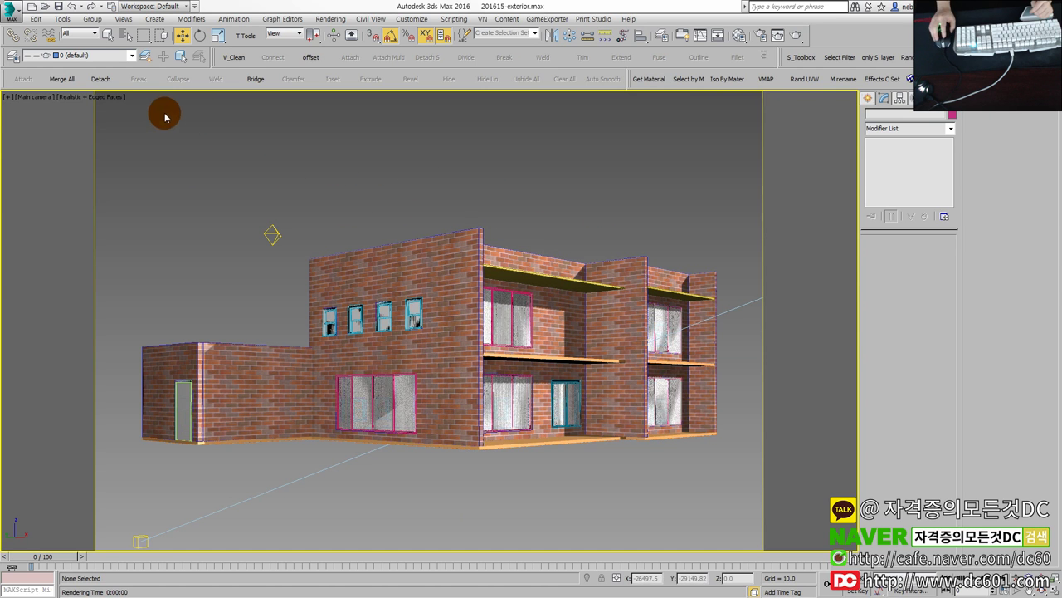
pyautogui.click(112, 96)
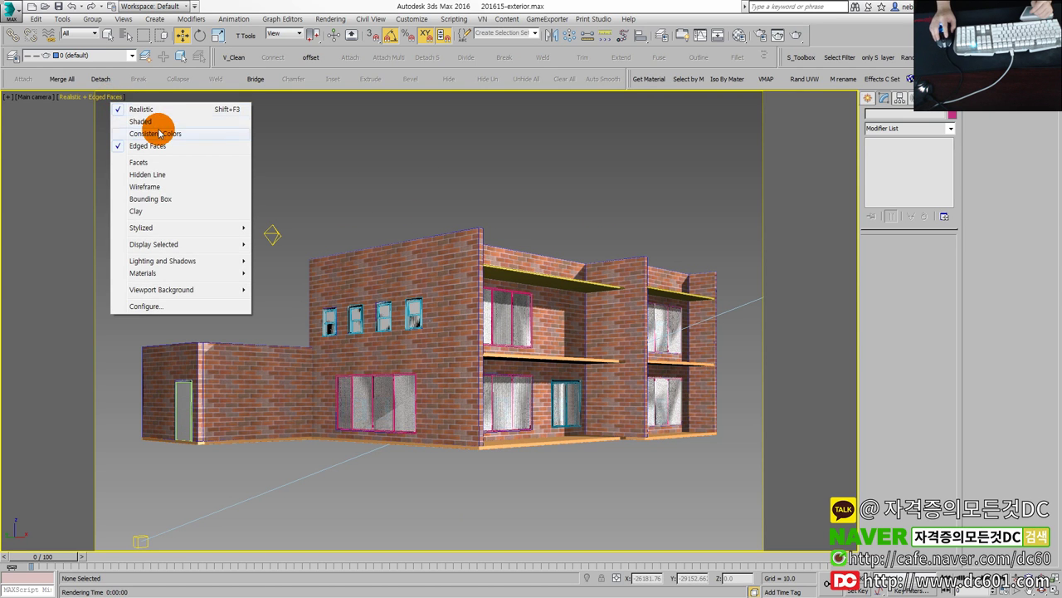
pyautogui.click(143, 121)
# Restore the four-view layout, zoom all views to fit, and render the camera view again.
pyautogui.hotkey('alt', 'w')
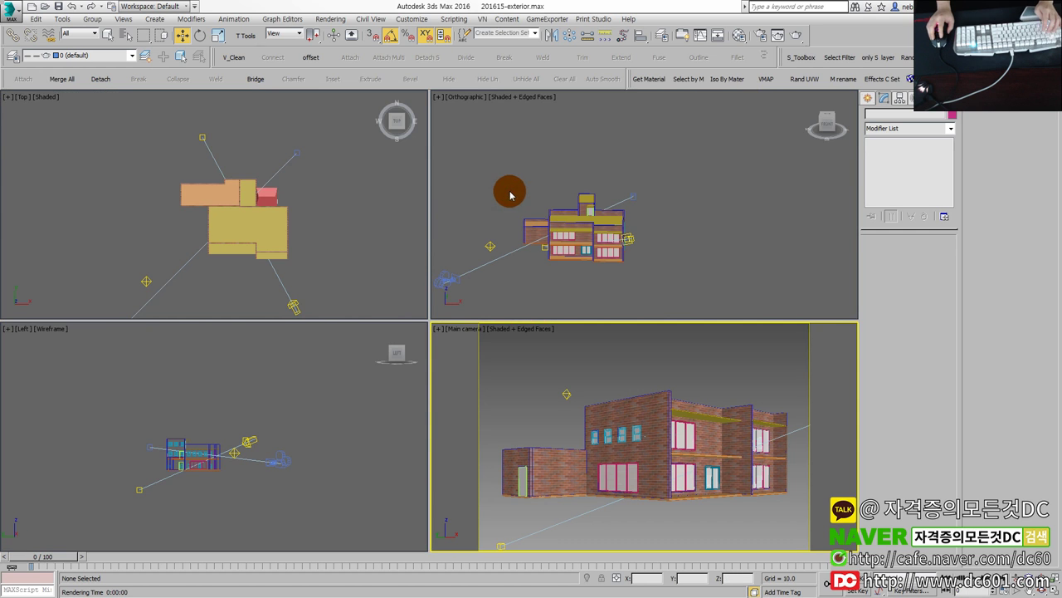
pyautogui.click(300, 256)
pyautogui.hotkey('shift', 'ctrl', 'z')
pyautogui.click(634, 374)
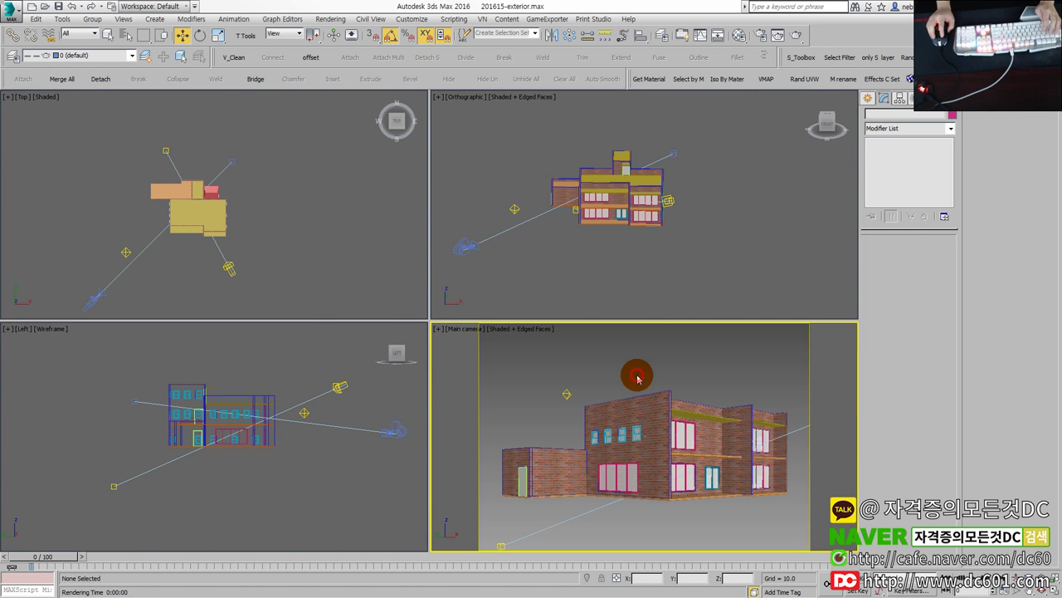
pyautogui.click(778, 35)
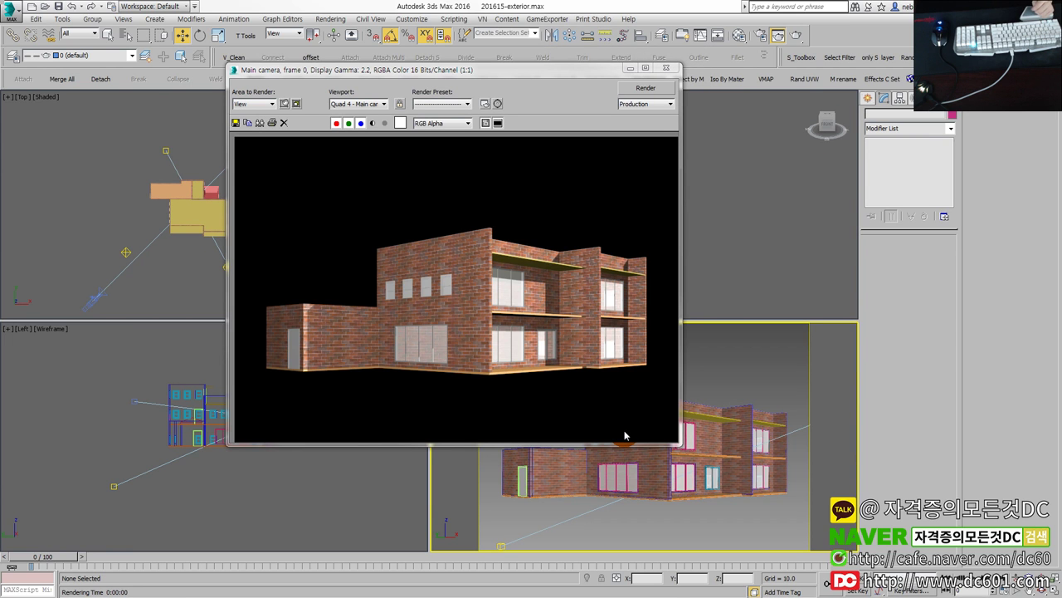
# Close the render and review tasks 2.1–2.9 in the instructions PDF.
pyautogui.click(666, 68)
pyautogui.hotkey('alt', 'Tab')
pyautogui.moveTo(570, 341)
pyautogui.mouseDown()
pyautogui.moveTo(576, 254)
pyautogui.moveTo(562, 409)
pyautogui.mouseUp()
pyautogui.scroll(-5, 561, 409)
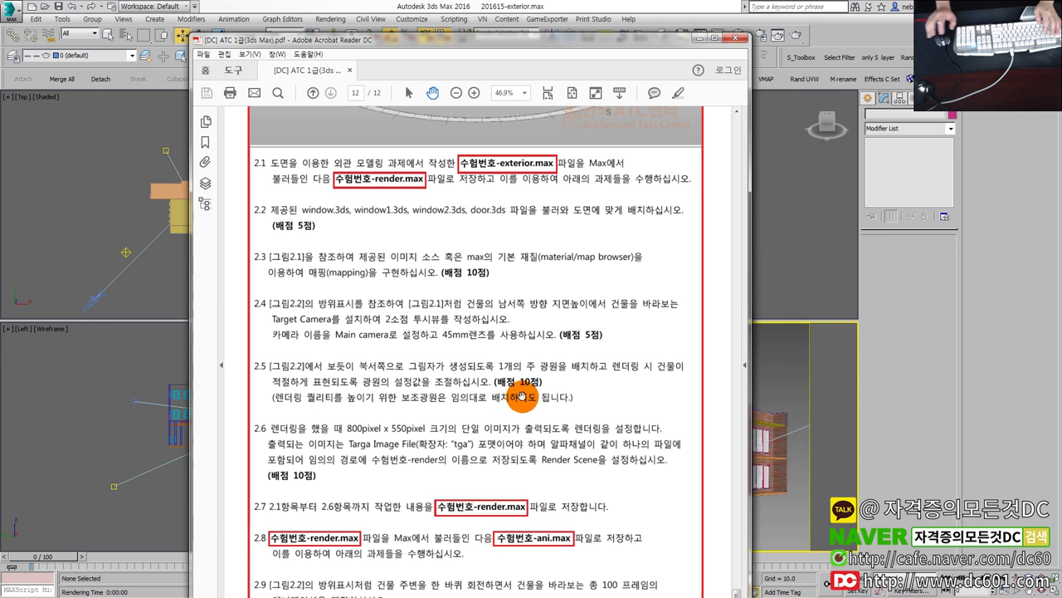
# Back in 3ds Max, open Render Setup with the camera view active.
pyautogui.click(163, 221)
pyautogui.click(545, 387)
pyautogui.press('F10')
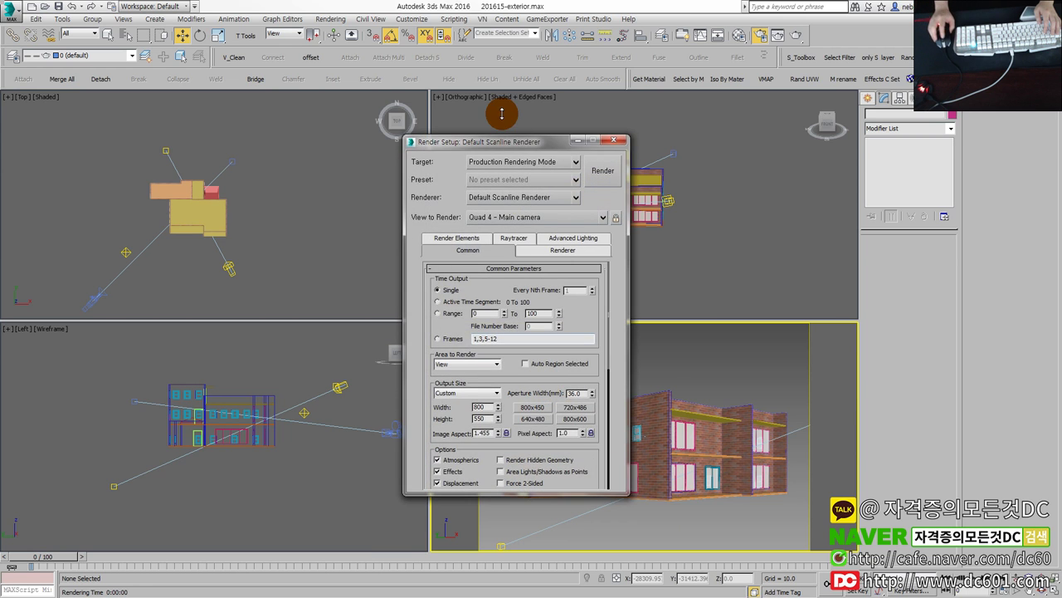
pyautogui.click(614, 141)
pyautogui.click(793, 37)
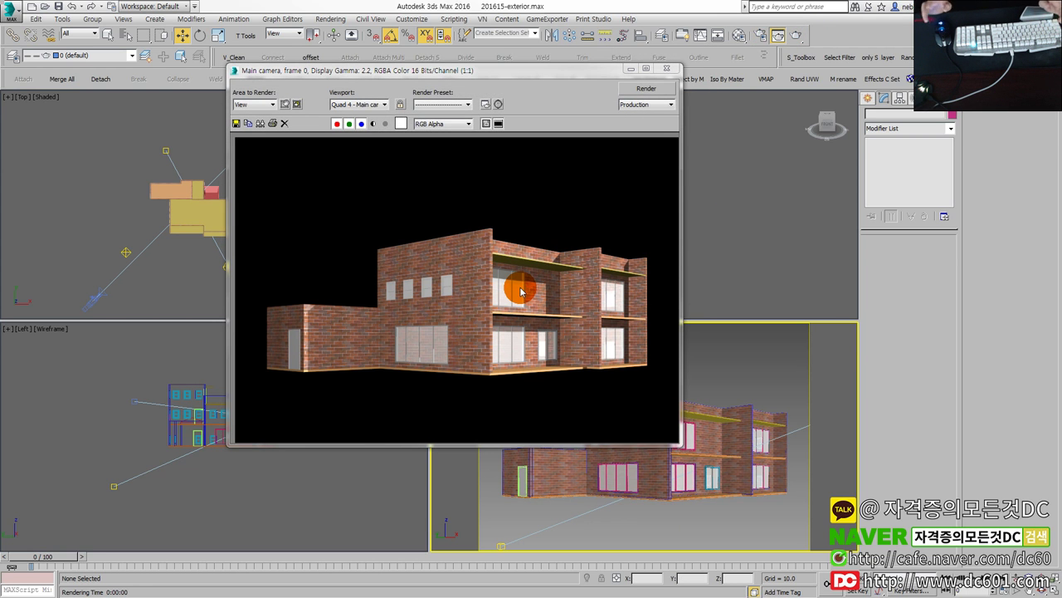
pyautogui.click(666, 69)
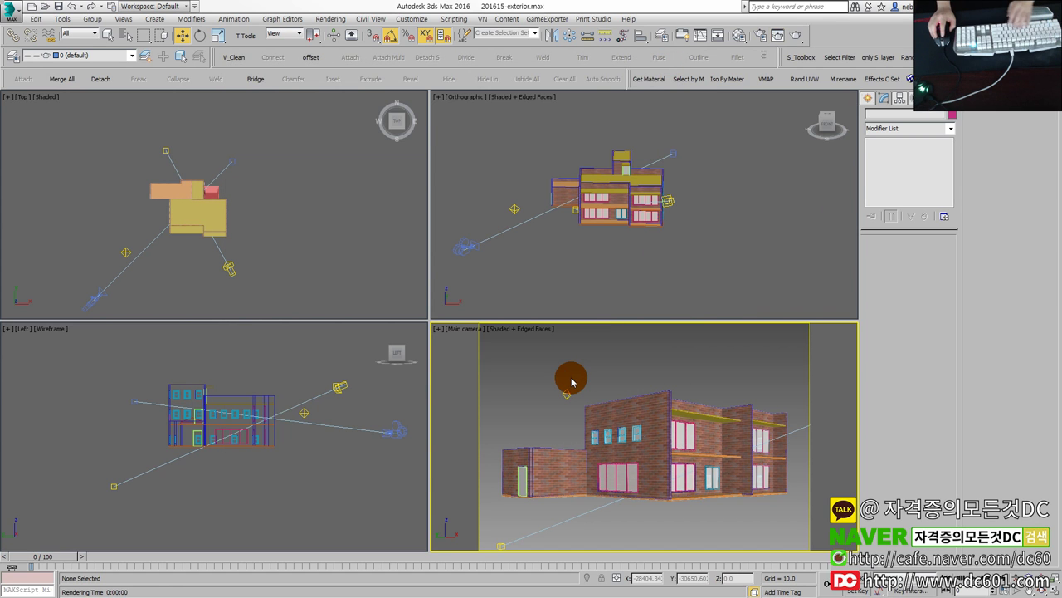
pyautogui.press('F10')
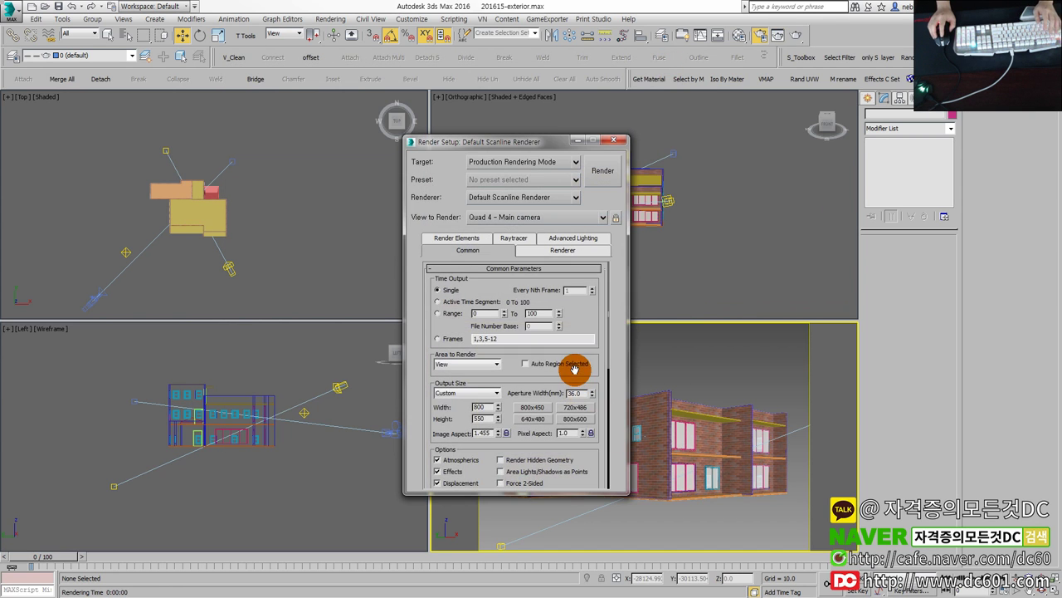
pyautogui.scroll(-5, 562, 365)
pyautogui.scroll(-2, 561, 364)
pyautogui.scroll(-1, 531, 371)
pyautogui.scroll(-1, 489, 399)
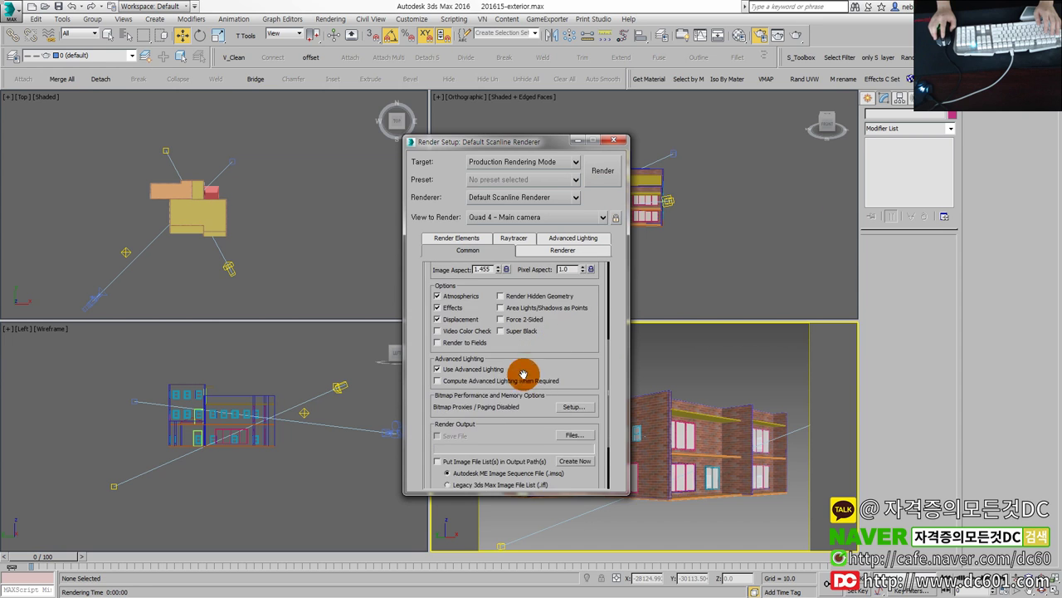
pyautogui.click(574, 435)
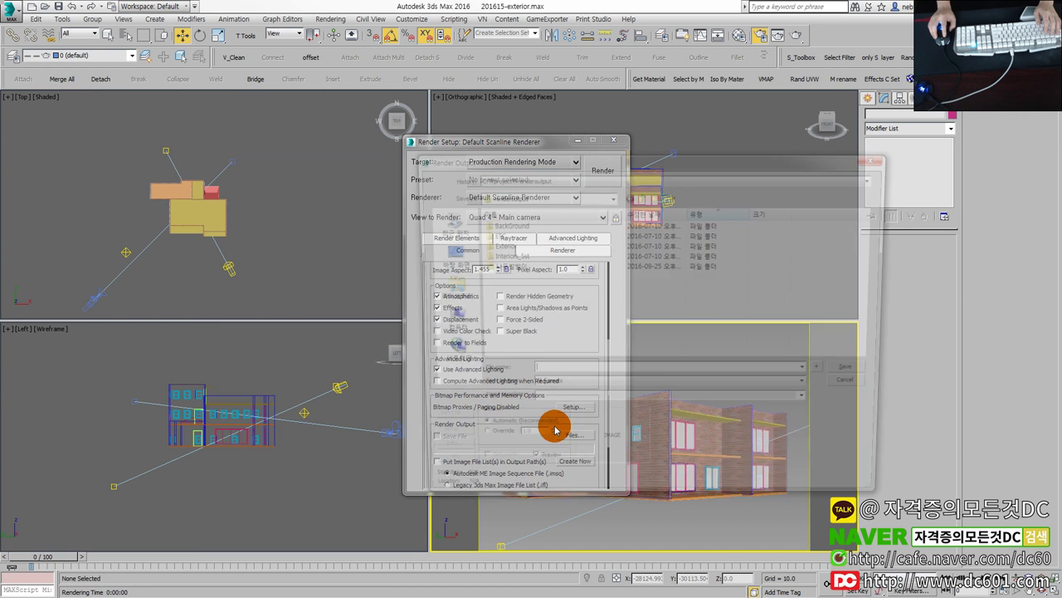
# Set the render output location to the Desktop and the file type to Targa.
pyautogui.click(504, 196)
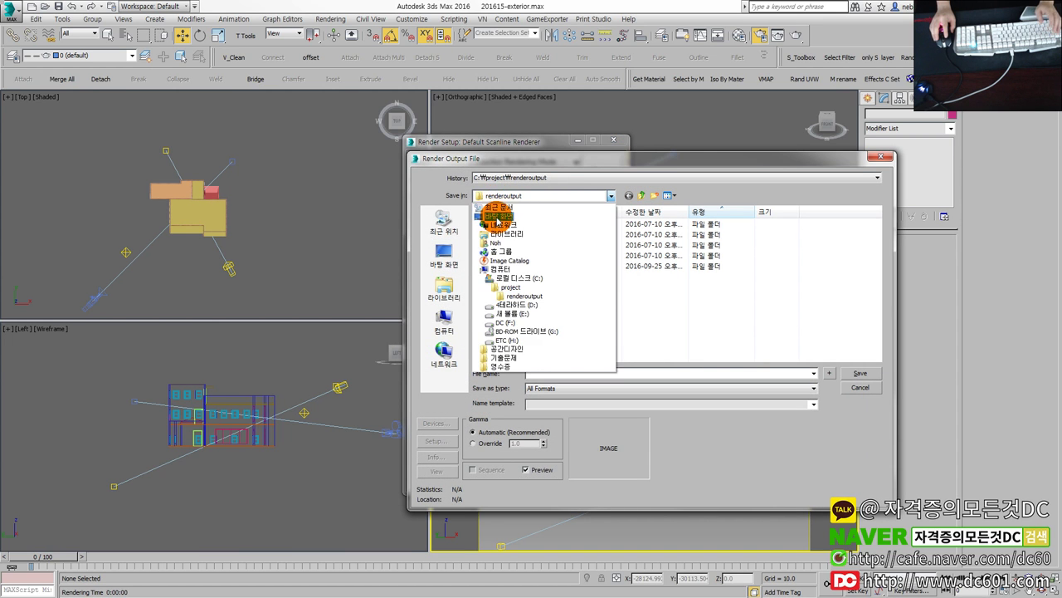
pyautogui.click(494, 214)
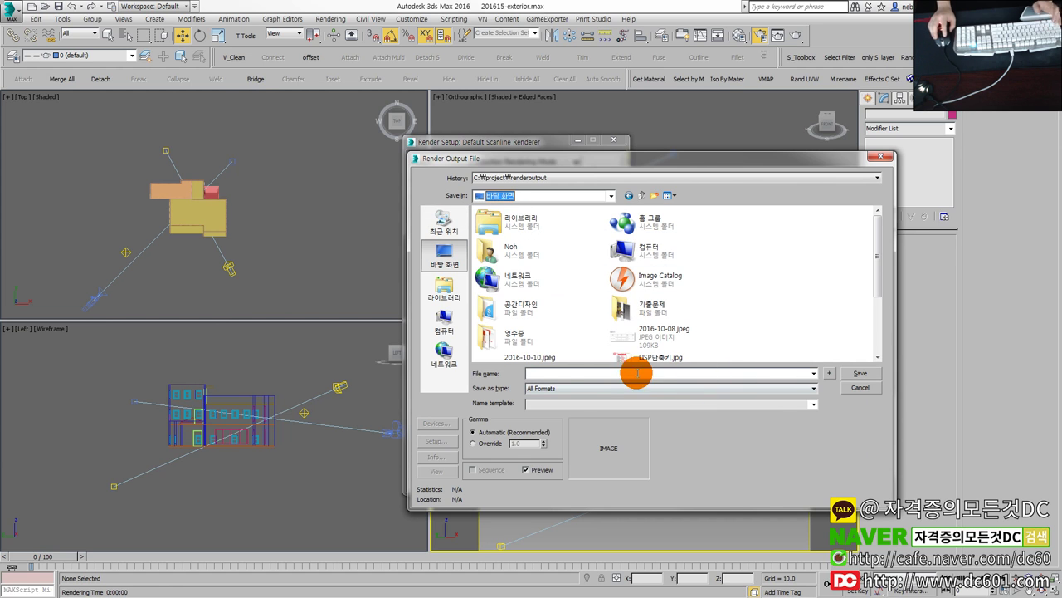
pyautogui.click(573, 388)
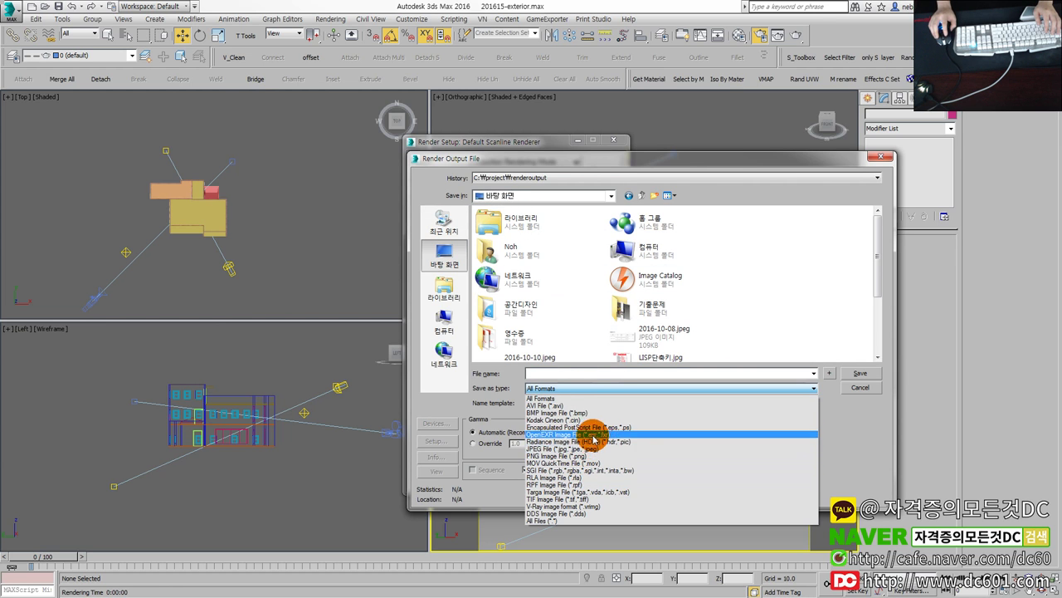
pyautogui.click(576, 491)
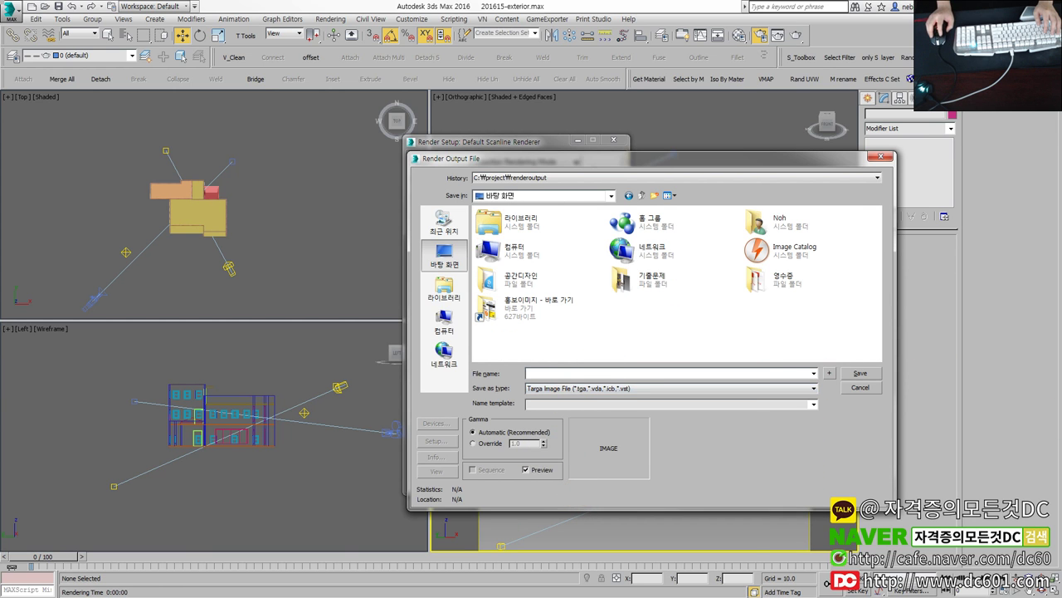
pyautogui.hotkey('alt', 'Tab')
pyautogui.click(531, 445)
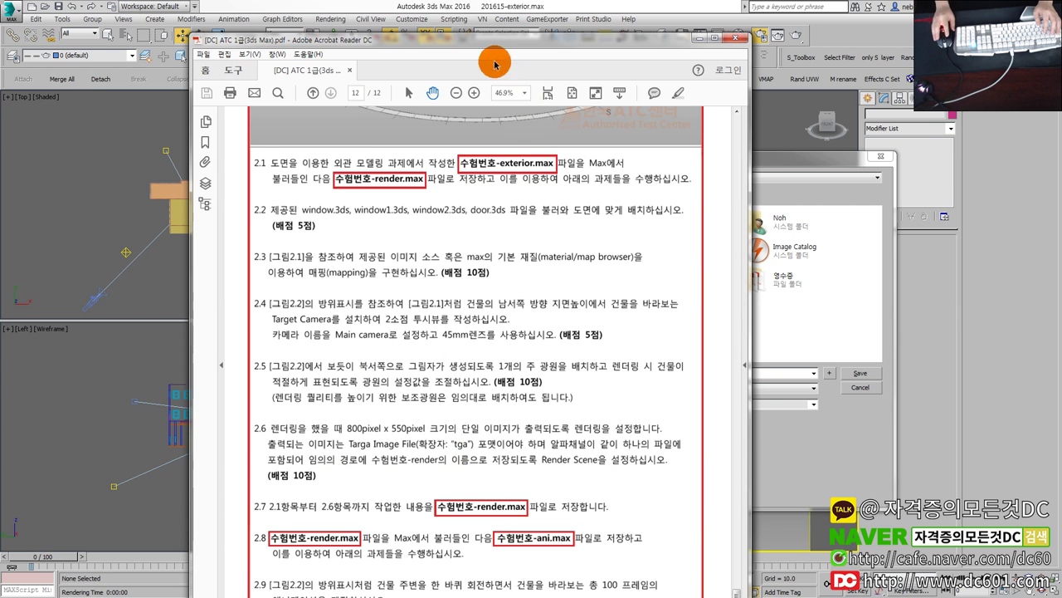
pyautogui.moveTo(492, 39); pyautogui.dragTo(379, 43)
# Name the output file 2016021-render and confirm 32-bit Targa with alpha.
pyautogui.click(666, 373)
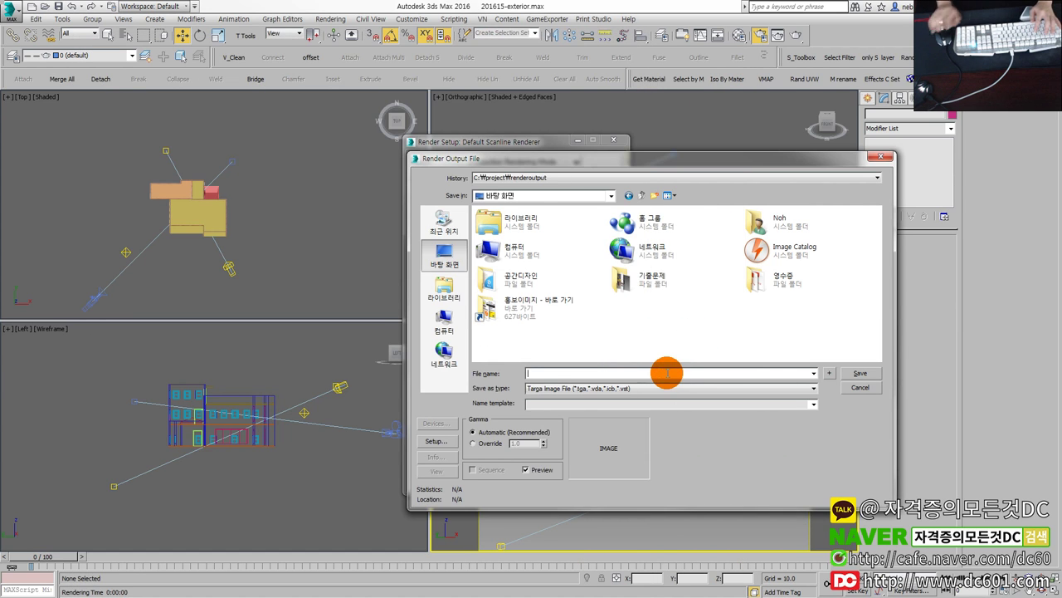
pyautogui.write('2016')
pyautogui.click(667, 373)
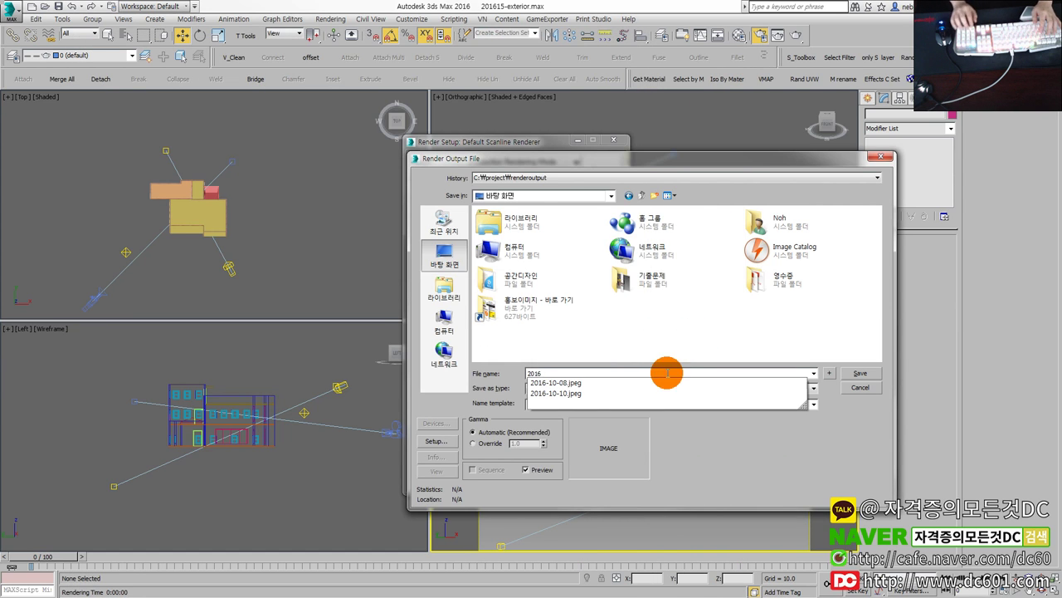
pyautogui.write('021-')
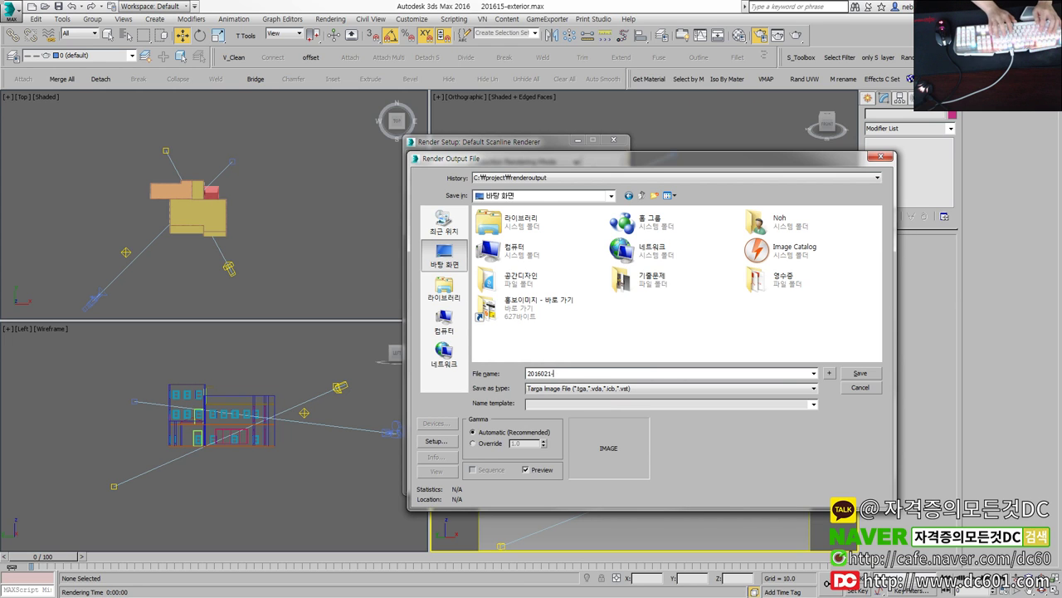
pyautogui.write('re')
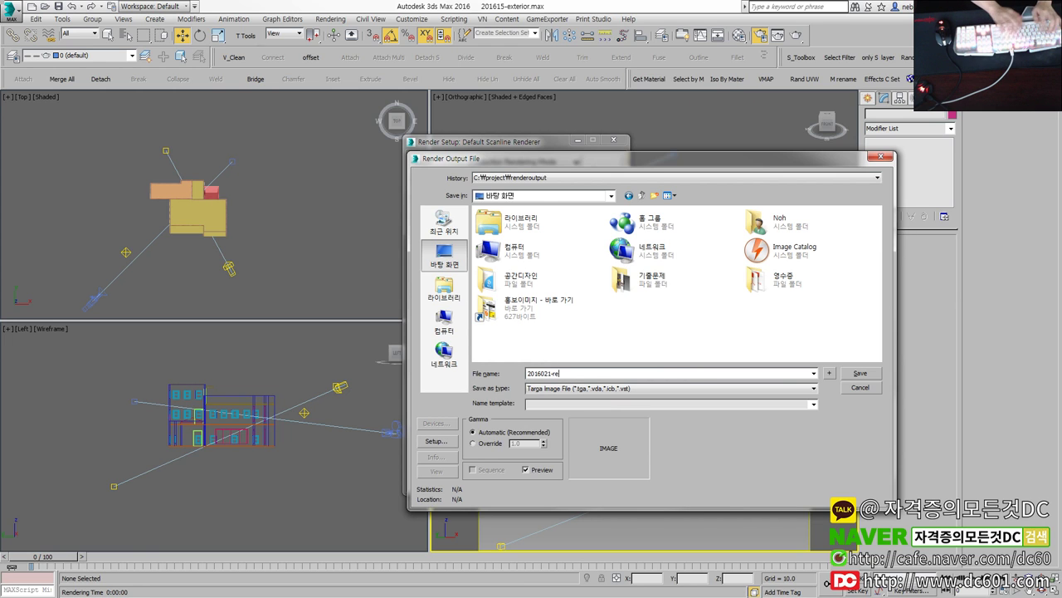
pyautogui.write('nder')
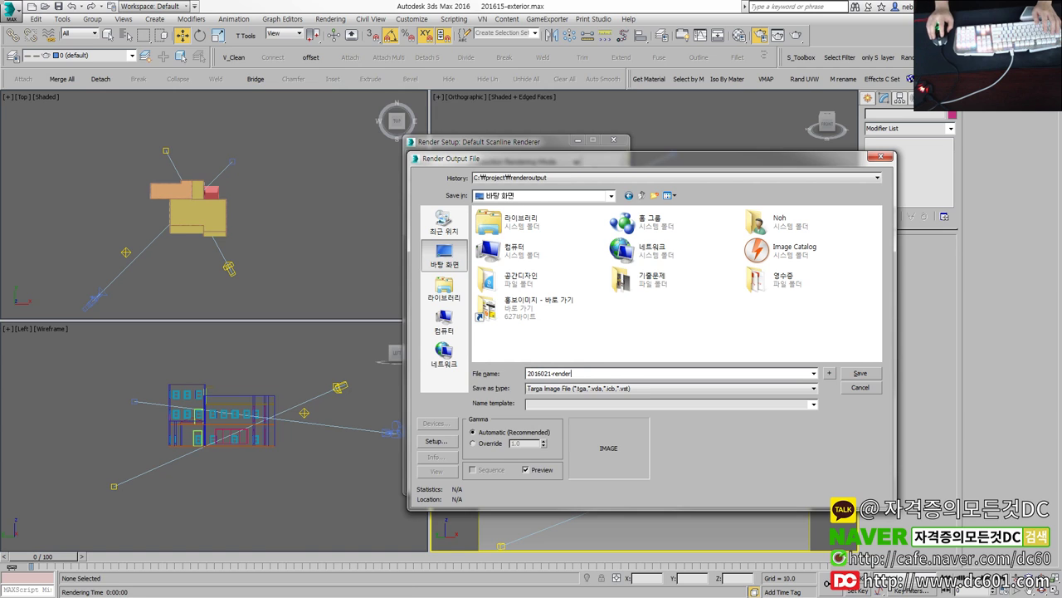
pyautogui.hotkey('alt', 'Tab')
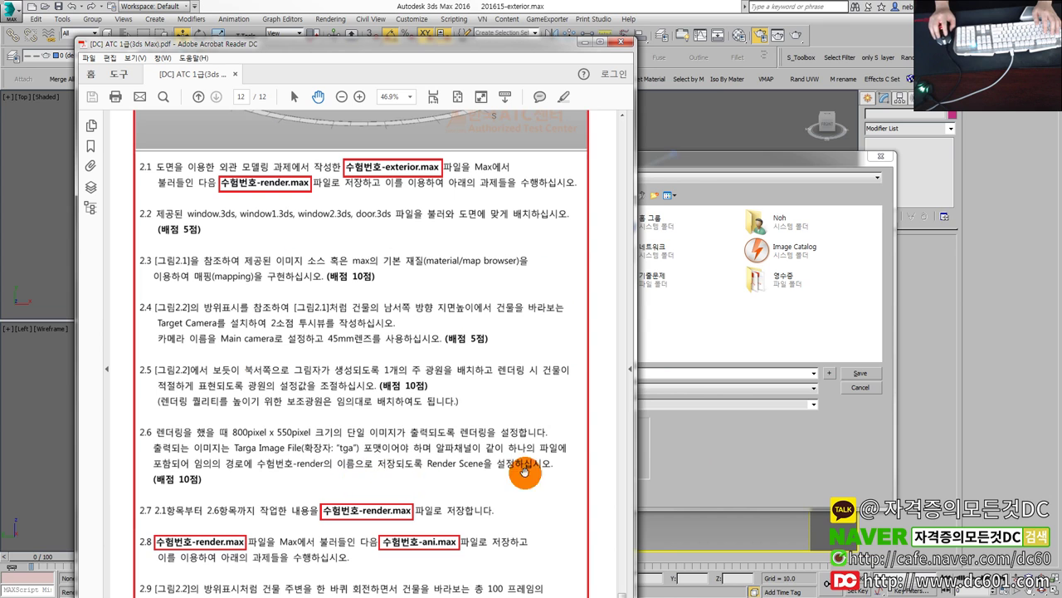
pyautogui.click(741, 459)
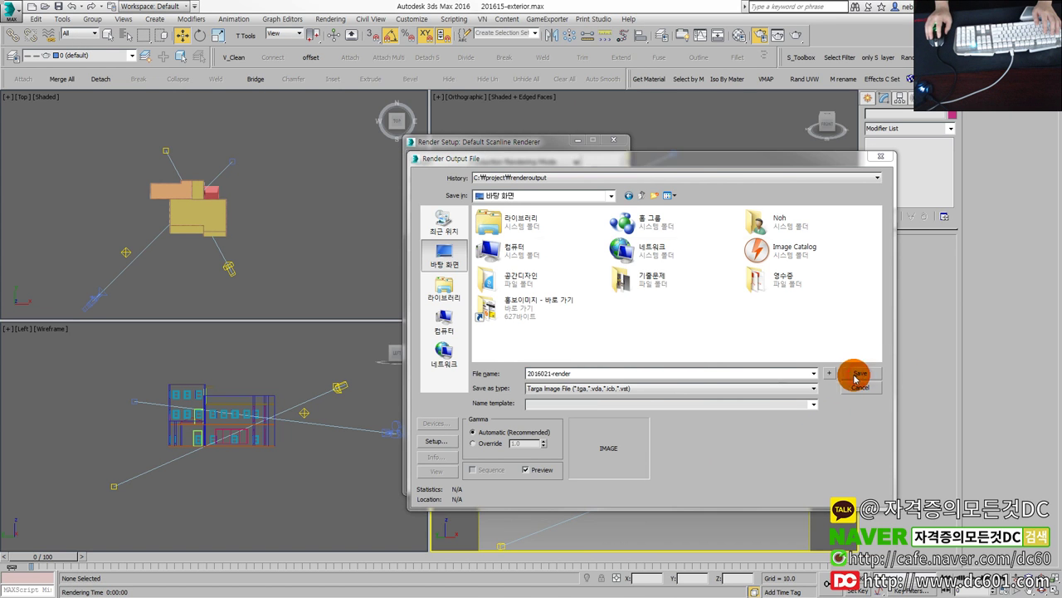
pyautogui.click(860, 375)
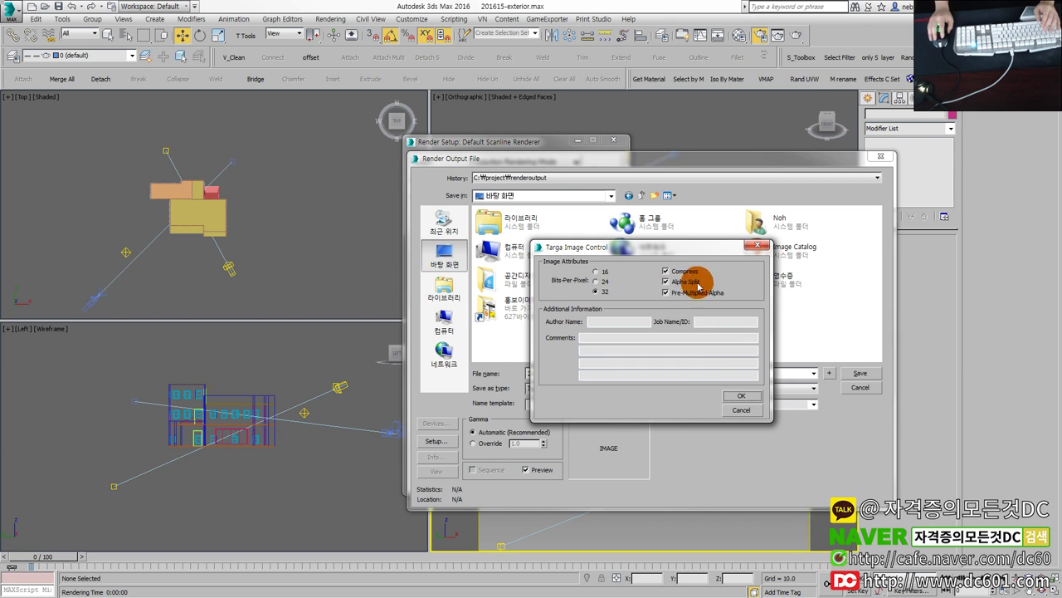
pyautogui.click(741, 395)
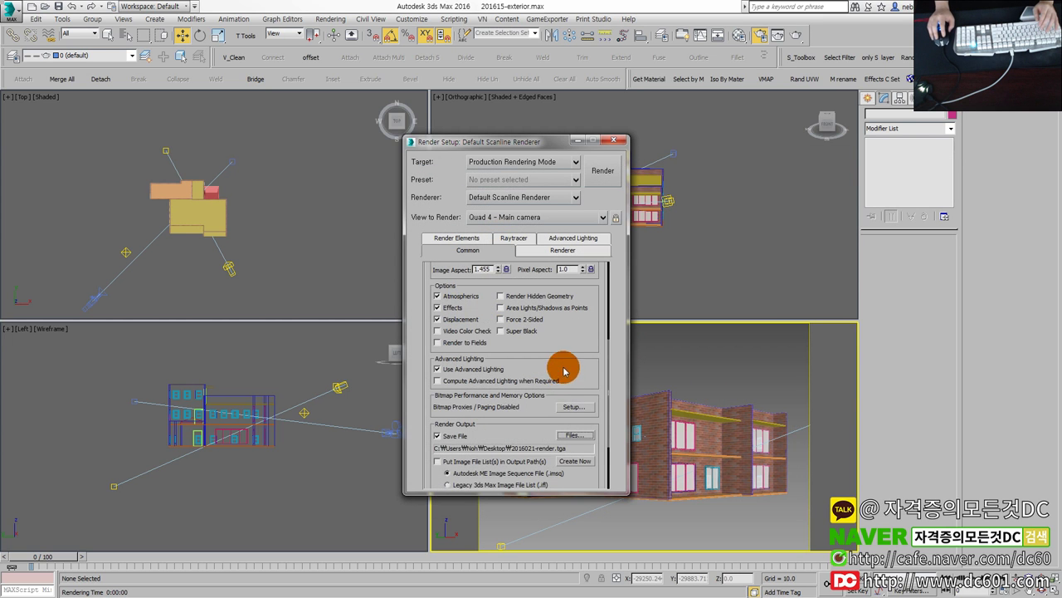
# Review the exam instructions PDF, then close the Render Setup window.
pyautogui.scroll(-3, 564, 315)
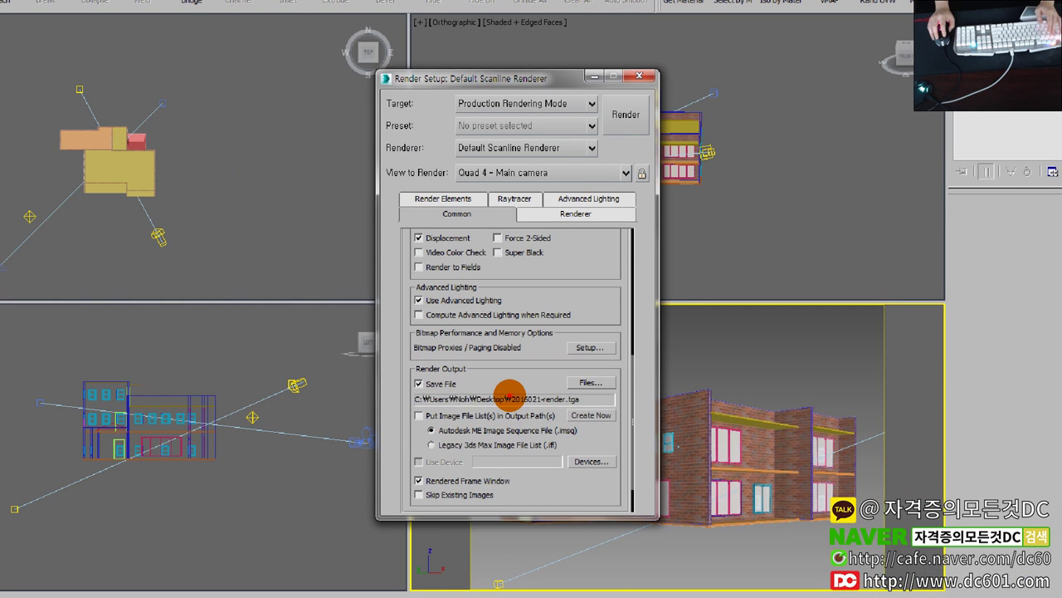
pyautogui.moveTo(588, 406); pyautogui.dragTo(604, 355)
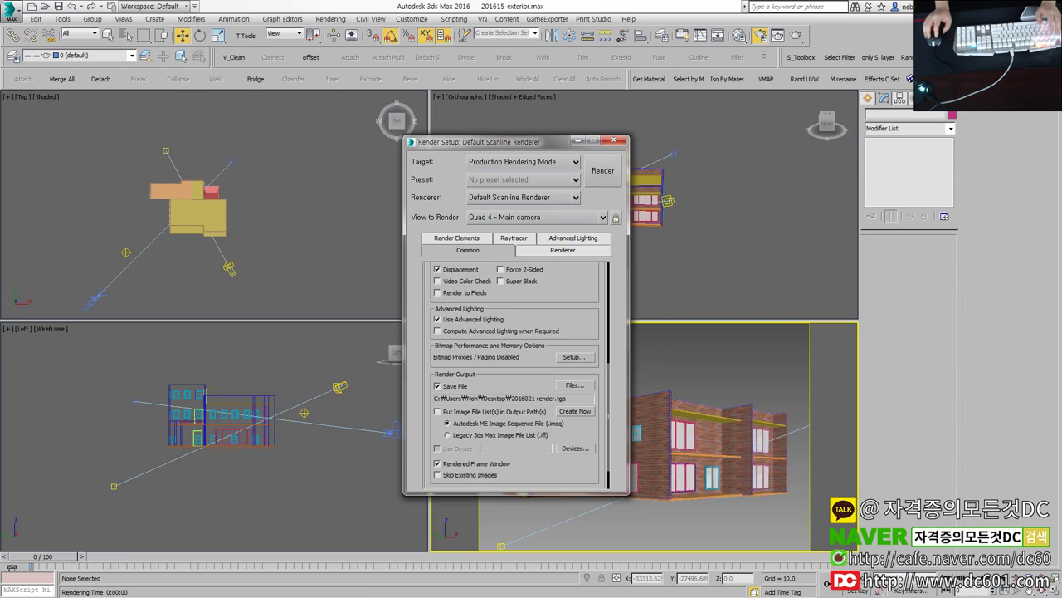
pyautogui.hotkey('alt', 'Tab')
pyautogui.click(449, 441)
pyautogui.scroll(-1, 449, 380)
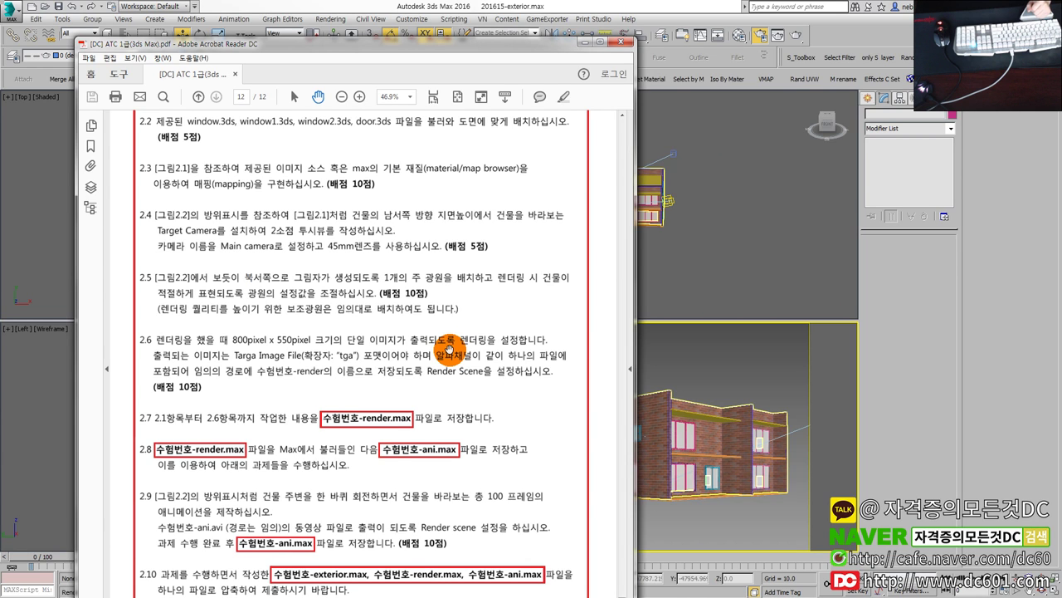
pyautogui.hotkey('alt', 'Tab')
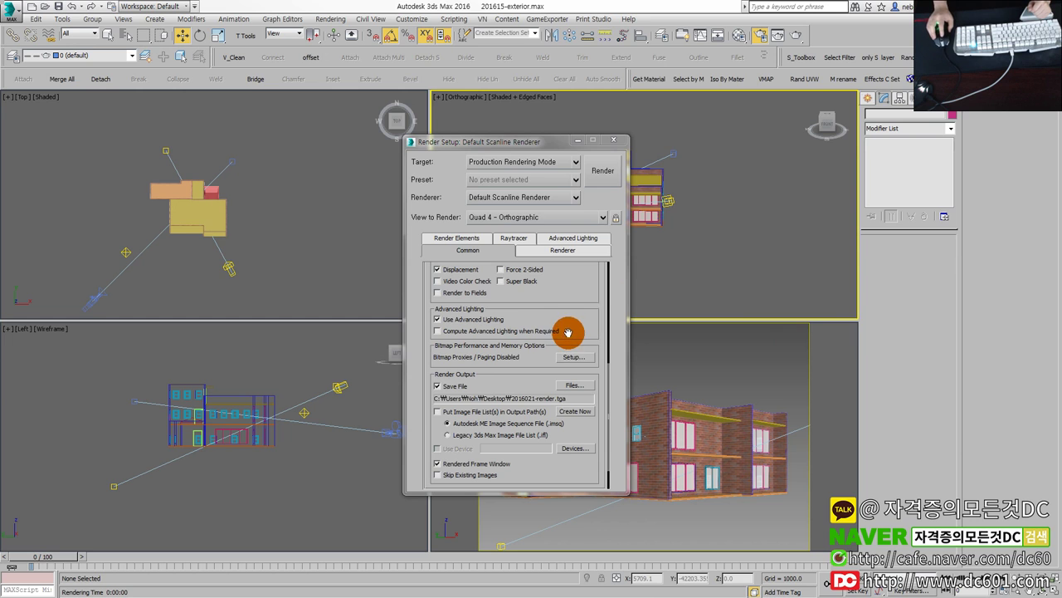
pyautogui.click(607, 141)
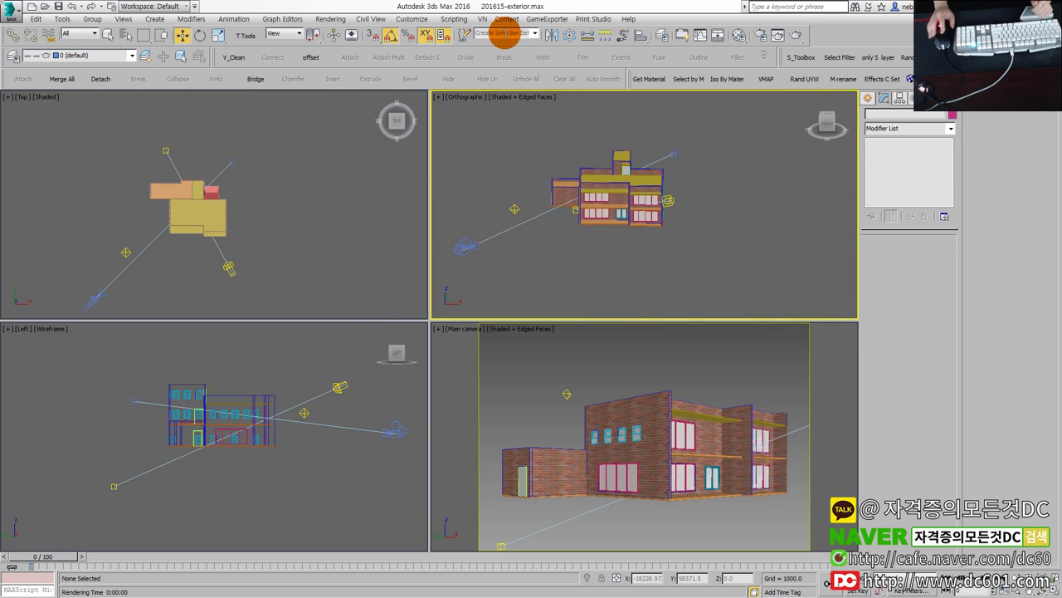
# Save the scene as 201615-render.max through the application menu's Save As.
pyautogui.click(11, 12)
pyautogui.click(63, 137)
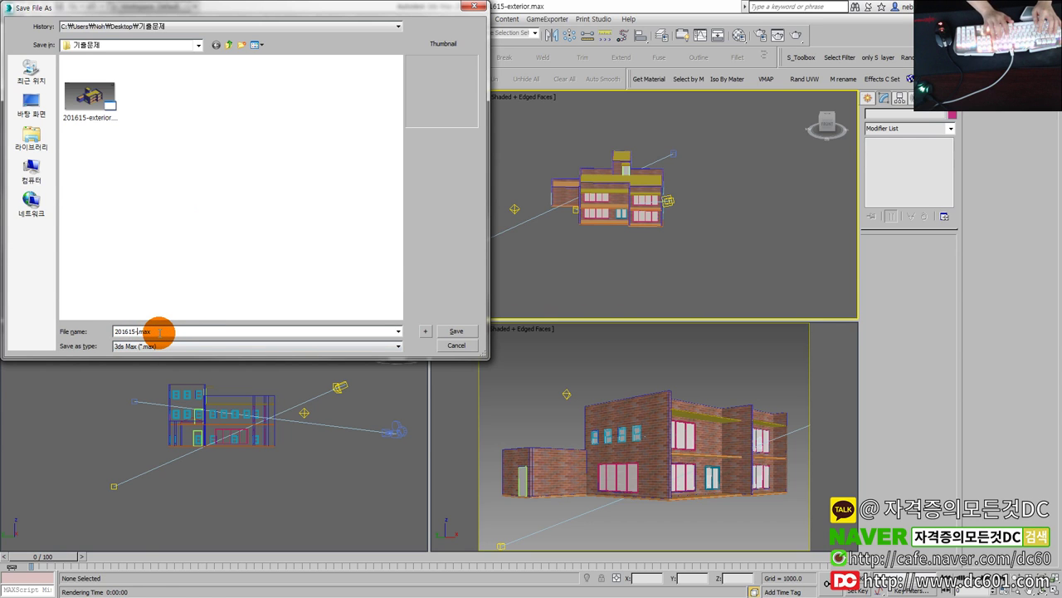
pyautogui.write('re')
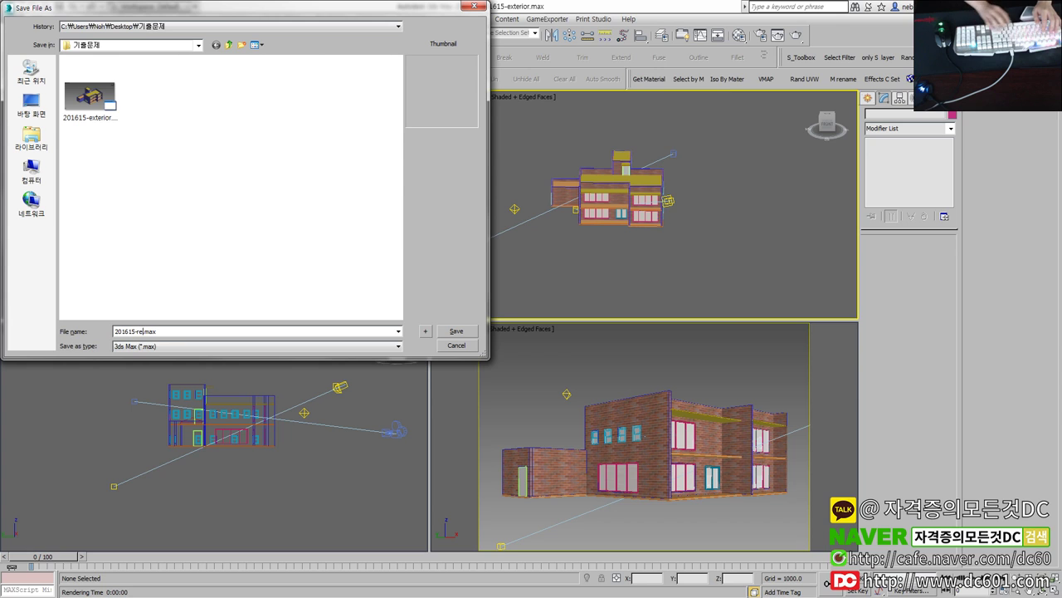
pyautogui.write('nder')
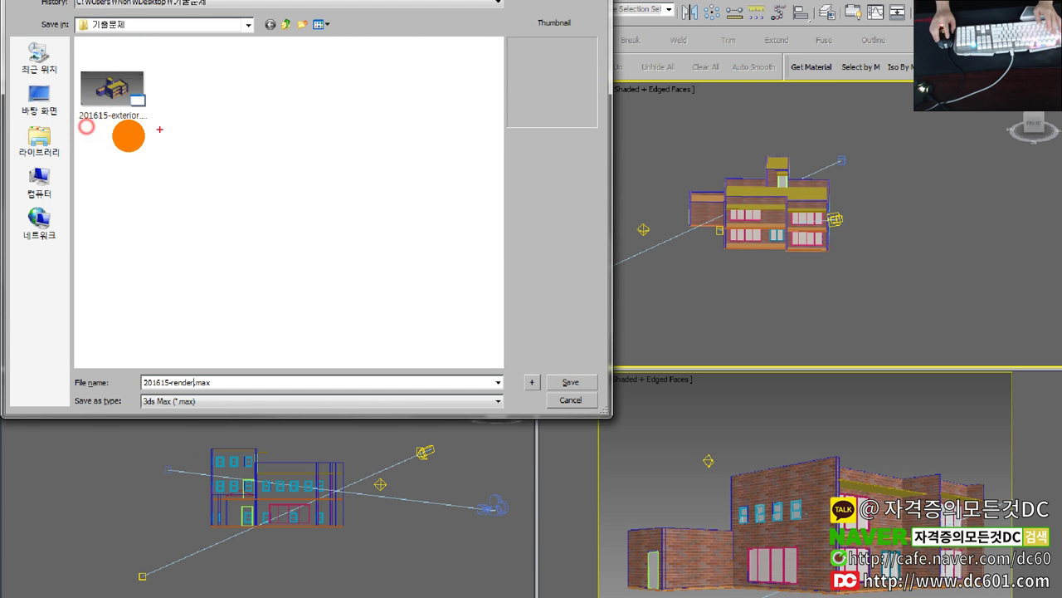
pyautogui.moveTo(82, 131); pyautogui.dragTo(98, 153)
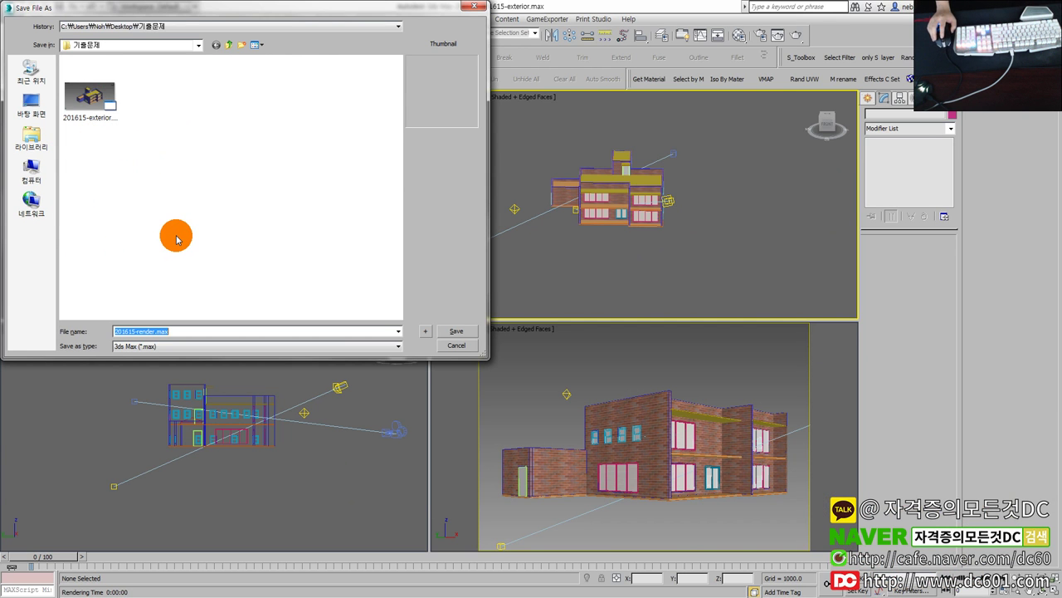
pyautogui.click(463, 331)
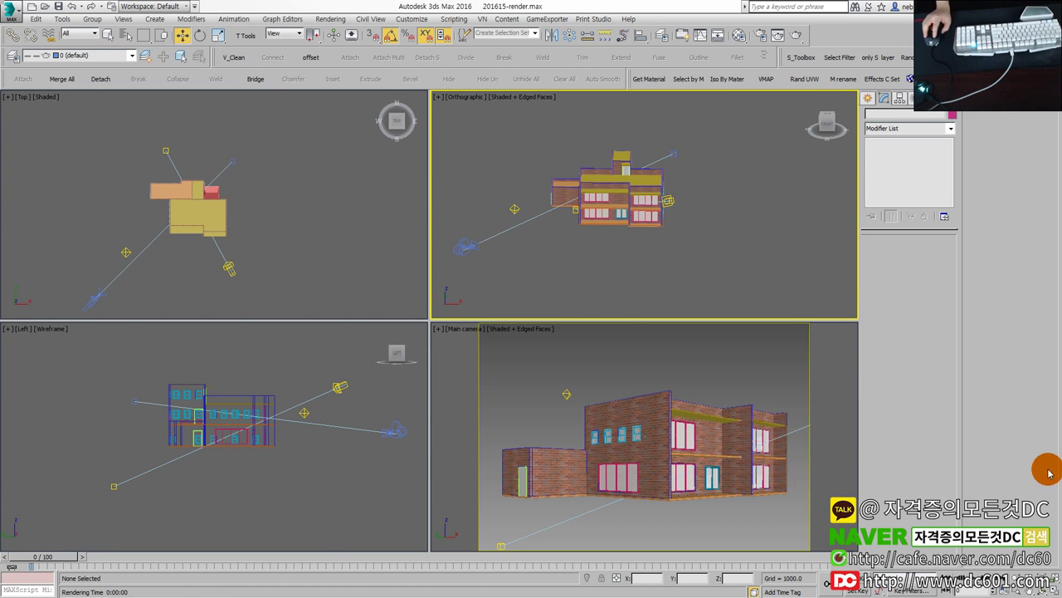
pyautogui.hotkey('alt', 'Tab')
pyautogui.scroll(-3, 502, 374)
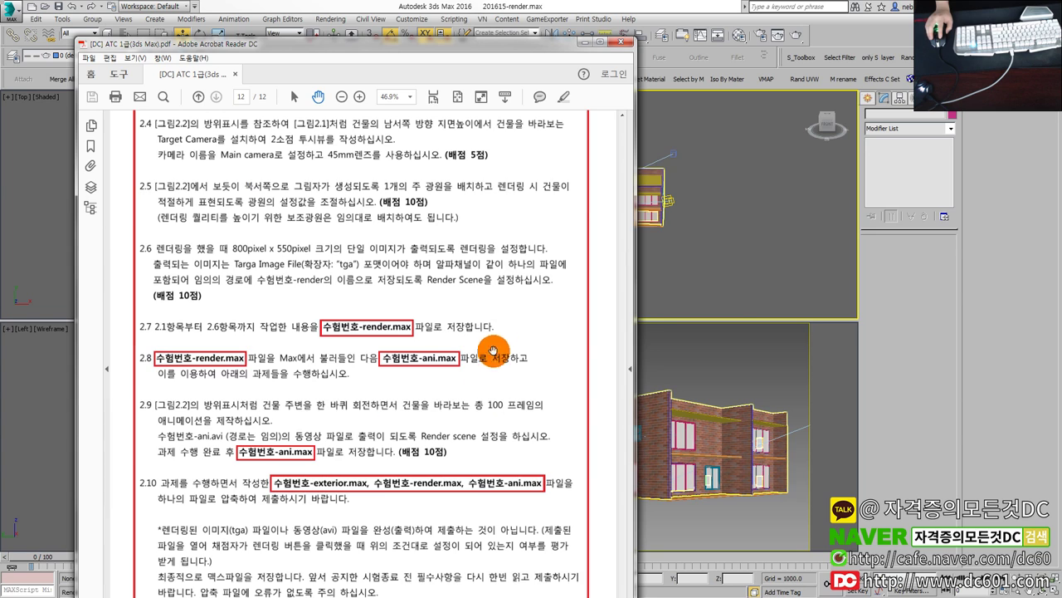
pyautogui.scroll(-1, 493, 348)
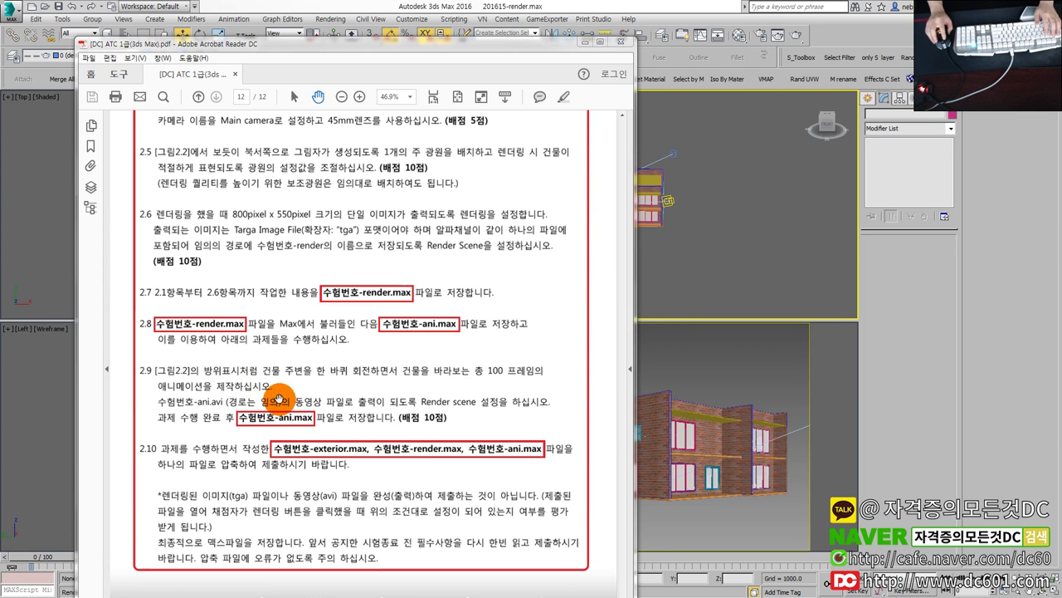
pyautogui.click(664, 305)
pyautogui.click(361, 266)
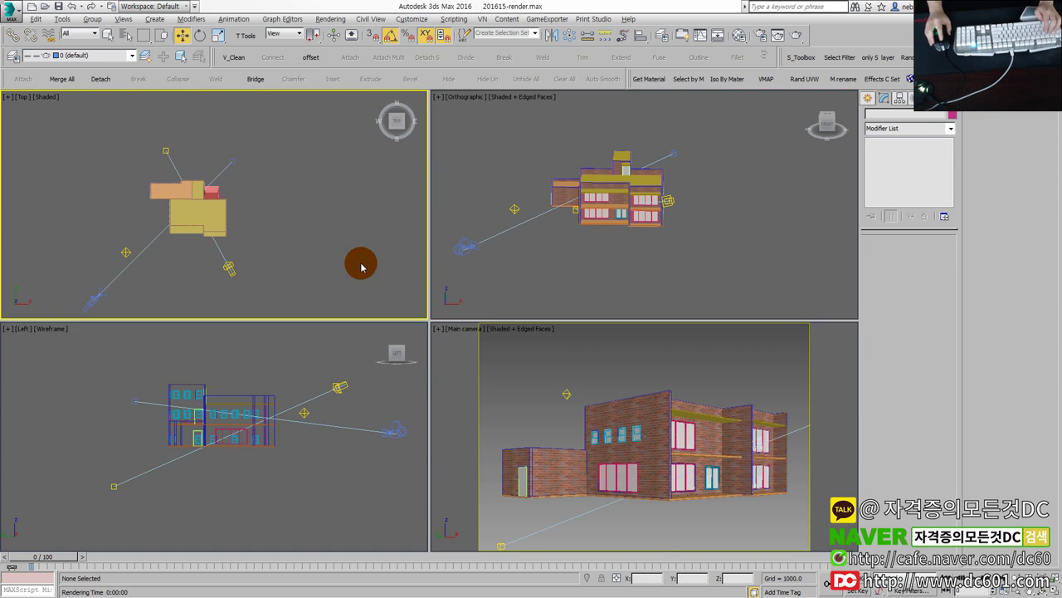
# Delete the directional light and its target in the maximized Top view.
pyautogui.hotkey('alt', 'w')
pyautogui.click(370, 363)
pyautogui.click(276, 393)
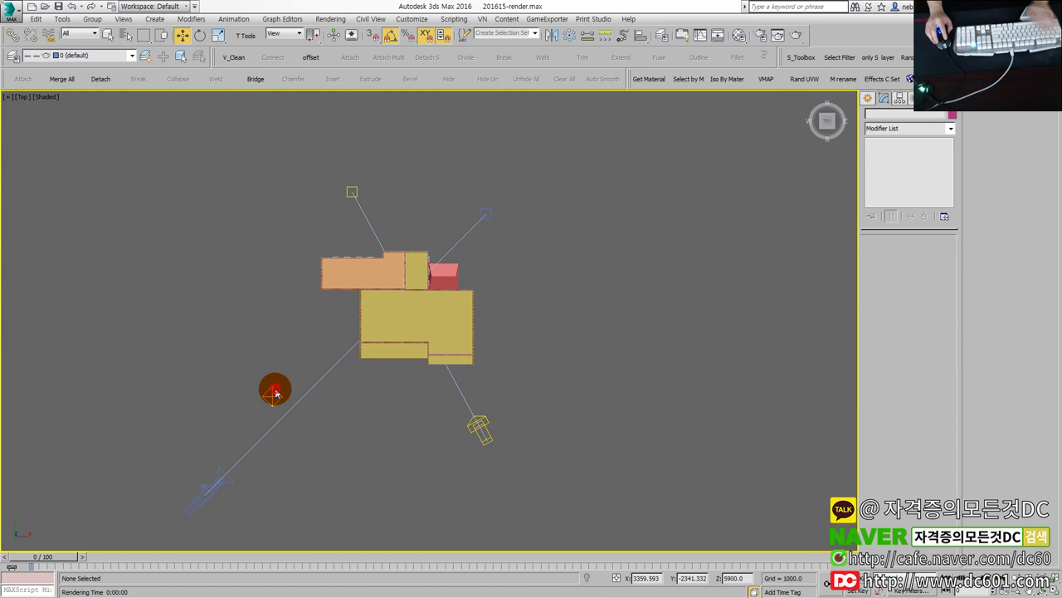
pyautogui.moveTo(534, 465); pyautogui.dragTo(431, 406)
pyautogui.press('Delete')
# Save the scene as 201615-ani.max.
pyautogui.click(12, 10)
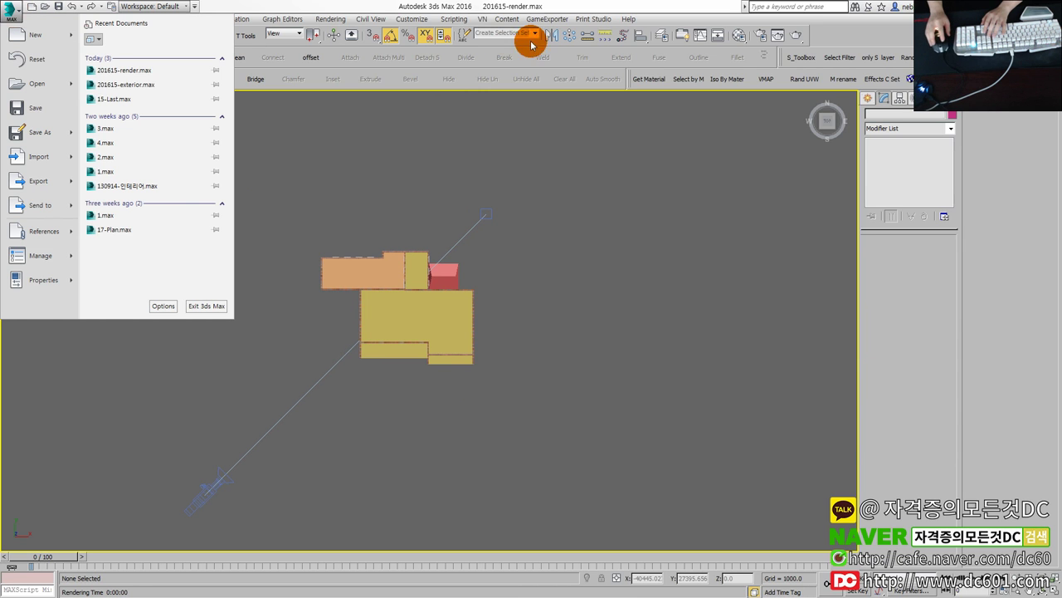
pyautogui.click(36, 139)
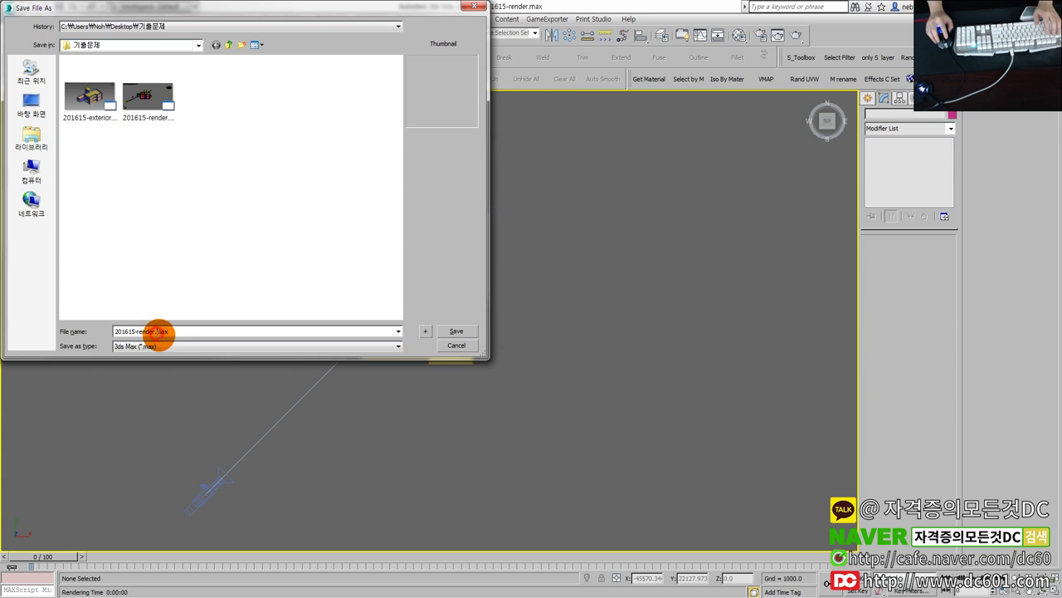
pyautogui.press('BackSpace')
pyautogui.press('BackSpace')
pyautogui.press('BackSpace')
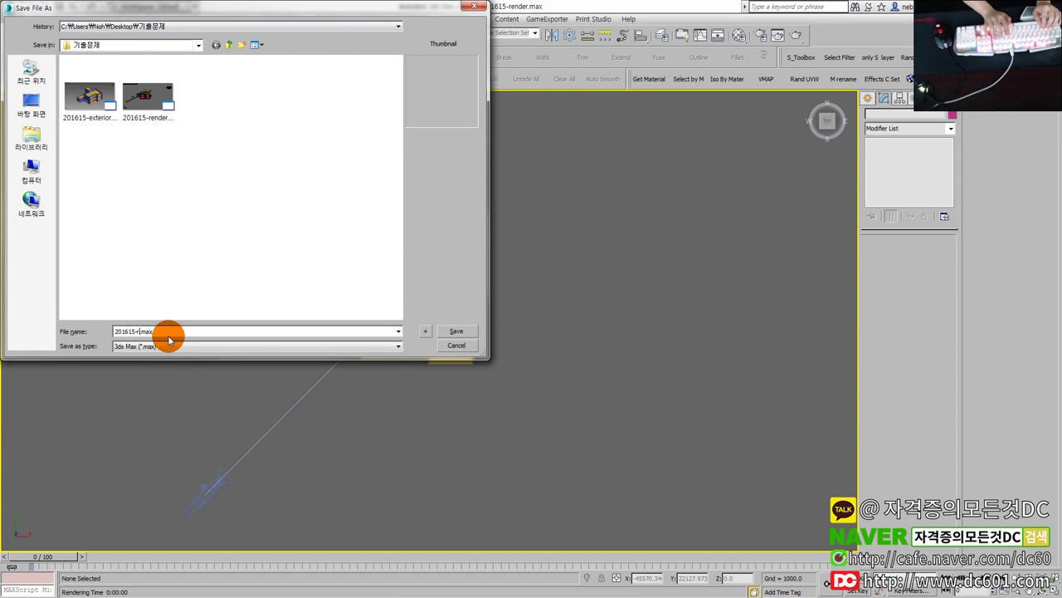
pyautogui.write('ani')
pyautogui.press('Return')
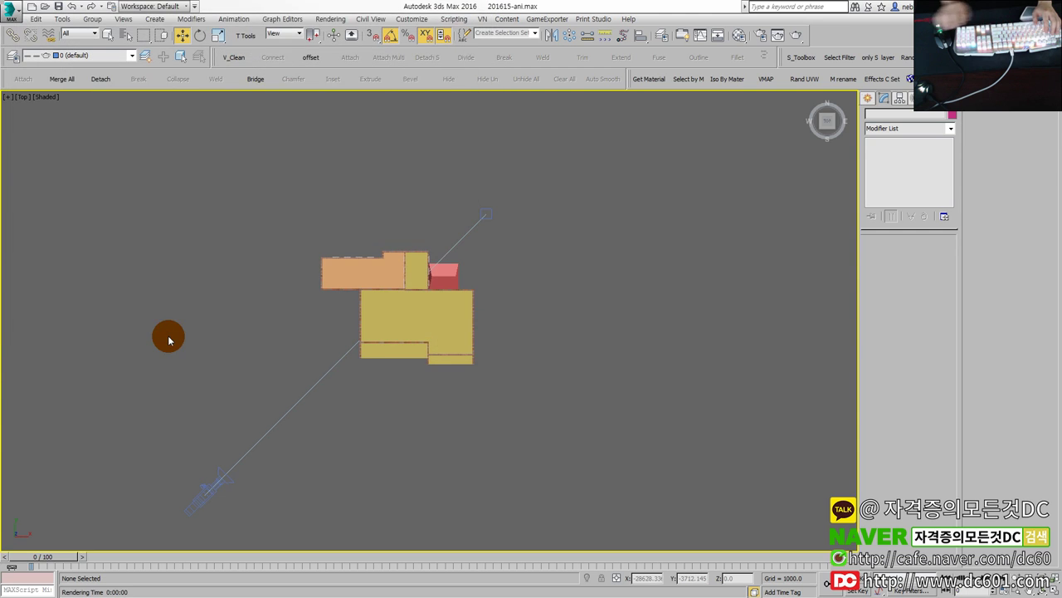
pyautogui.moveTo(119, 355); pyautogui.dragTo(177, 322, button='middle')
# Delete the old camera and draw a large circle spline centred on the building, viewport rendering off.
pyautogui.click(226, 448)
pyautogui.press('Delete')
pyautogui.click(867, 98)
pyautogui.click(900, 117)
pyautogui.click(886, 117)
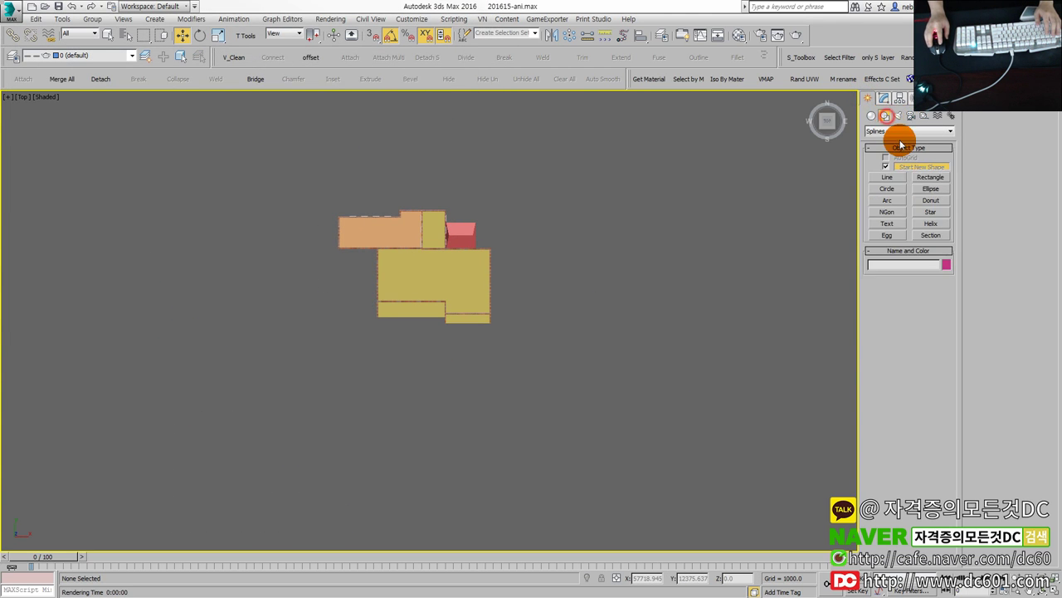
pyautogui.click(887, 189)
pyautogui.moveTo(416, 273); pyautogui.dragTo(606, 431)
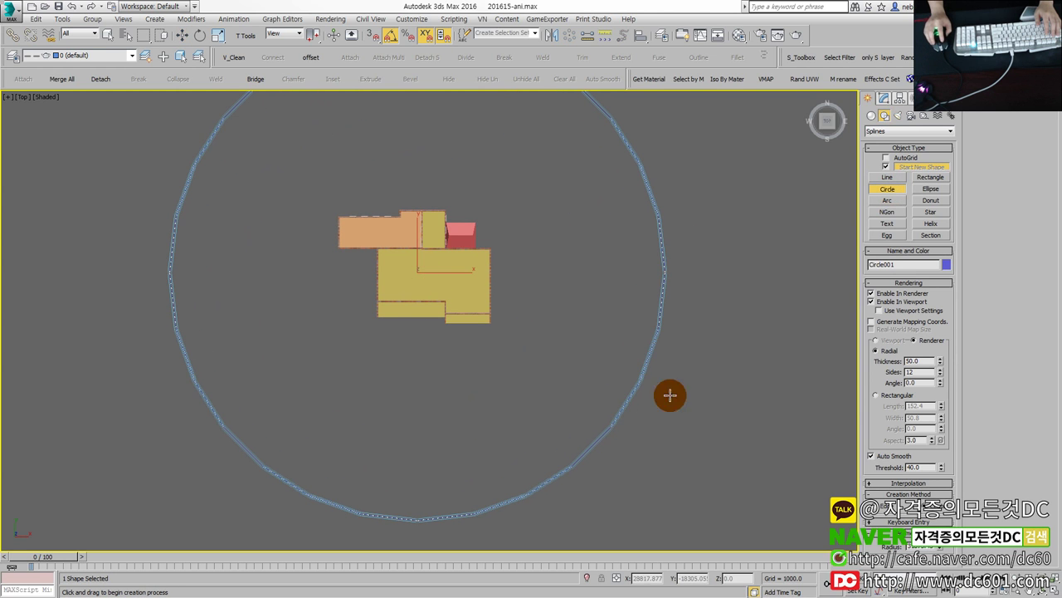
pyautogui.click(889, 304)
pyautogui.rightClick(718, 310)
pyautogui.scroll(-2, 454, 288)
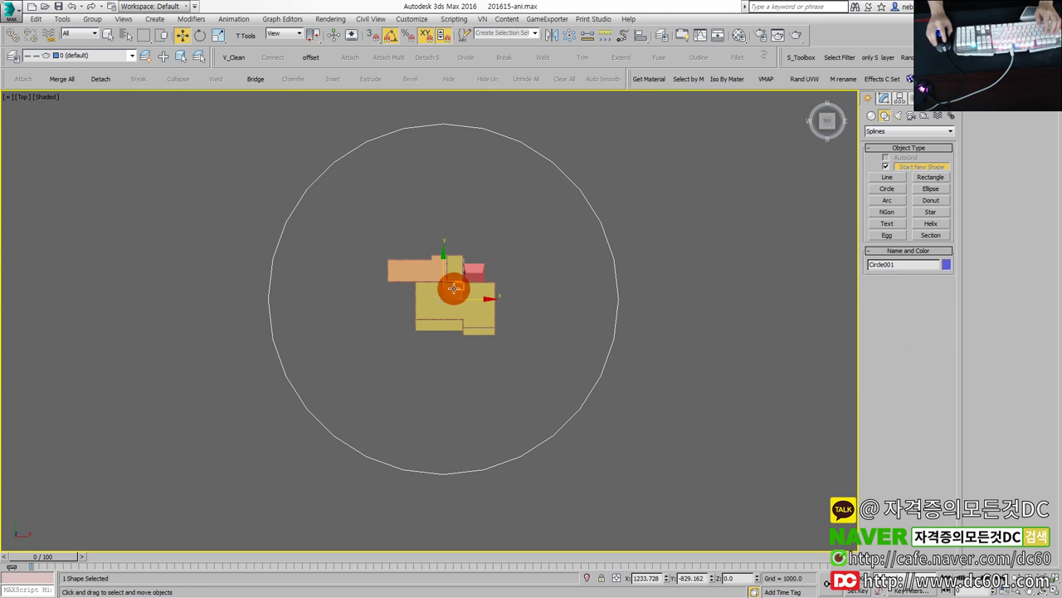
pyautogui.moveTo(457, 284)
pyautogui.mouseDown()
pyautogui.moveTo(494, 269)
pyautogui.moveTo(471, 273)
pyautogui.mouseUp()
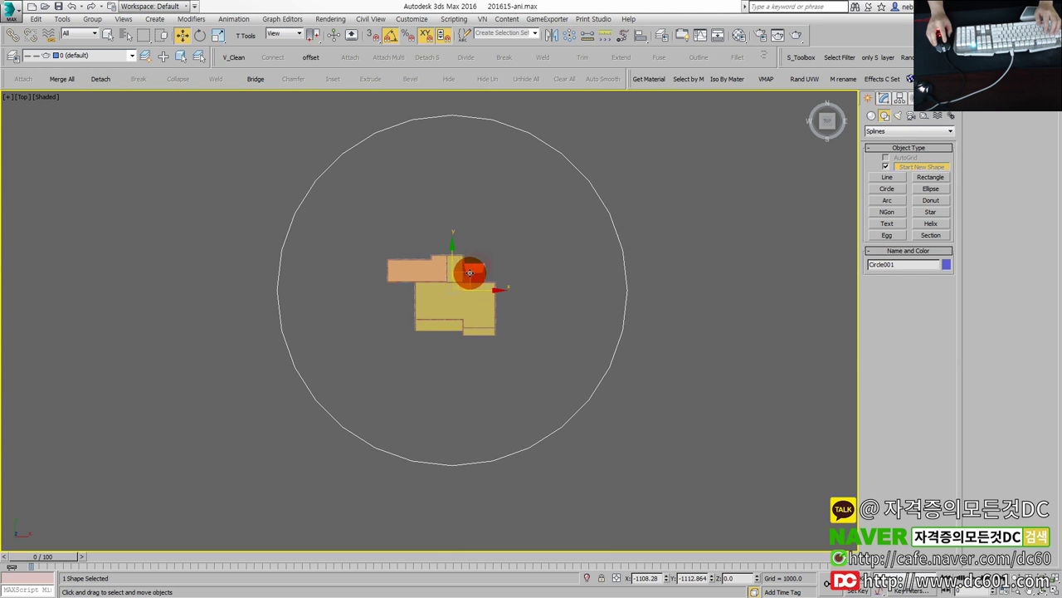
# Create target camera Camera001 on the circle's edge aimed at the building, in wireframe view.
pyautogui.click(912, 116)
pyautogui.click(929, 169)
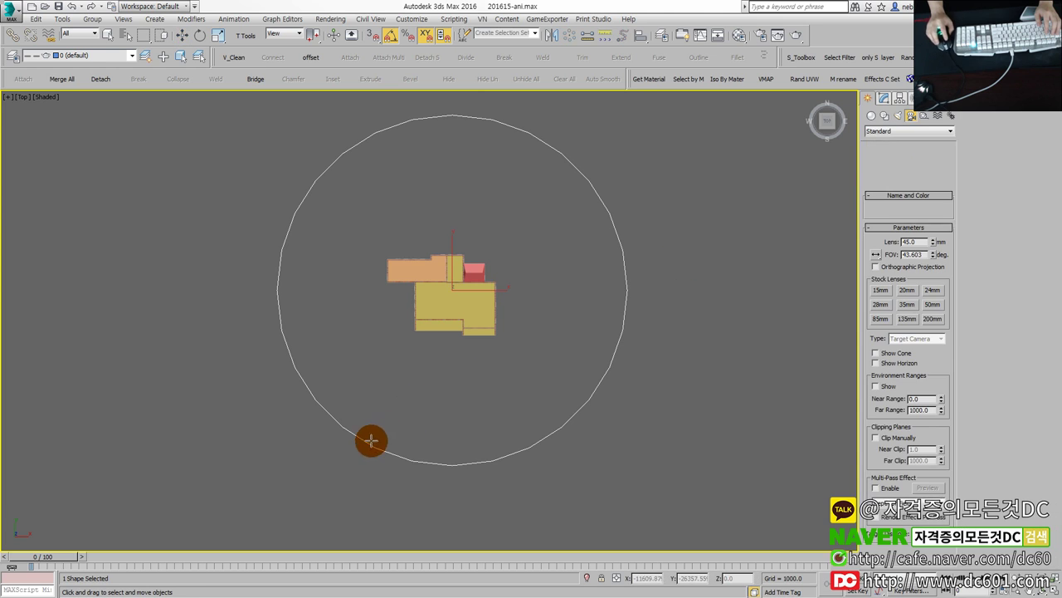
pyautogui.moveTo(400, 494); pyautogui.dragTo(450, 296)
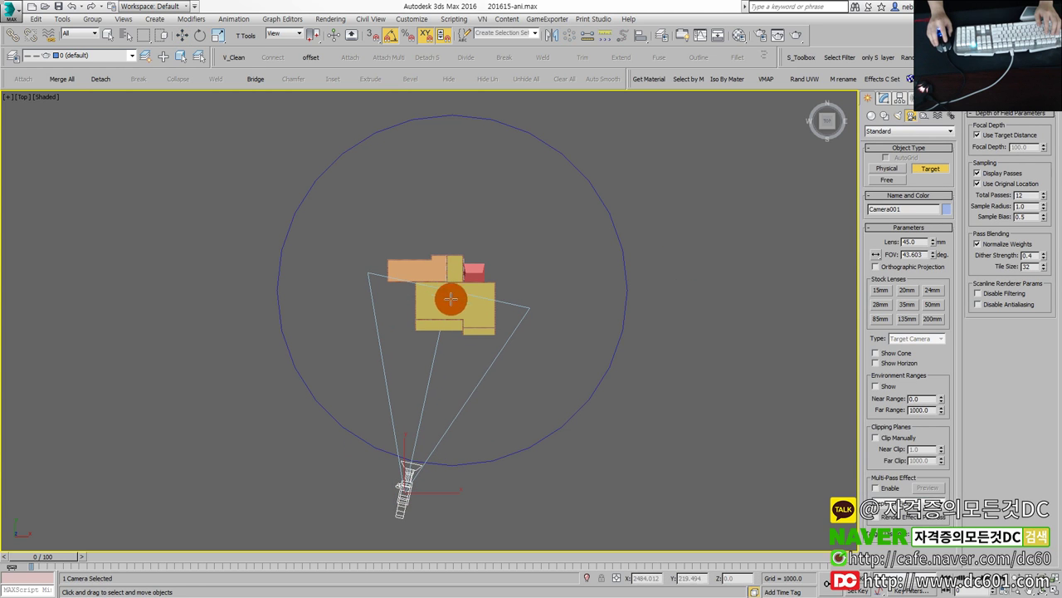
pyautogui.press('F3')
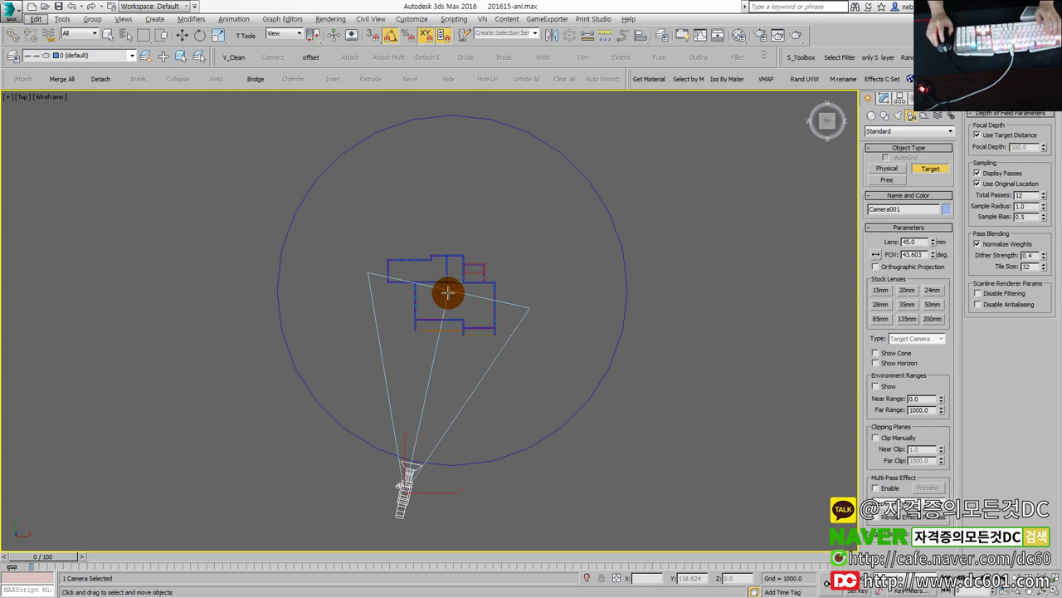
pyautogui.press('w')
pyautogui.click(449, 293)
pyautogui.scroll(3, 449, 293)
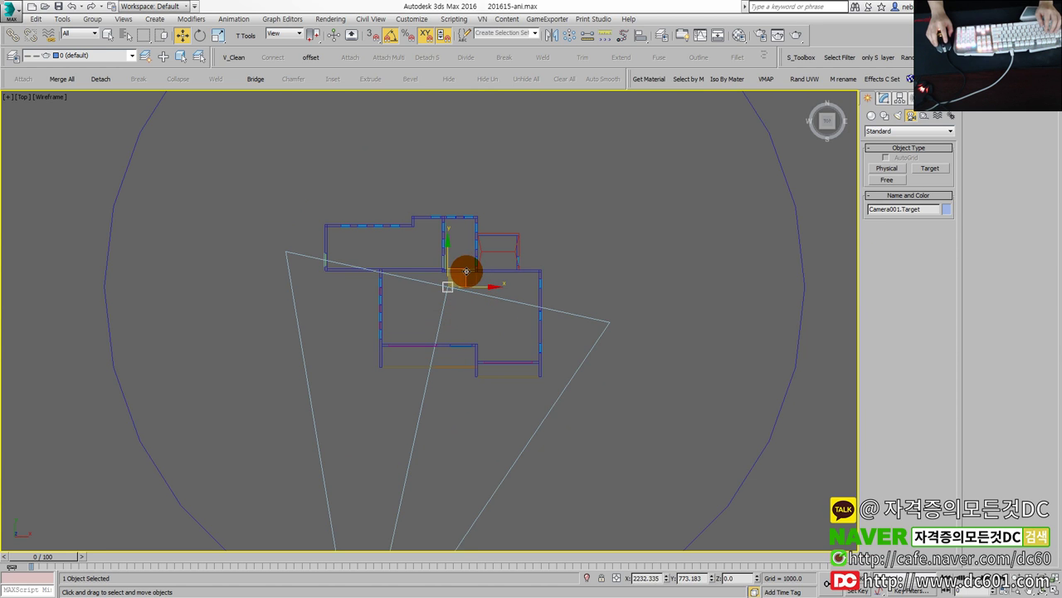
# Check the task PDF, then maximize the orthographic view again.
pyautogui.hotkey('alt', 'w')
pyautogui.click(692, 445)
pyautogui.hotkey('alt', 'Tab')
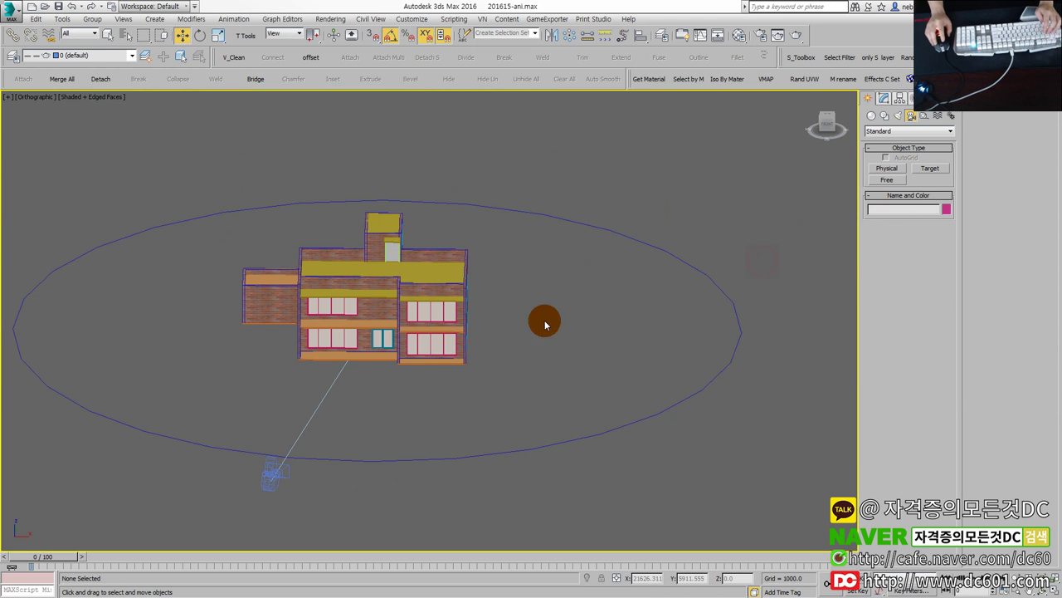
pyautogui.click(637, 336)
pyautogui.hotkey('alt', 'w')
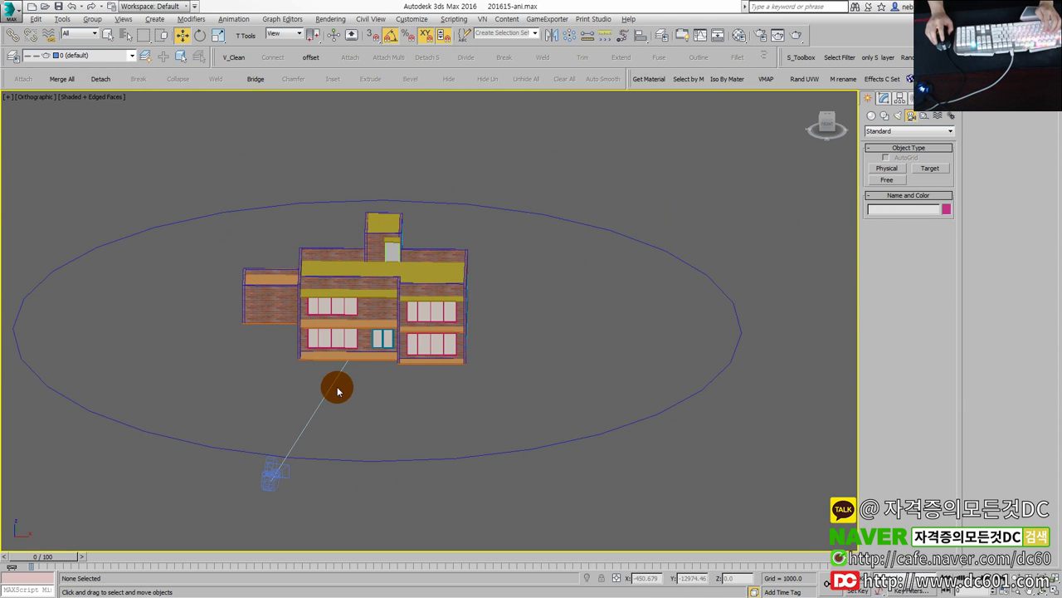
# Maximize the Top view and select Camera001.
pyautogui.hotkey('alt', 'w')
pyautogui.click(355, 304)
pyautogui.hotkey('alt', 'w')
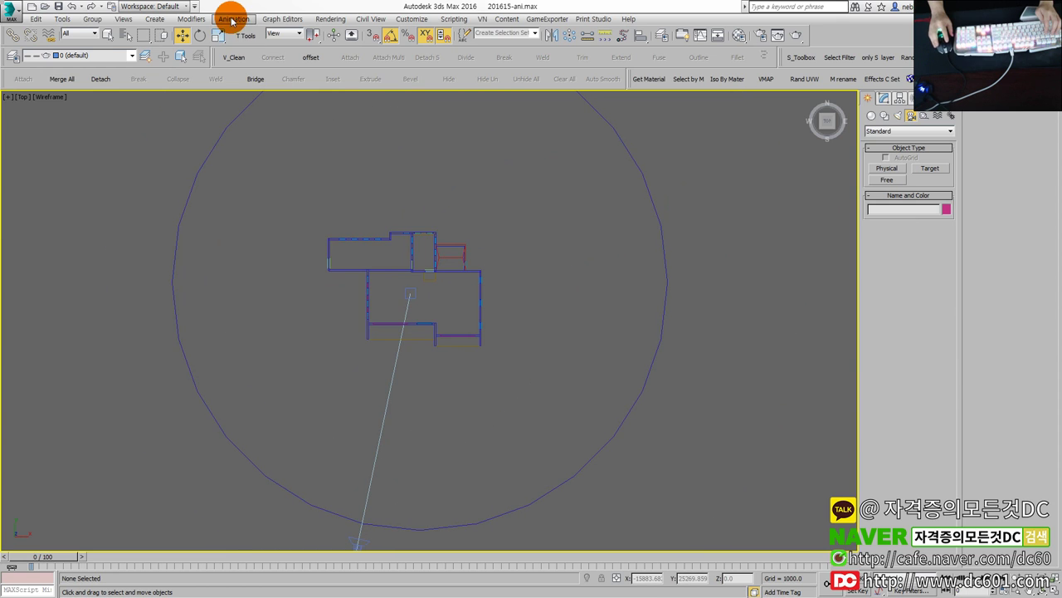
pyautogui.click(233, 19)
pyautogui.moveTo(249, 77)
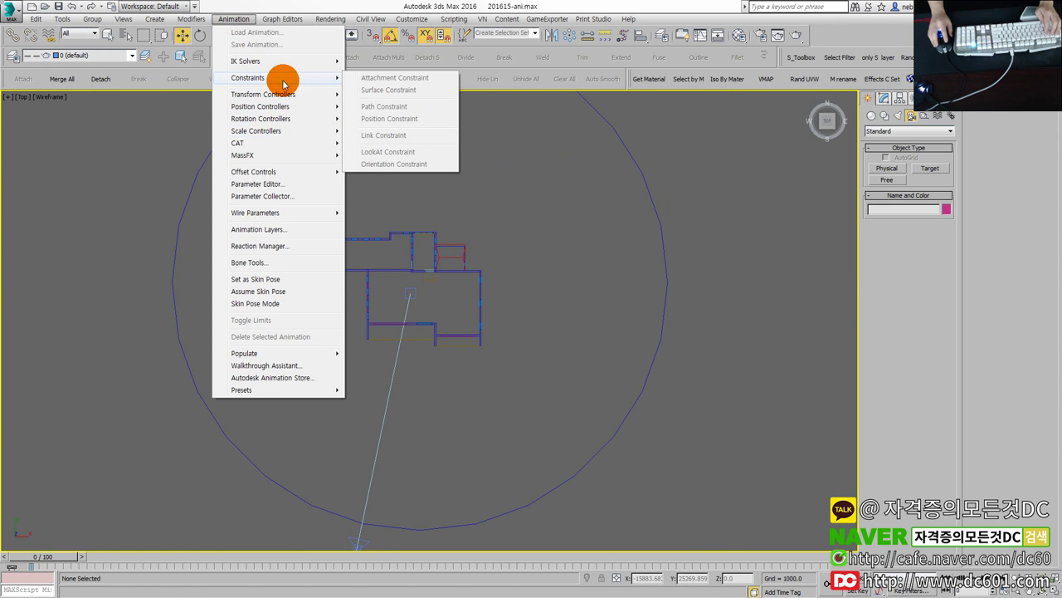
pyautogui.click(483, 297)
pyautogui.scroll(-3, 481, 336)
pyautogui.click(412, 452)
# Path-constrain Camera001 to Circle001, then maximize the Perspective view.
pyautogui.click(232, 18)
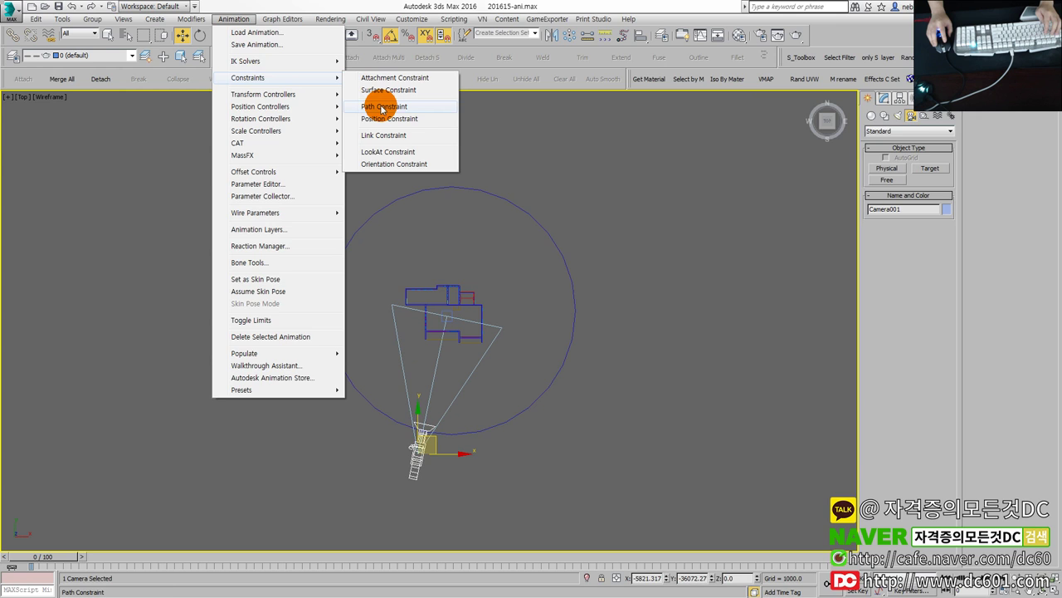
pyautogui.click(382, 107)
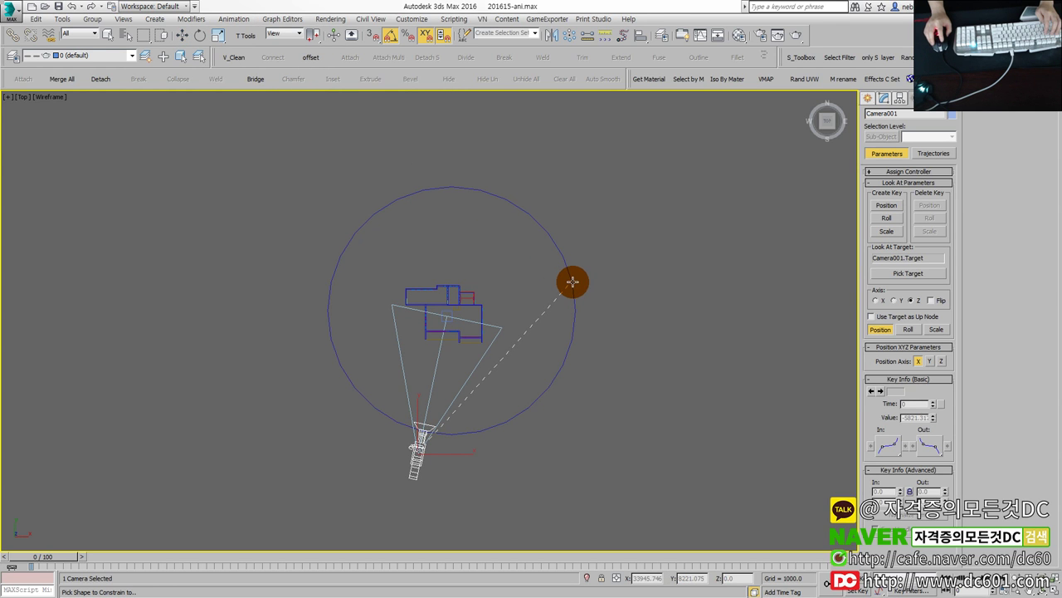
pyautogui.click(572, 282)
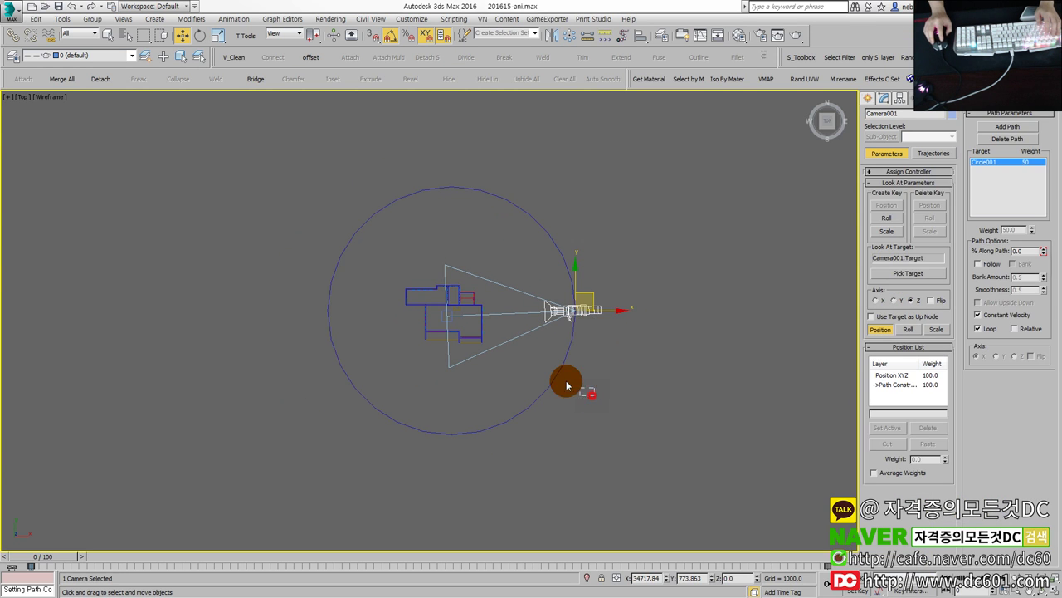
pyautogui.moveTo(581, 390); pyautogui.dragTo(527, 356)
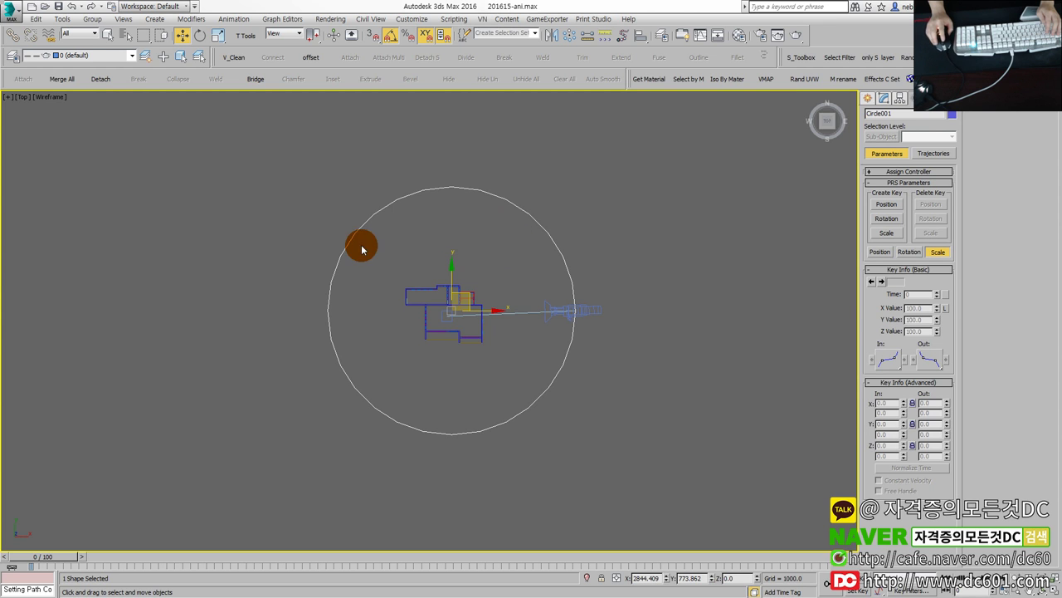
pyautogui.hotkey('alt', 'w')
pyautogui.hotkey('alt', 'w')
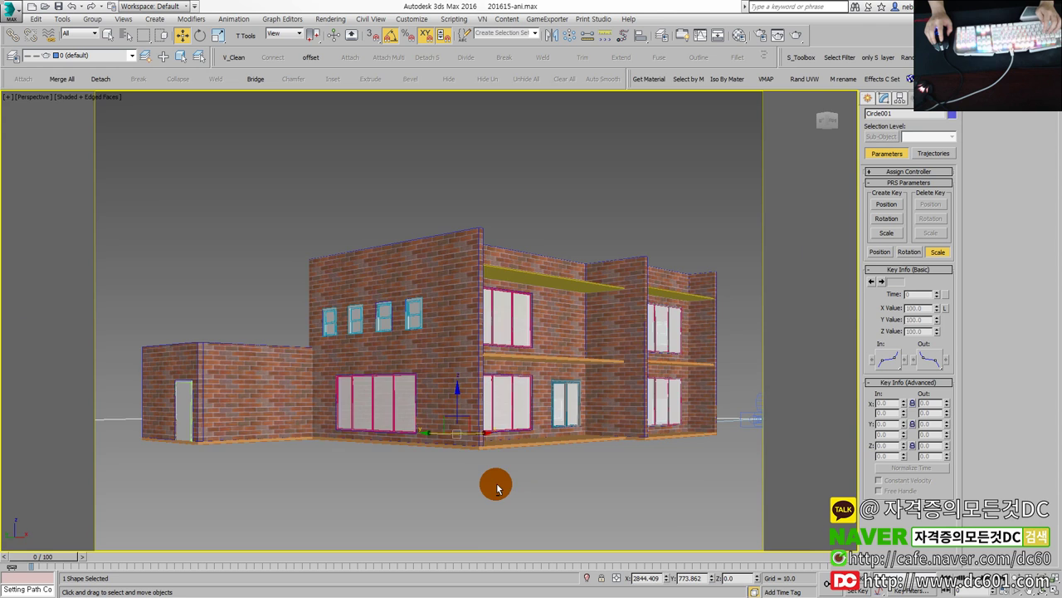
pyautogui.hotkey('alt', 'w')
# Switch one viewport to the Camera001 view and scrub the timeline to preview the orbit.
pyautogui.click(498, 387)
pyautogui.press('c')
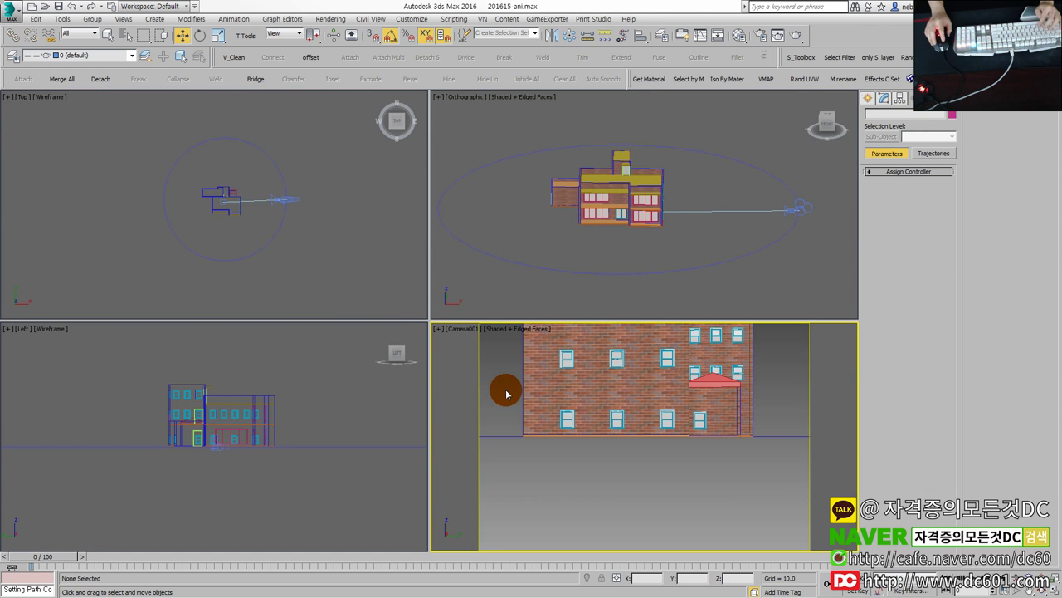
pyautogui.moveTo(68, 569)
pyautogui.mouseDown()
pyautogui.moveTo(632, 568)
pyautogui.moveTo(42, 526)
pyautogui.mouseUp()
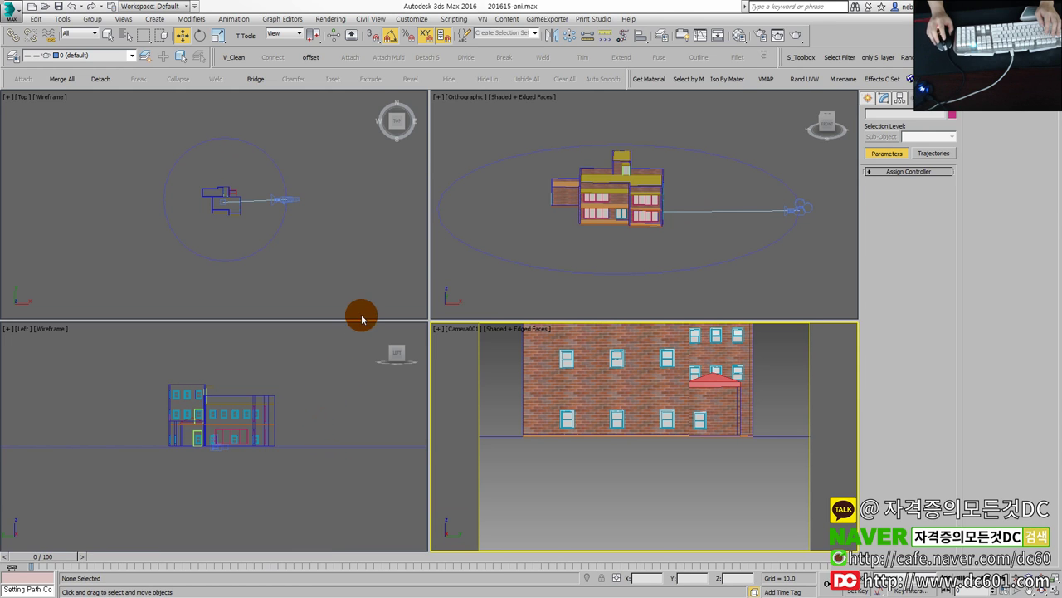
# Box-select Camera001 and Circle001 together in the Left view and maximize that view.
pyautogui.click(770, 245)
pyautogui.moveTo(810, 265); pyautogui.dragTo(745, 183)
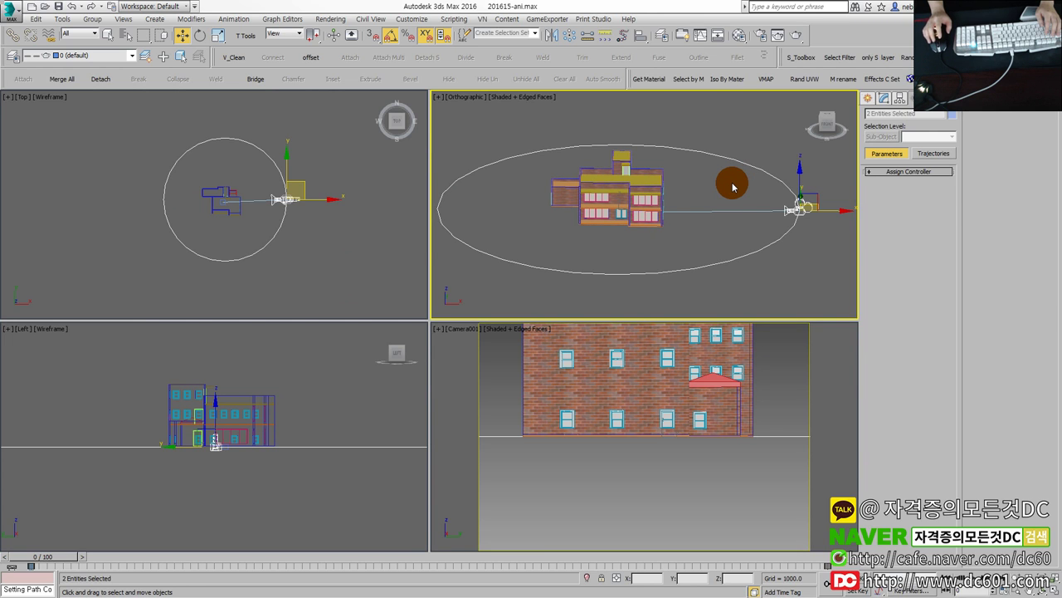
pyautogui.hotkey('alt', 'w')
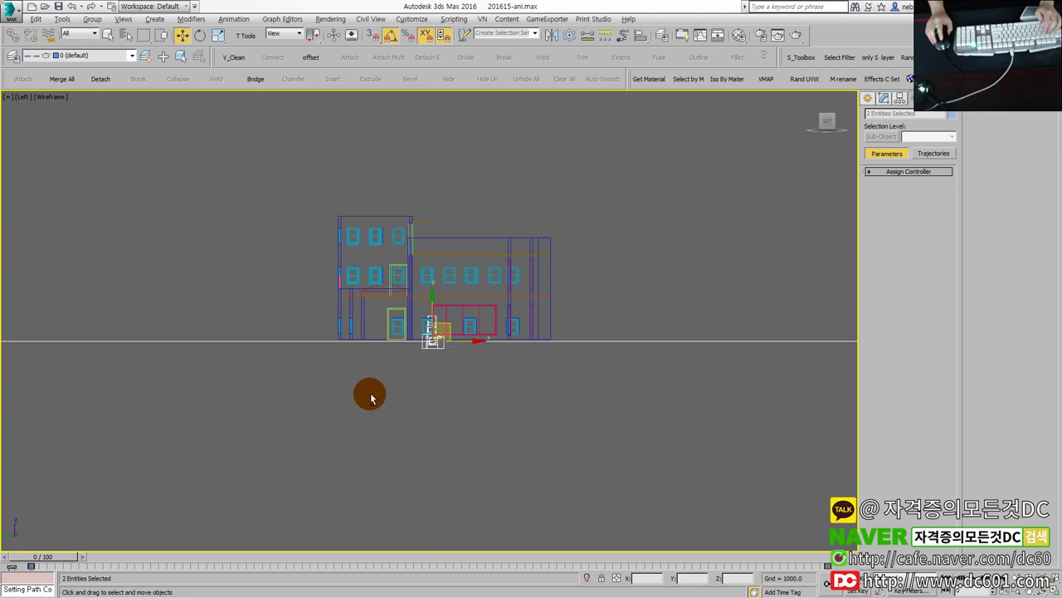
# With vertex snapping on, raise Camera001 and its circle path about 1340 units to a building vertex.
pyautogui.moveTo(368, 396); pyautogui.dragTo(356, 451, button='middle')
pyautogui.hotkey('alt', 'w')
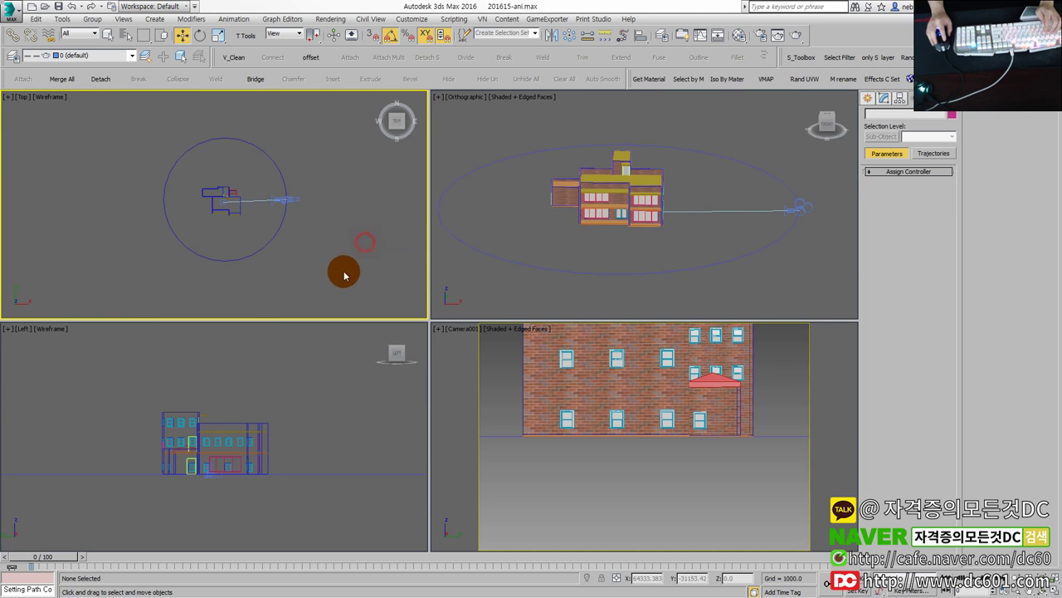
pyautogui.scroll(2, 240, 204)
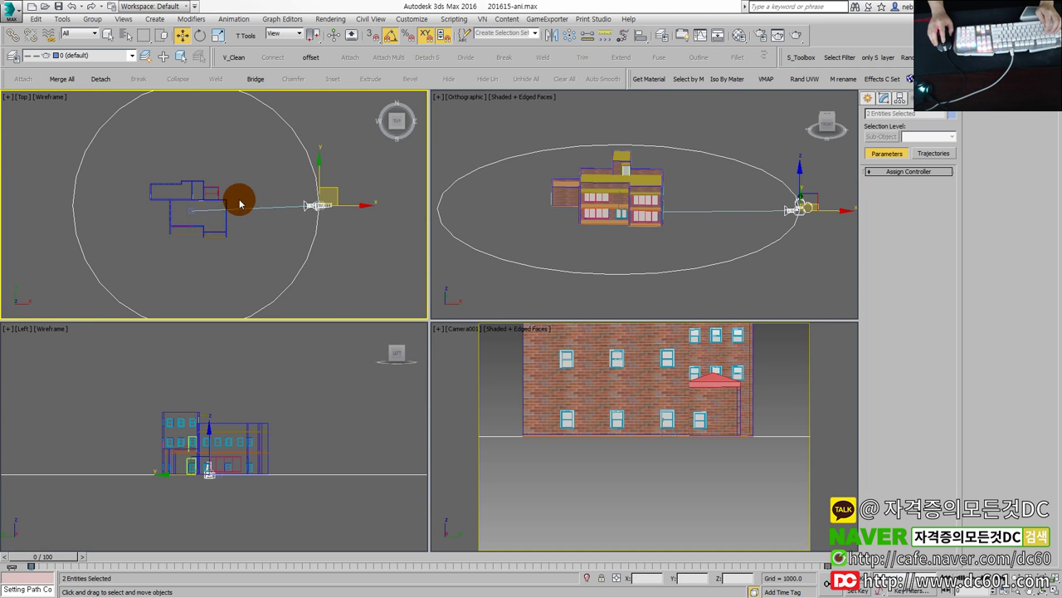
pyautogui.click(191, 210)
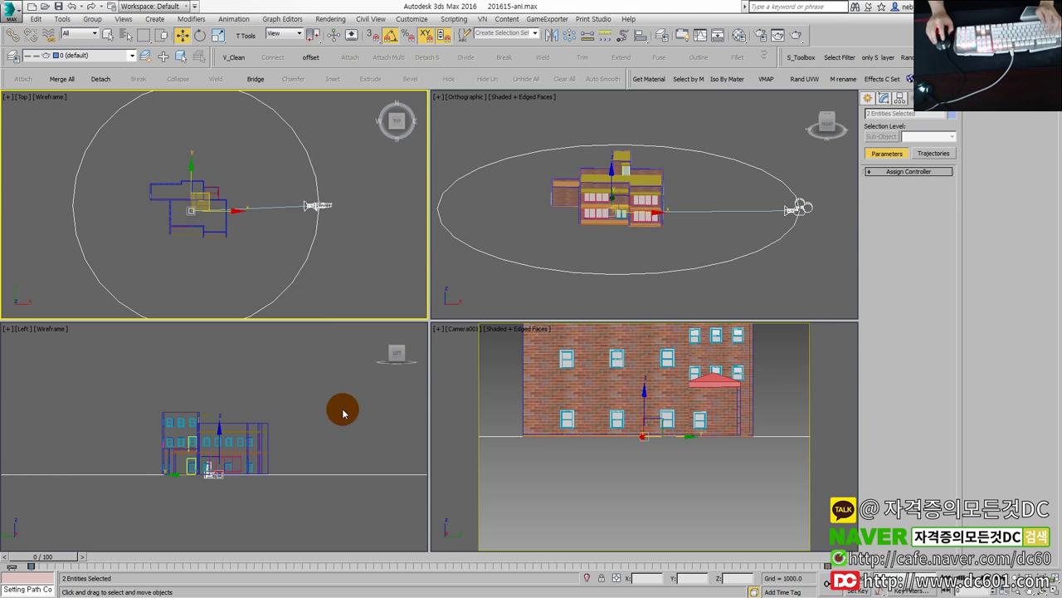
pyautogui.press('s')
pyautogui.rightClick(218, 440)
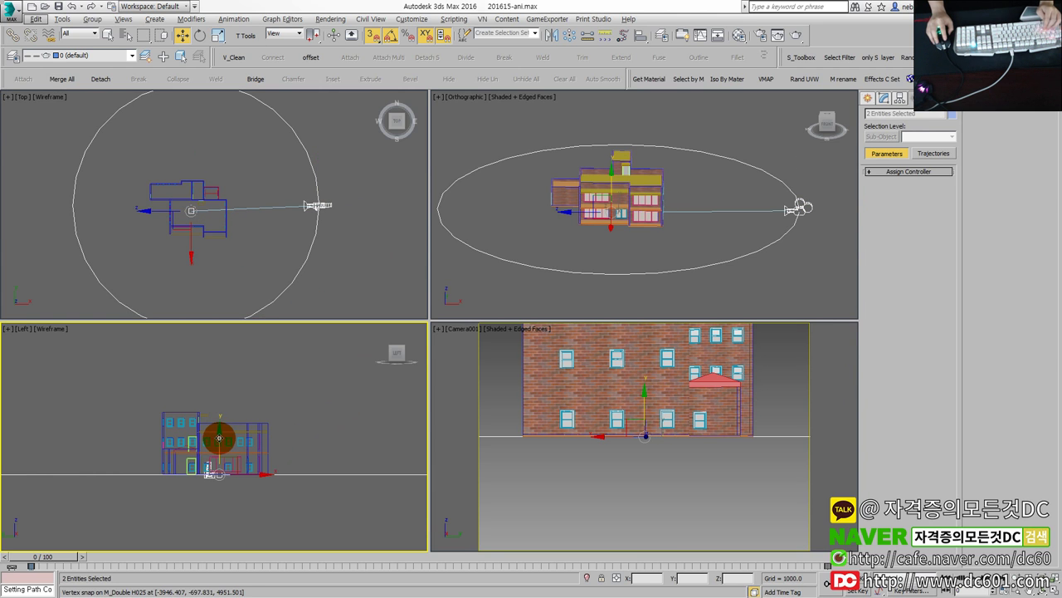
pyautogui.moveTo(214, 472)
pyautogui.mouseDown()
pyautogui.moveTo(219, 433)
pyautogui.moveTo(261, 434)
pyautogui.mouseUp()
pyautogui.hotkey('alt', 'w')
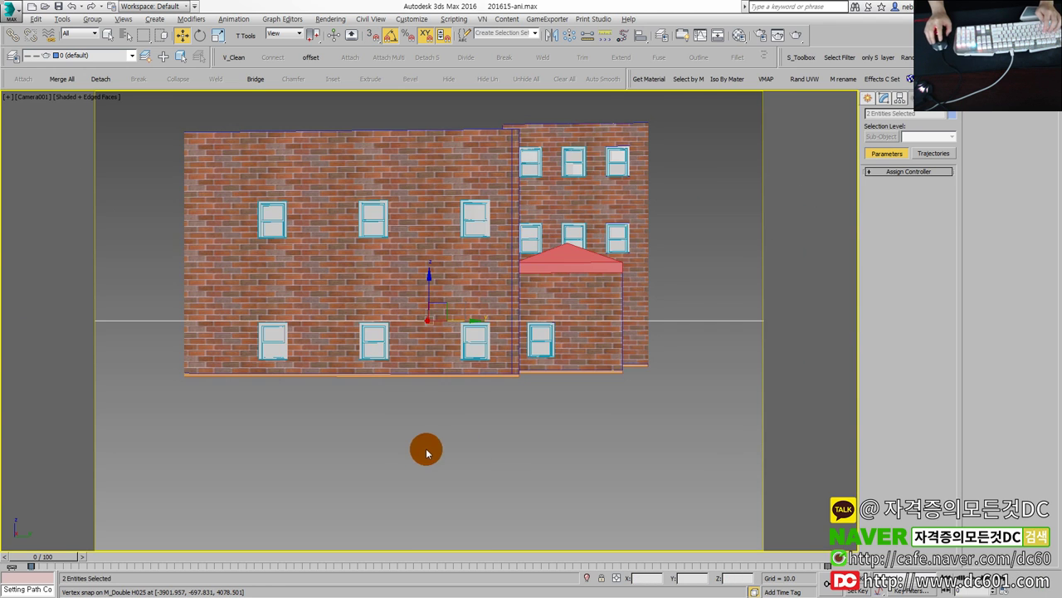
pyautogui.moveTo(427, 452); pyautogui.dragTo(511, 478, button='middle')
pyautogui.moveTo(467, 439); pyautogui.dragTo(441, 328, button='middle')
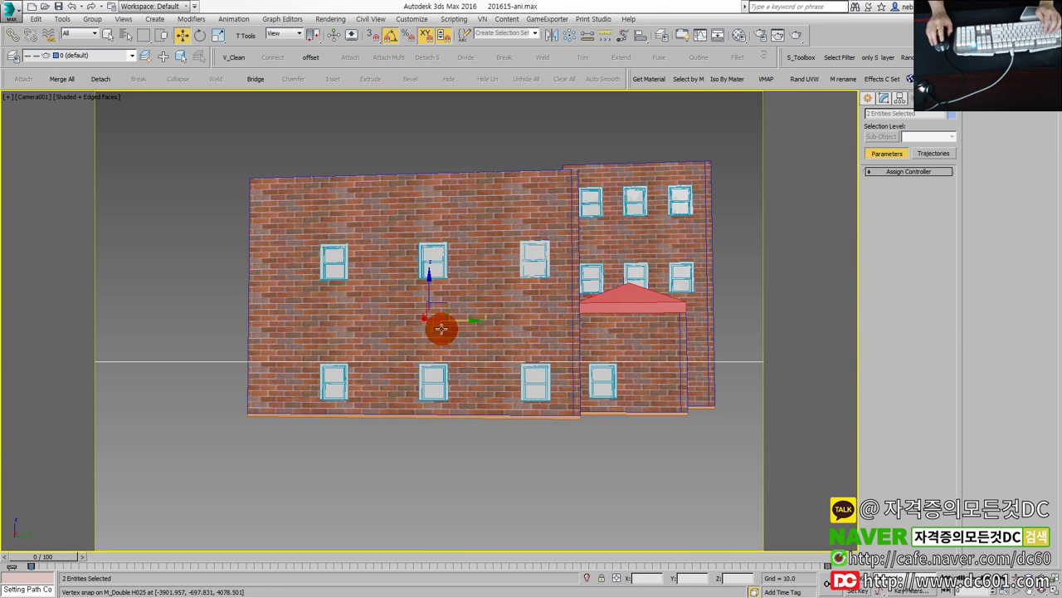
pyautogui.moveTo(430, 298); pyautogui.dragTo(434, 265)
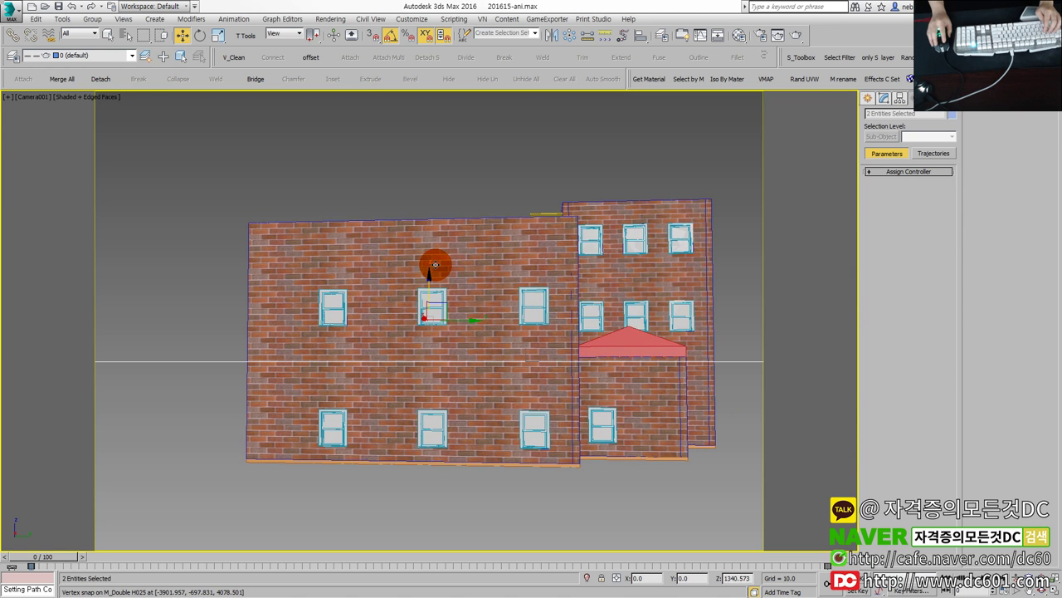
pyautogui.hotkey('alt', 'w')
# Deselect the camera and path, then move Camera001.Target lower on the building in the Left view.
pyautogui.rightClick(295, 296)
pyautogui.click(296, 297)
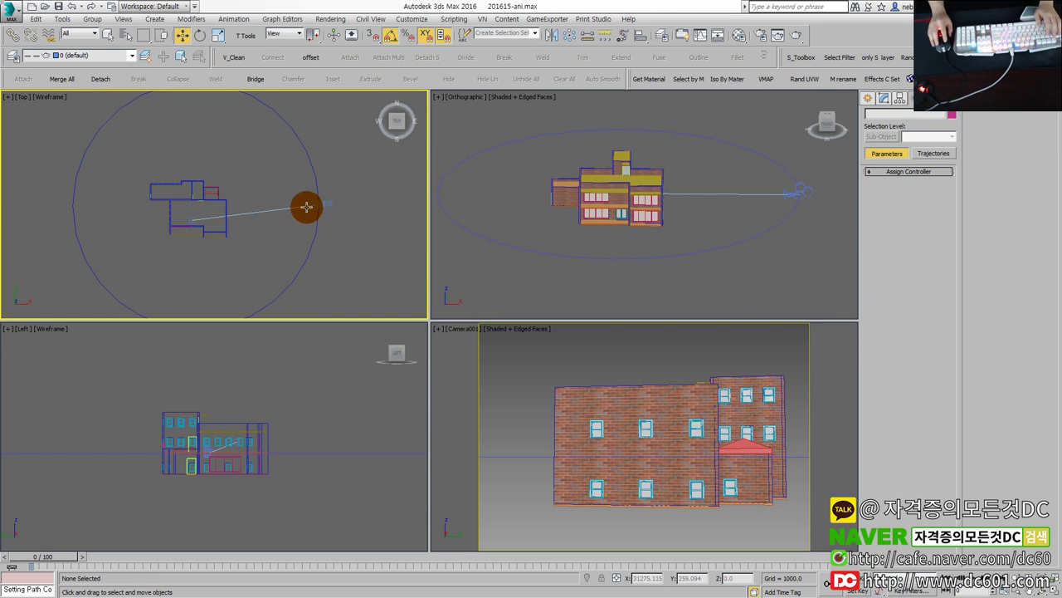
pyautogui.rightClick(261, 426)
pyautogui.hotkey('alt', 'w')
pyautogui.scroll(4, 476, 336)
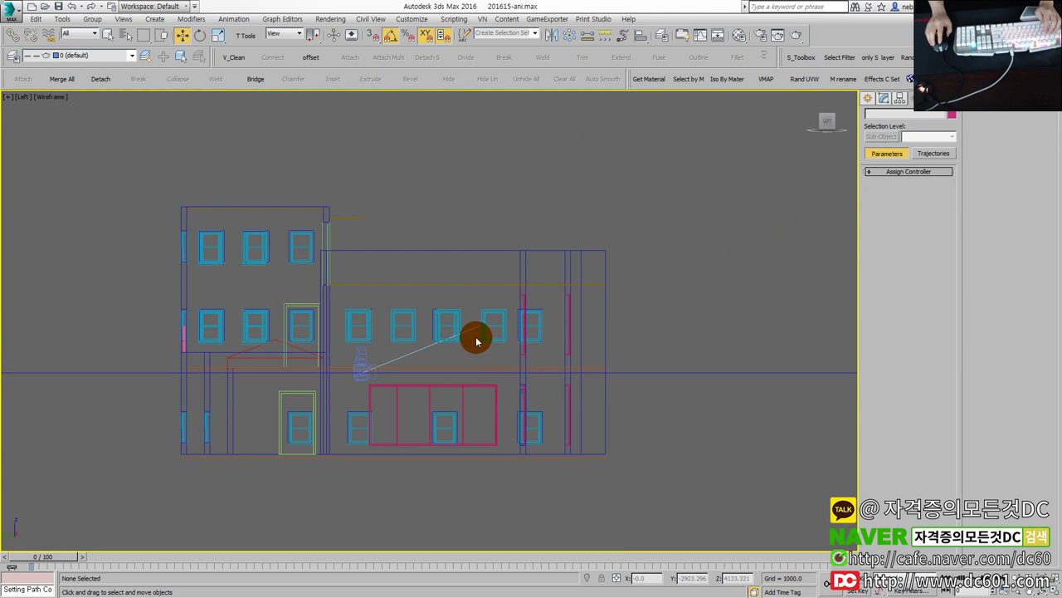
pyautogui.click(474, 327)
pyautogui.moveTo(478, 288); pyautogui.dragTo(480, 334)
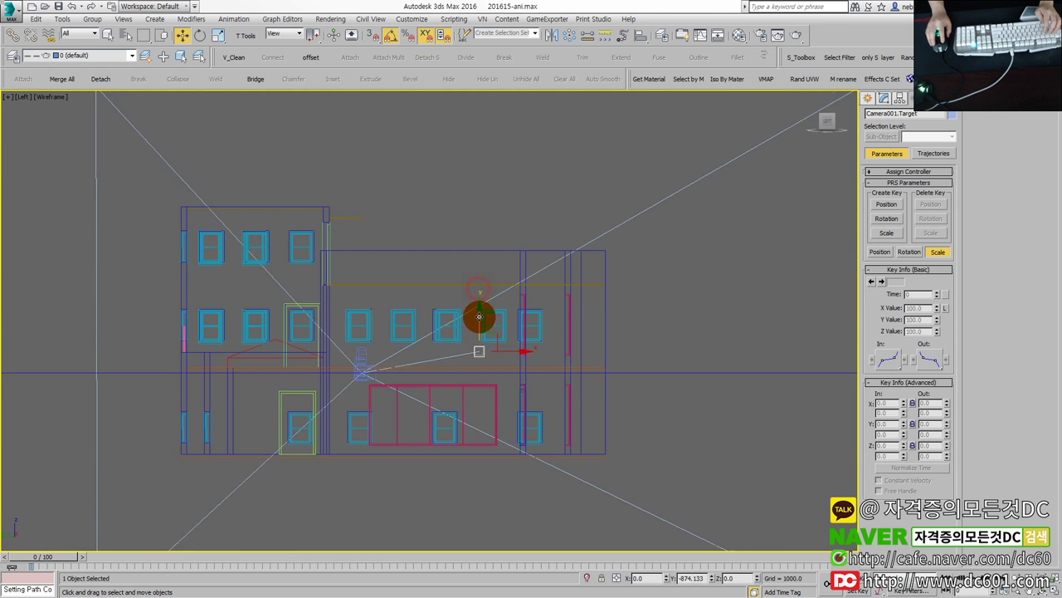
pyautogui.hotkey('alt', 'w')
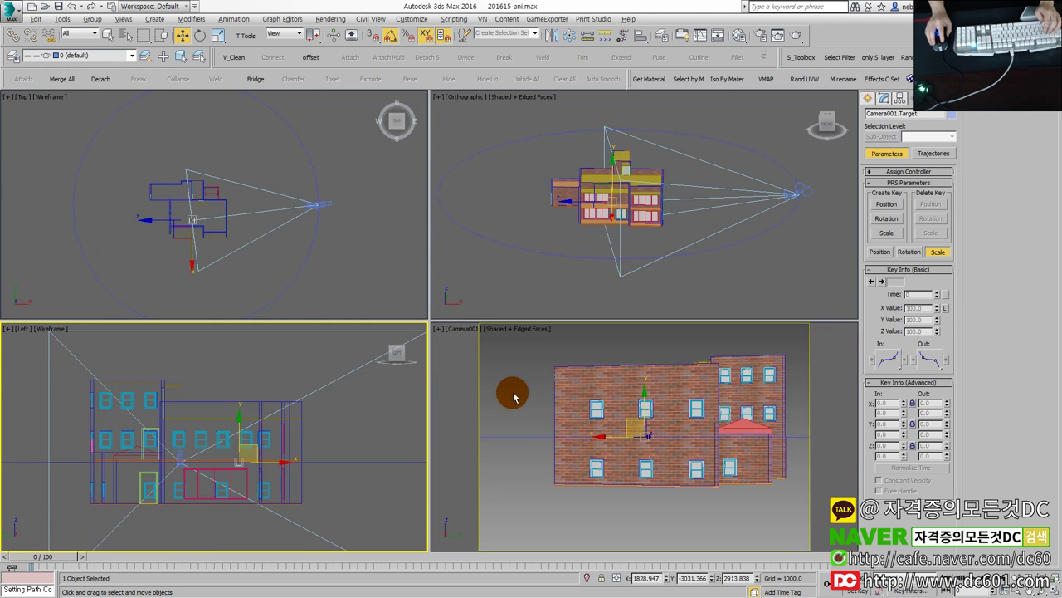
# Fine-tune the Camera001 view framing, then restore the four-viewport layout.
pyautogui.click(498, 394)
pyautogui.hotkey('alt', 'w')
pyautogui.moveTo(517, 413)
pyautogui.keyDown('alt'); pyautogui.mouseDown(button='middle')
pyautogui.moveTo(541, 438)
pyautogui.moveTo(532, 444)
pyautogui.mouseUp(button='middle'); pyautogui.keyUp('alt')
pyautogui.hotkey('shift', 'z')
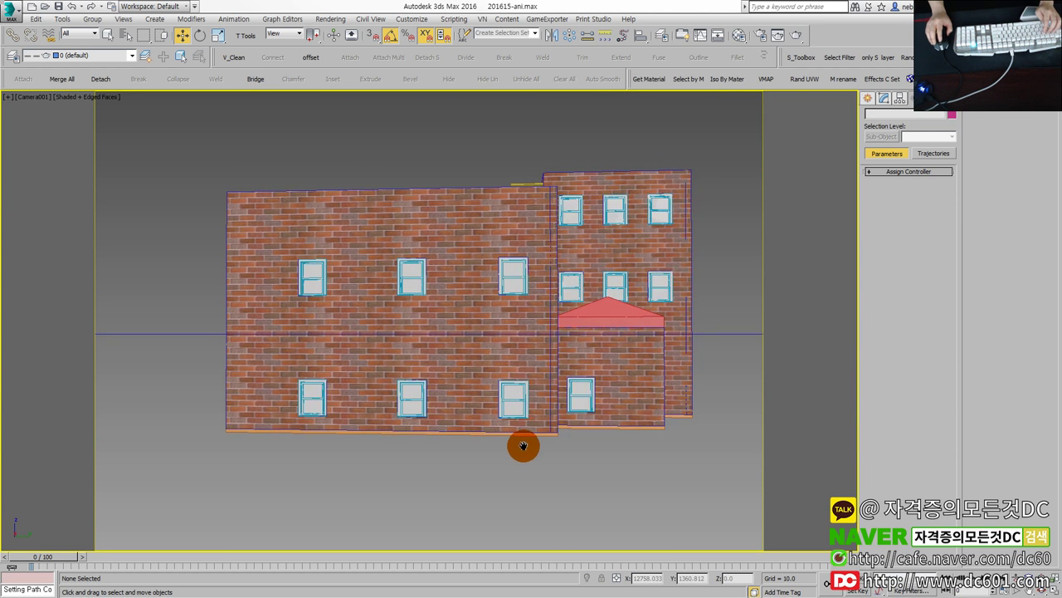
pyautogui.hotkey('alt', 'w')
pyautogui.click(226, 451)
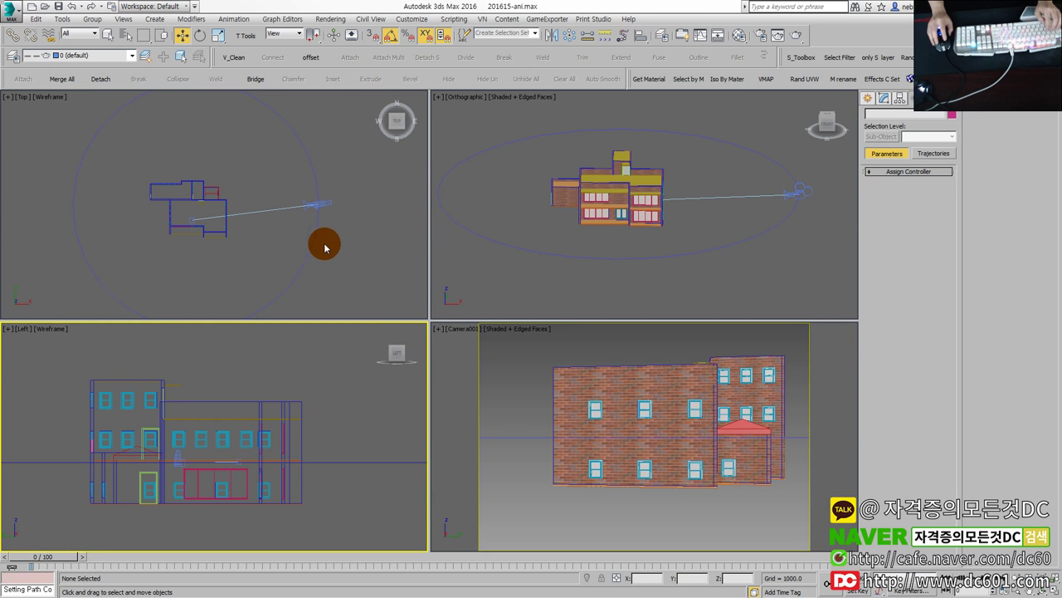
# Widen Camera001's field of view so the building appears smaller in frame.
pyautogui.click(546, 390)
pyautogui.click(688, 462)
pyautogui.keyDown('alt'); pyautogui.click(645, 457); pyautogui.keyUp('alt')
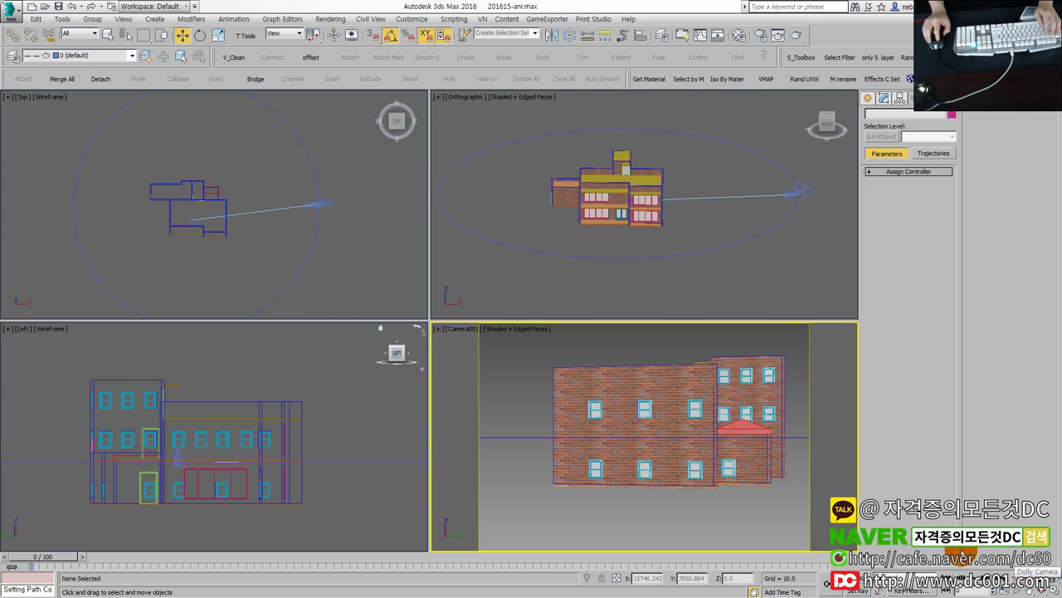
pyautogui.click(694, 405)
pyautogui.click(1019, 590)
pyautogui.moveTo(675, 420); pyautogui.dragTo(661, 426)
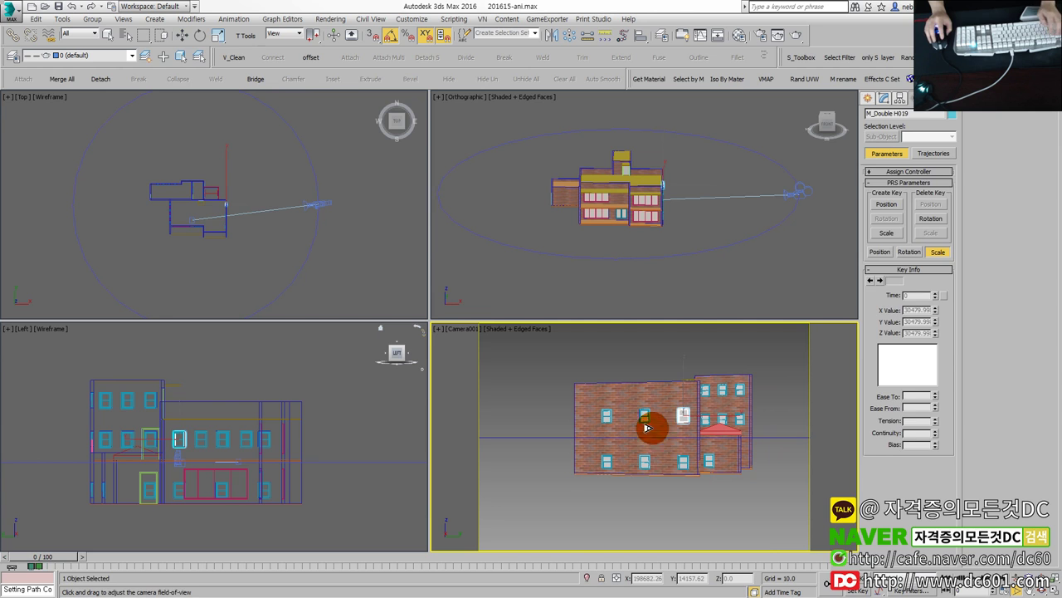
pyautogui.rightClick(688, 503)
pyautogui.click(688, 503)
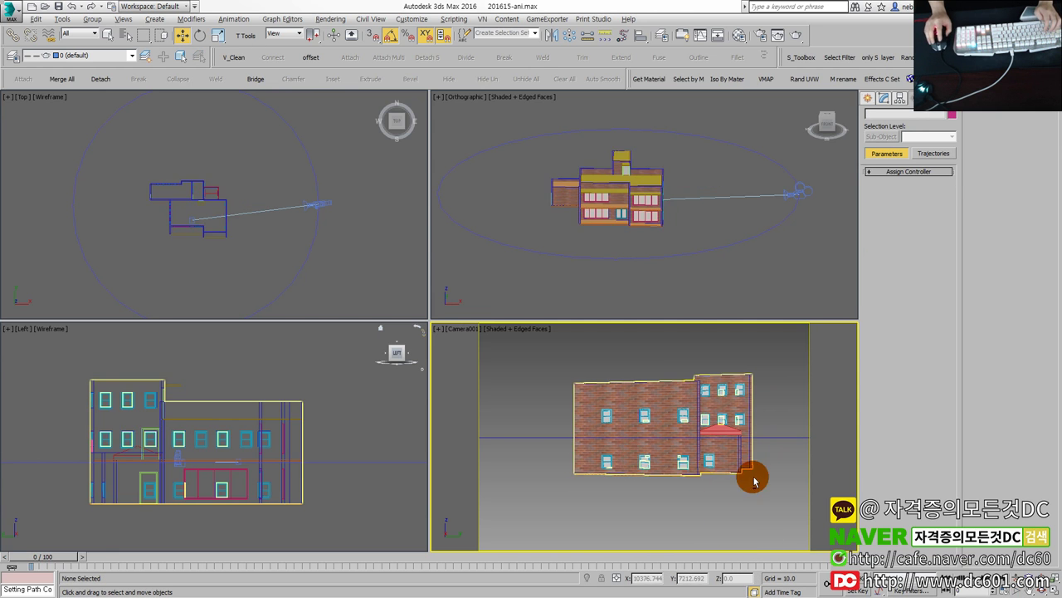
pyautogui.hotkey('alt', 'w')
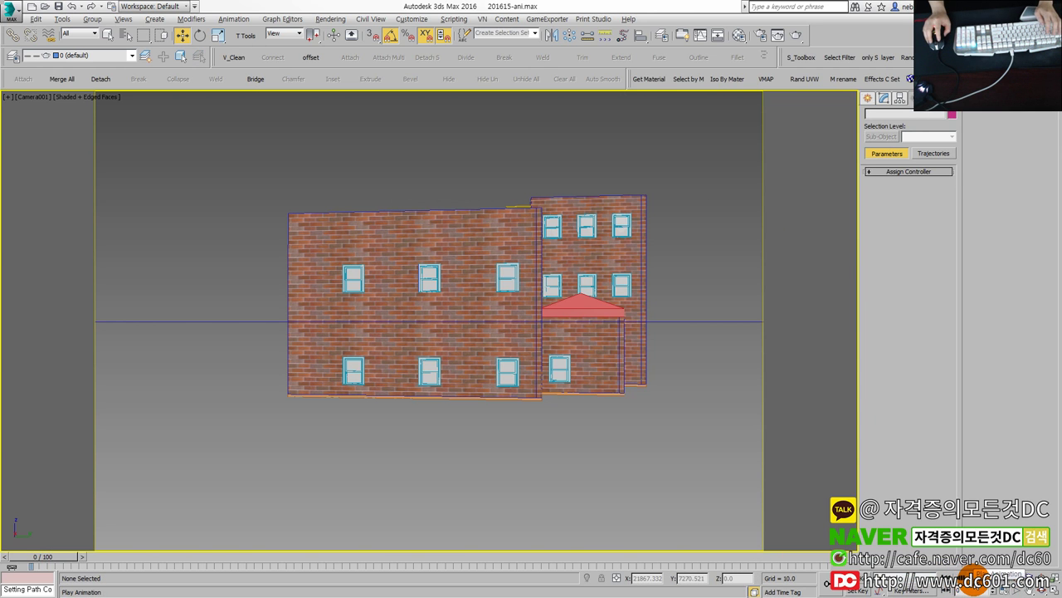
# Scrub the orbit, then move Circle001 in the Top view to centre it on the house.
pyautogui.moveTo(57, 556)
pyautogui.mouseDown()
pyautogui.moveTo(676, 569)
pyautogui.moveTo(492, 571)
pyautogui.mouseUp()
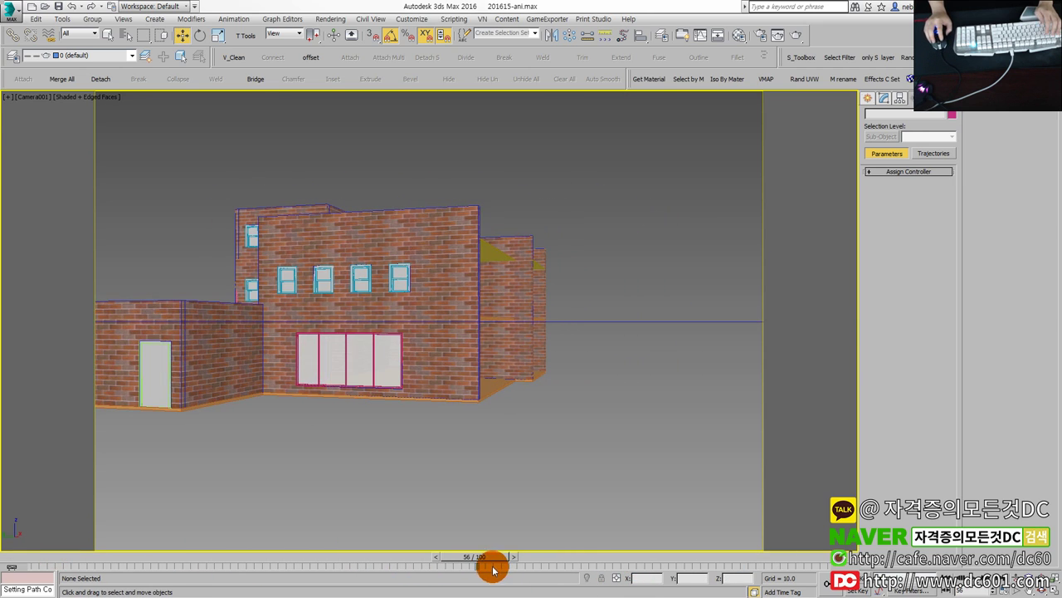
pyautogui.hotkey('alt', 'w')
pyautogui.click(213, 266)
pyautogui.click(102, 283)
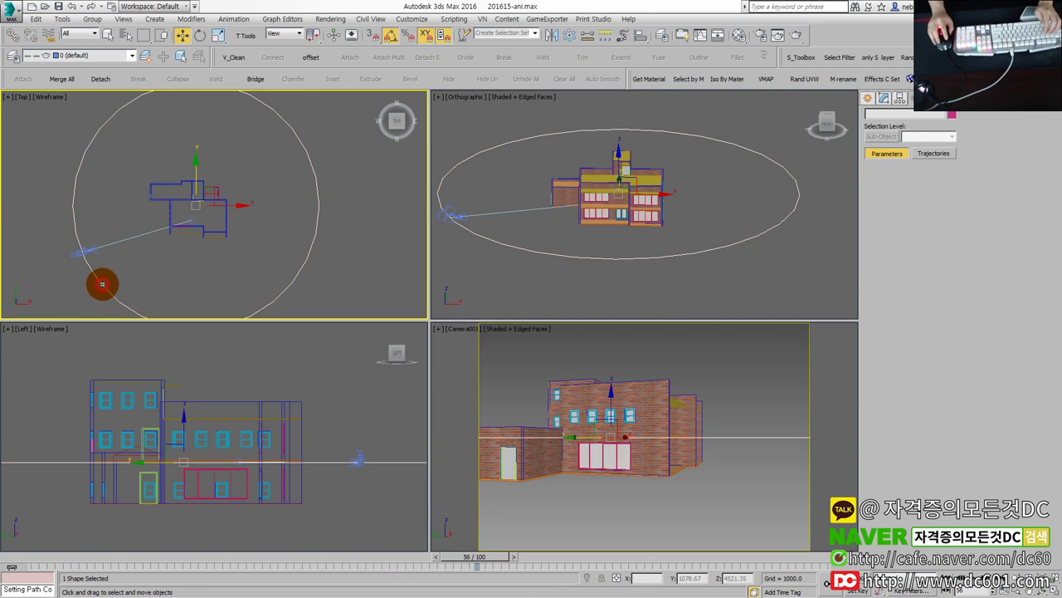
pyautogui.moveTo(213, 191); pyautogui.dragTo(200, 195)
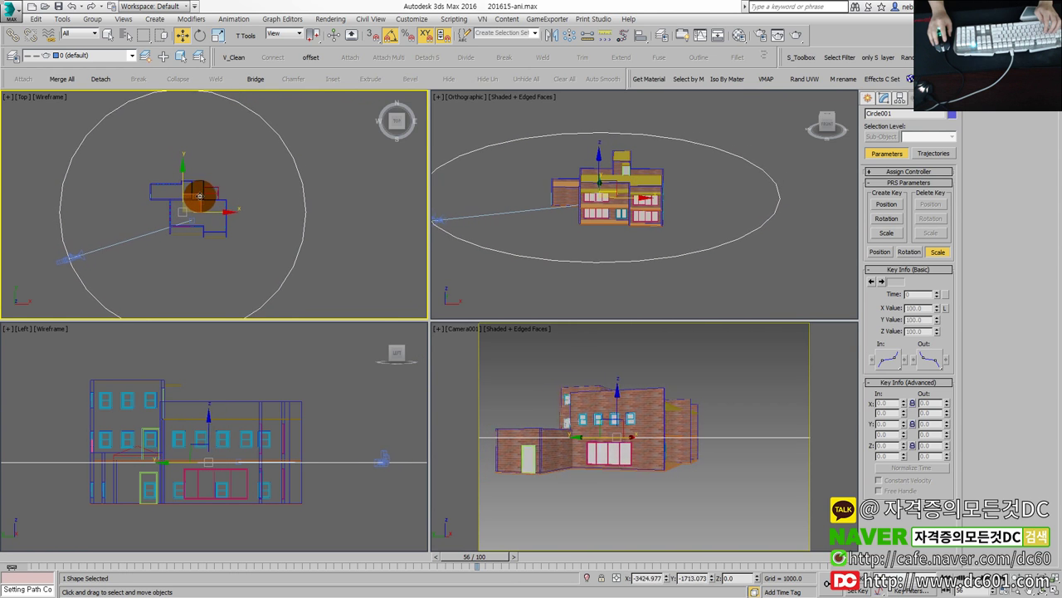
# Play the camera orbit animation in the camera view, then return to frame 0.
pyautogui.rightClick(527, 351)
pyautogui.hotkey('alt', 'w')
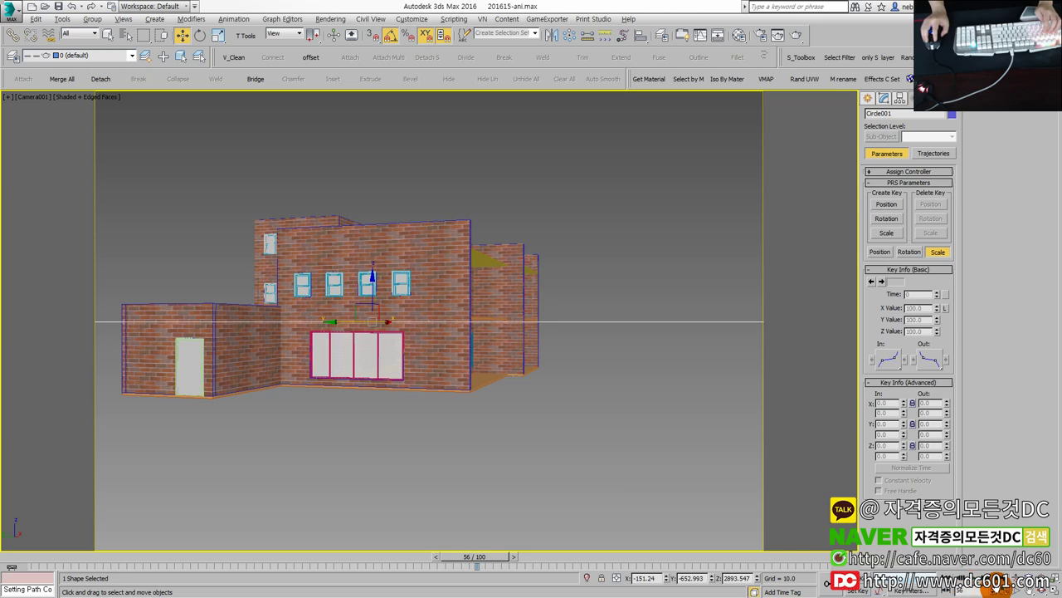
pyautogui.press('/')
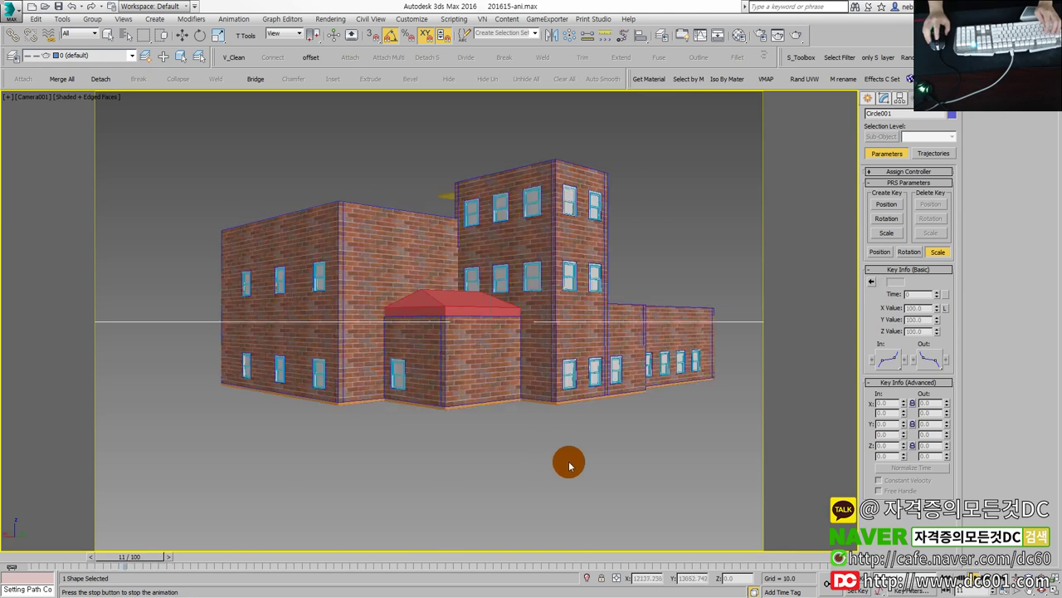
pyautogui.moveTo(443, 553); pyautogui.dragTo(78, 552)
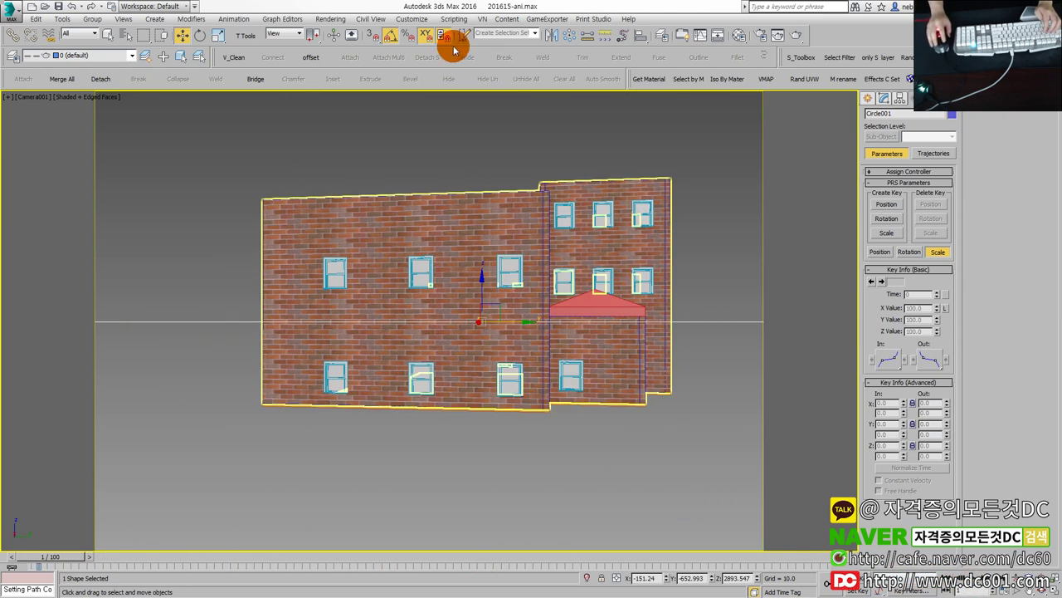
pyautogui.hotkey('alt', 'w')
pyautogui.moveTo(71, 557); pyautogui.dragTo(58, 556)
pyautogui.click(314, 227)
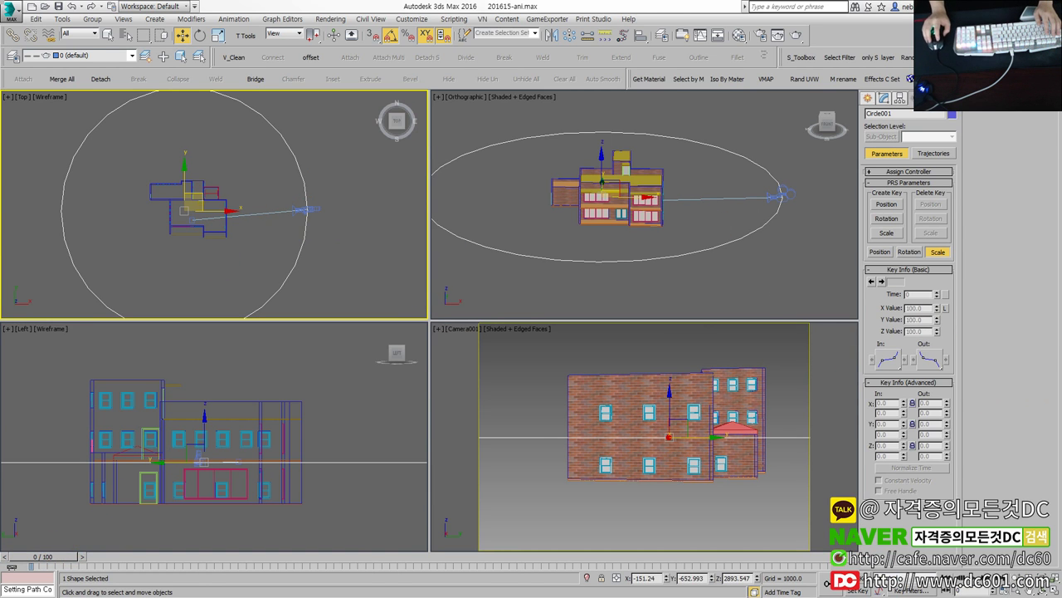
# Check the task instructions PDF, then open Render Setup with F10.
pyautogui.hotkey('alt', 'Tab')
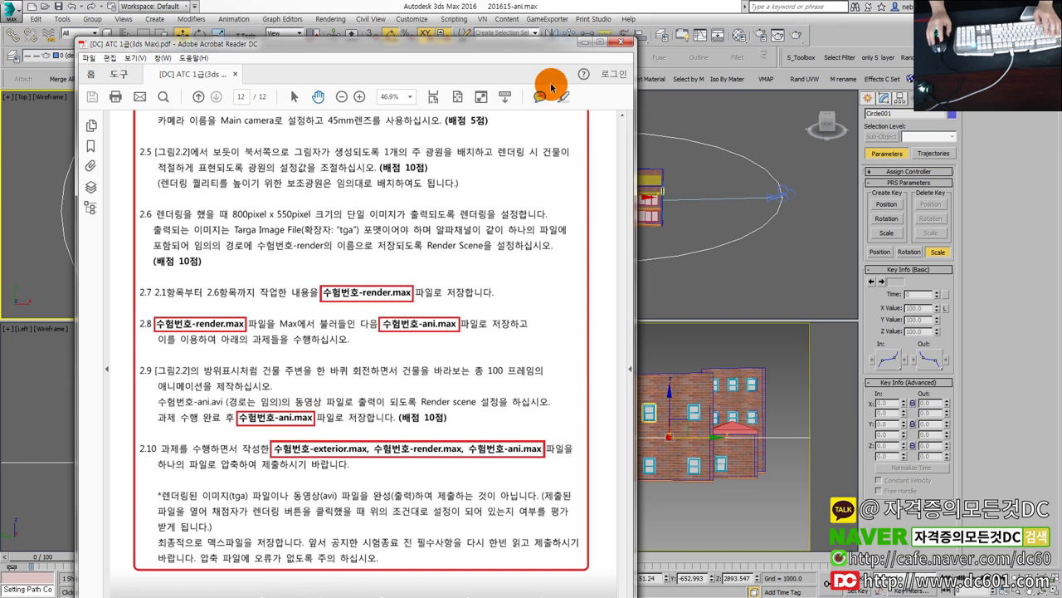
pyautogui.click(584, 43)
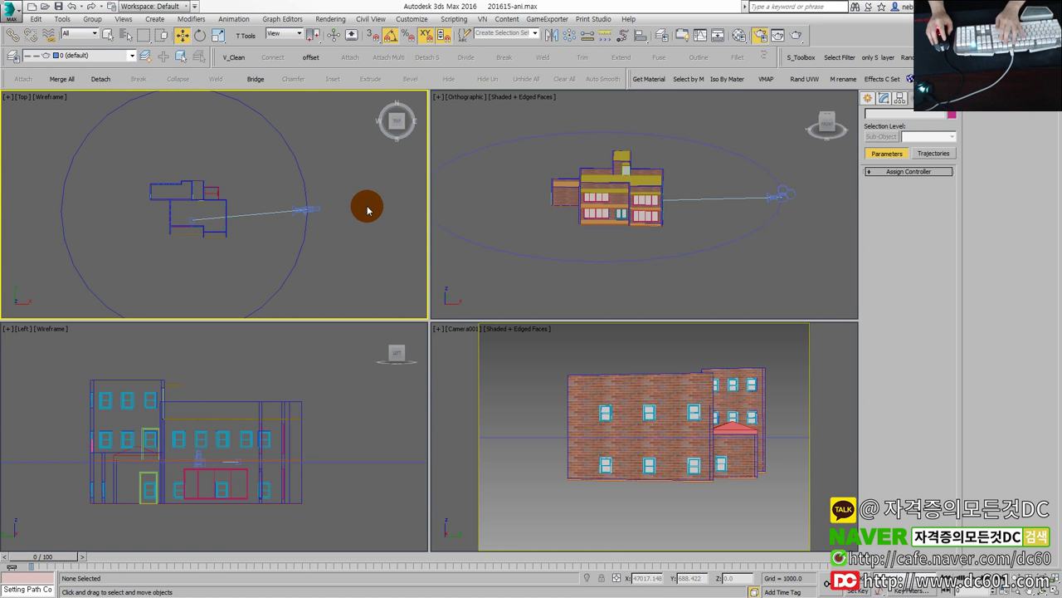
pyautogui.press('F10')
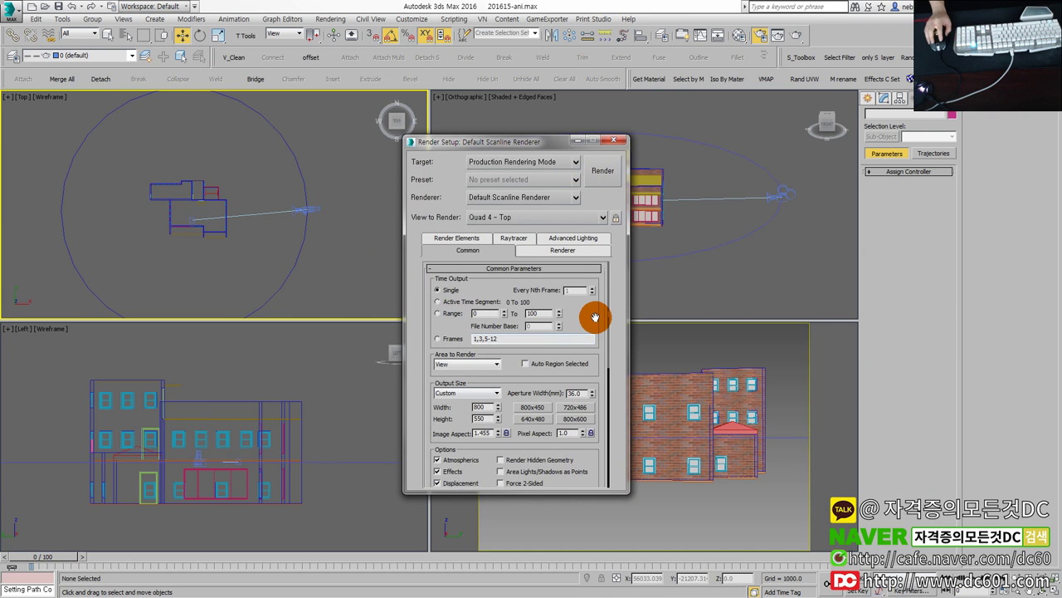
# Set Render Setup's time output to Active Time Segment, frames 0 to 100.
pyautogui.scroll(-2, 594, 327)
pyautogui.scroll(-2, 581, 374)
pyautogui.scroll(-2, 565, 365)
pyautogui.scroll(-2, 540, 399)
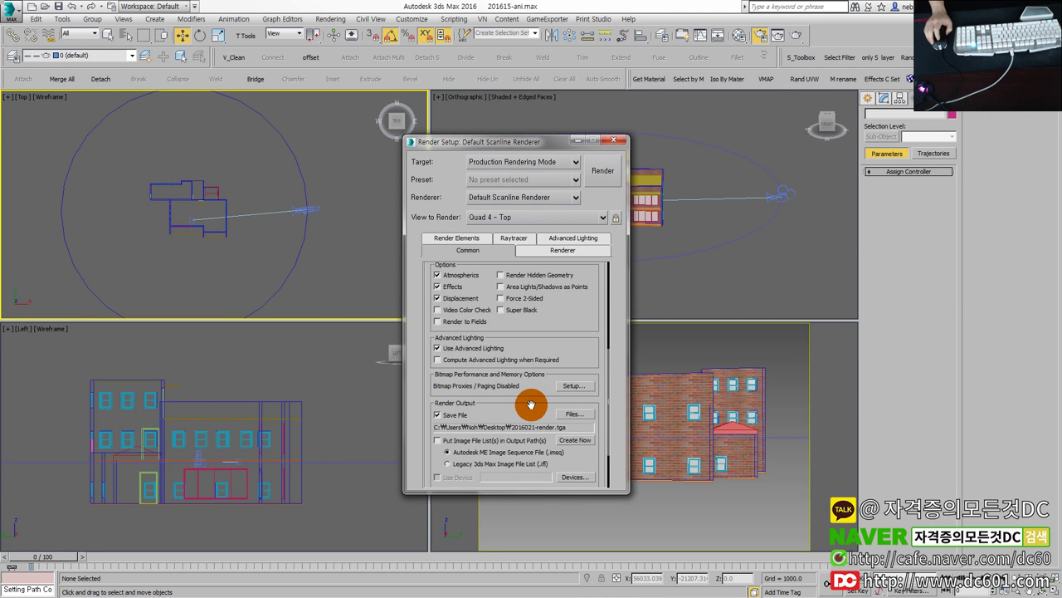
pyautogui.scroll(3, 517, 332)
pyautogui.scroll(2, 520, 297)
pyautogui.scroll(3, 503, 283)
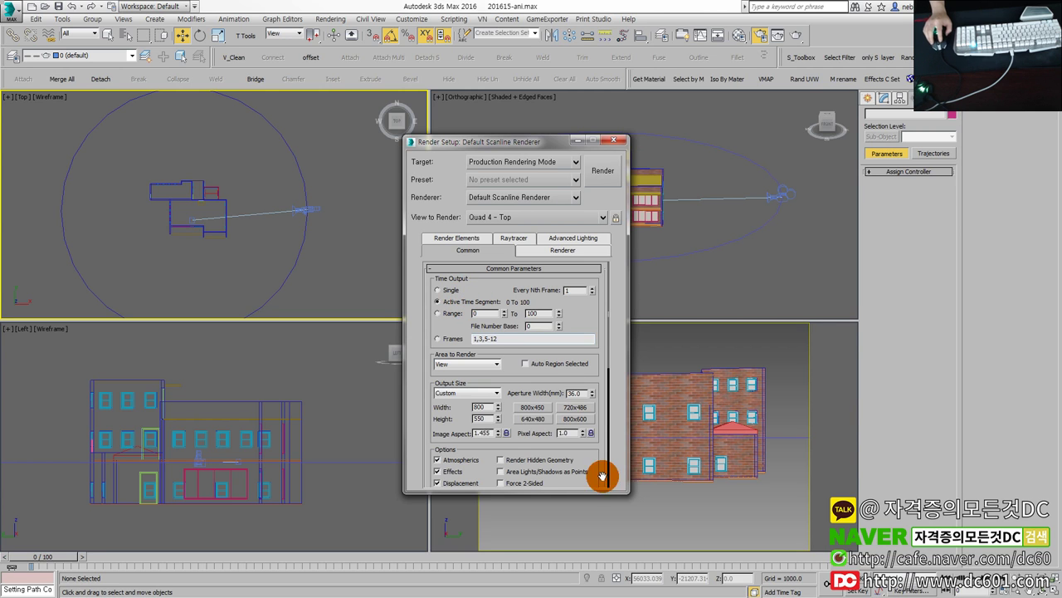
pyautogui.moveTo(603, 320)
pyautogui.mouseDown()
pyautogui.moveTo(593, 279)
pyautogui.moveTo(574, 349)
pyautogui.mouseUp()
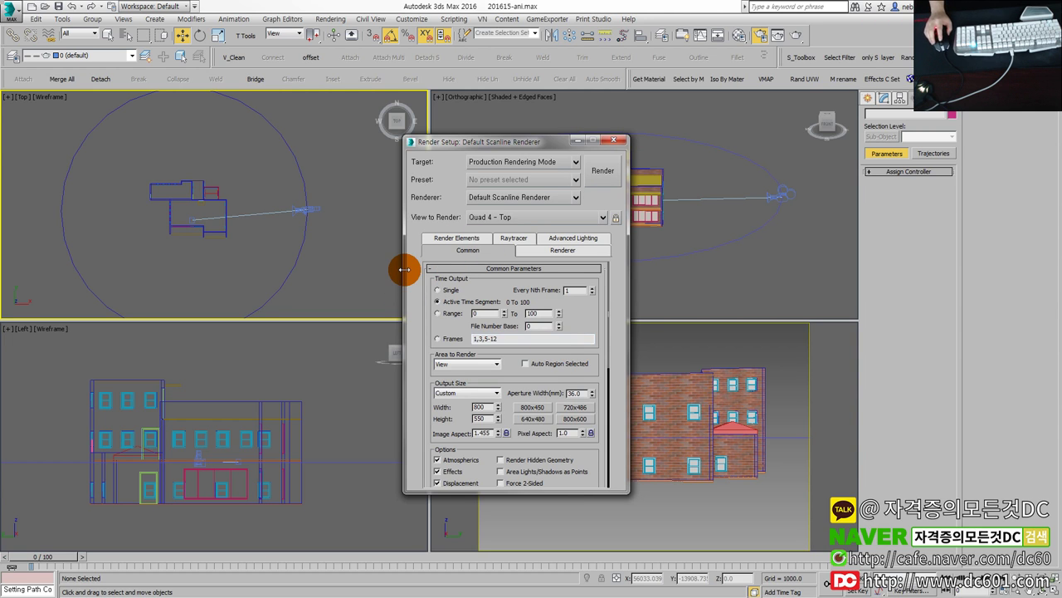
pyautogui.scroll(-2, 571, 315)
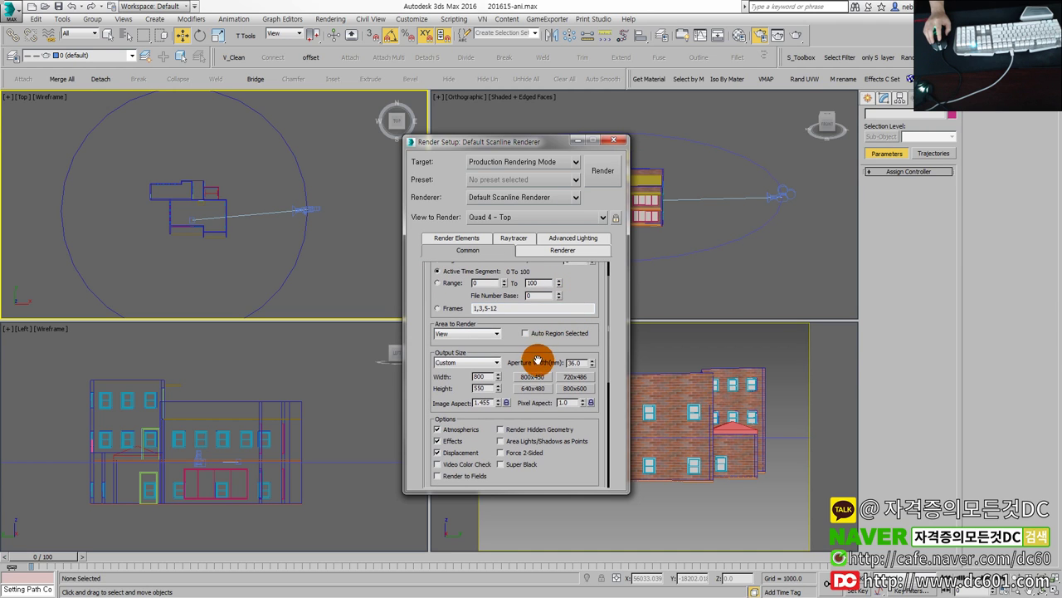
pyautogui.scroll(2, 571, 332)
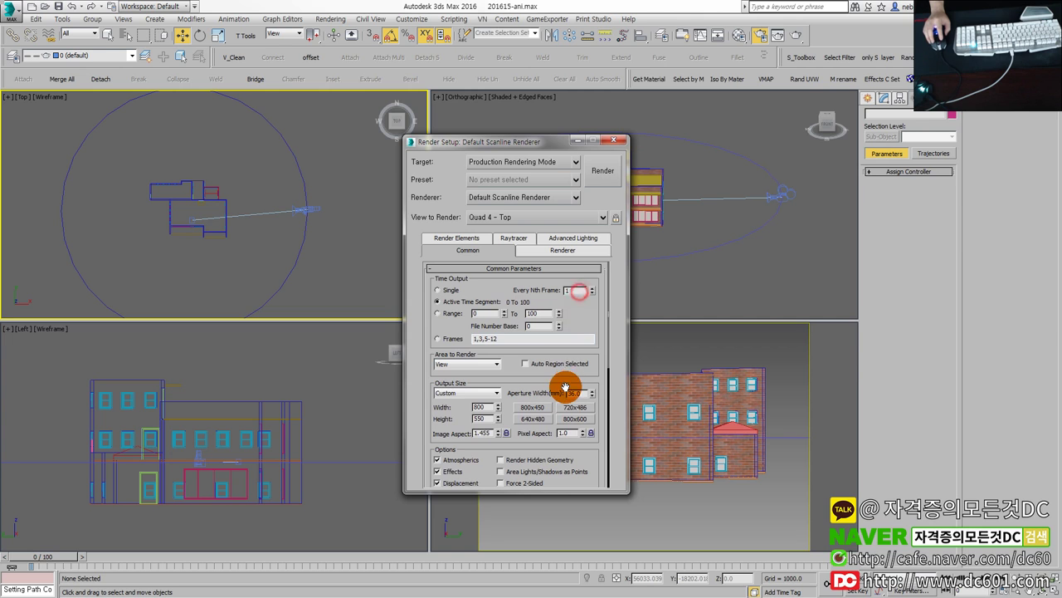
pyautogui.scroll(-1, 581, 323)
pyautogui.scroll(1, 584, 303)
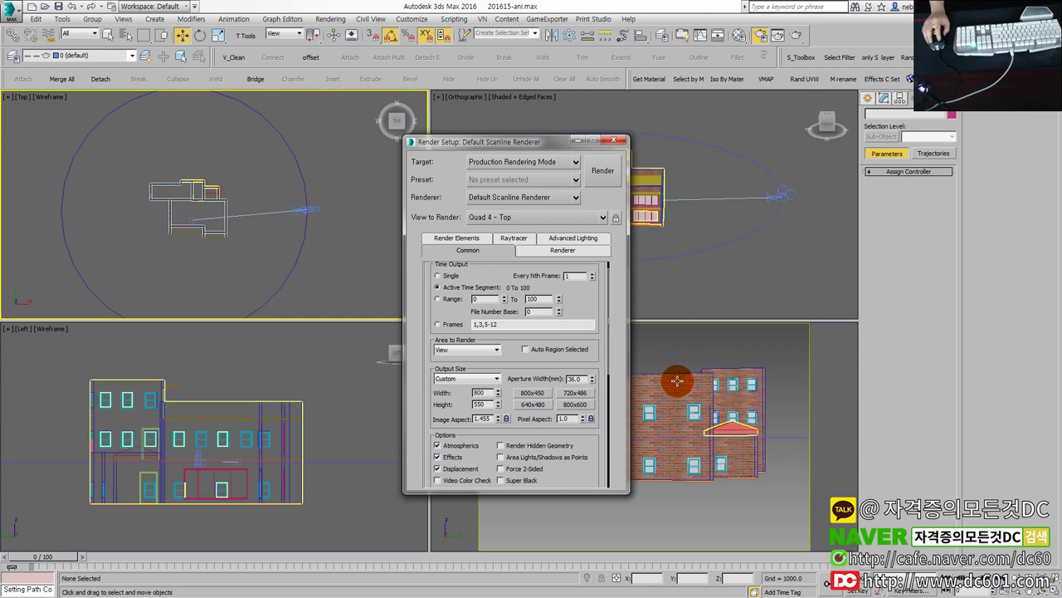
pyautogui.scroll(-1, 585, 303)
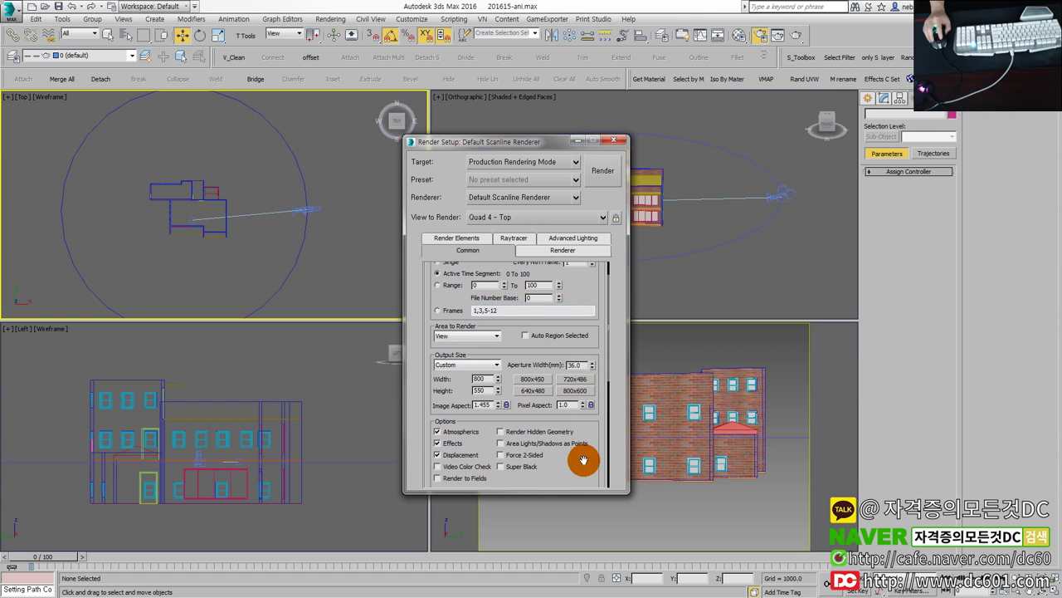
pyautogui.scroll(-3, 584, 460)
pyautogui.scroll(-3, 560, 401)
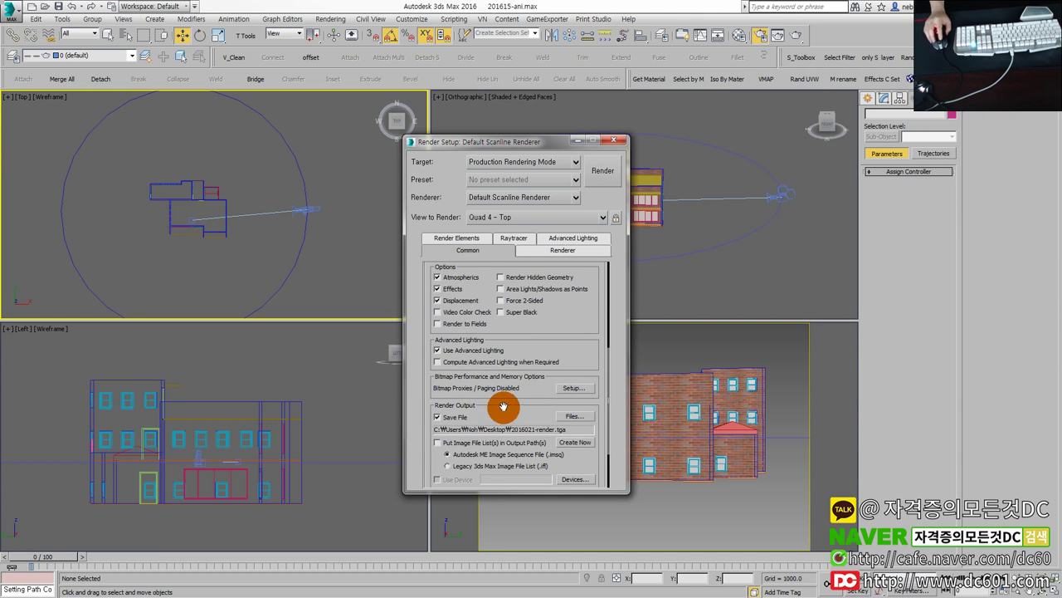
# Close Render Setup and save the scene as 201615-ani.max.
pyautogui.moveTo(496, 328); pyautogui.dragTo(559, 458)
pyautogui.scroll(1, 550, 313)
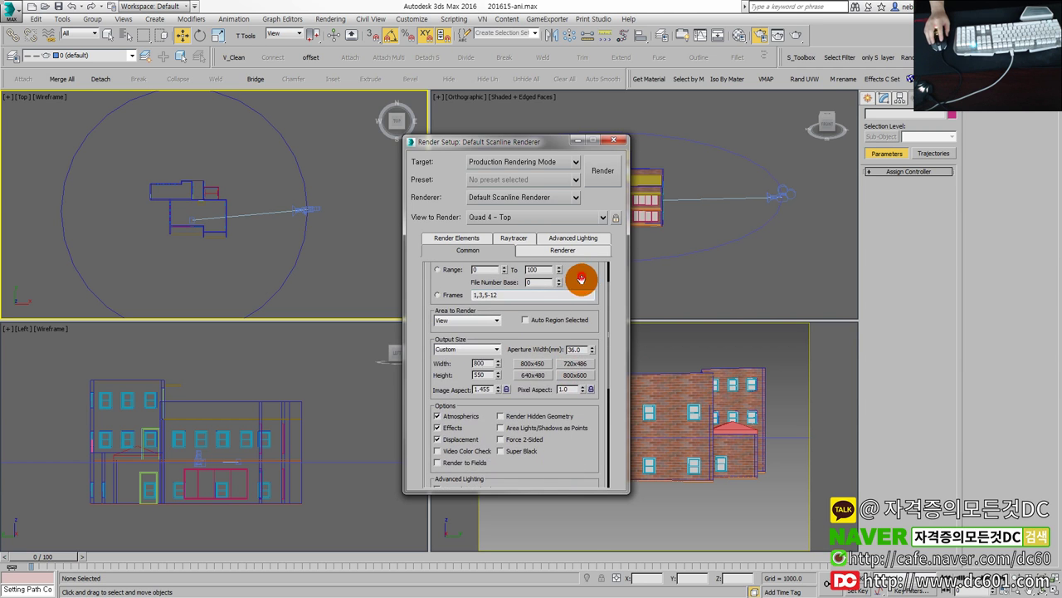
pyautogui.scroll(1, 543, 302)
pyautogui.moveTo(568, 317); pyautogui.dragTo(570, 272)
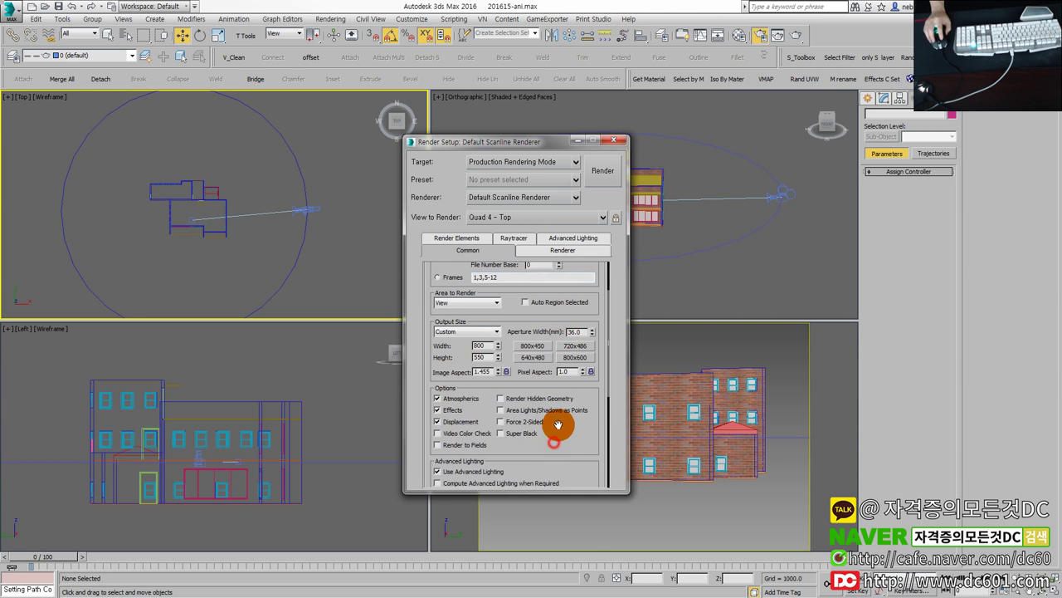
pyautogui.moveTo(556, 427); pyautogui.dragTo(552, 299)
pyautogui.click(619, 141)
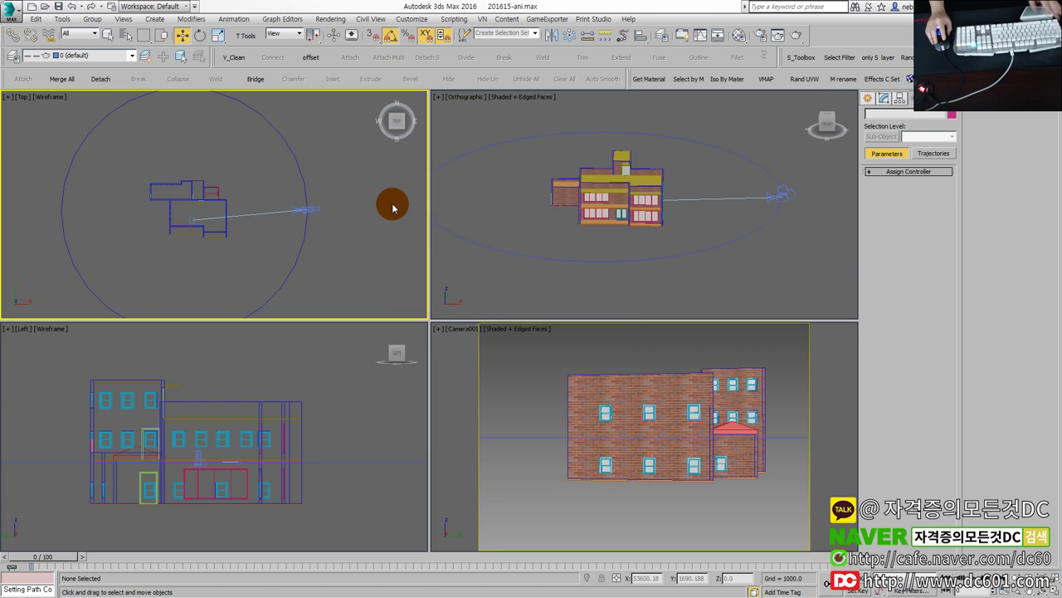
pyautogui.hotkey('ctrl', 's')
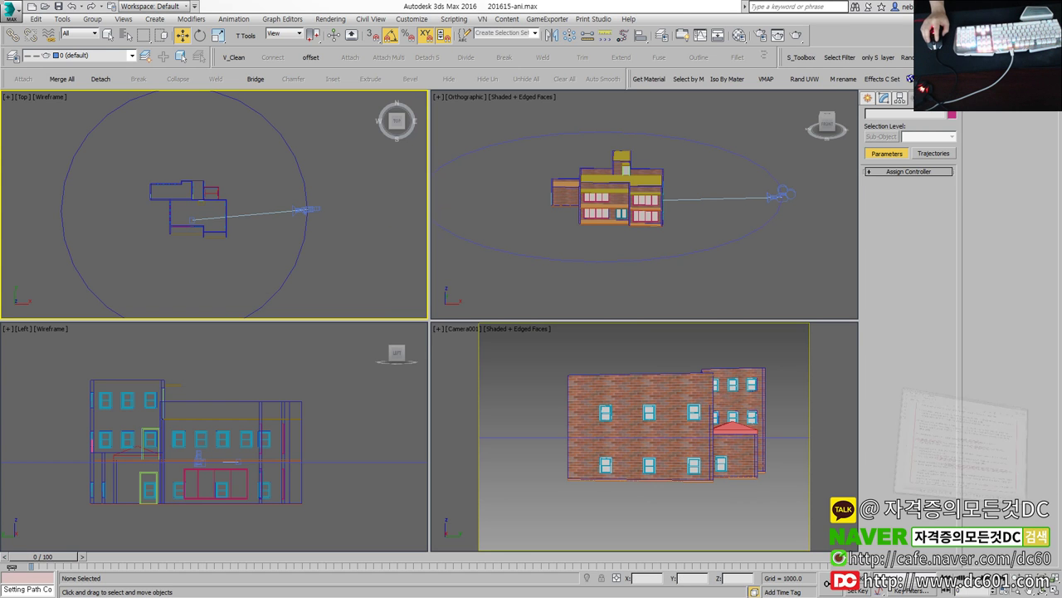
pyautogui.hotkey('alt', 'Tab')
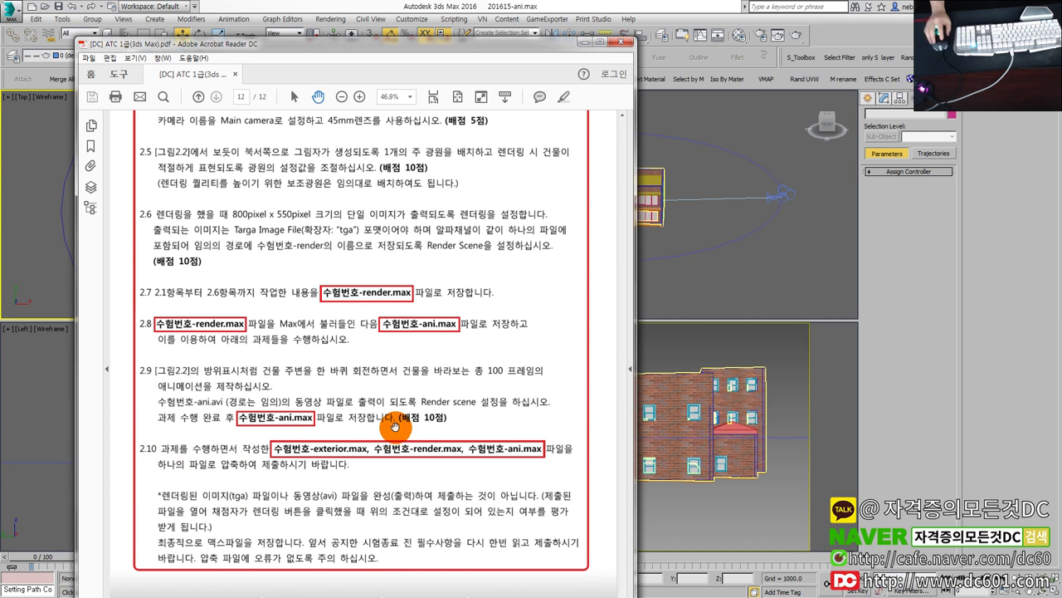
pyautogui.click(628, 45)
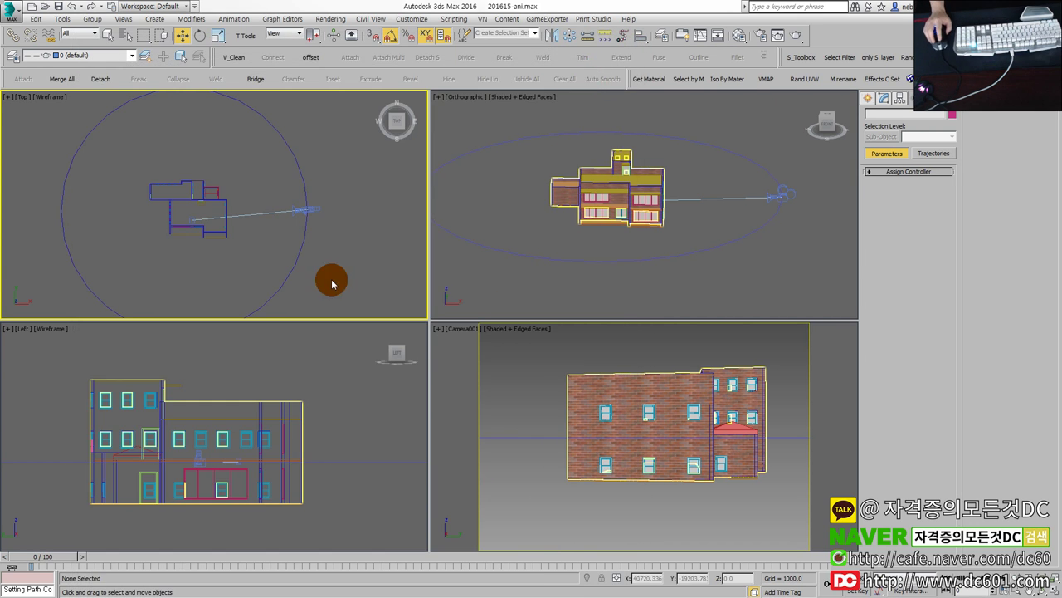
pyautogui.click(486, 373)
pyautogui.click(383, 271)
pyautogui.click(477, 357)
pyautogui.click(406, 283)
pyautogui.click(464, 362)
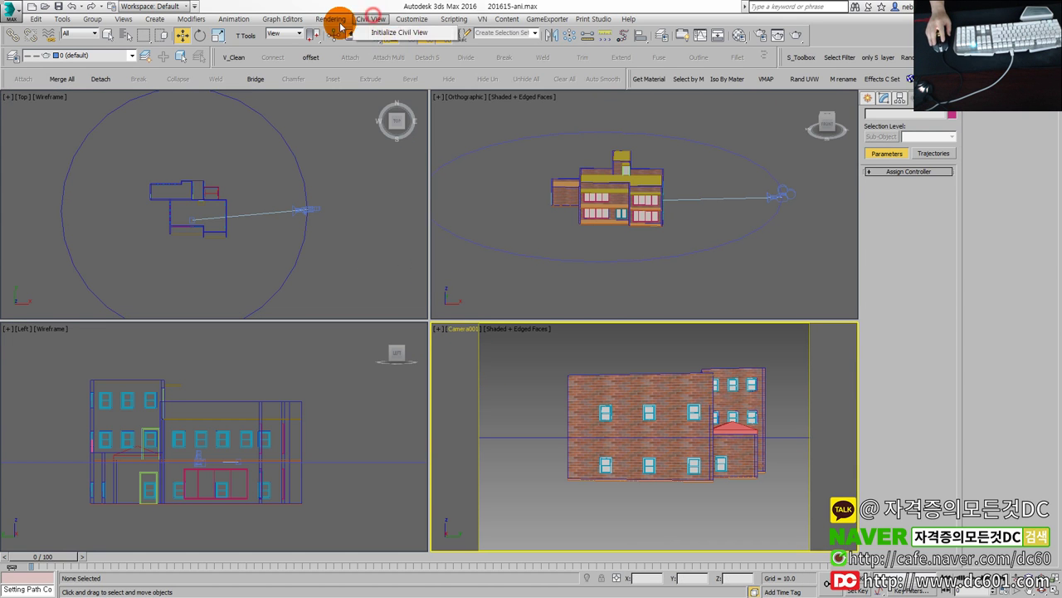
# Open Rendering > Compare Media in RAM Player, then close the RAM Player.
pyautogui.click(331, 19)
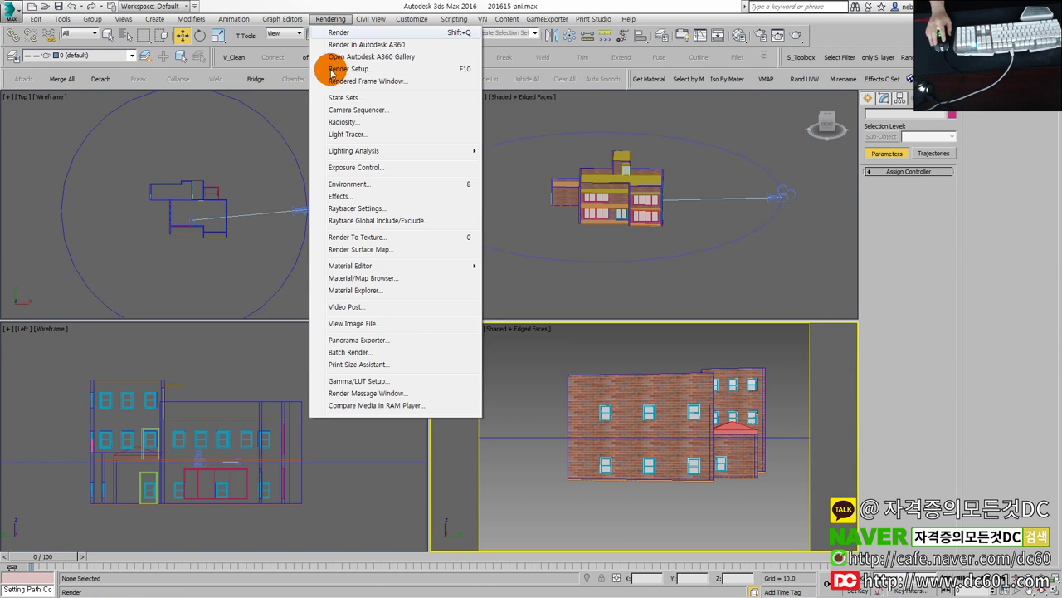
pyautogui.click(389, 406)
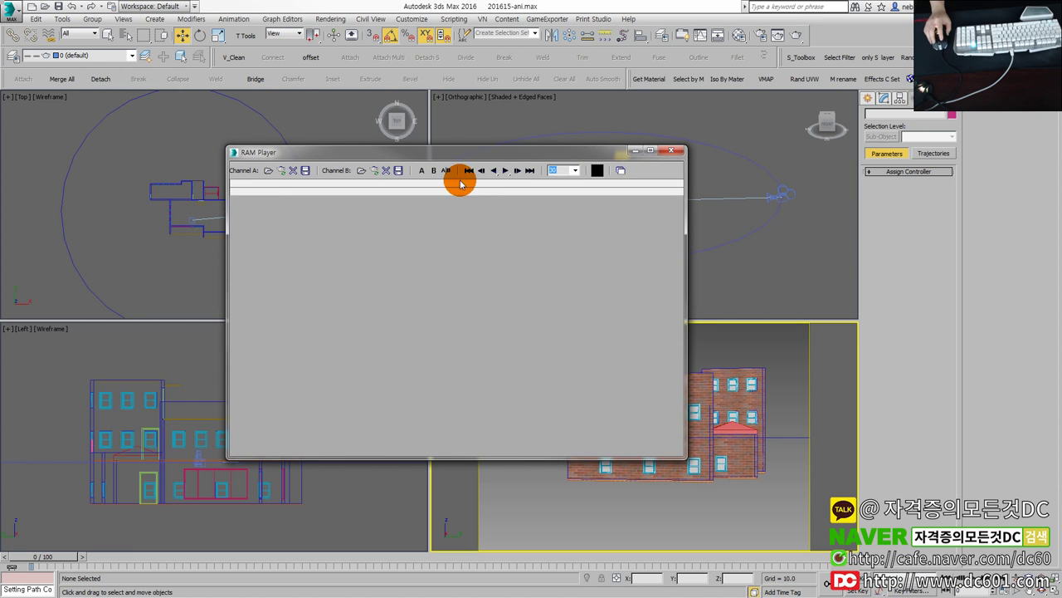
pyautogui.moveTo(457, 149); pyautogui.dragTo(405, 116)
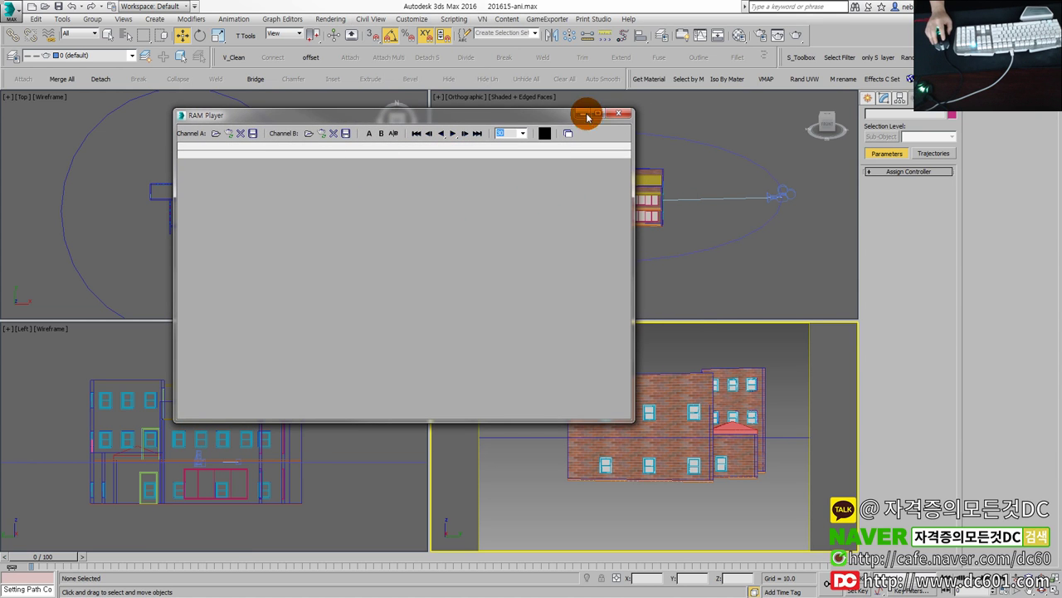
pyautogui.click(628, 115)
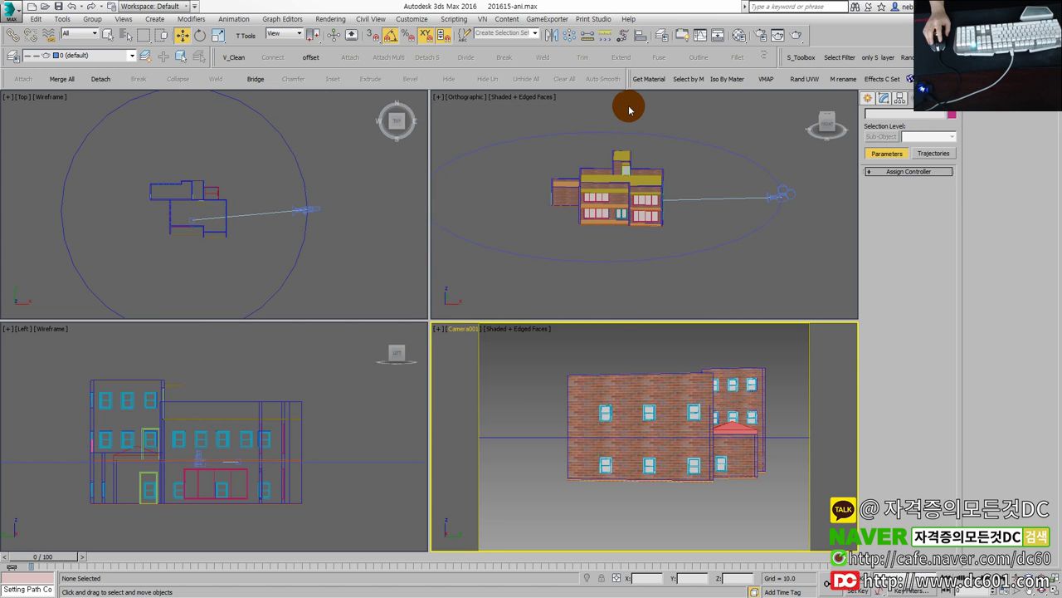
# Select then deselect Circle001, activate the camera view, and switch to the exam files folder.
pyautogui.click(499, 148)
pyautogui.click(375, 168)
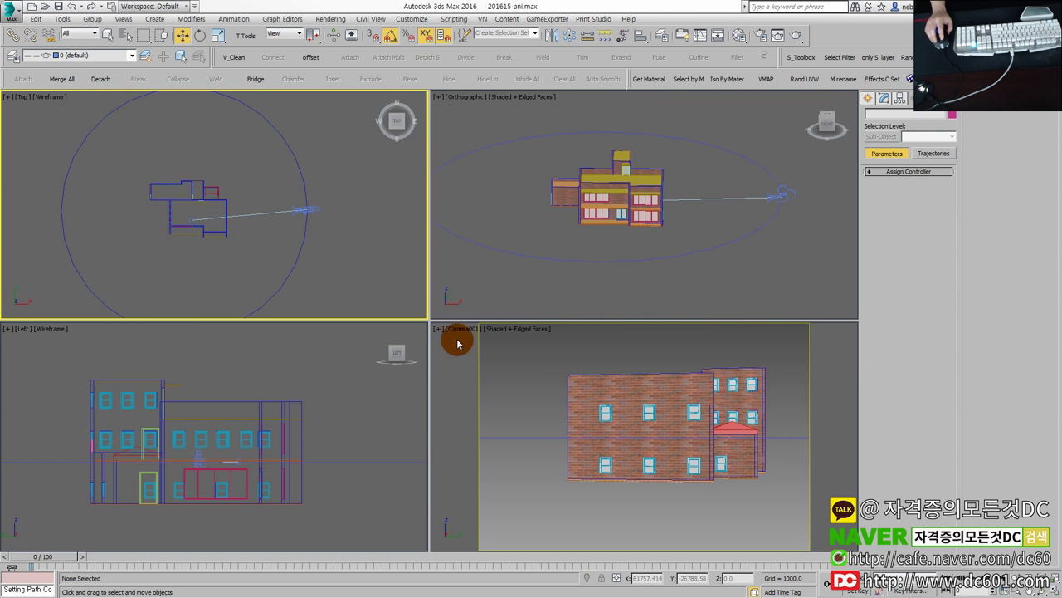
pyautogui.click(514, 421)
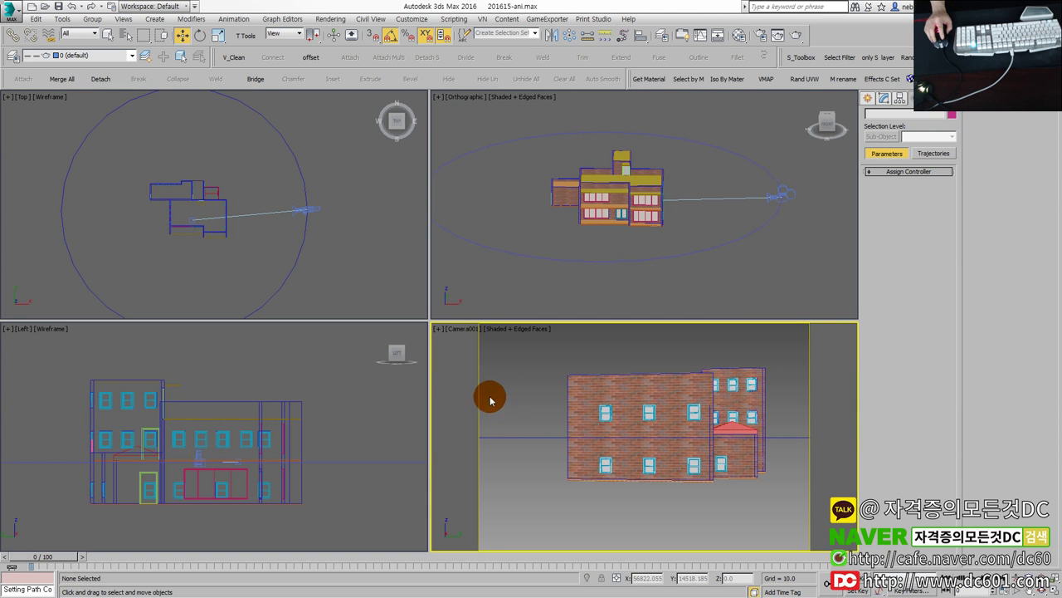
pyautogui.click(368, 247)
pyautogui.click(453, 356)
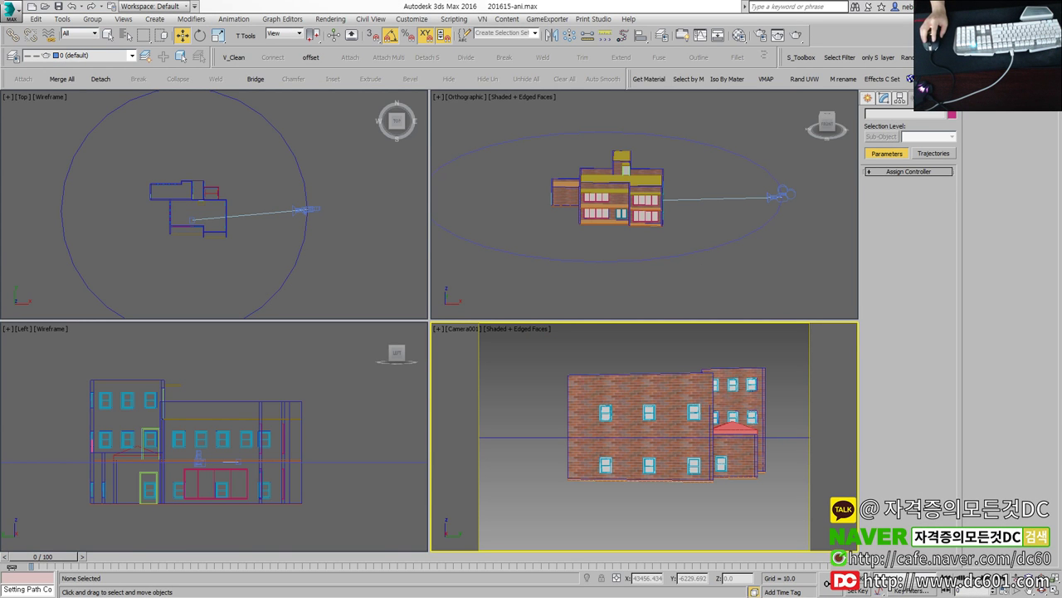
pyautogui.hotkey('alt', 'Tab')
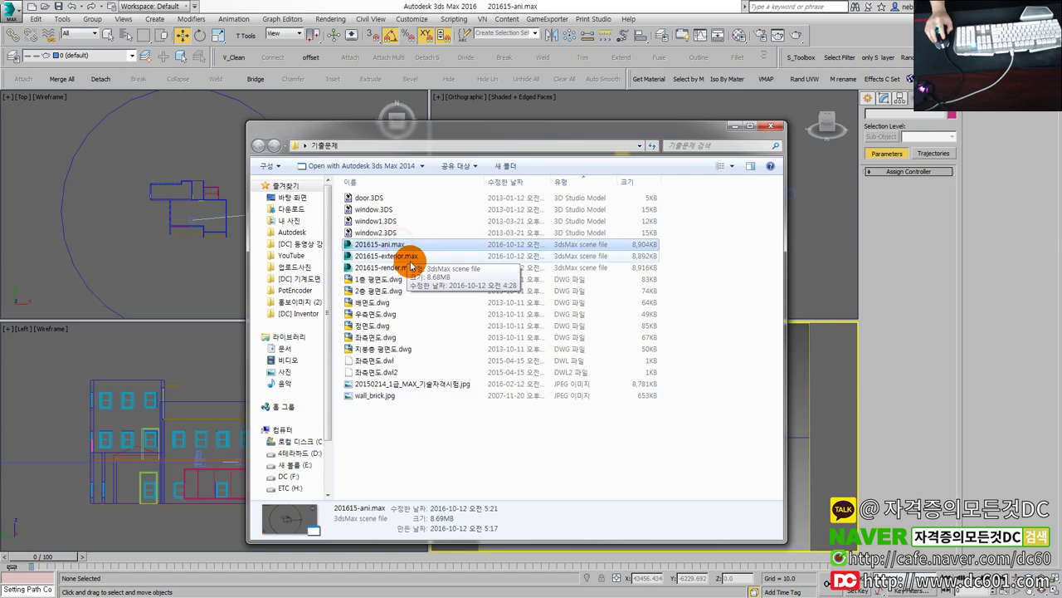
# Select the three 201615 .max files, check their context menu, then open the 20150214 exam JPG.
pyautogui.click(407, 268)
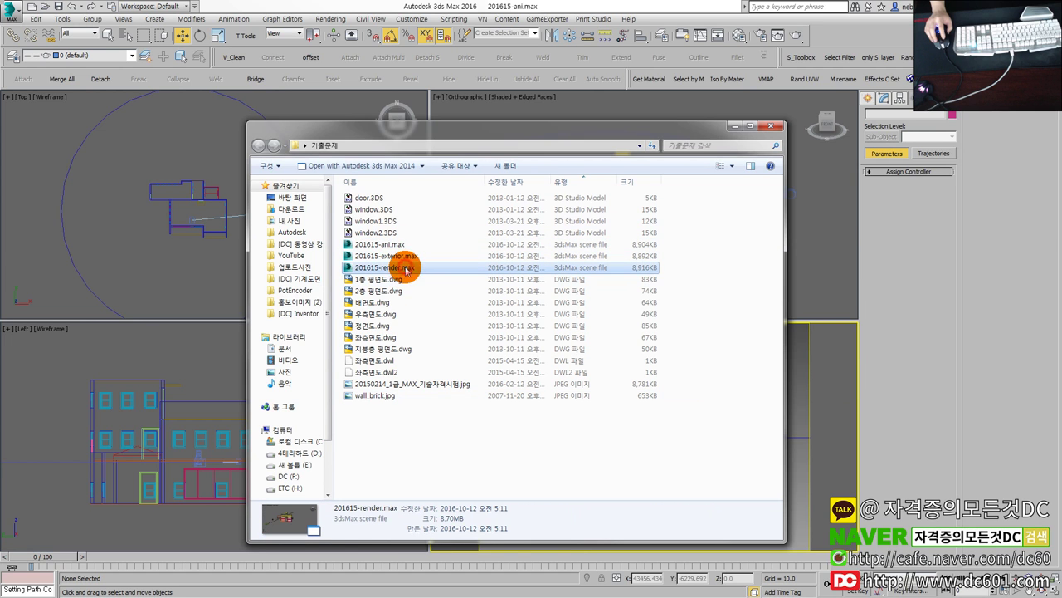
pyautogui.keyDown('shift'); pyautogui.click(397, 244); pyautogui.keyUp('shift')
pyautogui.rightClick(397, 244)
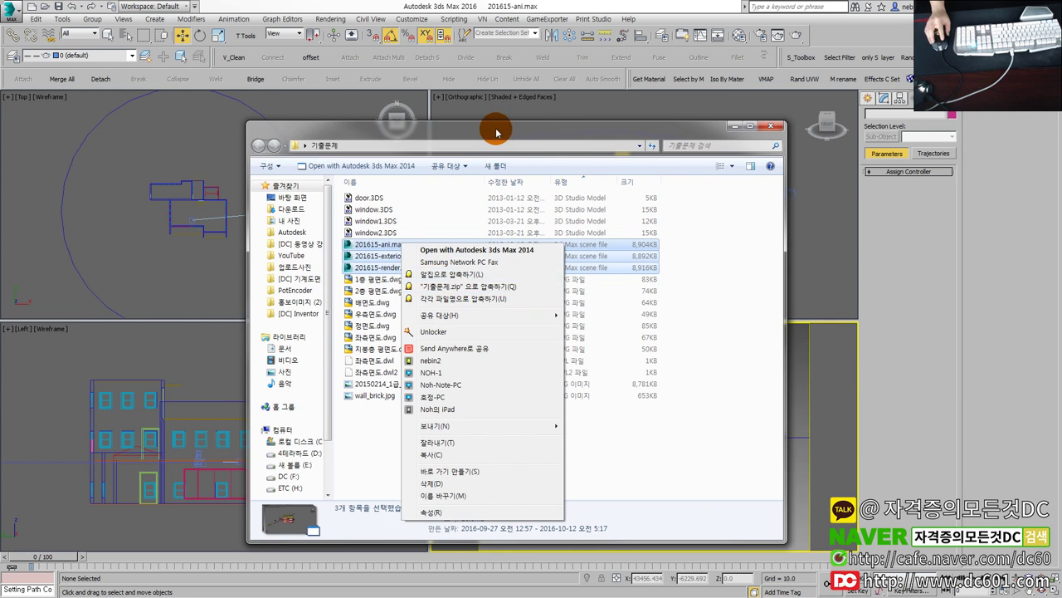
pyautogui.moveTo(497, 131); pyautogui.dragTo(517, 130)
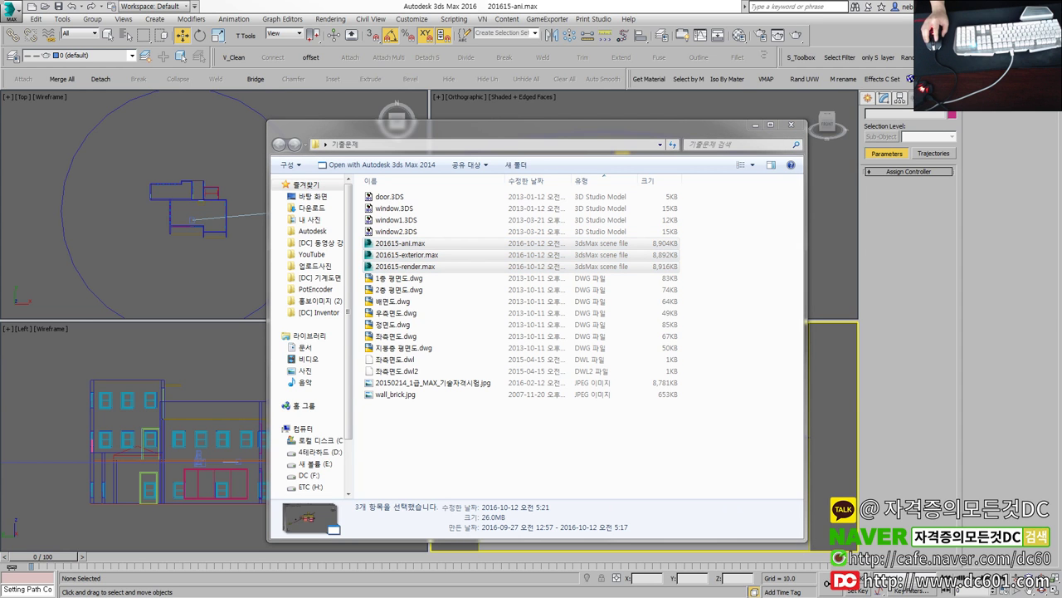
pyautogui.doubleClick(482, 383)
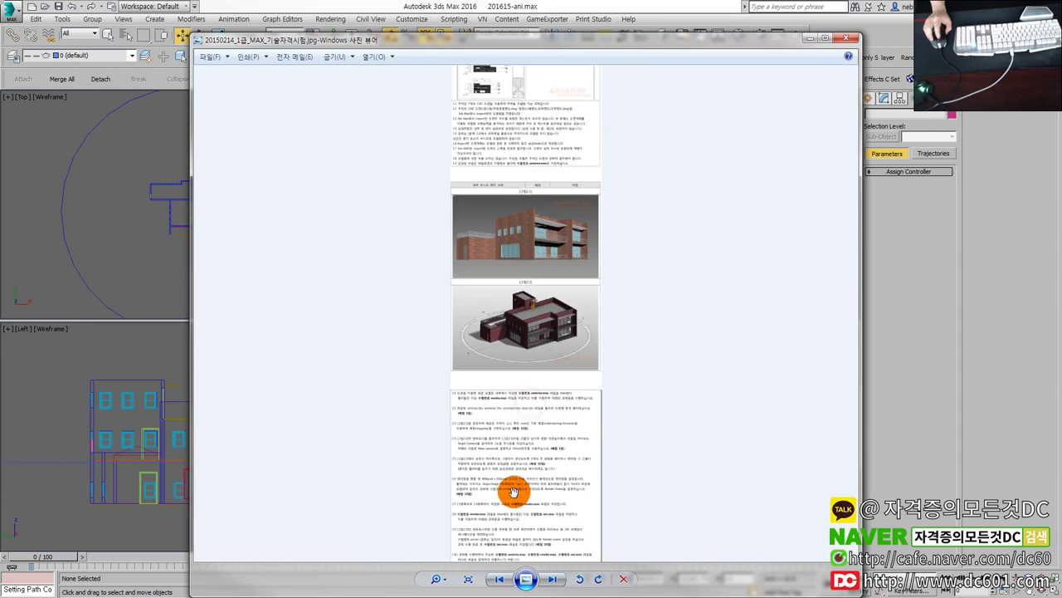
# Review exam items 2.2–2.10 in Photo Viewer, then close it and the Explorer window.
pyautogui.scroll(5, 532, 415)
pyautogui.moveTo(549, 475)
pyautogui.mouseDown()
pyautogui.moveTo(558, 359)
pyautogui.moveTo(603, 230)
pyautogui.mouseUp()
pyautogui.scroll(-1, 565, 332)
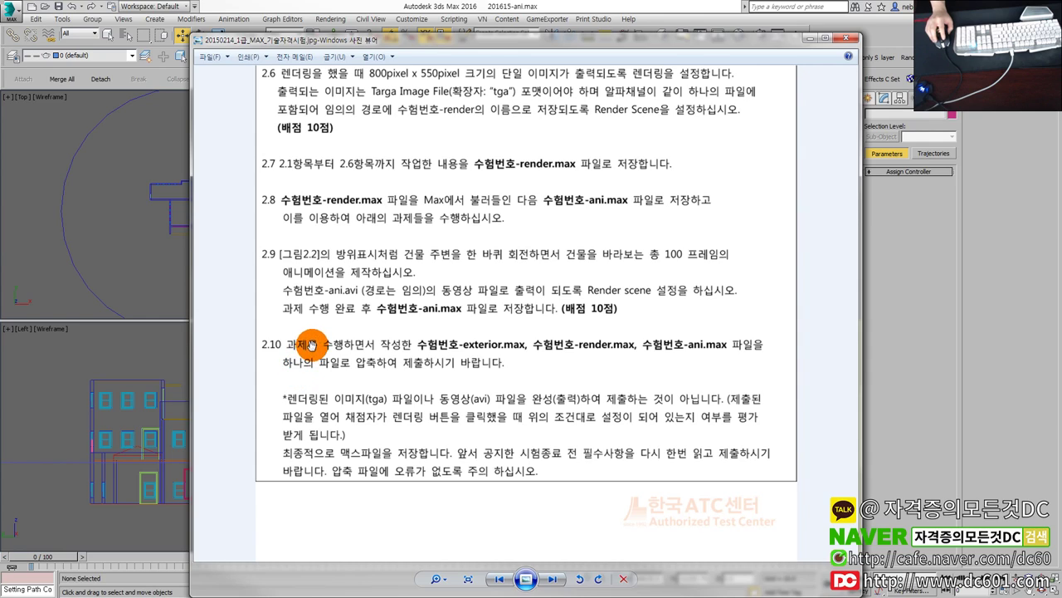
pyautogui.scroll(5, 348, 330)
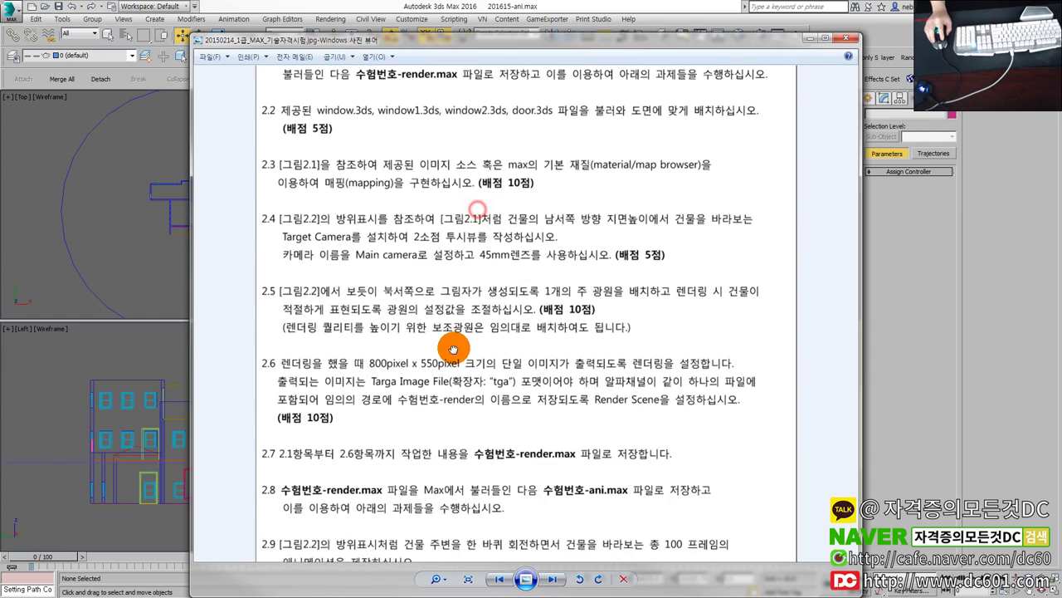
pyautogui.scroll(-1, 474, 294)
pyautogui.scroll(-4, 489, 246)
pyautogui.scroll(-1, 489, 248)
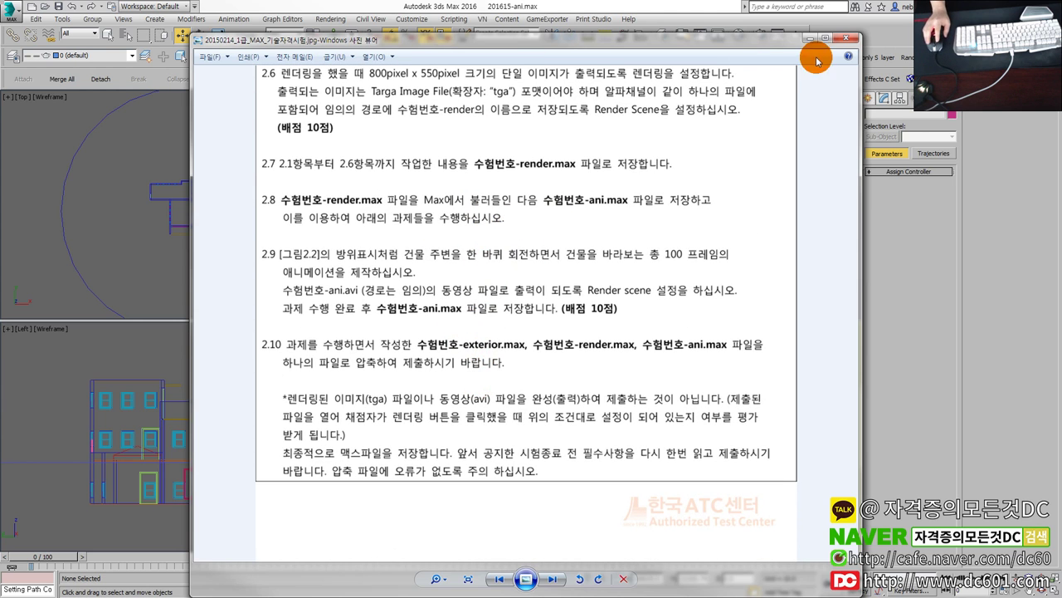
pyautogui.click(847, 39)
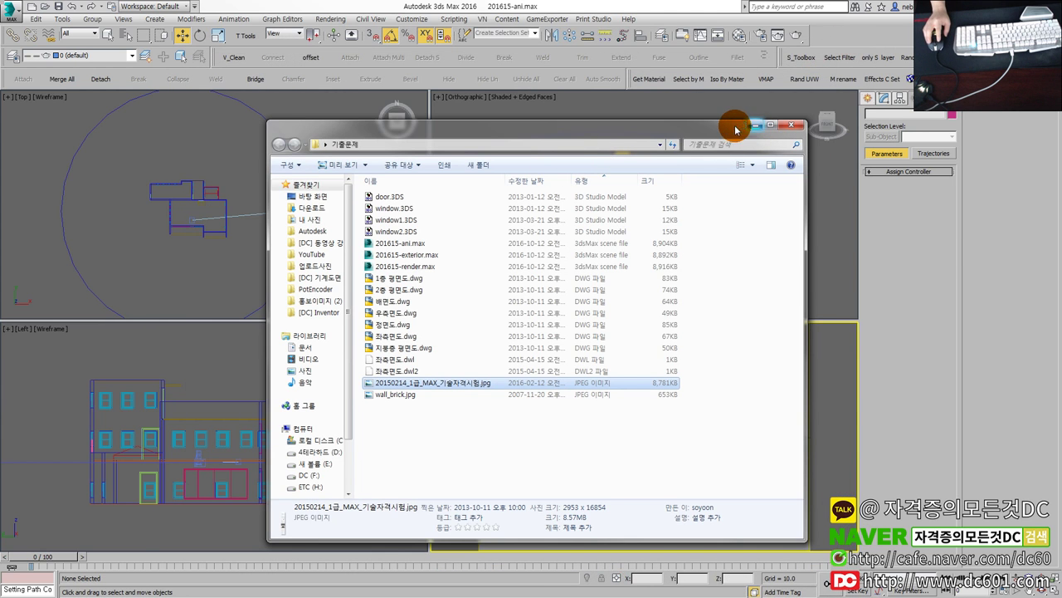
pyautogui.click(754, 125)
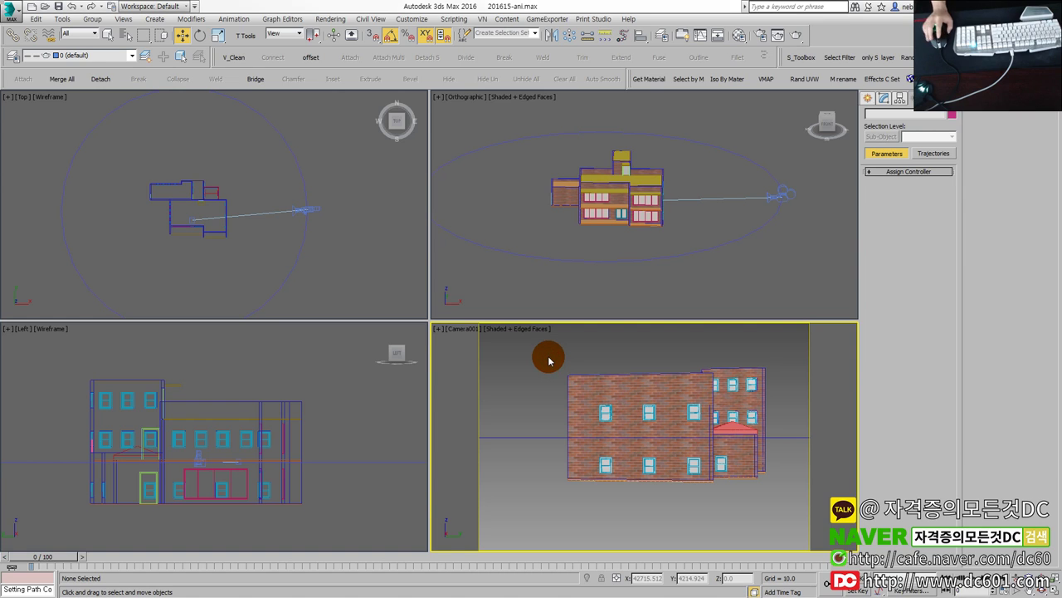
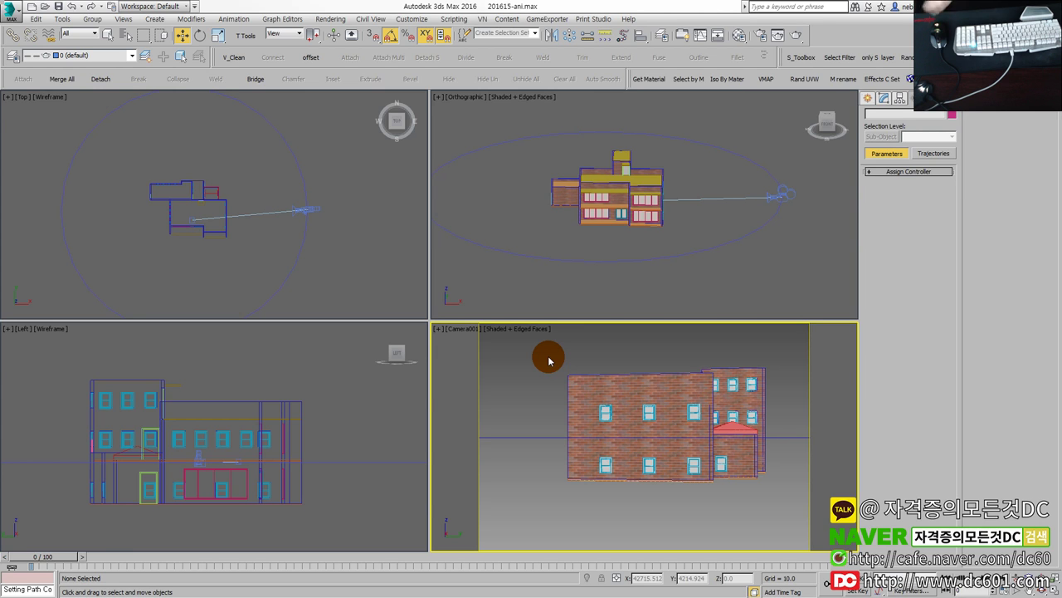
# Maximize the Orthographic viewport, orbit to a top-down view of the building and camera path, then switch to Chrome.
pyautogui.click(588, 279)
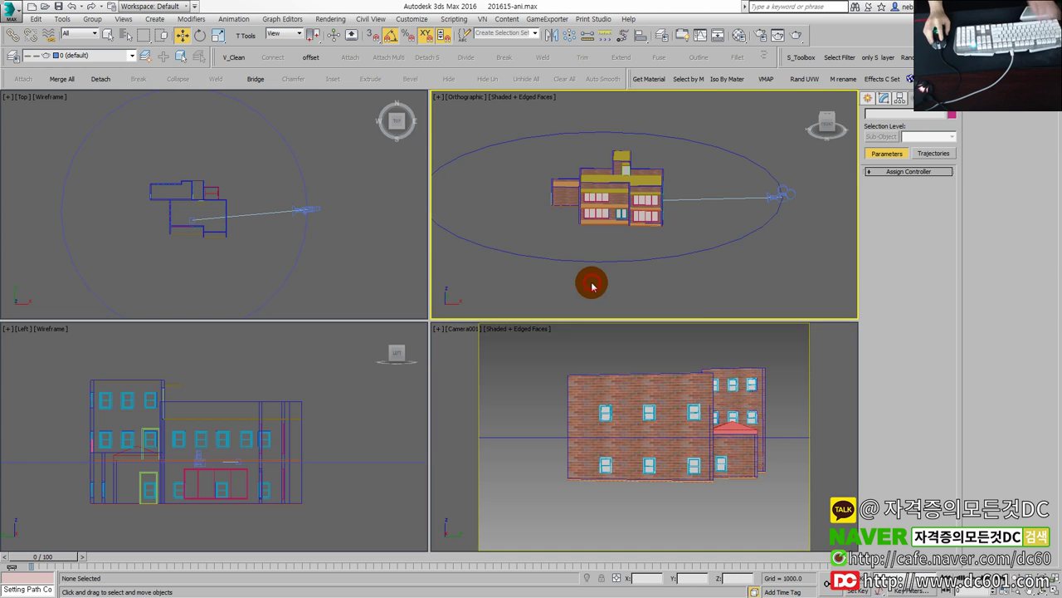
pyautogui.hotkey('alt', 'w')
pyautogui.moveTo(559, 294)
pyautogui.keyDown('alt'); pyautogui.mouseDown(button='middle')
pyautogui.moveTo(445, 344)
pyautogui.moveTo(470, 342)
pyautogui.mouseUp(button='middle'); pyautogui.keyUp('alt')
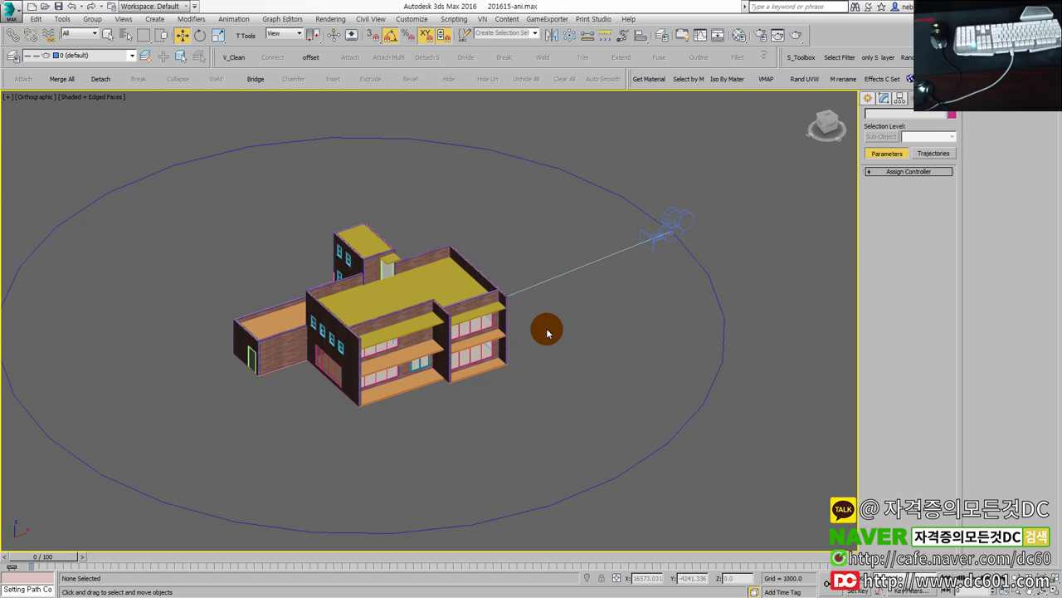
pyautogui.click(547, 332)
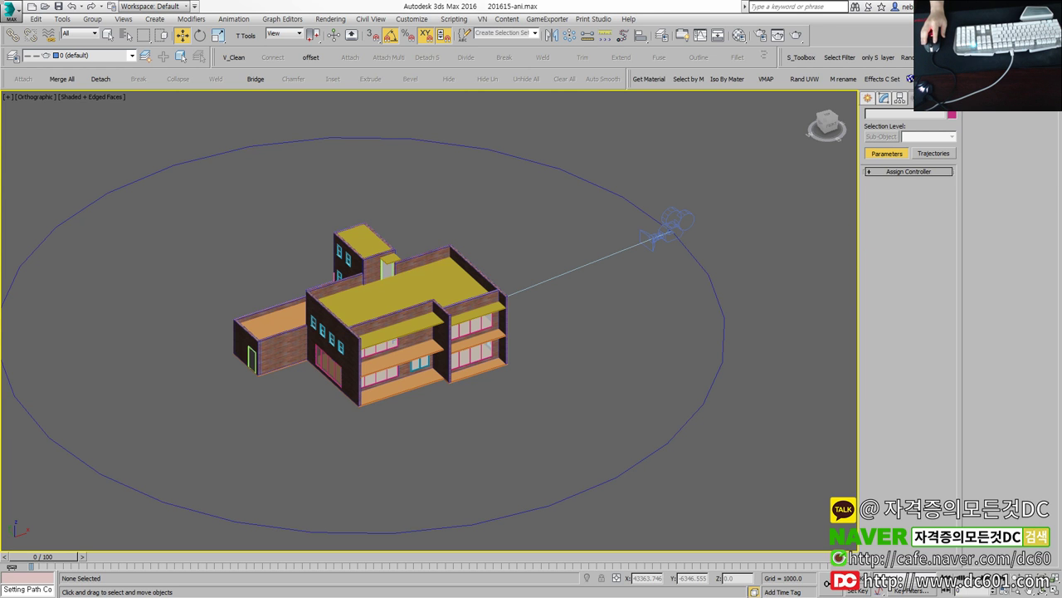
pyautogui.hotkey('alt', 'Tab')
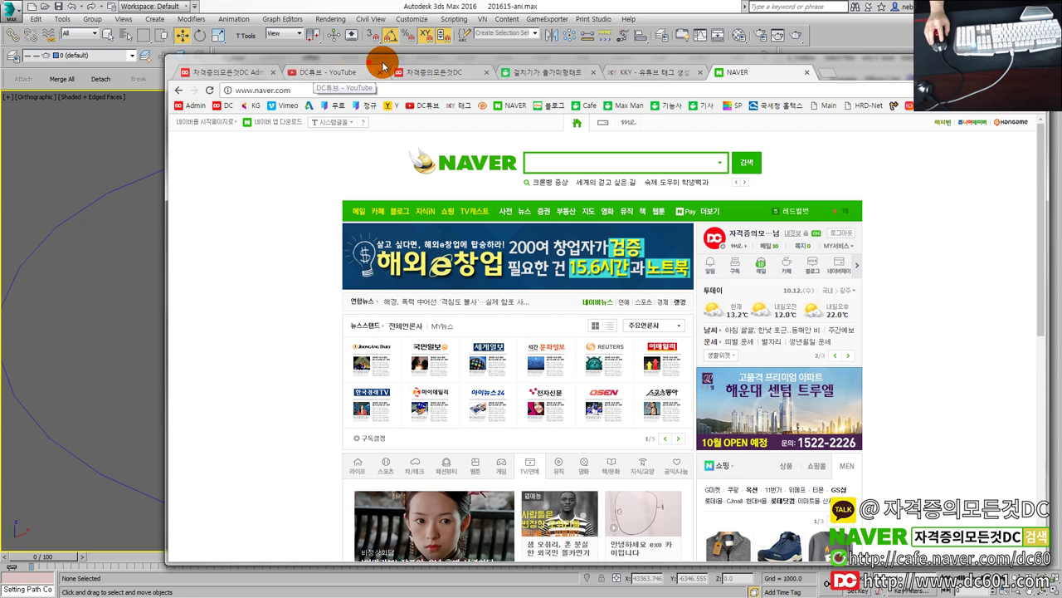
# Switch Chrome to the 자격증의모든것DC tab and scroll through the 수강생 갤러리 interior renders.
pyautogui.moveTo(367, 66)
pyautogui.mouseDown()
pyautogui.moveTo(874, 99)
pyautogui.moveTo(739, 77)
pyautogui.mouseUp()
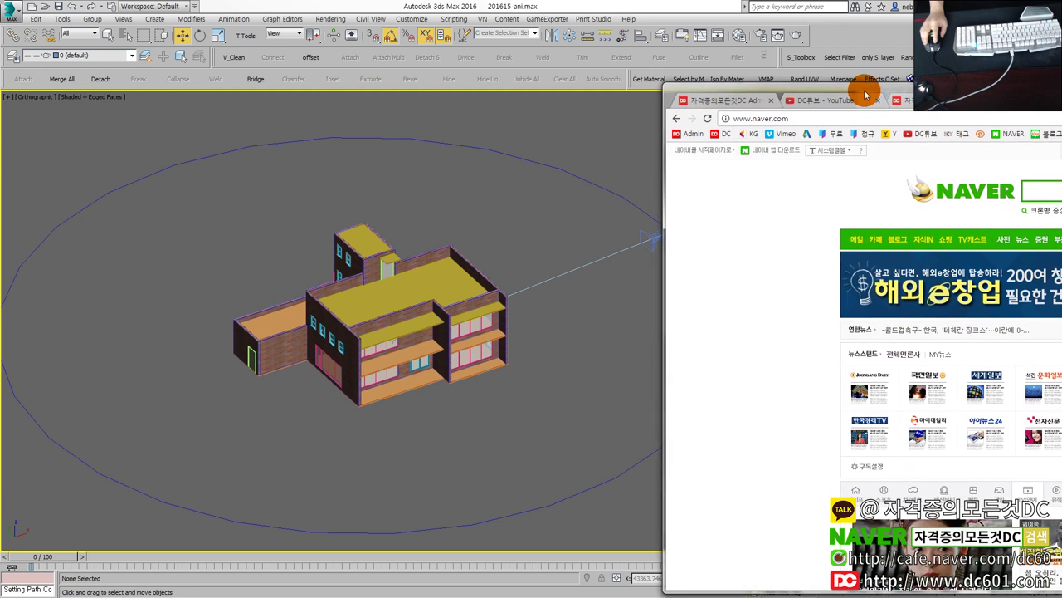
pyautogui.click(820, 83)
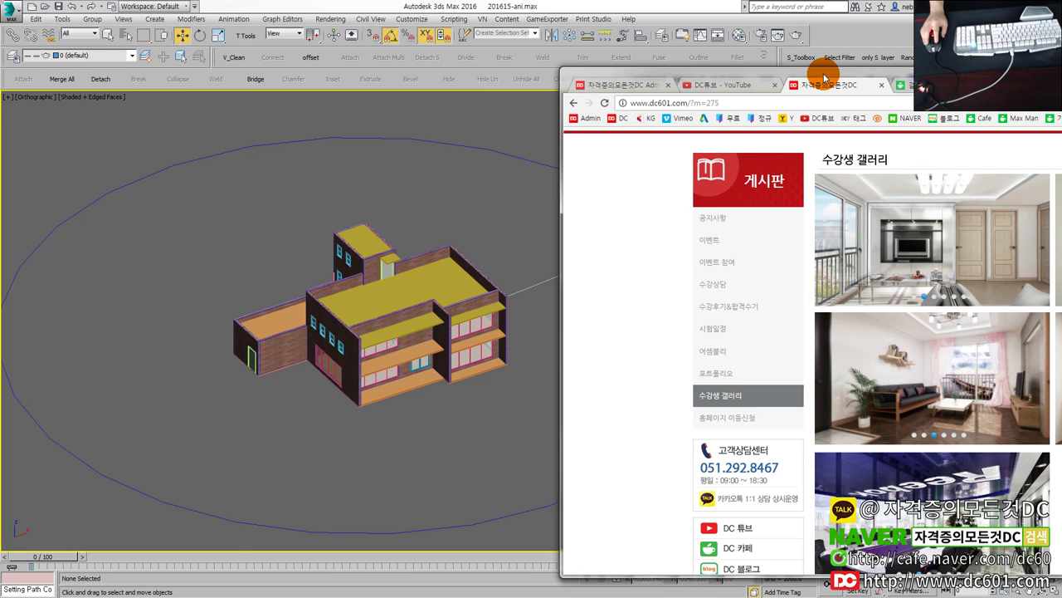
pyautogui.moveTo(824, 77); pyautogui.dragTo(432, 1)
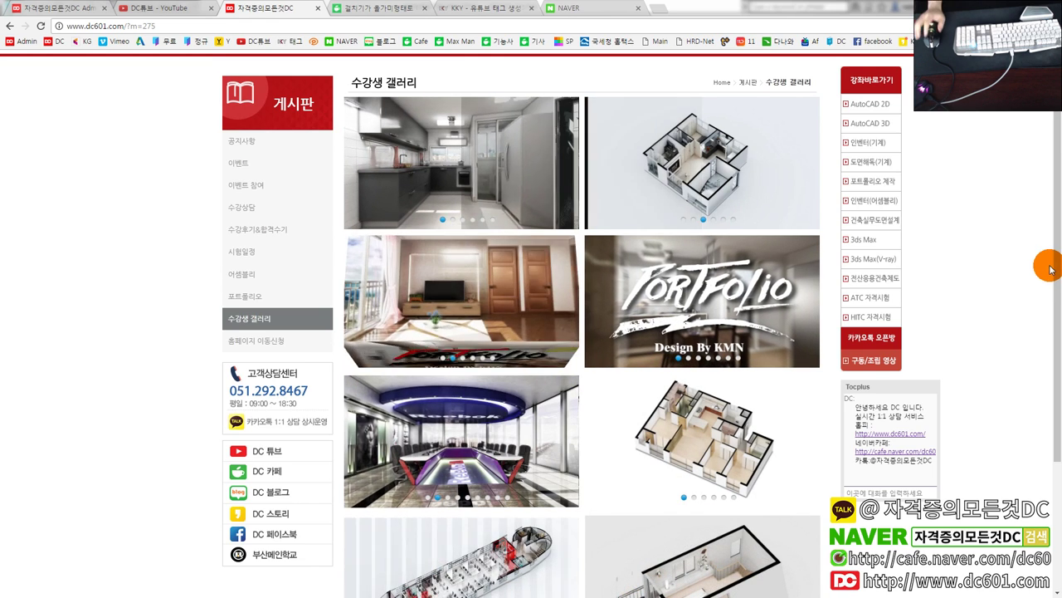
pyautogui.scroll(-1, 813, 275)
pyautogui.scroll(-1, 921, 289)
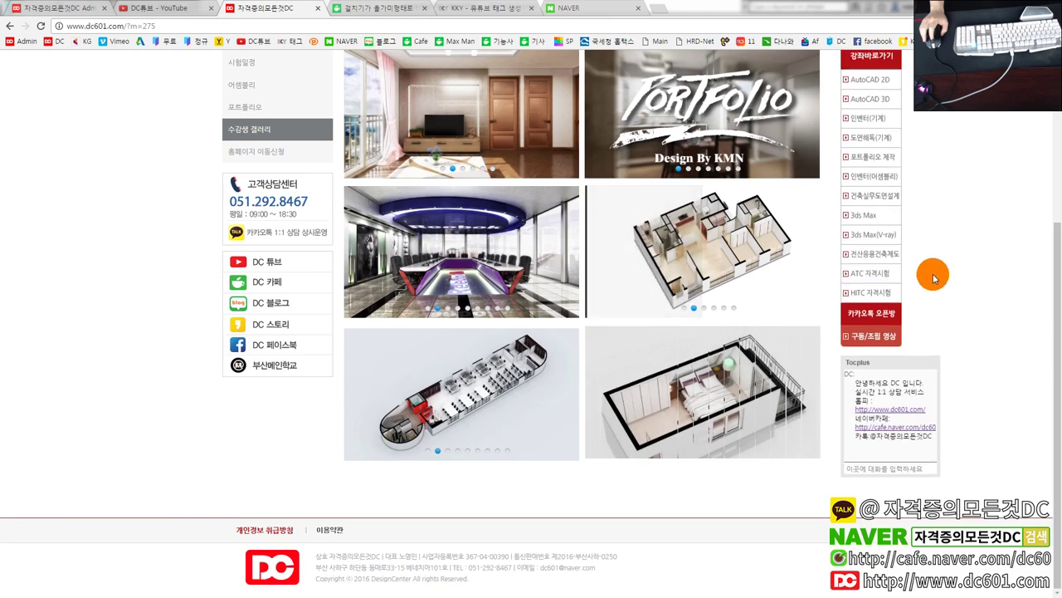
pyautogui.scroll(2, 847, 365)
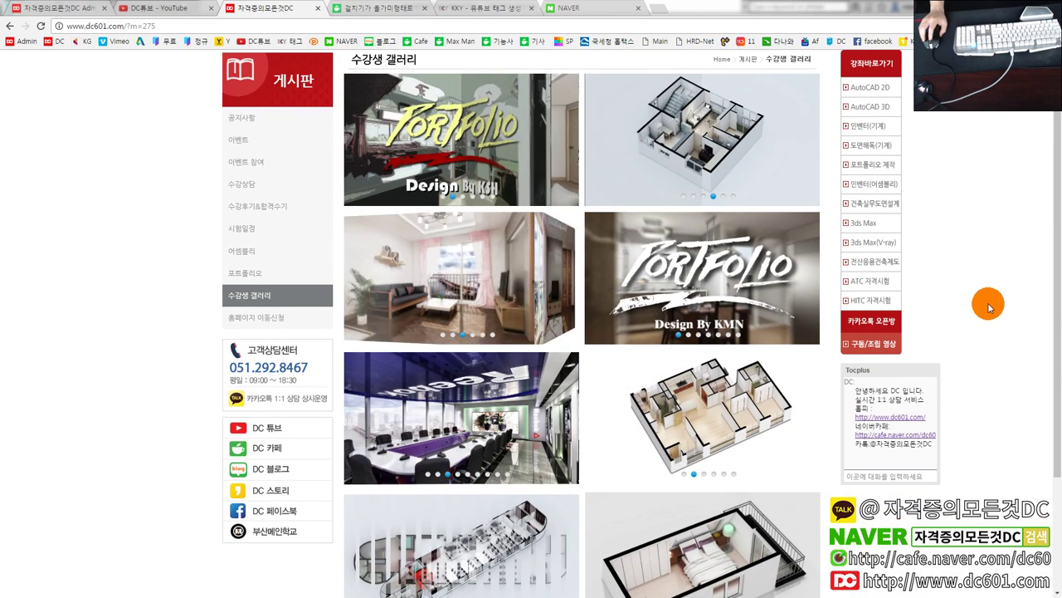
pyautogui.scroll(1, 978, 297)
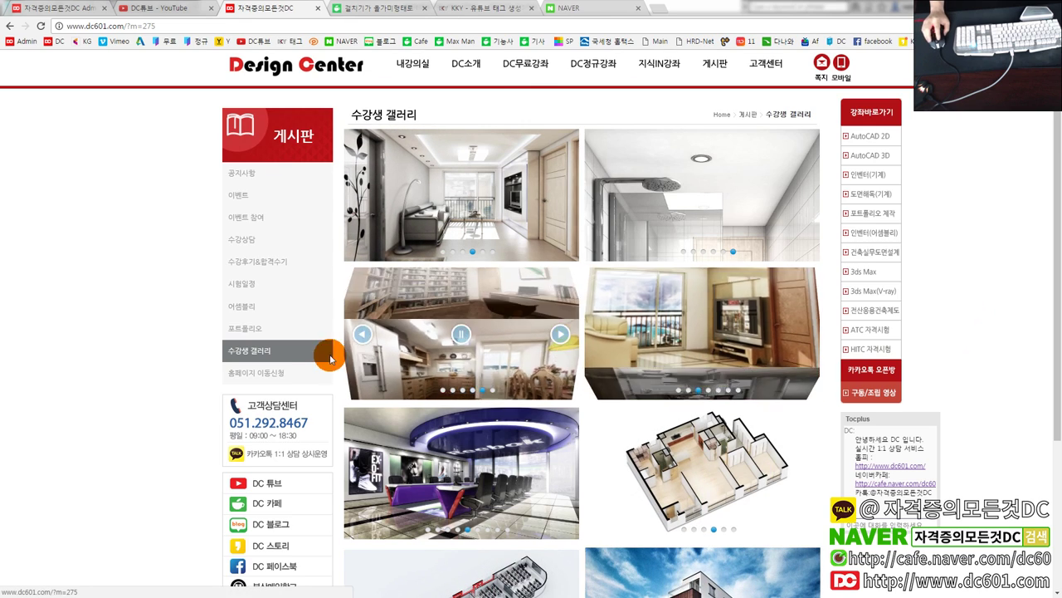
pyautogui.scroll(1, 291, 349)
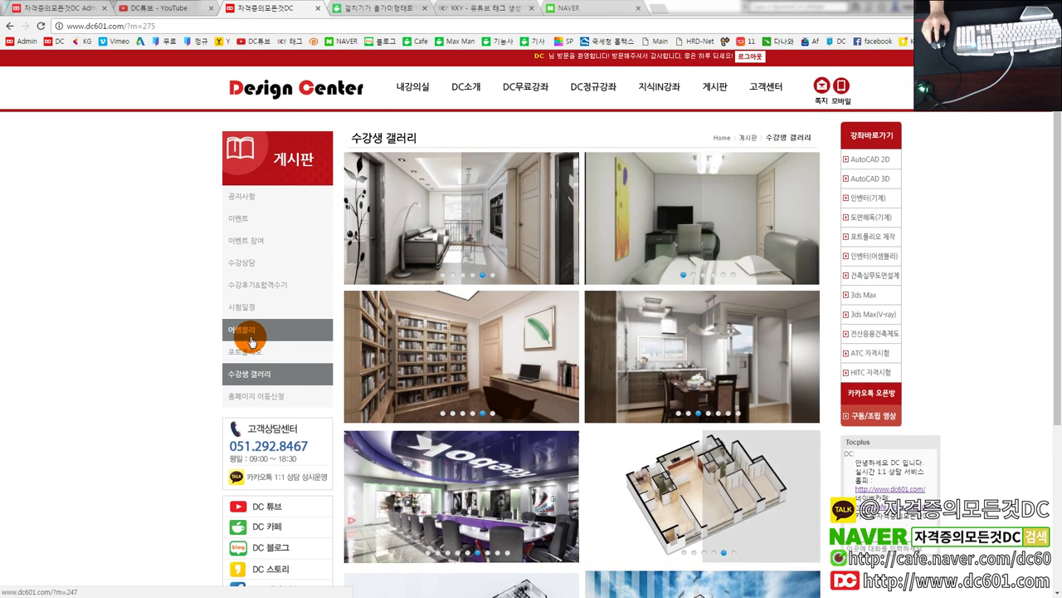
# Open the first post on the 포트폴리오 board and start its embedded video, dismissing the ad.
pyautogui.click(250, 360)
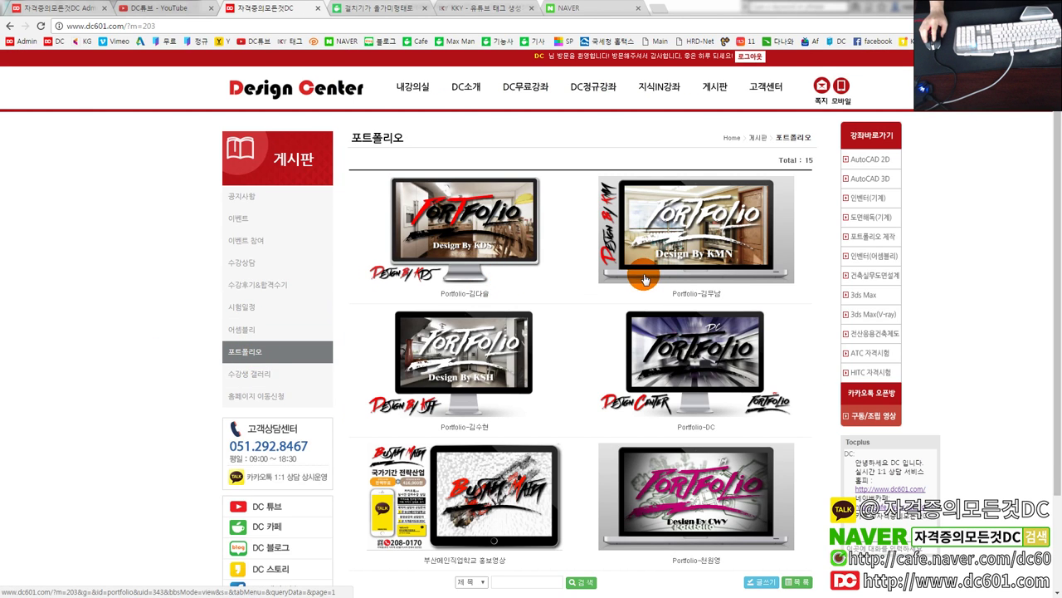
pyautogui.click(527, 264)
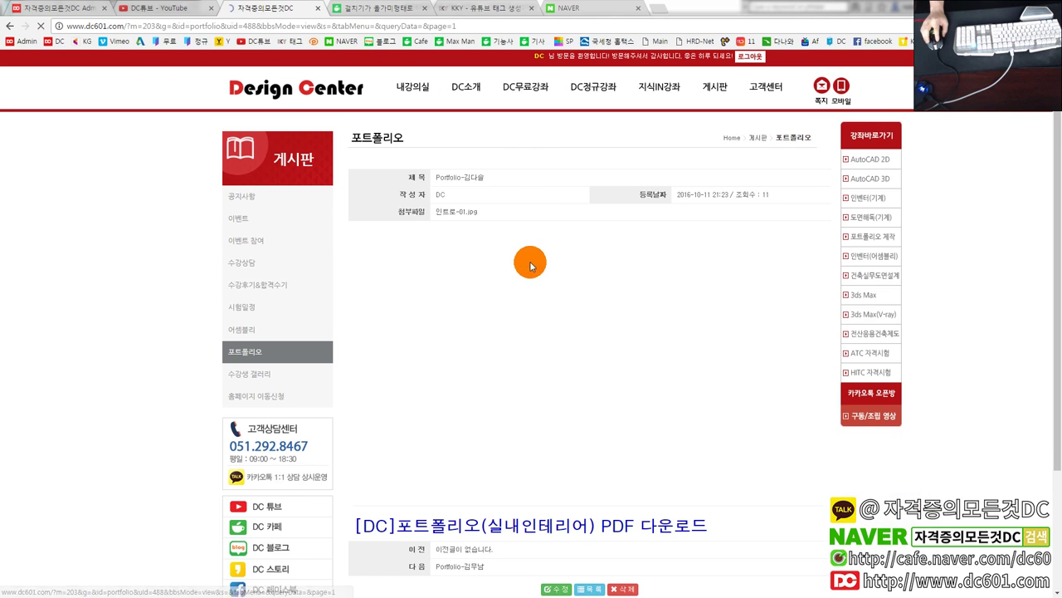
pyautogui.scroll(-1, 585, 299)
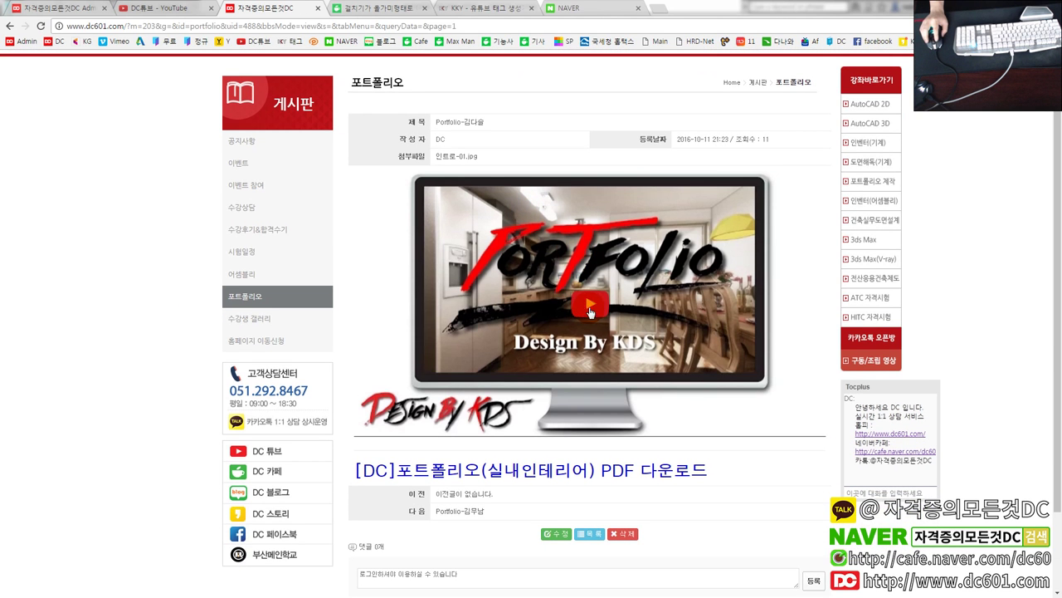
pyautogui.click(506, 390)
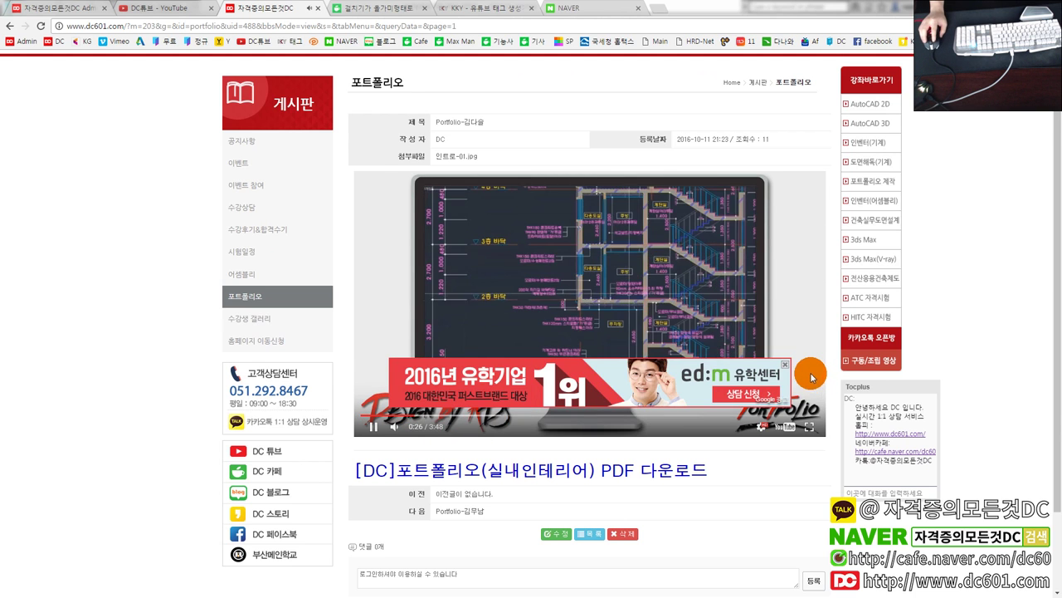
pyautogui.click(801, 361)
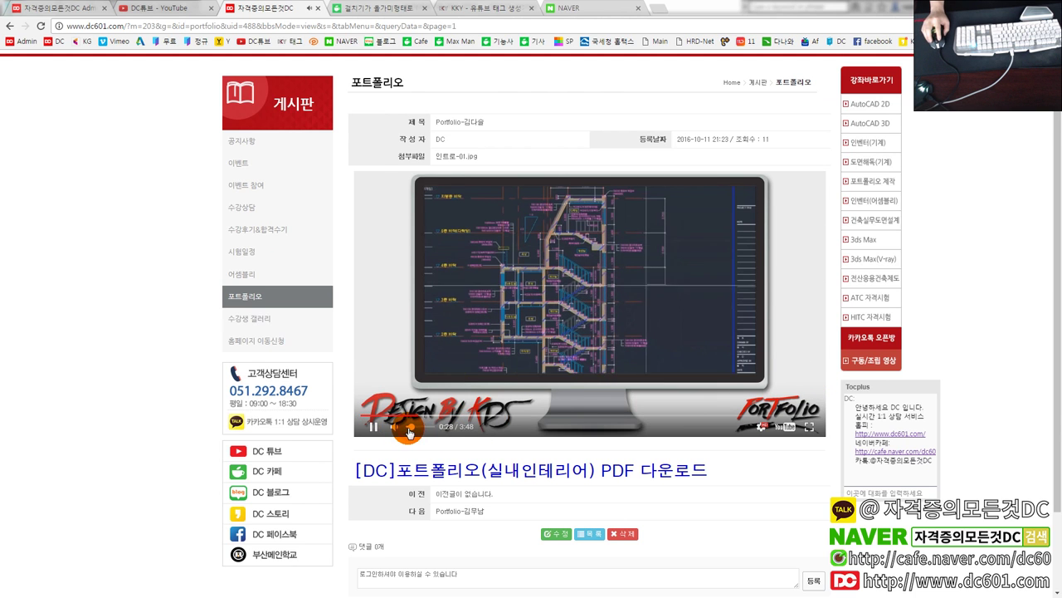
# Scrub the portfolio video forward through 1:49 and 2:57, then pause it at 3:20.
pyautogui.moveTo(523, 417); pyautogui.dragTo(463, 418)
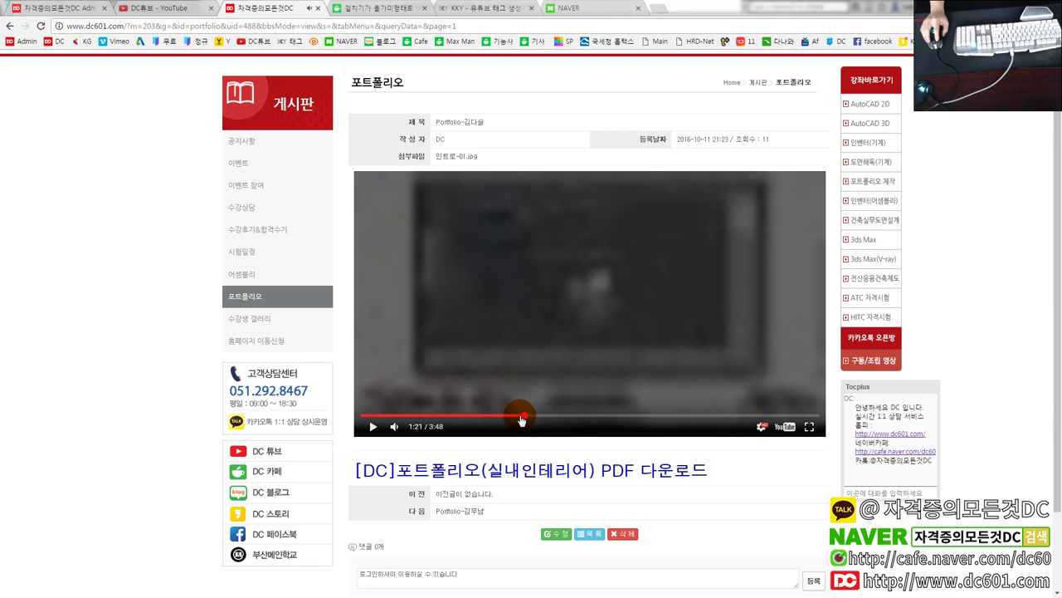
pyautogui.click(580, 416)
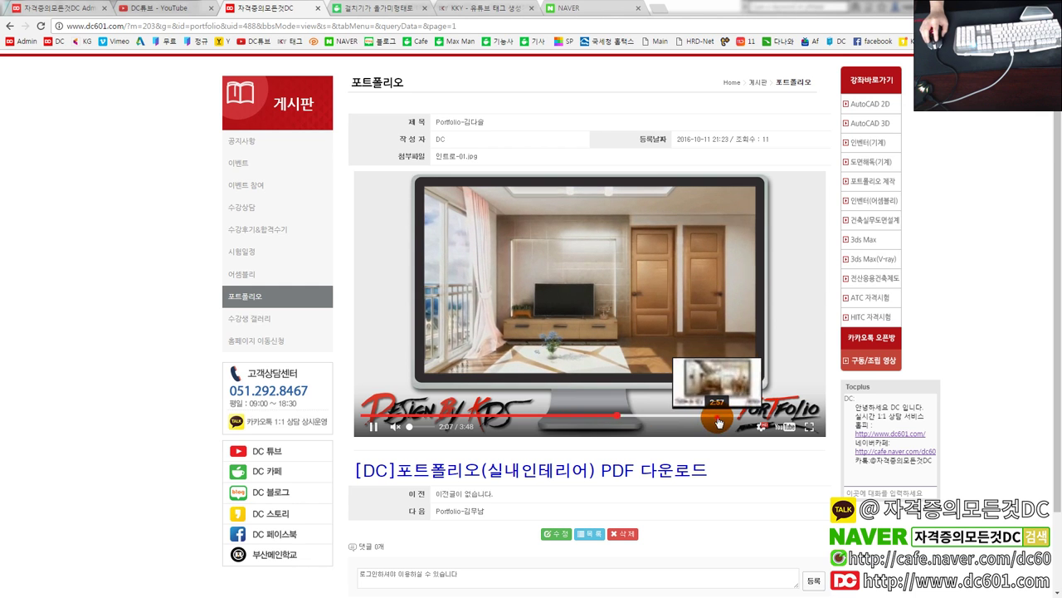
pyautogui.moveTo(639, 419); pyautogui.dragTo(730, 419)
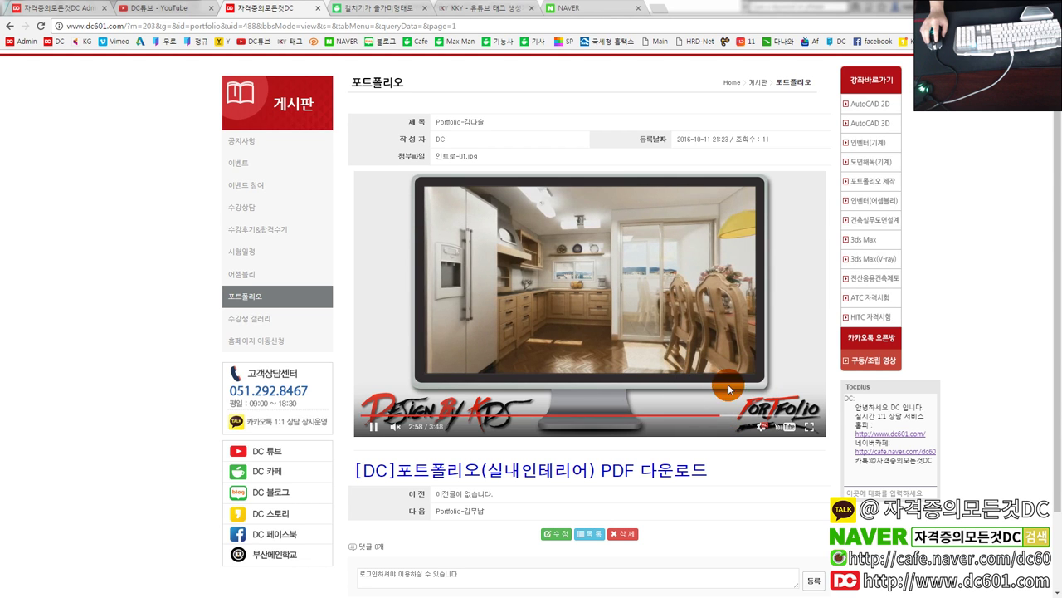
pyautogui.click(465, 371)
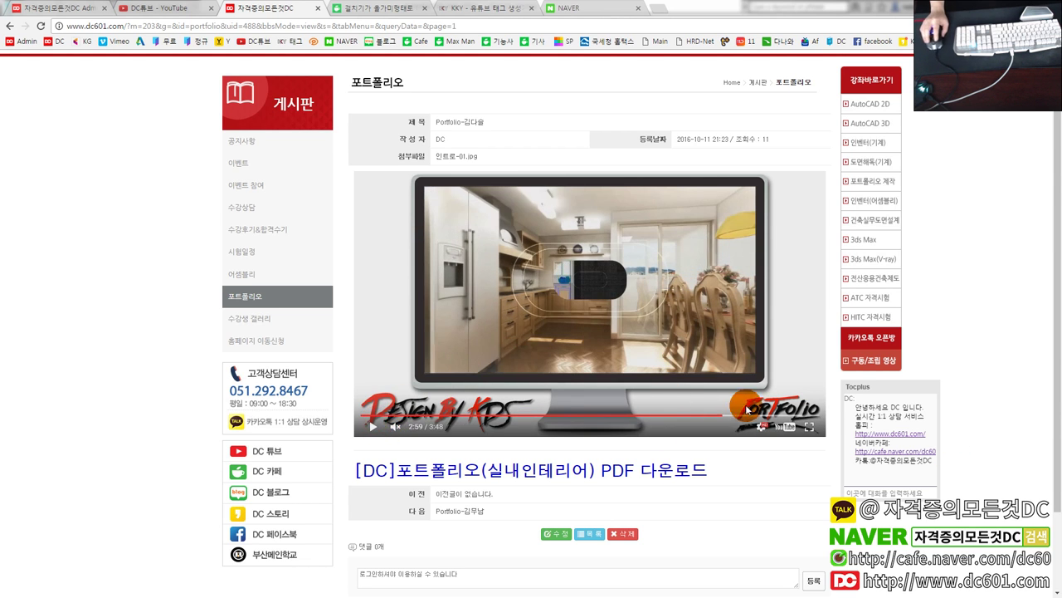
pyautogui.moveTo(746, 409); pyautogui.dragTo(719, 410)
pyautogui.click(373, 430)
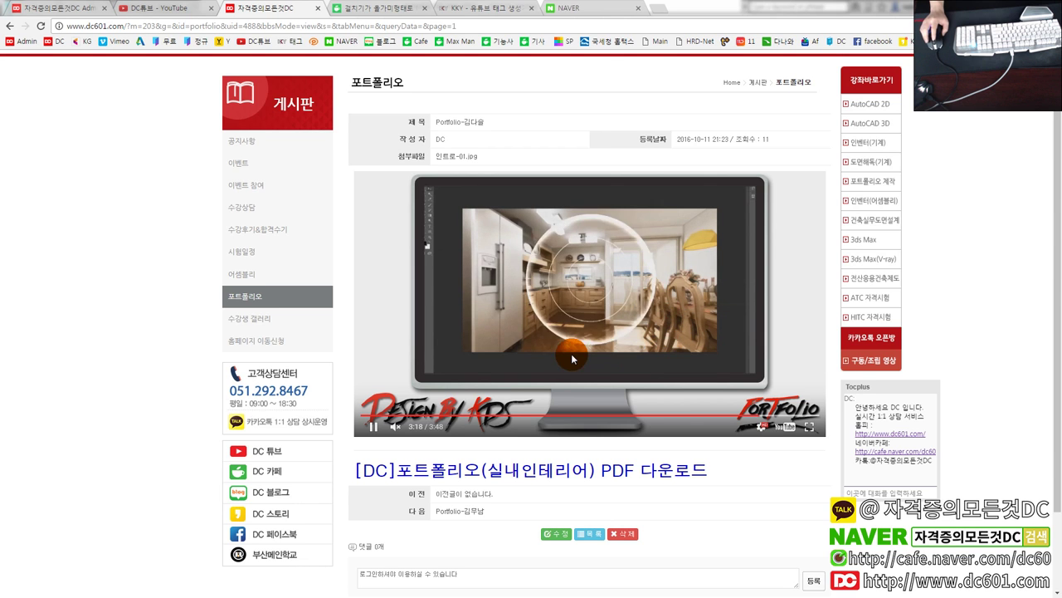
pyautogui.click(434, 379)
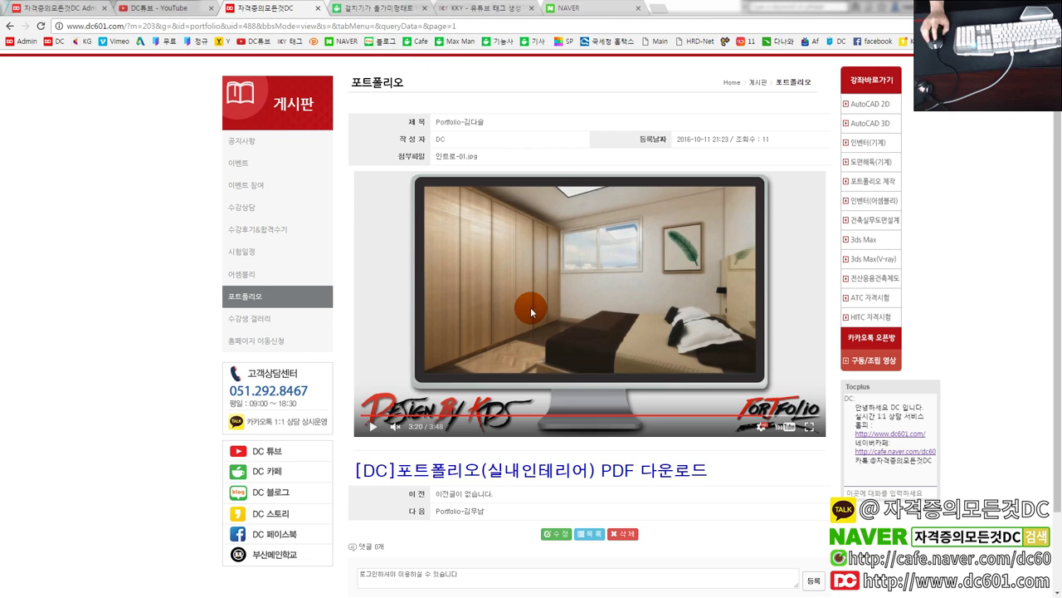
# Download [DC]포트폴리오(실내인테리어).pdf, show it in its folder, then close the Explorer window.
pyautogui.click(495, 467)
pyautogui.click(546, 366)
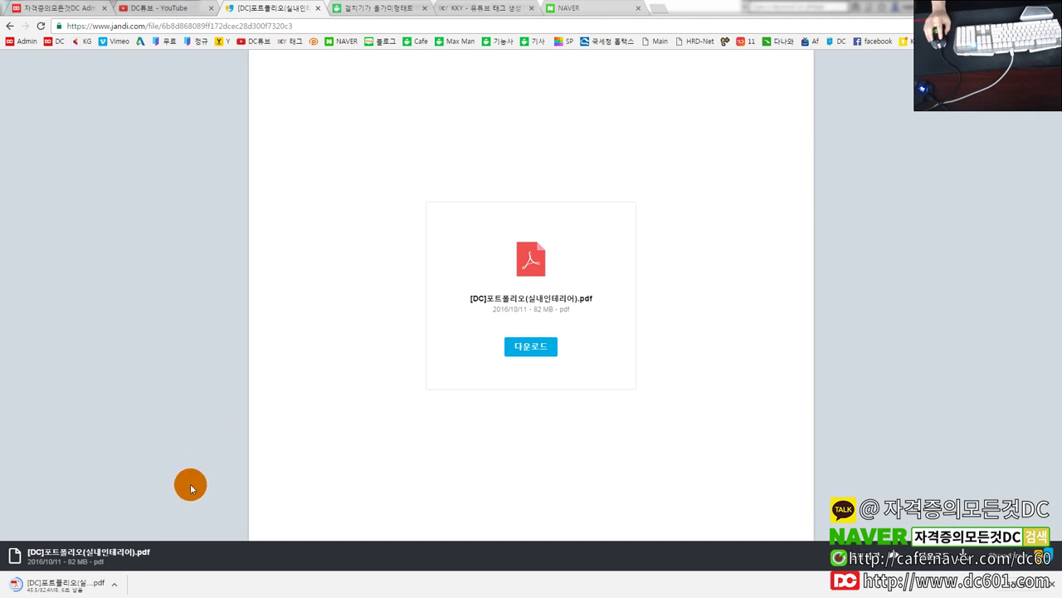
pyautogui.click(114, 586)
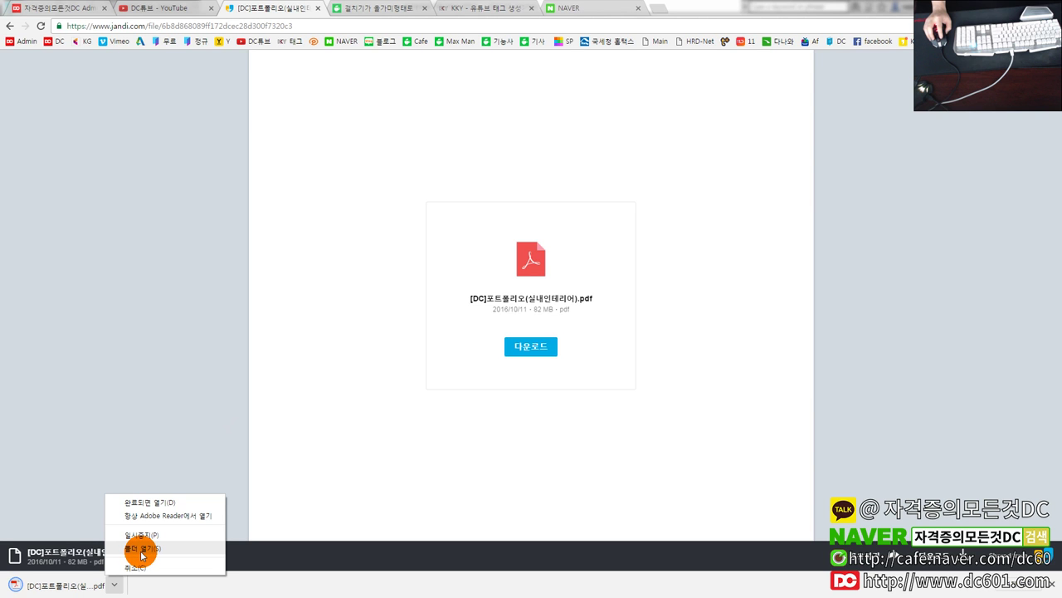
pyautogui.click(143, 548)
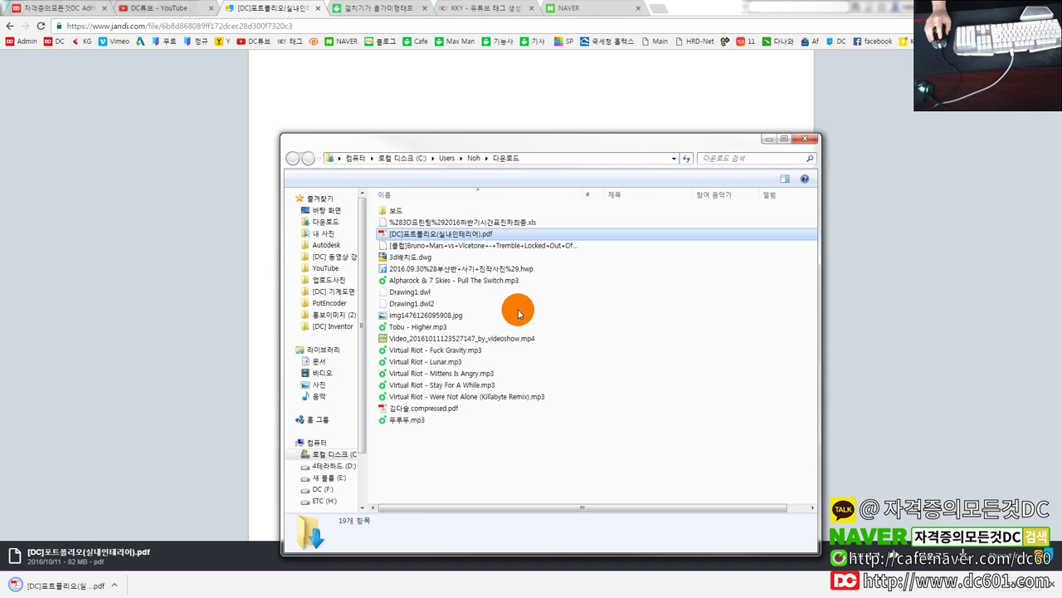
pyautogui.hotkey('alt', 'F4')
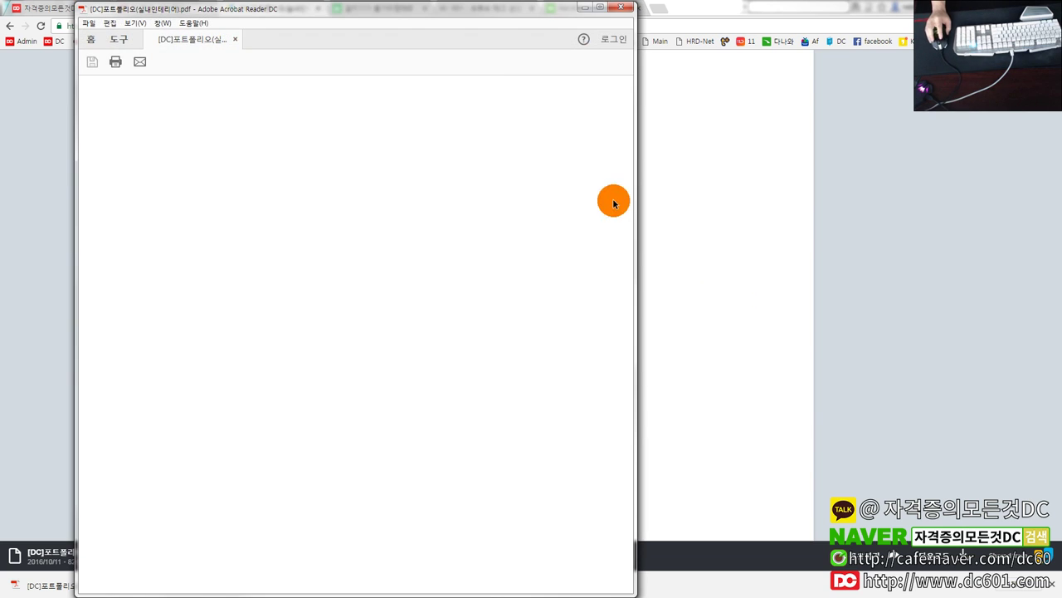
# Maximize Acrobat Reader, dismiss the start page, and open the third file in the portfolio.
pyautogui.moveTo(408, 7); pyautogui.dragTo(451, 41)
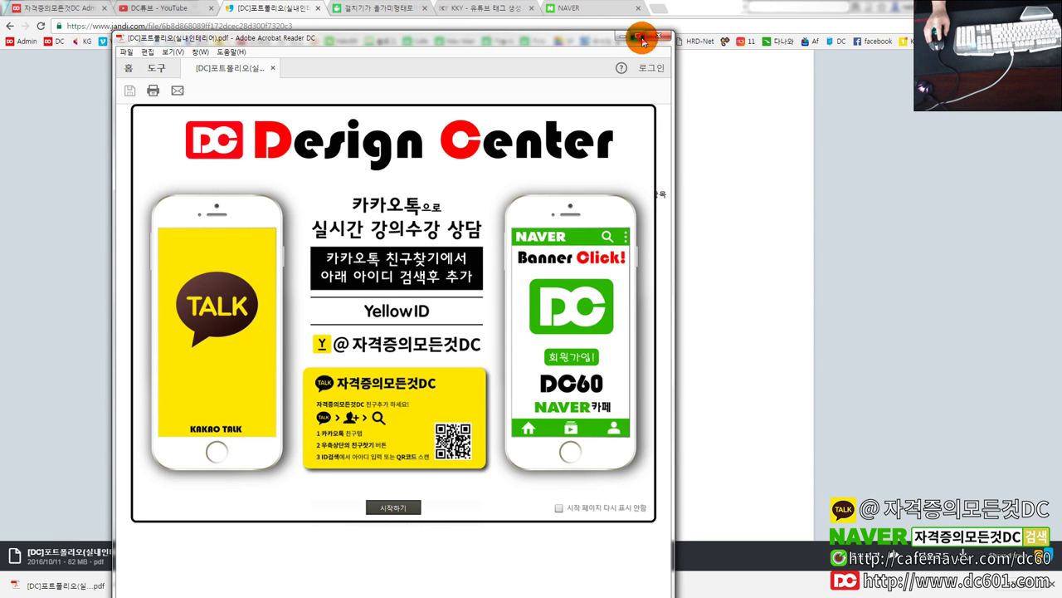
pyautogui.click(641, 37)
pyautogui.click(283, 475)
pyautogui.click(417, 308)
pyautogui.click(220, 367)
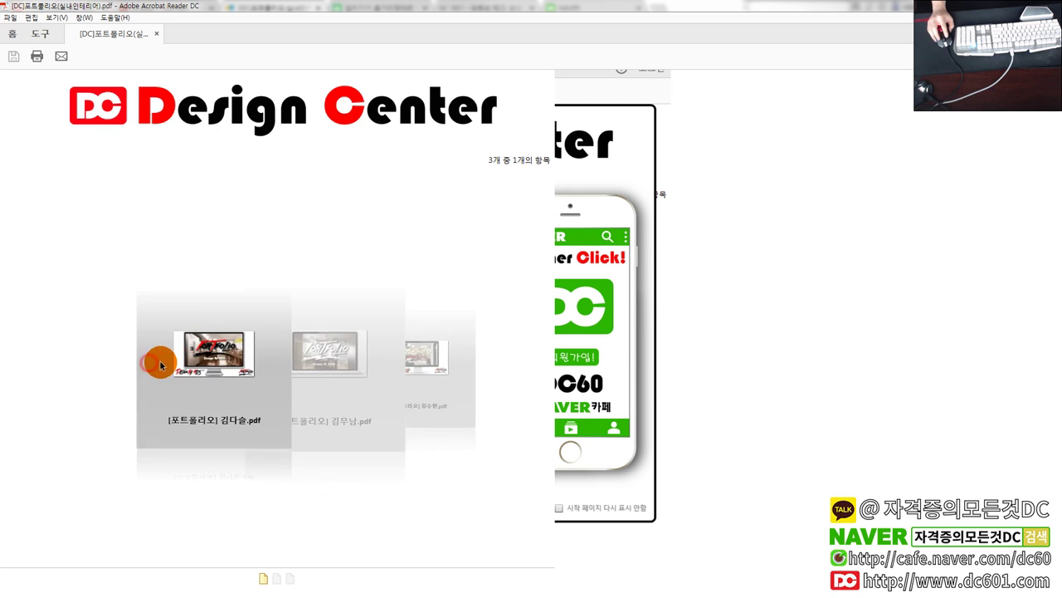
pyautogui.click(391, 391)
pyautogui.click(438, 390)
pyautogui.doubleClick(301, 365)
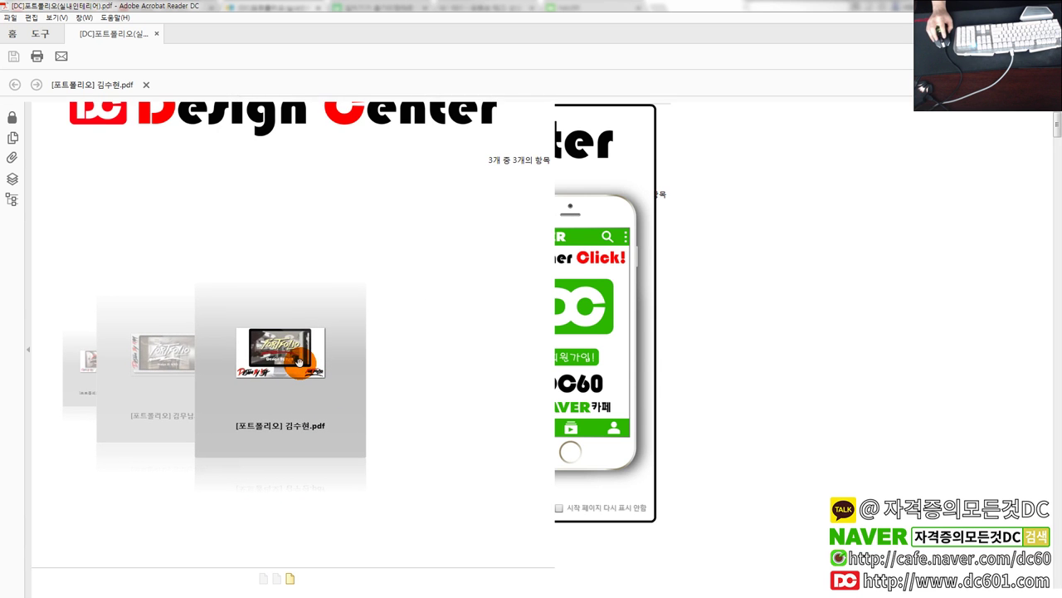
# Scroll the third portfolio file and follow its Portfolio video link to YouTube.
pyautogui.scroll(-3, 666, 353)
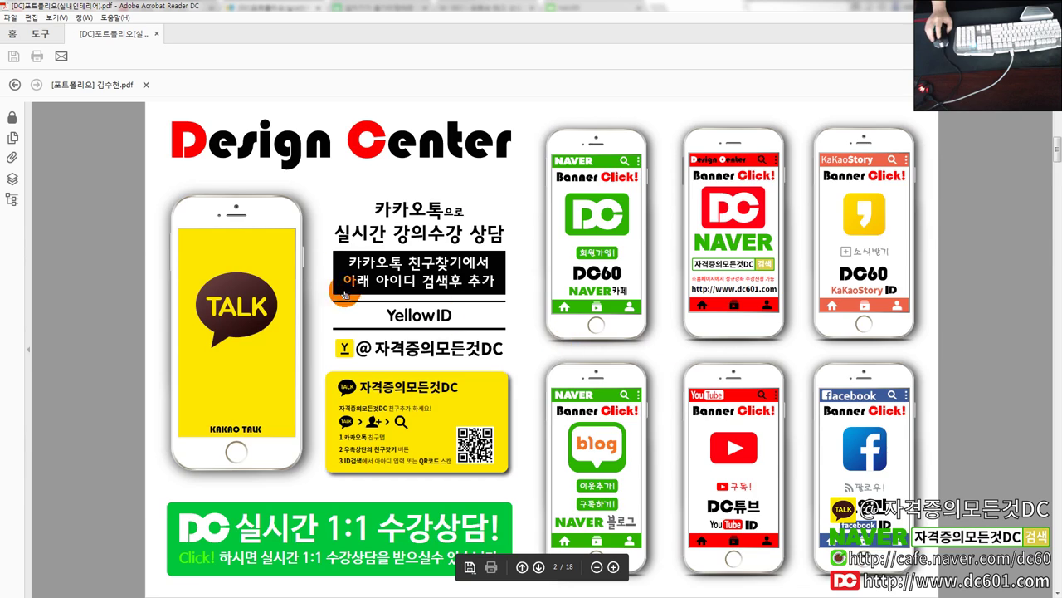
pyautogui.scroll(-1, 330, 262)
pyautogui.scroll(-1, 415, 291)
pyautogui.scroll(1, 498, 312)
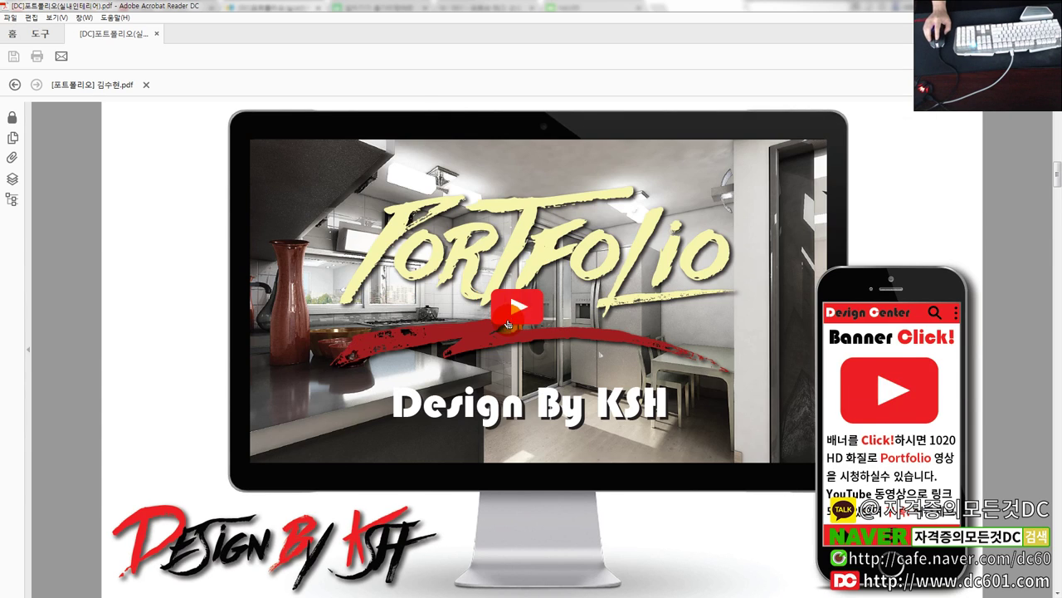
pyautogui.scroll(1, 210, 243)
pyautogui.scroll(-1, 182, 240)
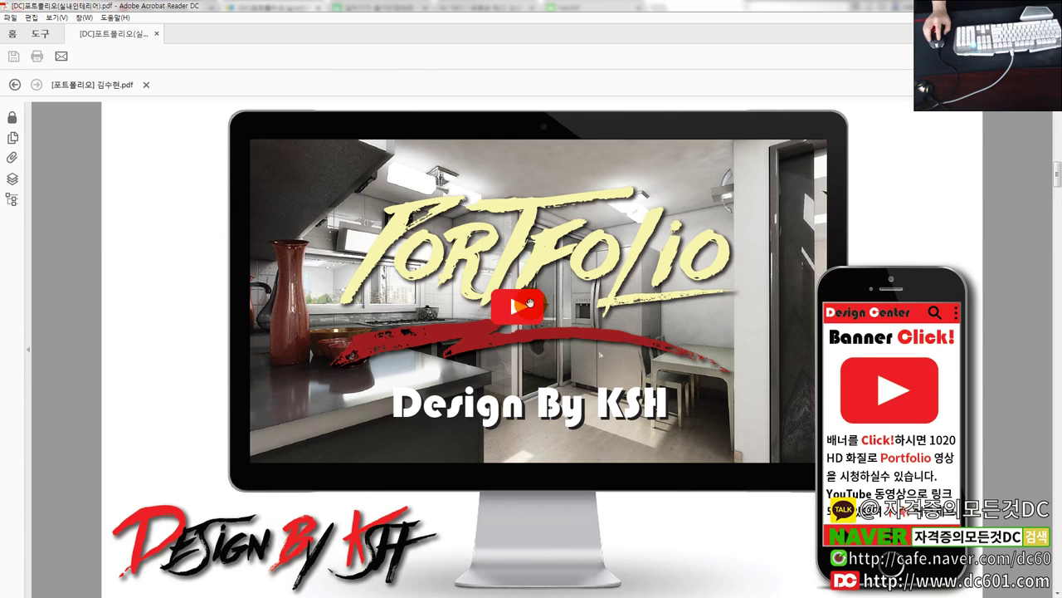
pyautogui.click(517, 312)
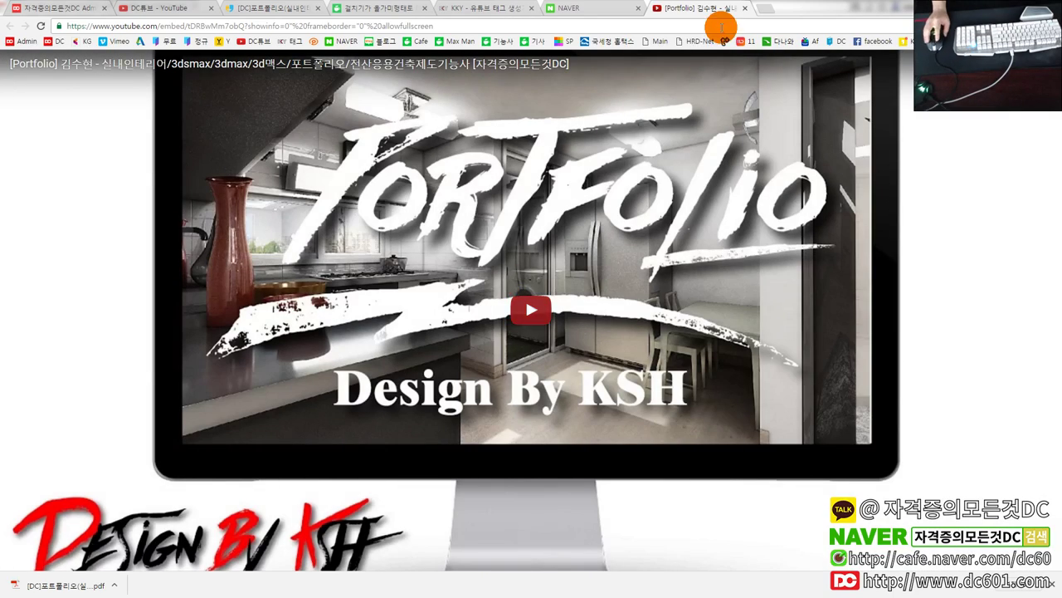
# Play then pause the portfolio YouTube video, close its tab, and return to Acrobat Reader.
pyautogui.click(558, 297)
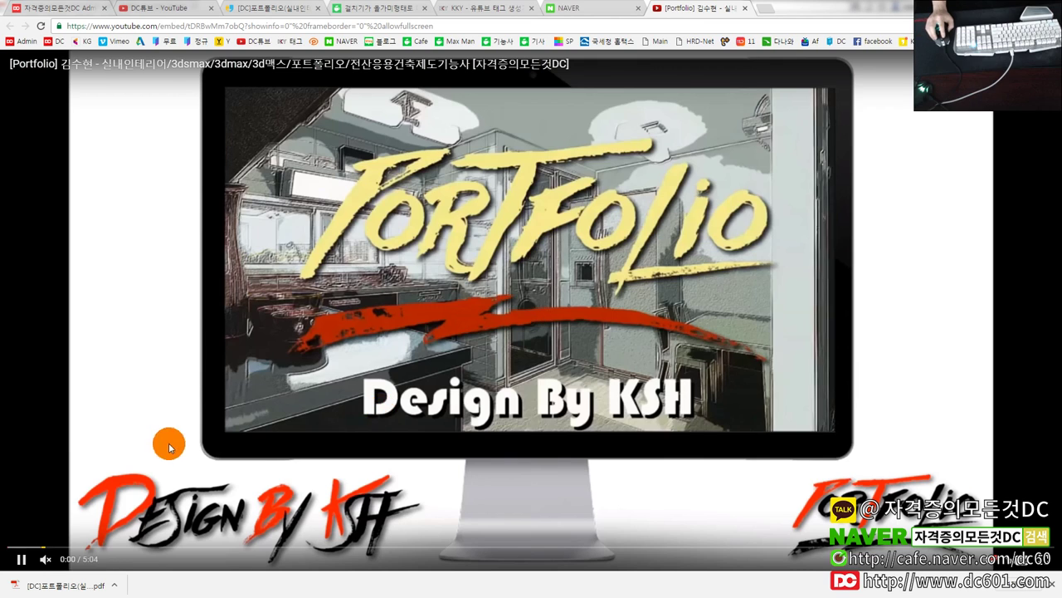
pyautogui.click(22, 559)
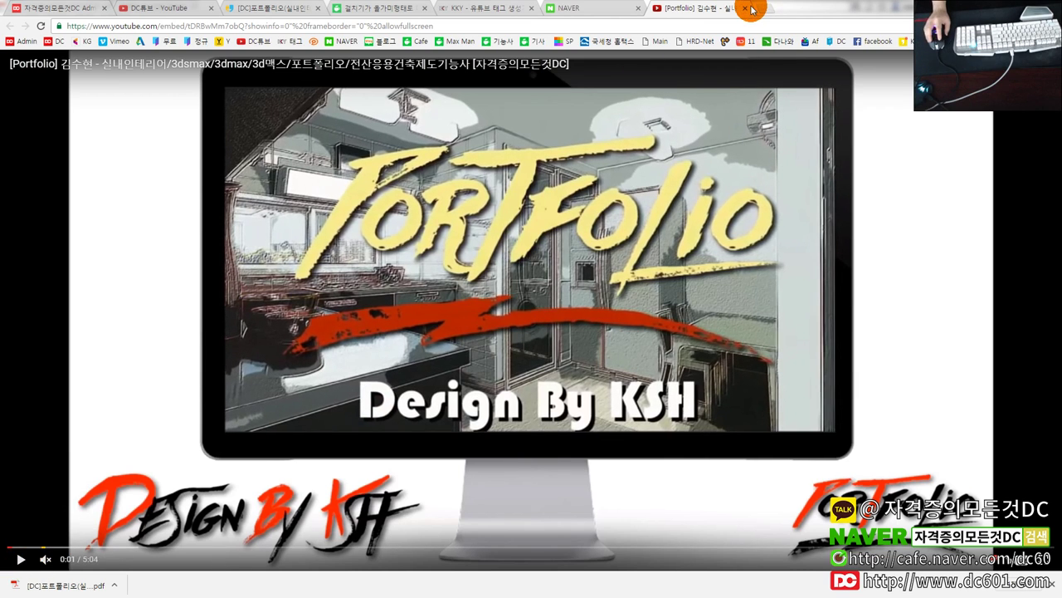
pyautogui.click(747, 10)
pyautogui.hotkey('alt', 'Tab')
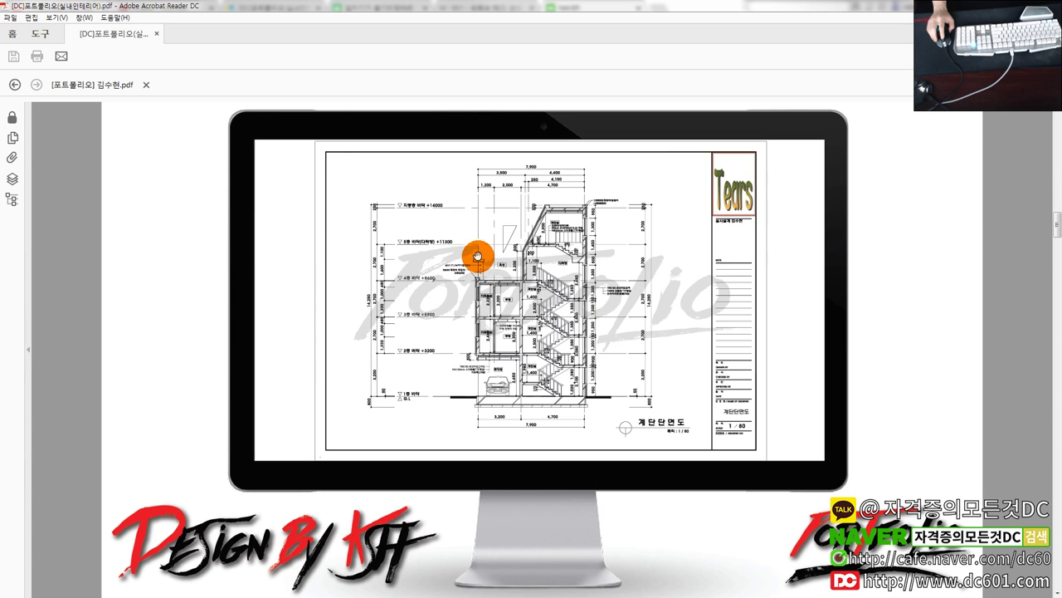
# Page down through the portfolio renders to the bedroom page, then restore down the Acrobat window.
pyautogui.scroll(-1, 747, 283)
pyautogui.scroll(-1, 705, 286)
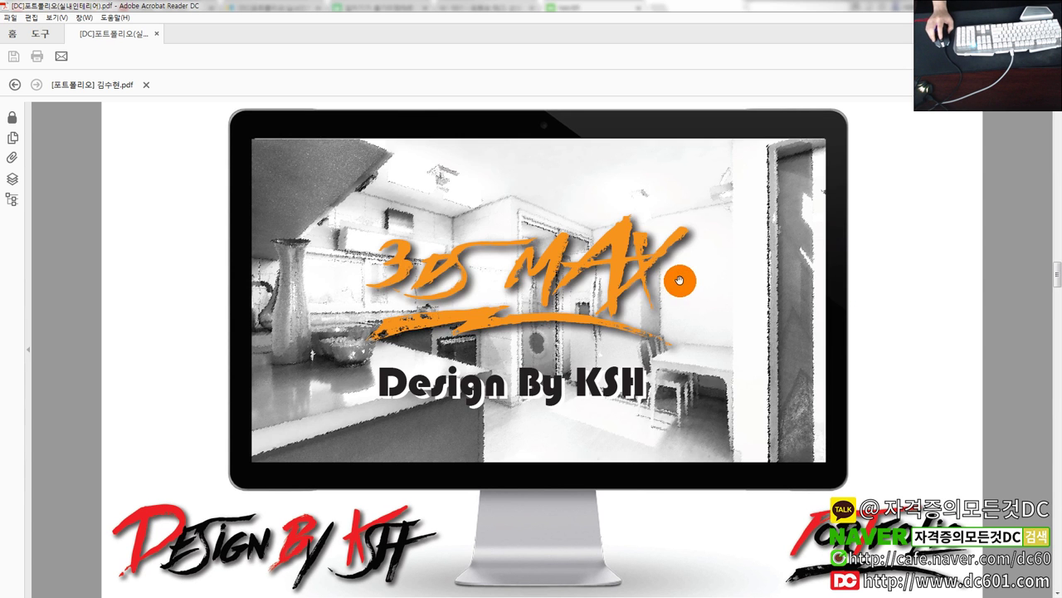
pyautogui.scroll(-1, 656, 274)
pyautogui.scroll(-1, 802, 281)
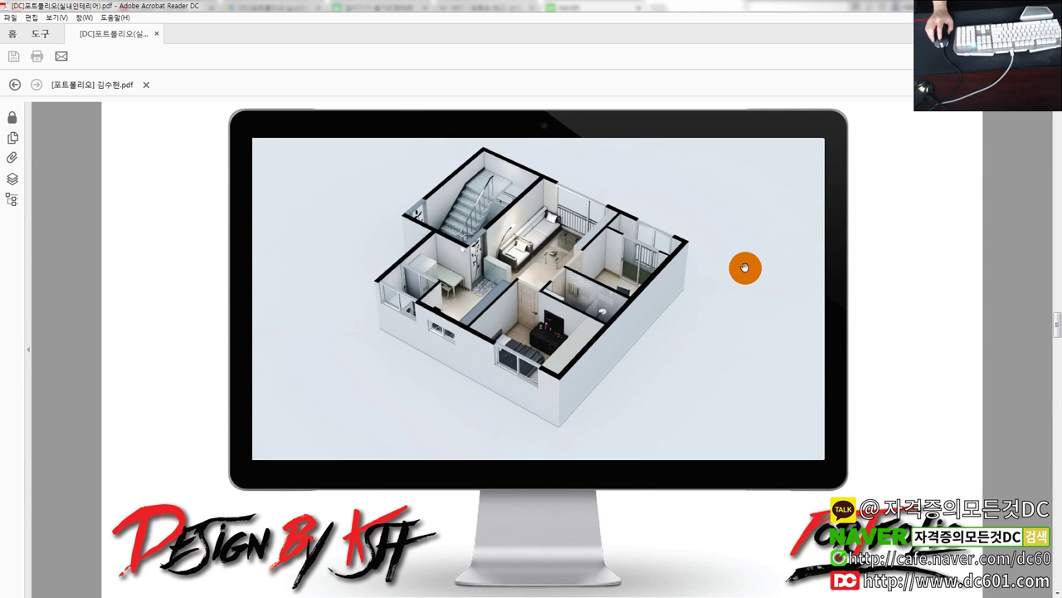
pyautogui.scroll(-1, 744, 268)
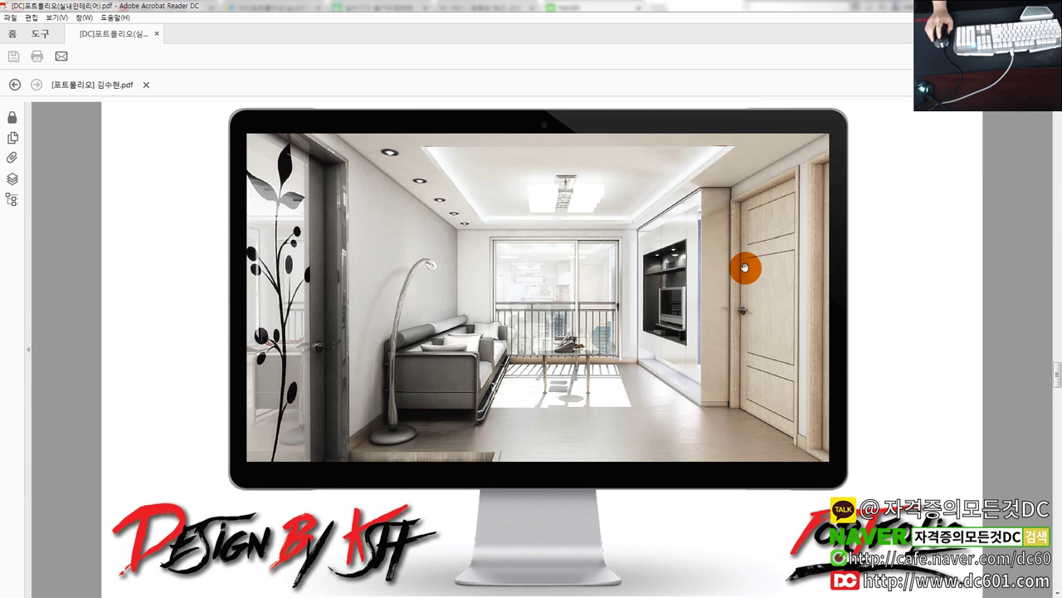
pyautogui.scroll(-1, 614, 272)
pyautogui.scroll(-1, 503, 233)
pyautogui.scroll(-1, 517, 230)
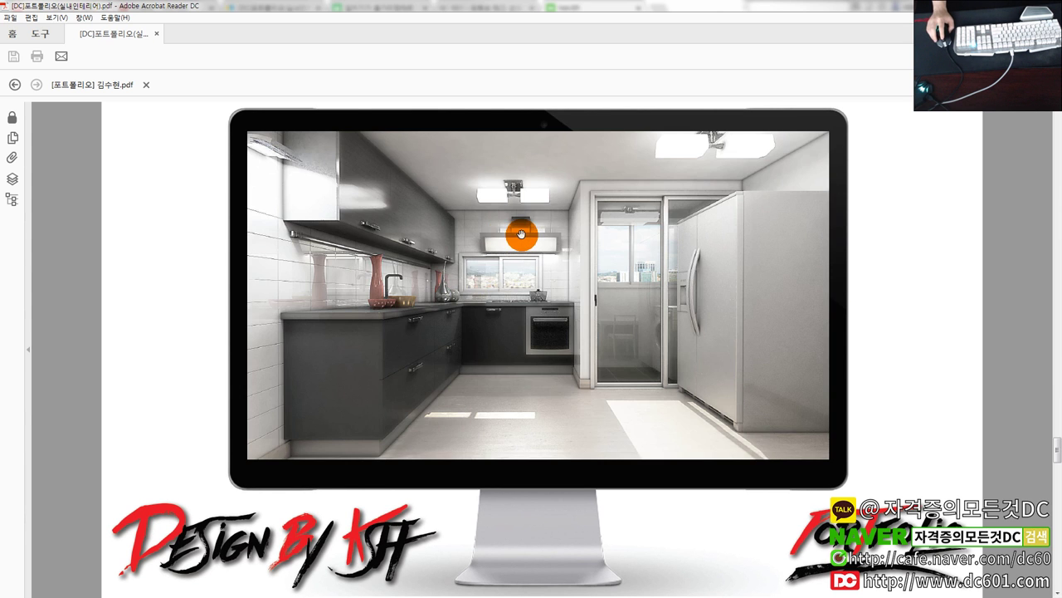
pyautogui.scroll(-1, 526, 235)
pyautogui.scroll(-1, 527, 234)
pyautogui.scroll(-1, 531, 233)
pyautogui.scroll(-1, 552, 235)
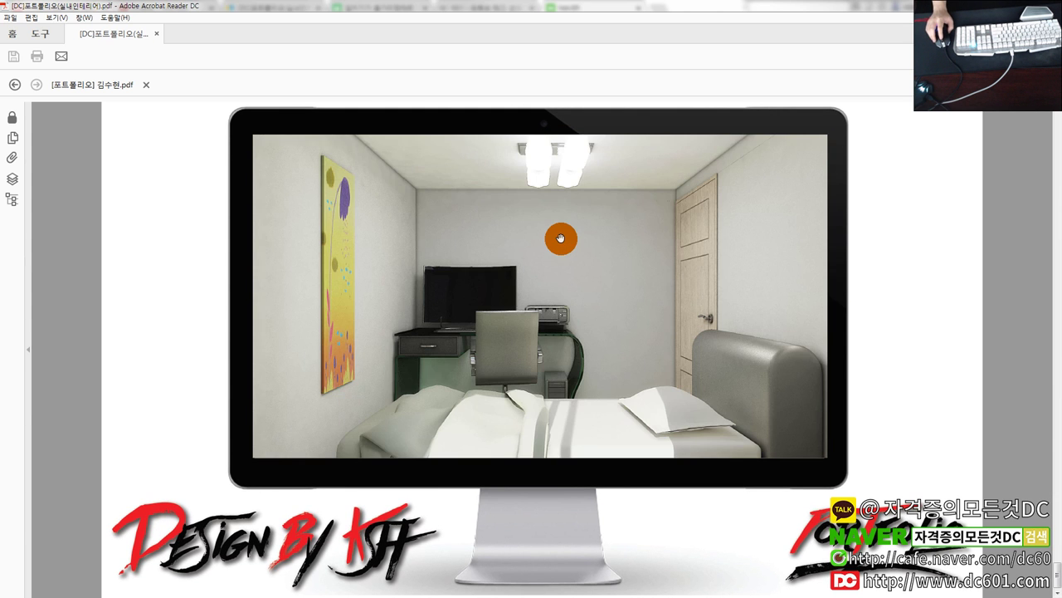
pyautogui.scroll(-1, 541, 244)
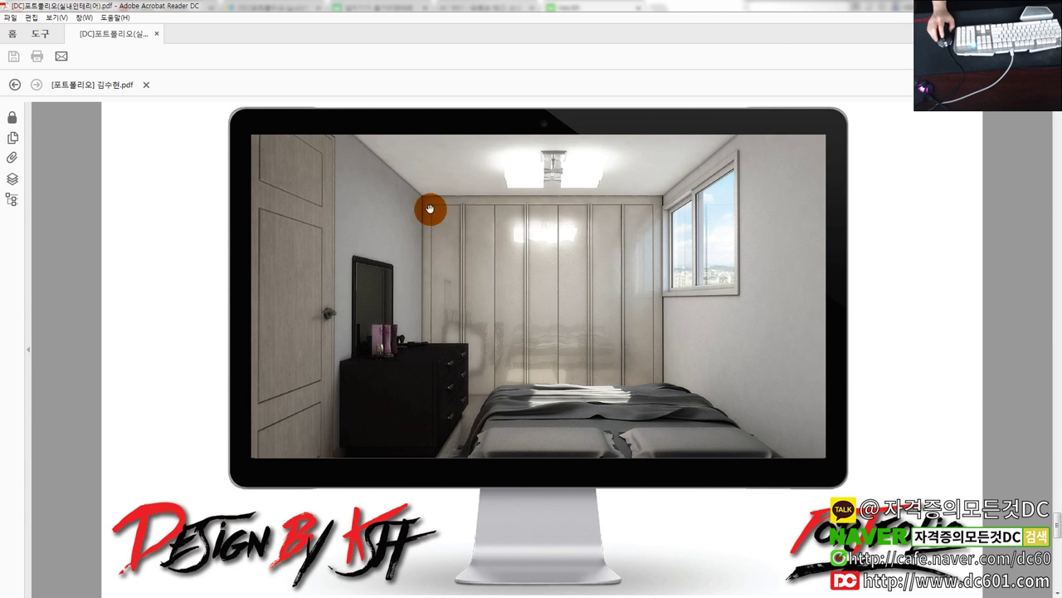
pyautogui.press('super+Down')
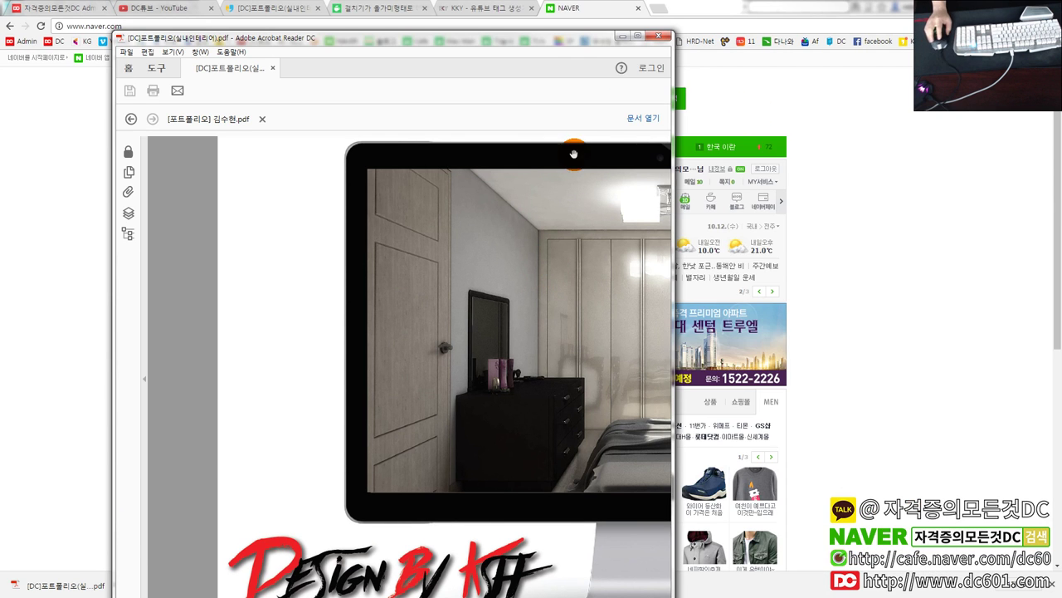
pyautogui.click(624, 40)
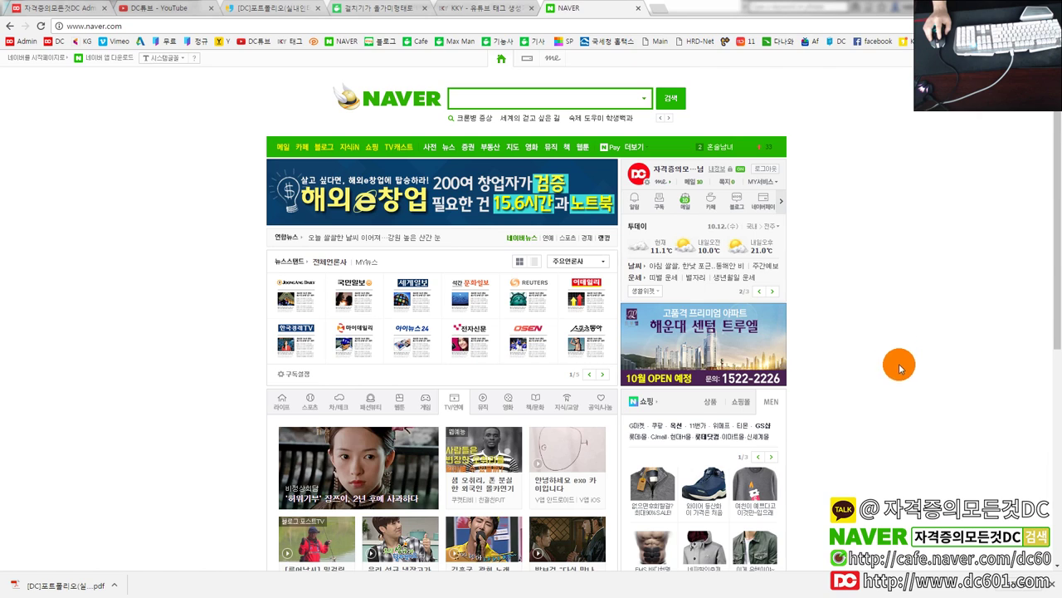
pyautogui.click(95, 13)
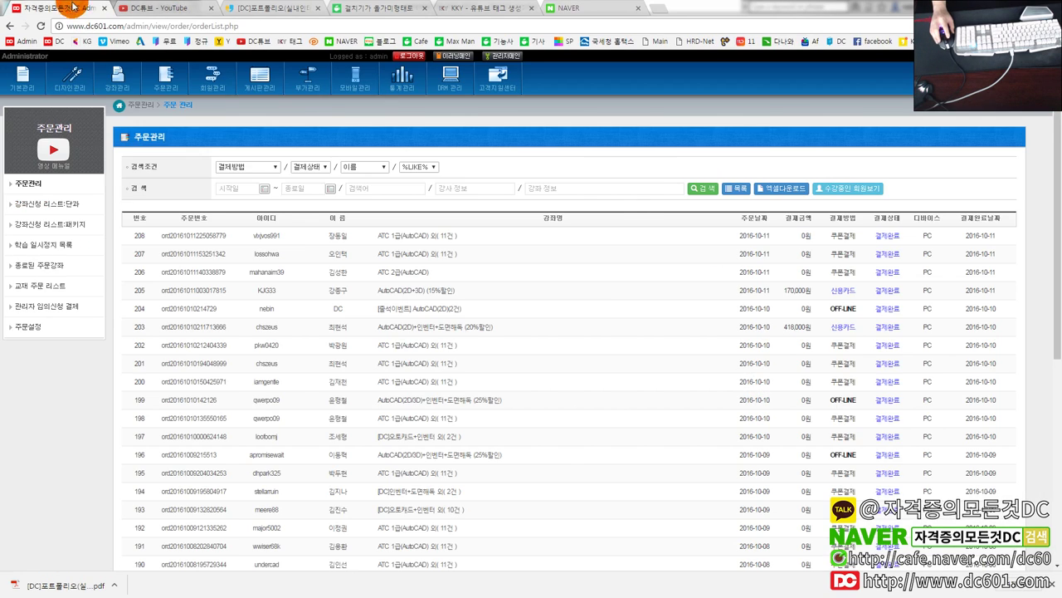
pyautogui.click(150, 8)
pyautogui.click(61, 41)
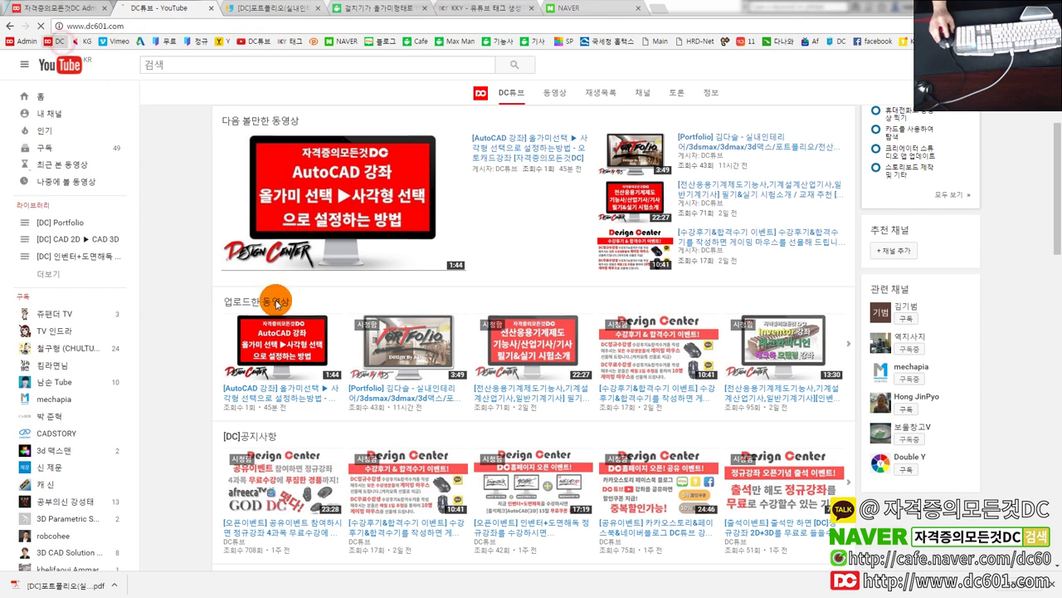